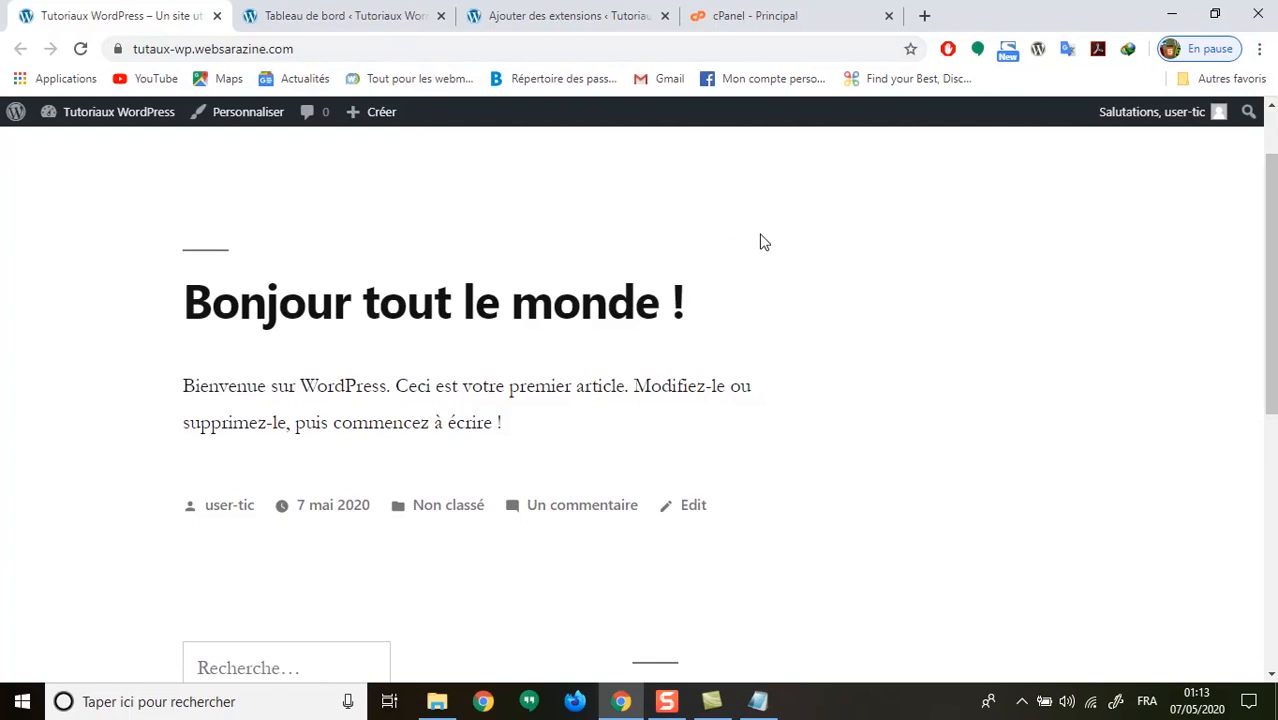
Examine the site's home page, including its tagline, the first article, the search widget, and the recent articles and comments.
scroll(864, 374, "up", 2)
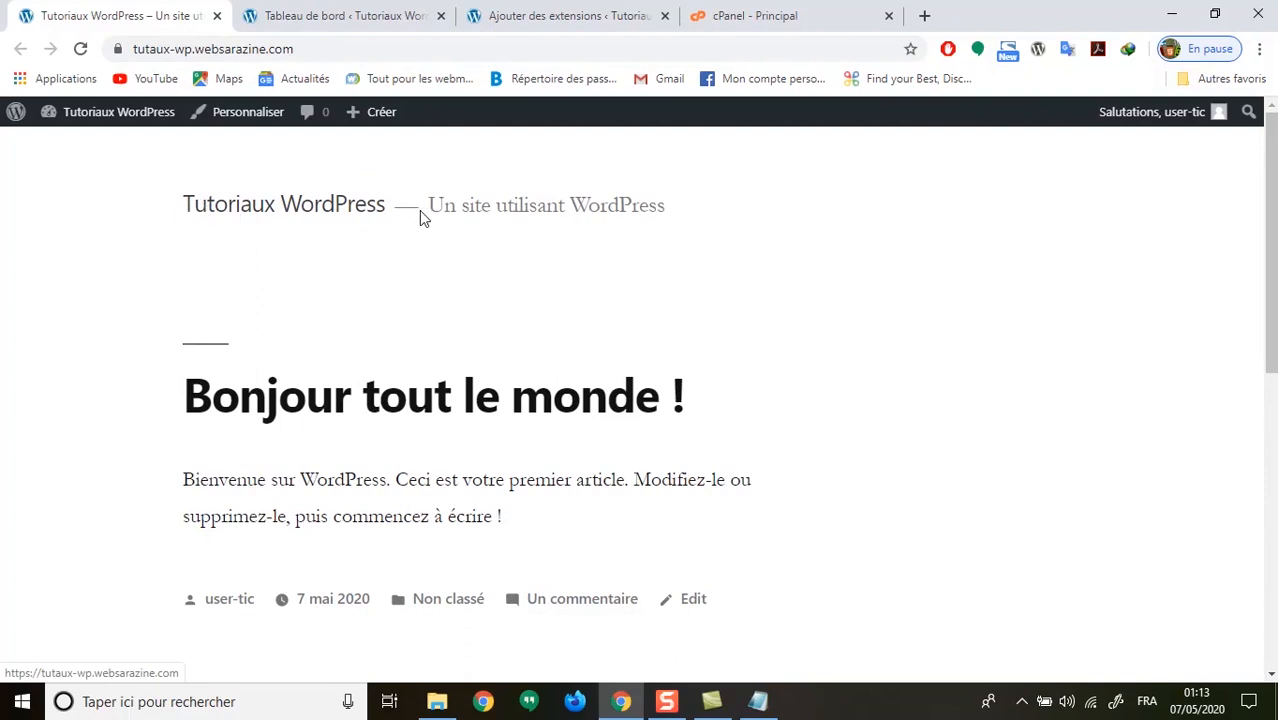
left_click_drag(379, 211, 675, 212)
left_click(530, 240)
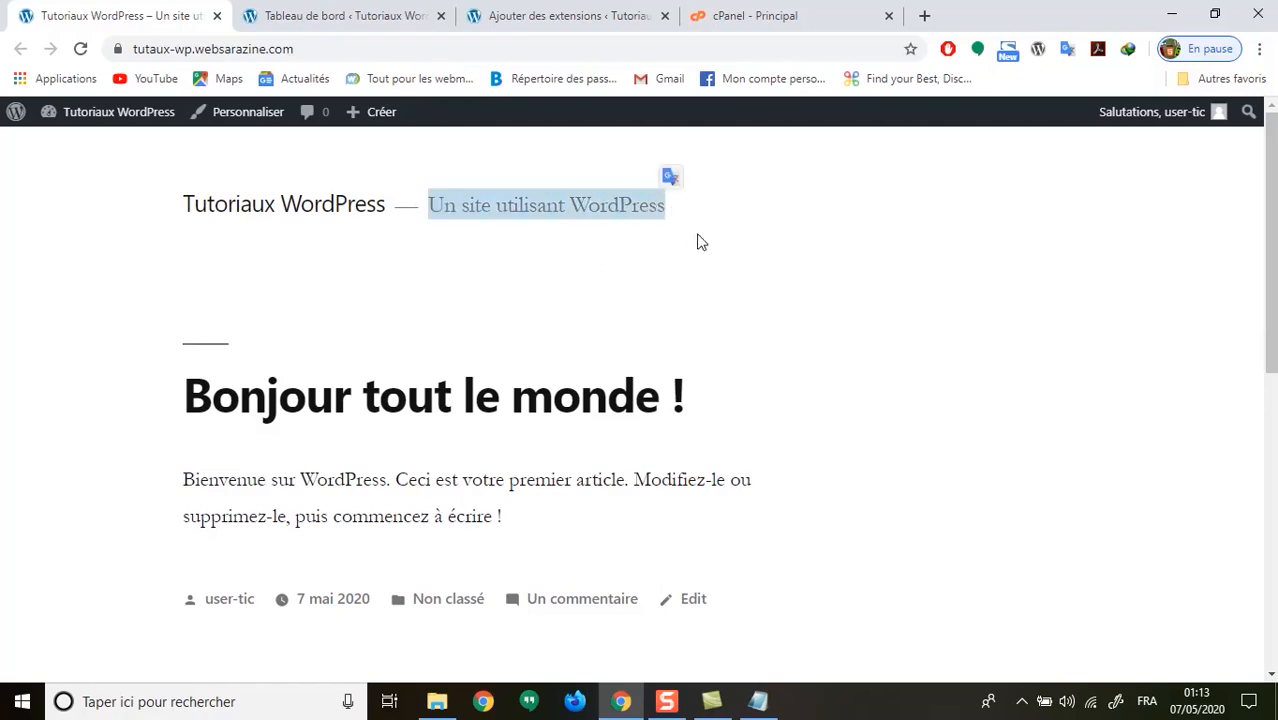
left_click(478, 414)
scroll(308, 342, "down", 1)
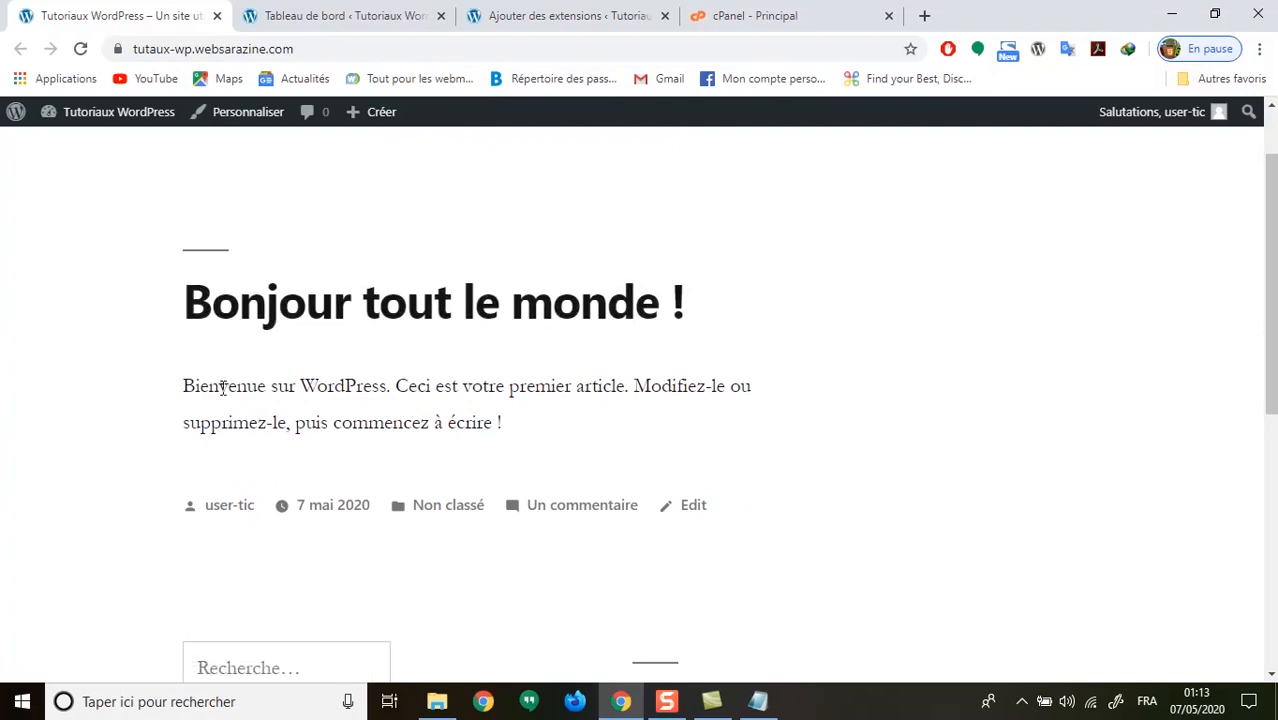
left_click_drag(178, 388, 513, 425)
left_click(245, 428)
scroll(716, 528, "down", 3)
scroll(540, 505, "down", 1)
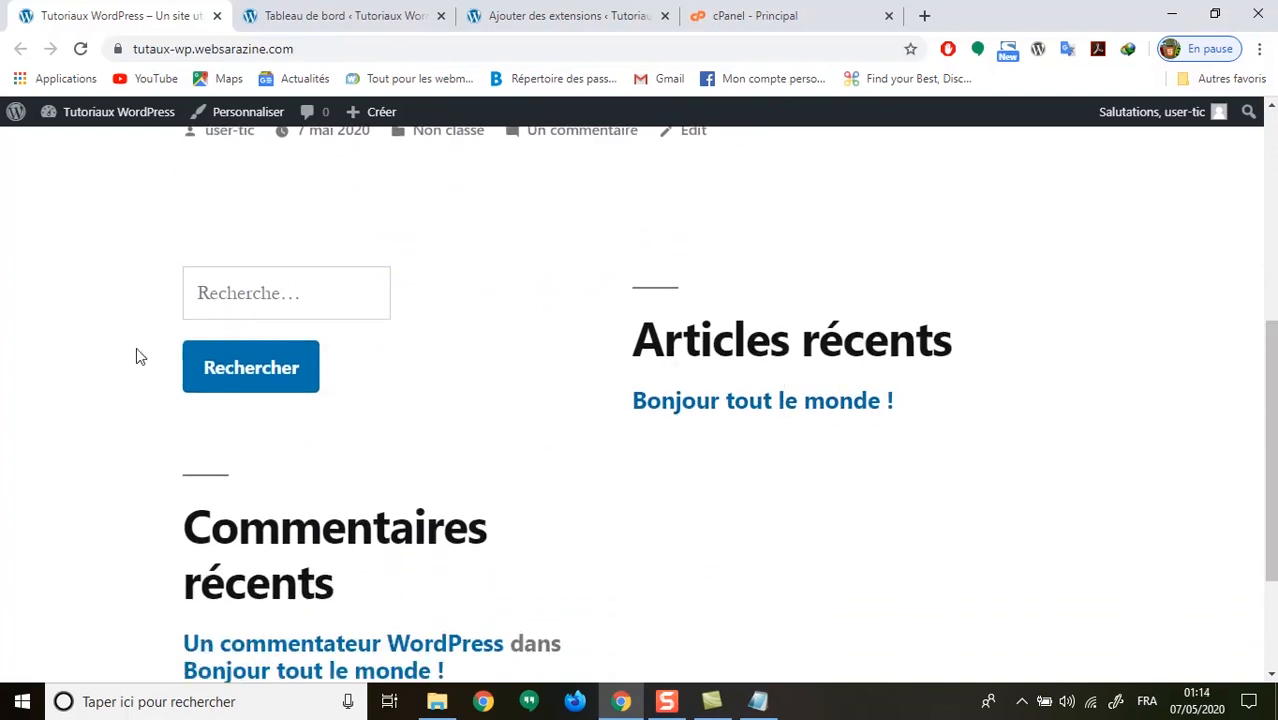
left_click(236, 292)
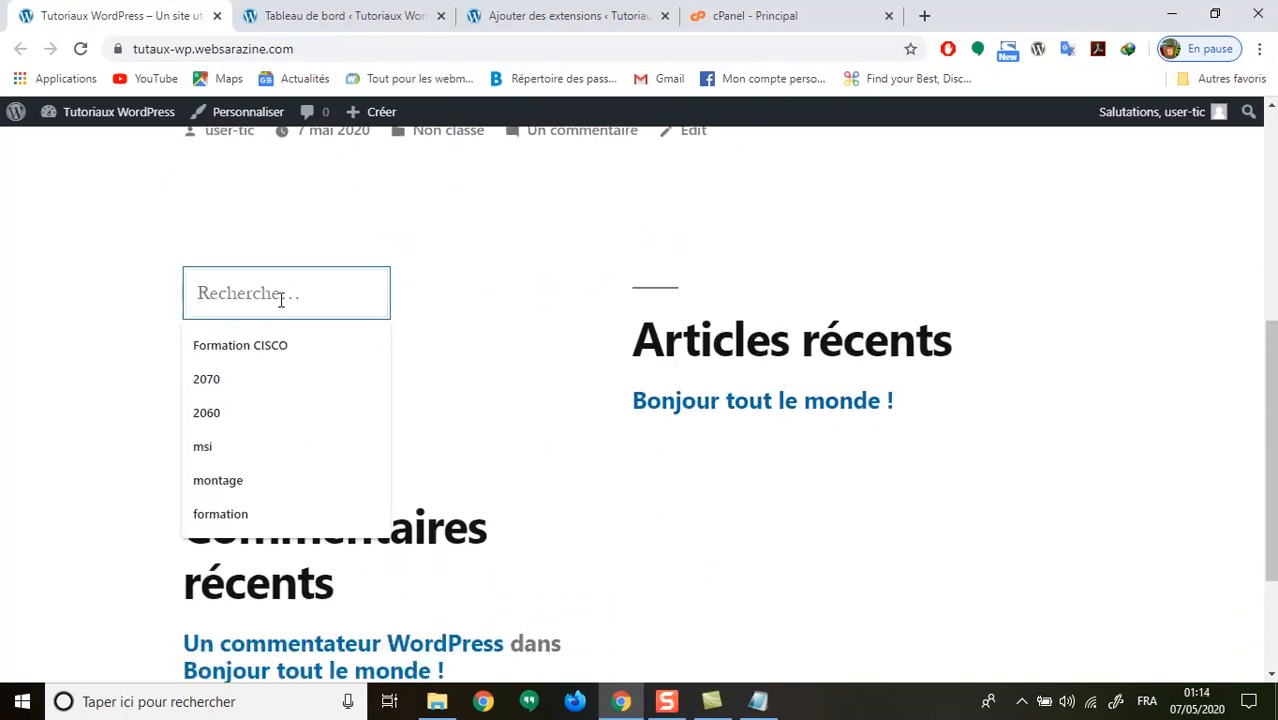
scroll(461, 377, "down", 1)
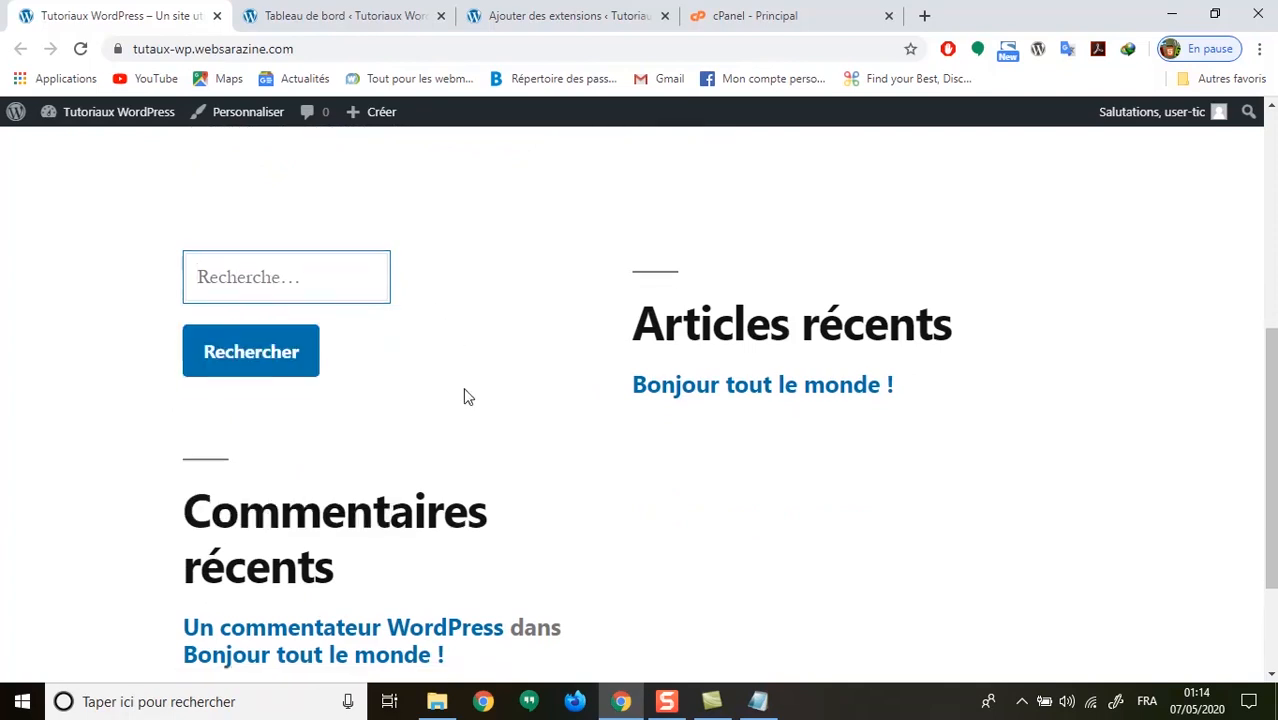
scroll(662, 496, "up", 1)
scroll(660, 497, "down", 3)
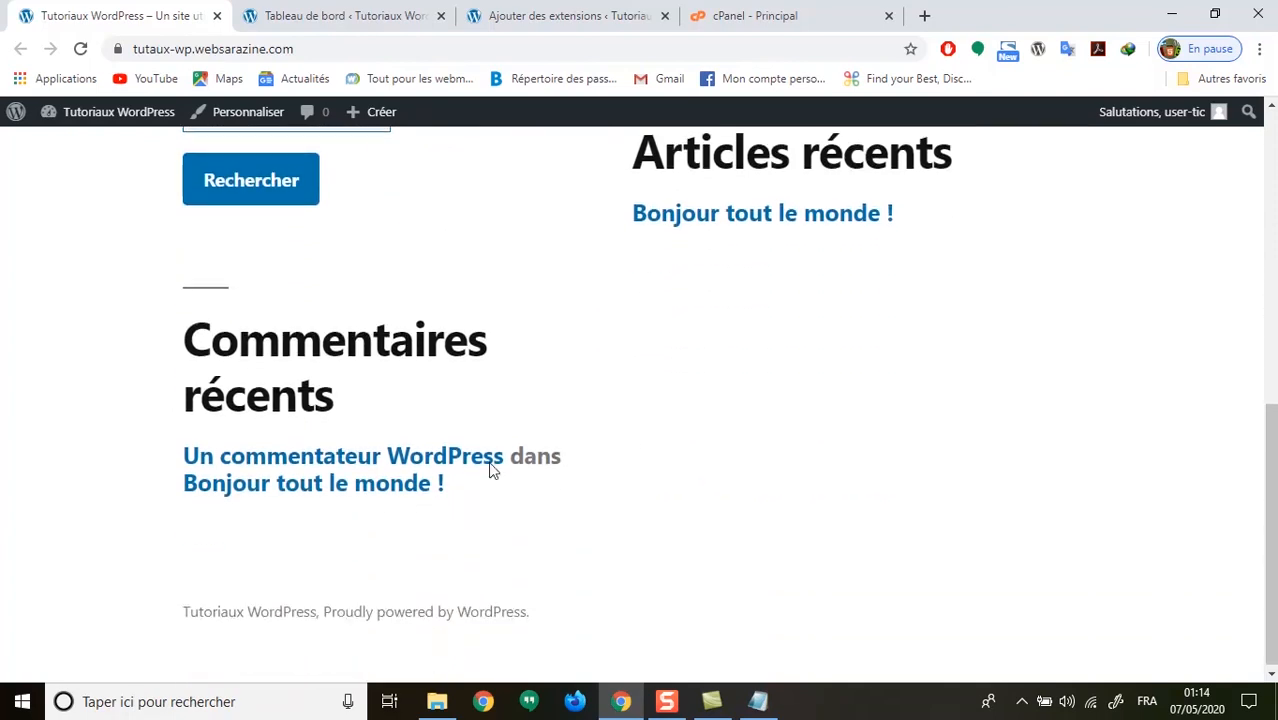
scroll(616, 498, "up", 2)
scroll(616, 498, "up", 5)
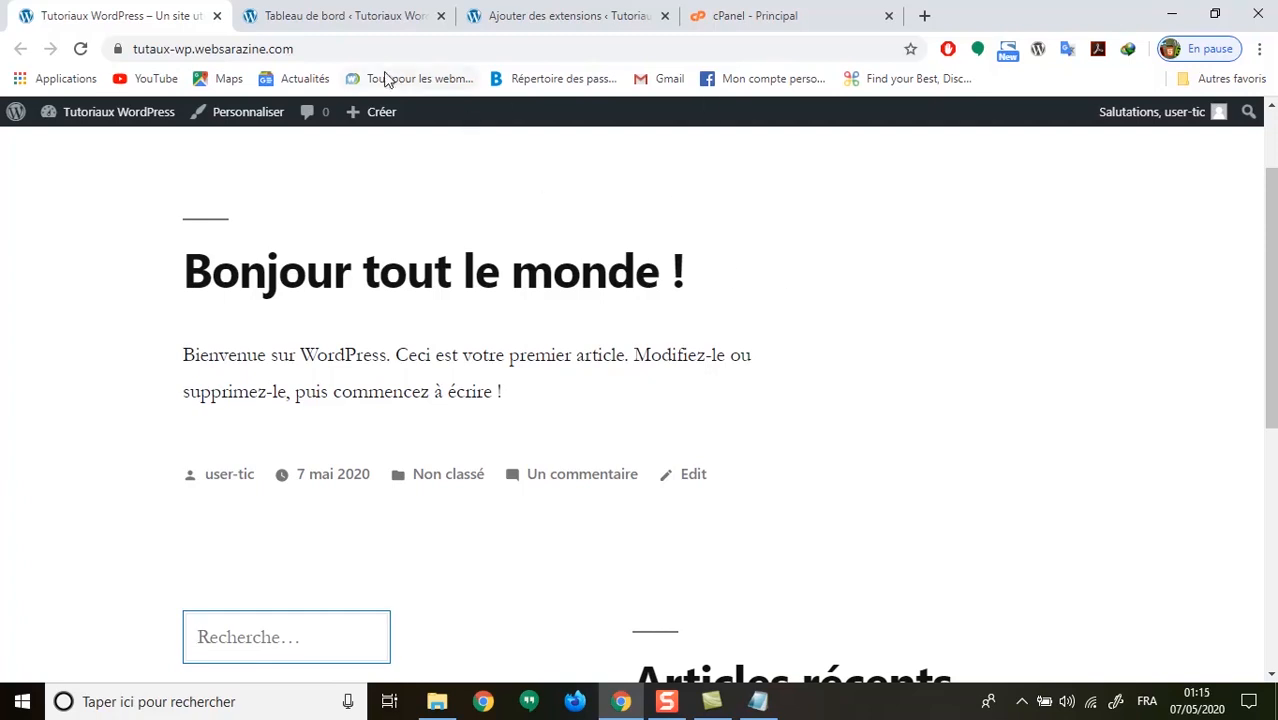
Append /wp-admin to the site's address without loading it.
left_click(331, 47)
left_click(325, 47)
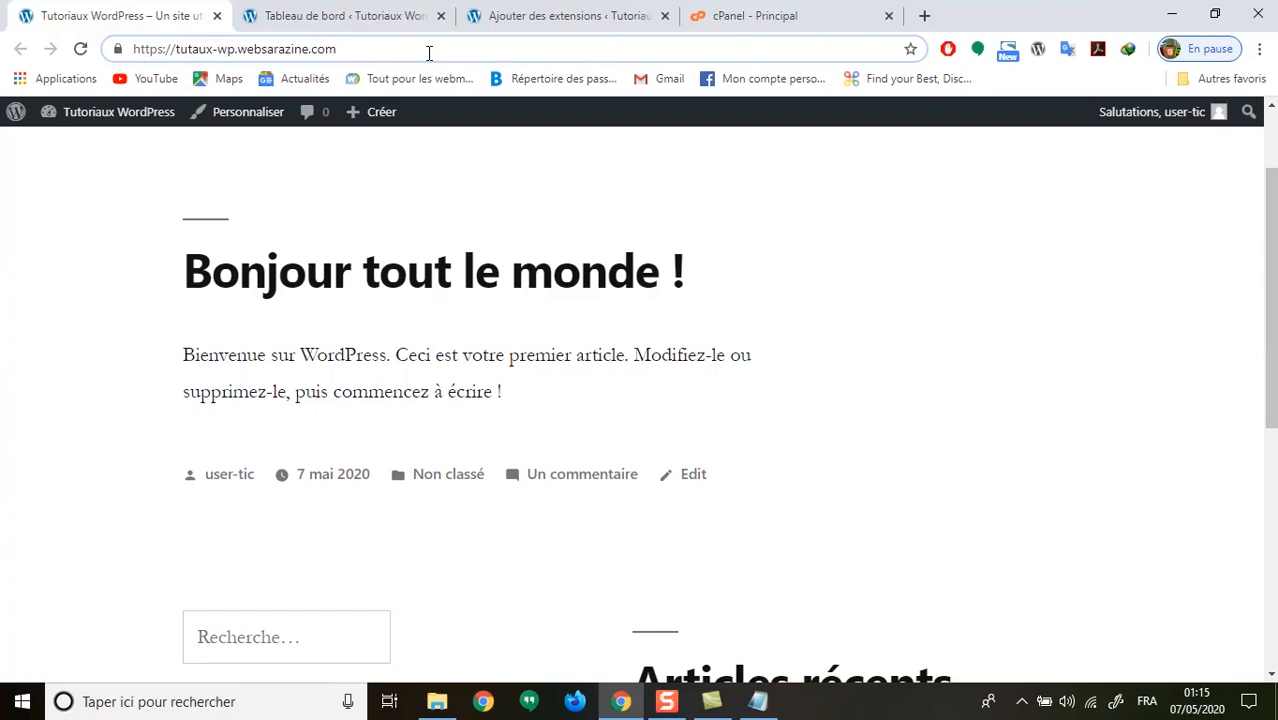
type("/")
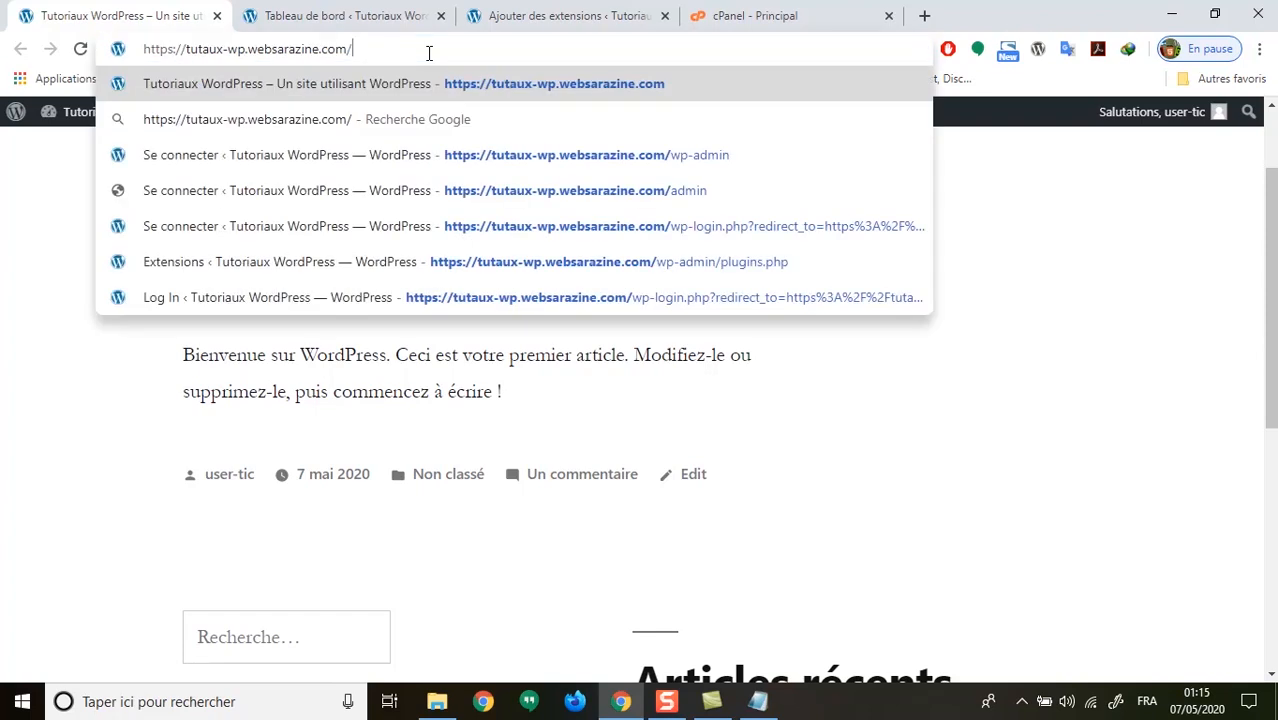
type("wp-admin")
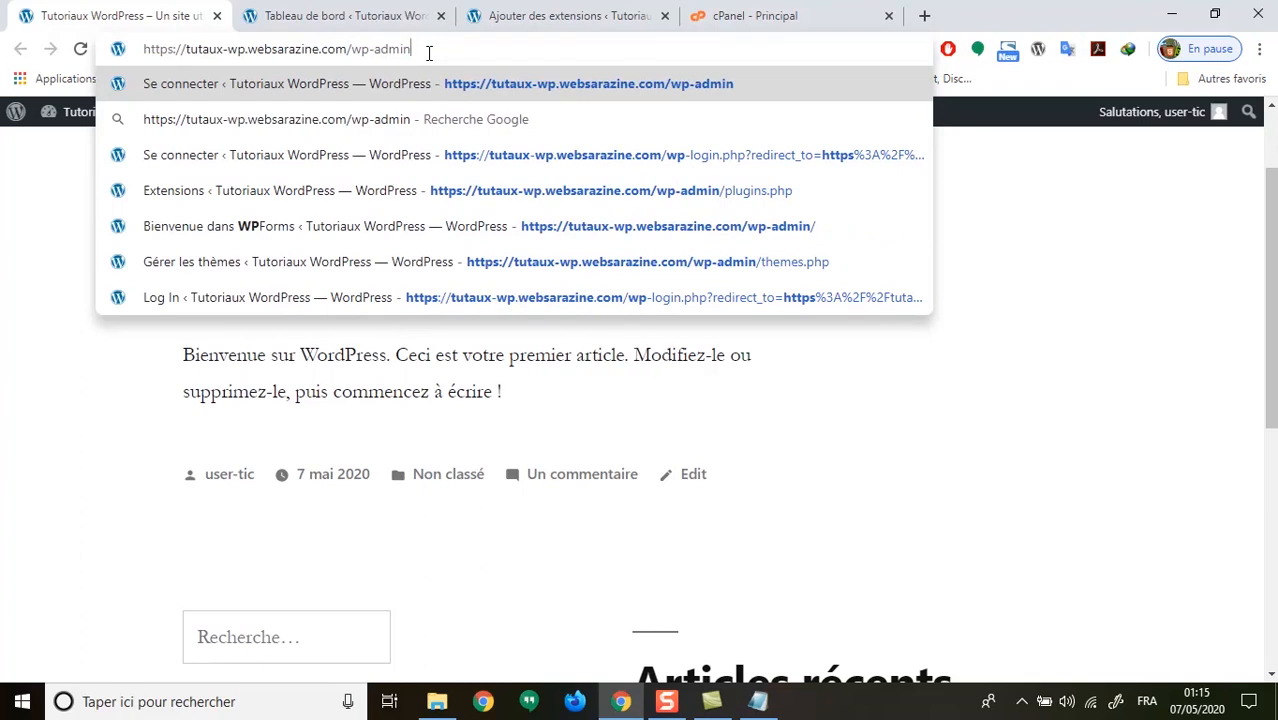
Replace wp-admin with admin in the site's address, load it, and check the path of the resulting dashboard page.
left_click_drag(408, 48, 352, 48)
left_click(428, 48)
key("BackSpace")
key("BackSpace")
key("BackSpace")
key("BackSpace")
key("BackSpace")
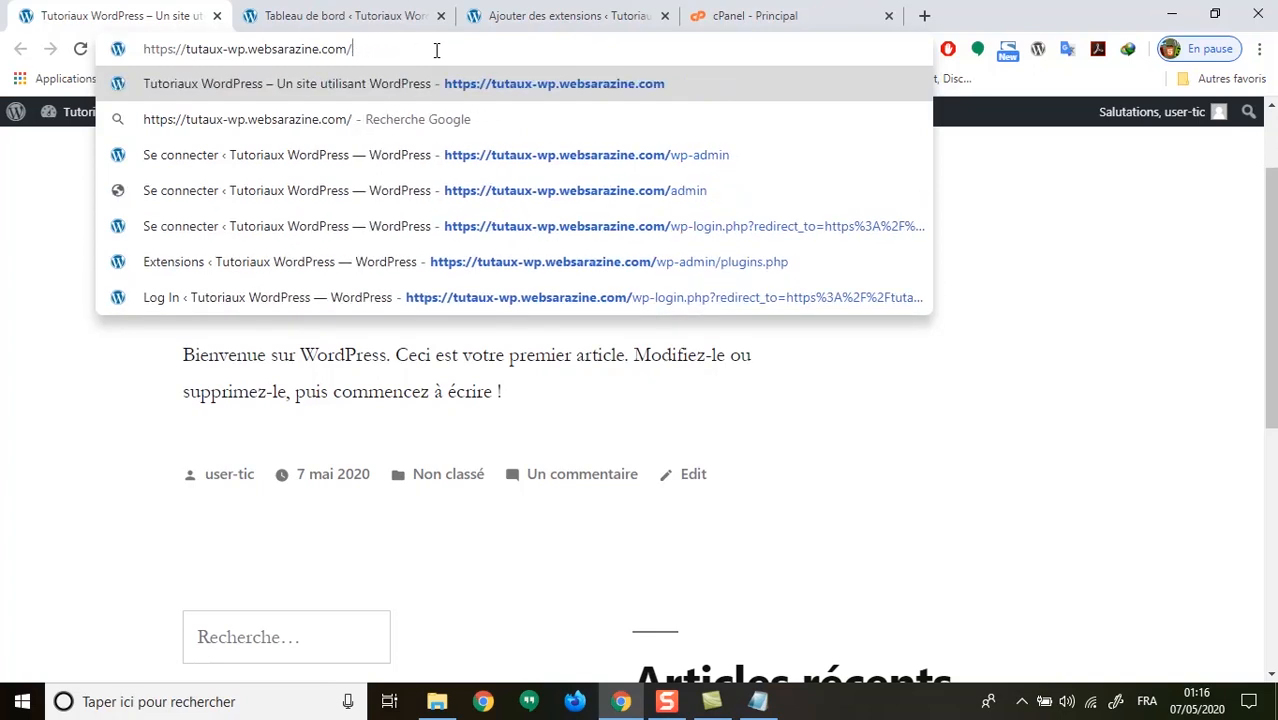
type("admin")
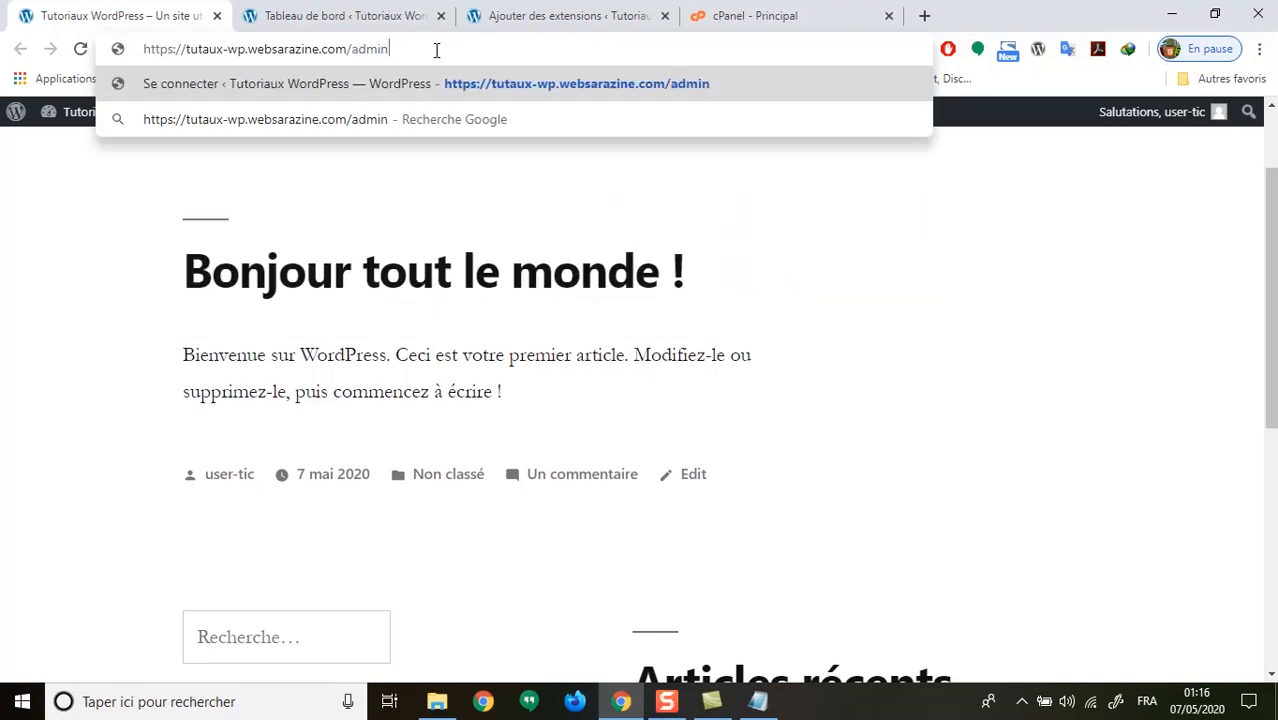
key("Return")
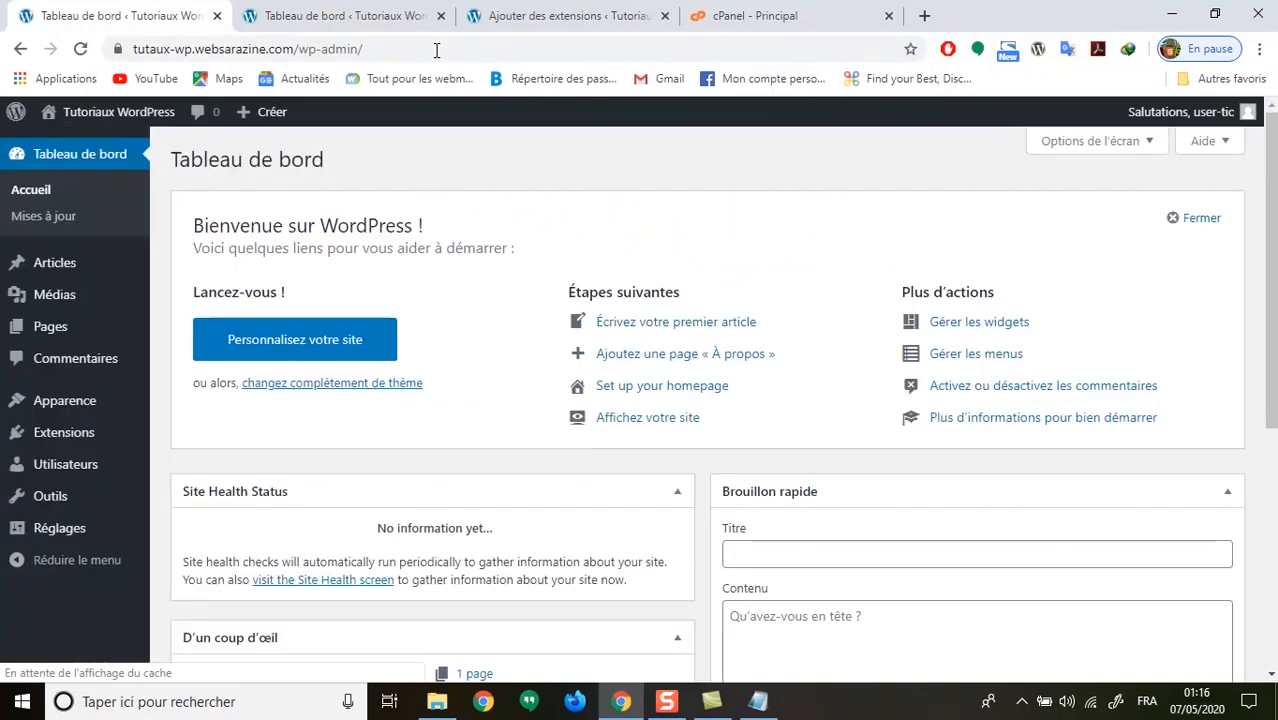
left_click_drag(364, 50, 297, 54)
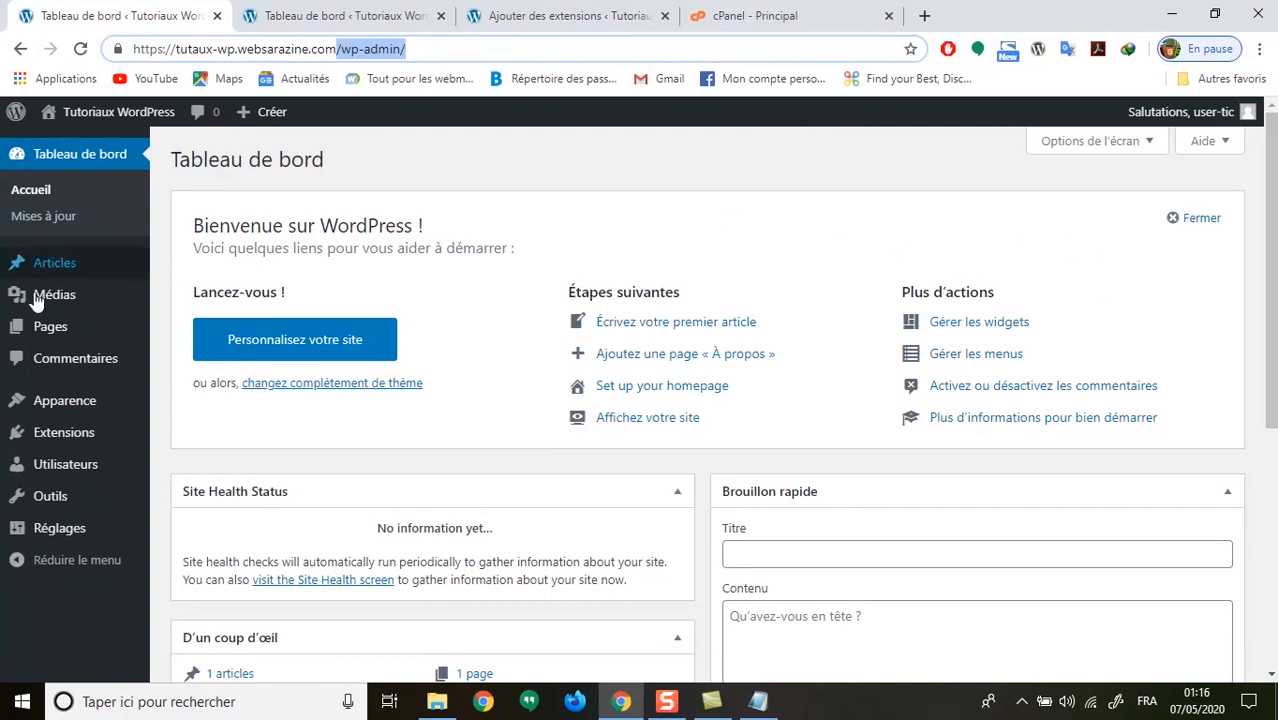
Open the page for adding new extensions from the list of installed extensions.
mouse_move(40, 403)
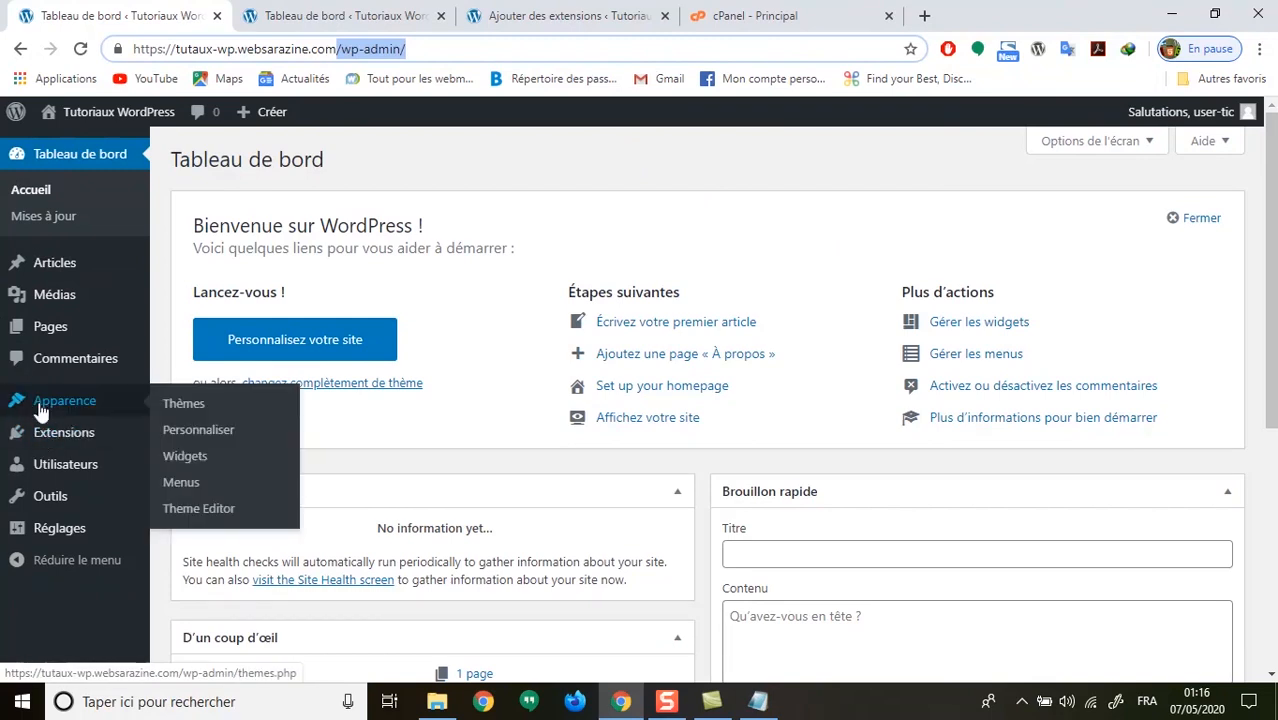
mouse_move(47, 443)
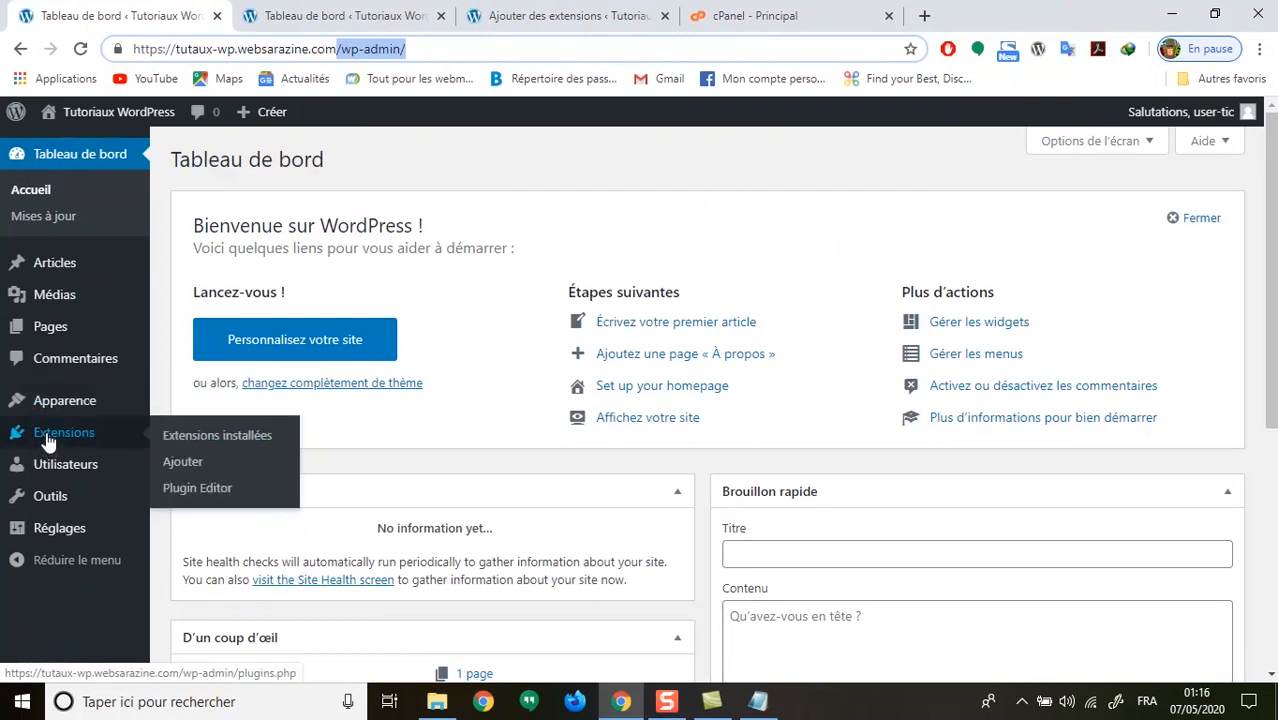
left_click(47, 438)
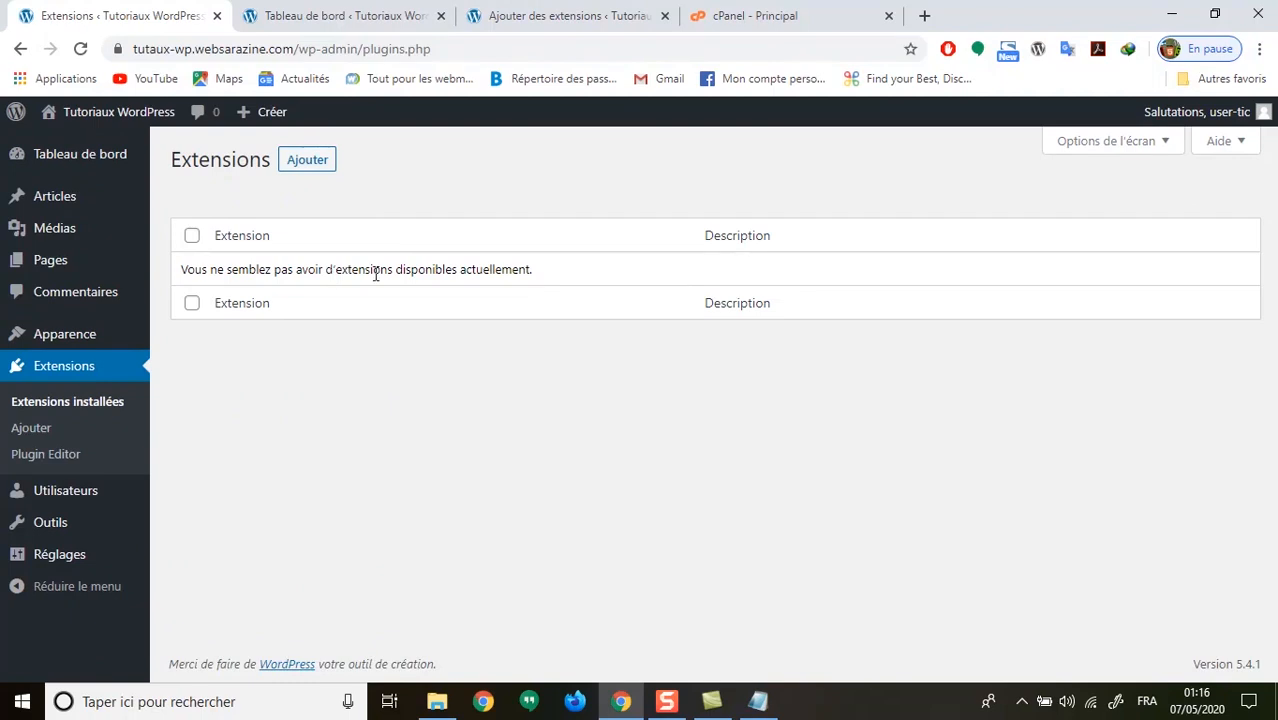
left_click(326, 165)
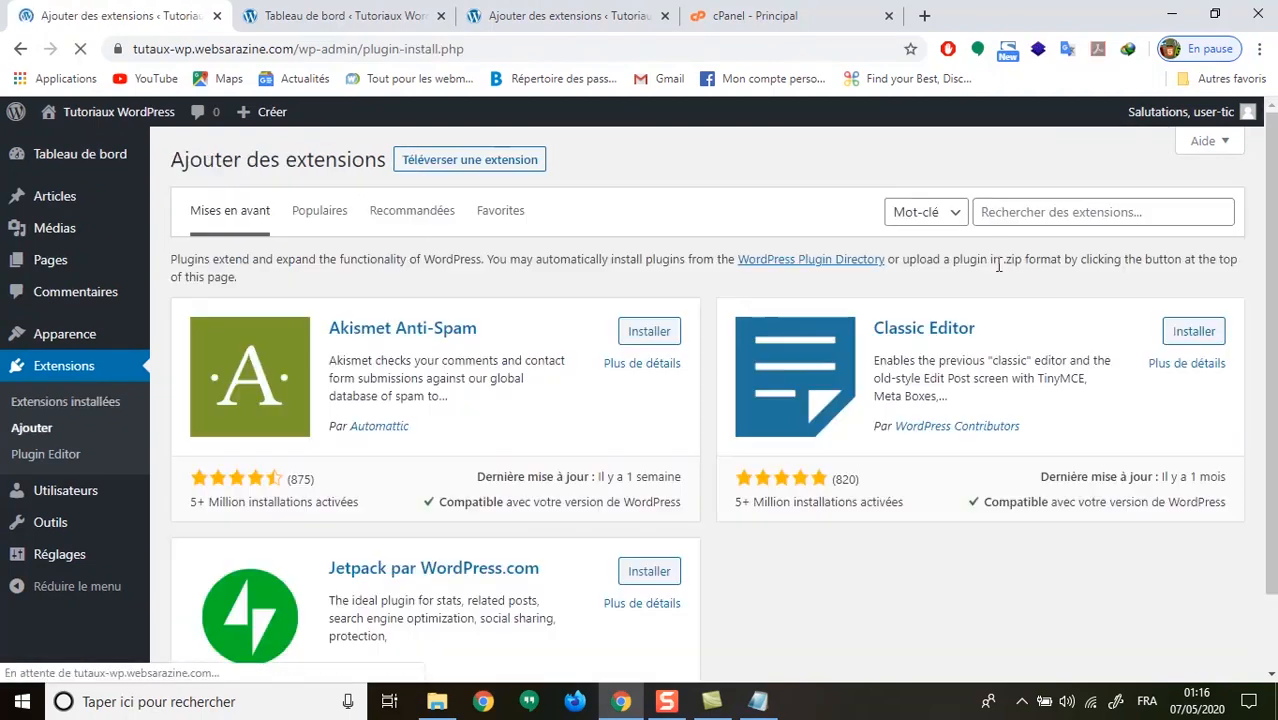
Search the extension directory for "wp hid", shorten the keyword to "hid", and browse the results.
left_click(1056, 212)
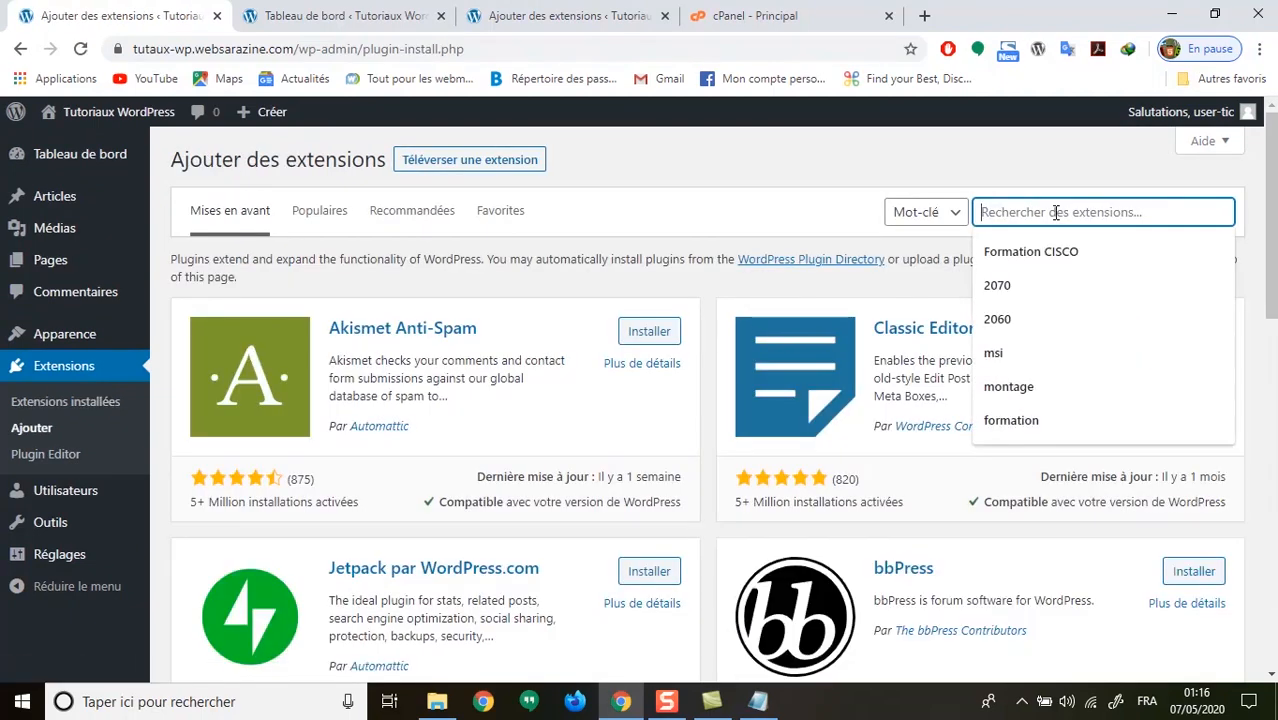
type("wp hid")
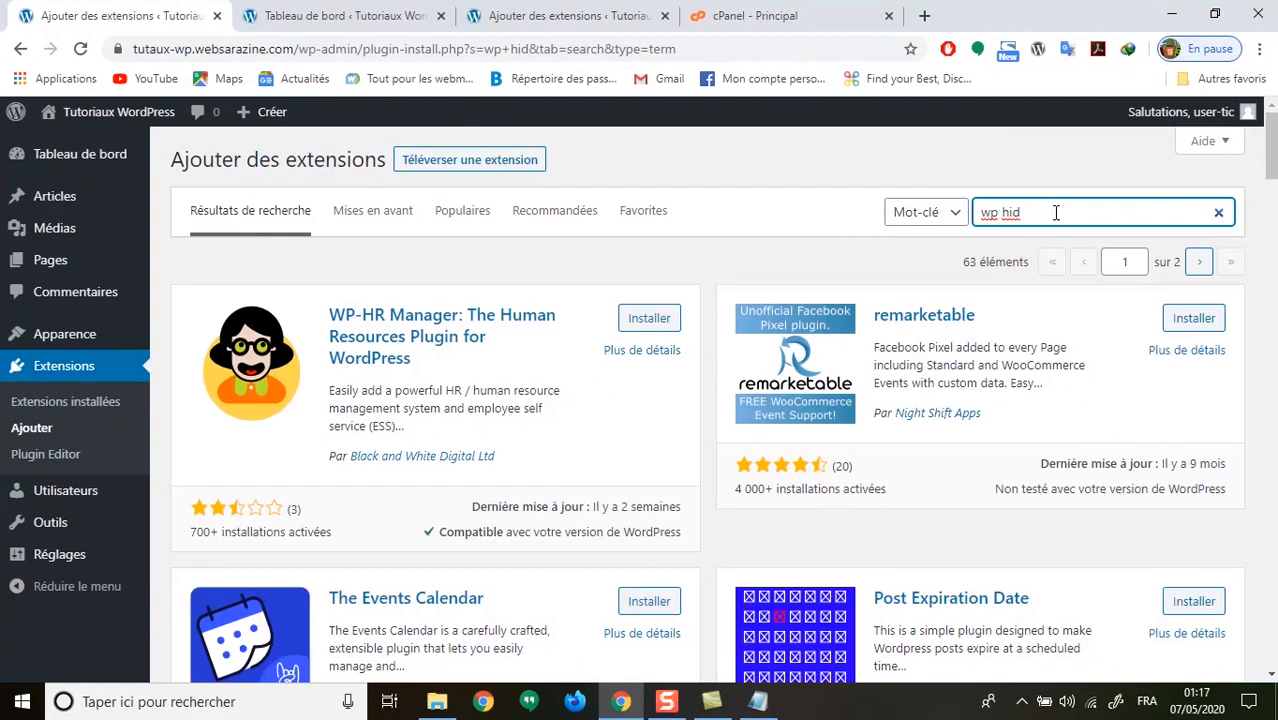
key("BackSpace")
key("BackSpace")
key("BackSpace")
key("BackSpace")
type("hid")
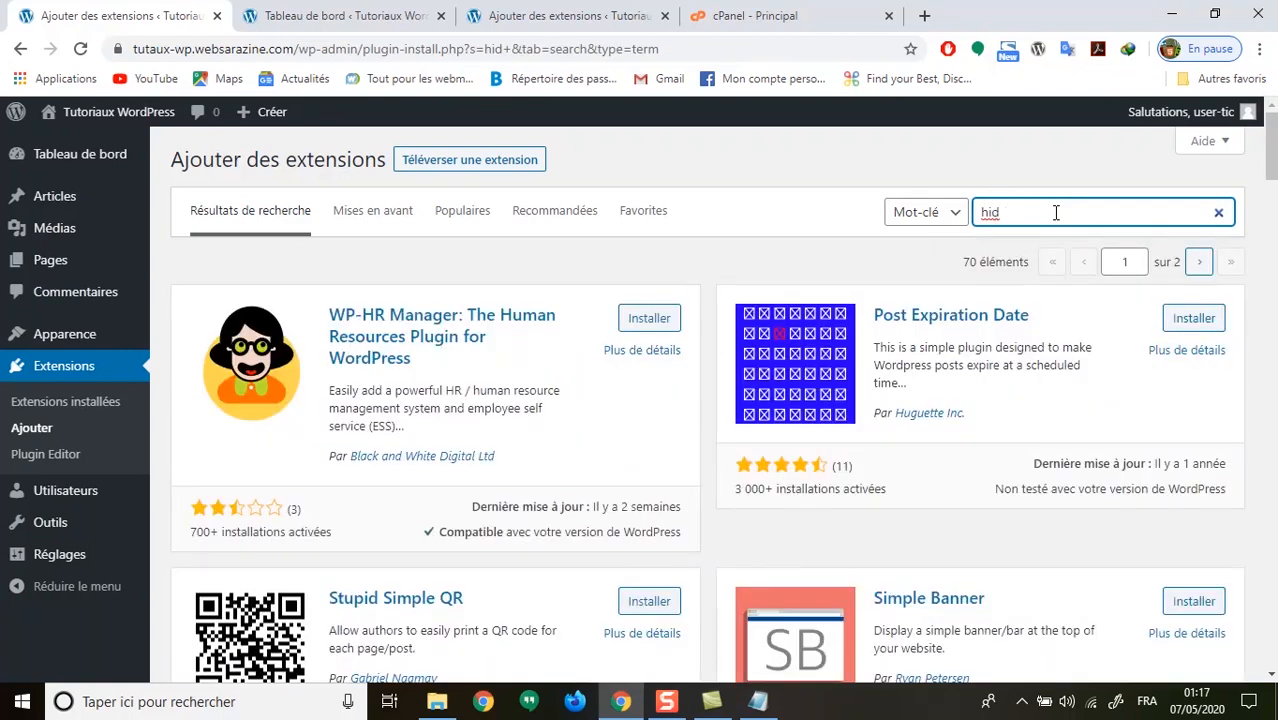
scroll(665, 500, "down", 5)
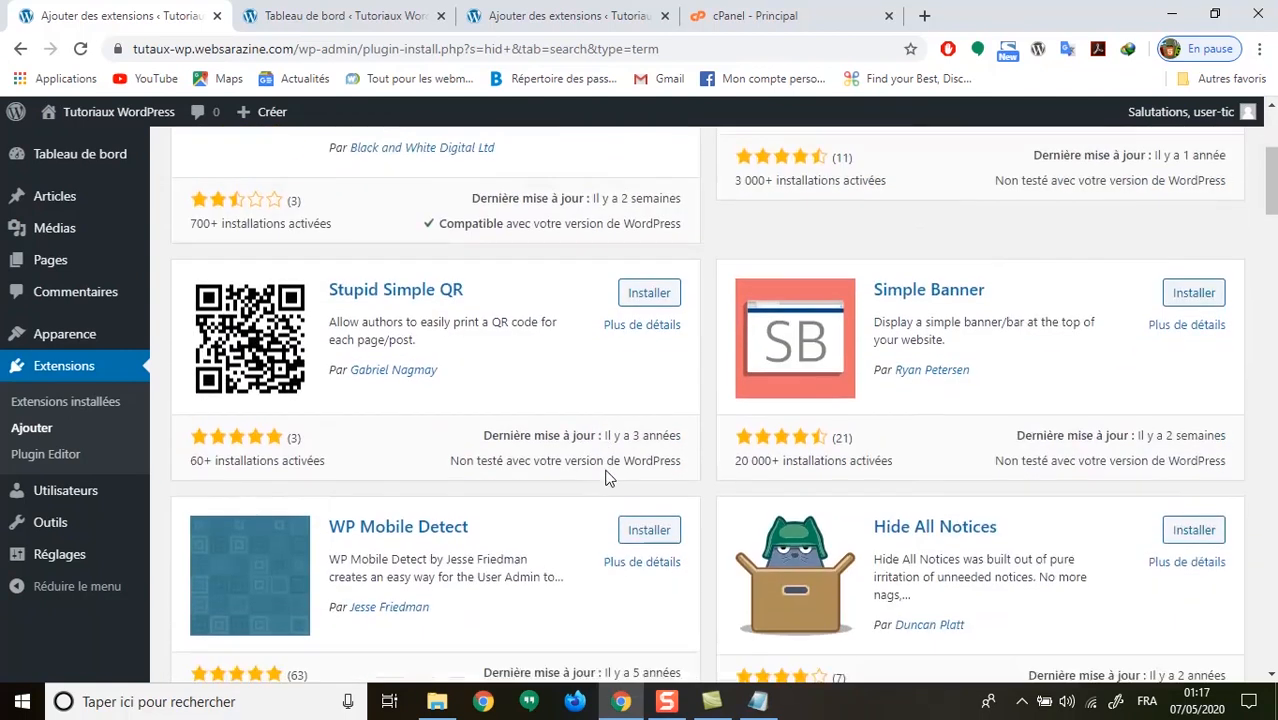
scroll(420, 485, "down", 3)
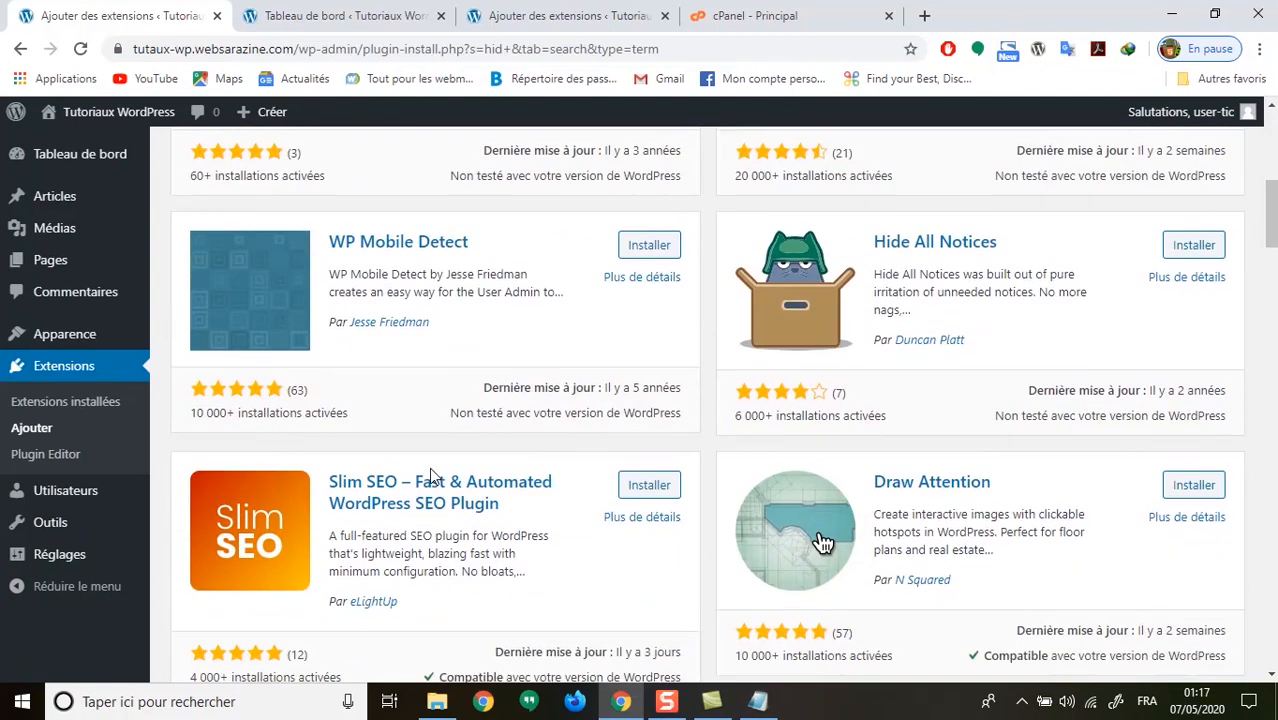
scroll(430, 477, "down", 2)
scroll(685, 499, "down", 2)
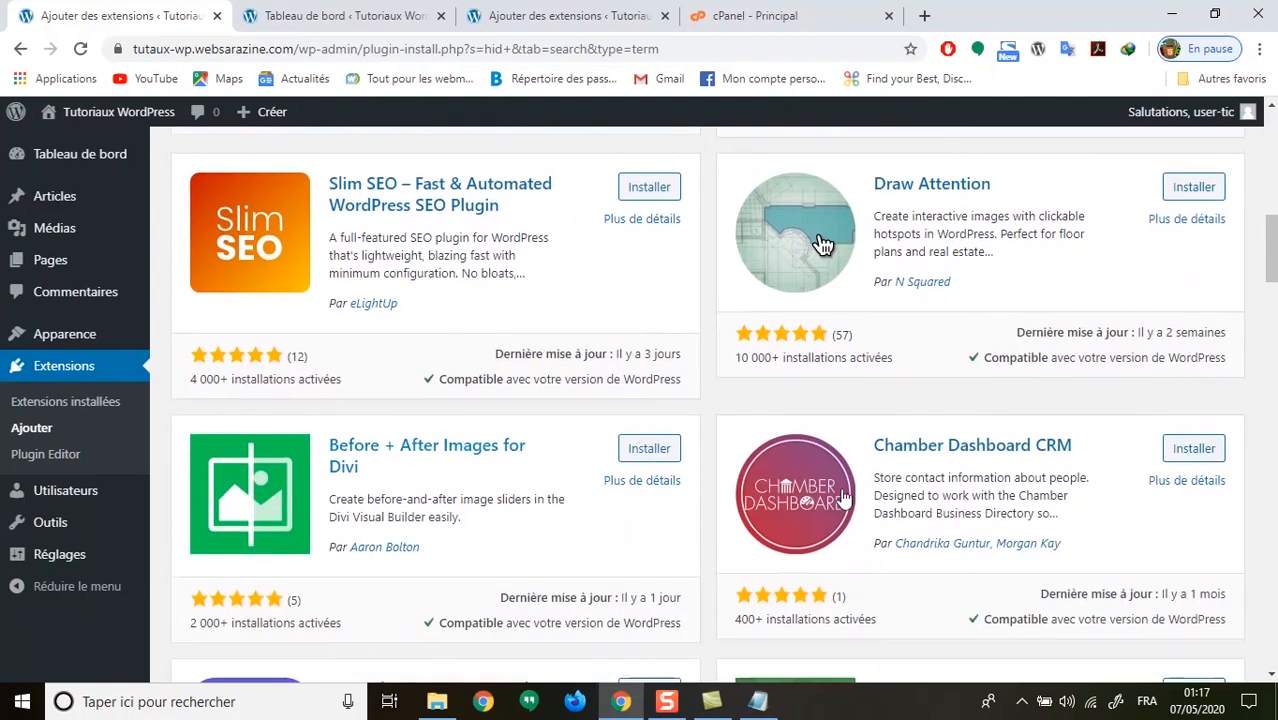
scroll(1090, 505, "down", 5)
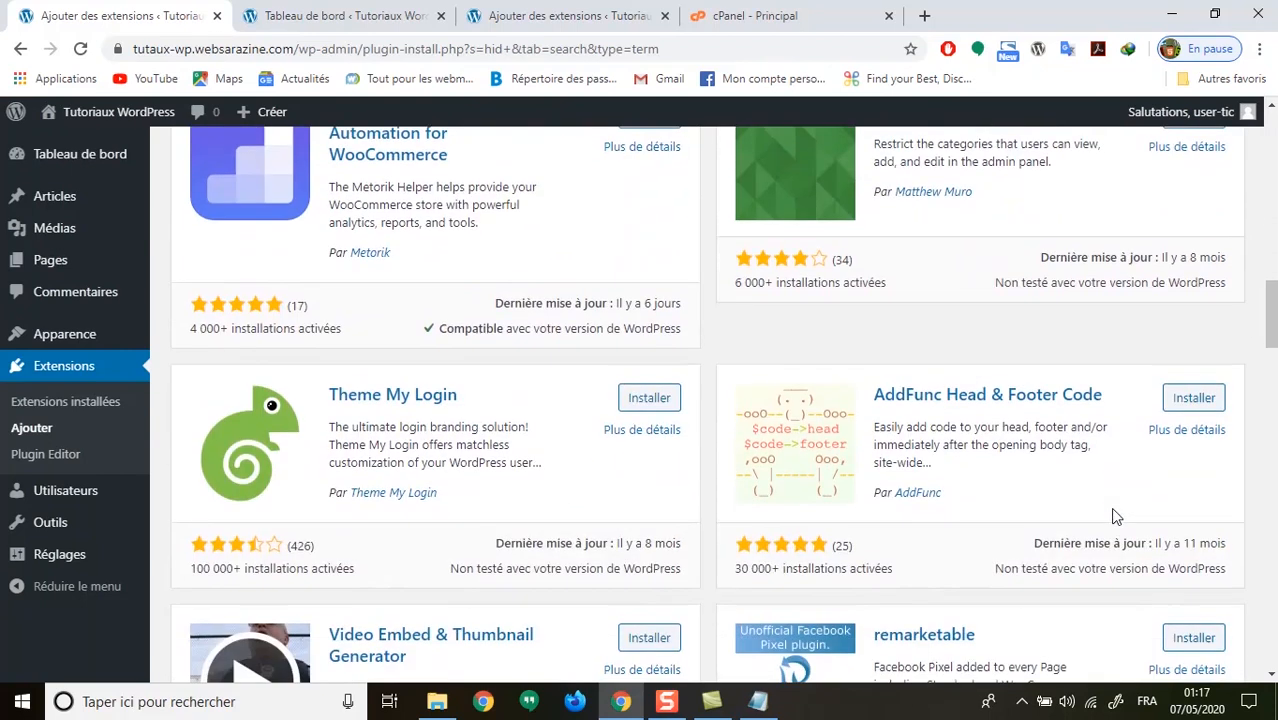
left_click_drag(1272, 346, 1272, 150)
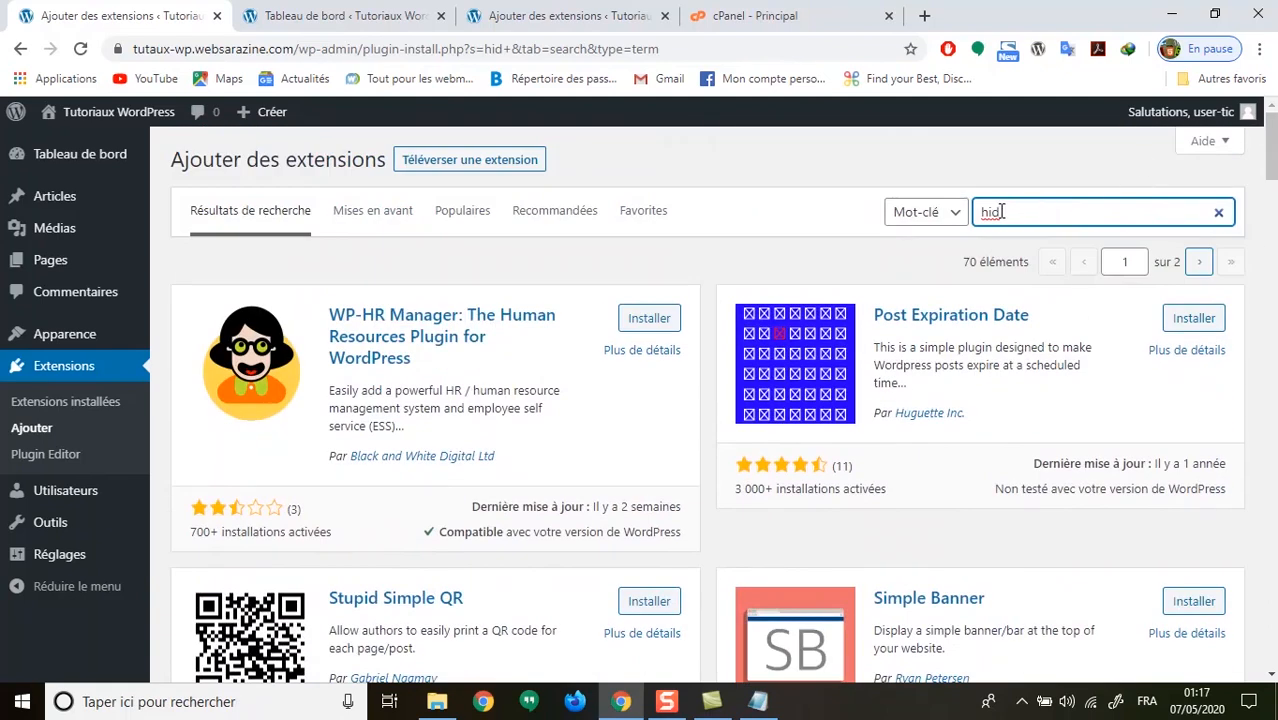
Change the extension search keyword to "hide" and examine the active installations of WPS Hide Login.
key("Return")
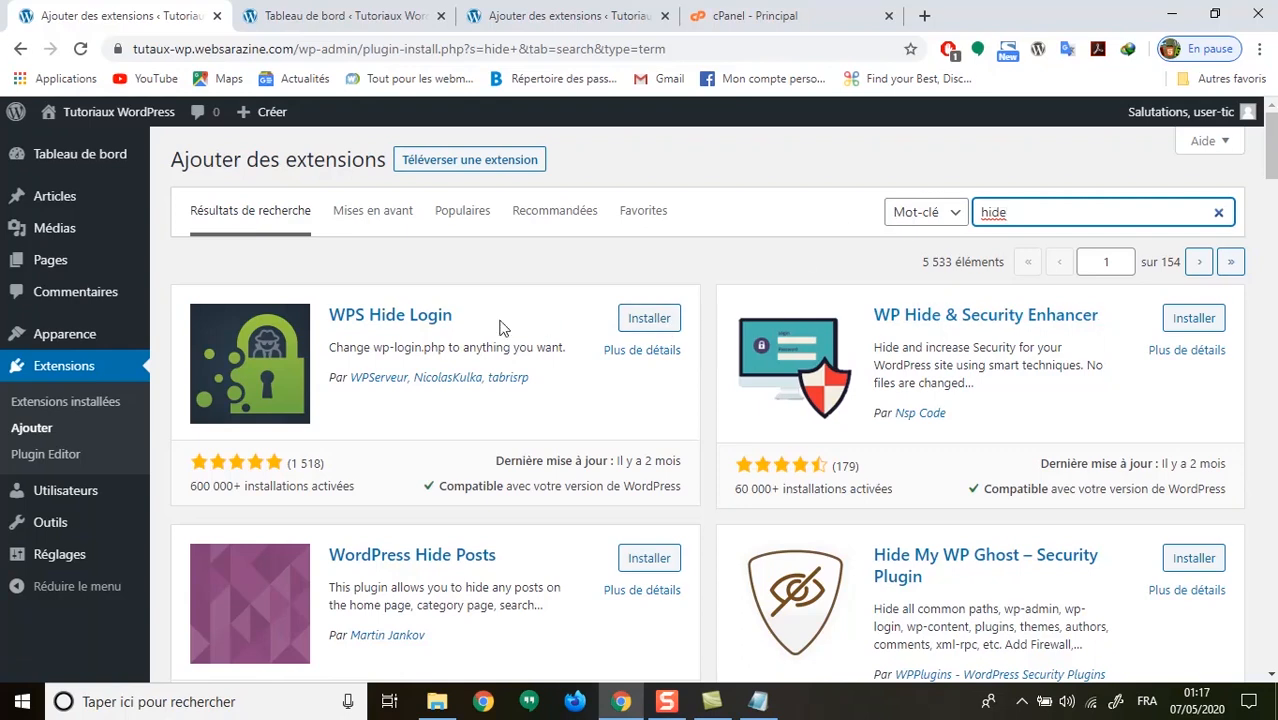
left_click_drag(379, 498, 243, 505)
left_click(390, 478)
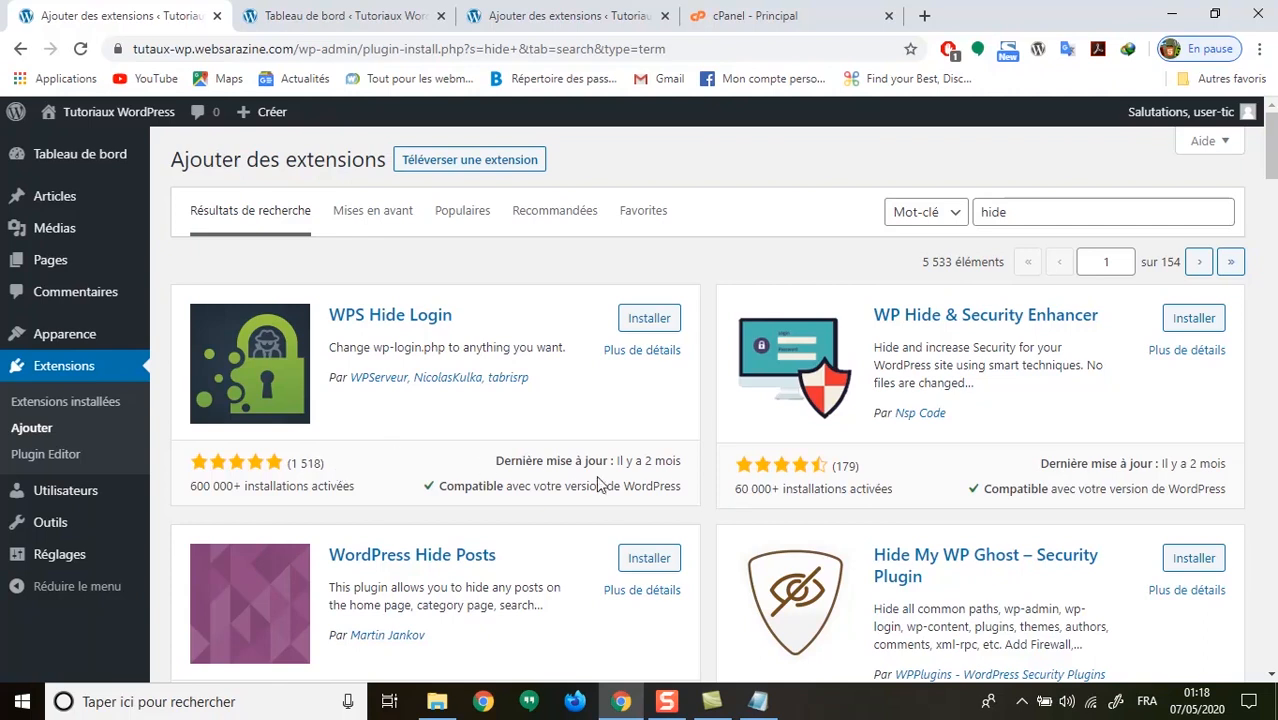
Open the details of the WPS Hide Login extension and read through its description.
left_click(629, 352)
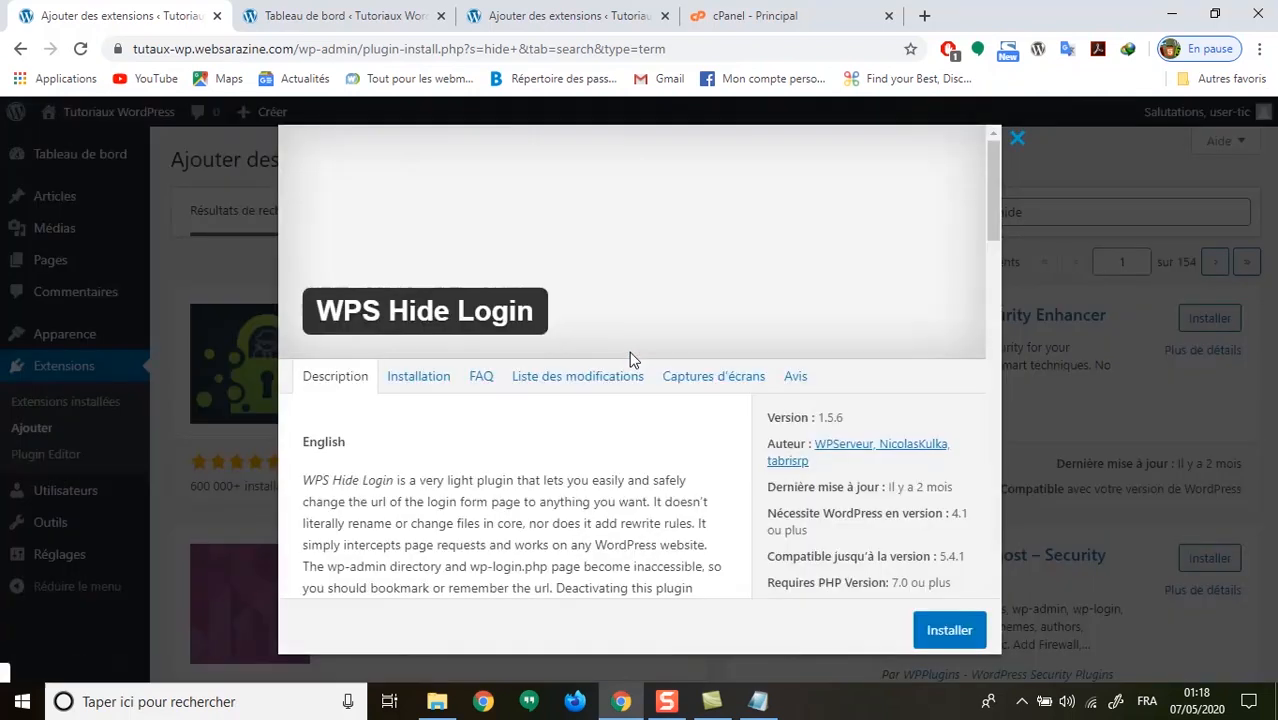
scroll(621, 415, "down", 1)
scroll(621, 415, "down", 5)
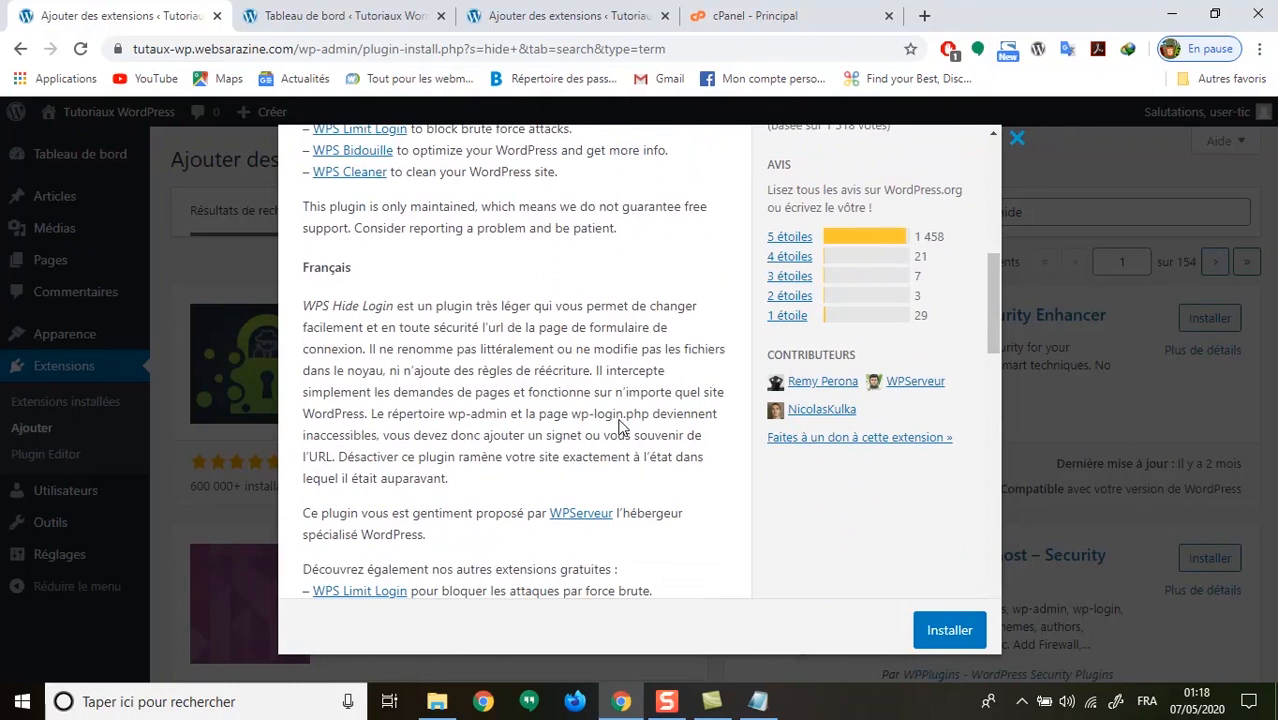
scroll(621, 425, "up", 1)
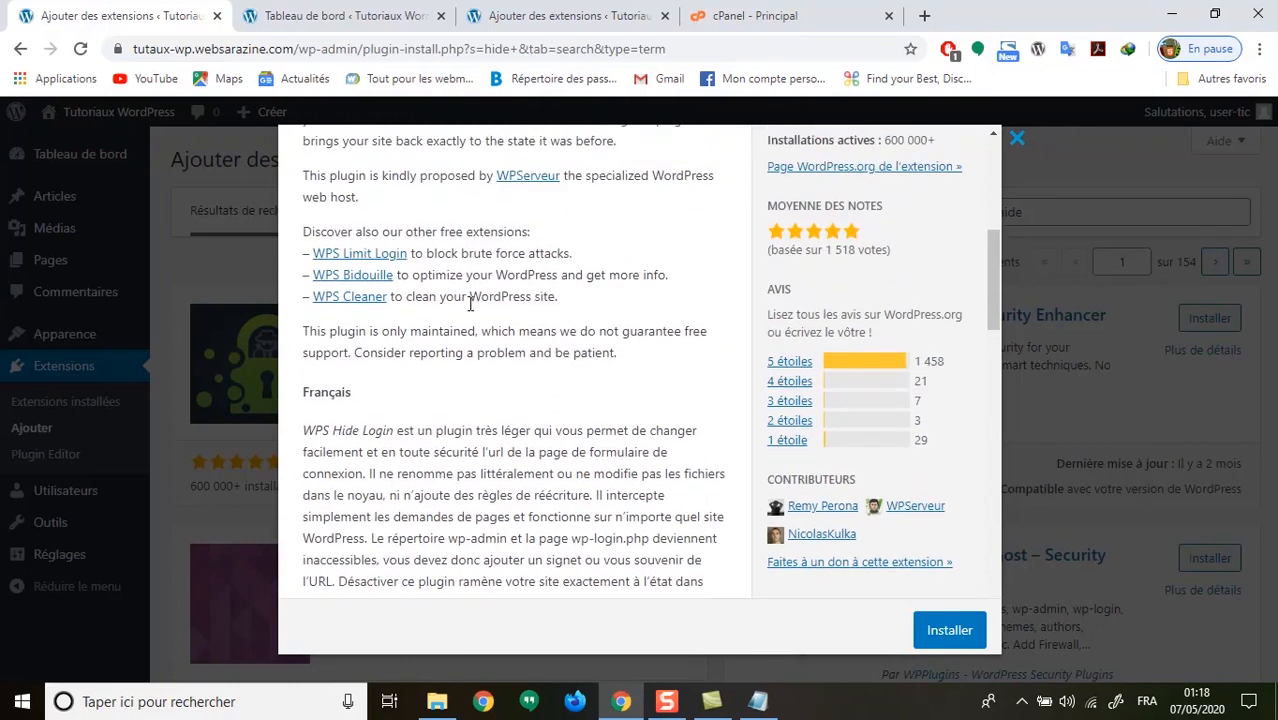
scroll(470, 320, "down", 7)
scroll(487, 378, "down", 3)
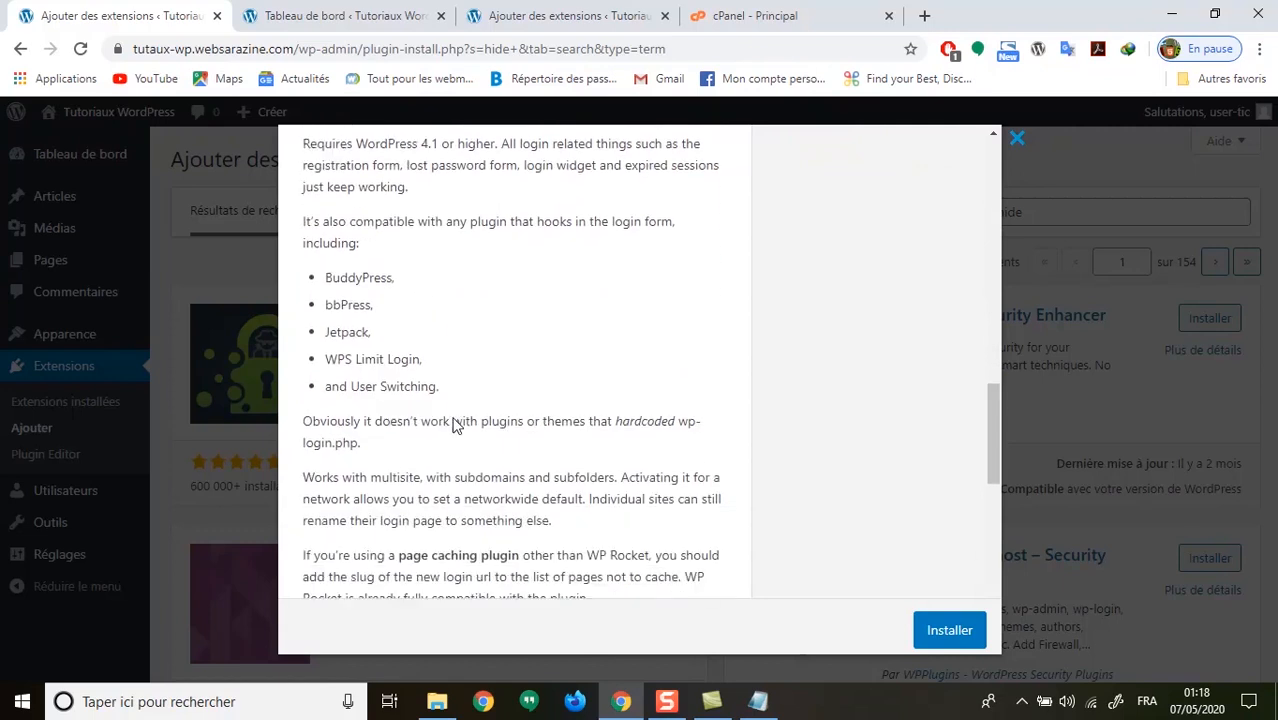
scroll(452, 425, "down", 1)
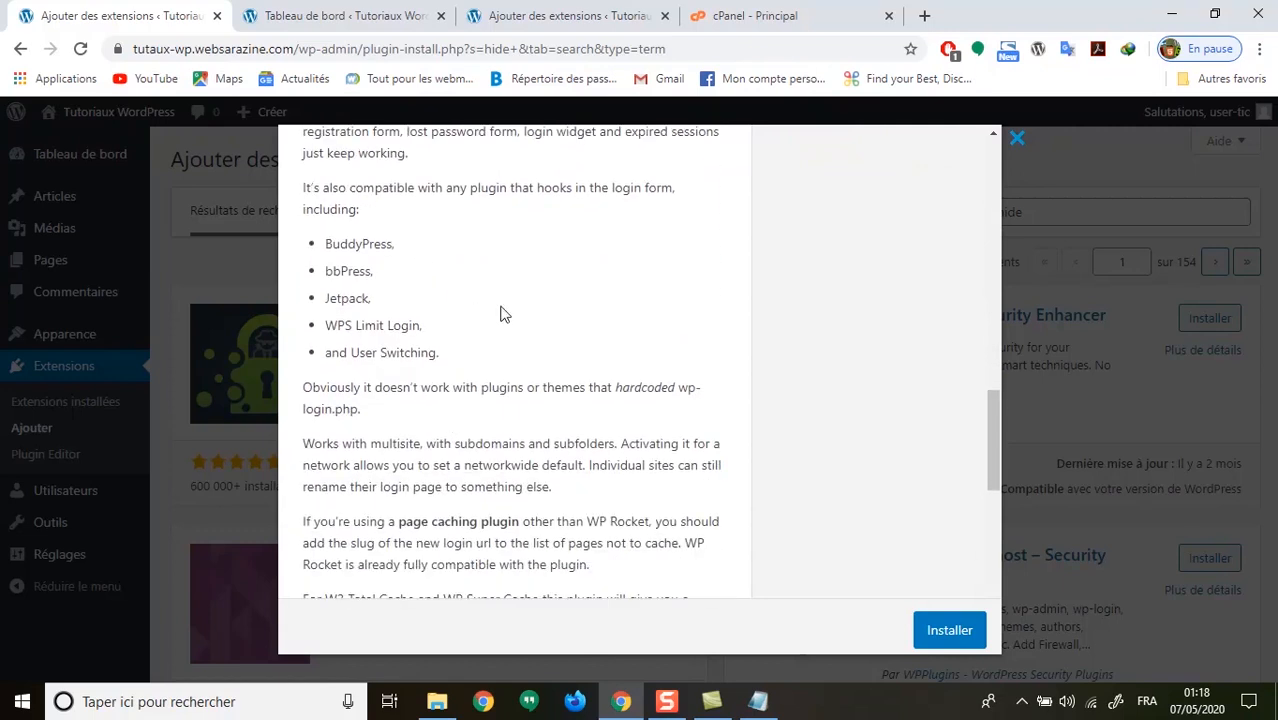
scroll(530, 318, "down", 8)
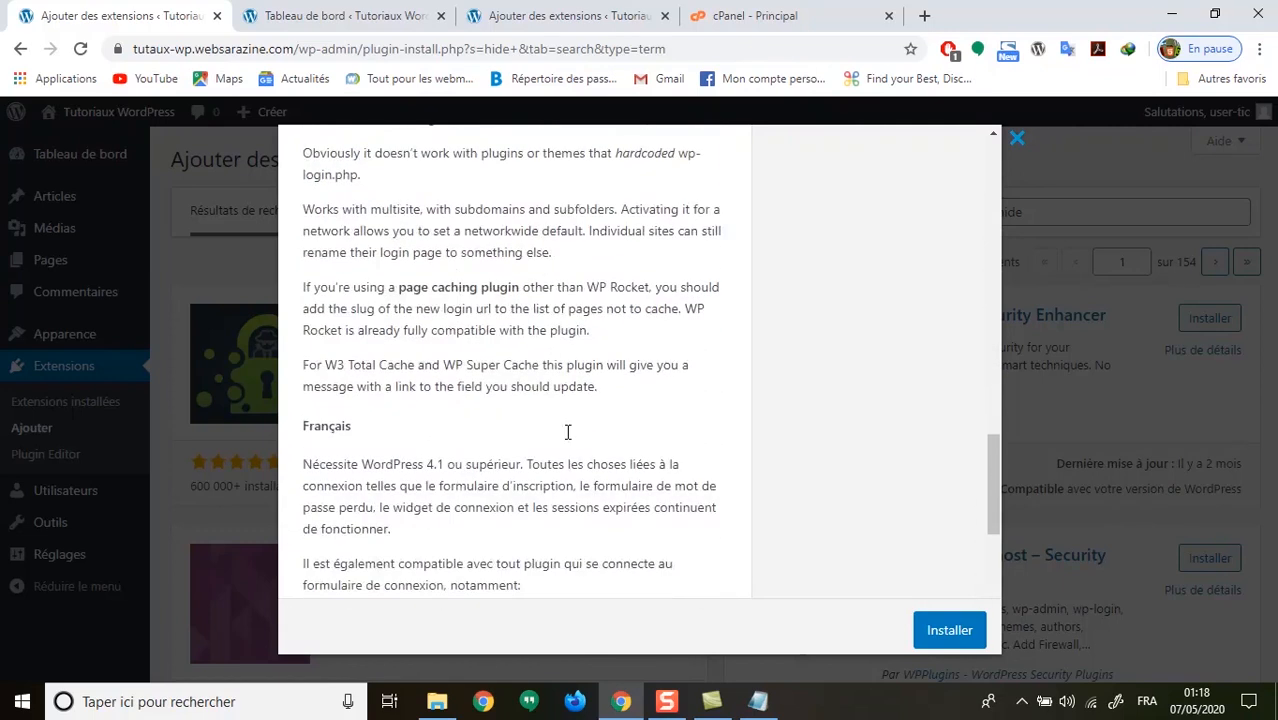
View the installation instructions in the WPS Hide Login extension details.
left_click_drag(994, 556, 967, 232)
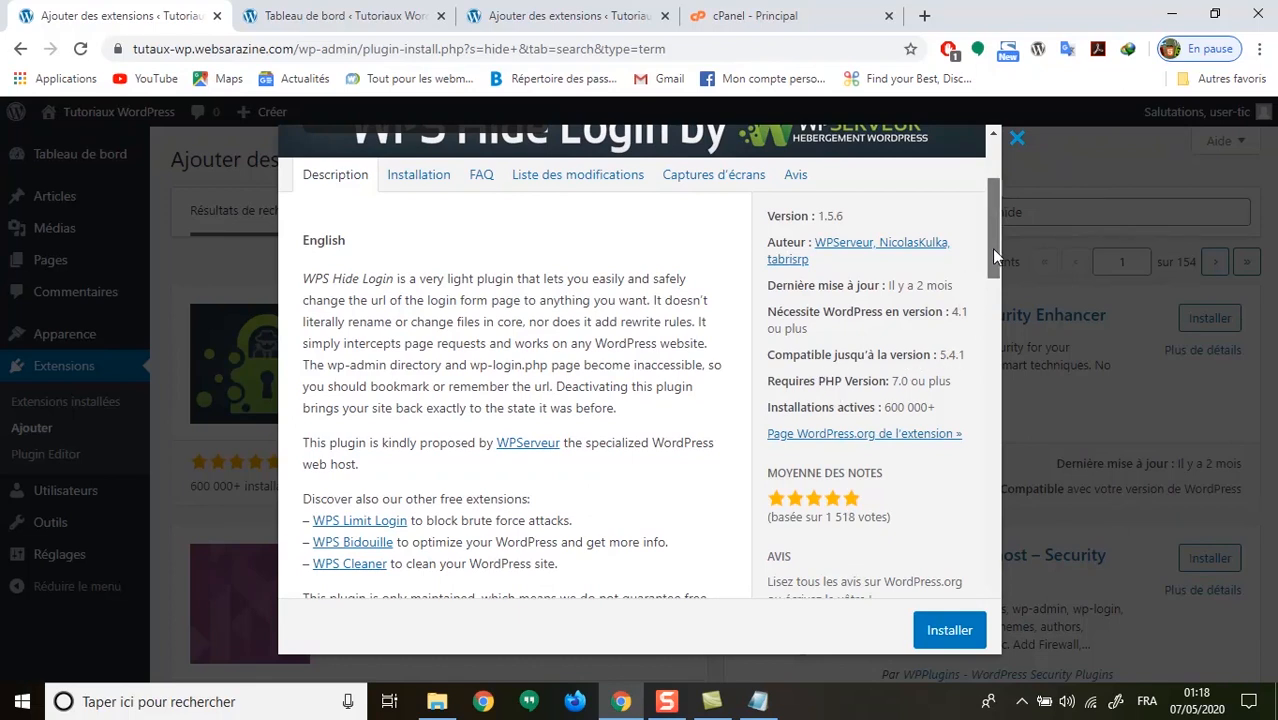
scroll(992, 250, "up", 2)
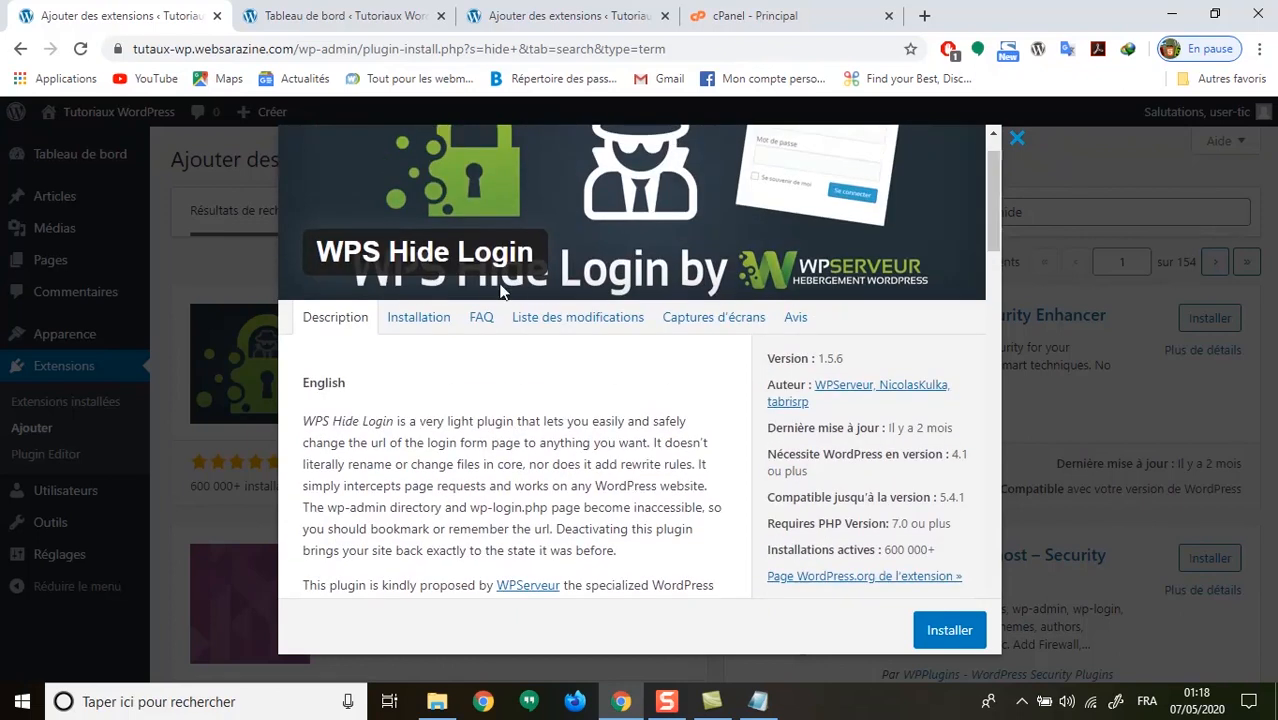
left_click(417, 318)
scroll(530, 395, "down", 2)
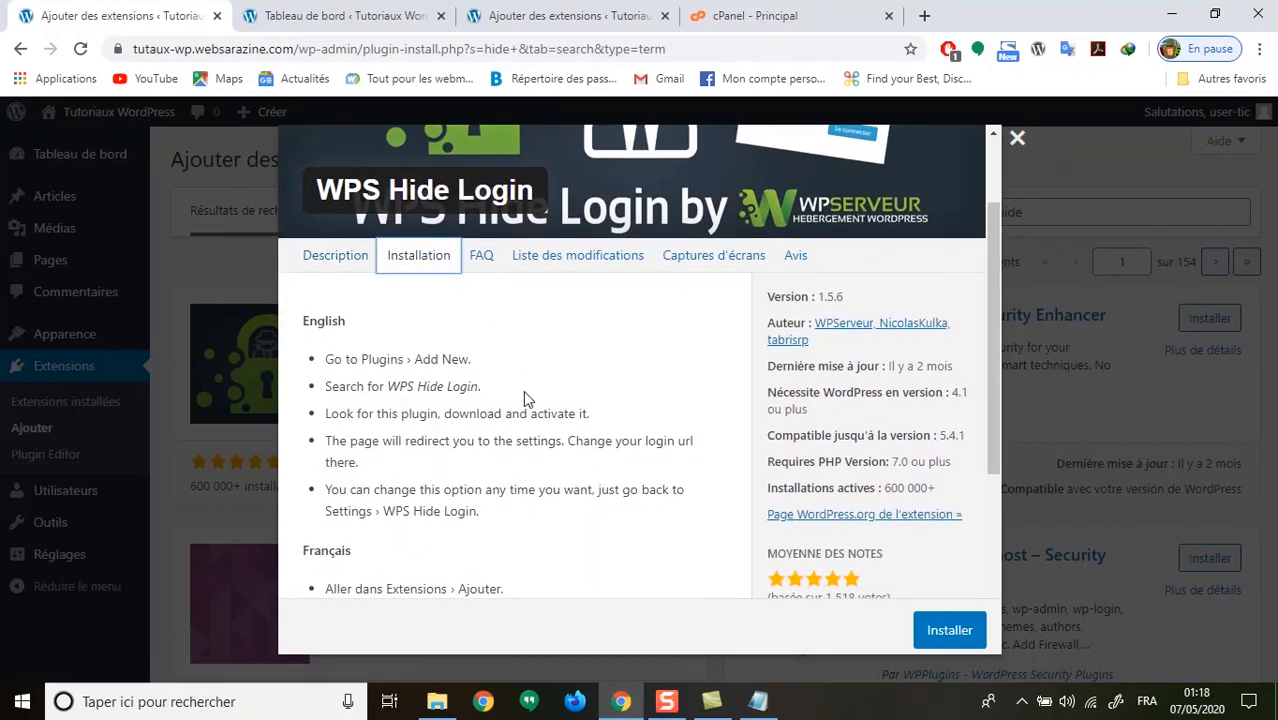
scroll(522, 400, "down", 1)
scroll(522, 400, "up", 2)
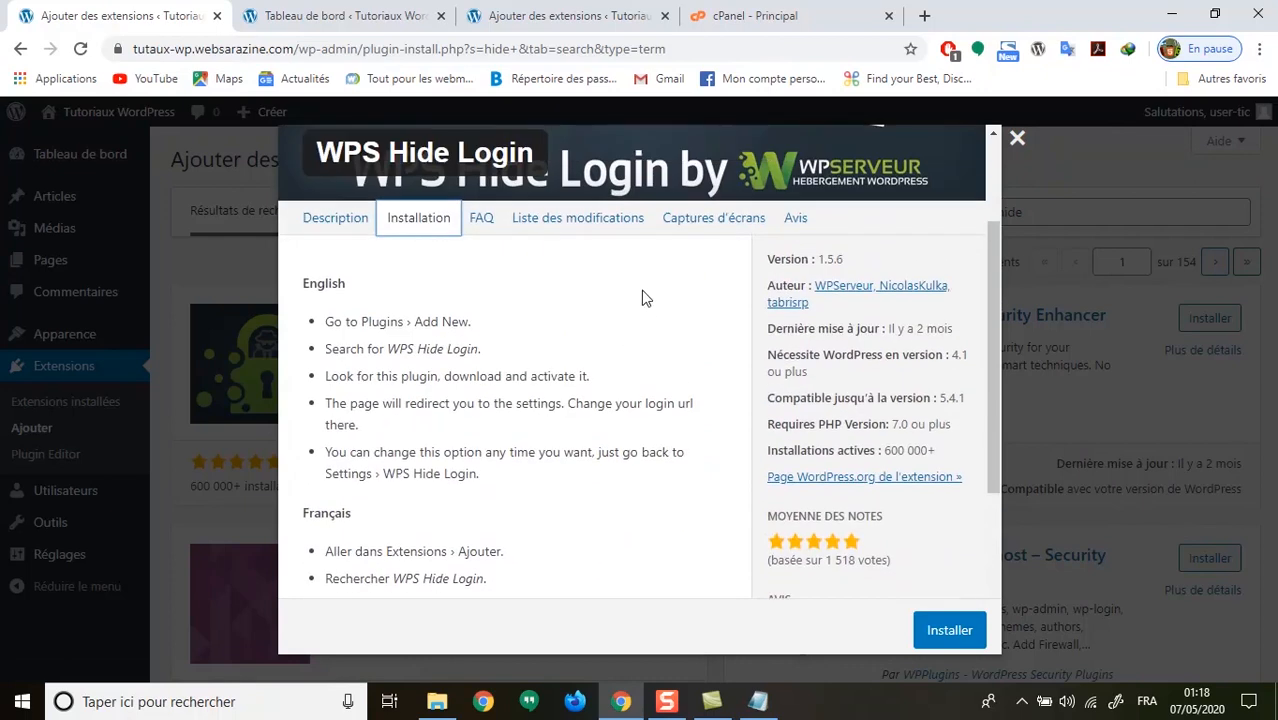
Look through the extension's screenshots, view the single-site setting image full size, and close that image.
left_click(703, 220)
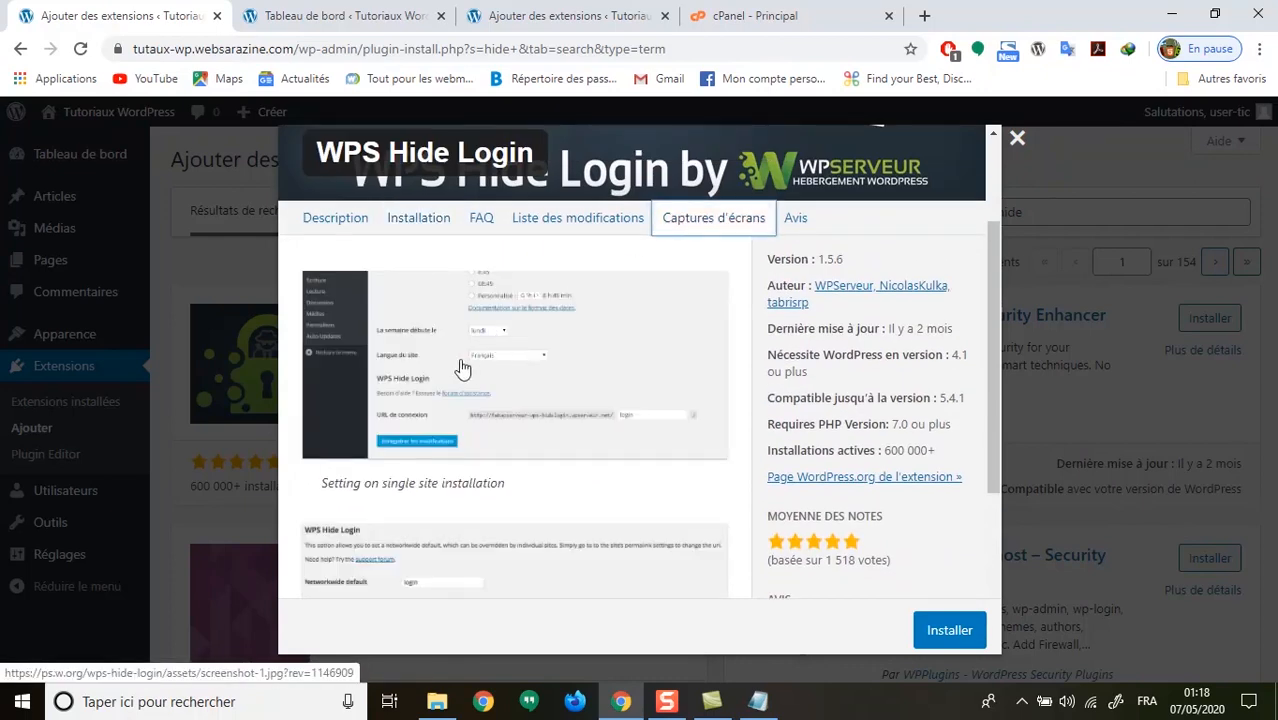
scroll(452, 460, "down", 2)
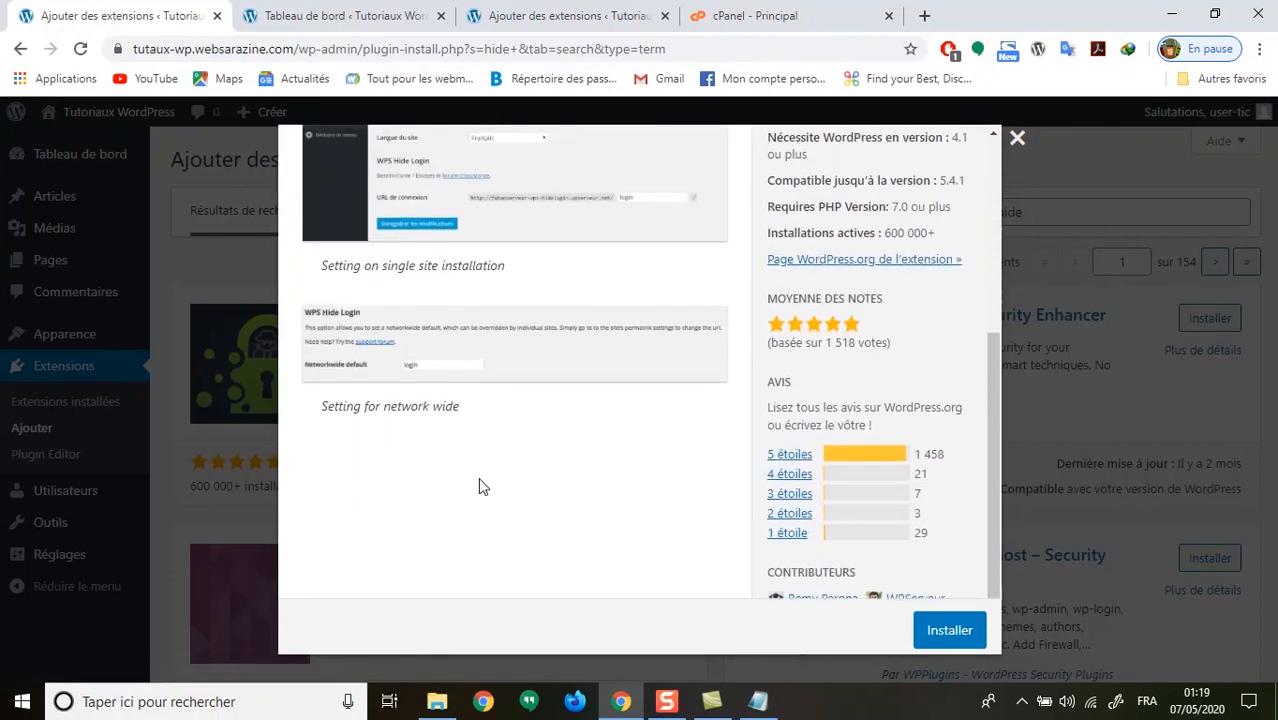
scroll(500, 440, "up", 2)
scroll(520, 400, "up", 2)
left_click(536, 359)
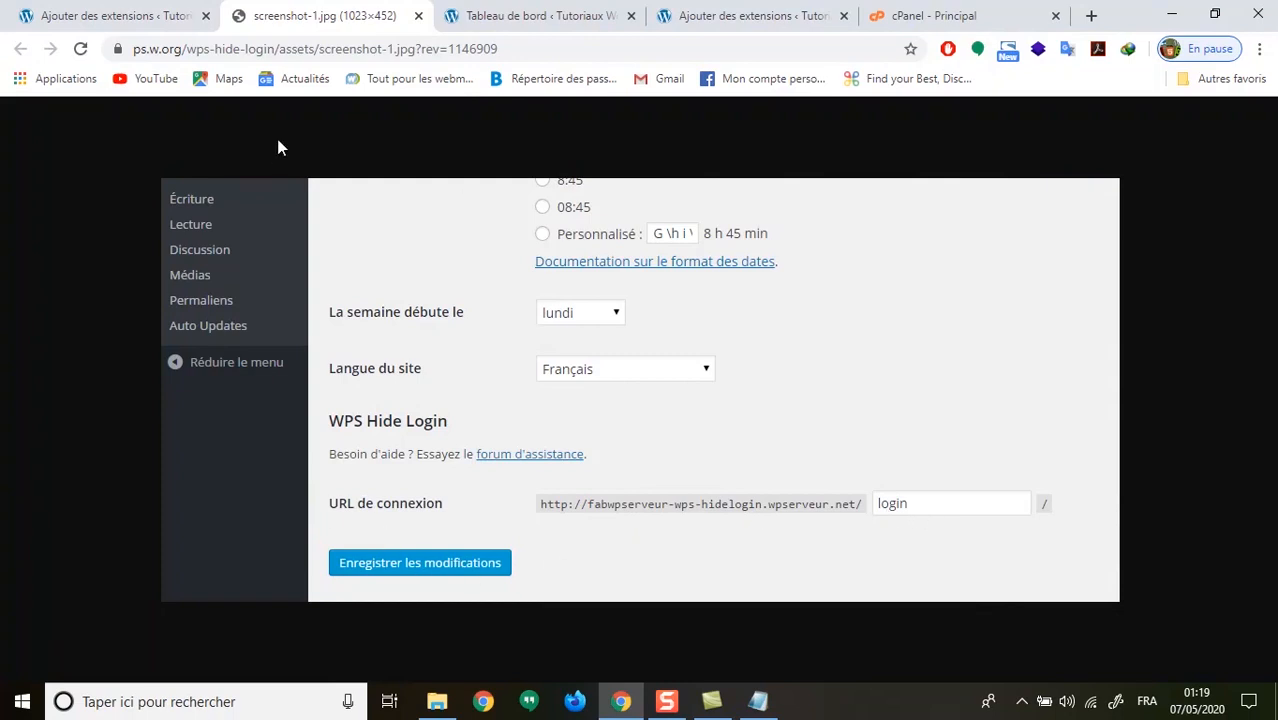
left_click(118, 17)
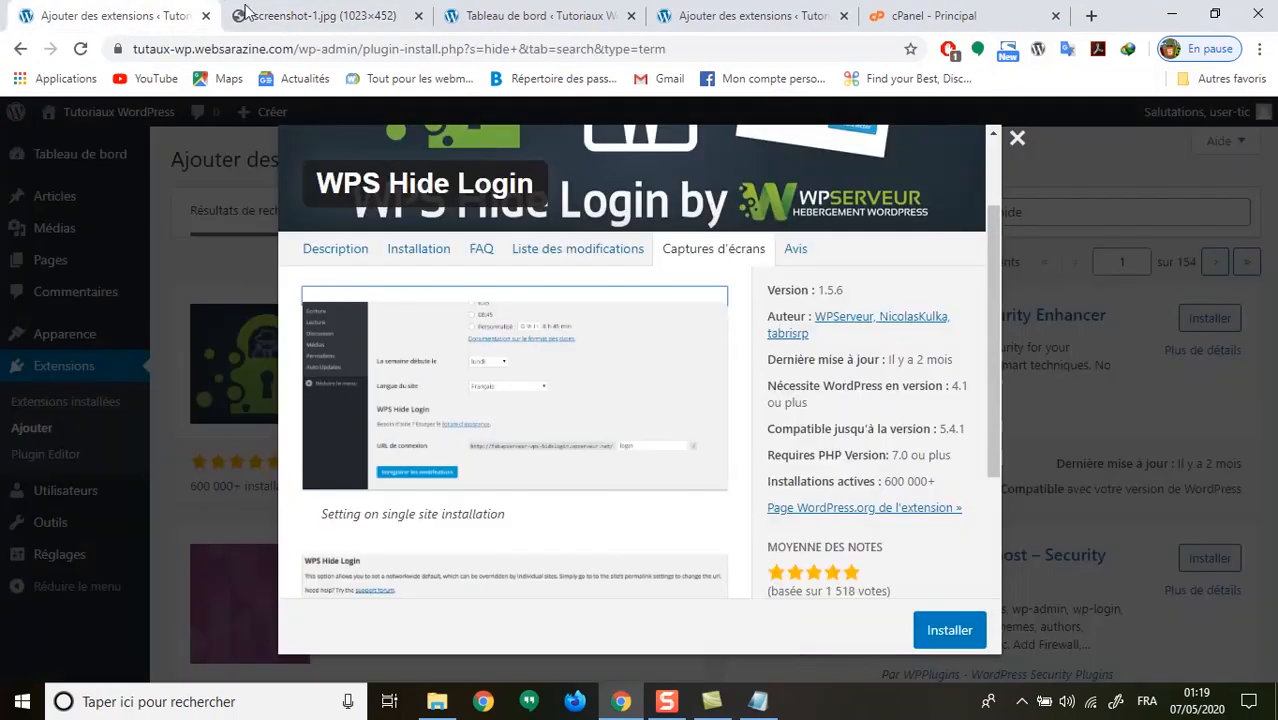
left_click(303, 14)
left_click(418, 16)
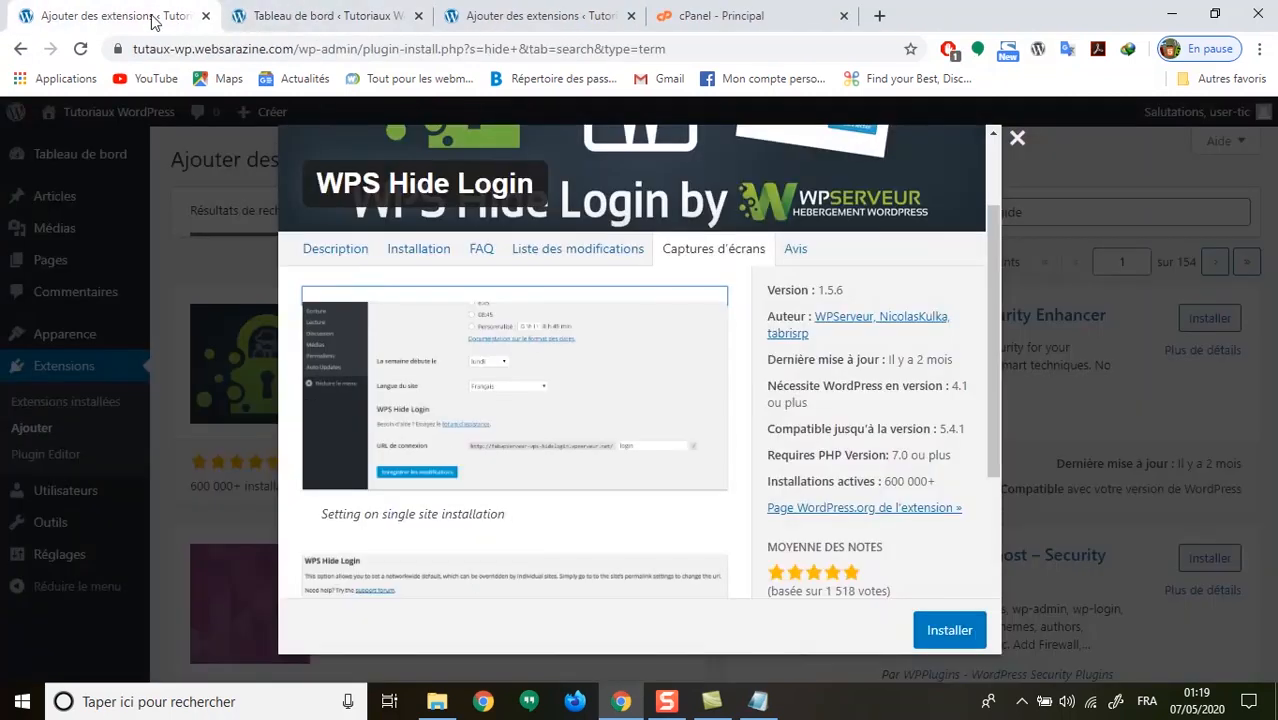
Close the extension details, then install and activate WPS Hide Login.
left_click(1017, 139)
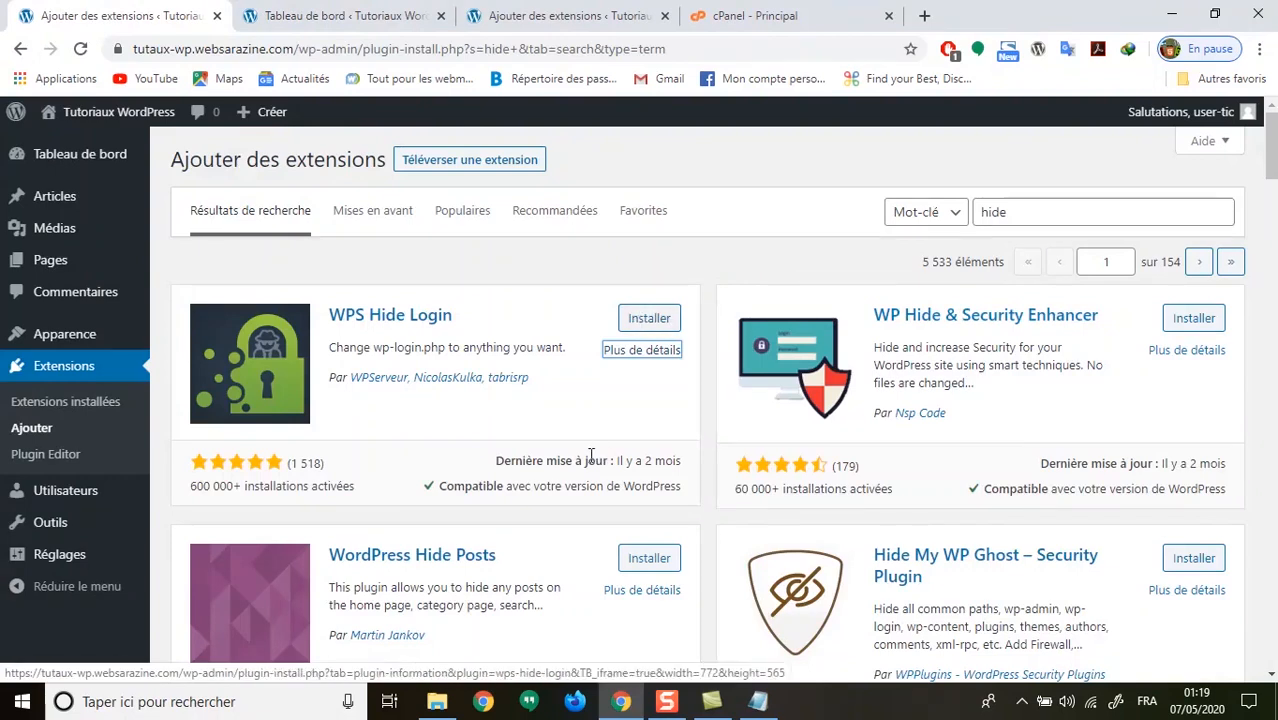
left_click(652, 318)
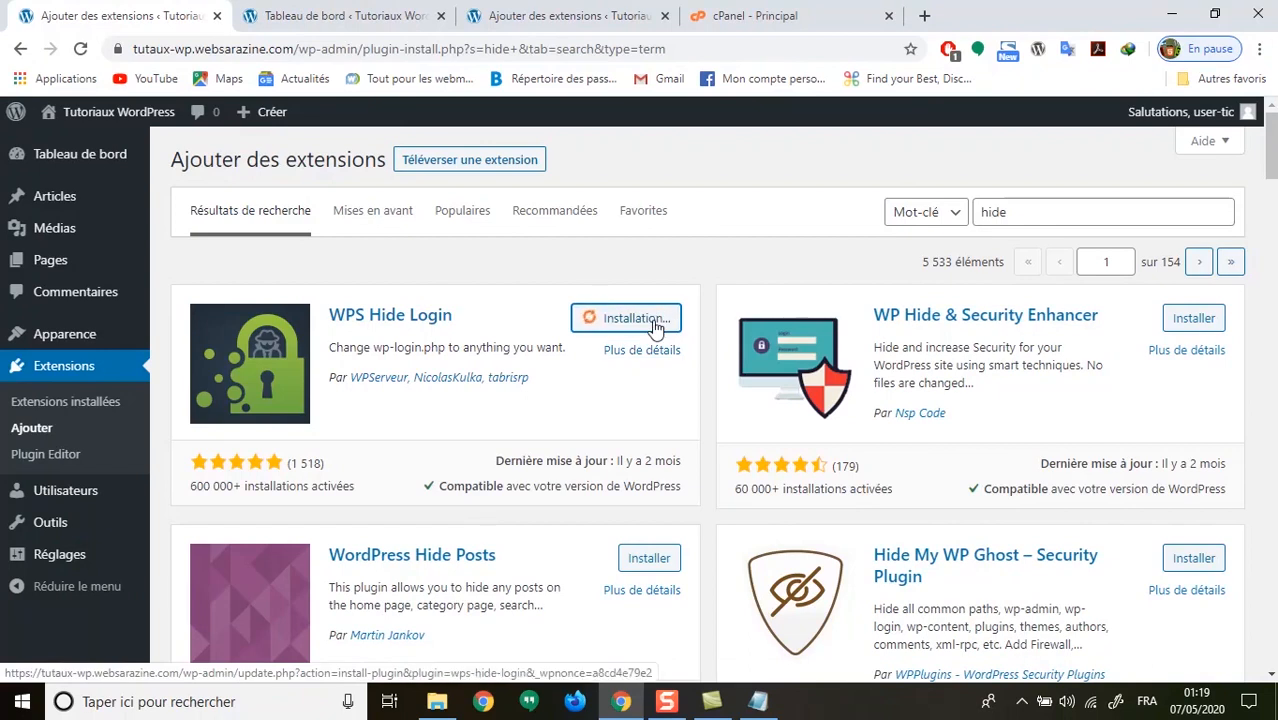
left_click(645, 326)
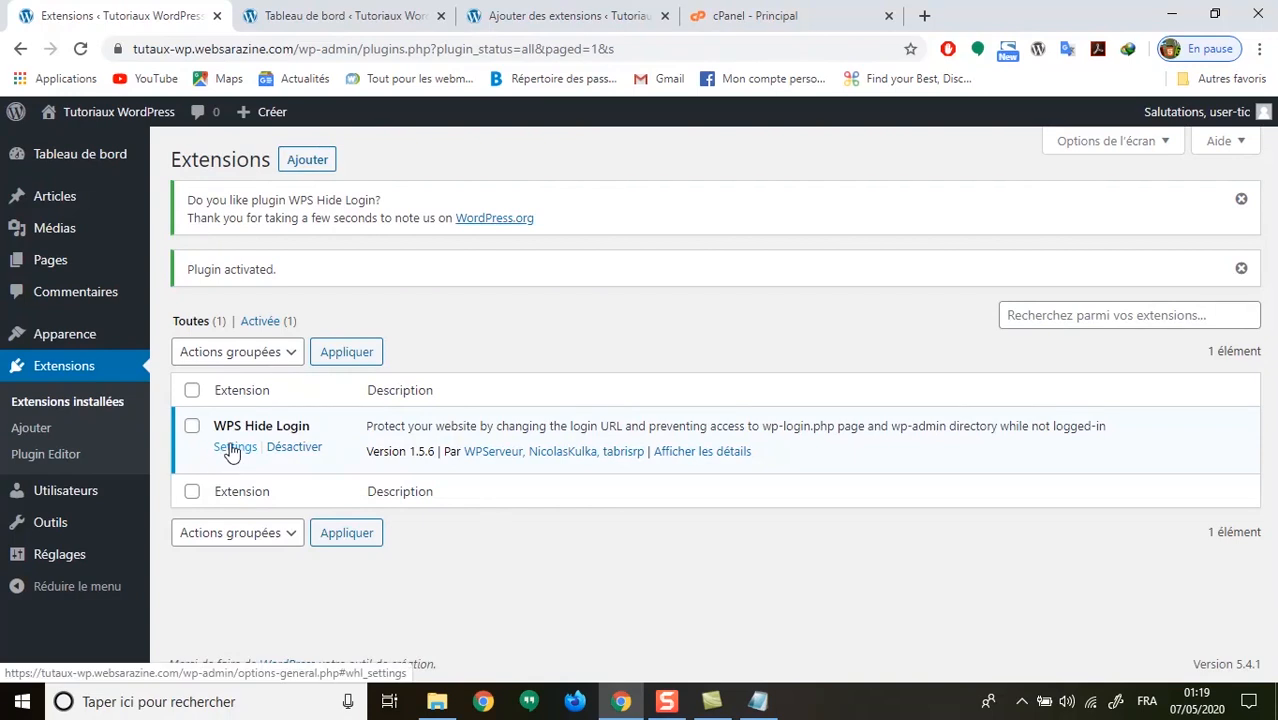
Open the settings of WPS Hide Login and review the general settings down to its login address section.
left_click(230, 449)
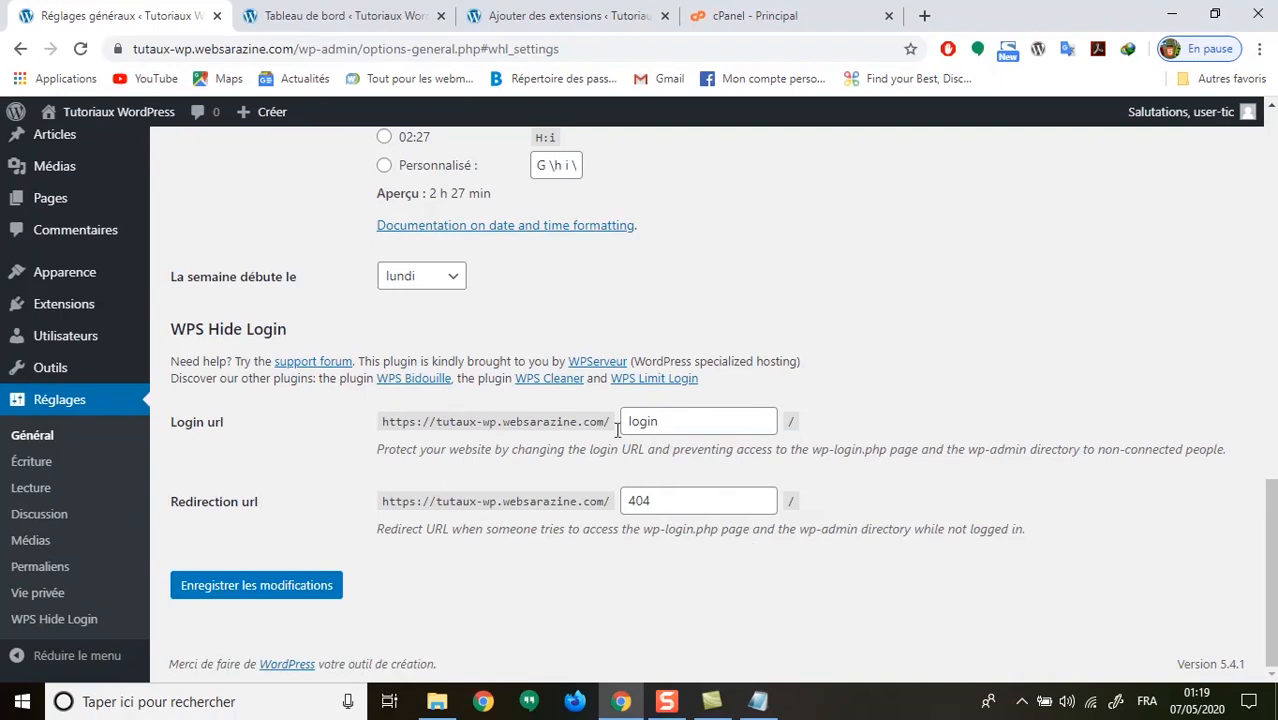
scroll(418, 329, "up", 7)
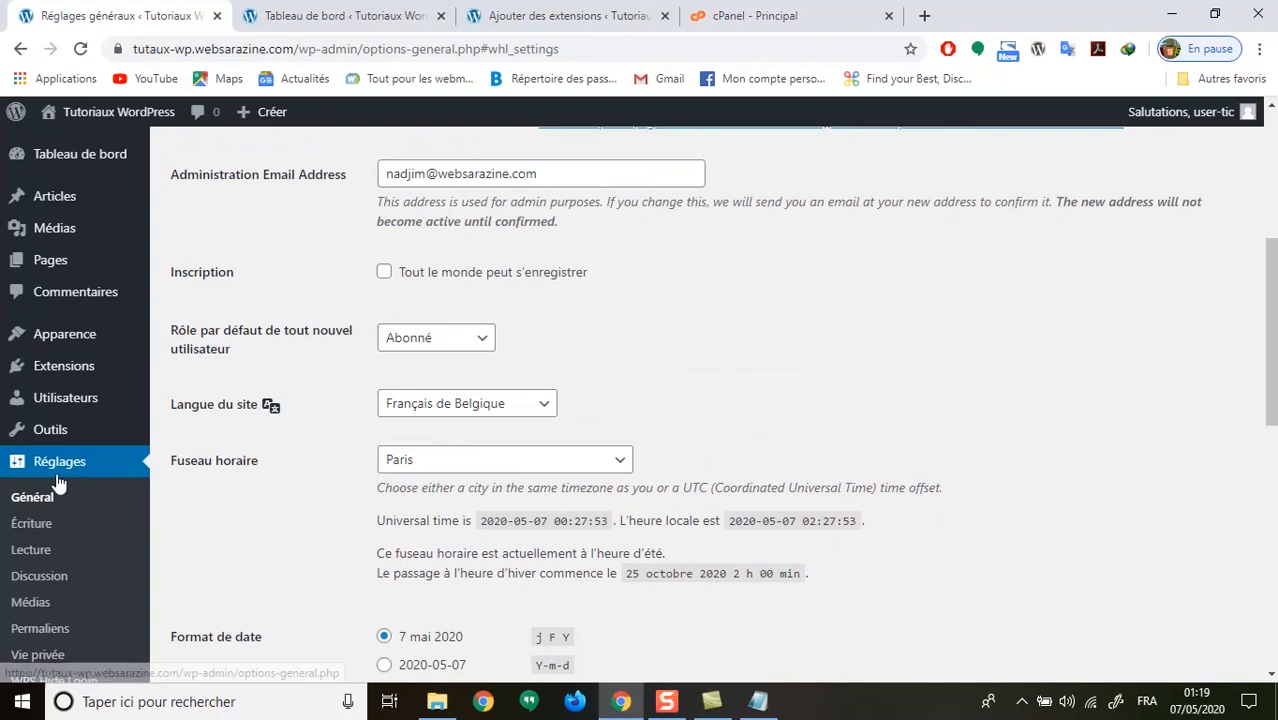
left_click_drag(1272, 361, 1272, 225)
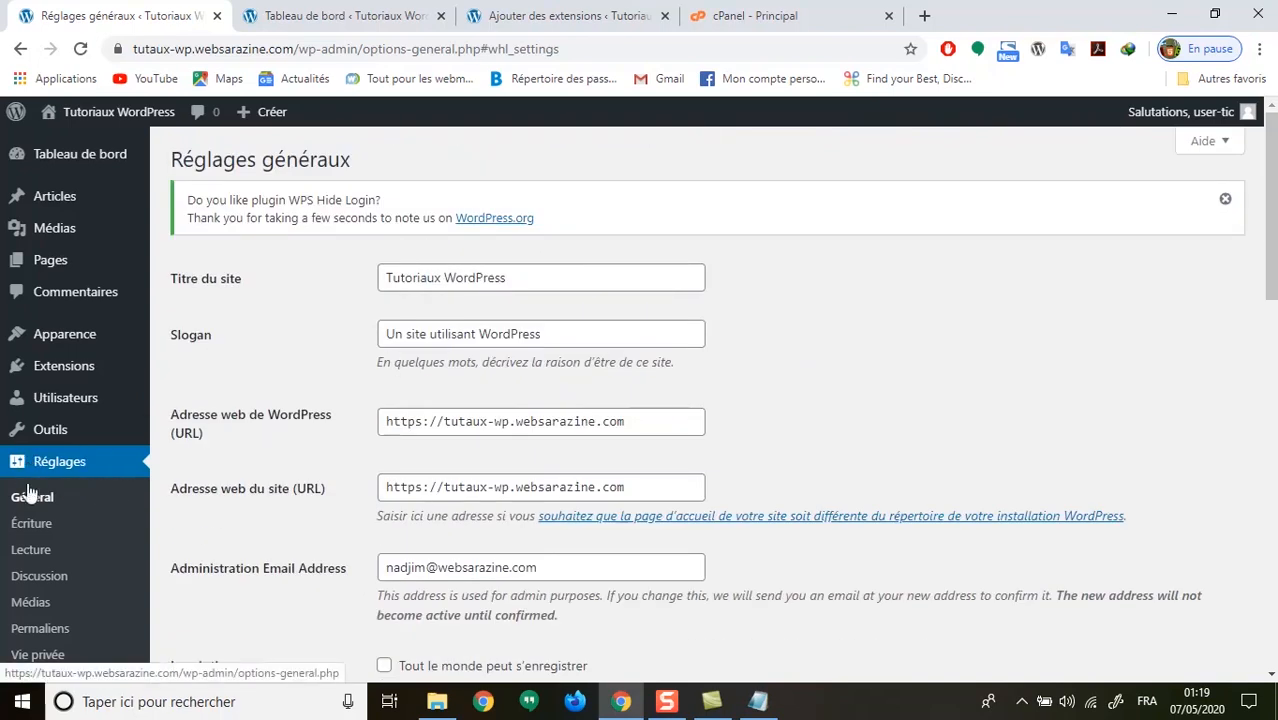
scroll(582, 374, "down", 3)
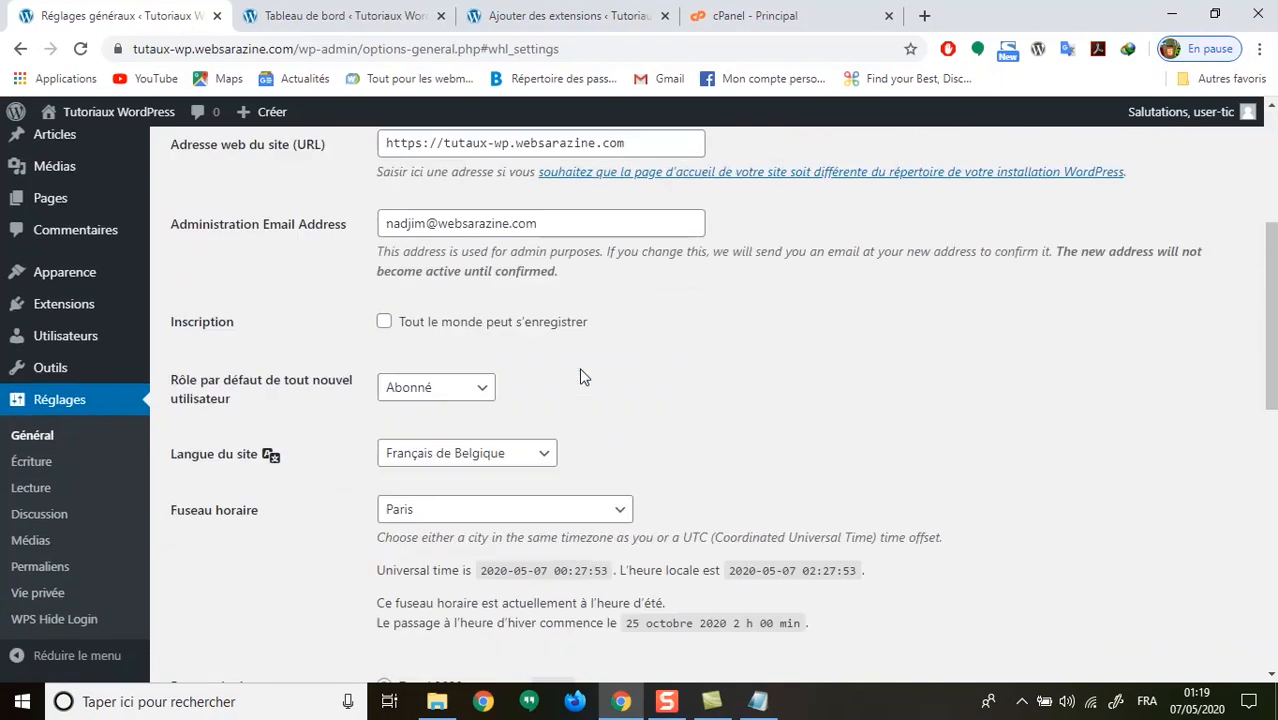
scroll(584, 376, "down", 2)
scroll(522, 322, "down", 2)
scroll(418, 432, "down", 3)
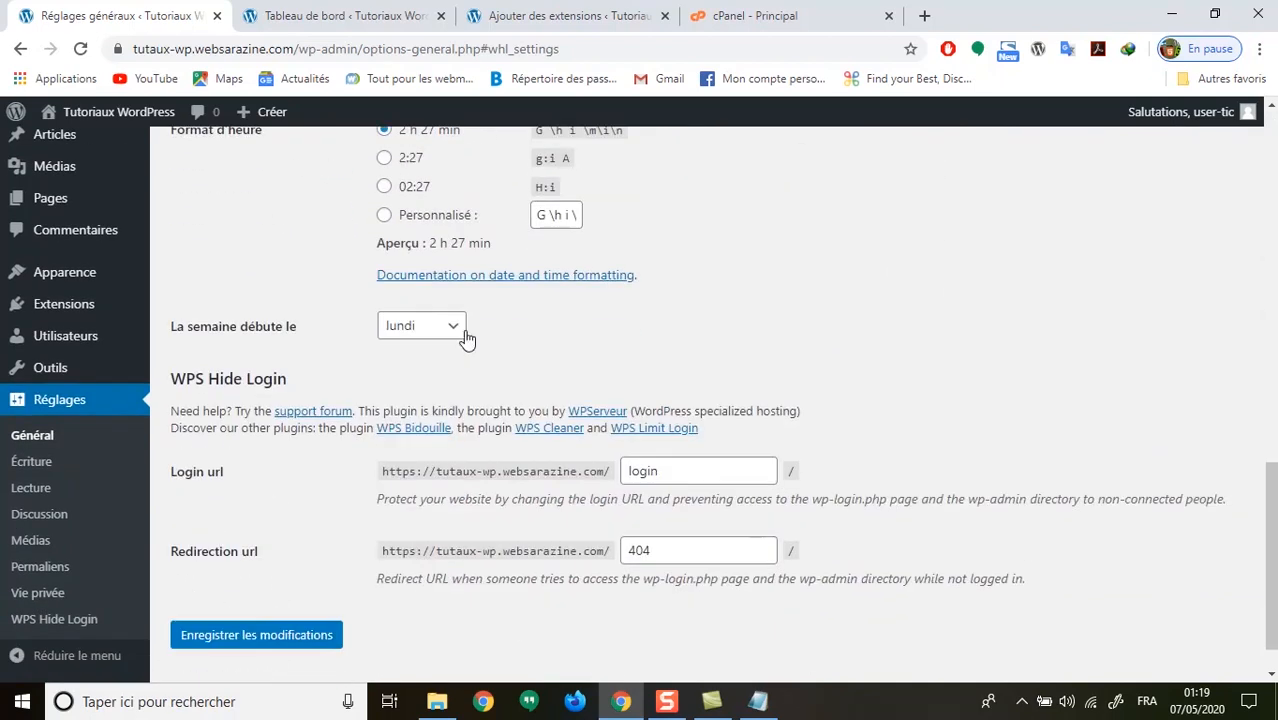
Set the week to start on dimanche, the time format to H:i and the date format to d/m/Y.
left_click(447, 330)
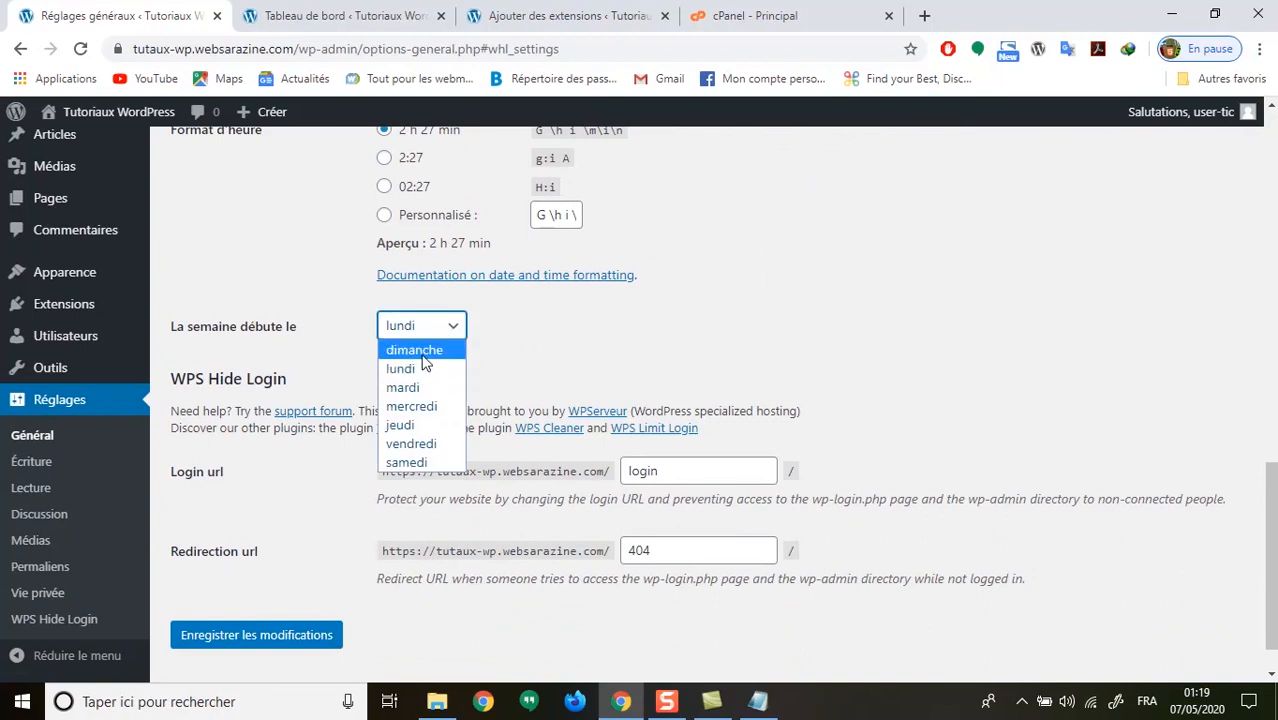
left_click(420, 351)
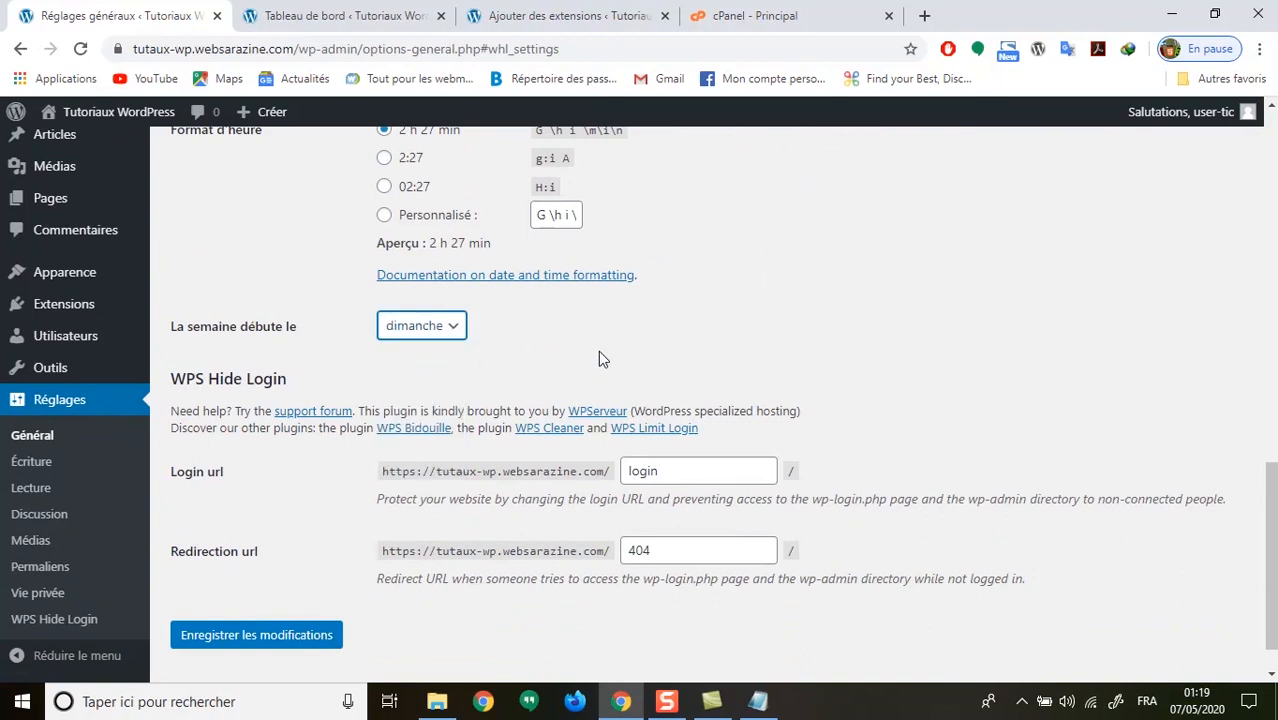
scroll(560, 330, "up", 1)
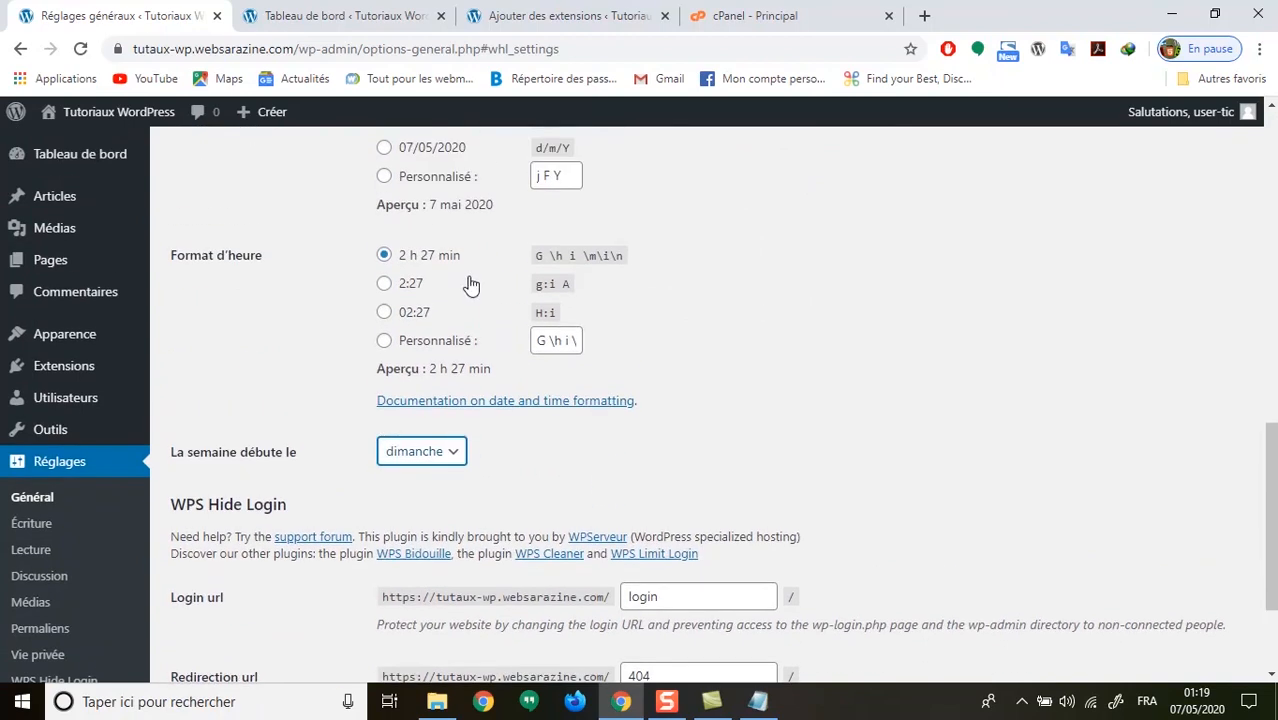
left_click(383, 314)
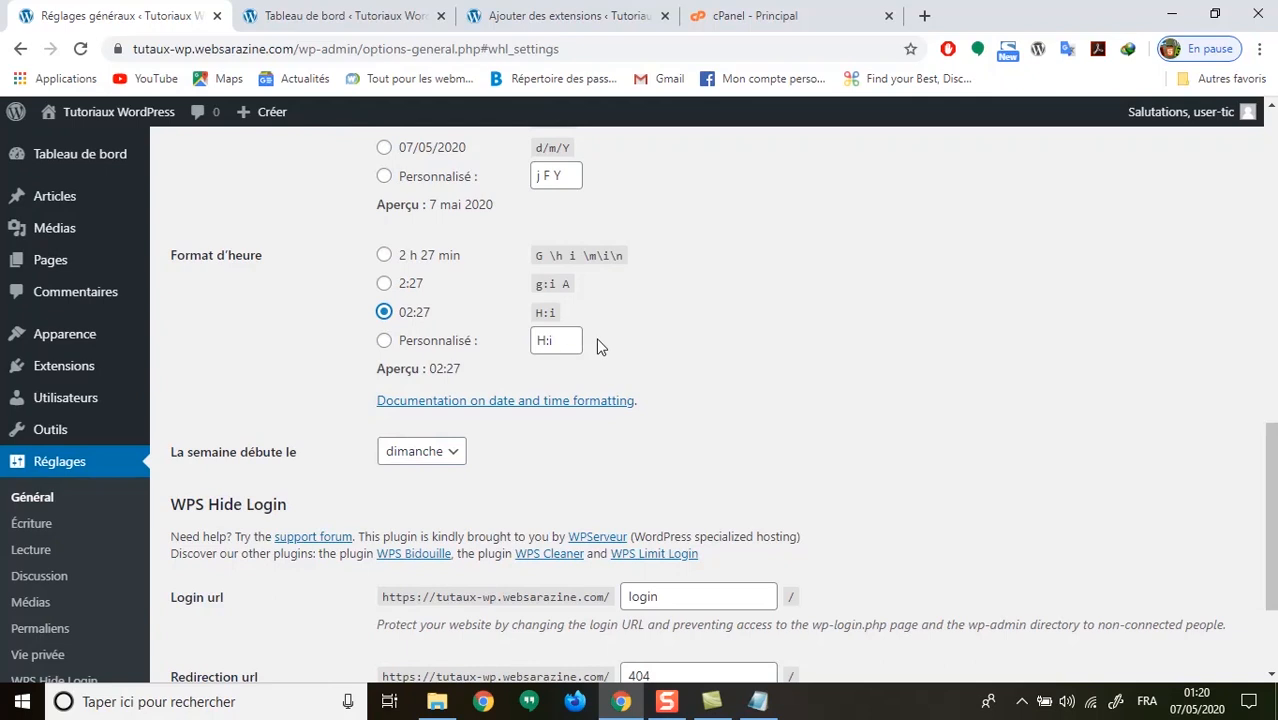
scroll(597, 345, "up", 2)
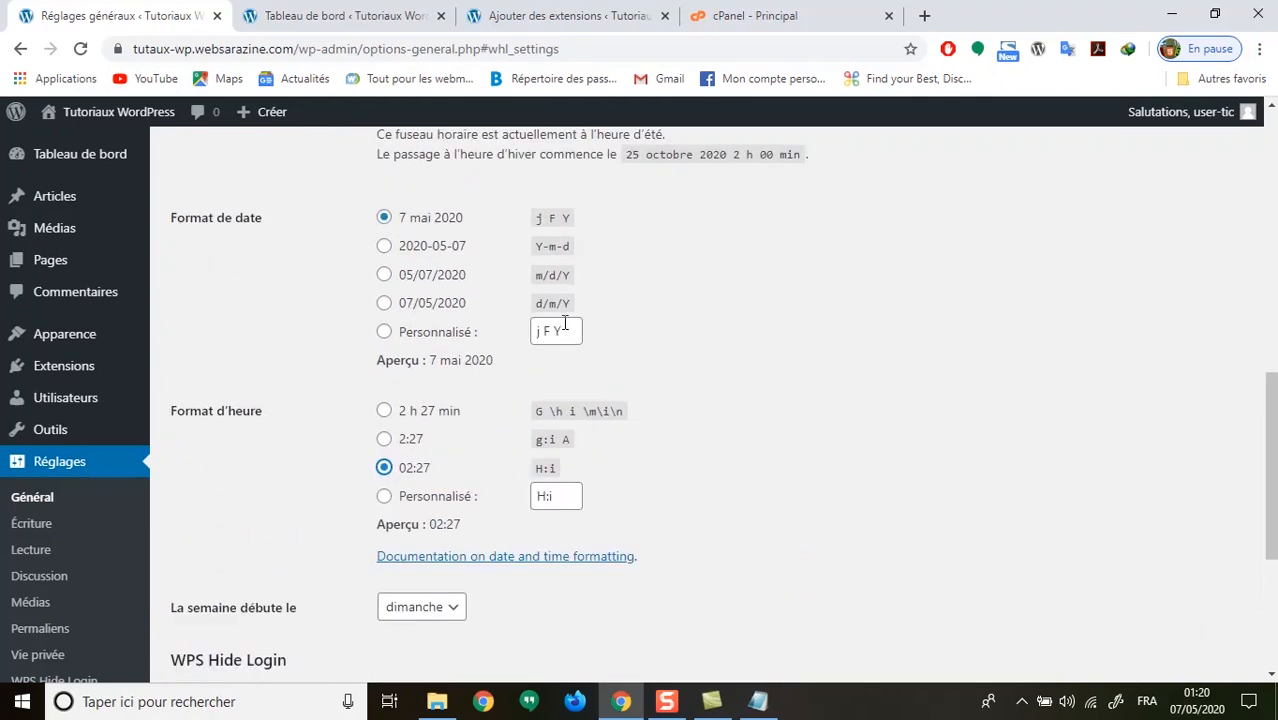
left_click(384, 308)
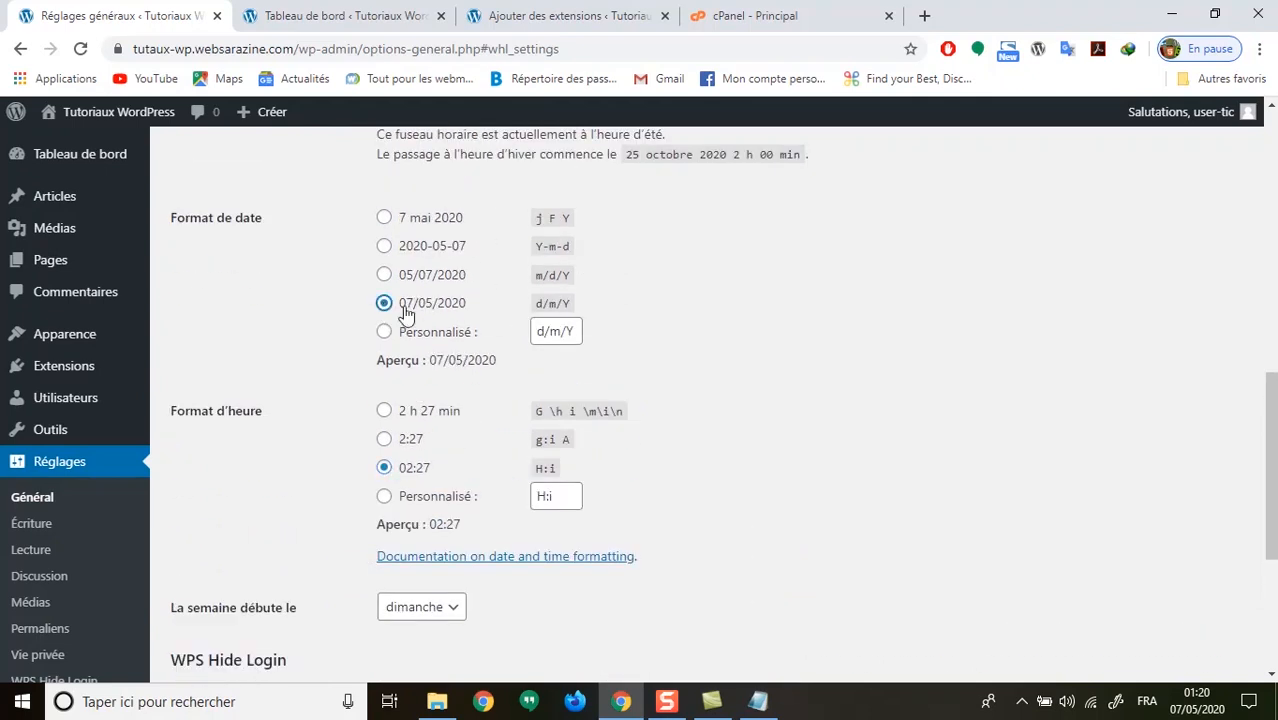
Set the WPS Hide Login login URL to "ceb" and save the general settings.
scroll(665, 352, "down", 4)
scroll(600, 350, "up", 2)
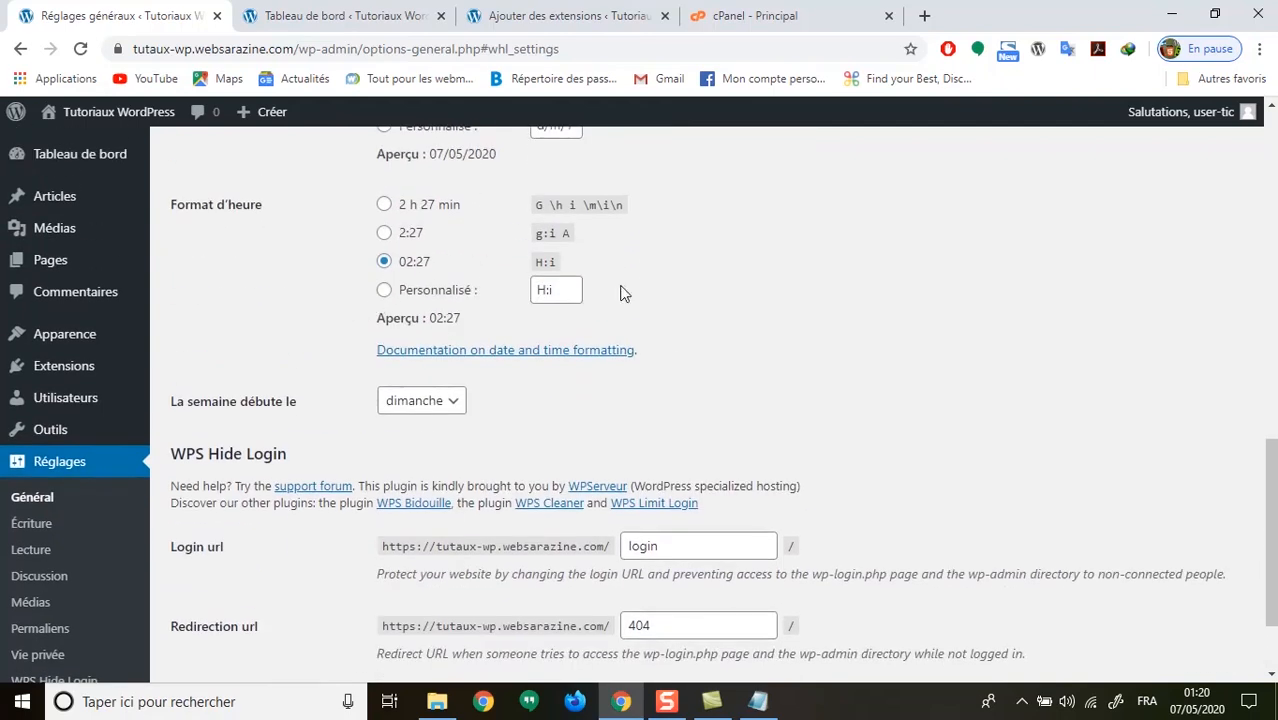
scroll(684, 345, "down", 2)
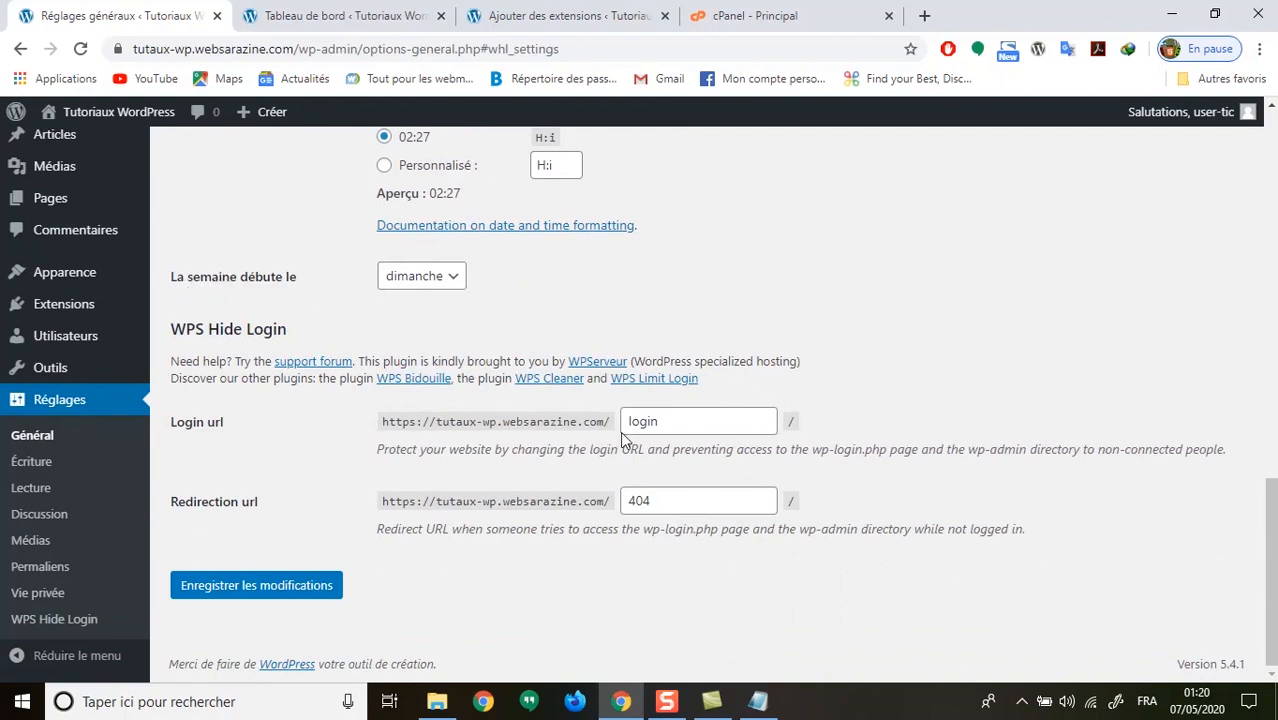
double_click(684, 420)
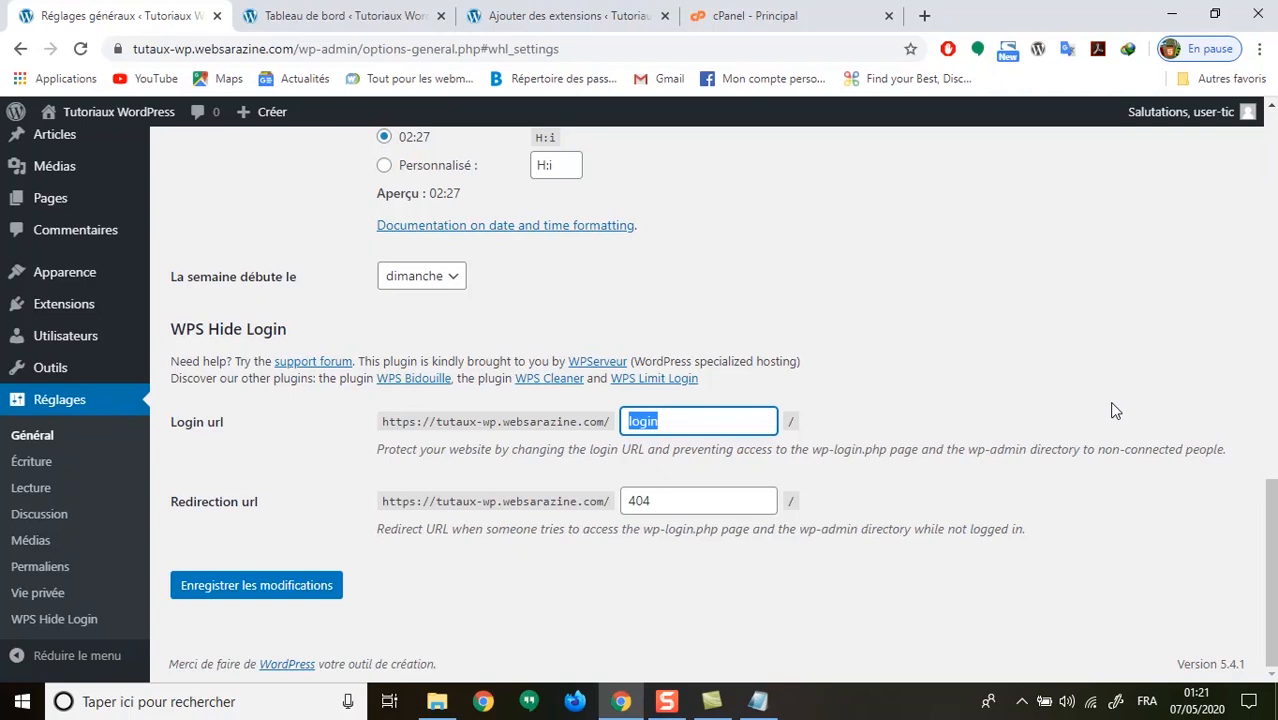
left_click(687, 422)
left_click_drag(687, 422, 628, 422)
type("cherf")
key("BackSpace")
key("BackSpace")
key("BackSpace")
key("BackSpace")
key("BackSpace")
type("ceb")
left_click(240, 589)
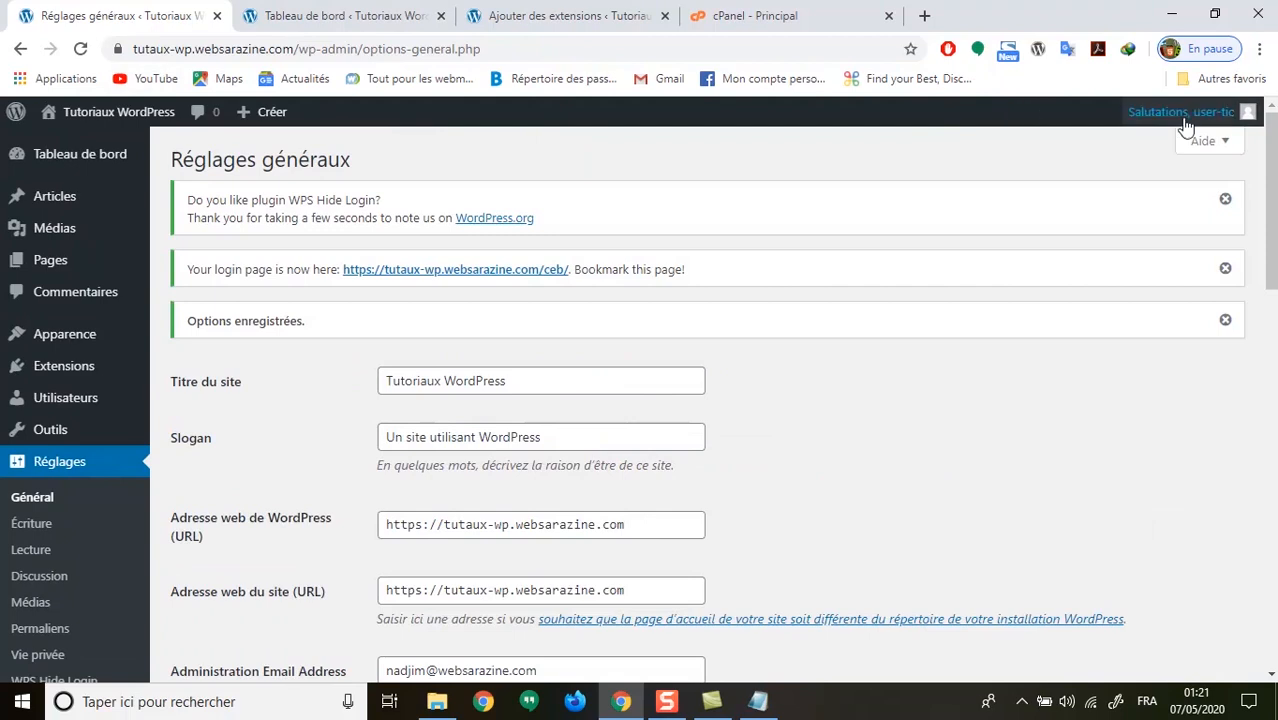
Go from the general settings page to the public front page of the Tutoriaux WordPress site.
mouse_move(1185, 120)
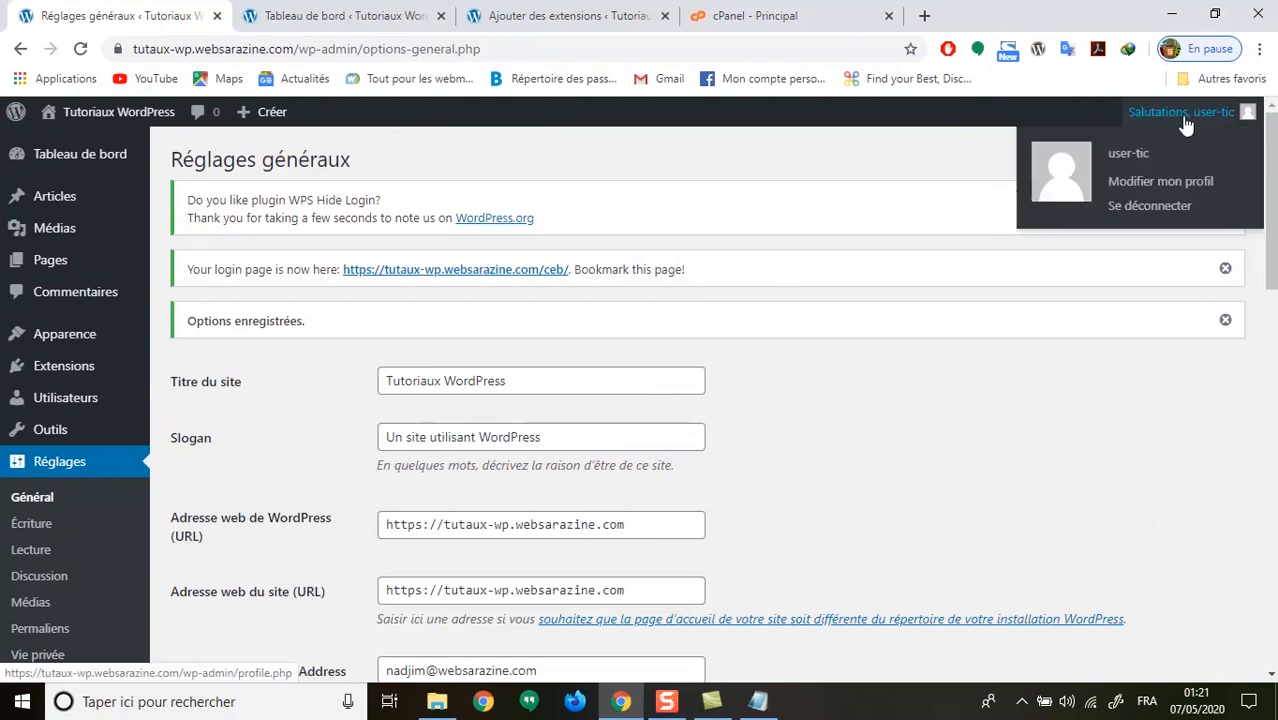
left_click(340, 17)
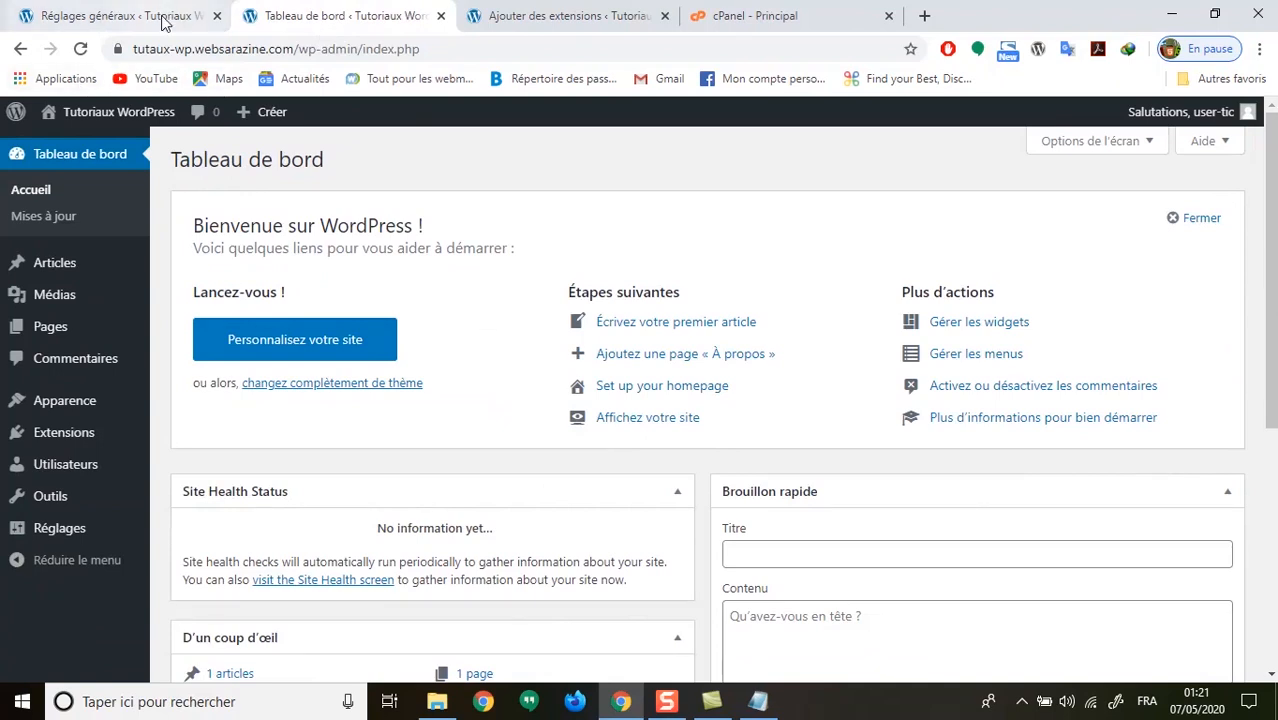
left_click(125, 17)
mouse_move(59, 115)
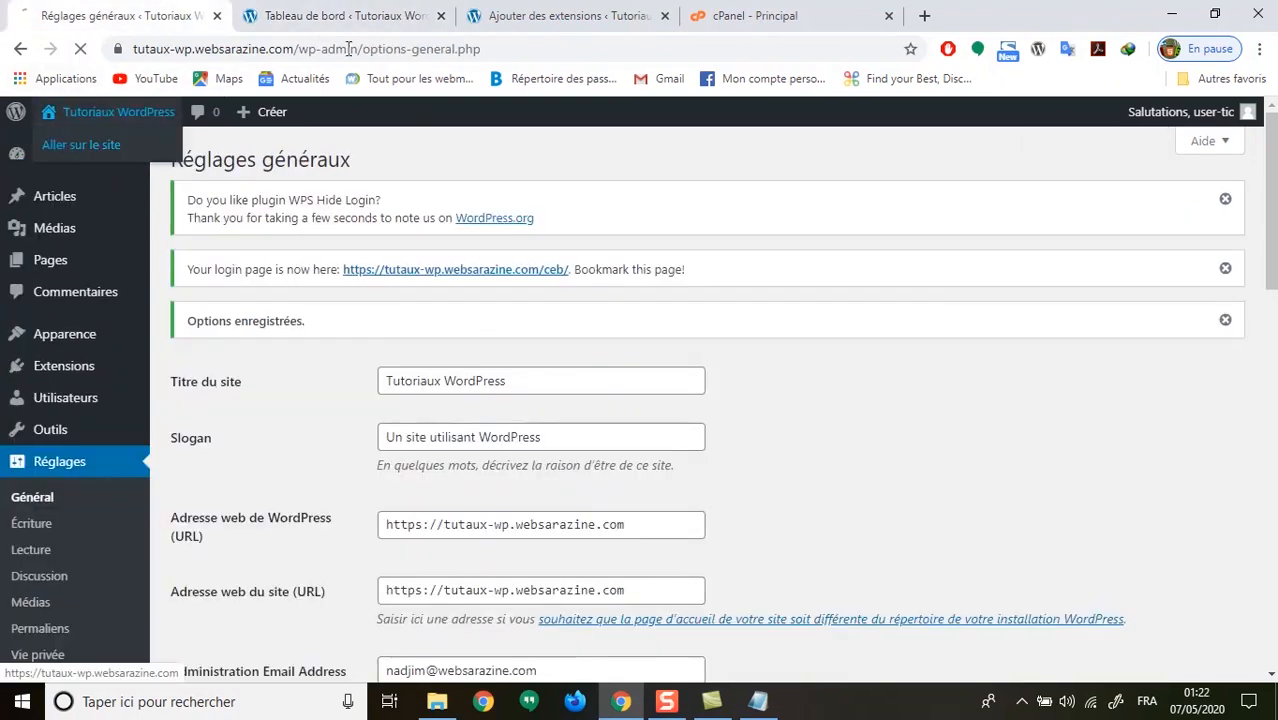
left_click(64, 143)
Close the other two WordPress admin pages, the dashboard and the add-extensions page.
left_click(425, 17)
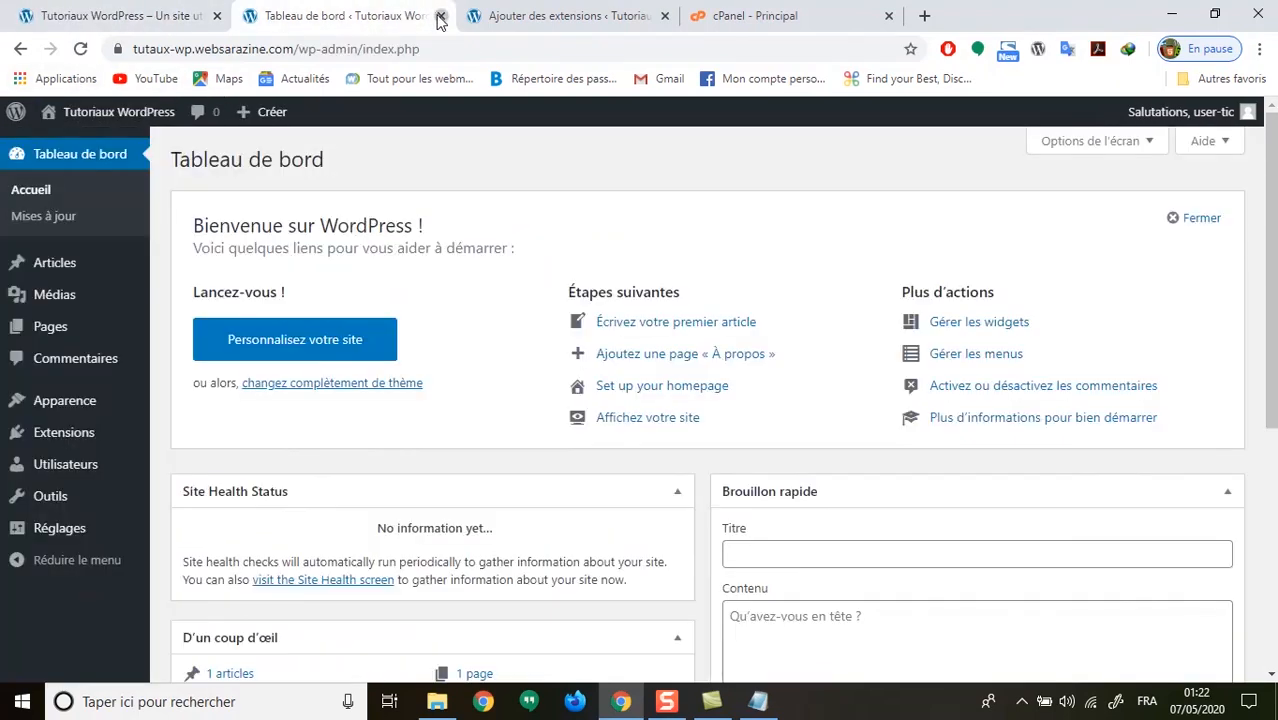
left_click(440, 17)
left_click(440, 17)
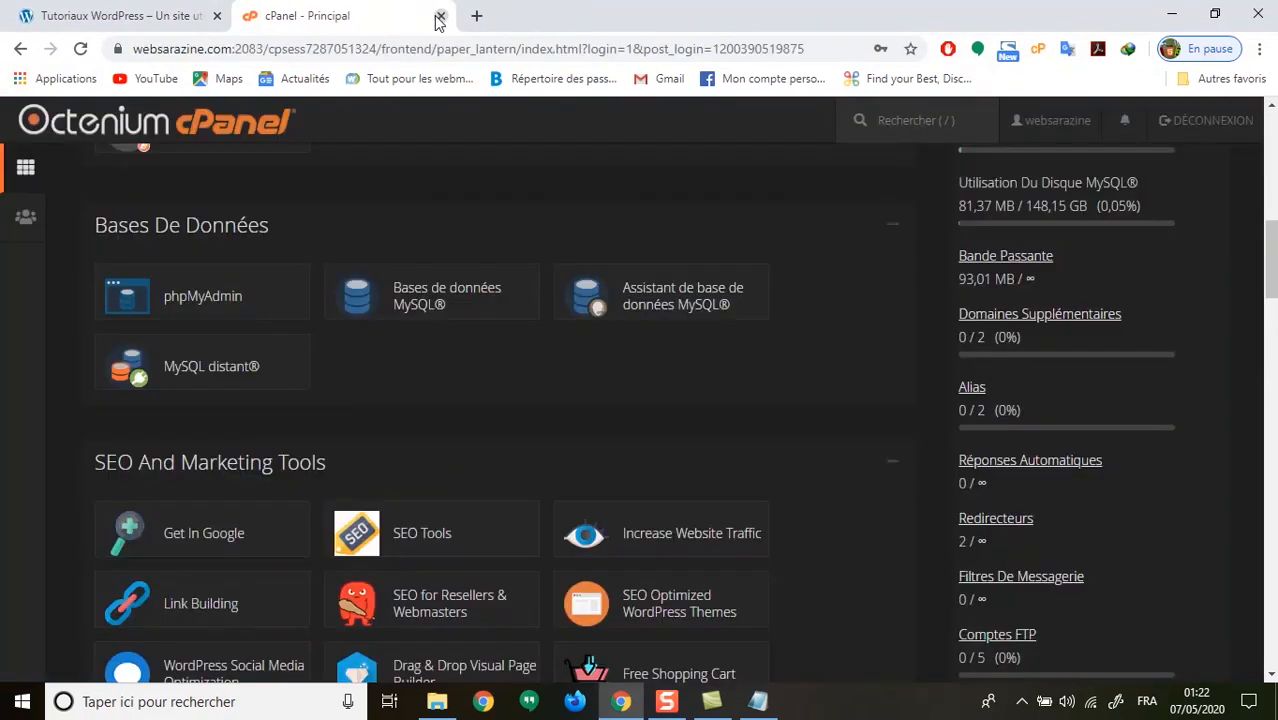
From the Tutoriaux WordPress front page, open the site's /wp-admin address while still logged in.
left_click(122, 20)
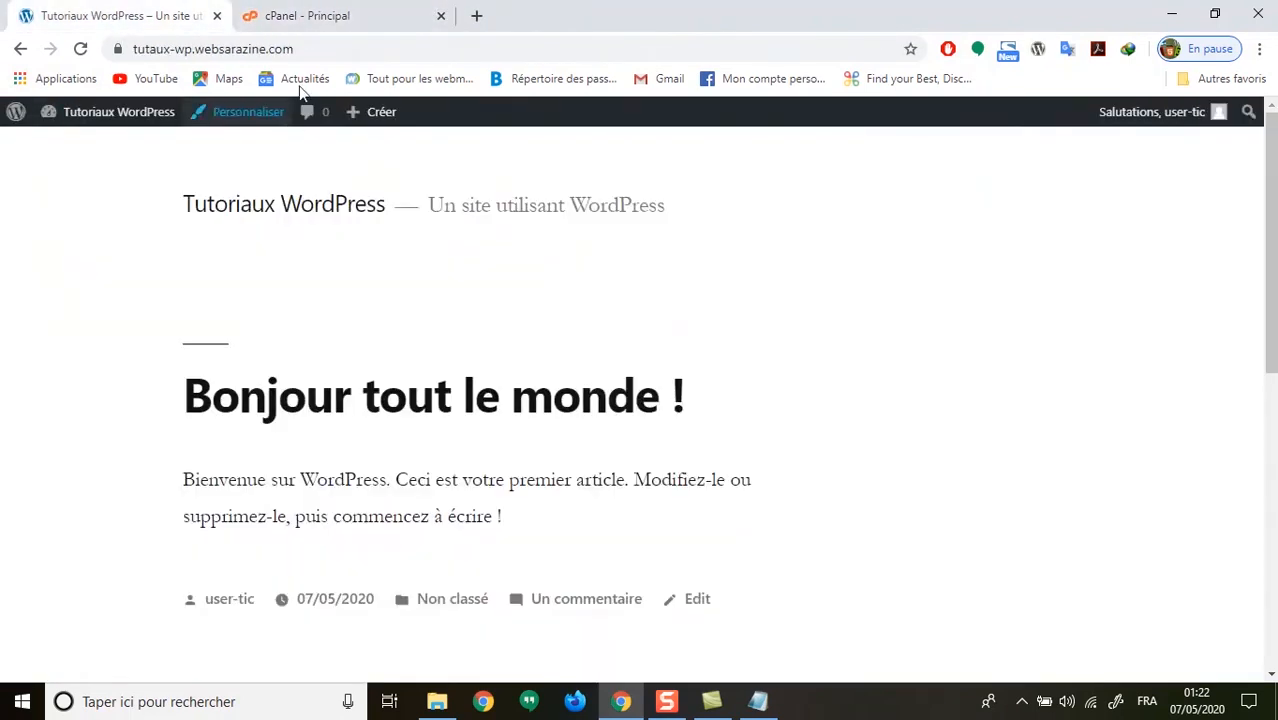
left_click(354, 50)
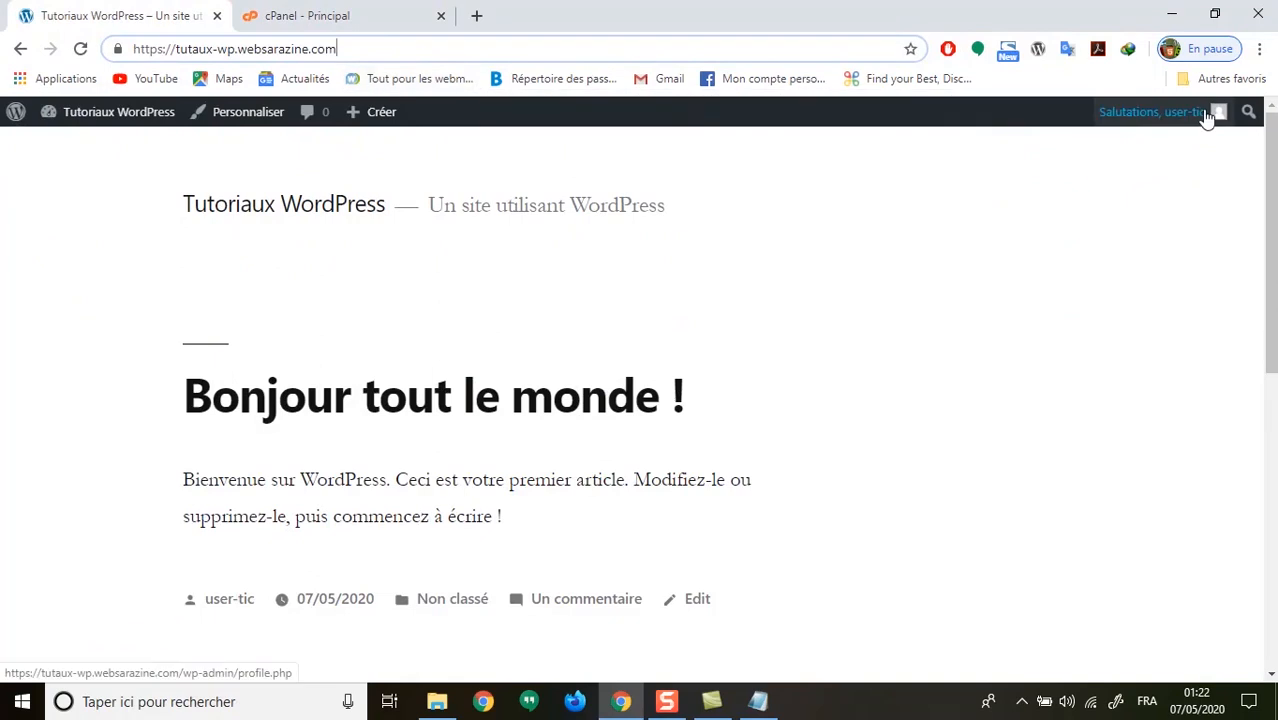
mouse_move(1182, 121)
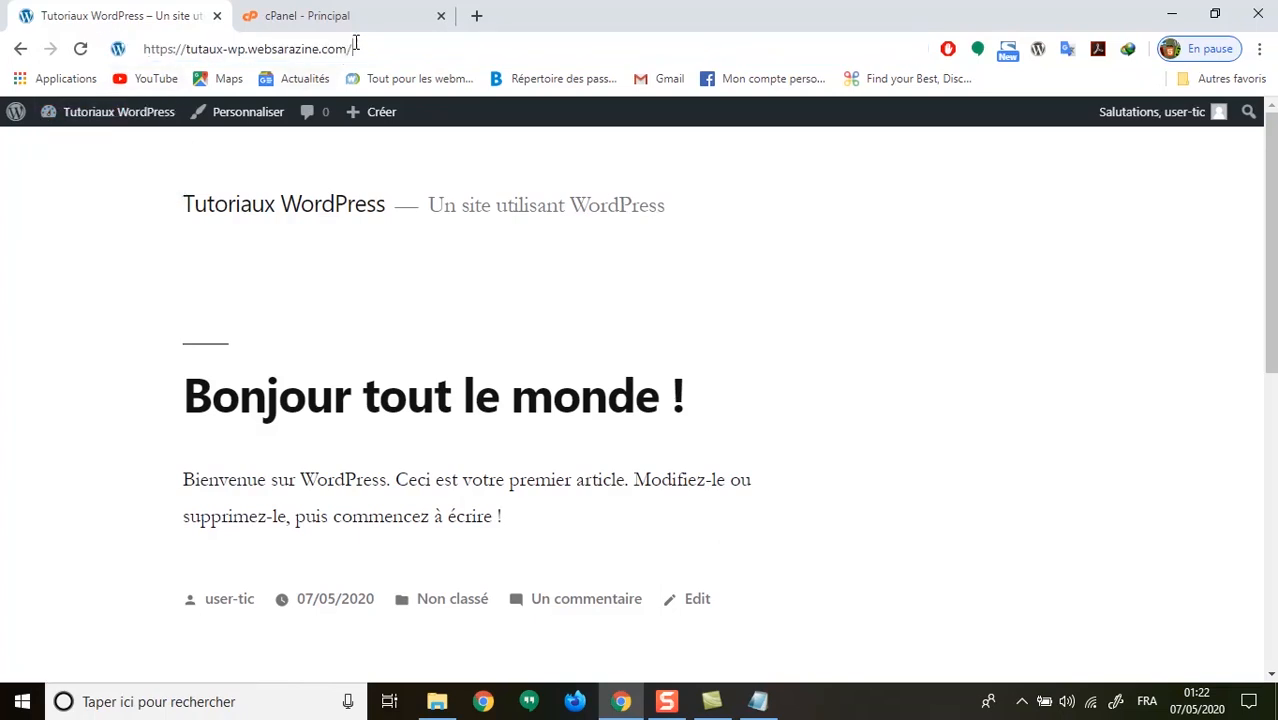
type("/wp")
key("Return")
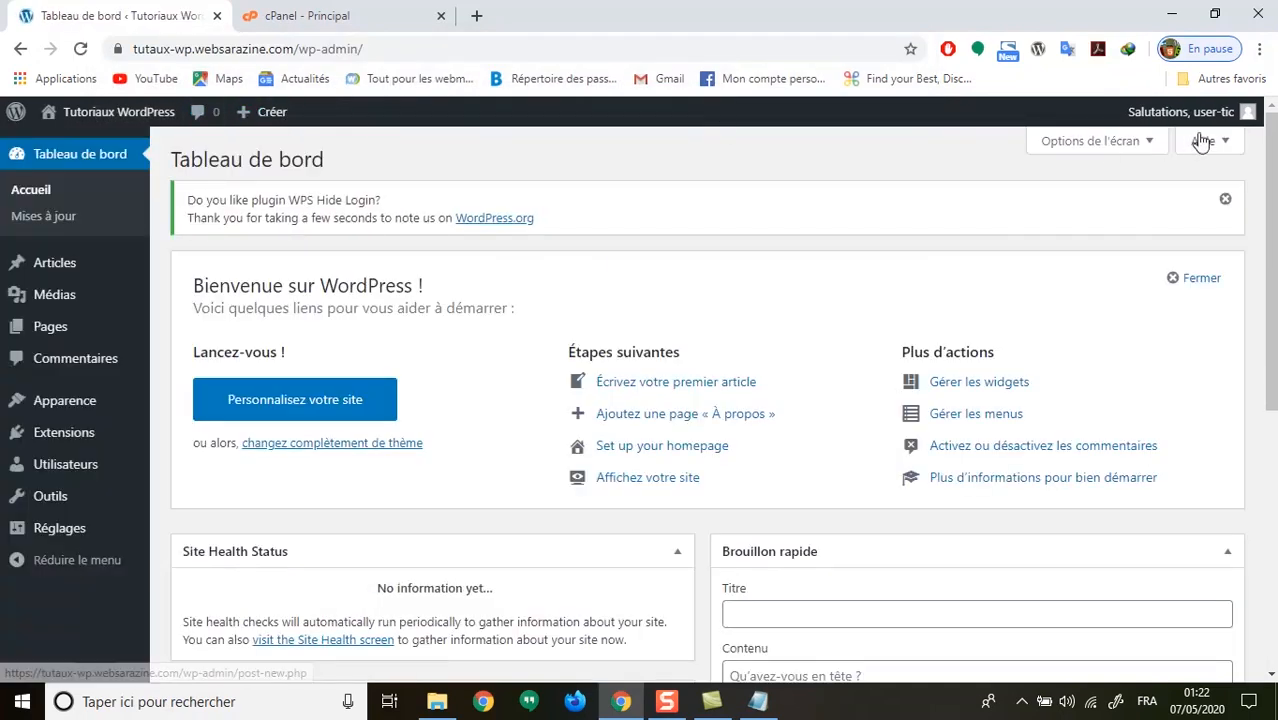
Remove wp-admin/ from the address and load the site's public home page.
left_click_drag(299, 49, 451, 47)
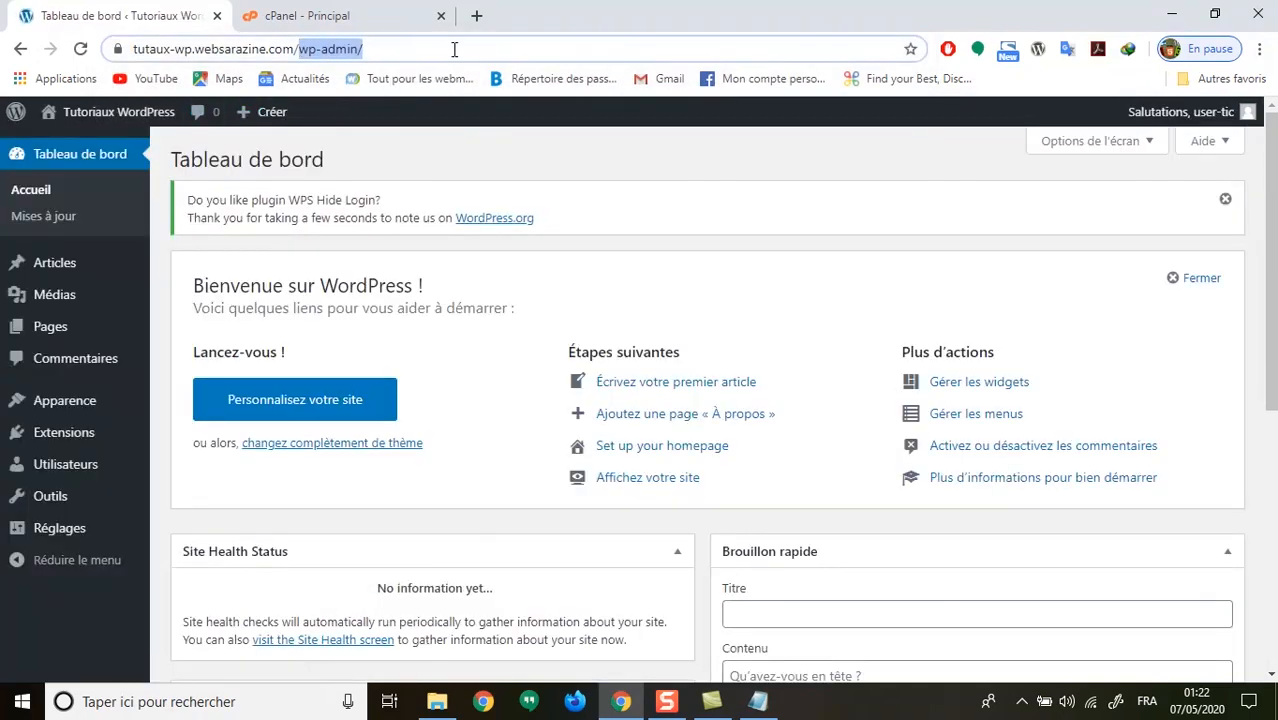
key("BackSpace")
key("Return")
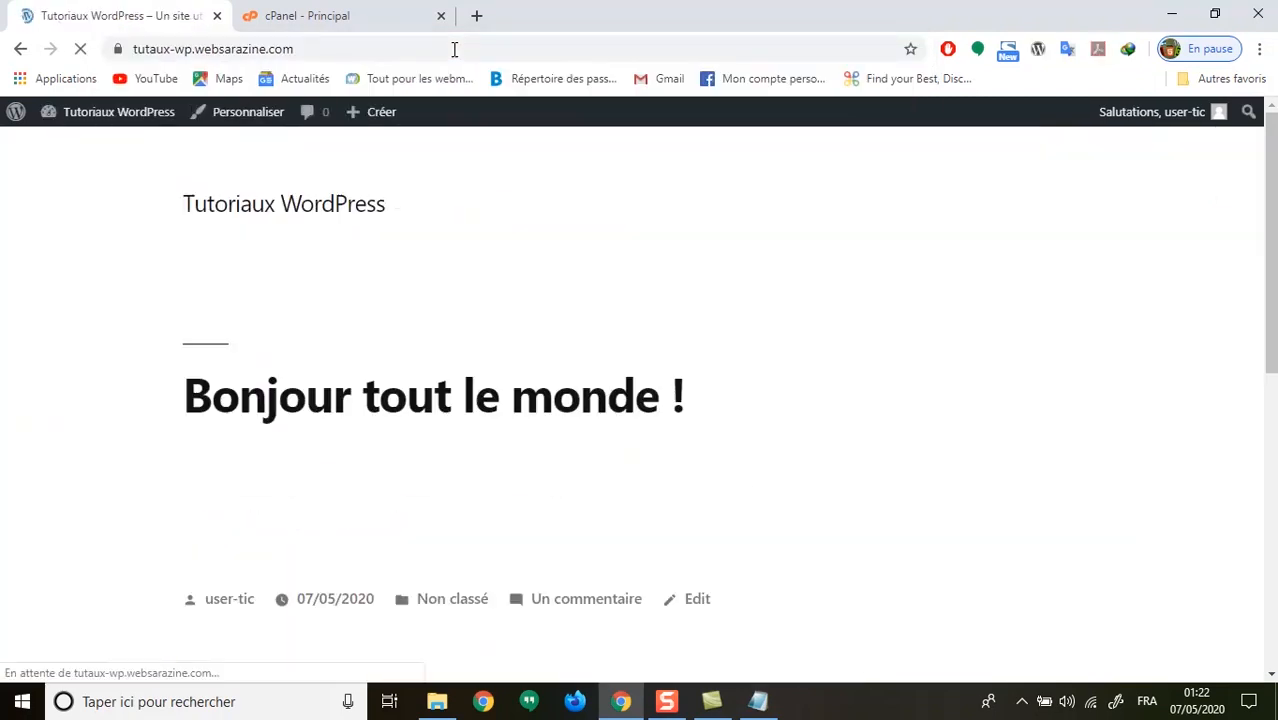
Log out of the WordPress account from the public home page.
left_click(1133, 184)
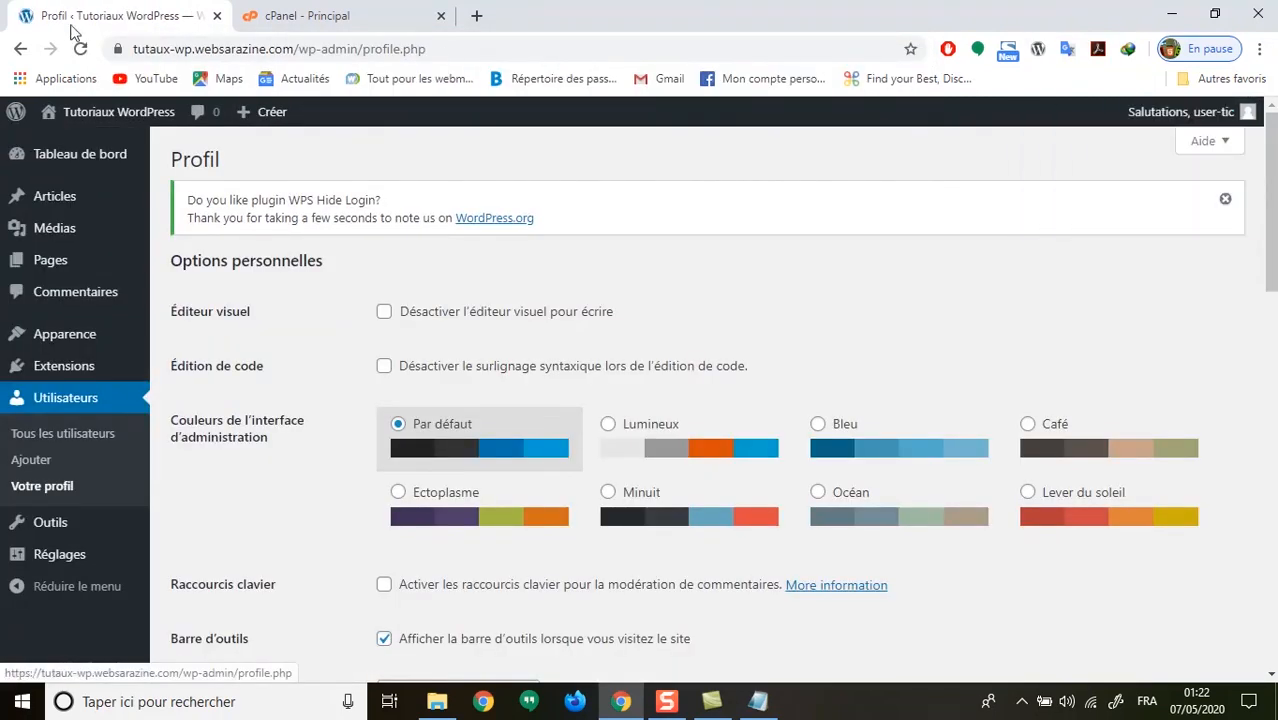
left_click(20, 48)
mouse_move(1172, 130)
left_click(1134, 216)
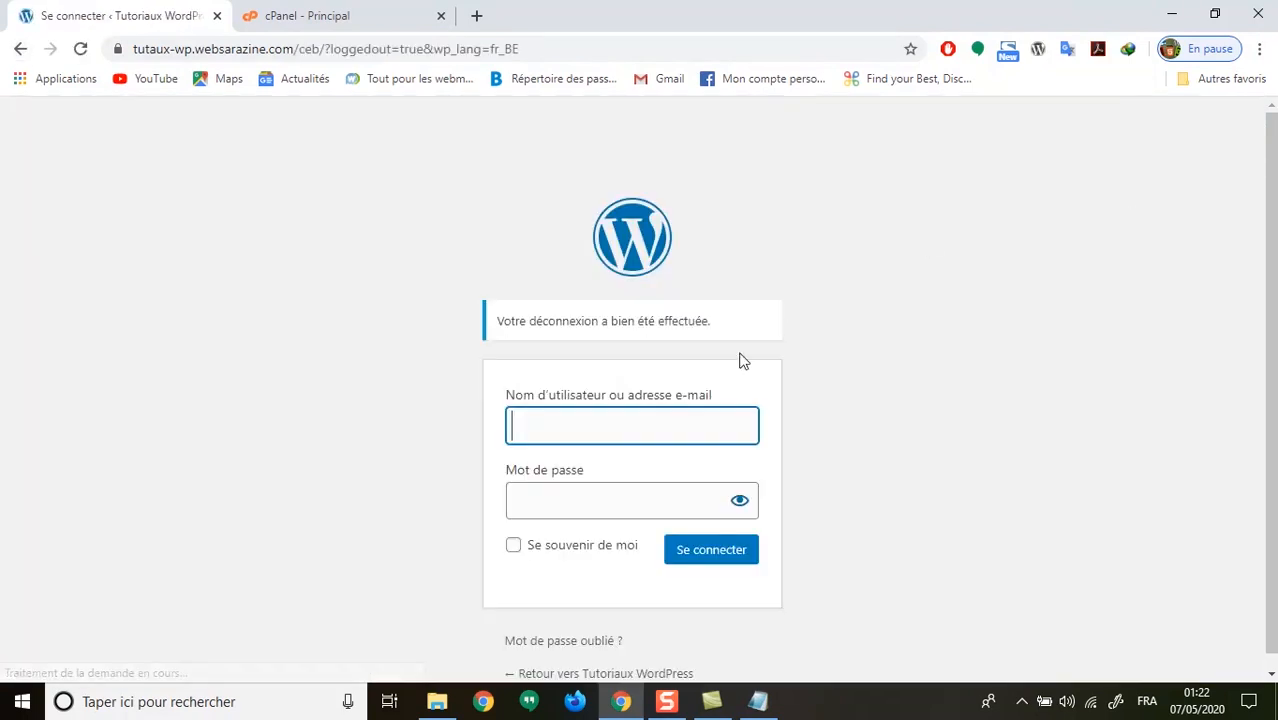
Strip the ceb login path and its parameters from the address and load the site's public home page.
left_click(396, 51)
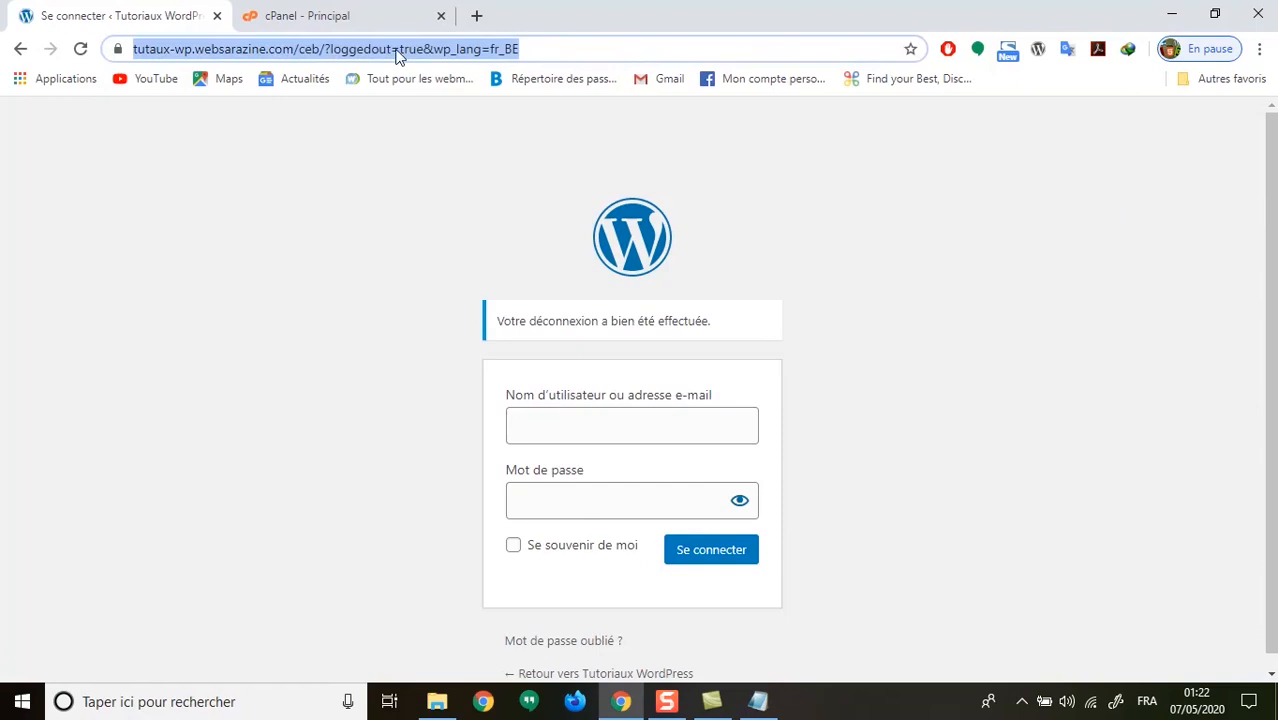
left_click(272, 50)
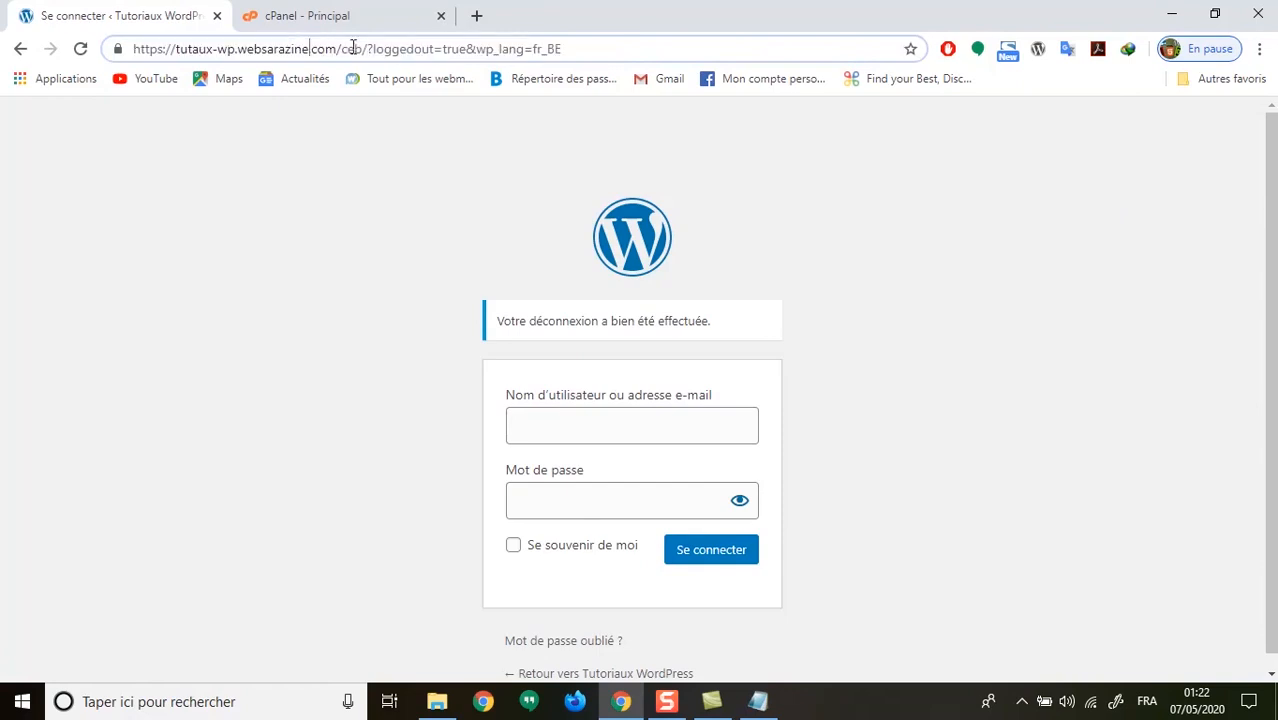
left_click_drag(342, 48, 801, 40)
key("BackSpace")
key("Return")
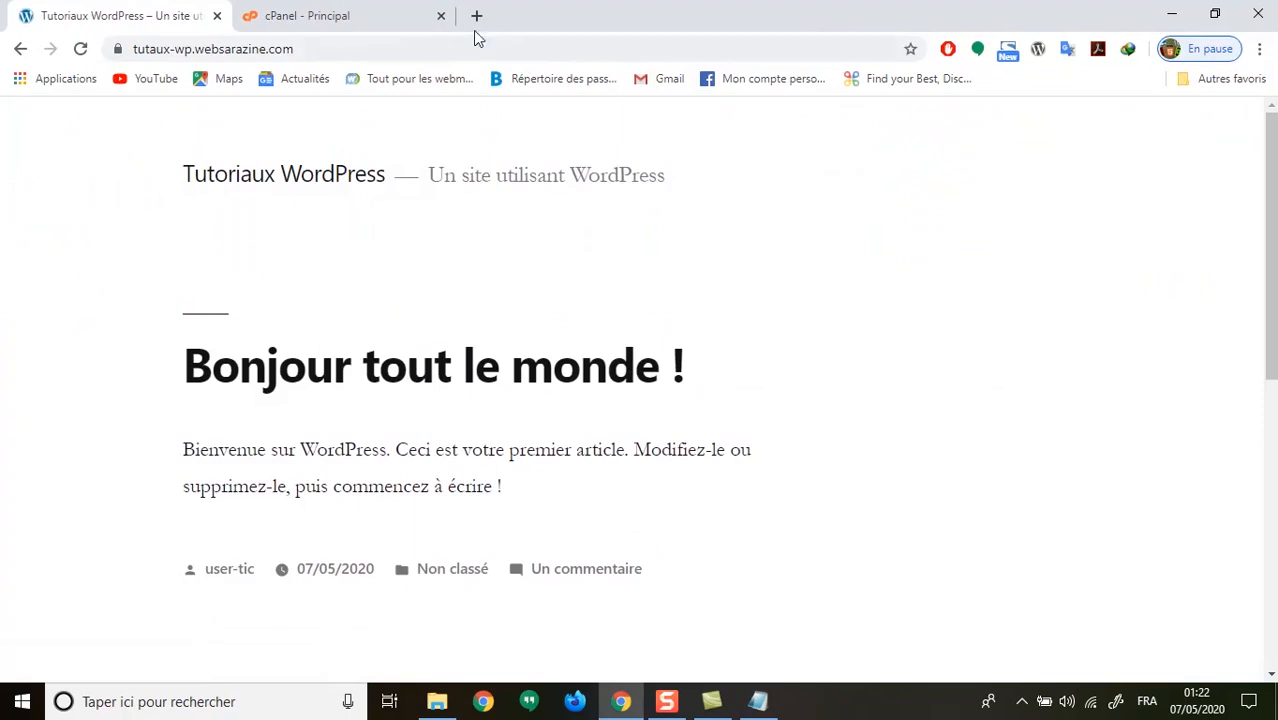
Test the /admin address of the site while logged out.
left_click(337, 48)
left_click(337, 48)
type("/admin")
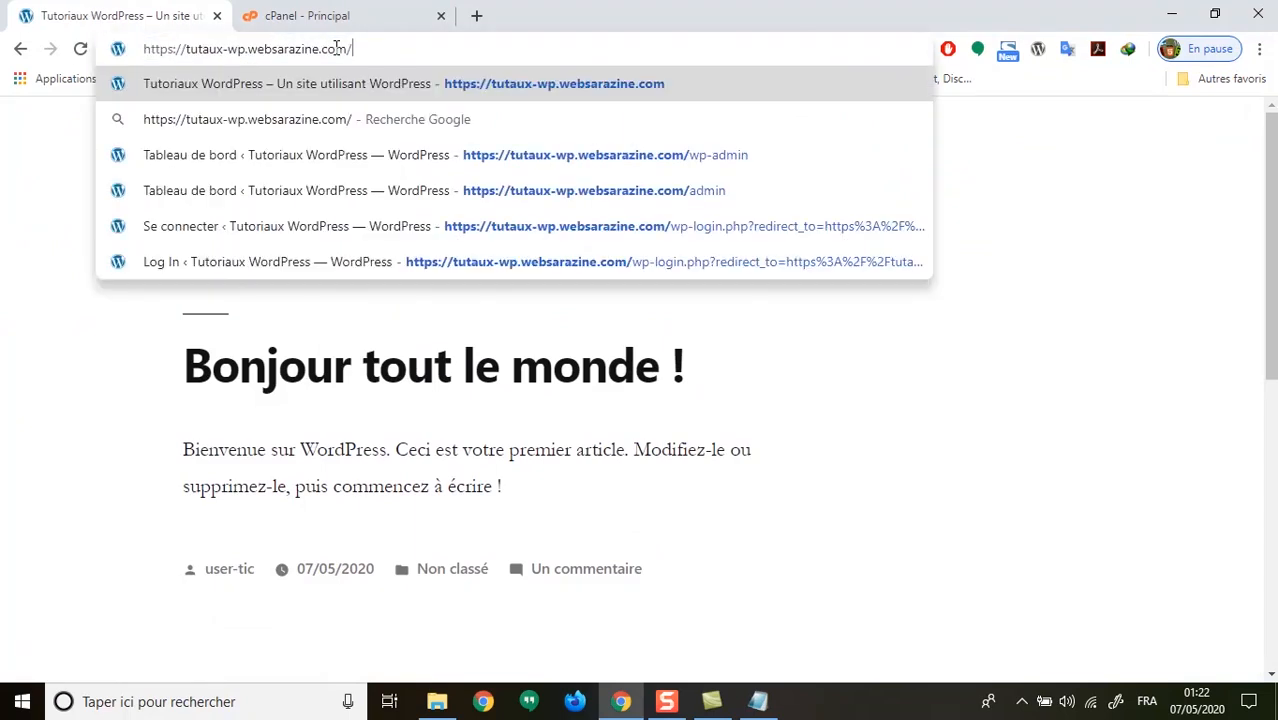
key("Return")
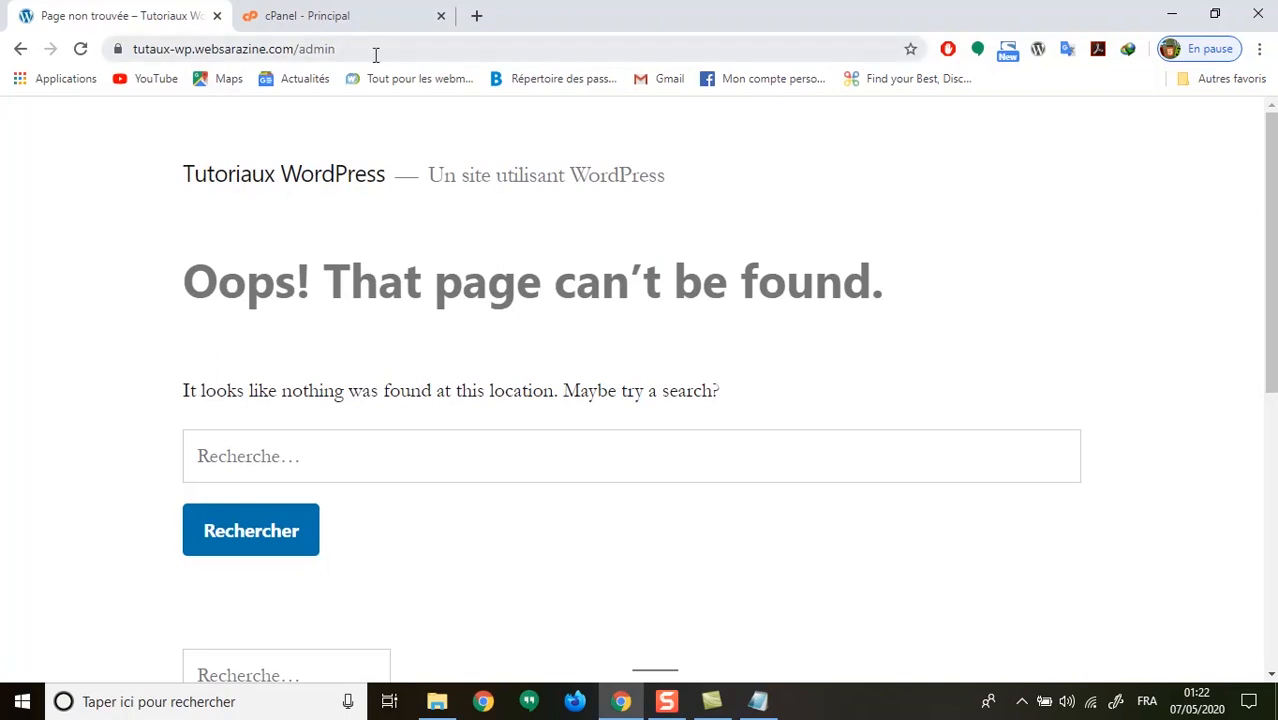
Test the default /wp-admin address of the site while logged out.
left_click(303, 52)
left_click(303, 52)
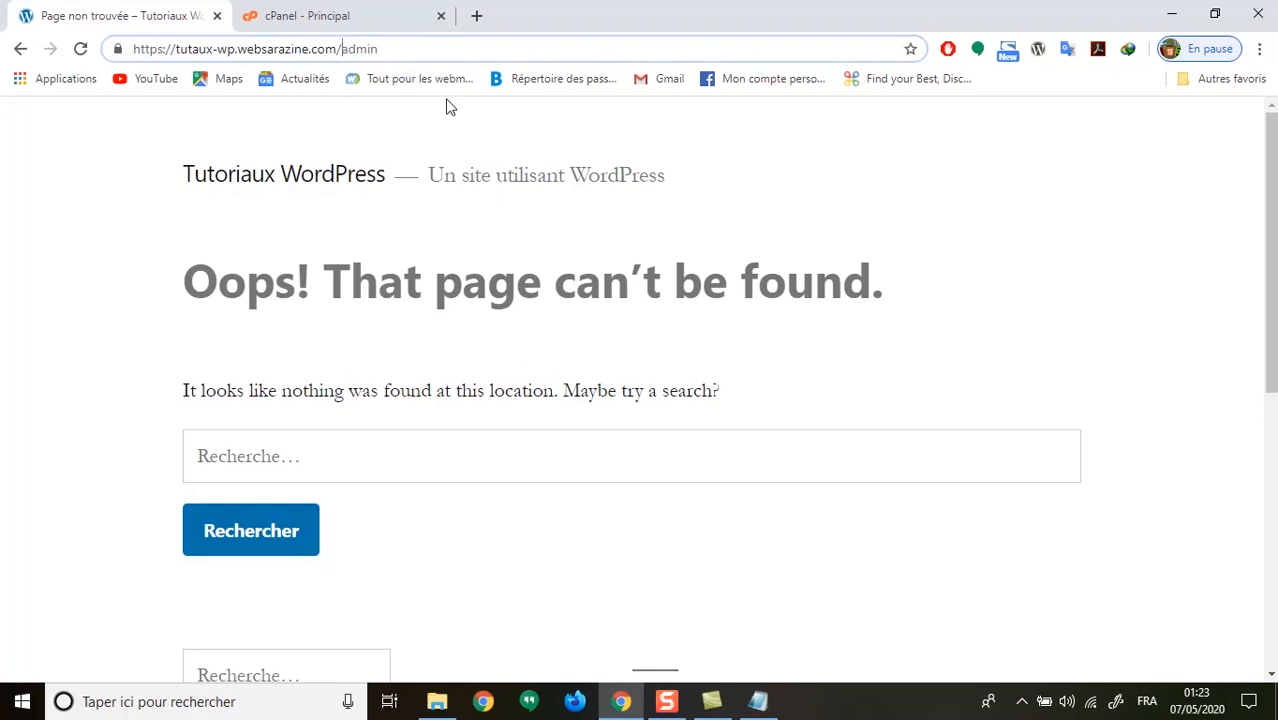
type("wp")
type("-")
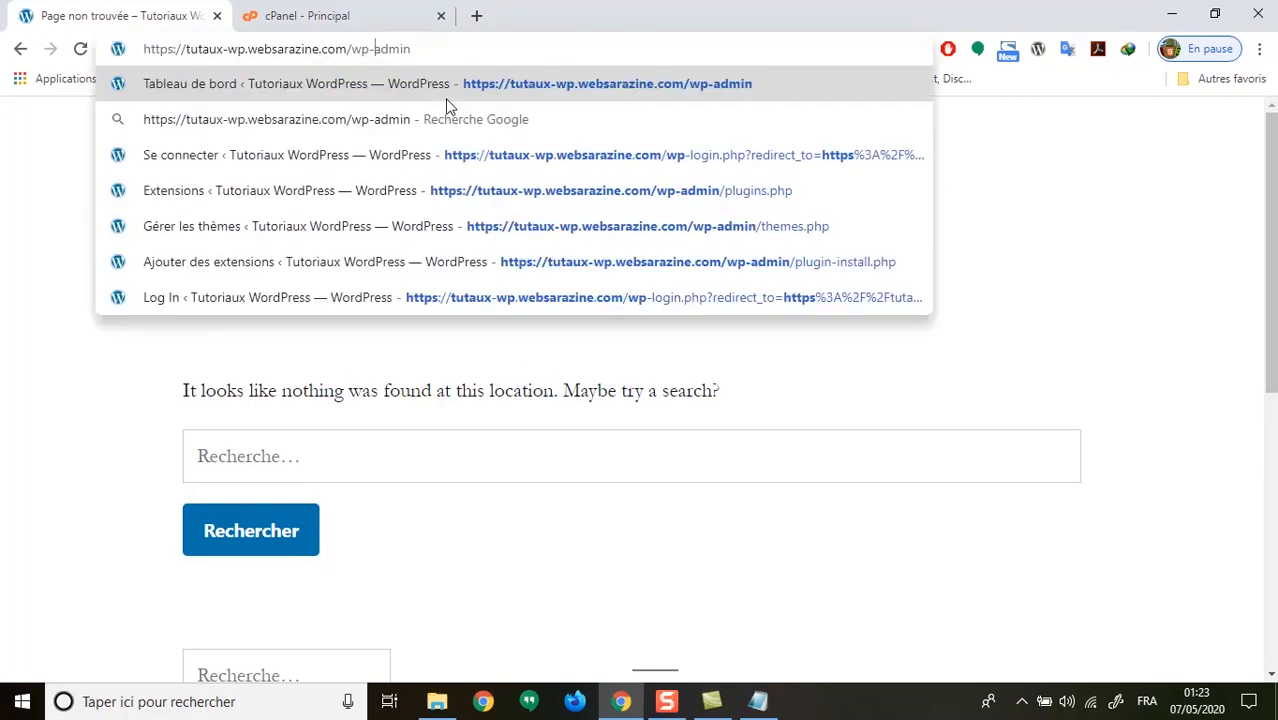
key("Return")
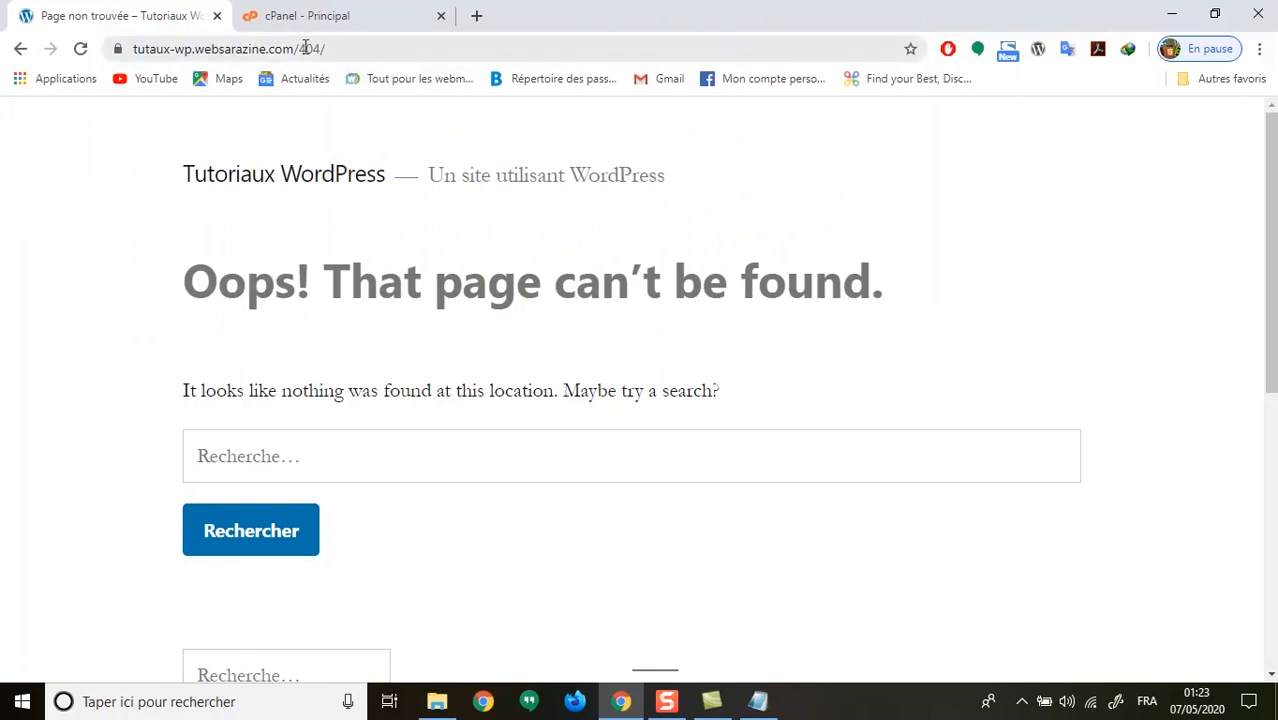
Replace the 404/ path with ceb and load the custom login page.
left_click_drag(305, 48, 388, 48)
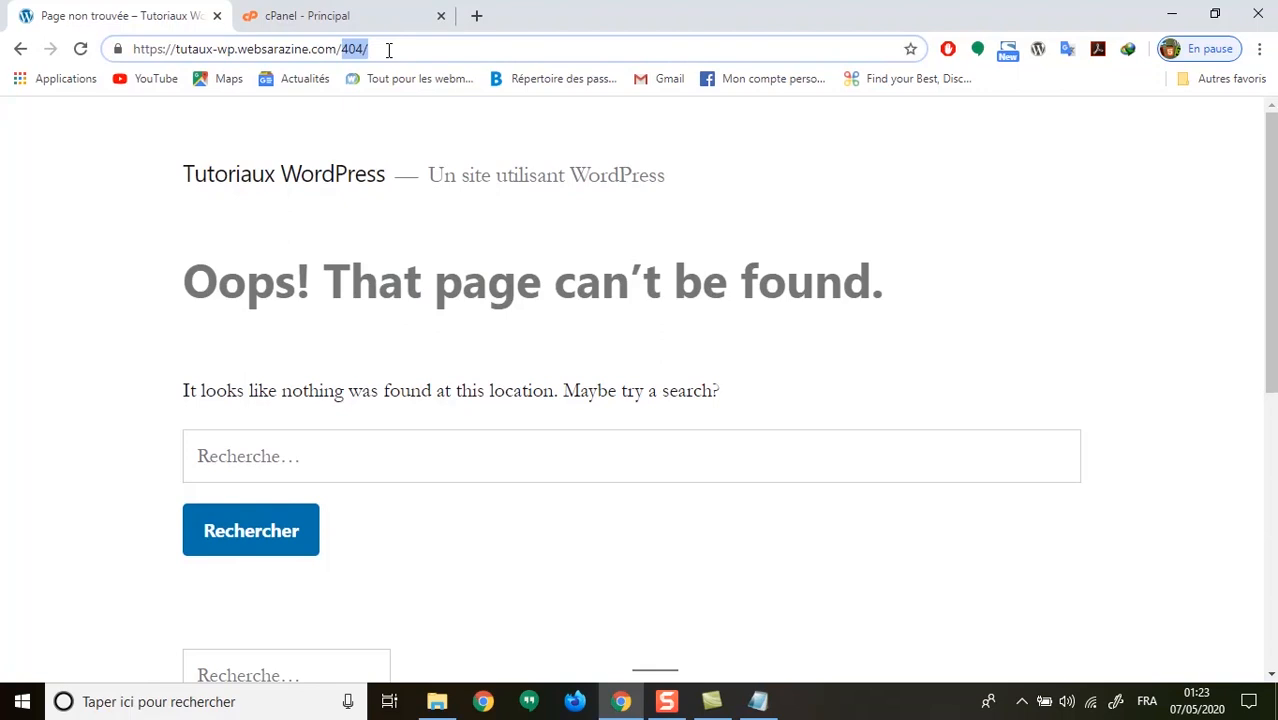
type("ceb")
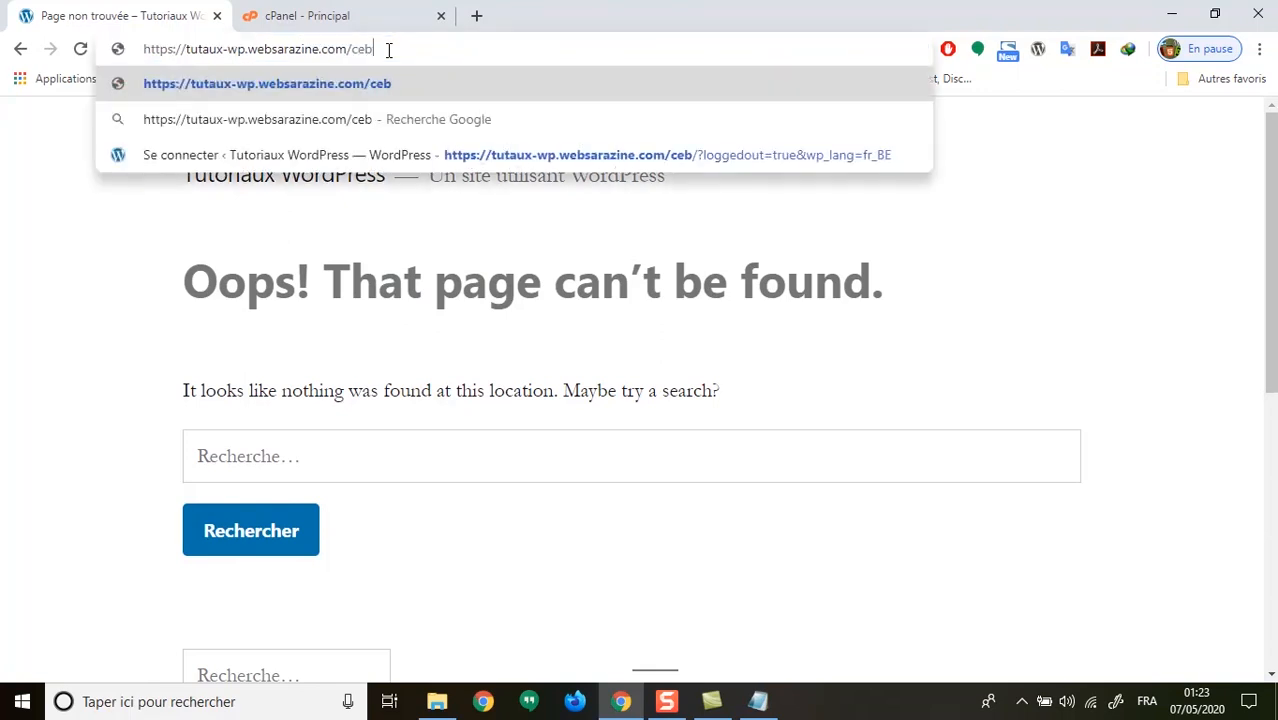
key("Return")
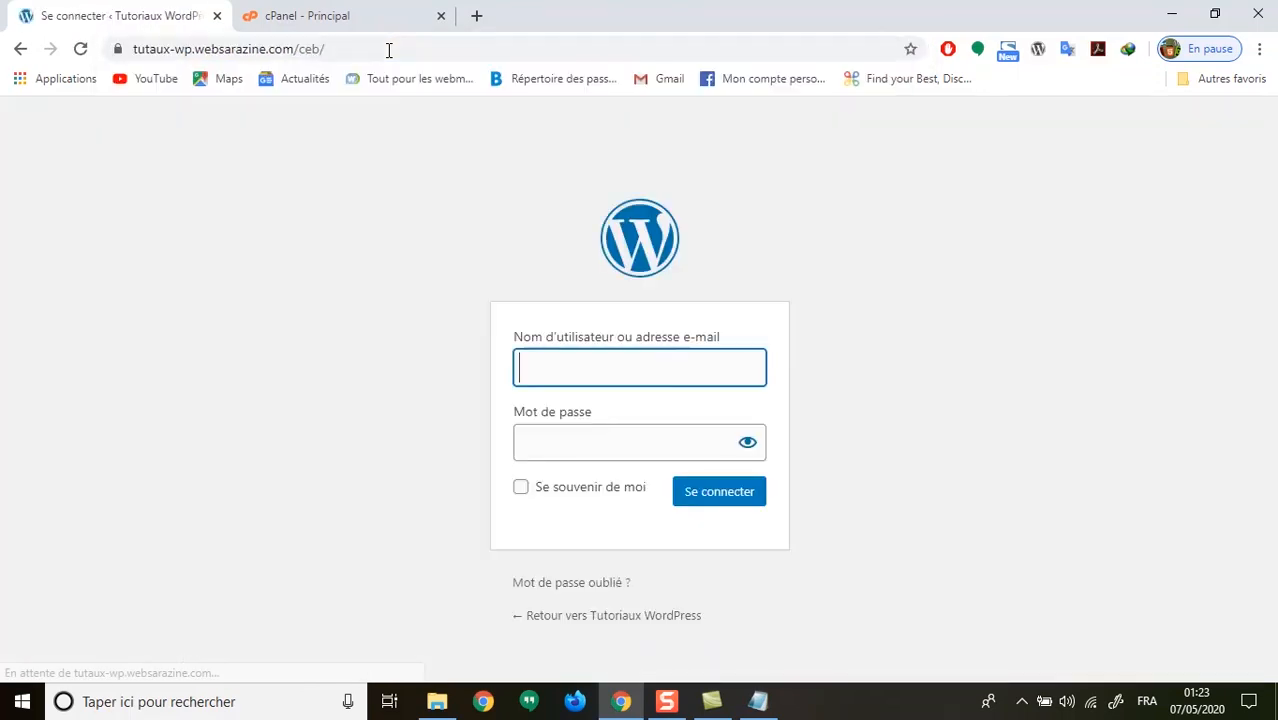
Log in to WordPress with the username user-tic and the account password.
left_click(571, 373)
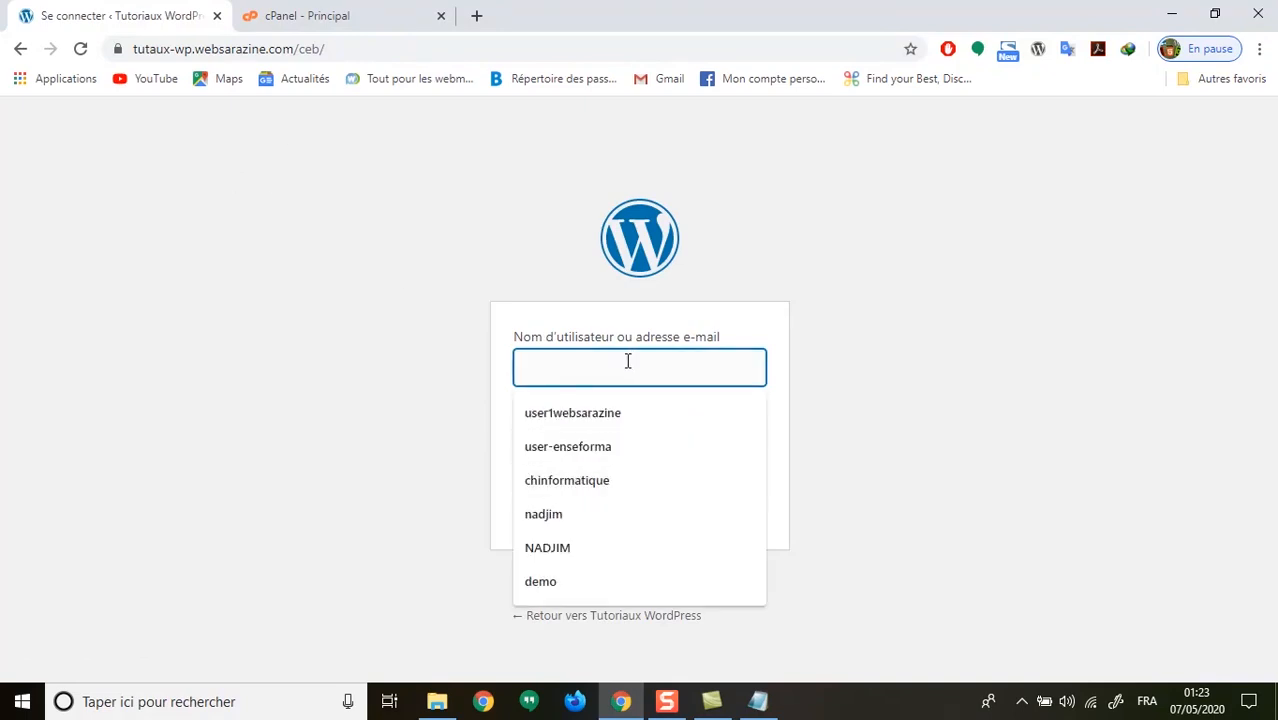
type("tic")
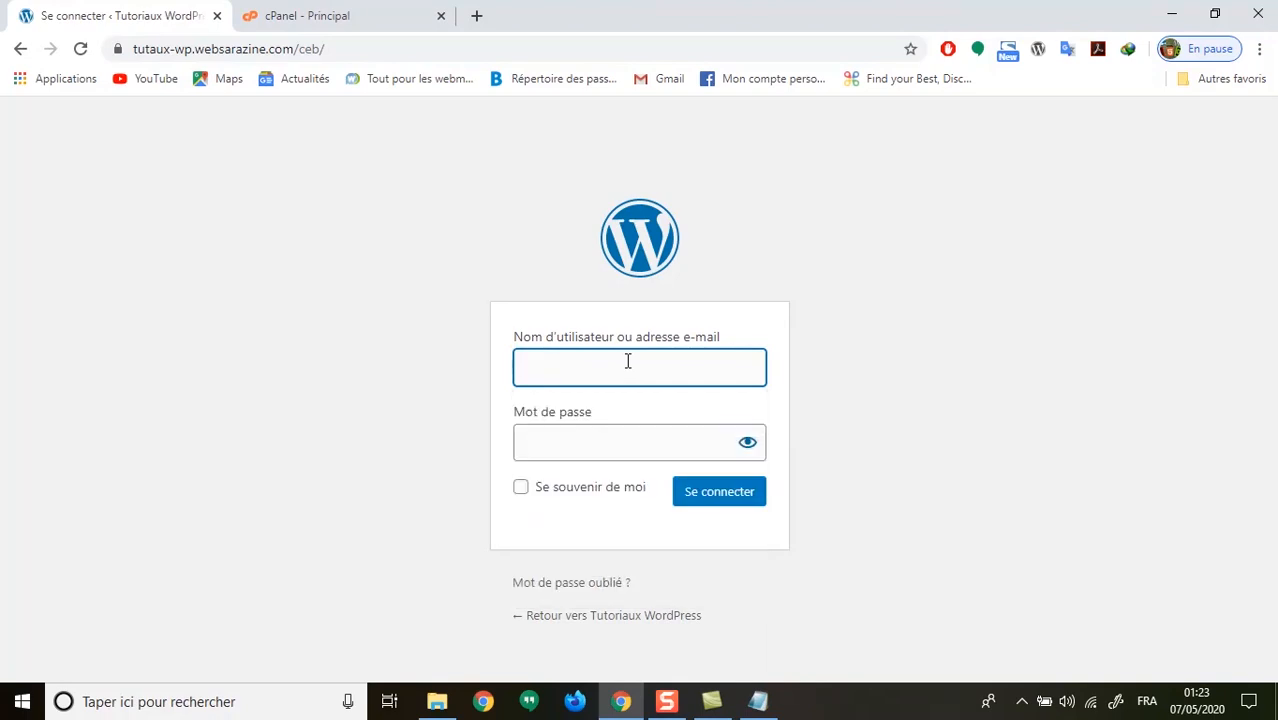
type("user")
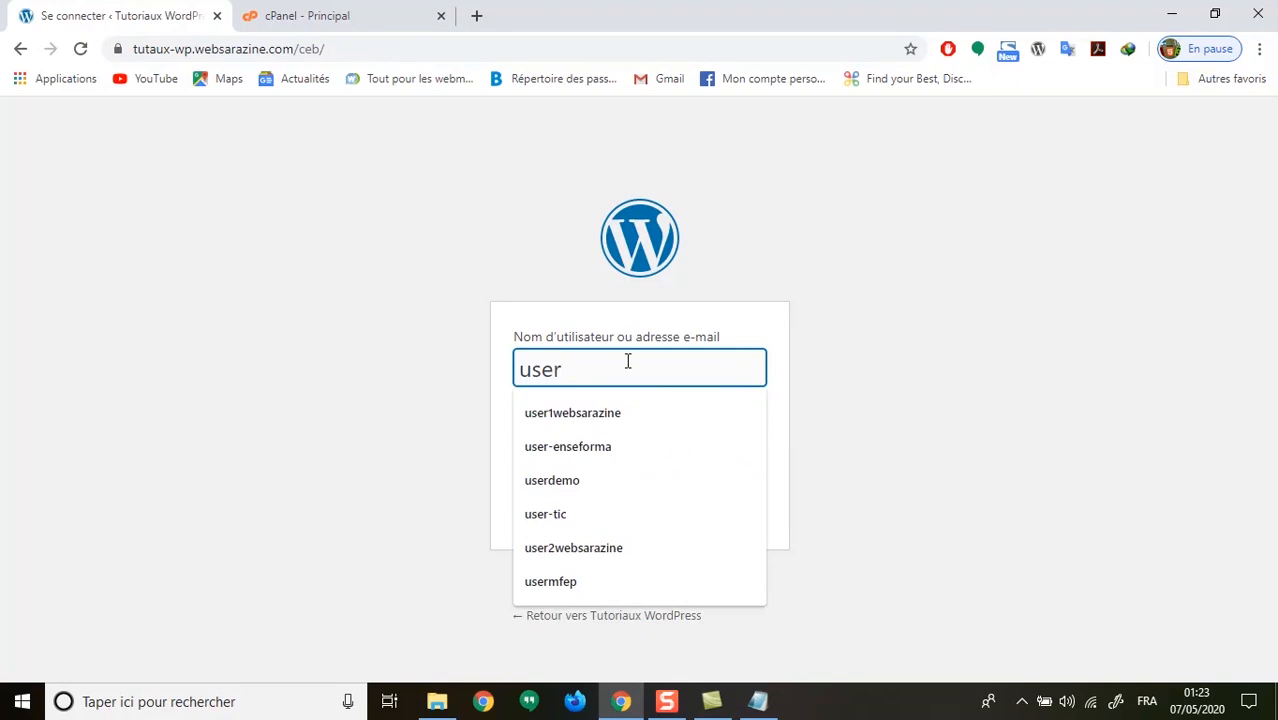
type("-tic")
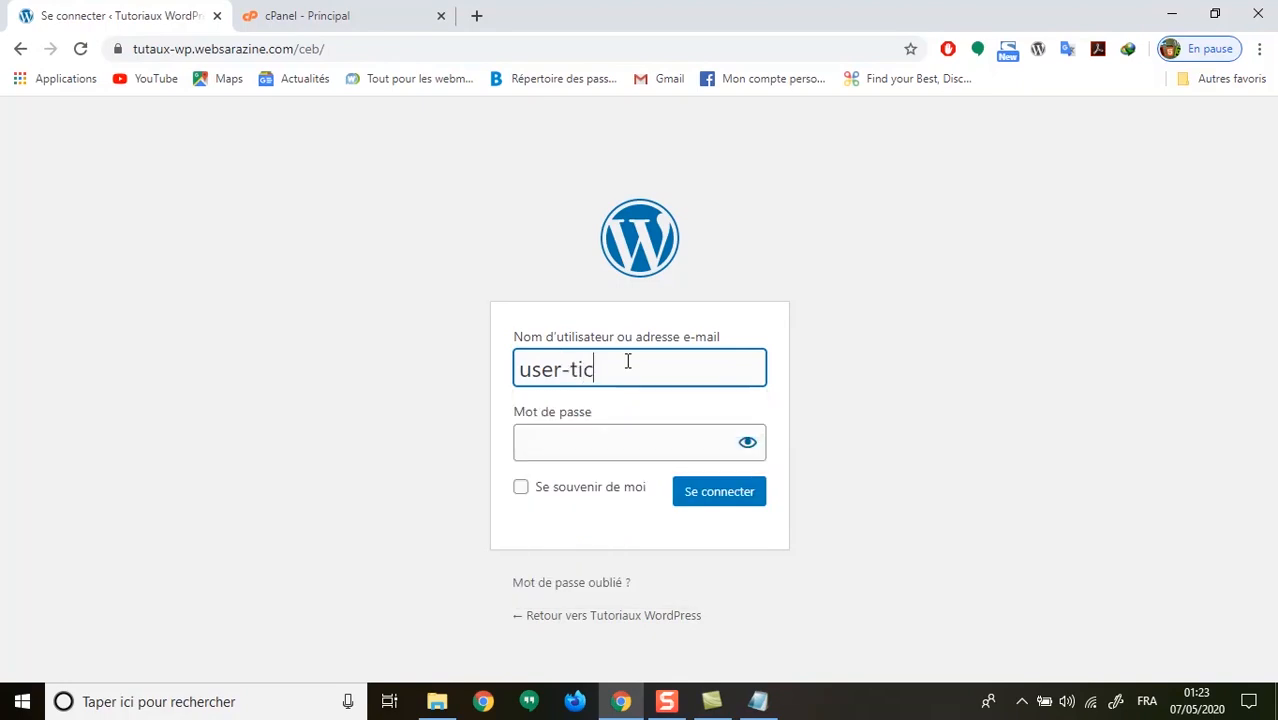
key("Tab")
type("•••")
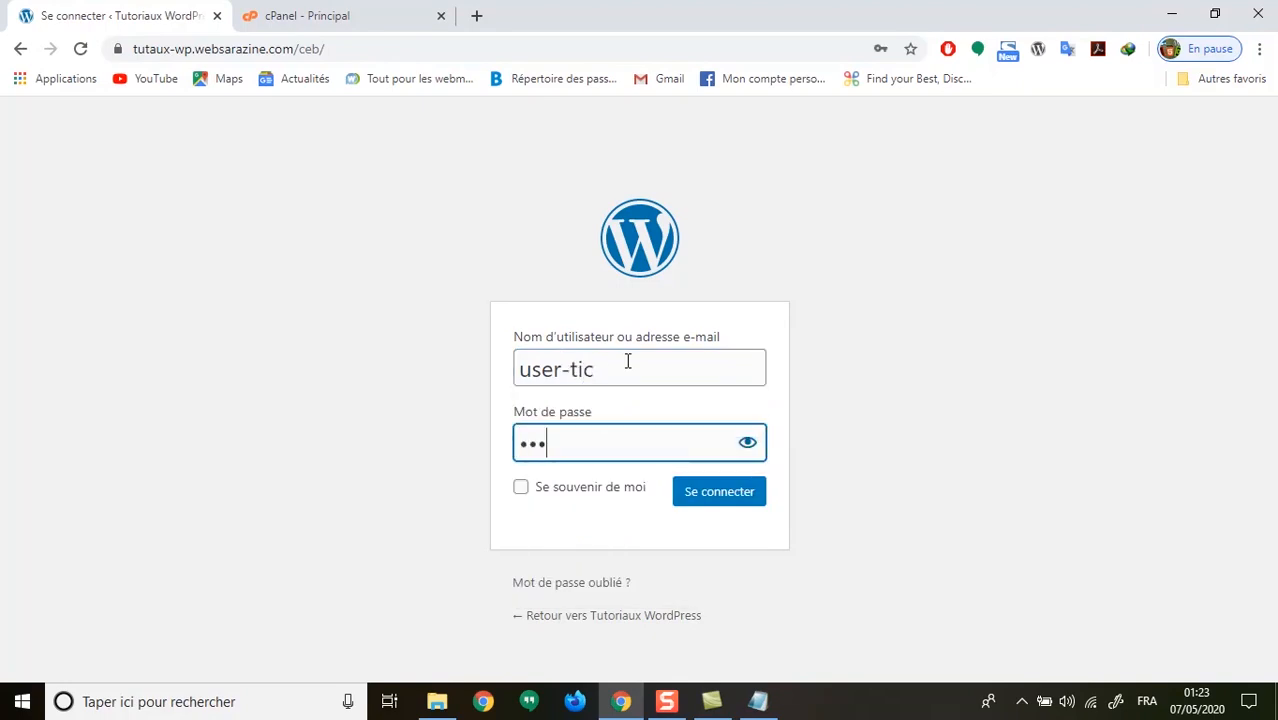
type("••••••")
key("Return")
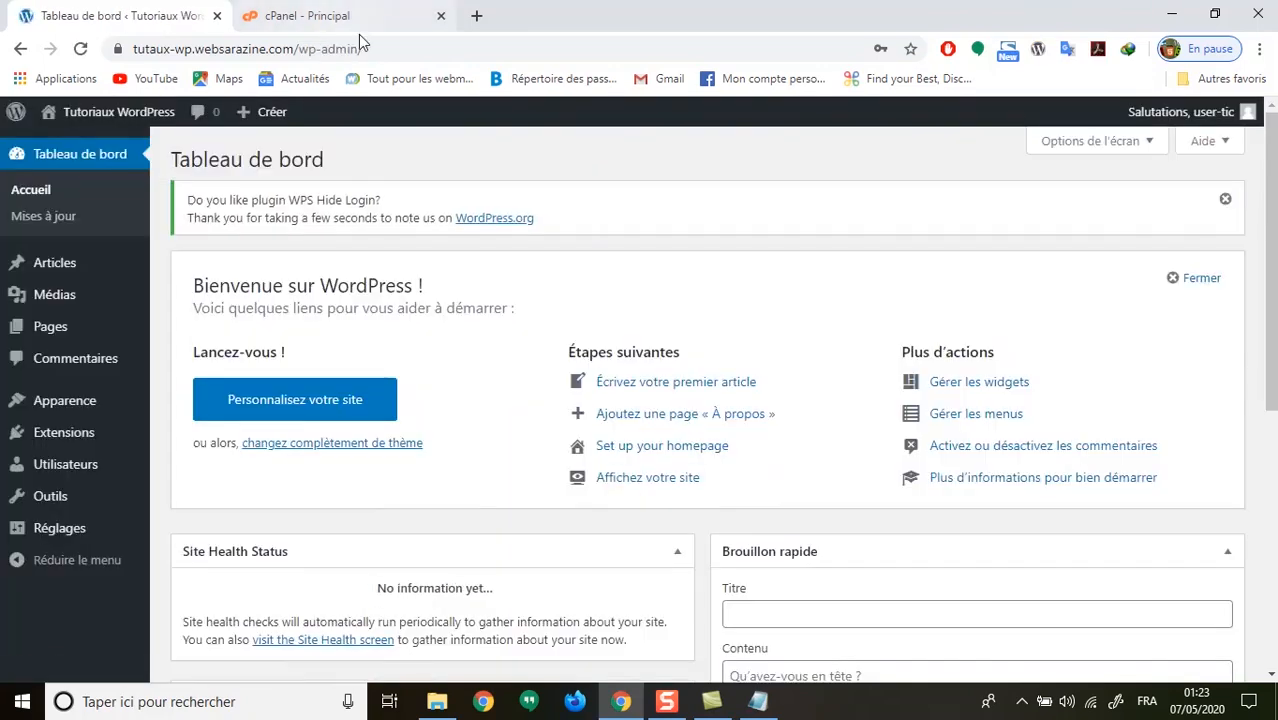
Check the dashboard's address, and open the public home page alongside it in a new browser tab.
left_click_drag(368, 54, 295, 50)
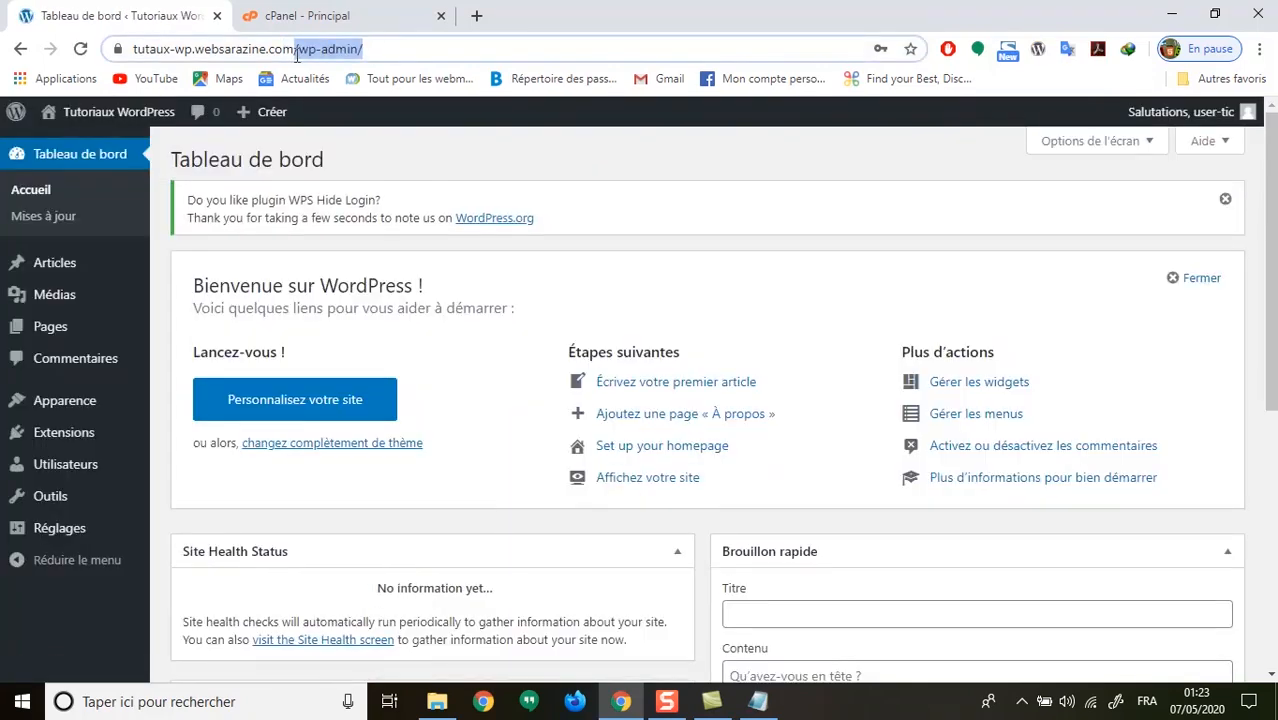
left_click(420, 46)
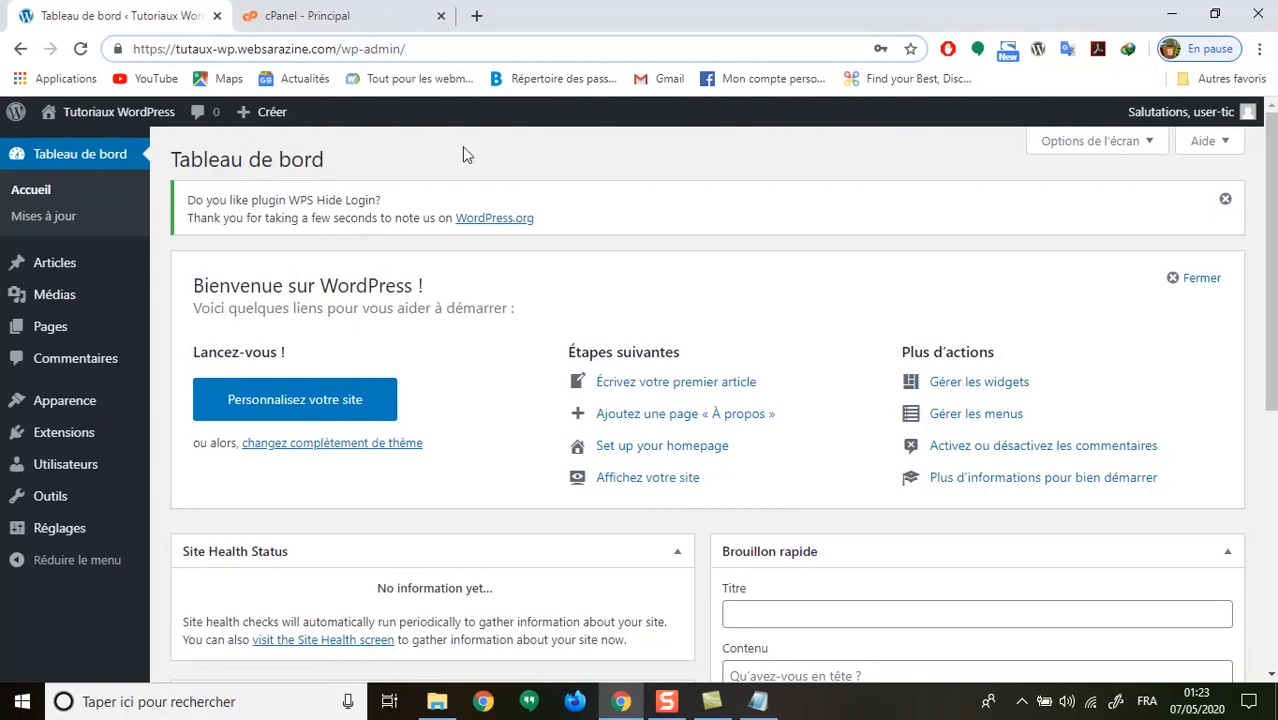
mouse_move(40, 405)
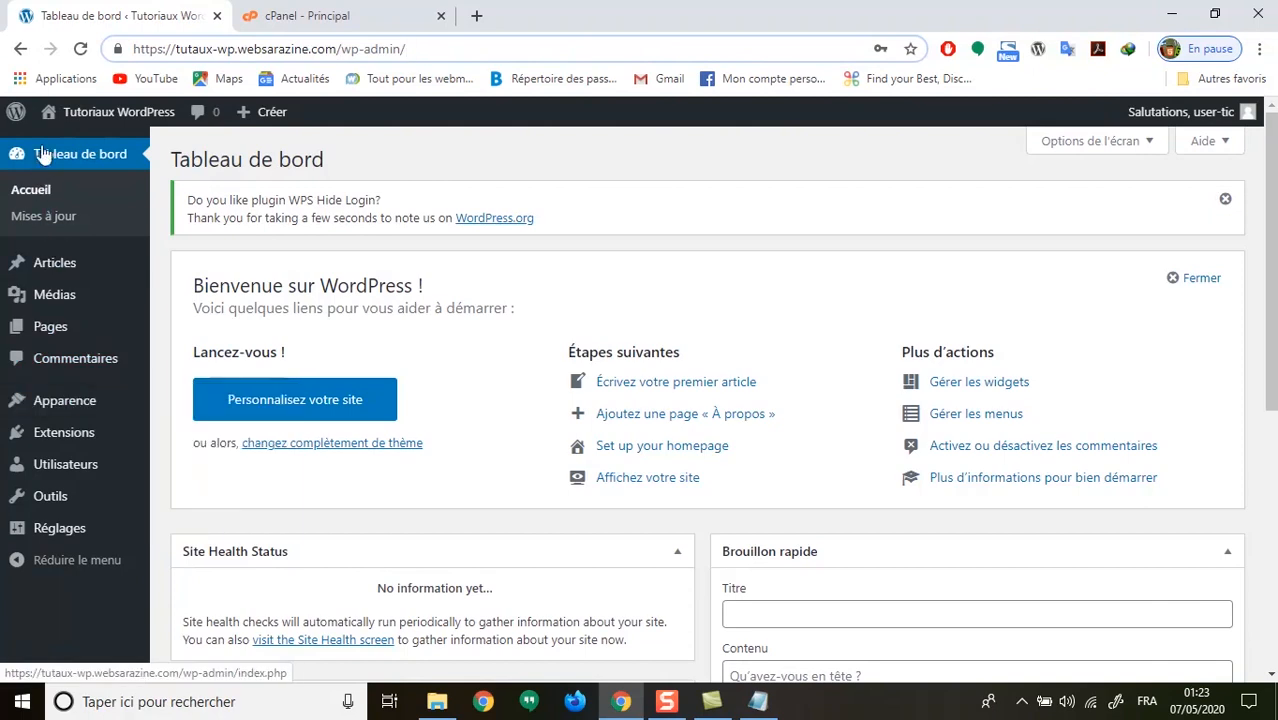
mouse_move(90, 119)
middle_click(62, 145)
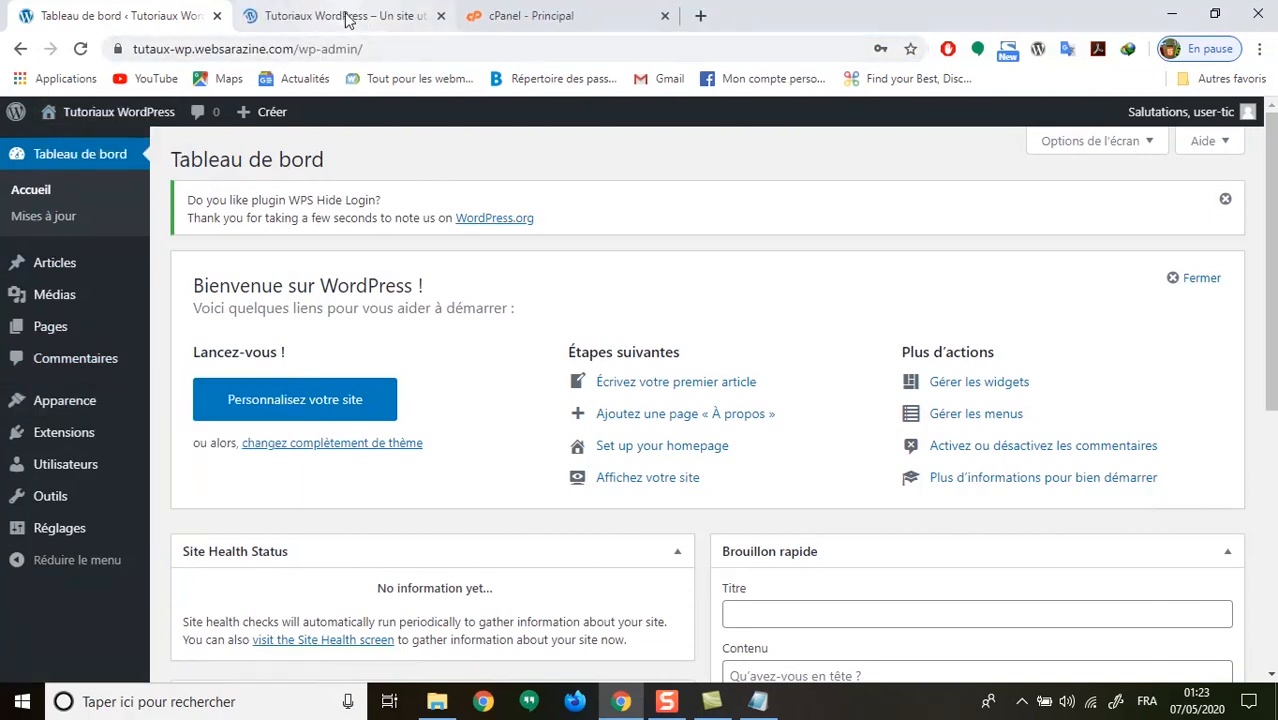
left_click(390, 22)
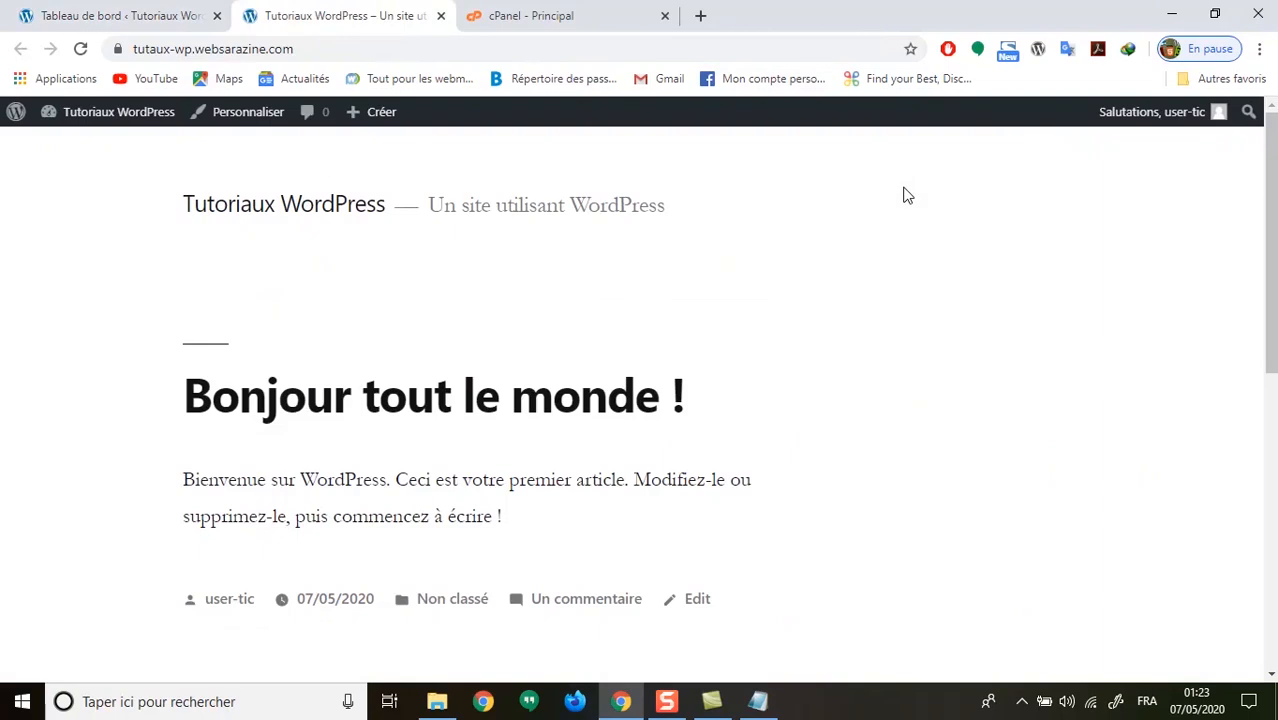
Look over the "Bonjour tout le monde !" article on the public home page, and bring up its editing page.
scroll(1021, 345, "down", 3)
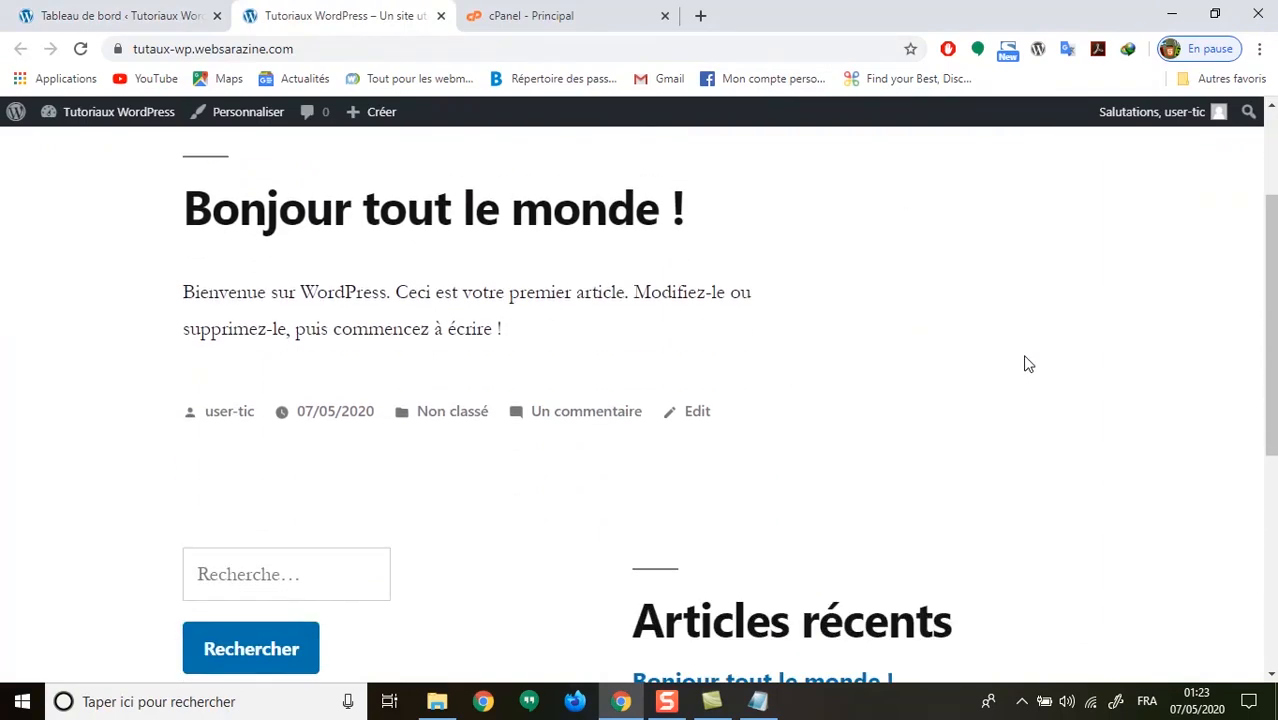
left_click_drag(1270, 393, 1255, 286)
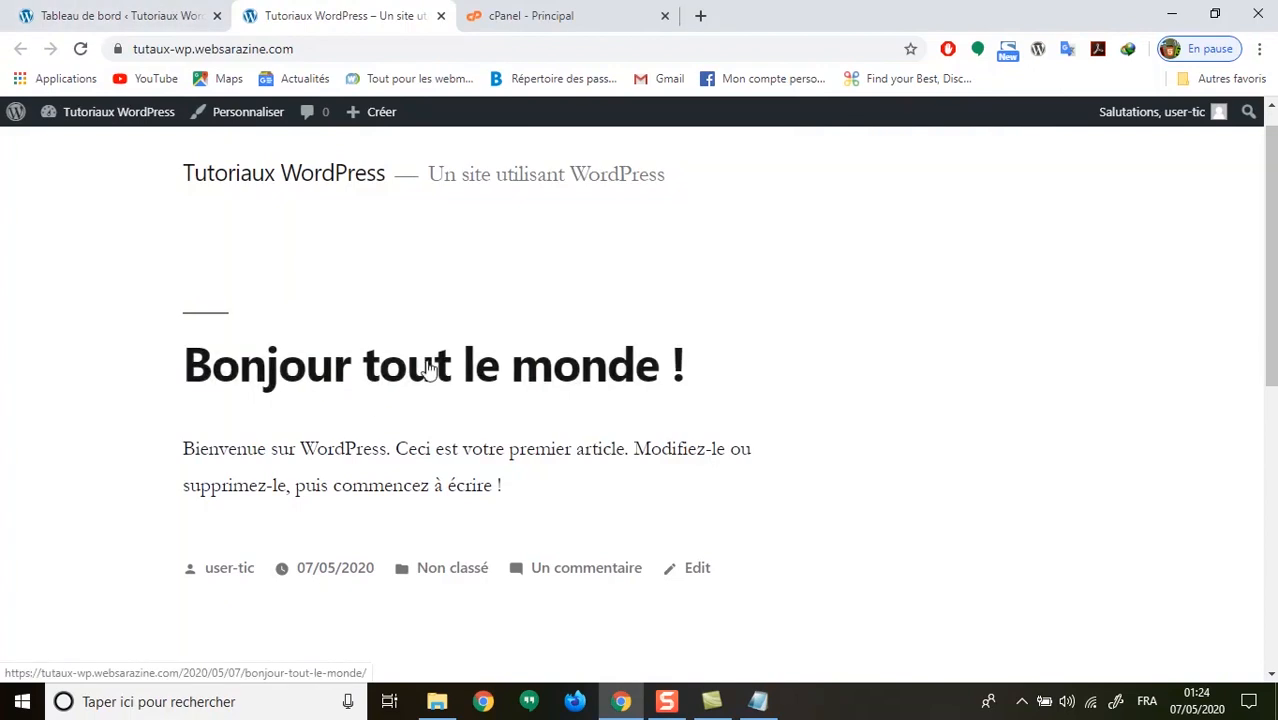
left_click(112, 24)
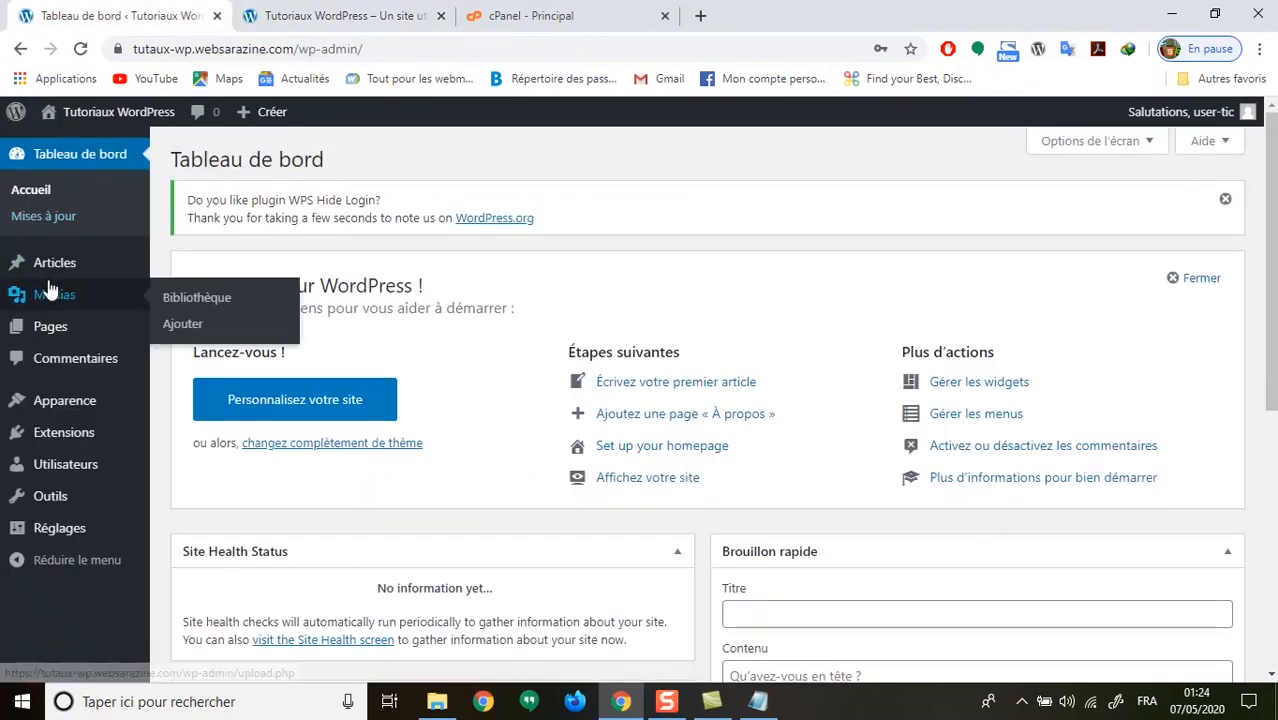
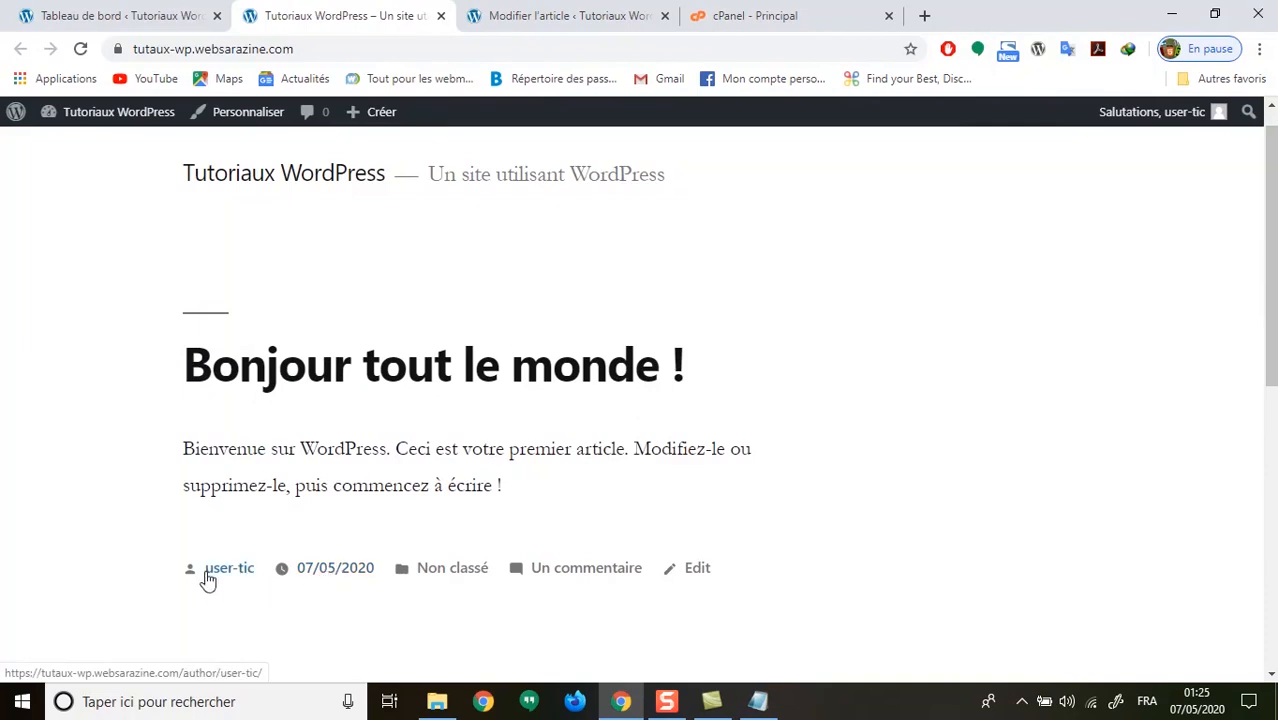
left_click(495, 15)
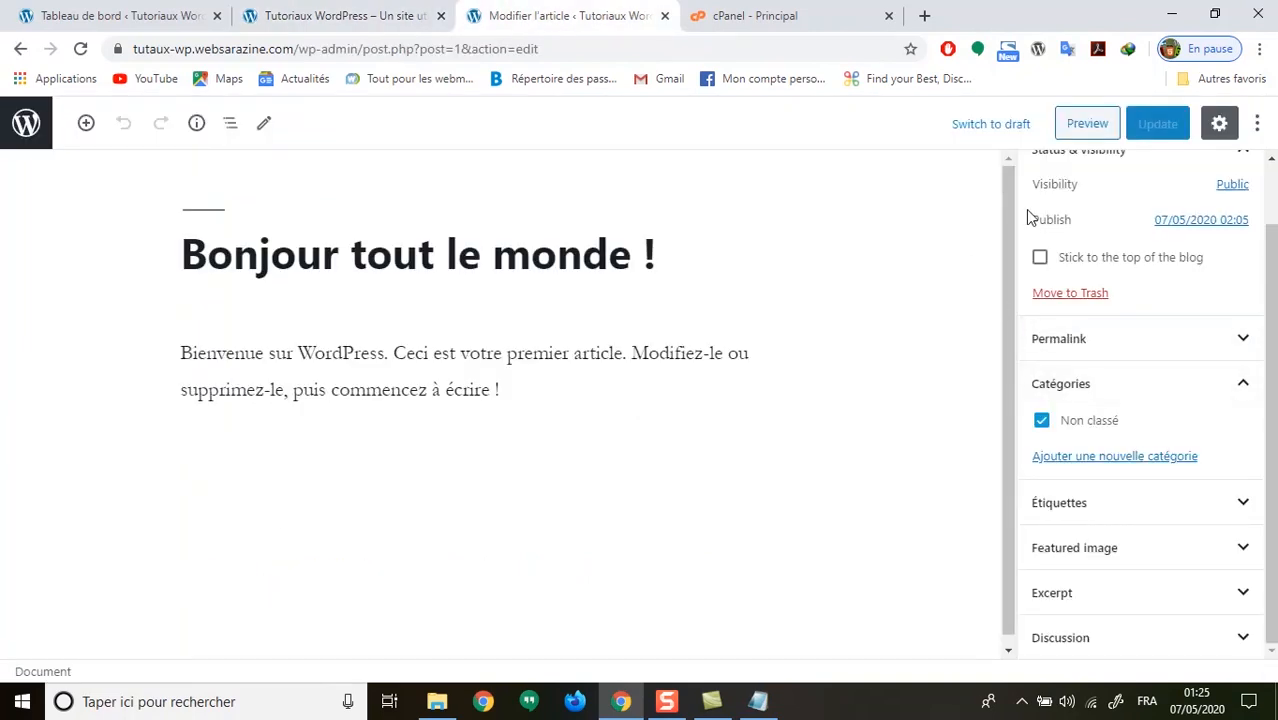
Compare the public home page with the editing page of the "Bonjour tout le monde !" article, including its paragraph block.
left_click(388, 27)
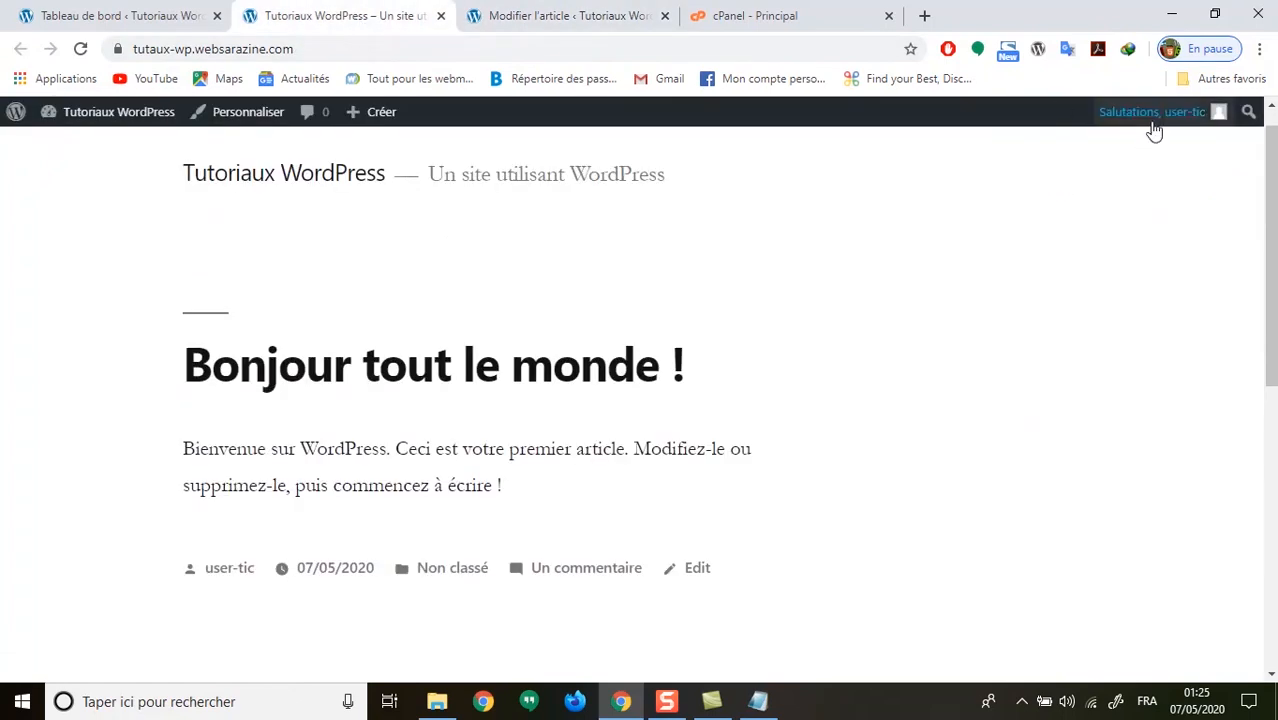
mouse_move(1183, 125)
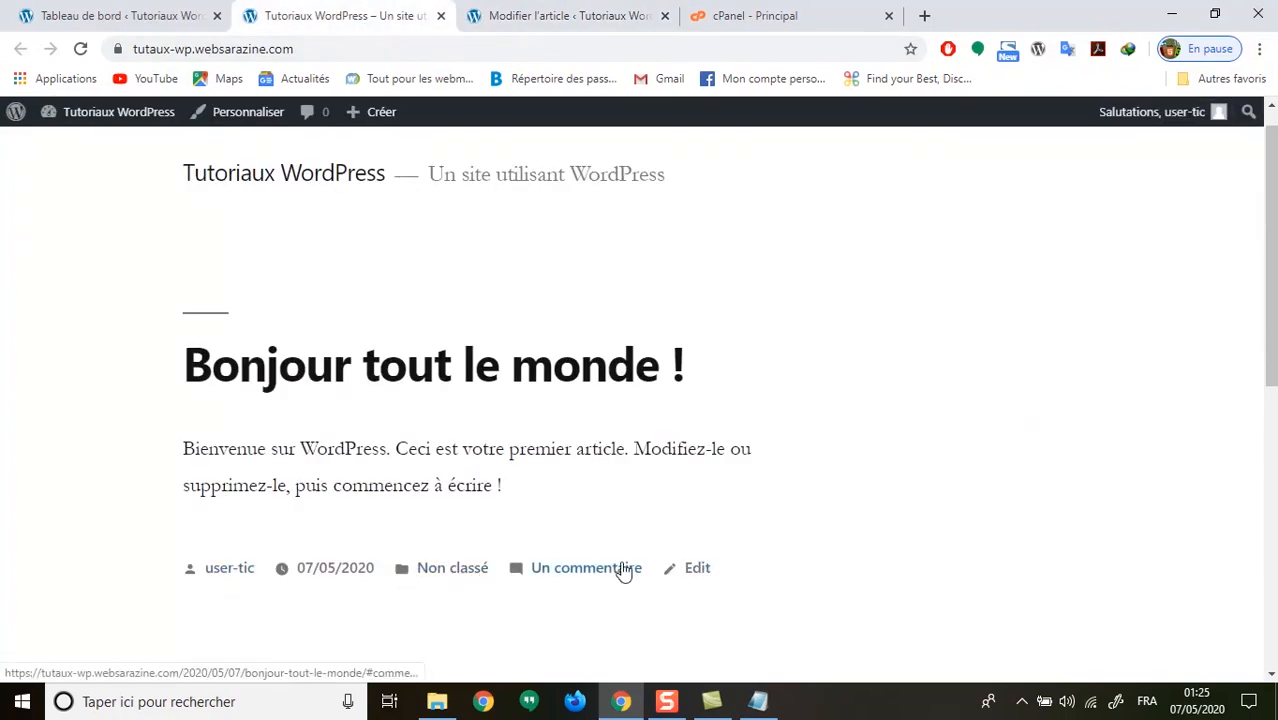
left_click(543, 17)
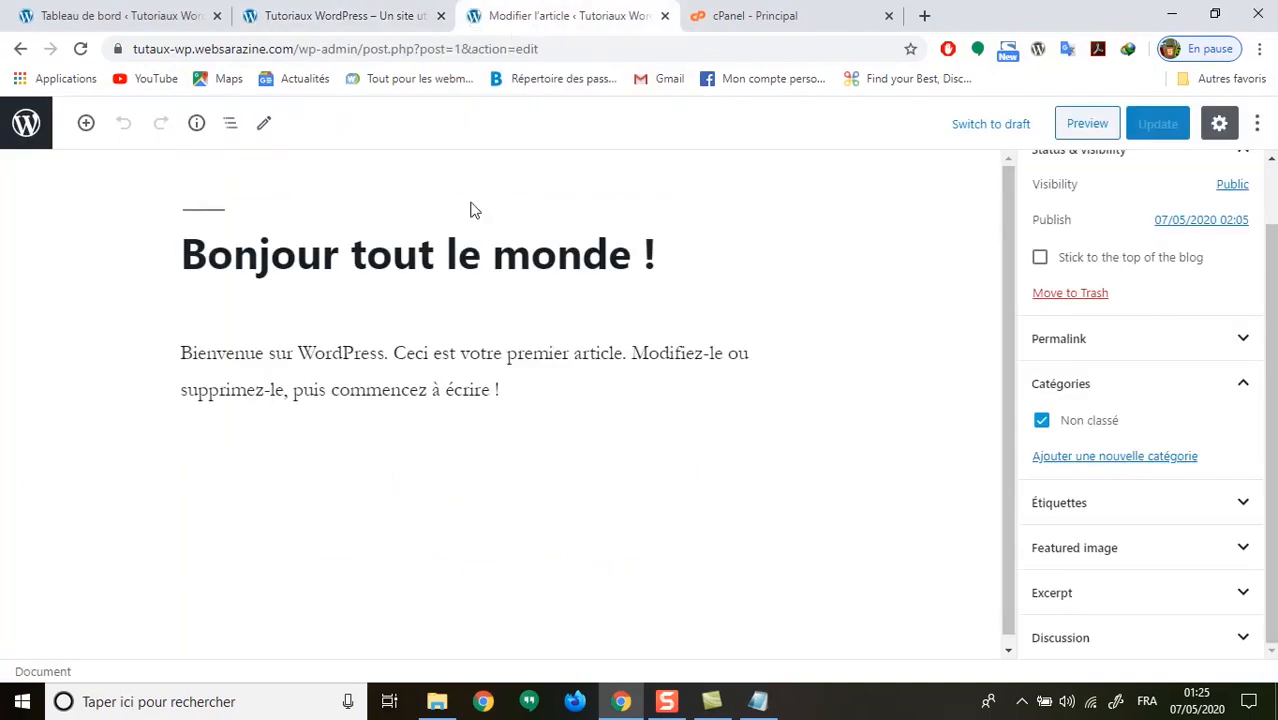
left_click(612, 472)
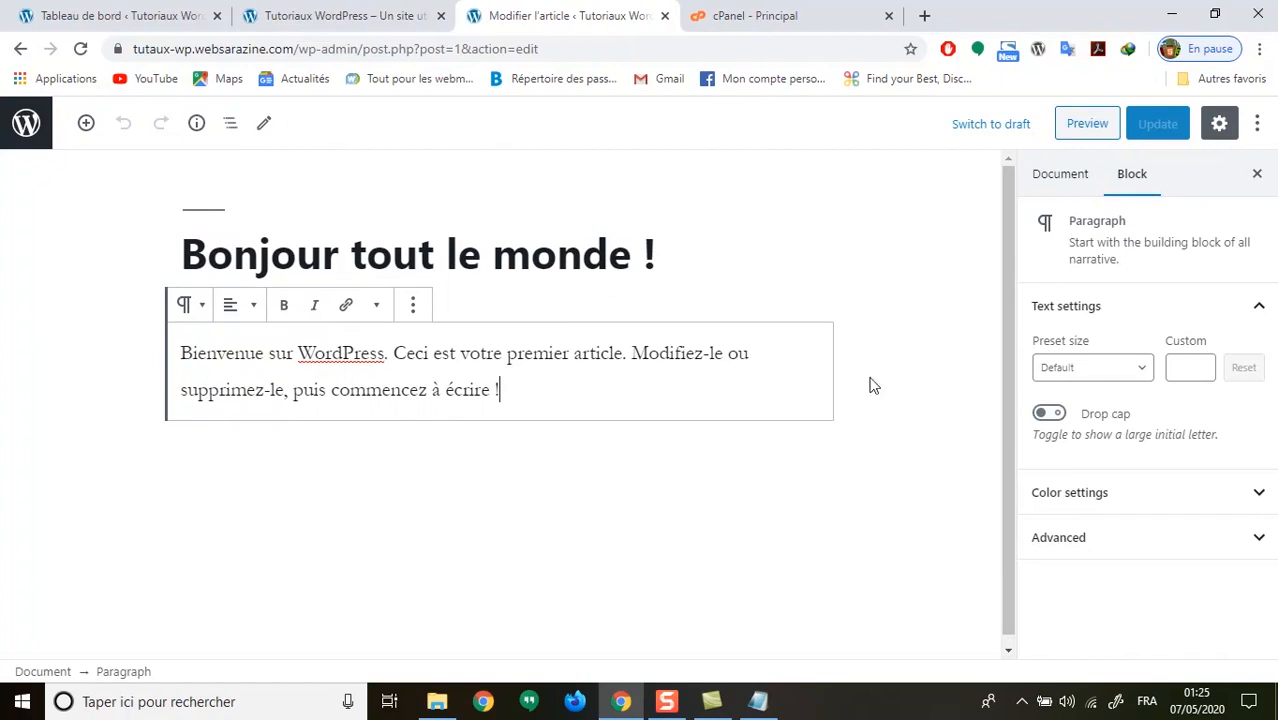
left_click(367, 14)
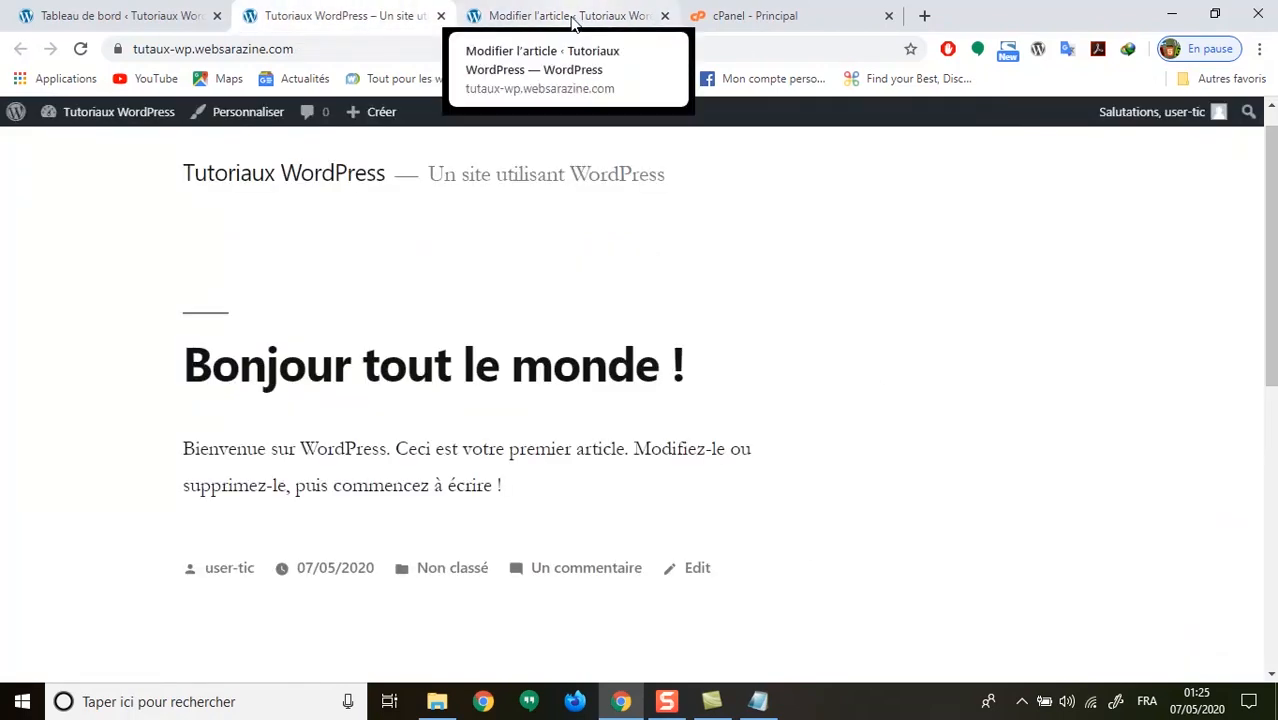
Return to the WordPress dashboard, bring up the site's installed themes and look them over.
left_click(133, 16)
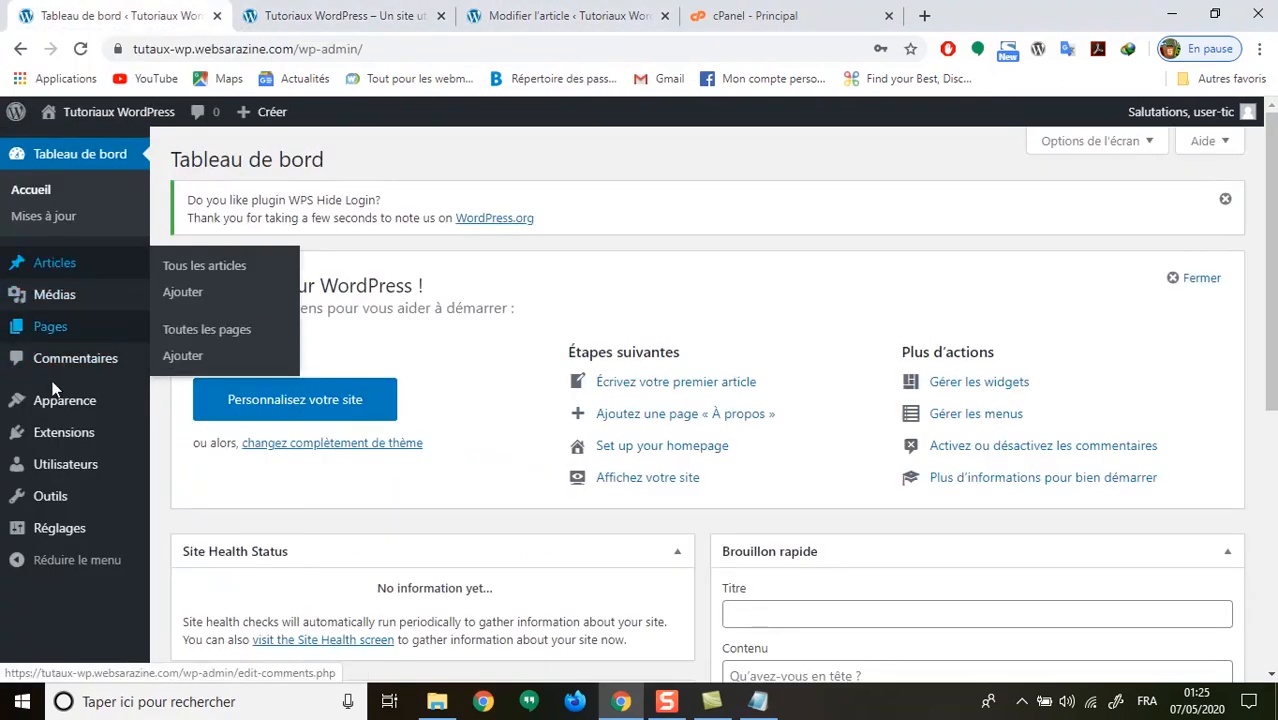
mouse_move(45, 412)
left_click(45, 412)
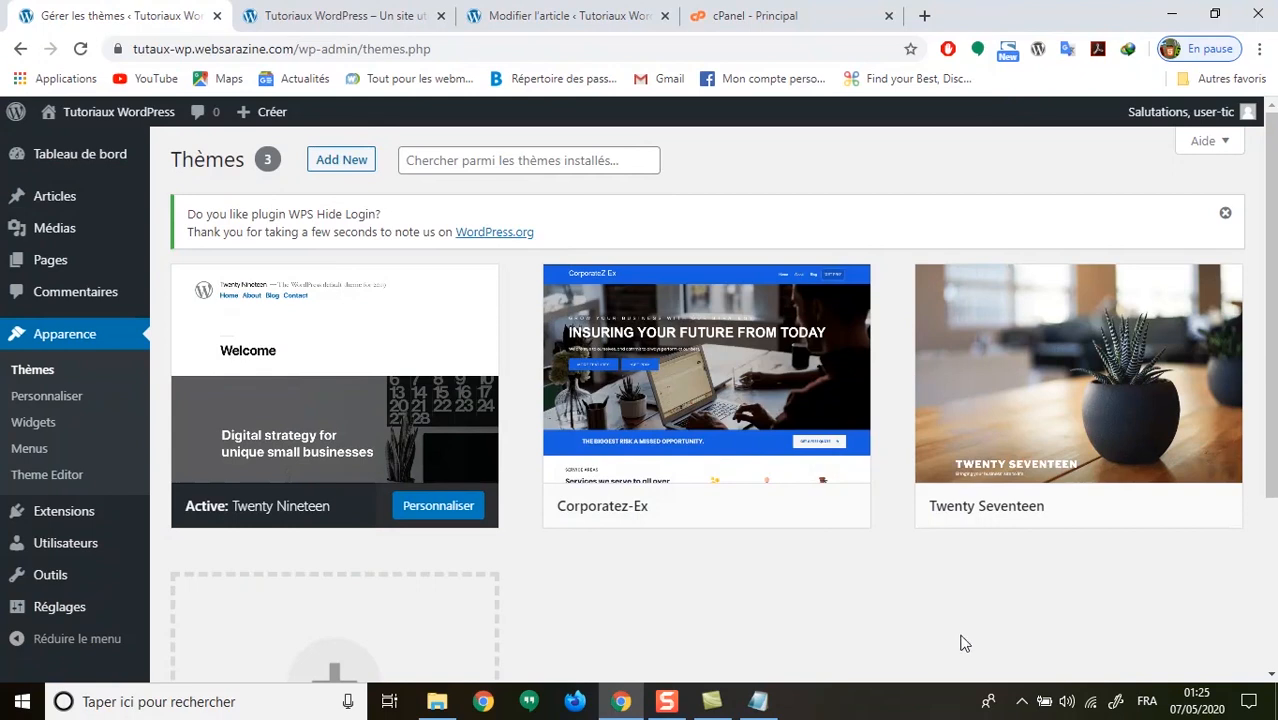
scroll(952, 640, "down", 2)
scroll(994, 603, "up", 1)
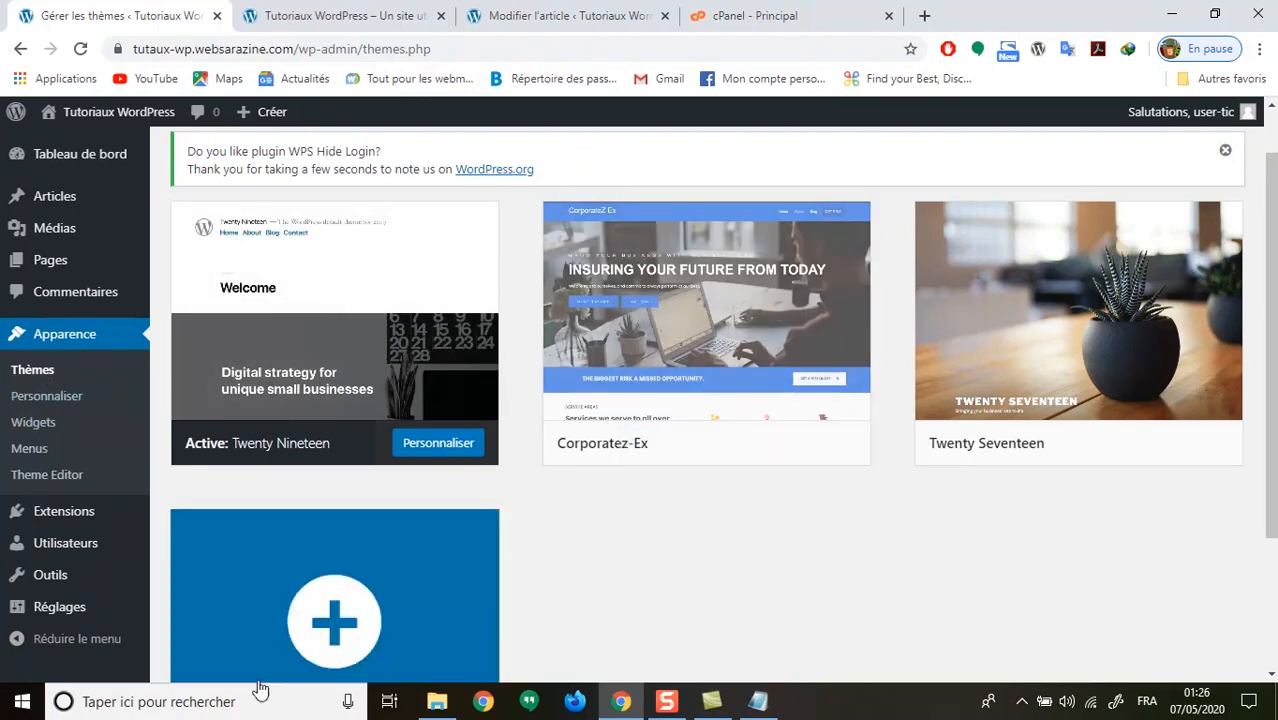
Find and launch FileZilla, and dismiss its update notice.
left_click(221, 700)
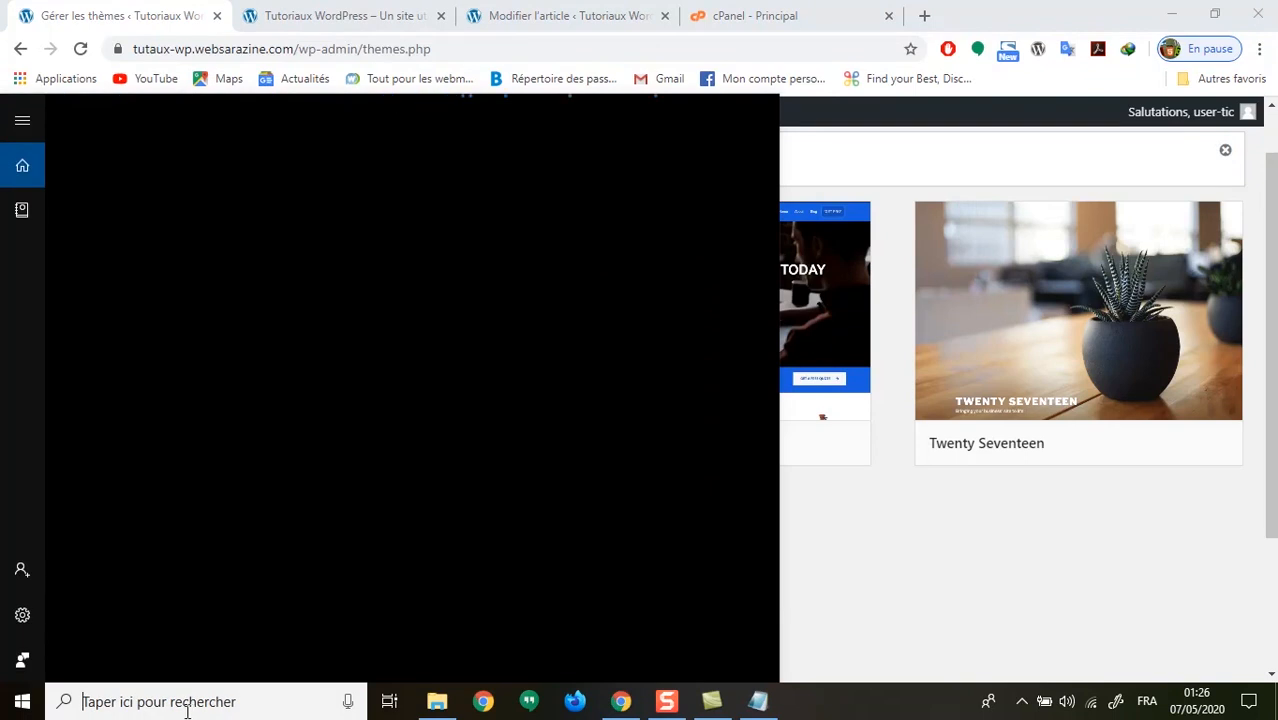
type("file")
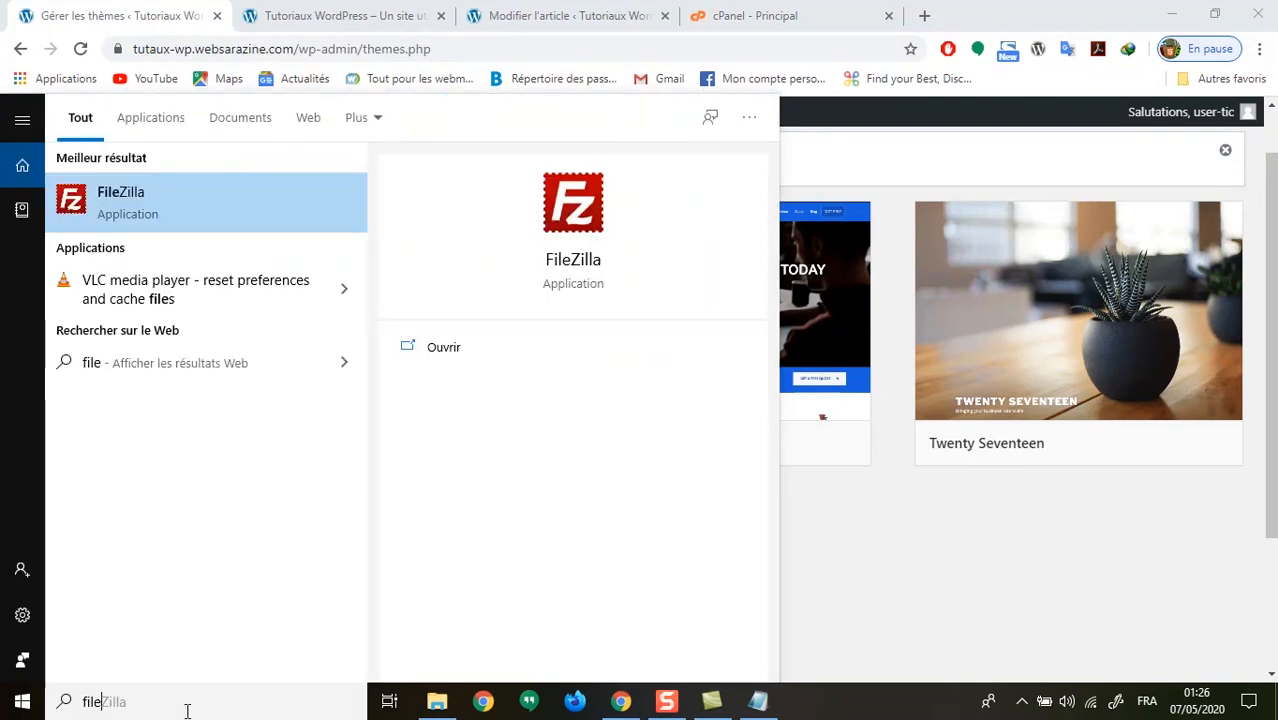
type("zilla")
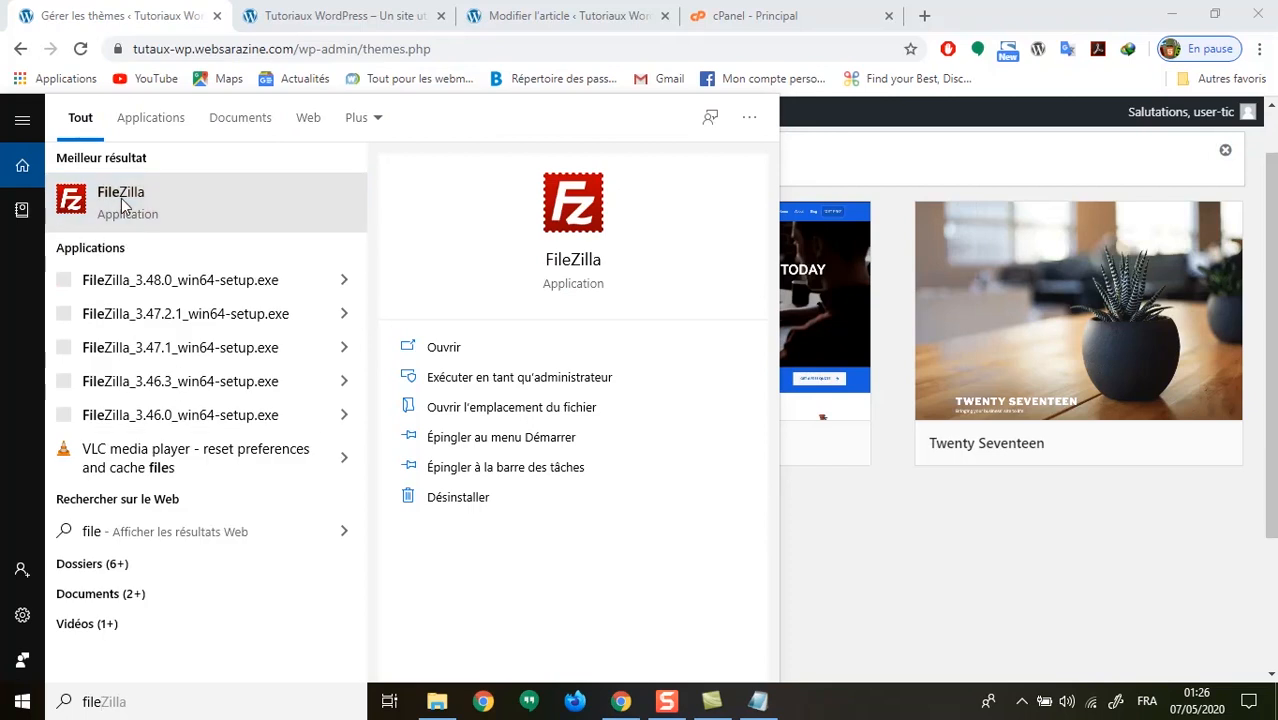
left_click(570, 260)
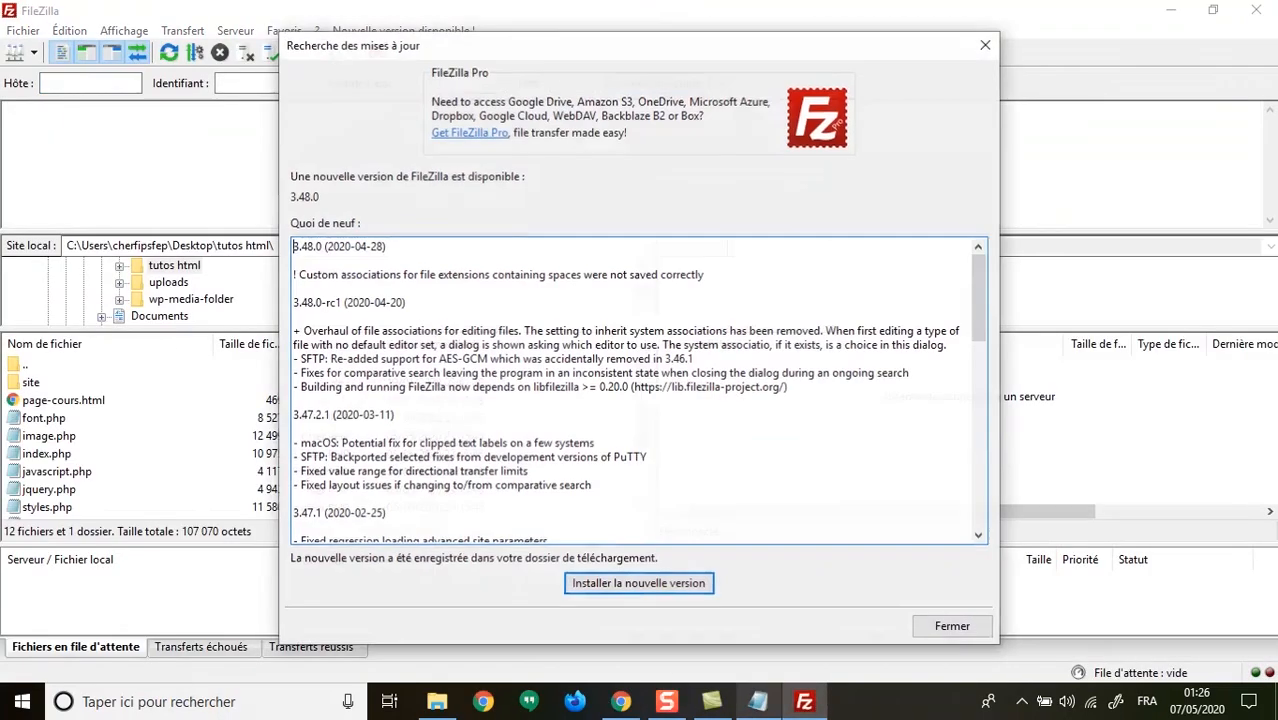
left_click(985, 47)
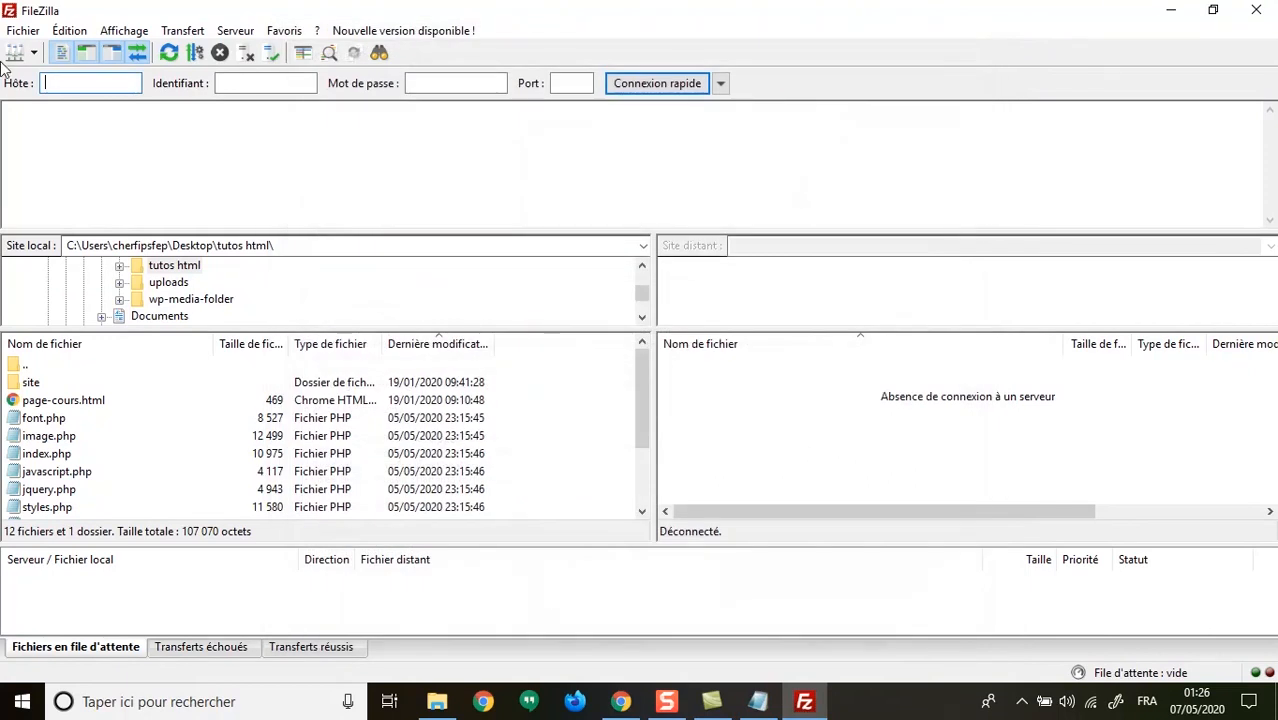
Connect to the saved websarazine site and accept the server's certificate.
left_click(30, 54)
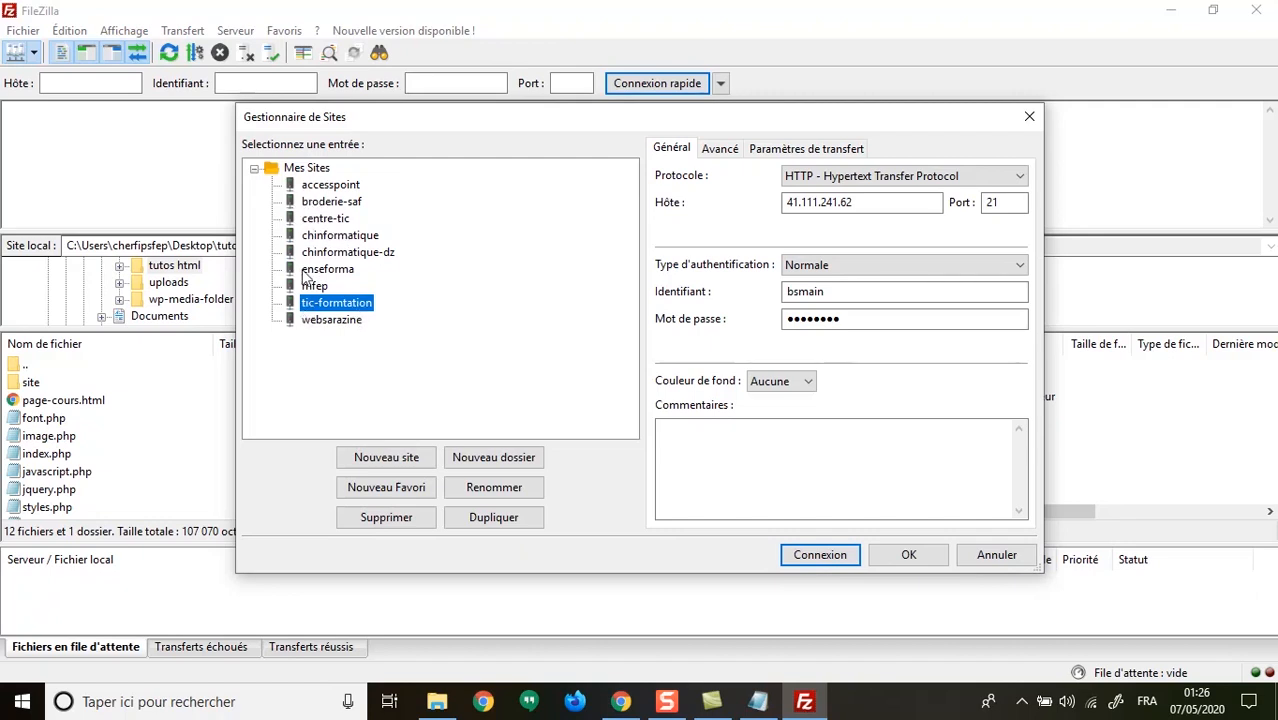
double_click(330, 320)
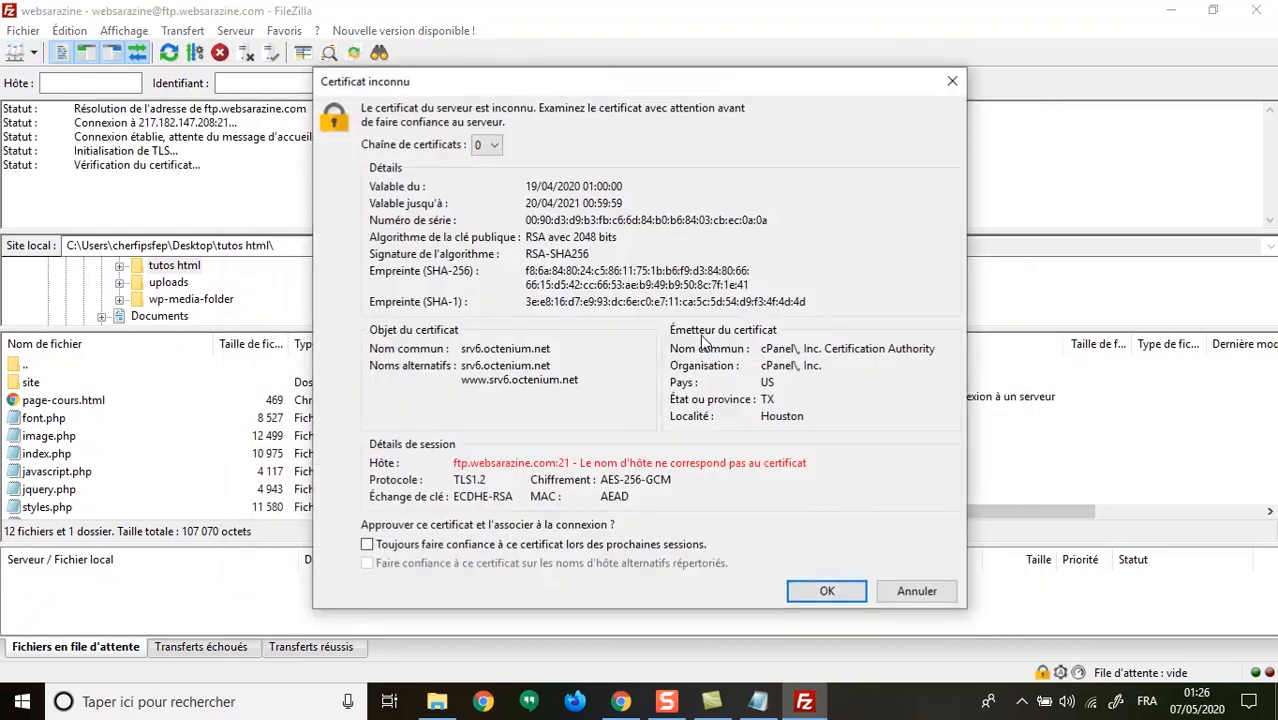
left_click(817, 590)
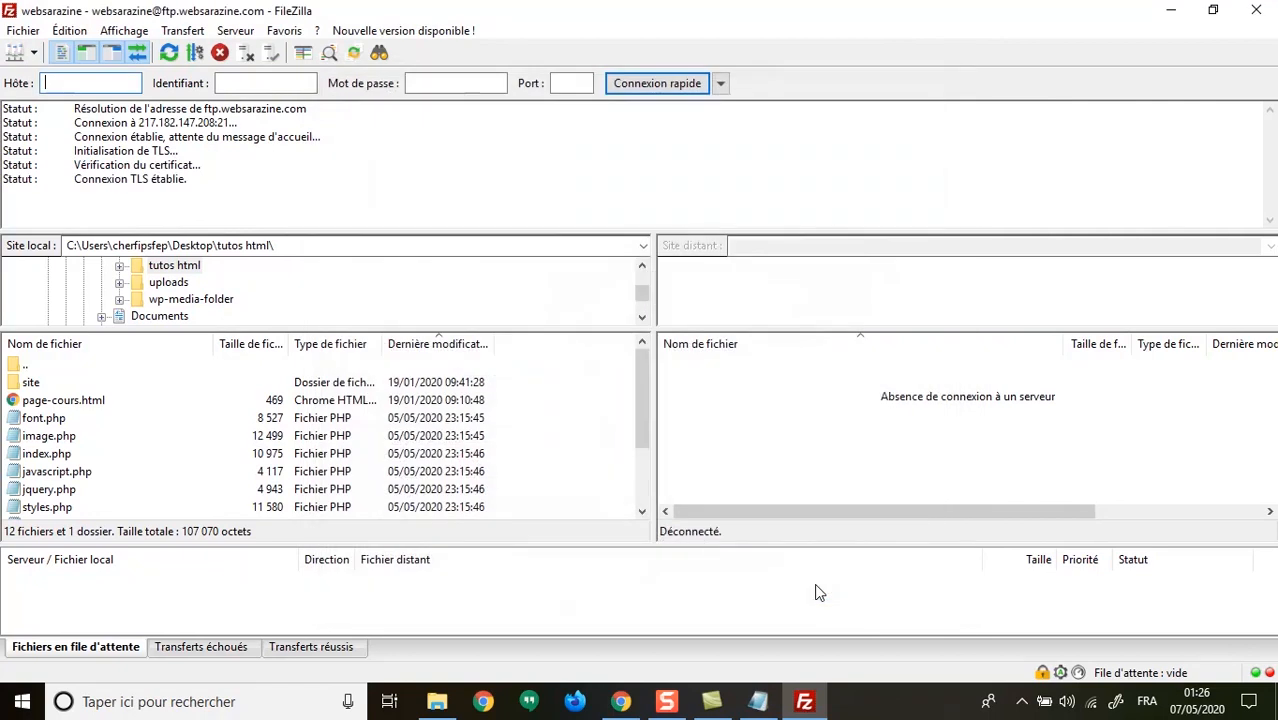
Browse the remote server to the /tutaux-wp.websarazine.com/wp-content/themes folder.
left_click(705, 420)
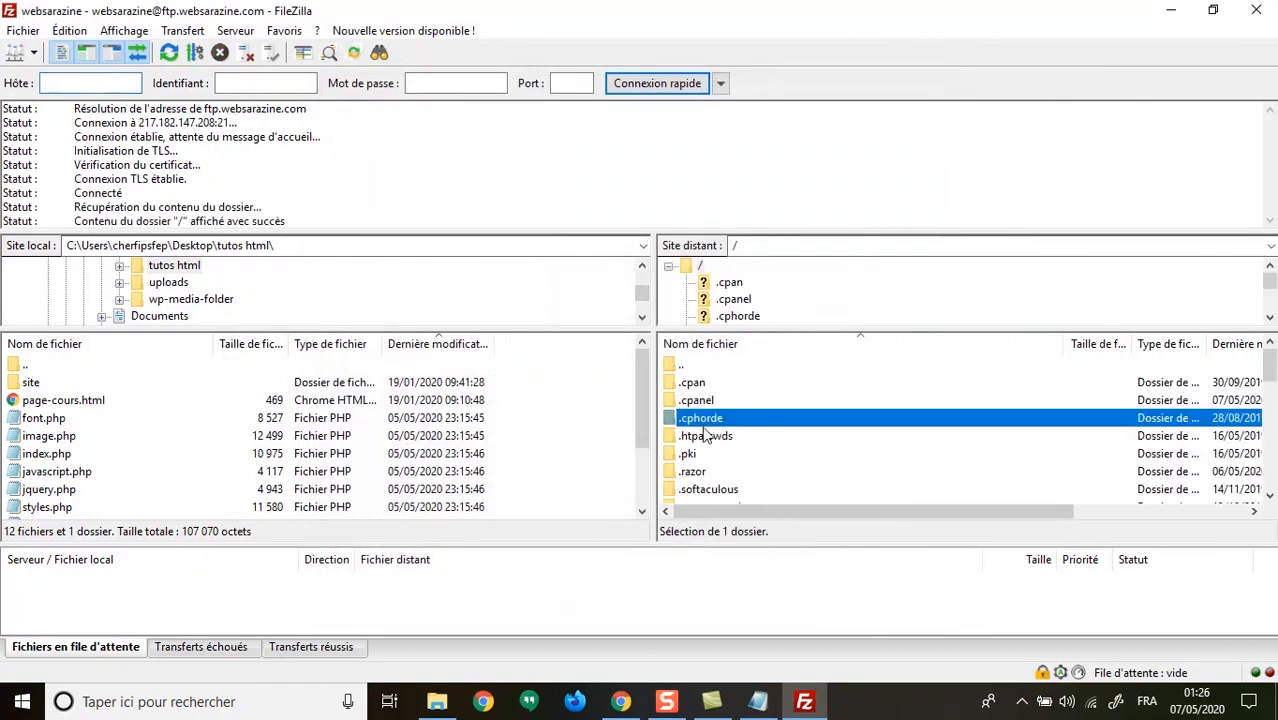
scroll(725, 435, "down", 2)
scroll(763, 466, "down", 4)
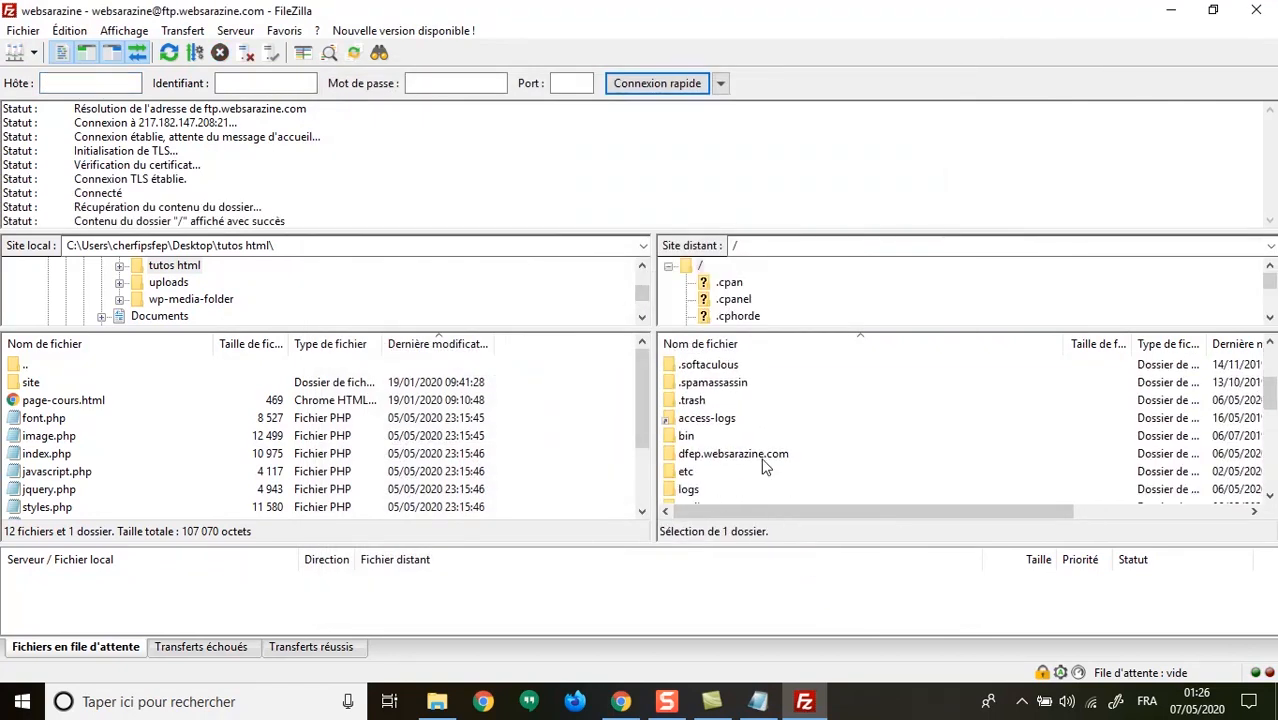
scroll(757, 466, "down", 2)
double_click(730, 420)
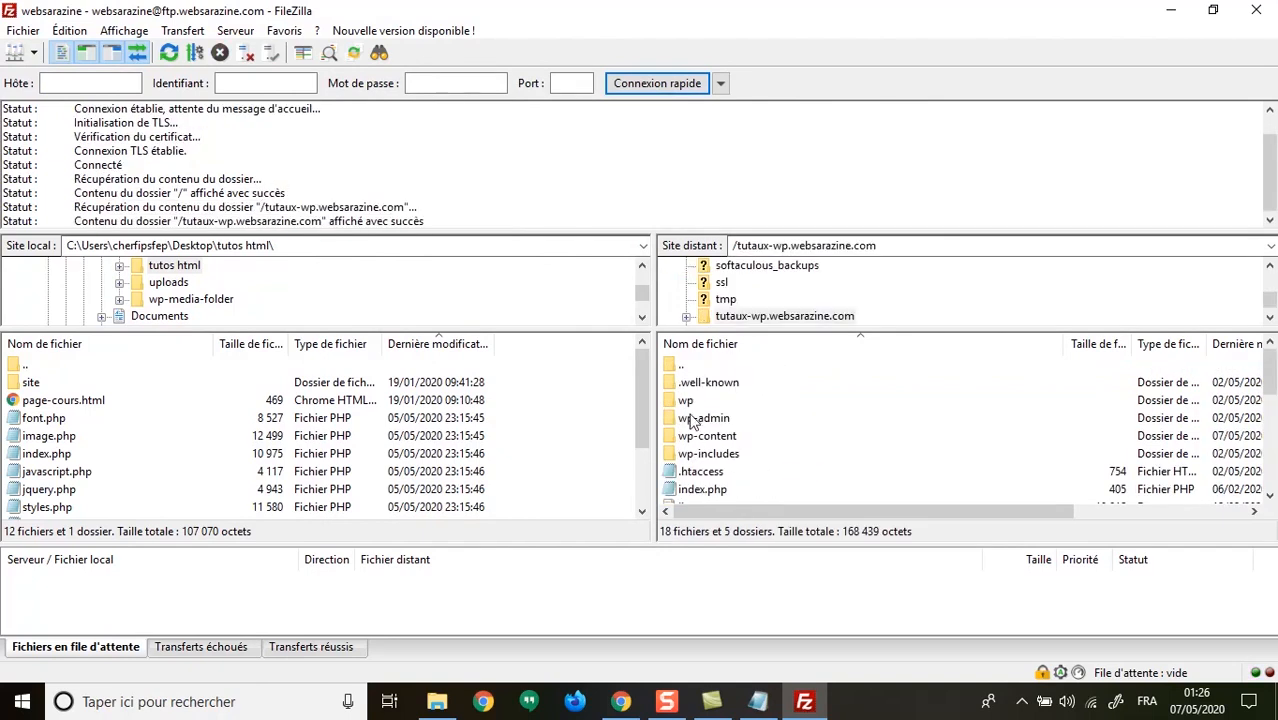
double_click(705, 437)
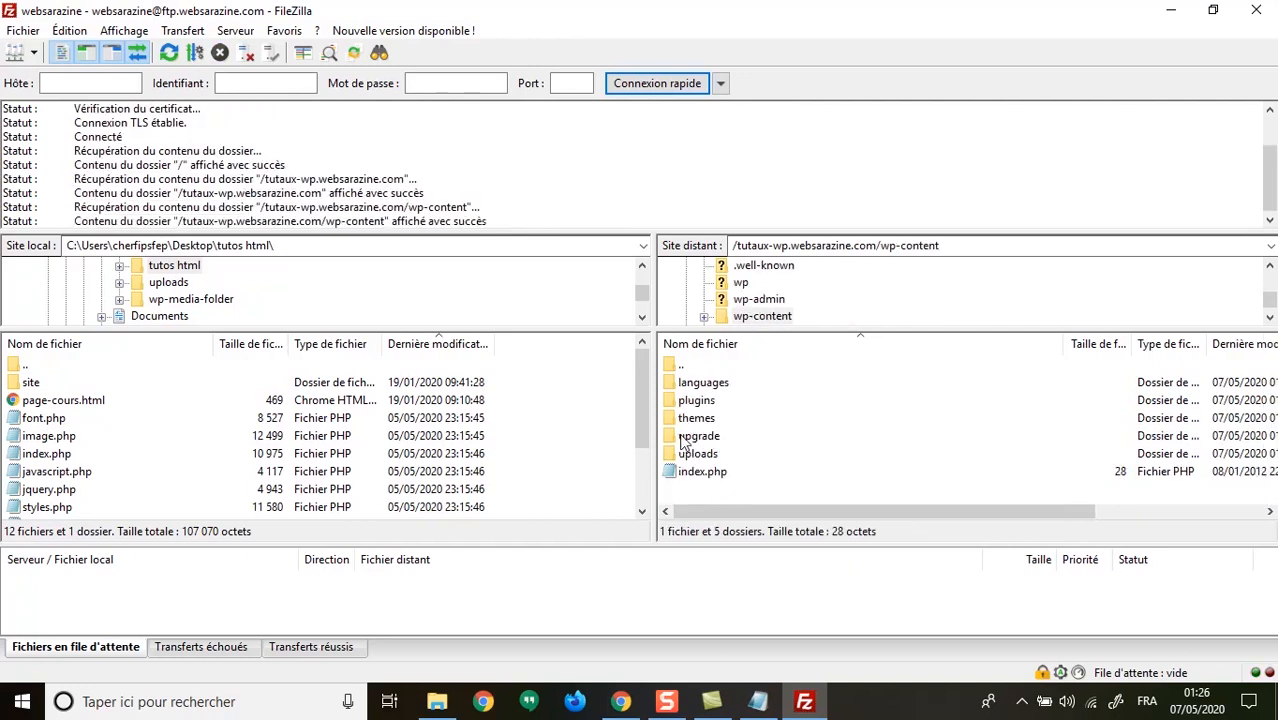
left_click(683, 420)
double_click(677, 419)
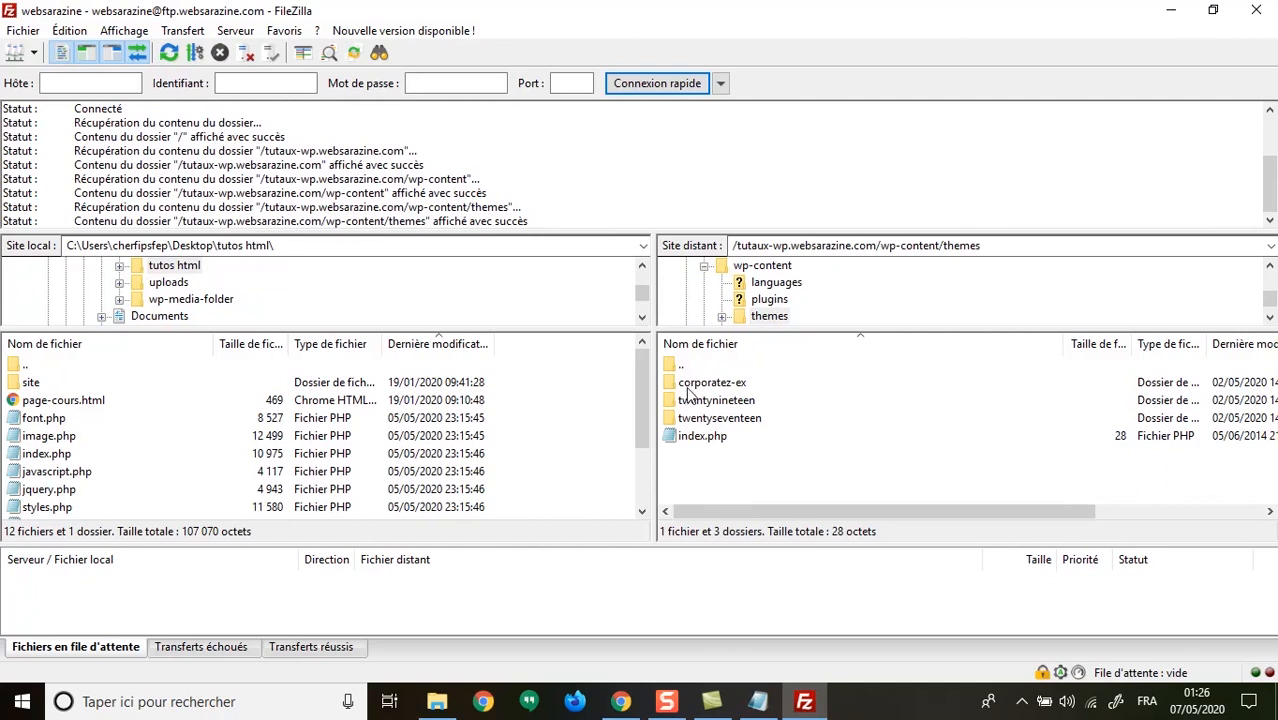
Check the corporatez-ex, twentynineteen and twentyseventeen folders against the installed themes shown in WordPress back in the browser.
left_click(689, 385)
left_click(706, 400)
left_click(718, 418)
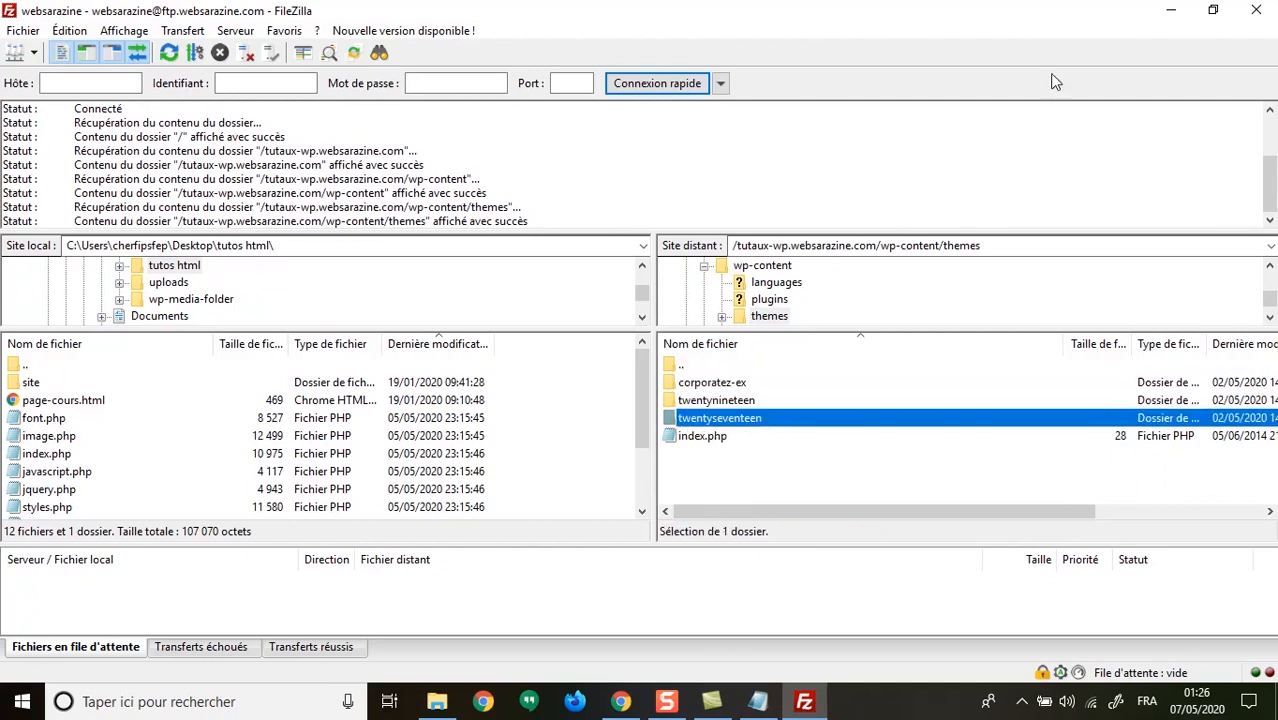
left_click(1170, 14)
mouse_move(925, 373)
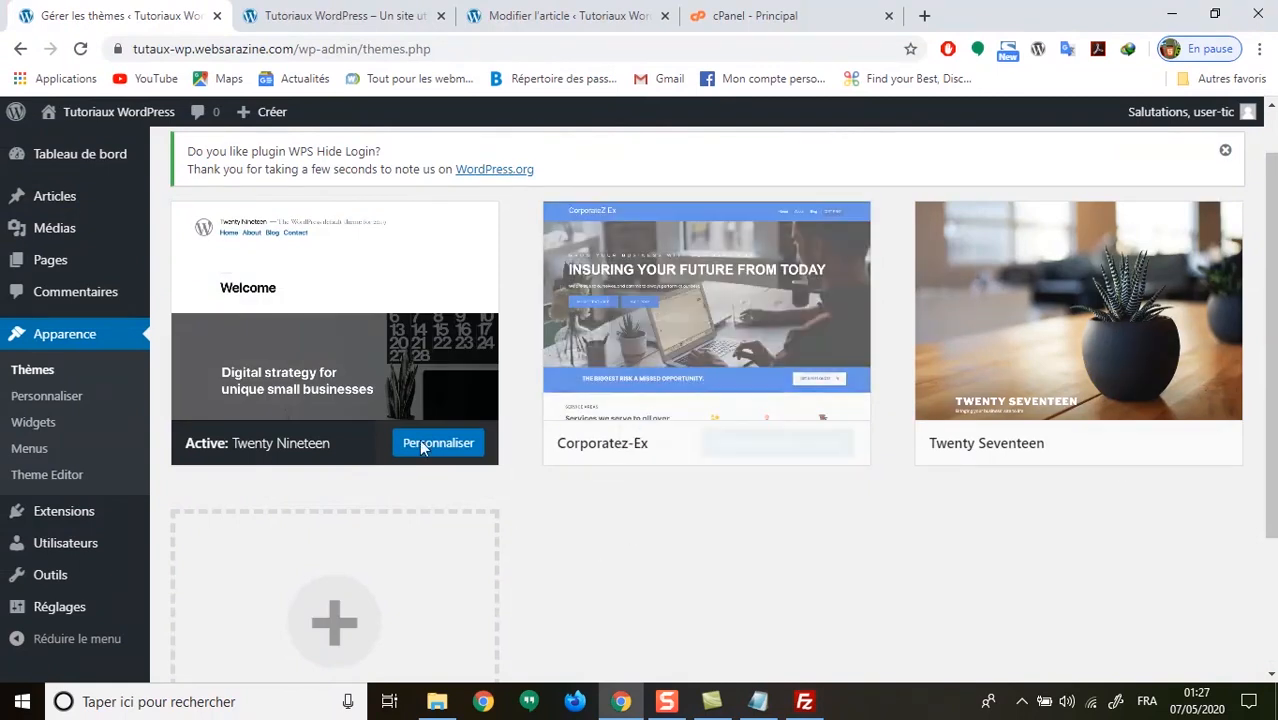
scroll(260, 240, "up", 1)
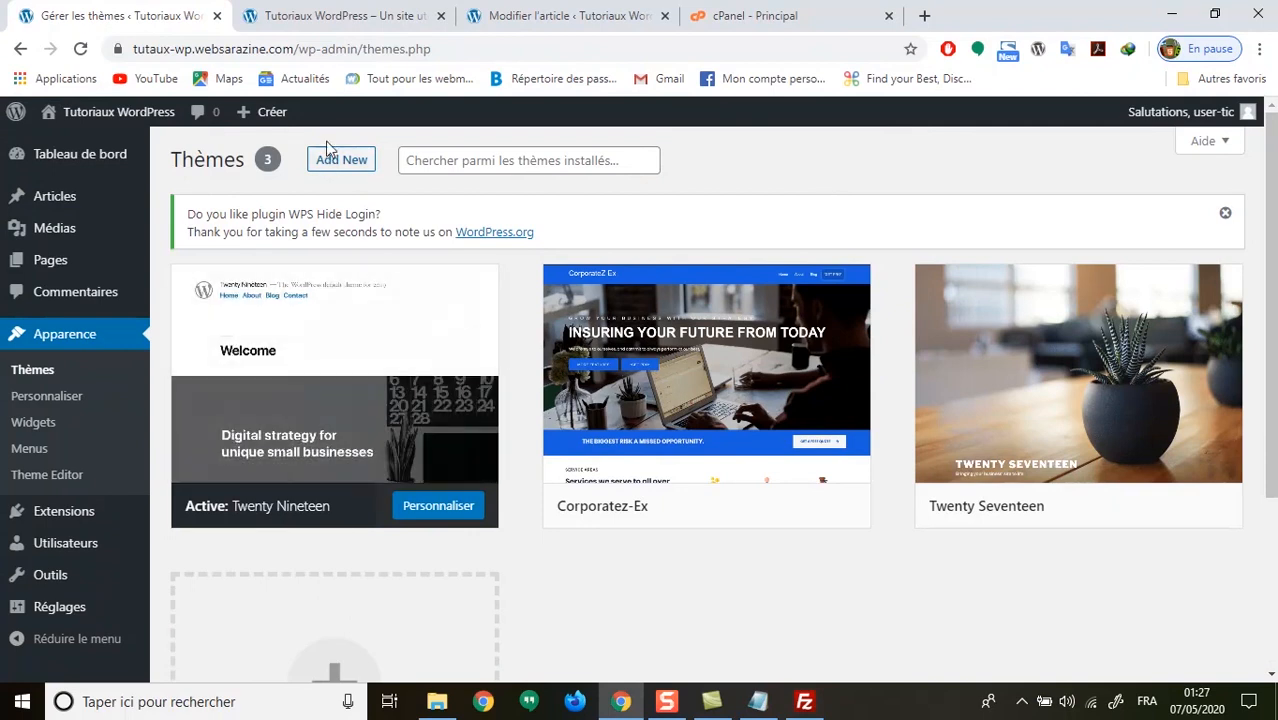
Start adding a new theme and search the WordPress theme catalogue for ocean wp.
left_click(350, 173)
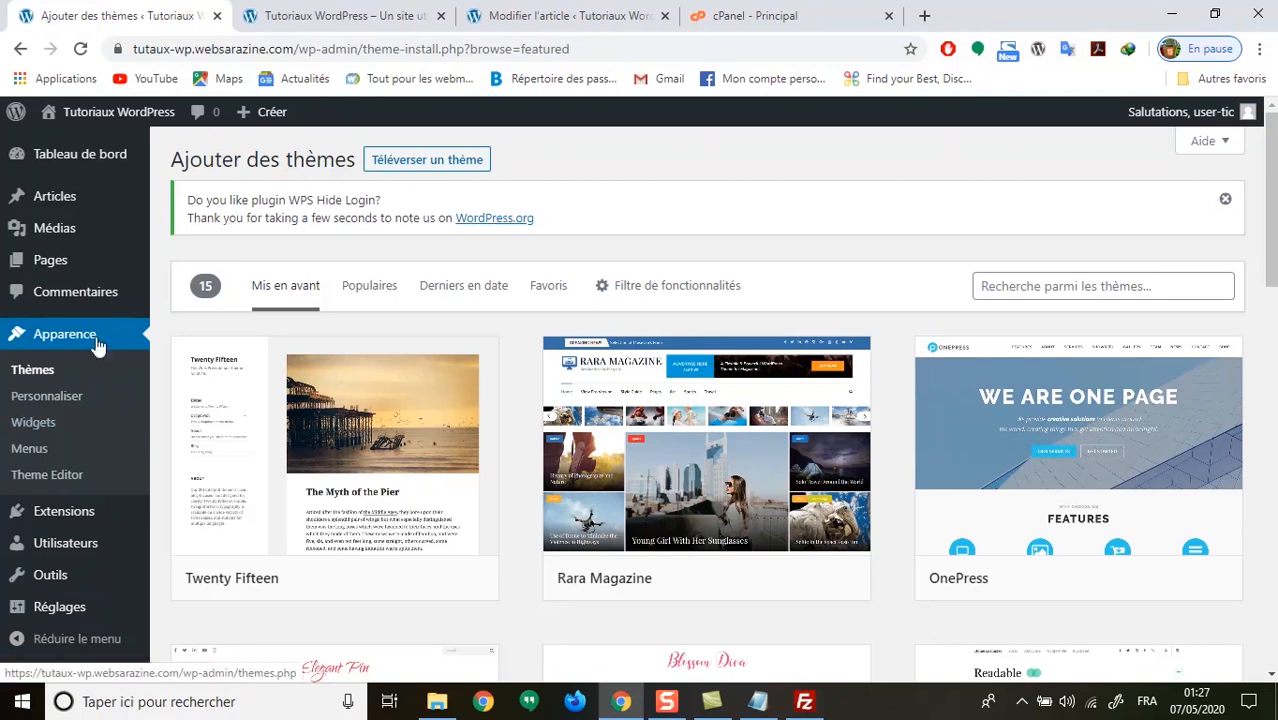
left_click(1075, 285)
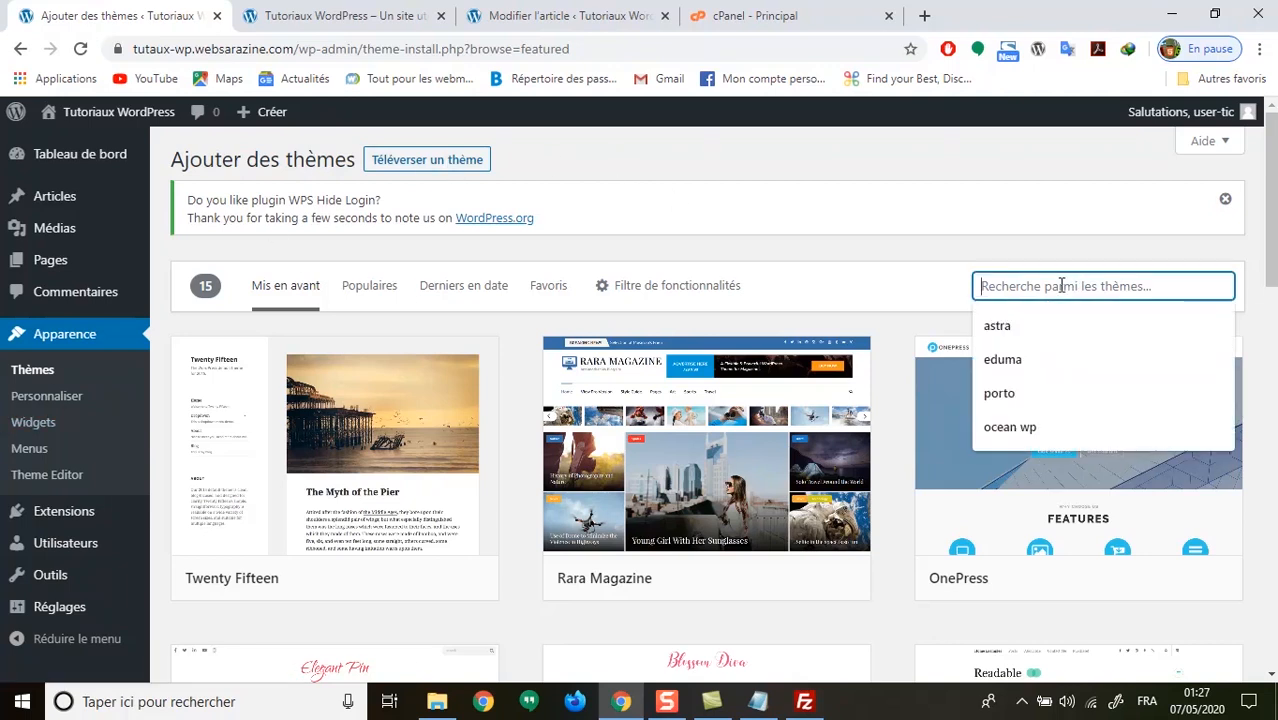
left_click(1008, 427)
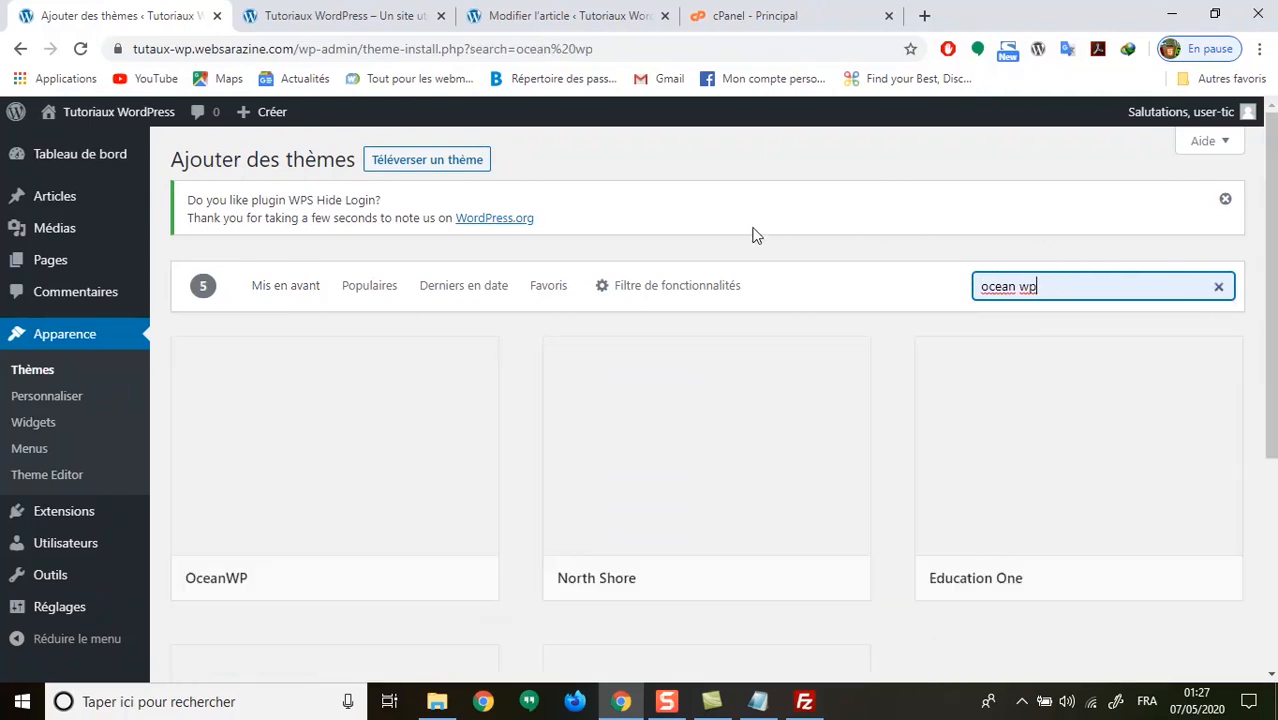
mouse_move(265, 502)
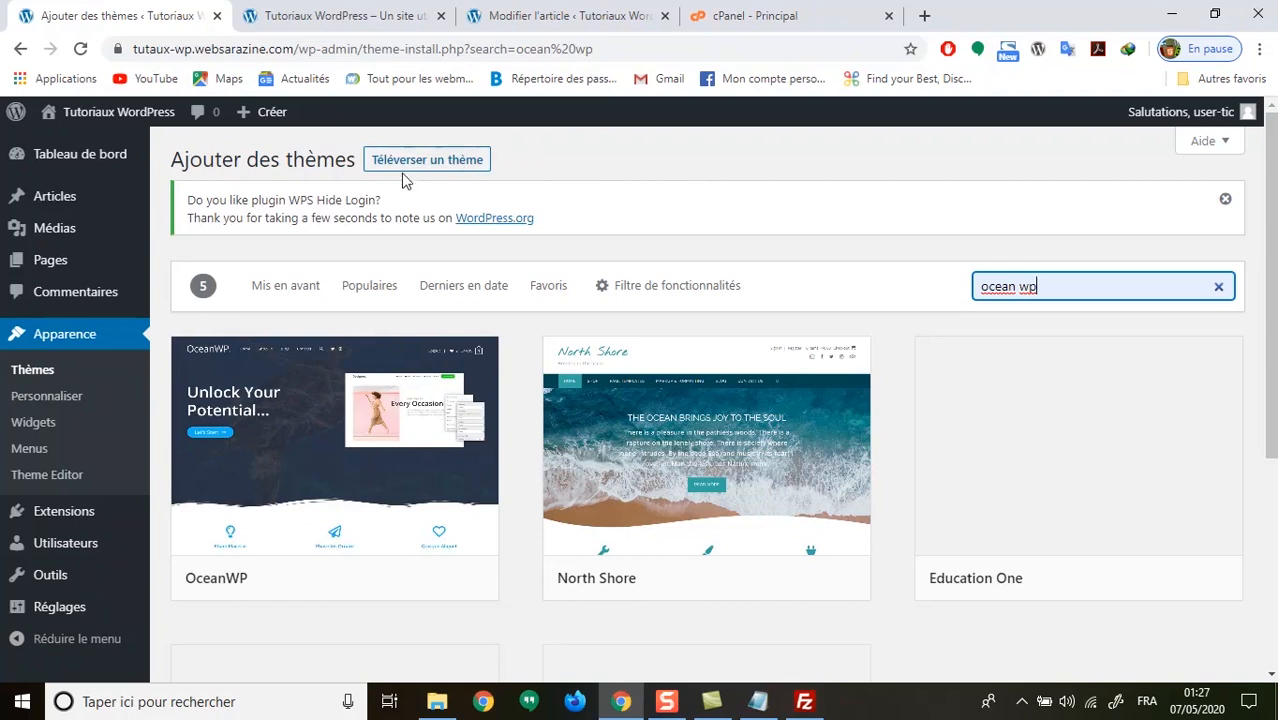
Load ThemeForest's Eduma education theme page in a new browser tab and examine its presentation, licence and price.
left_click(924, 16)
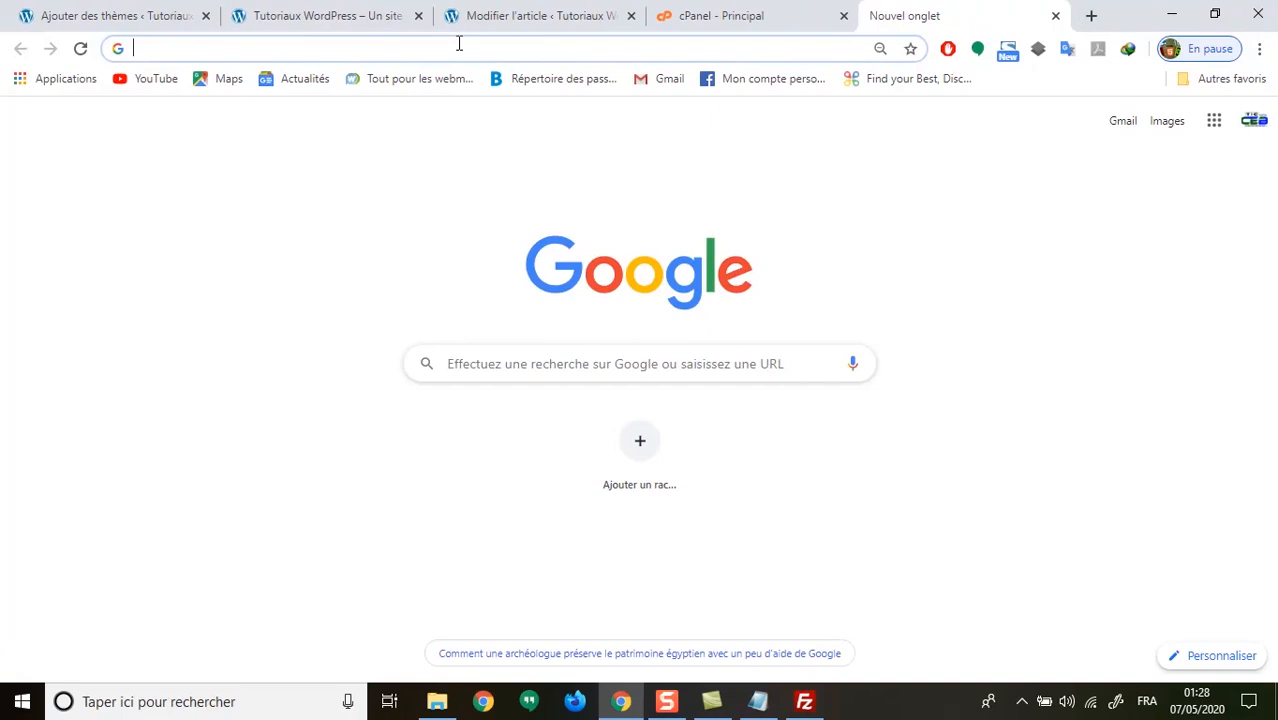
type("tej")
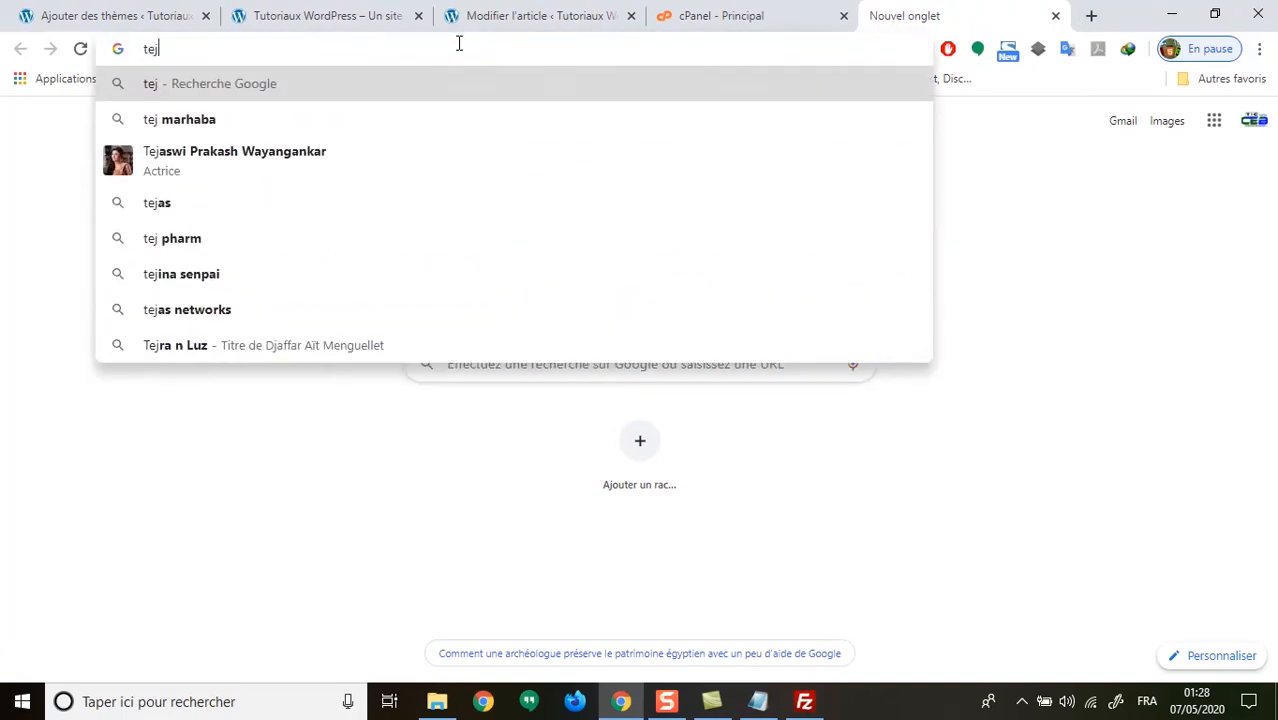
key("BackSpace")
key("BackSpace")
type("he")
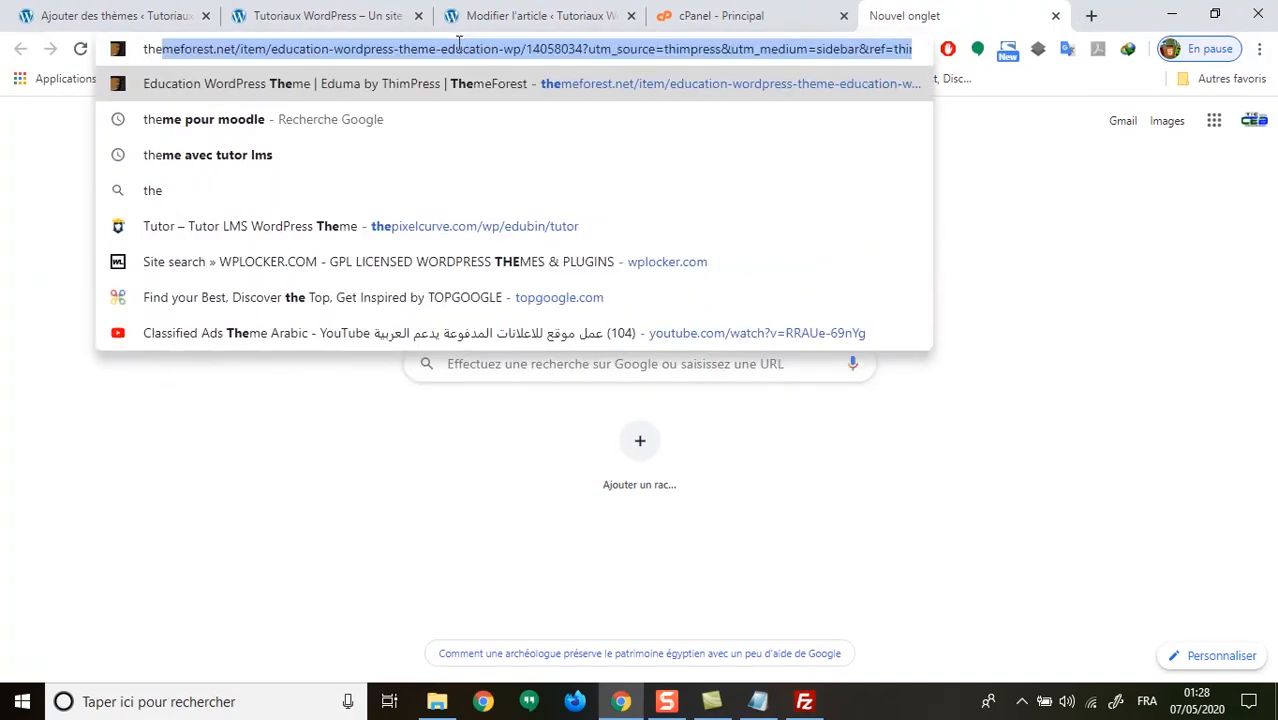
key("Return")
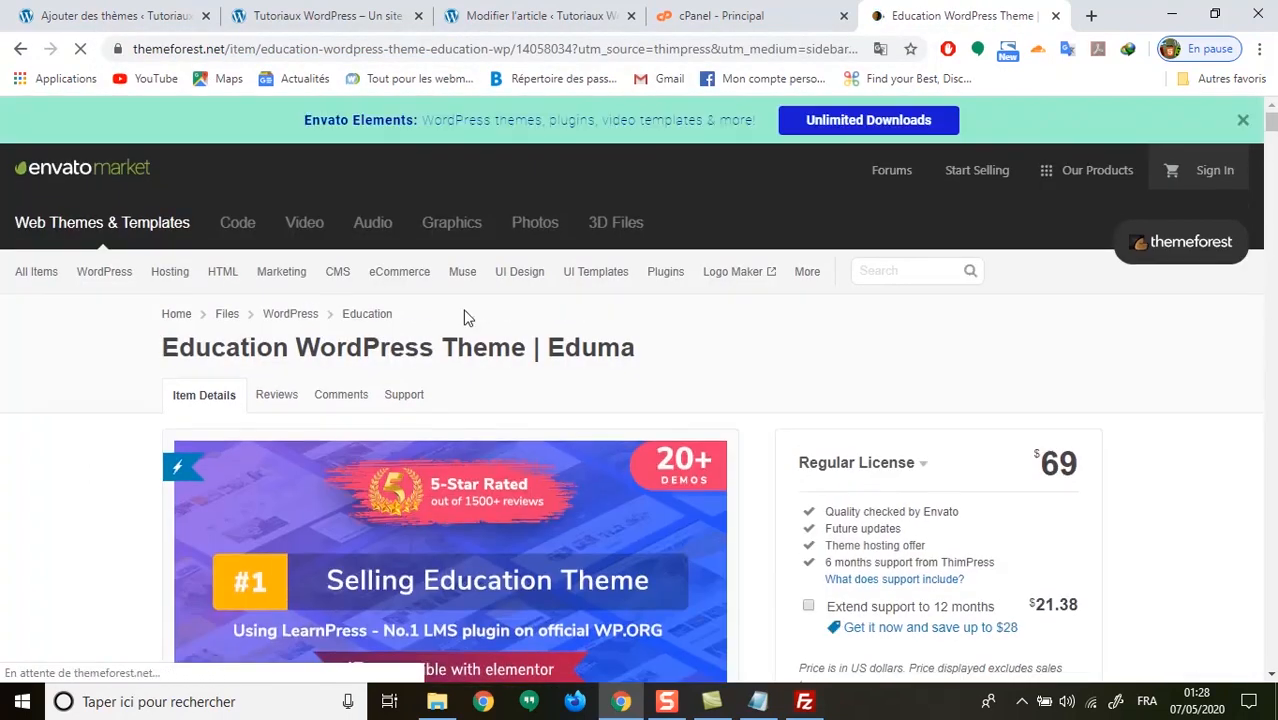
scroll(385, 345, "down", 1)
scroll(390, 346, "up", 1)
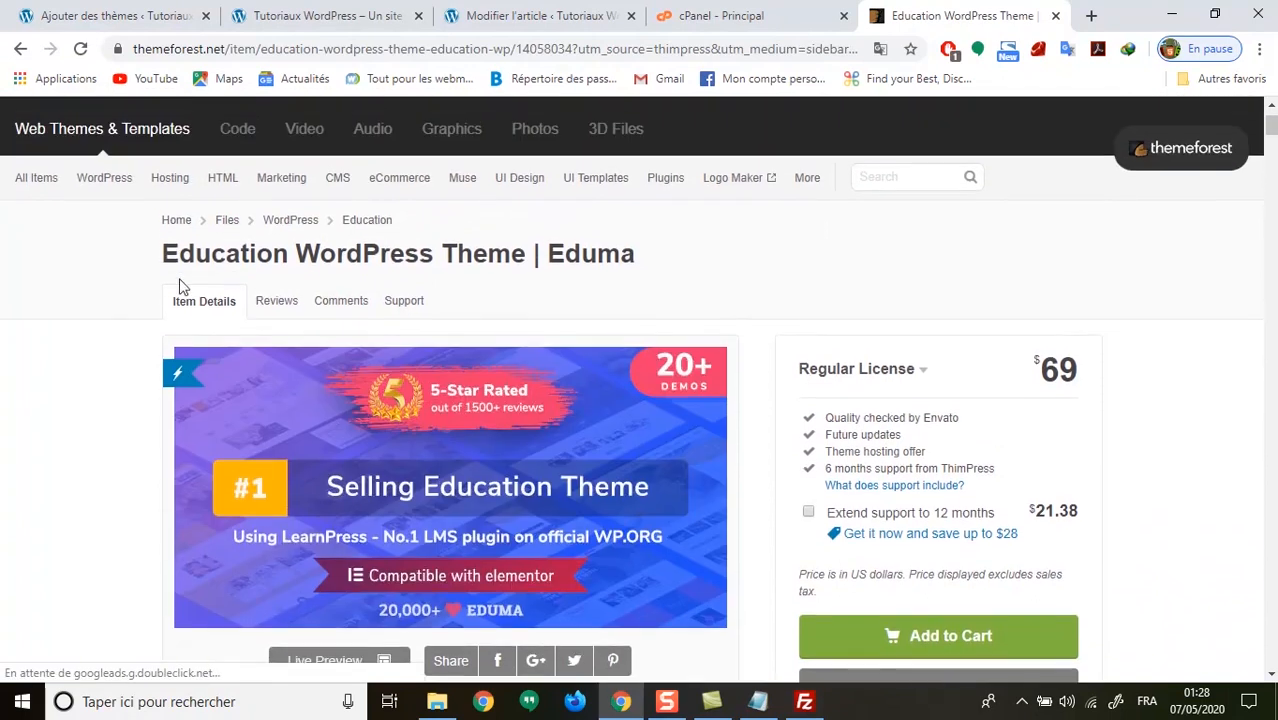
scroll(507, 264, "down", 1)
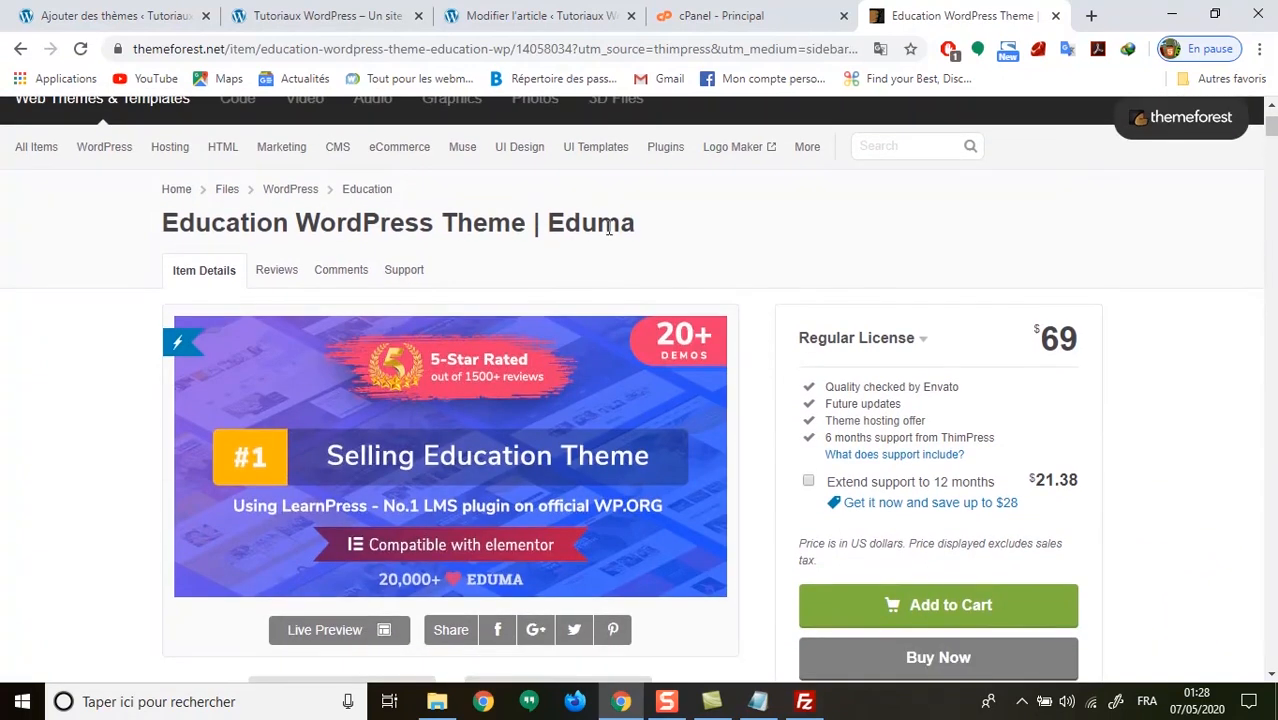
scroll(651, 266, "down", 1)
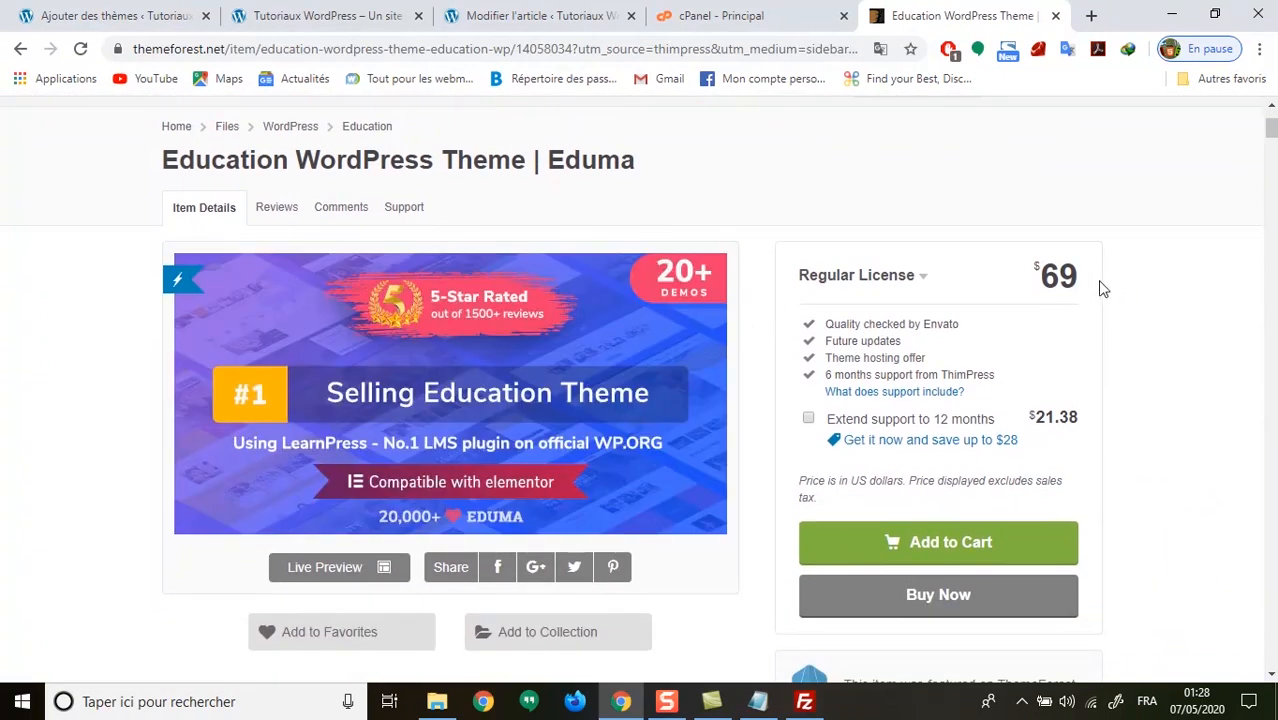
Examine the purchase options and support resources on the Eduma theme page.
scroll(955, 460, "down", 2)
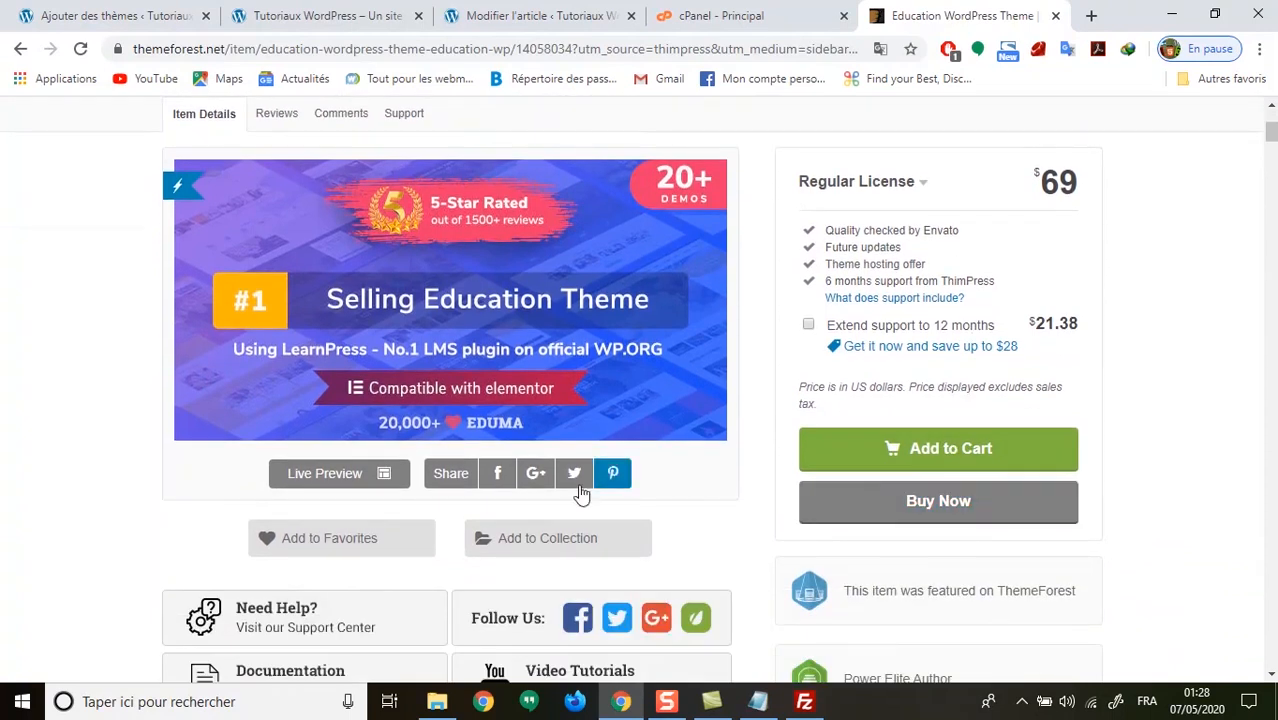
scroll(450, 490, "down", 1)
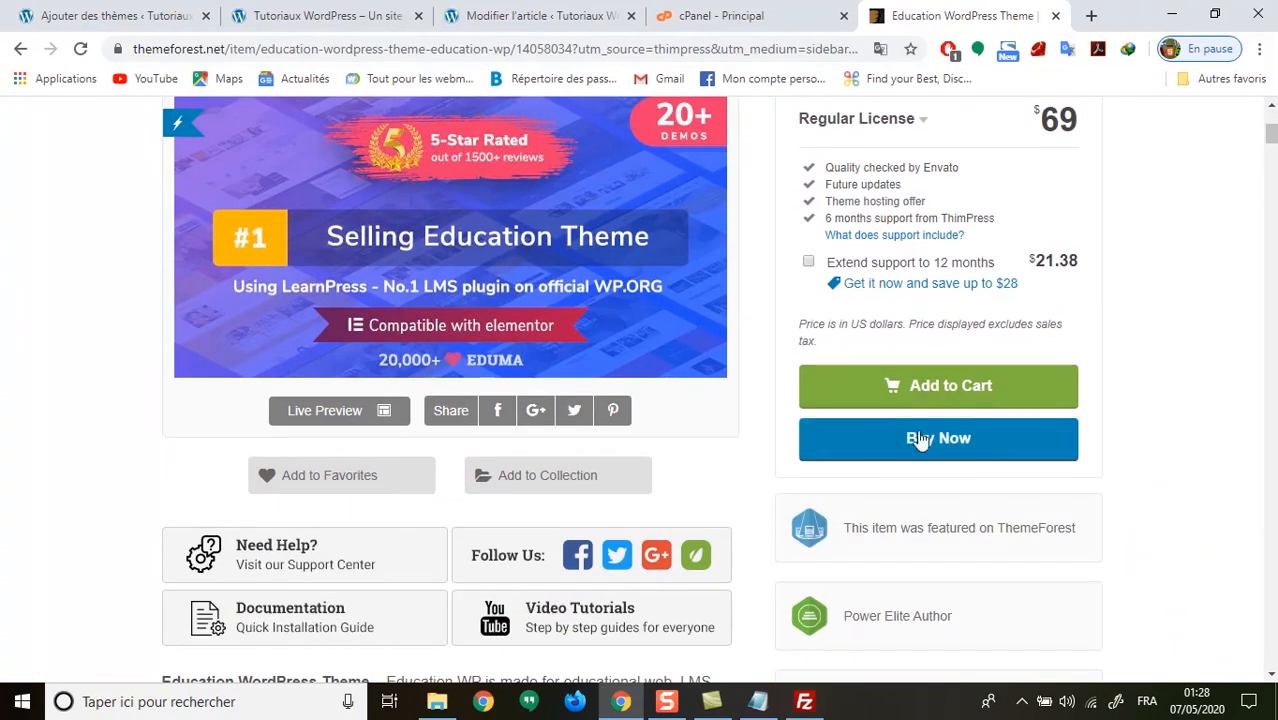
scroll(980, 457, "down", 1)
scroll(930, 480, "down", 2)
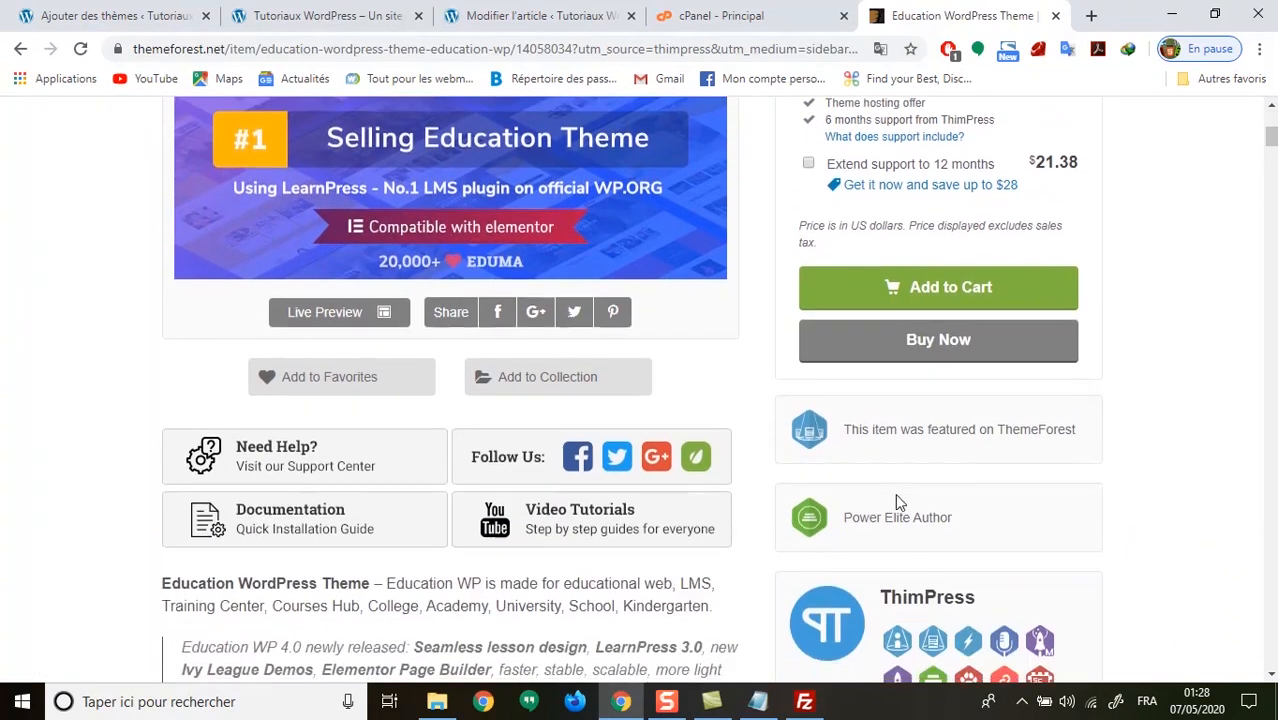
scroll(690, 450, "up", 4)
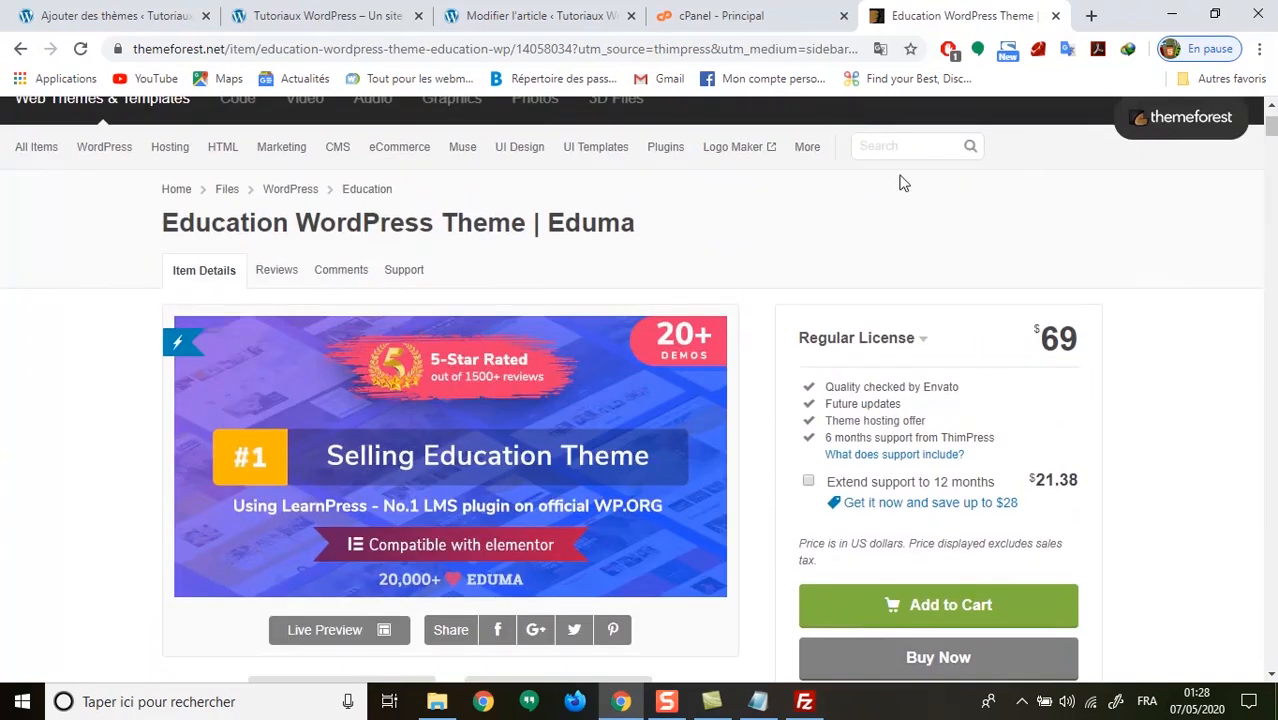
scroll(1095, 265, "up", 2)
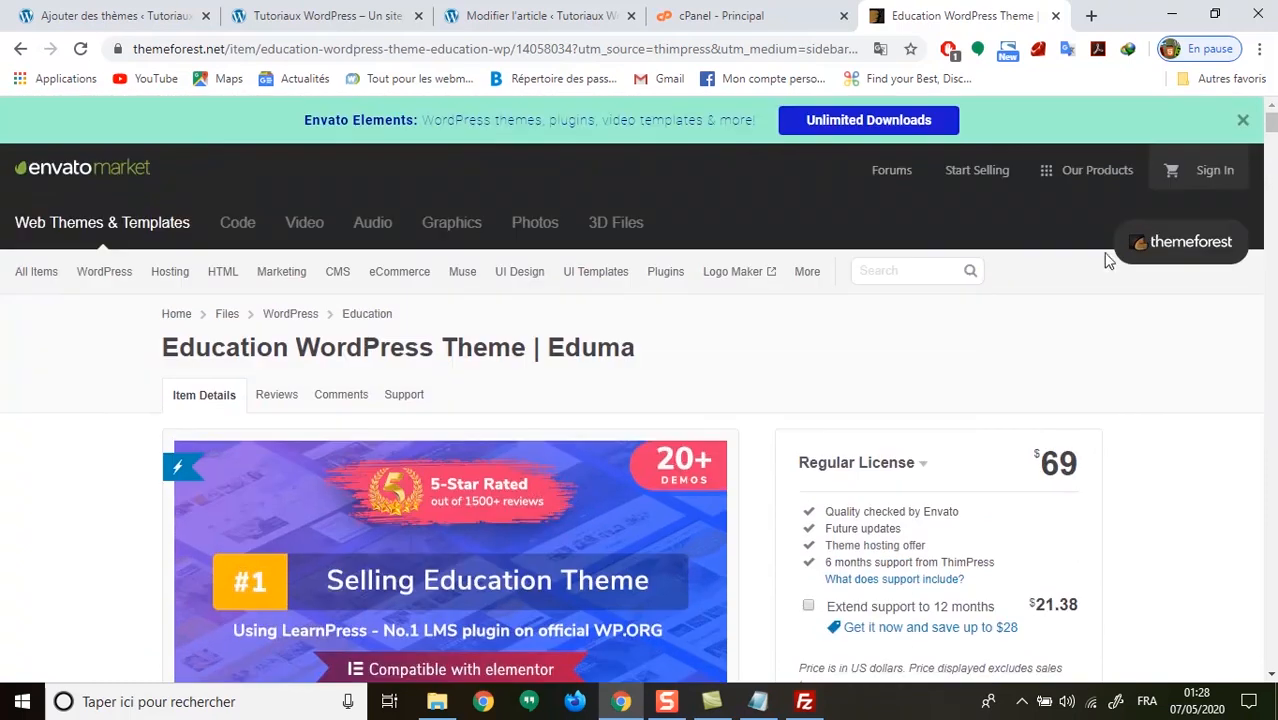
Sign in to the ThemeForest account, dismissing the badge notice, and open its Downloads page.
left_click(1192, 172)
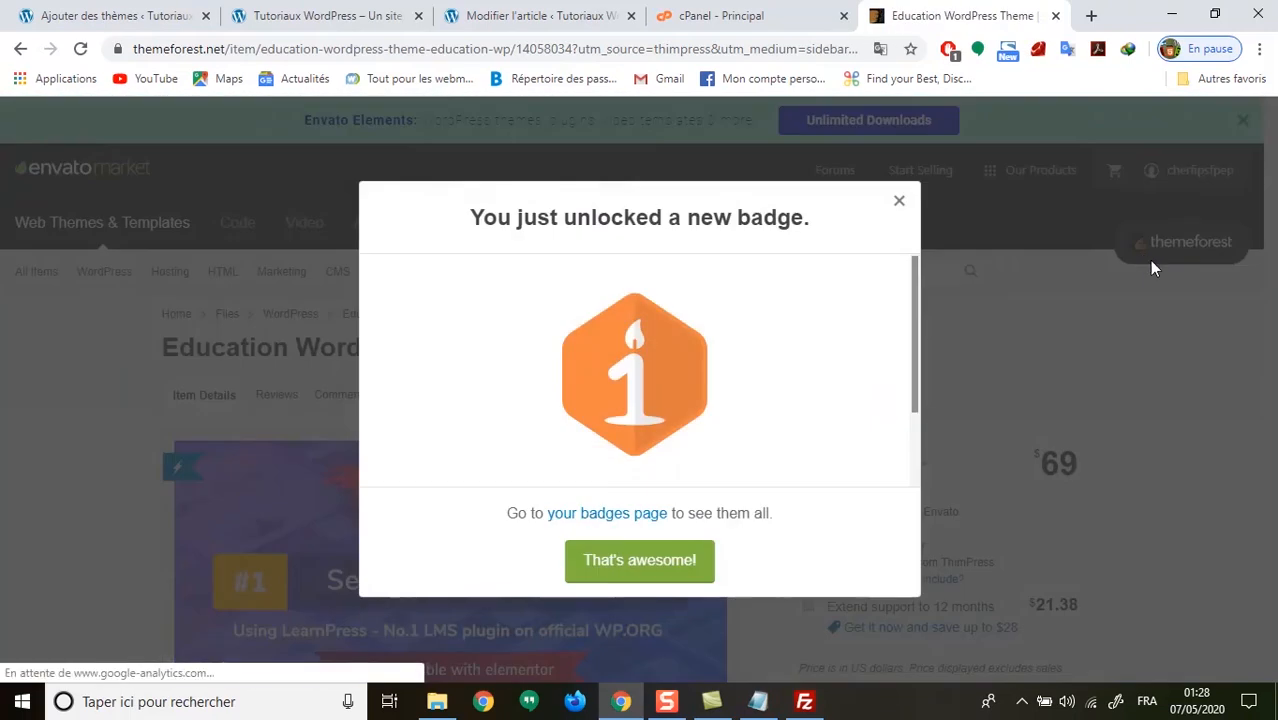
left_click(899, 205)
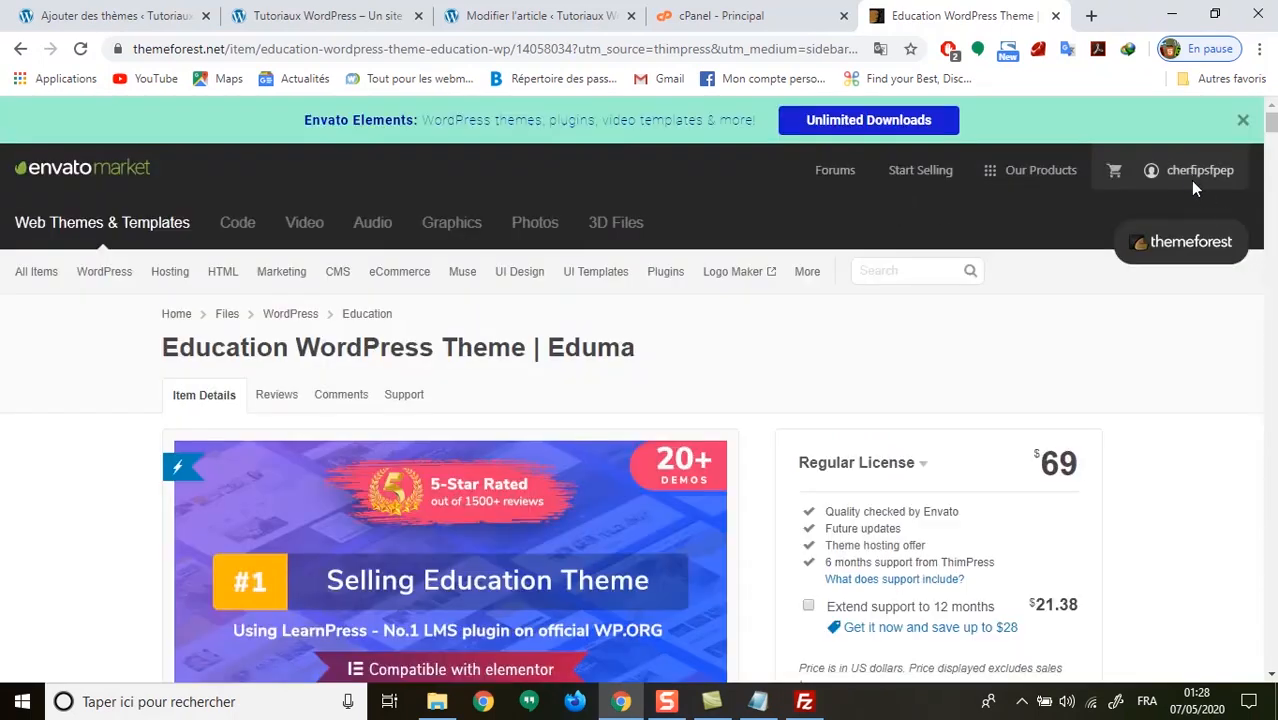
mouse_move(1180, 173)
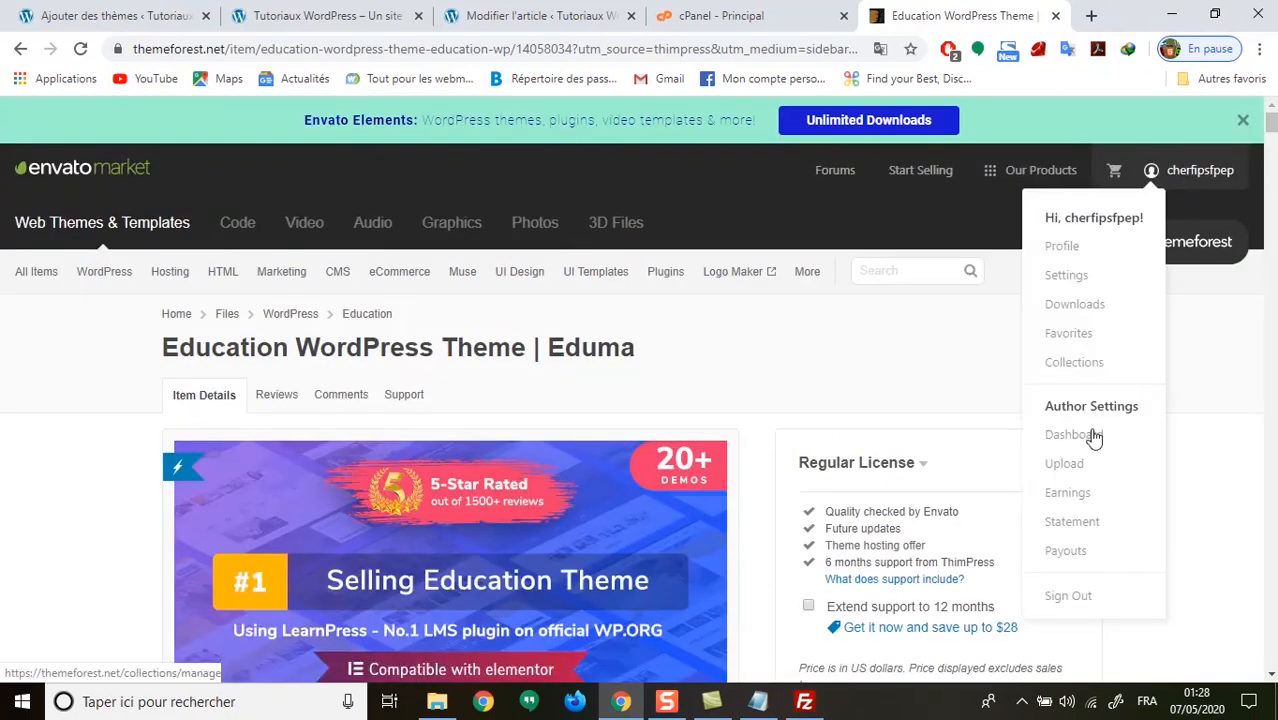
left_click(1066, 312)
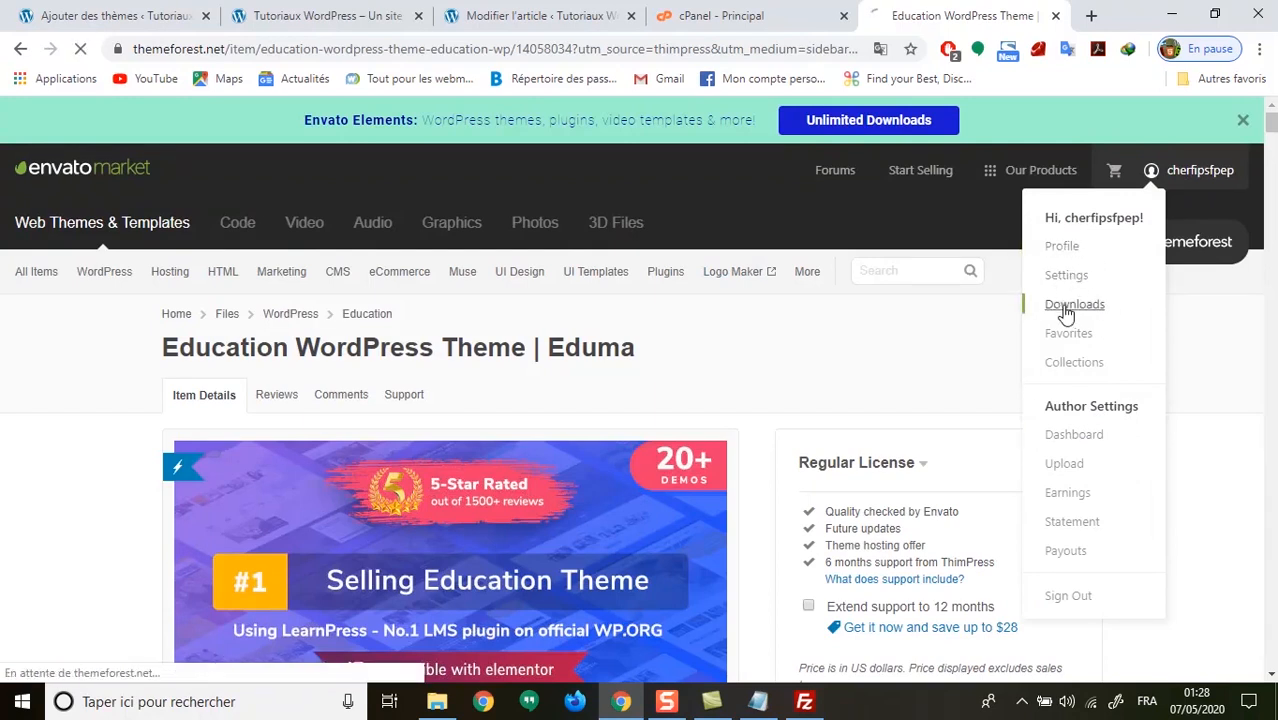
Examine the purchased themes in the account's downloads: ListingPro, WoodMart, Classima and Porto.
scroll(417, 522, "down", 4)
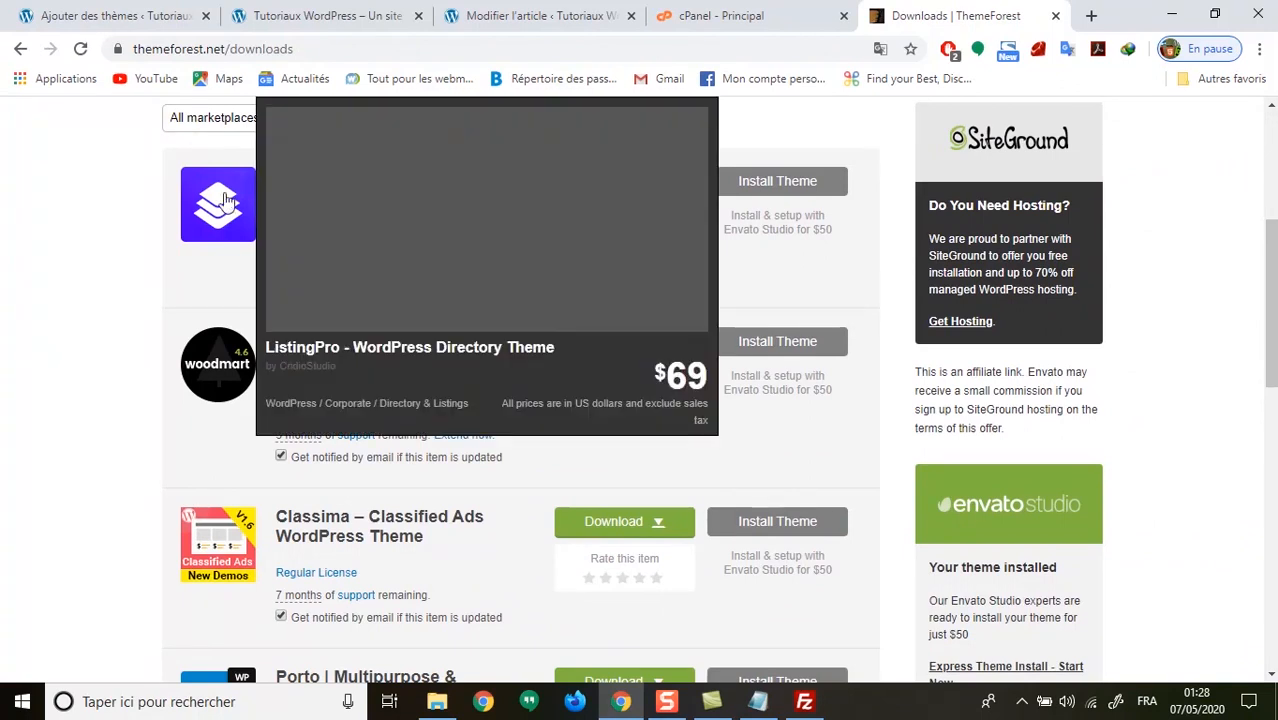
scroll(265, 479, "down", 2)
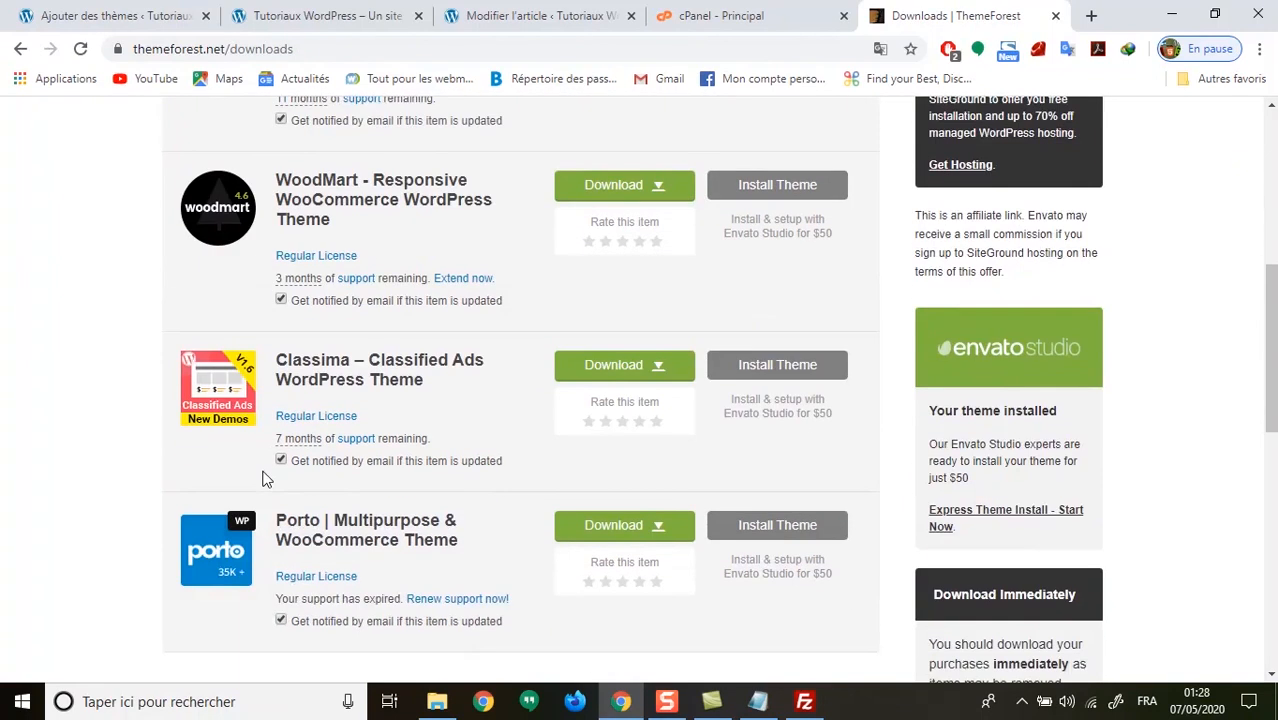
scroll(288, 500, "up", 1)
scroll(292, 440, "up", 1)
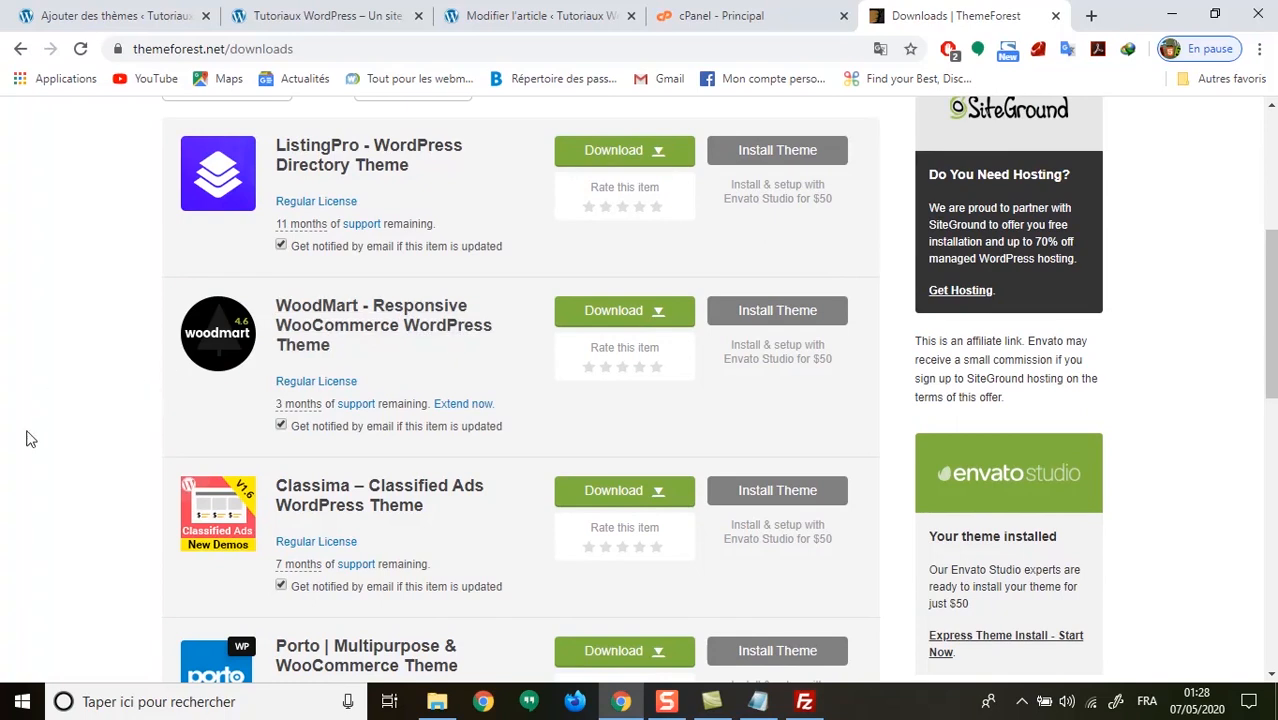
scroll(140, 560, "down", 1)
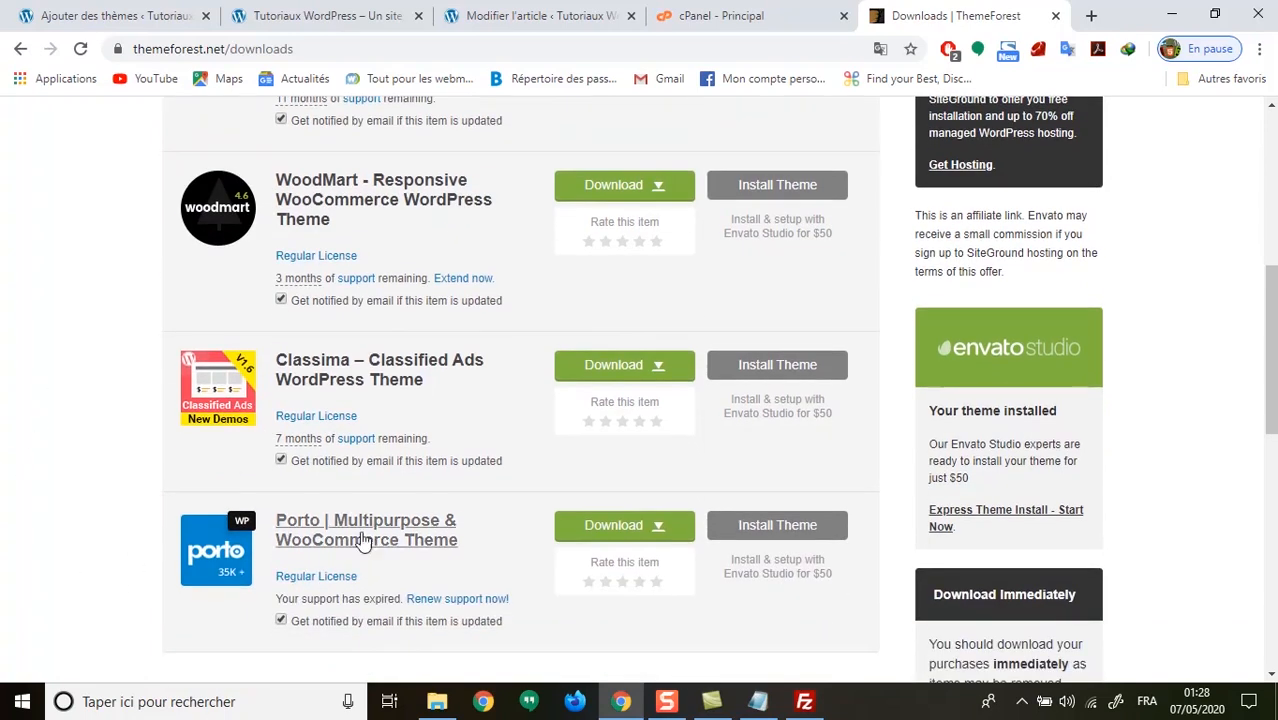
scroll(139, 505, "up", 1)
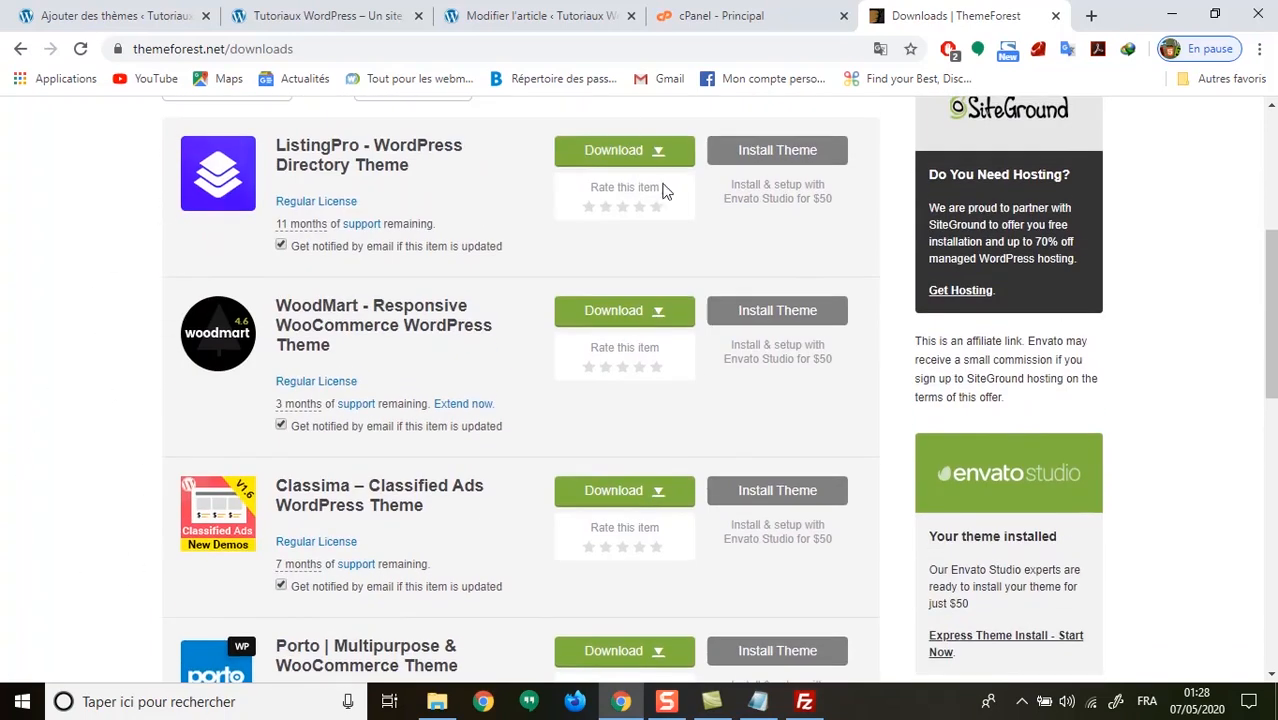
Try to download all files and documentation for the purchased ListingPro theme.
left_click(606, 160)
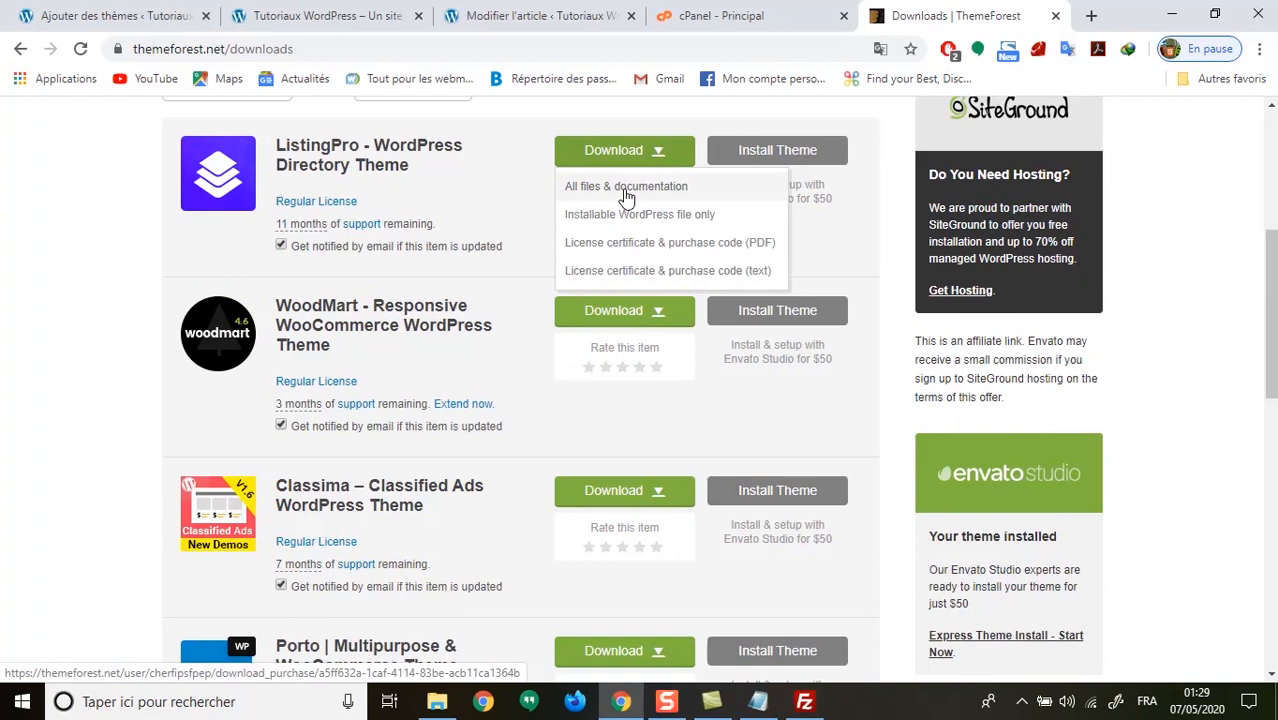
left_click(626, 190)
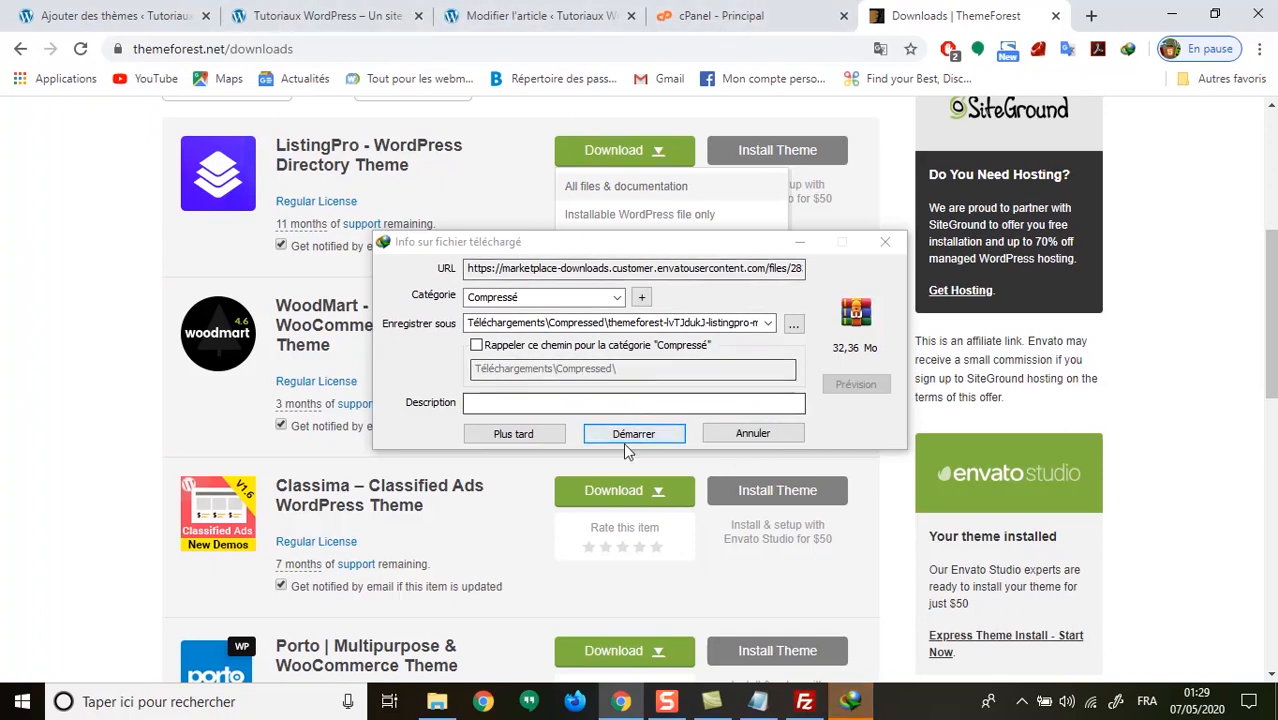
left_click(752, 433)
Start a theme upload back in WordPress and browse for its file in G: (E:)\developpement web\logiciels web\wordpress\themes.
left_click(305, 16)
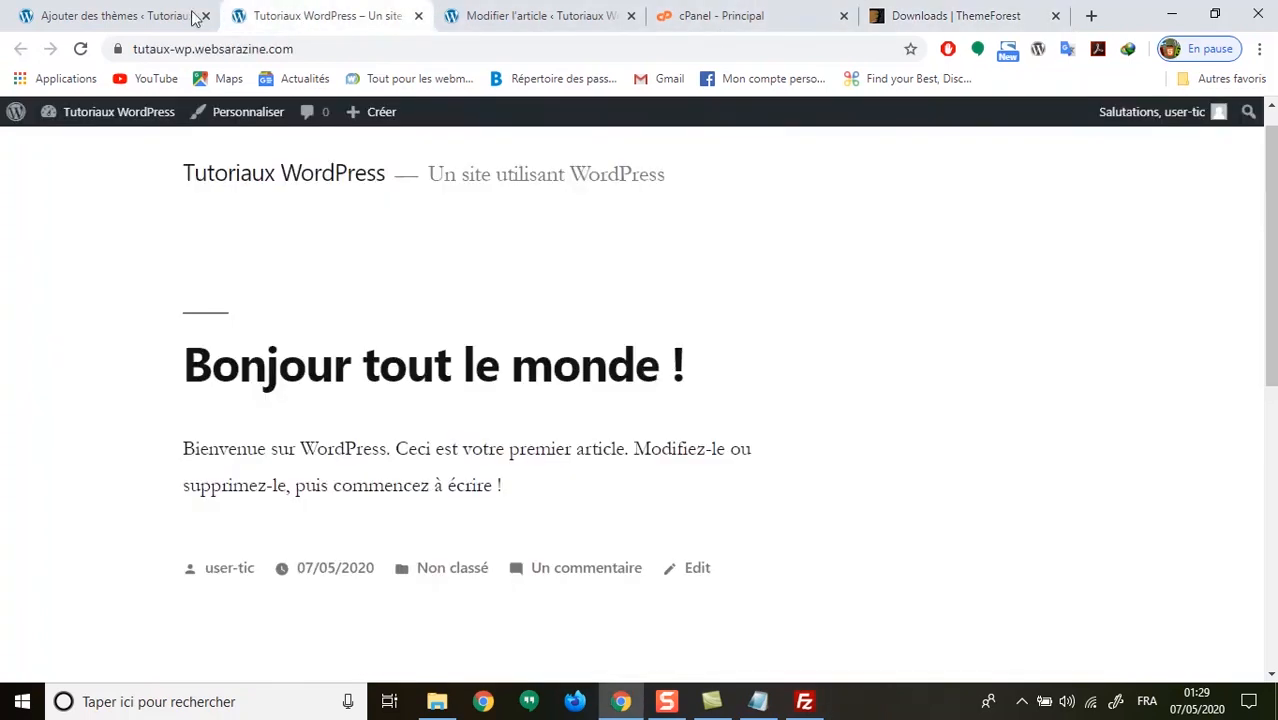
left_click(157, 17)
left_click(430, 162)
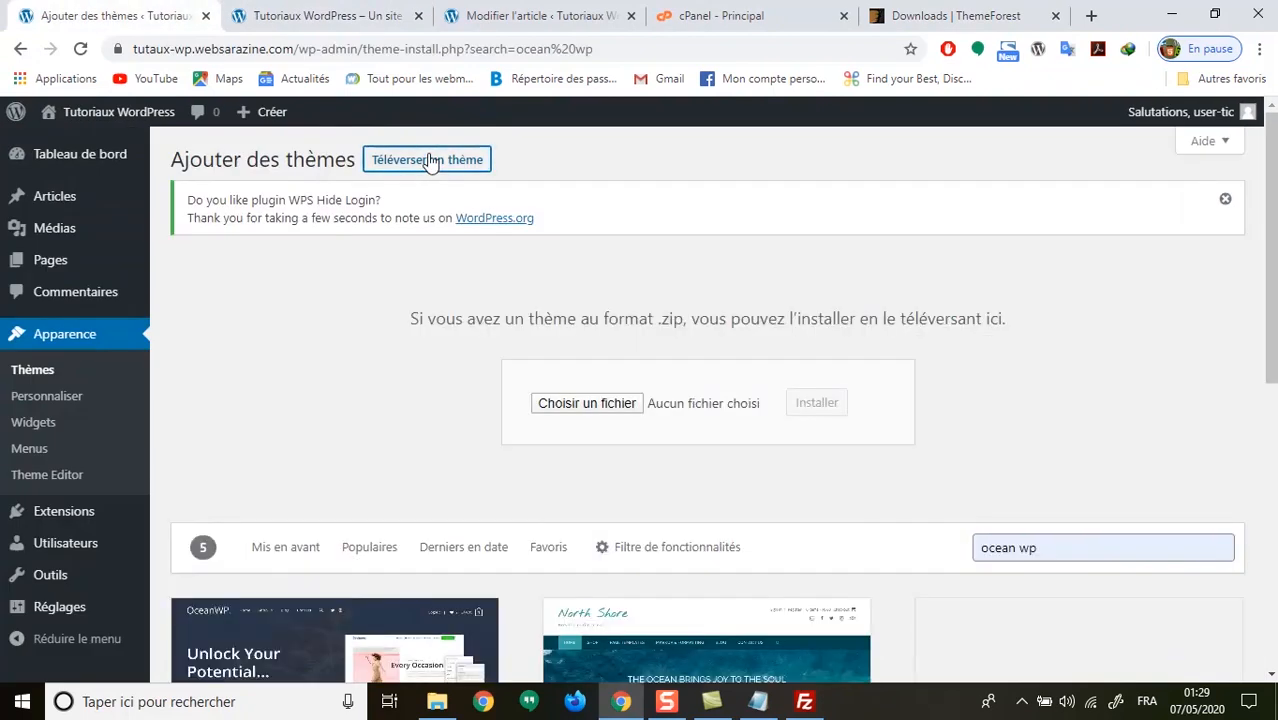
left_click(579, 410)
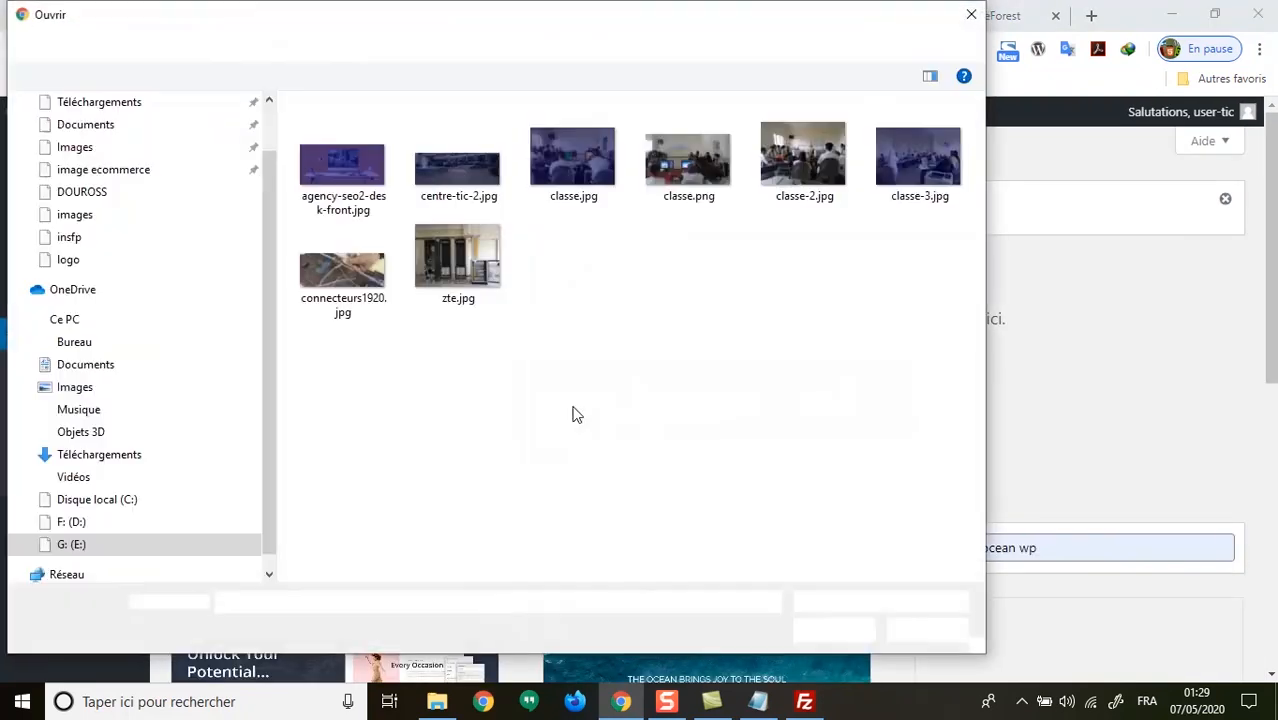
left_click(297, 45)
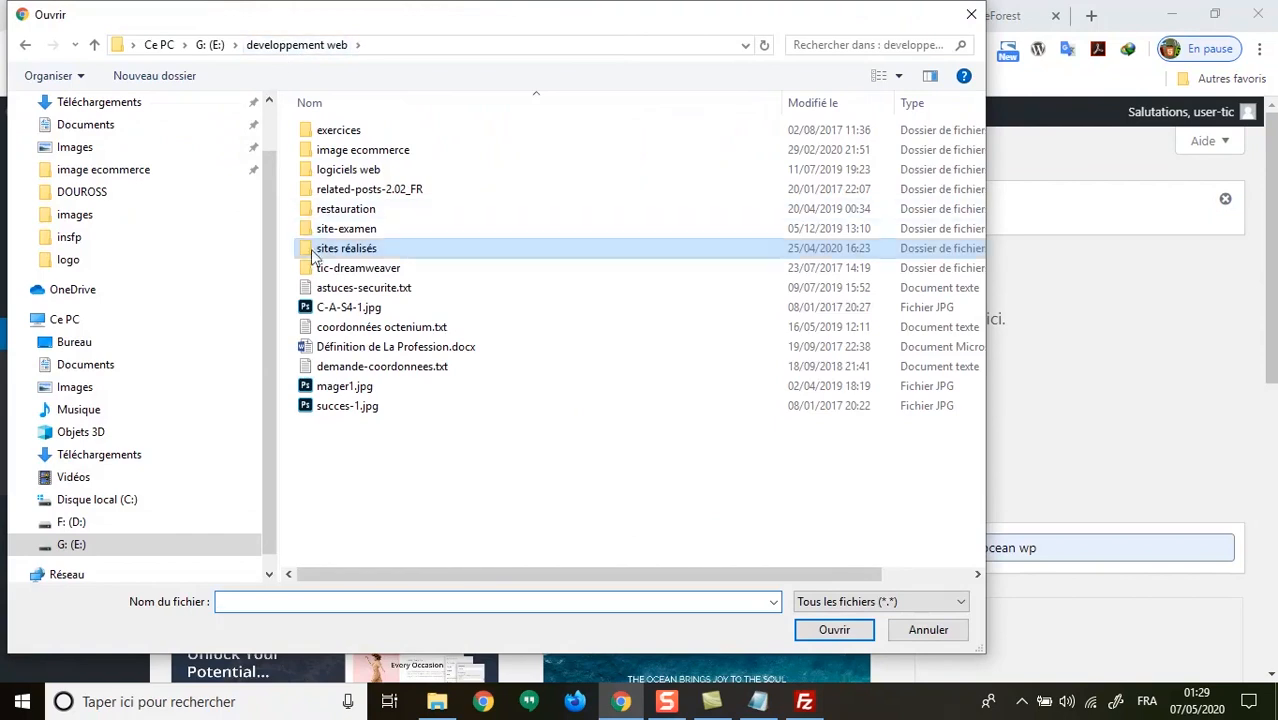
double_click(337, 171)
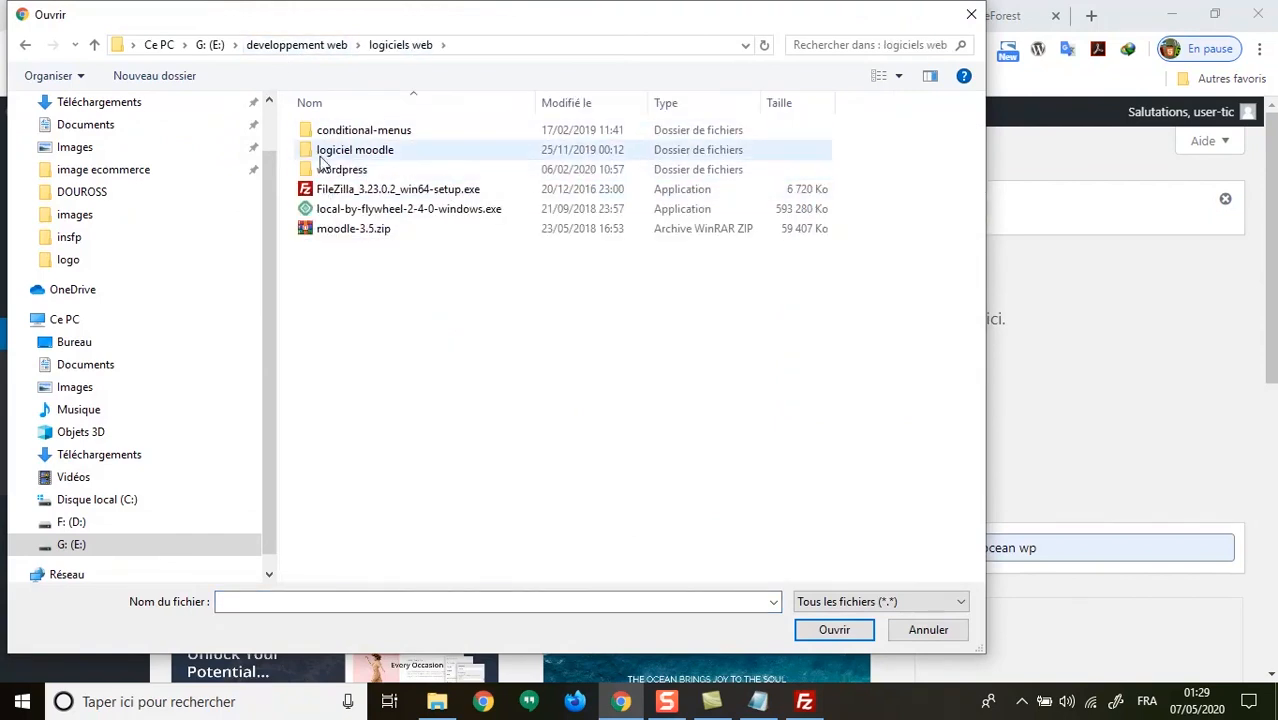
double_click(336, 171)
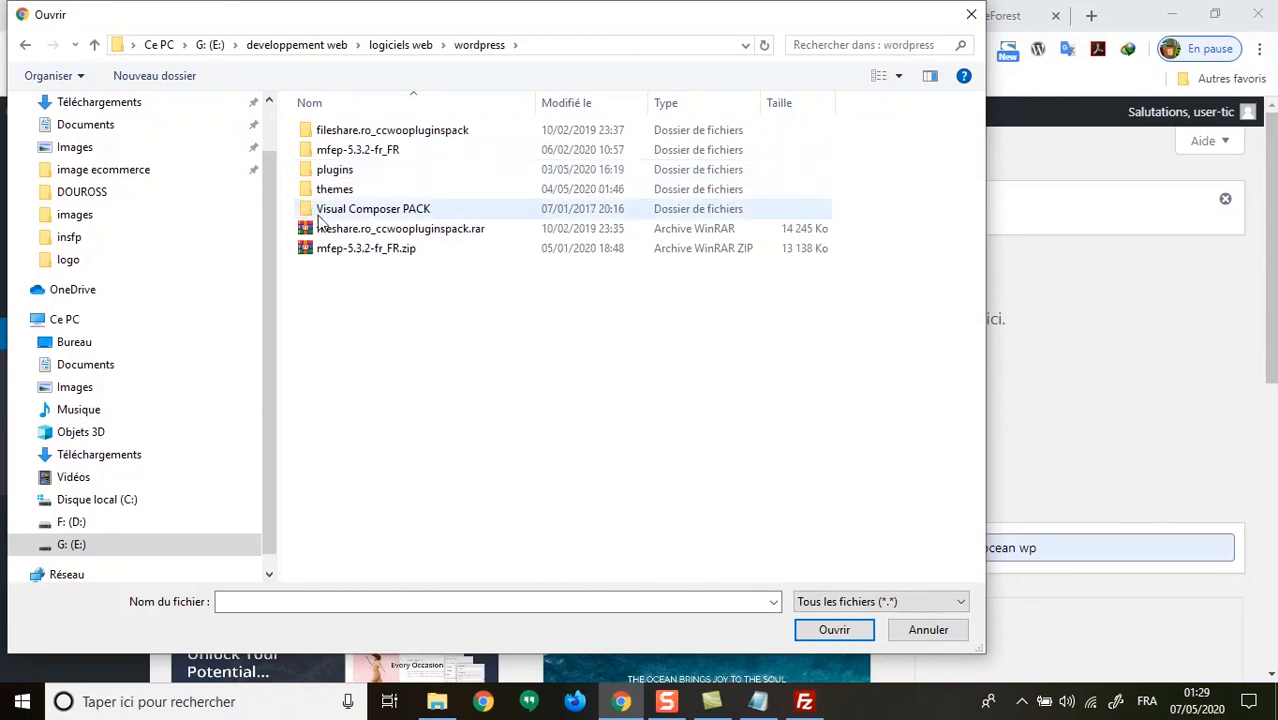
double_click(322, 189)
Choose edubin.zip from the edubin-package folder inside edubin-v5.0.0 as the theme file for upload.
scroll(385, 363, "down", 1)
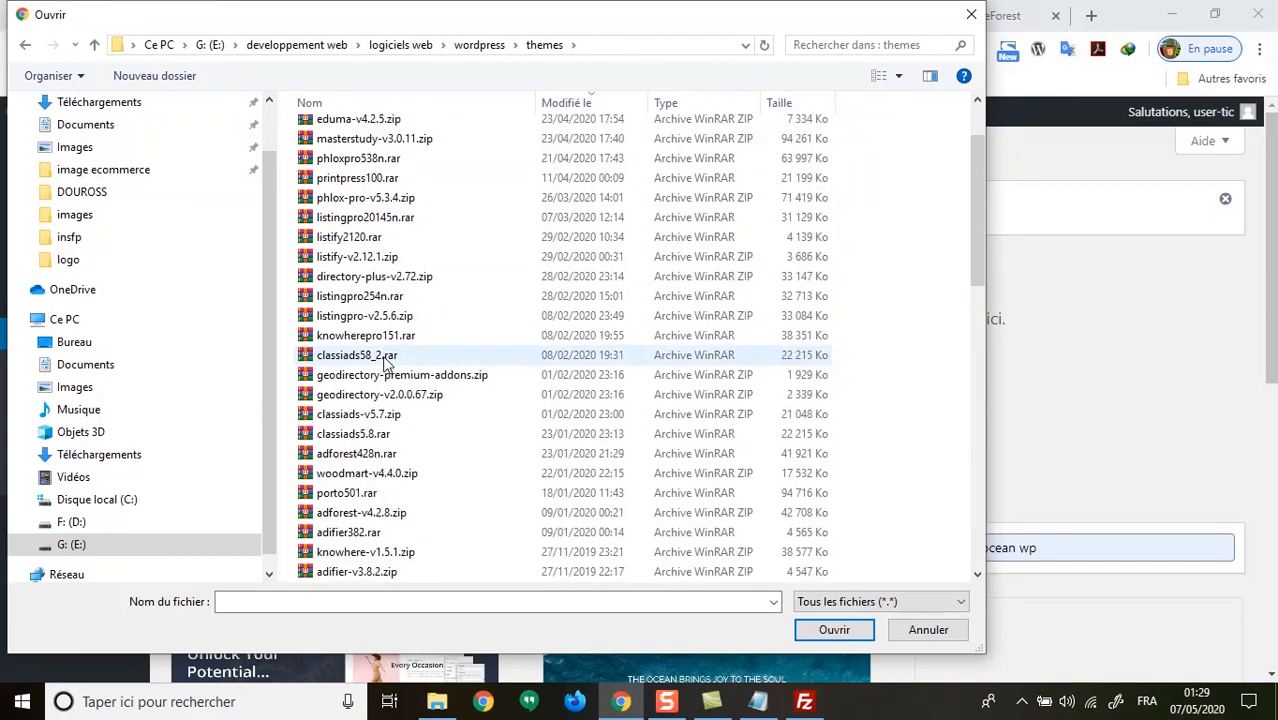
scroll(385, 363, "down", 8)
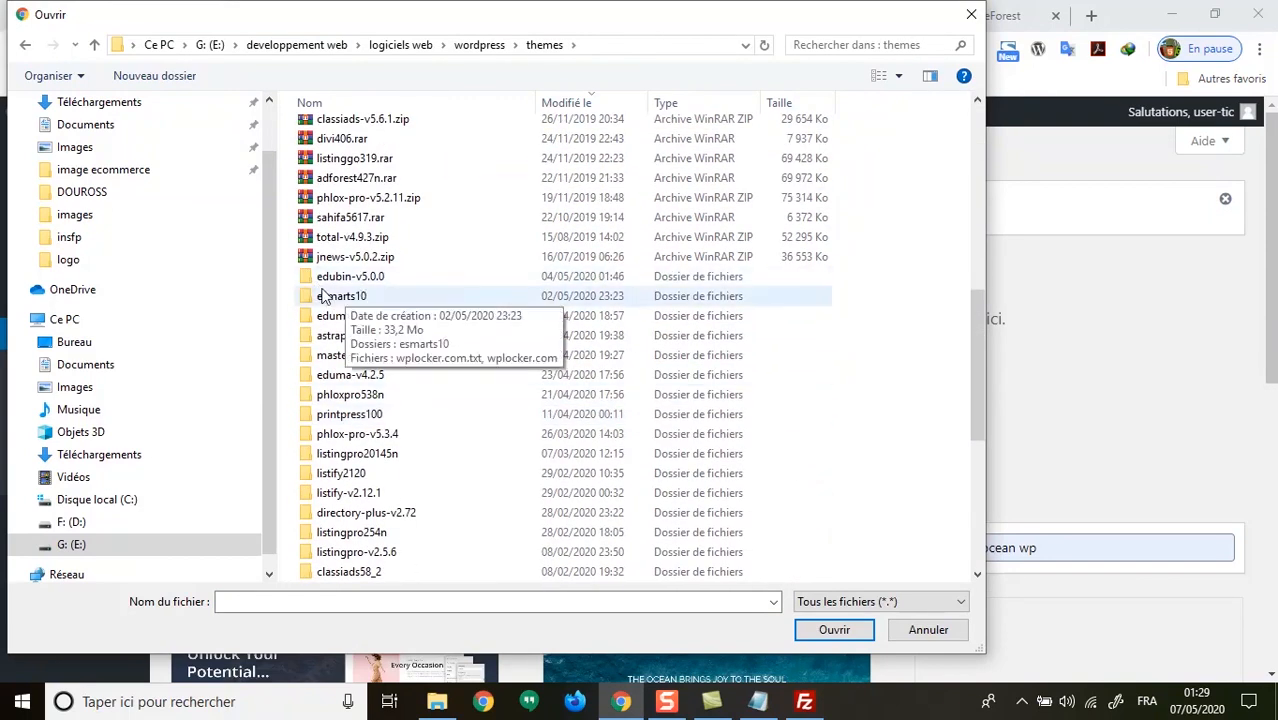
double_click(322, 277)
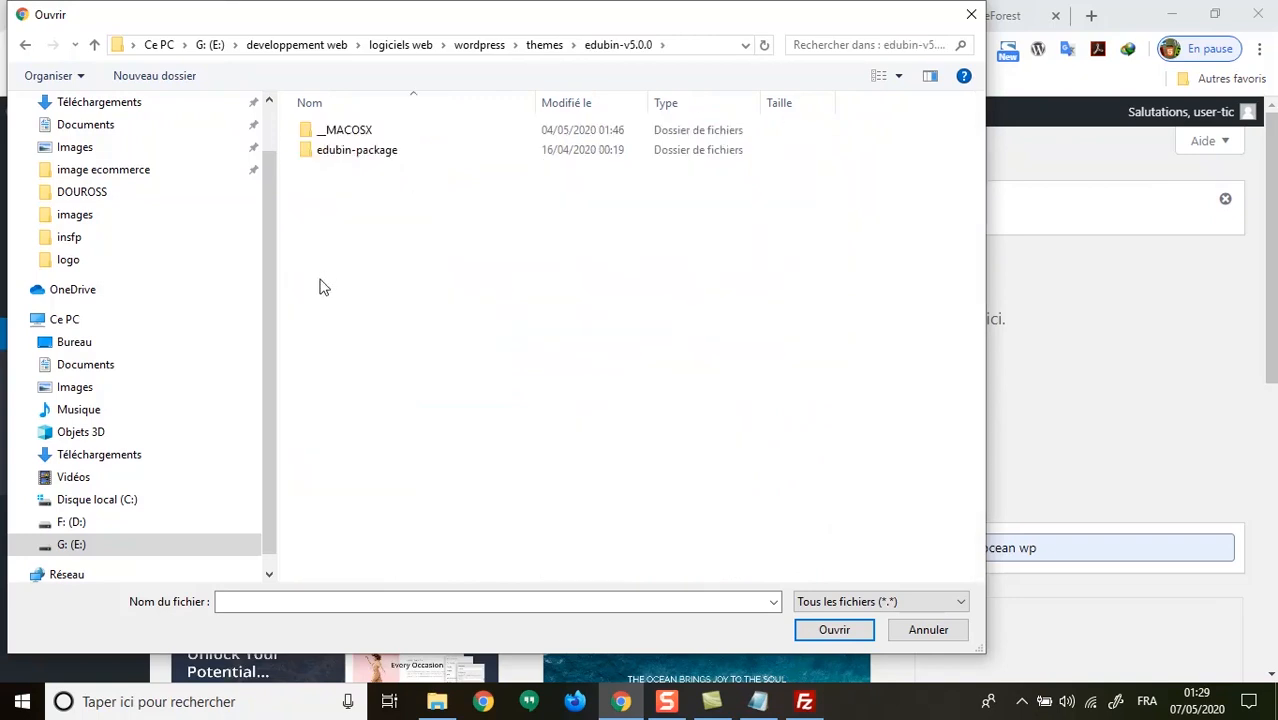
double_click(340, 160)
double_click(336, 189)
left_click(329, 174)
left_click(840, 634)
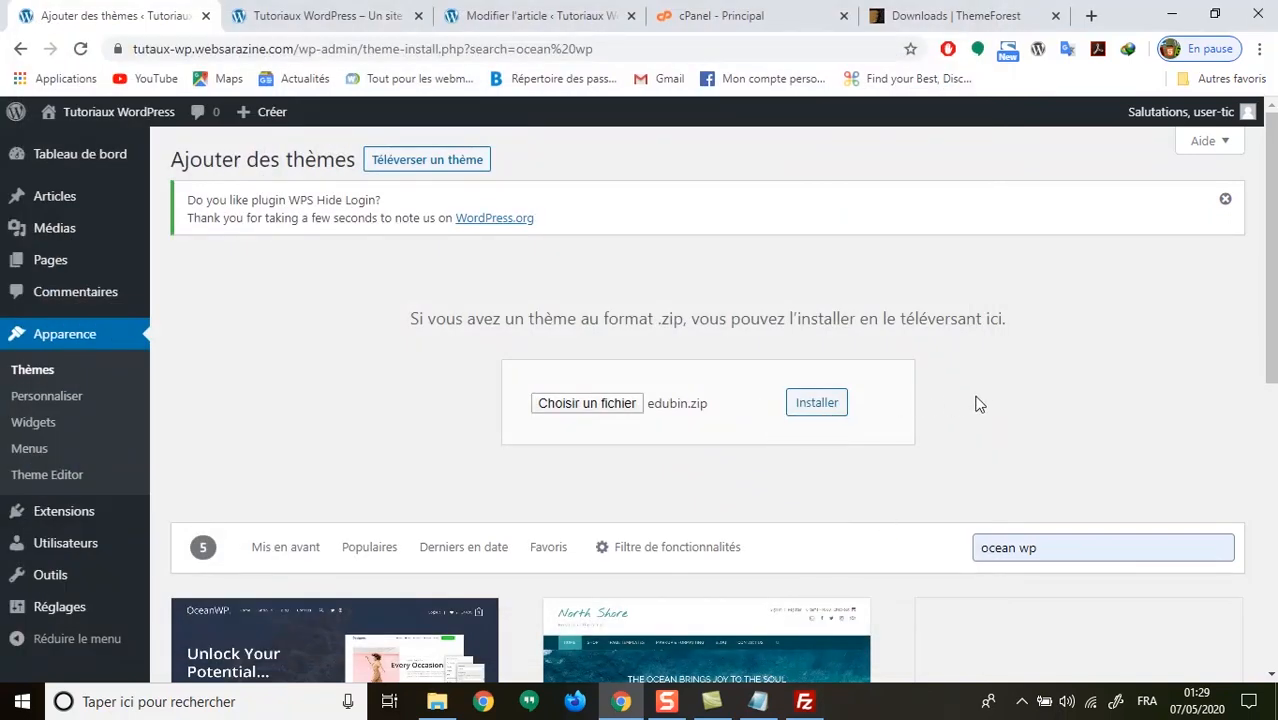
Install the free OceanWP theme from the ocean wp search results and activate it.
scroll(980, 394, "down", 2)
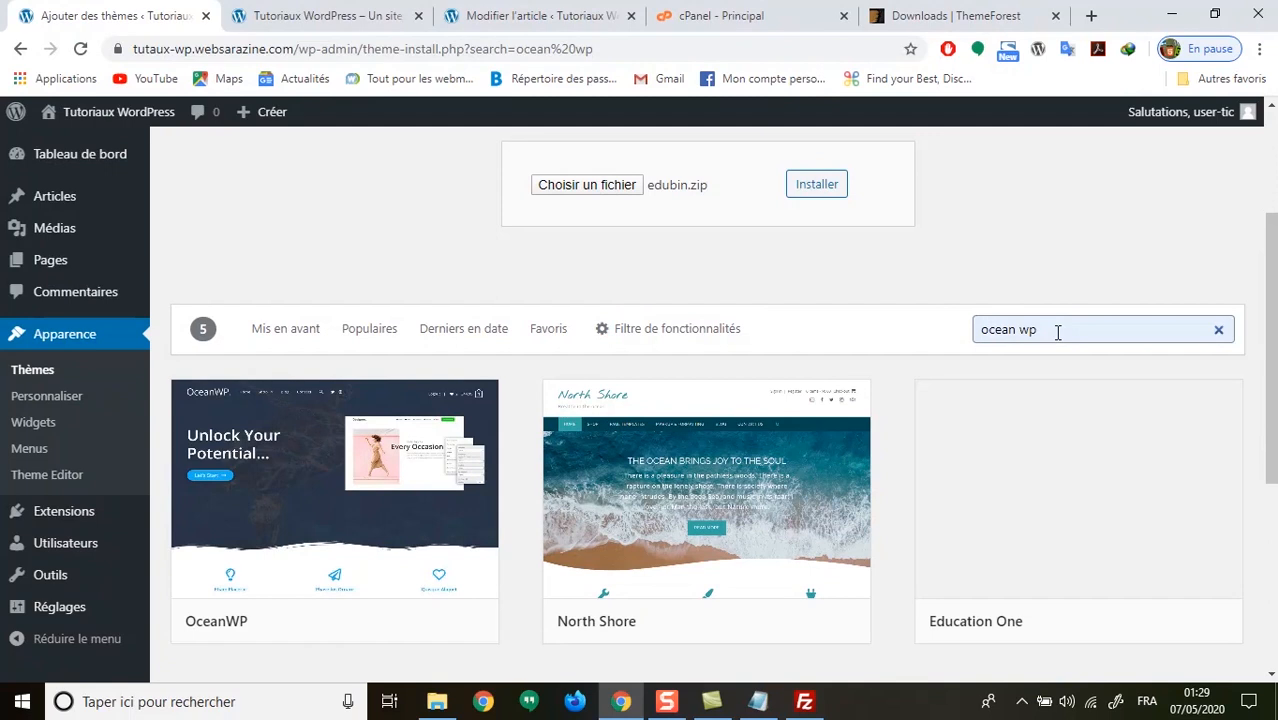
left_click_drag(1055, 331, 1003, 329)
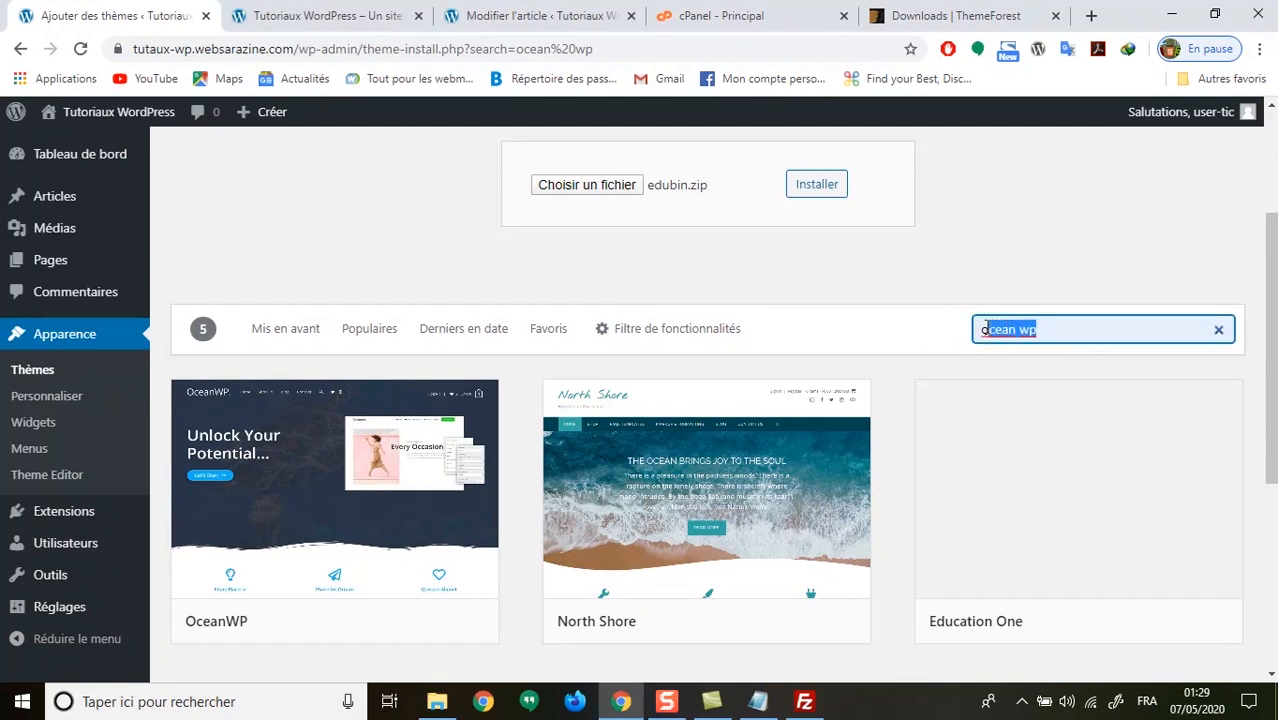
left_click(1097, 330)
mouse_move(363, 590)
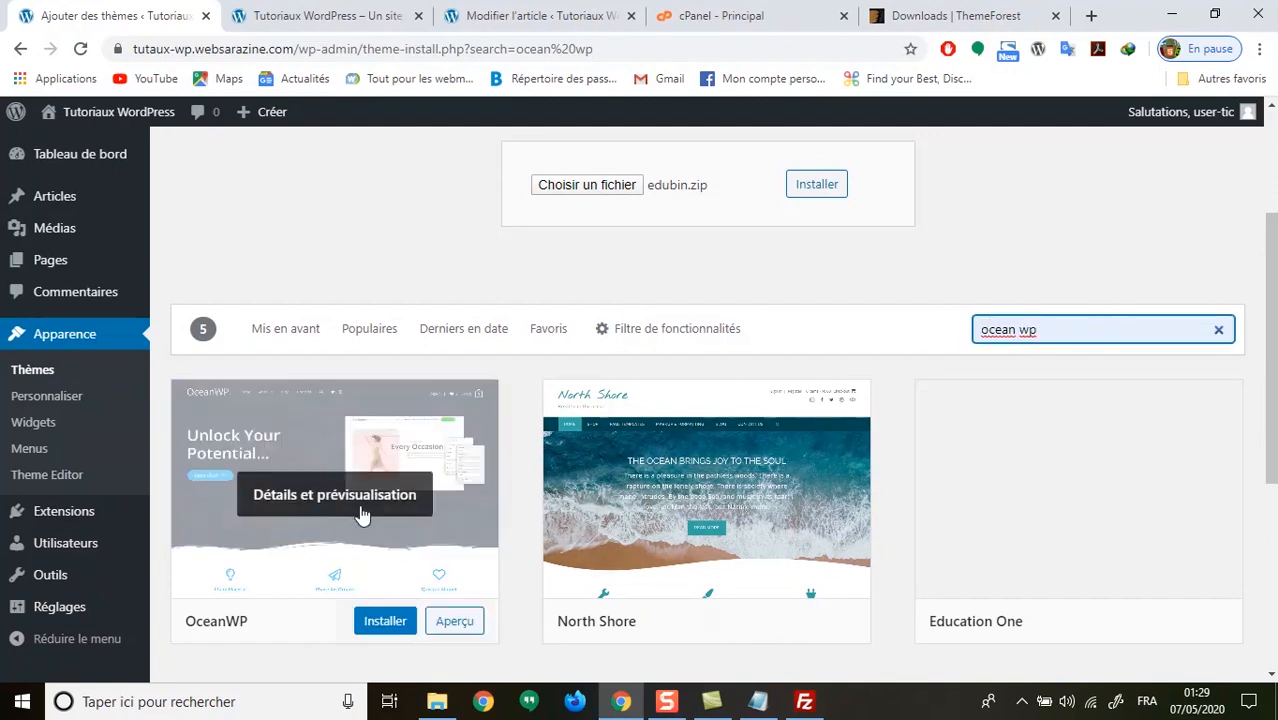
scroll(368, 543, "down", 1)
left_click(360, 530)
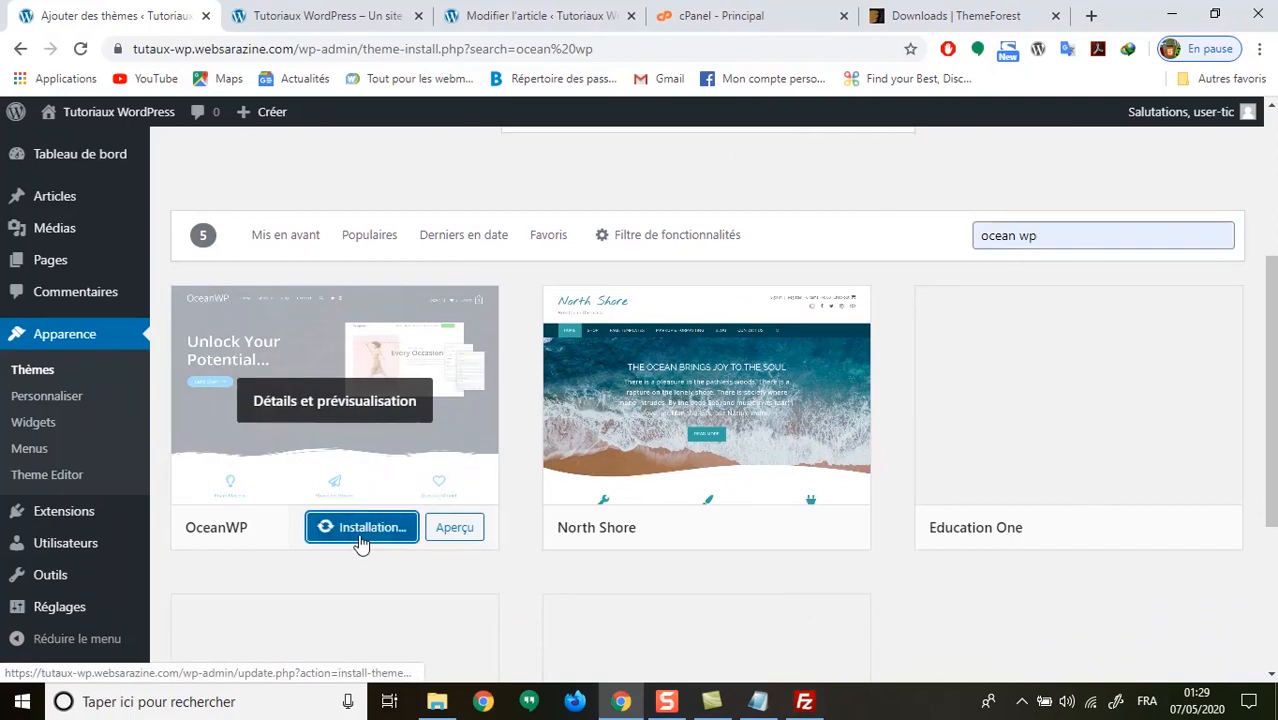
mouse_move(666, 701)
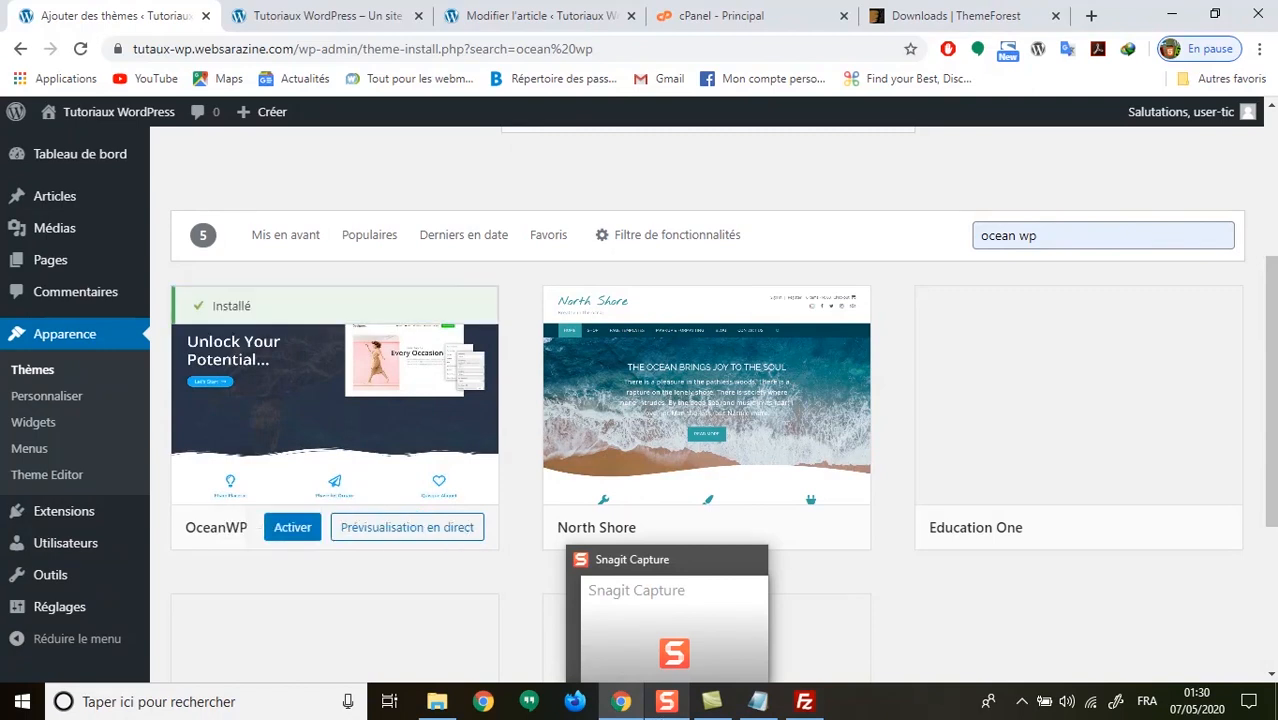
left_click(296, 530)
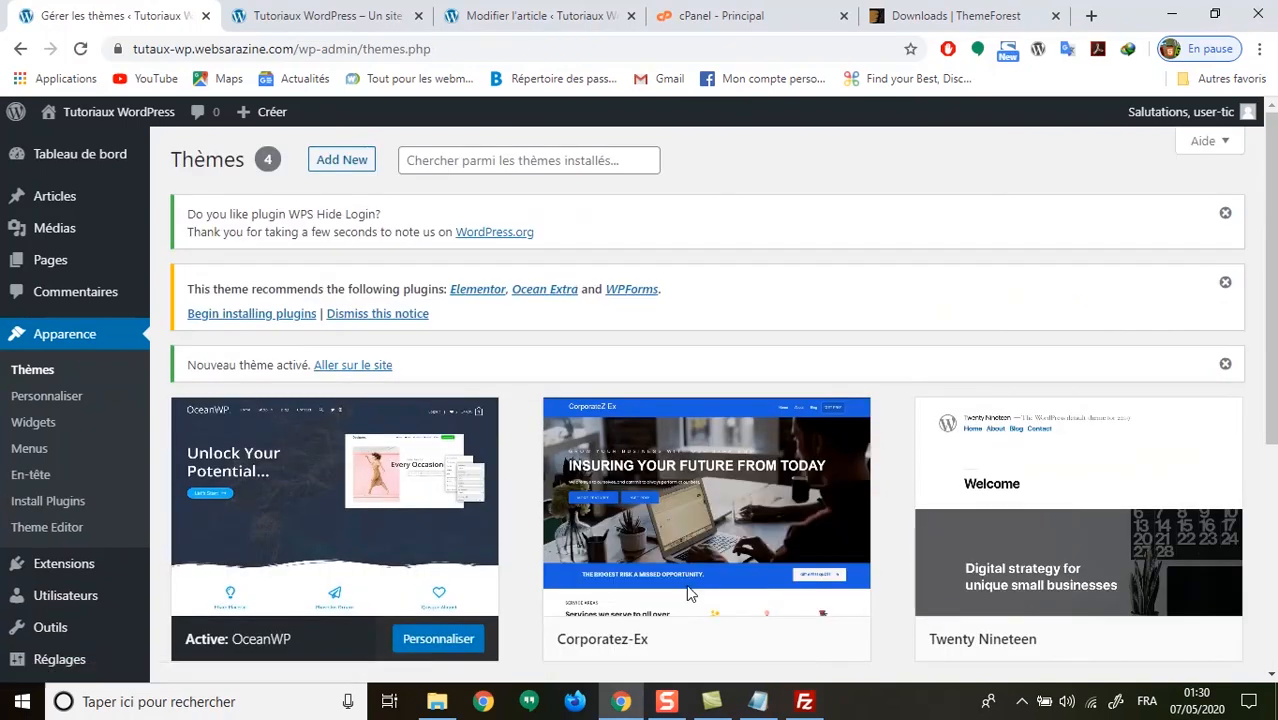
Delete the unused Corporatez-Ex theme from the installed themes.
scroll(400, 540, "down", 1)
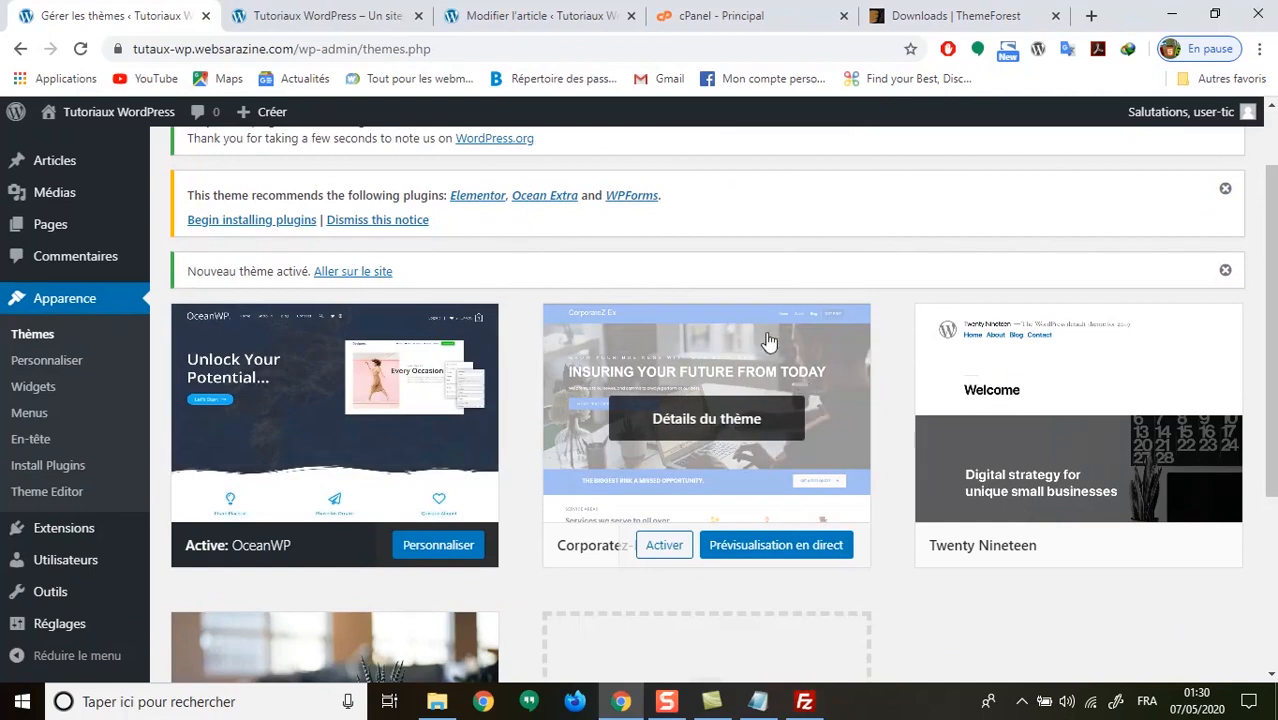
left_click(740, 416)
scroll(645, 597, "down", 1)
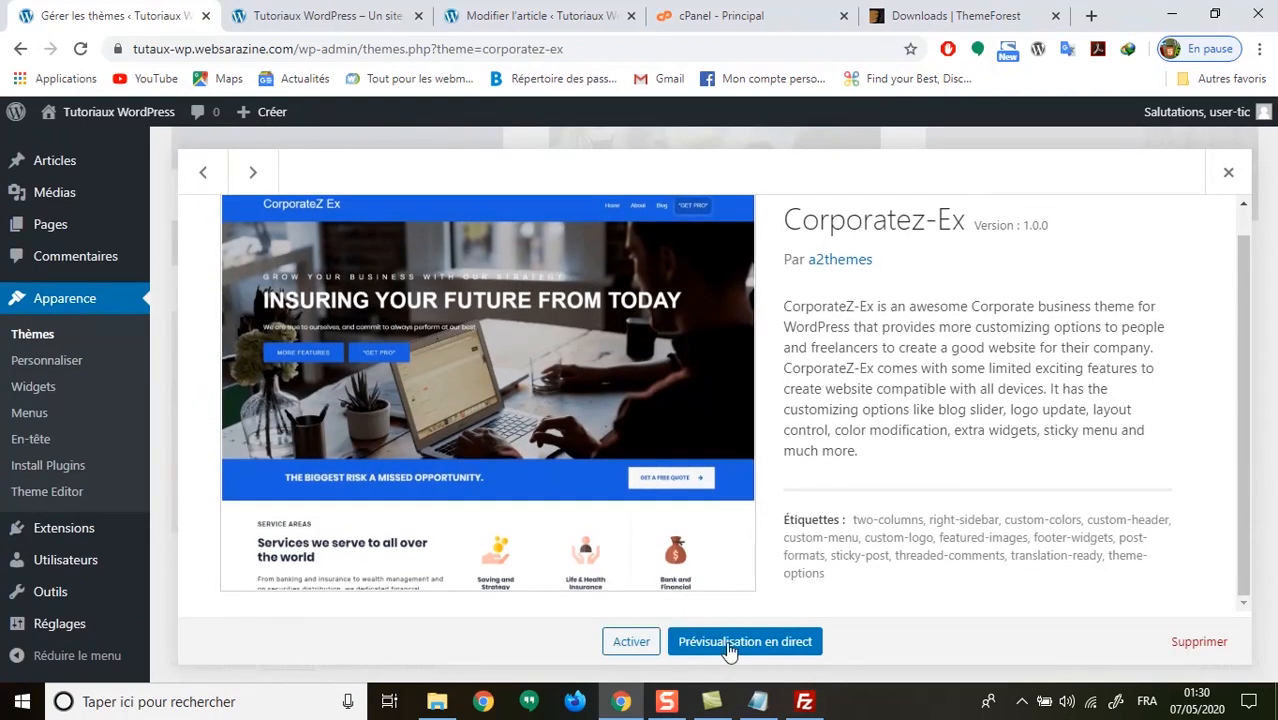
left_click(1195, 642)
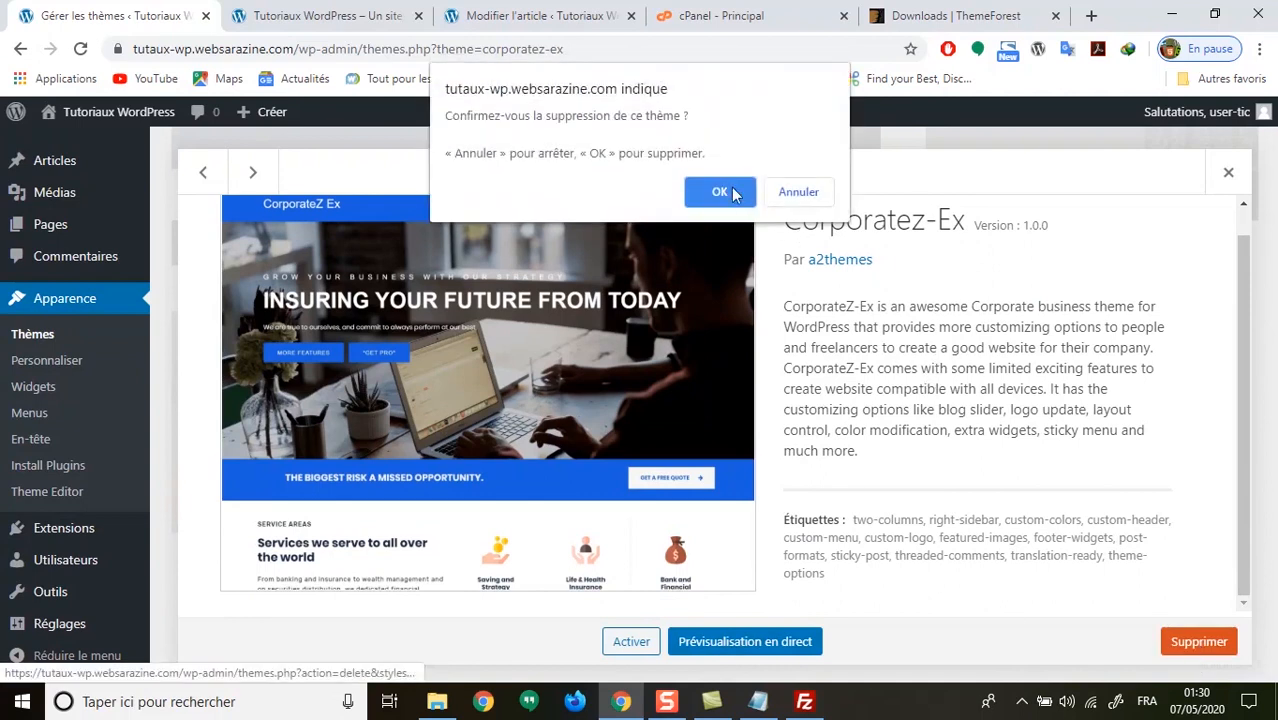
left_click(724, 191)
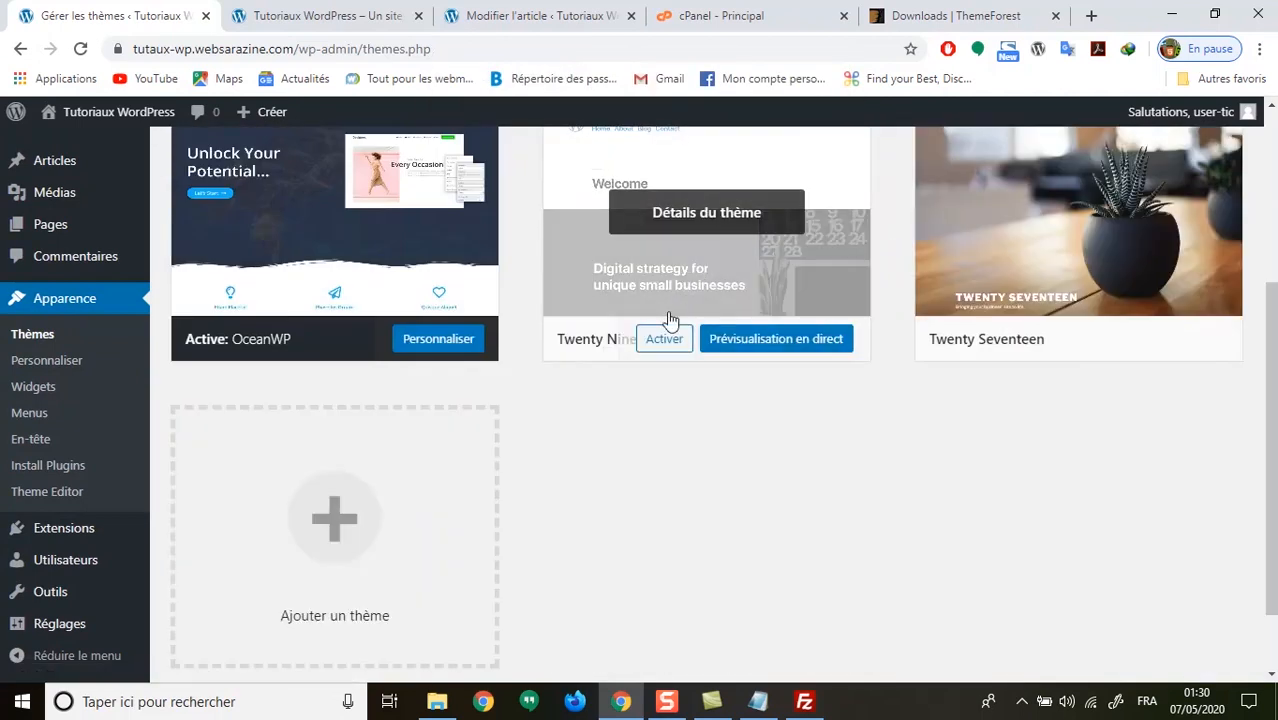
Delete the unused Twenty Nineteen theme from the installed themes.
left_click(706, 240)
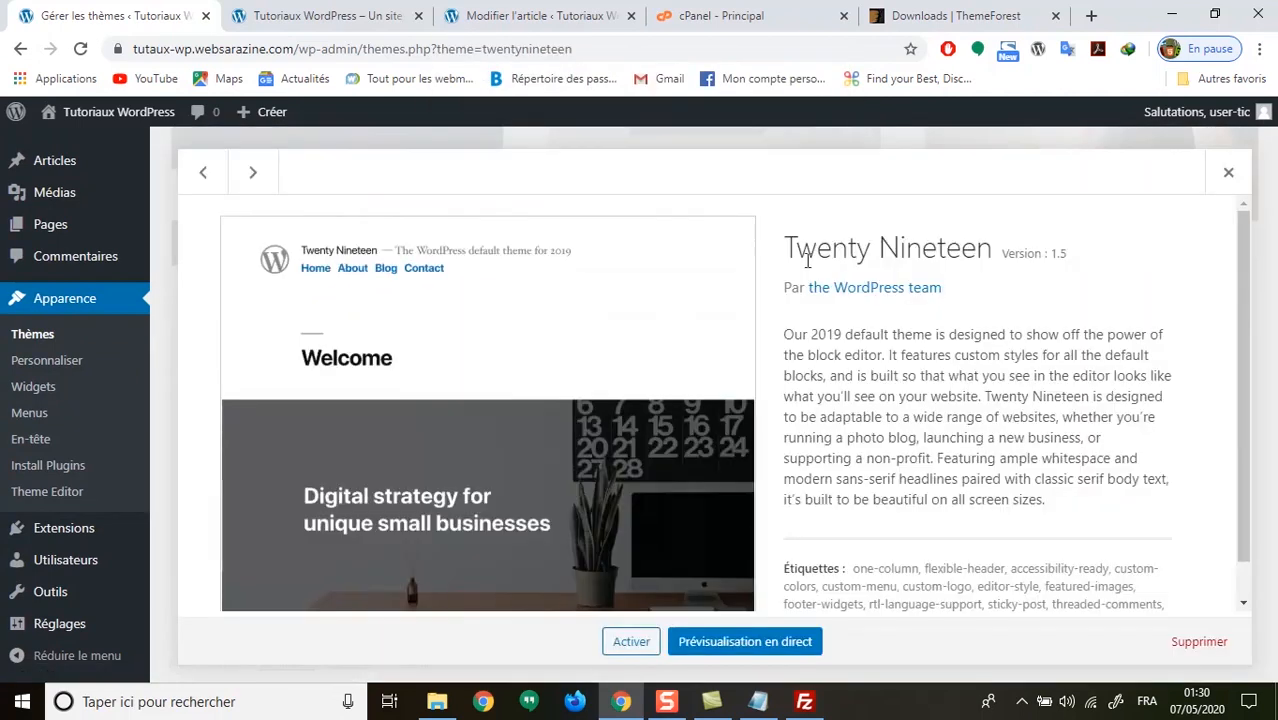
left_click(1203, 644)
left_click(698, 199)
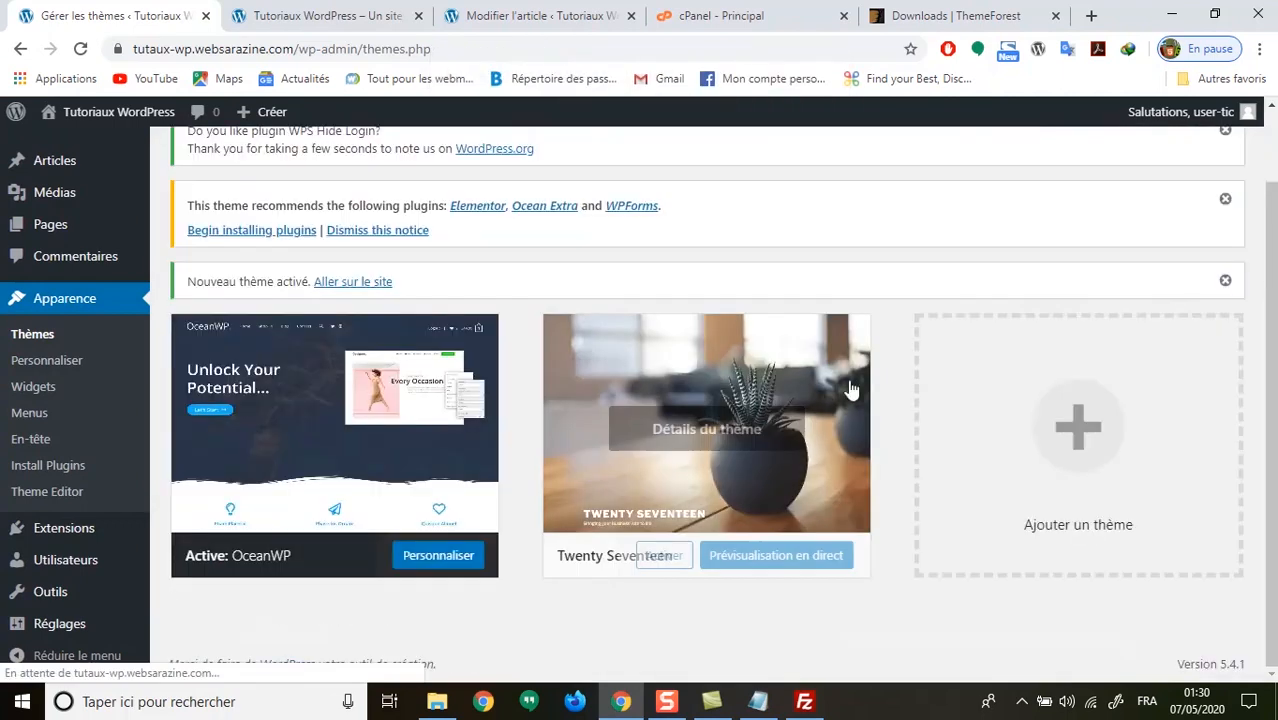
Delete the Twenty Seventeen theme so that OceanWP is the only installed theme.
left_click(781, 410)
left_click(1196, 643)
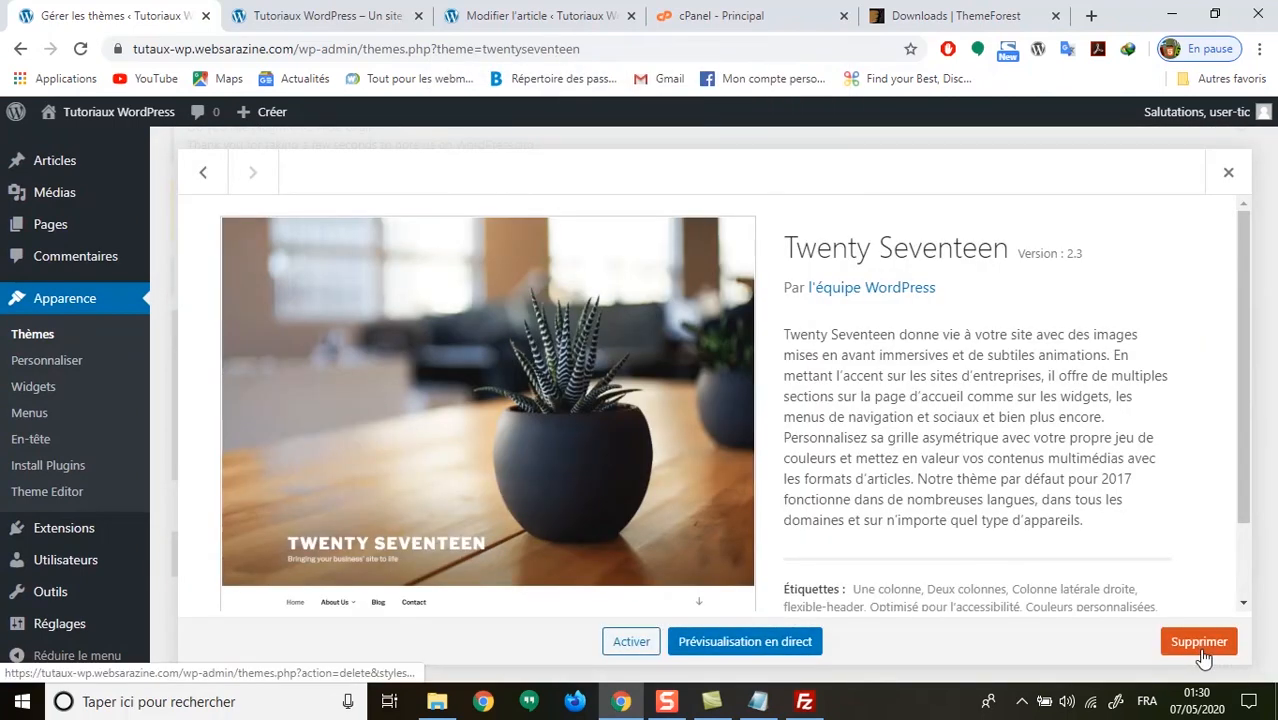
left_click(738, 195)
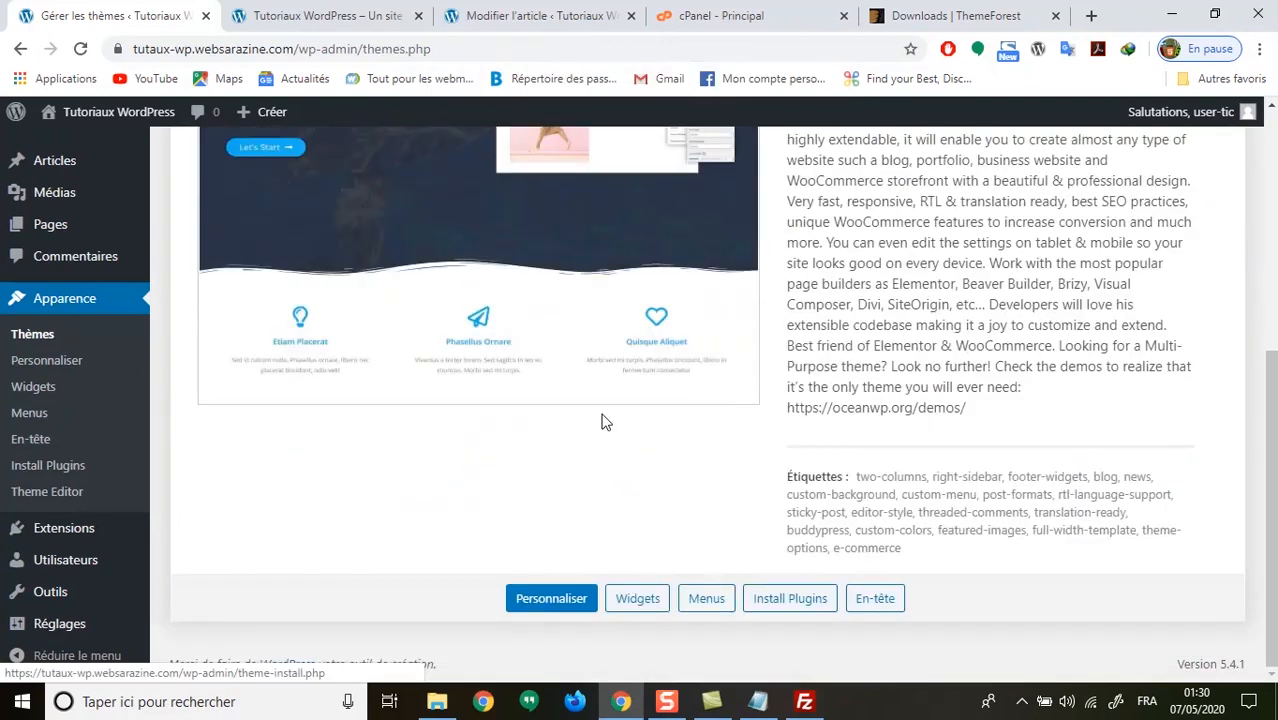
Reload the public Tutoriaux WordPress site and examine its home page under the OceanWP theme.
scroll(500, 345, "up", 3)
scroll(512, 363, "up", 2)
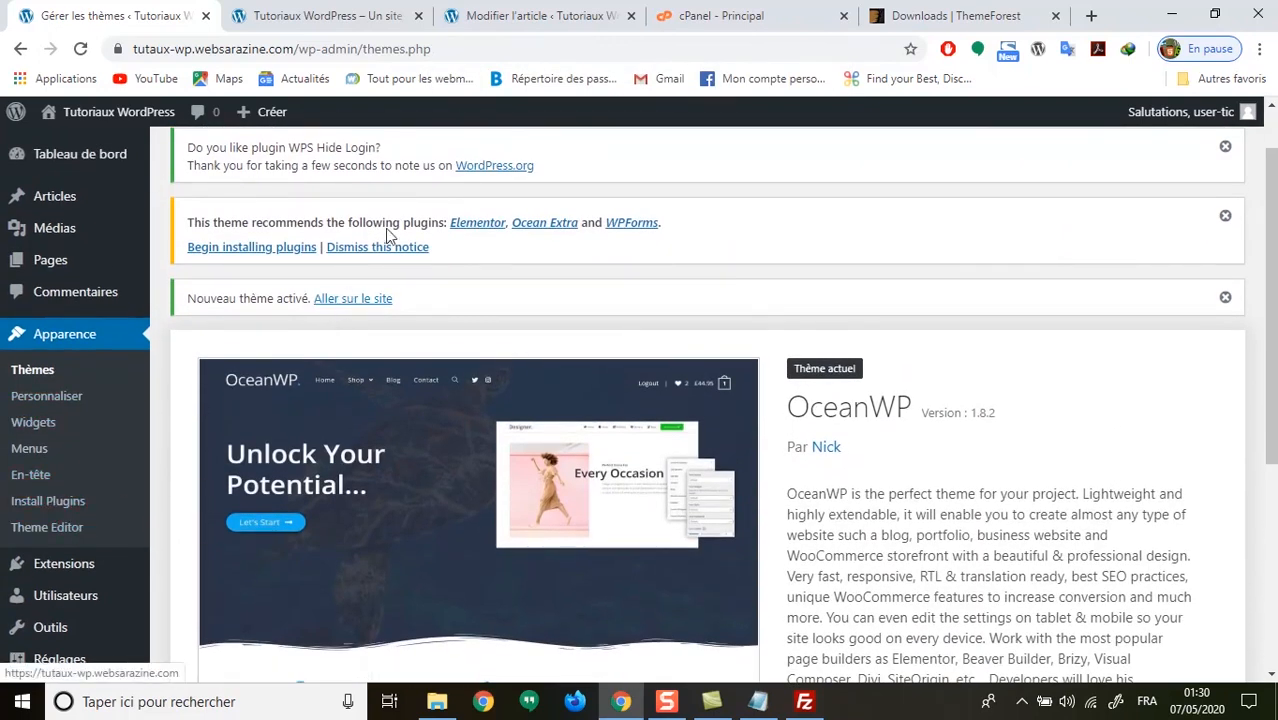
left_click(320, 16)
left_click(84, 48)
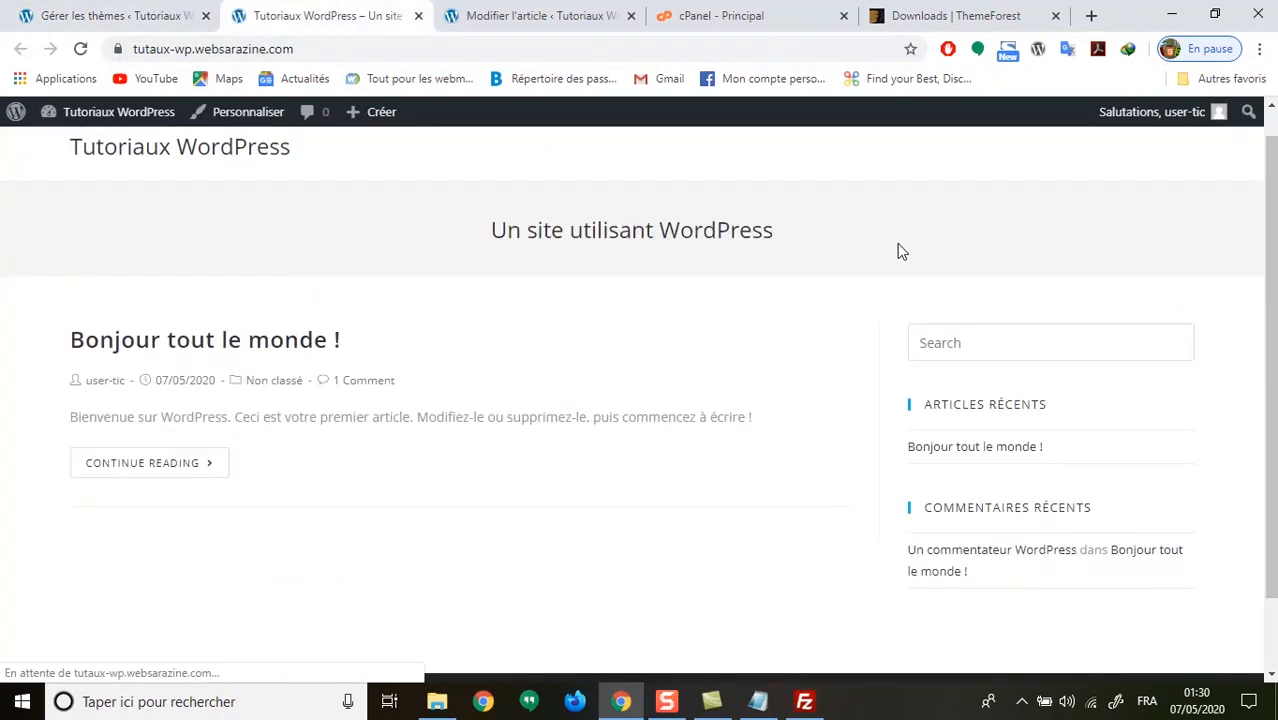
scroll(870, 245, "up", 1)
scroll(845, 252, "down", 1)
scroll(850, 288, "up", 1)
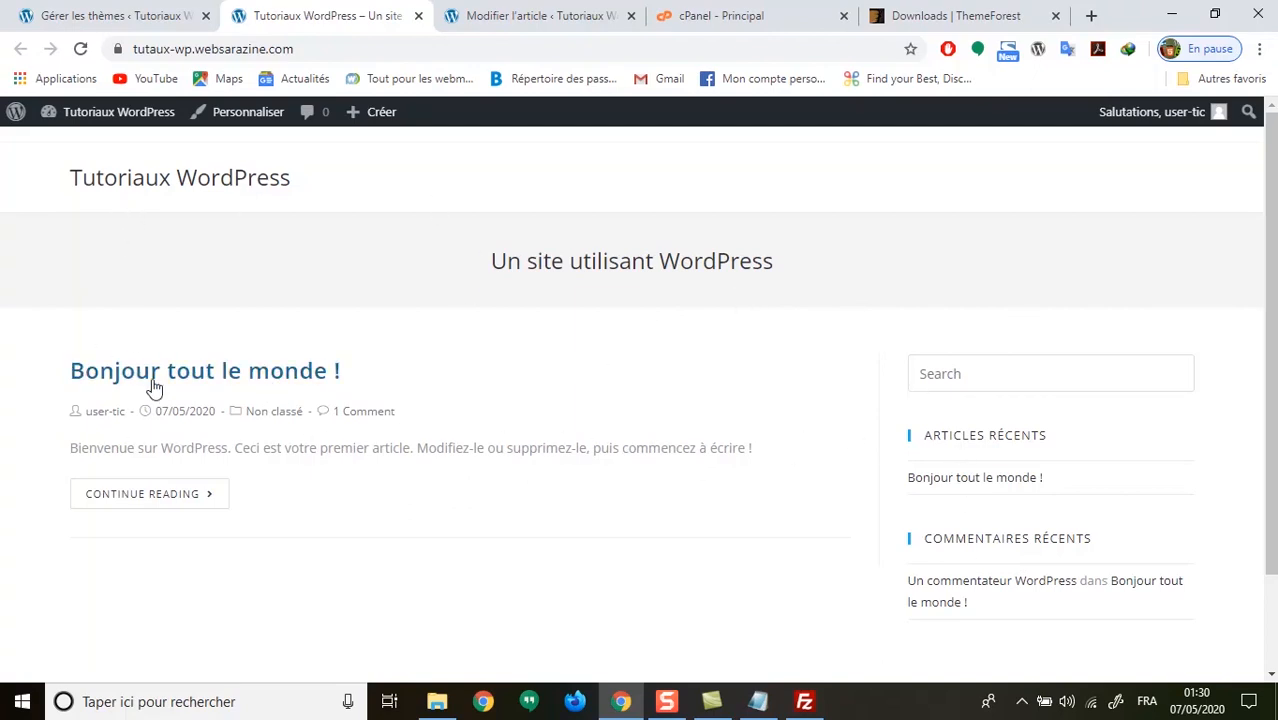
Return to the theme administration and open the list of plugins that OceanWP recommends installing.
left_click(136, 15)
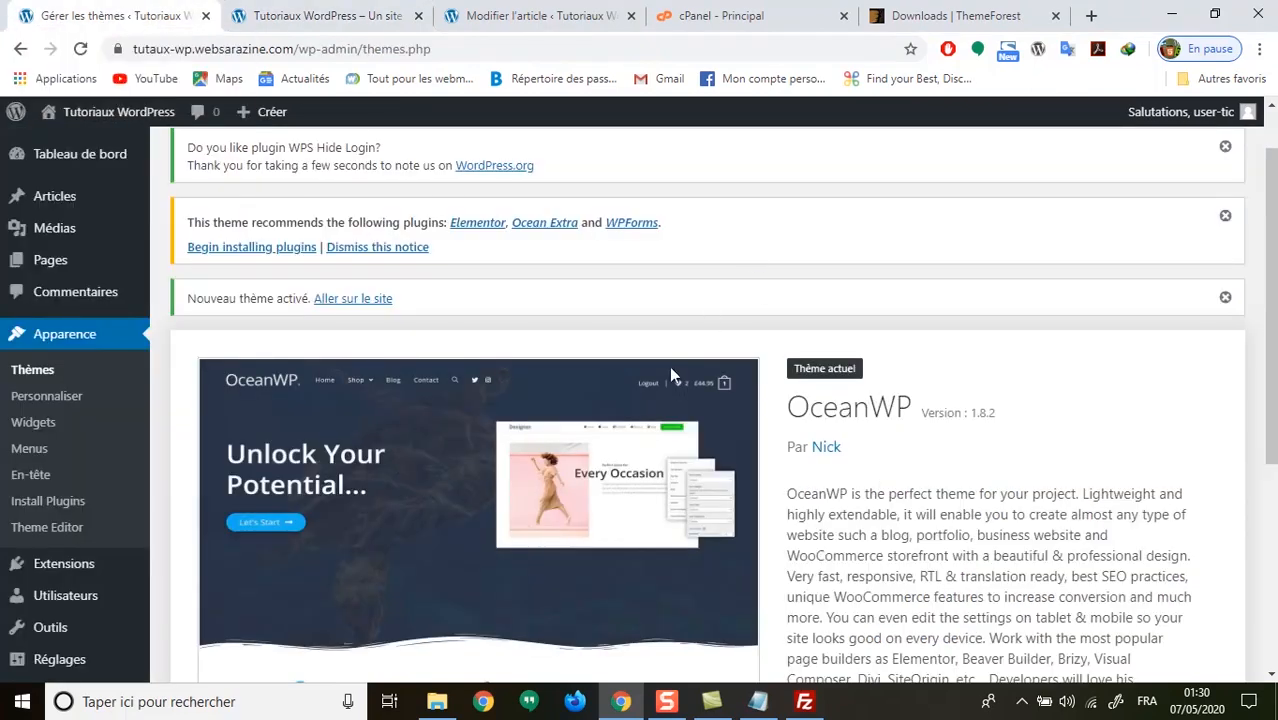
scroll(560, 440, "down", 2)
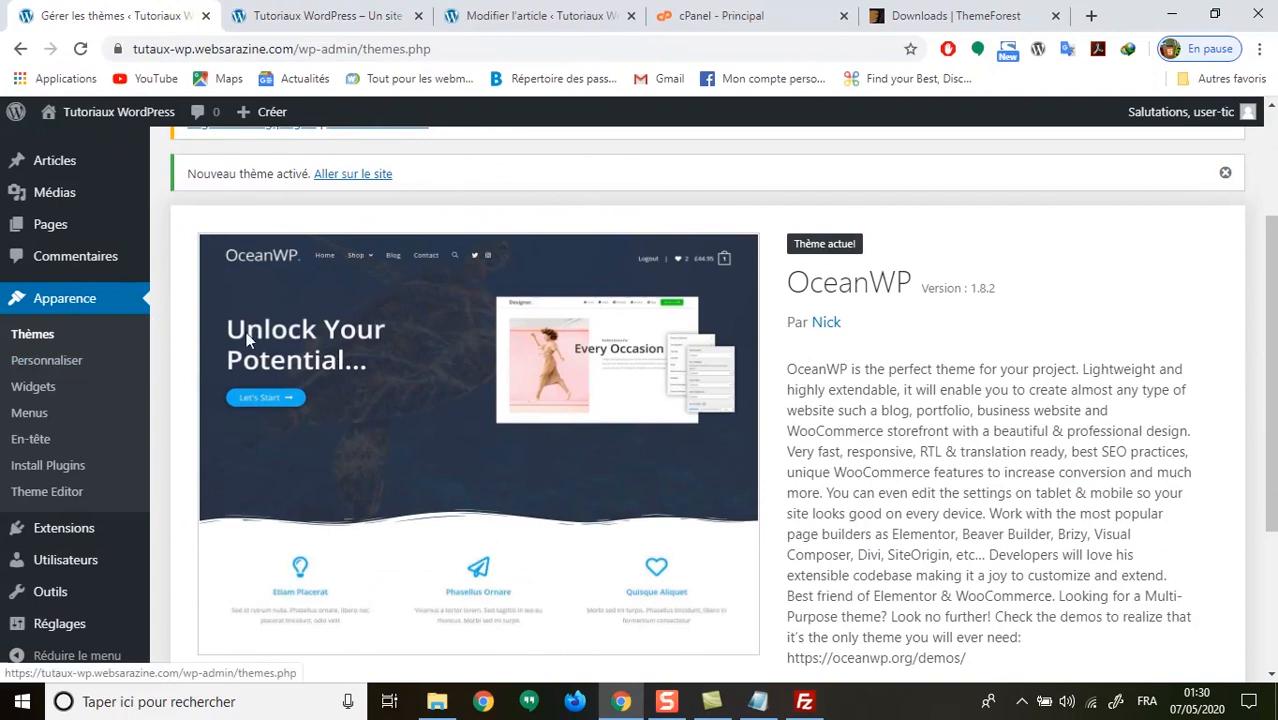
scroll(68, 485, "down", 1)
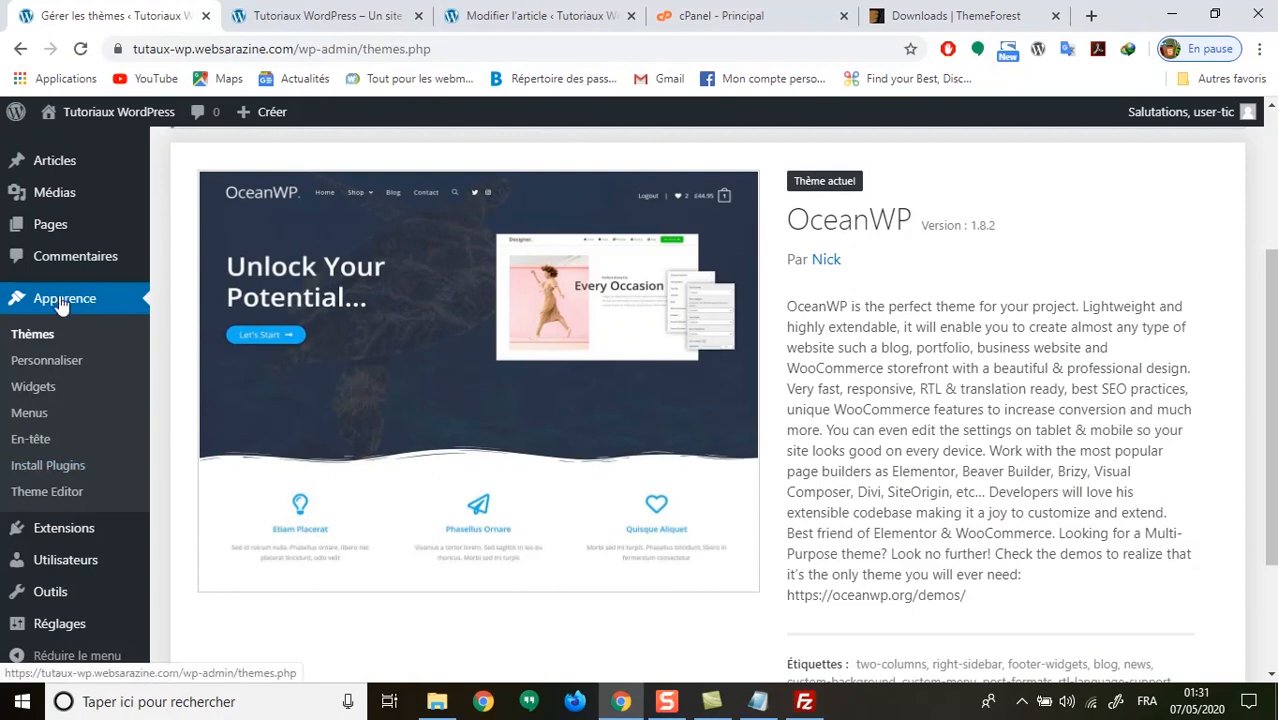
left_click(40, 466)
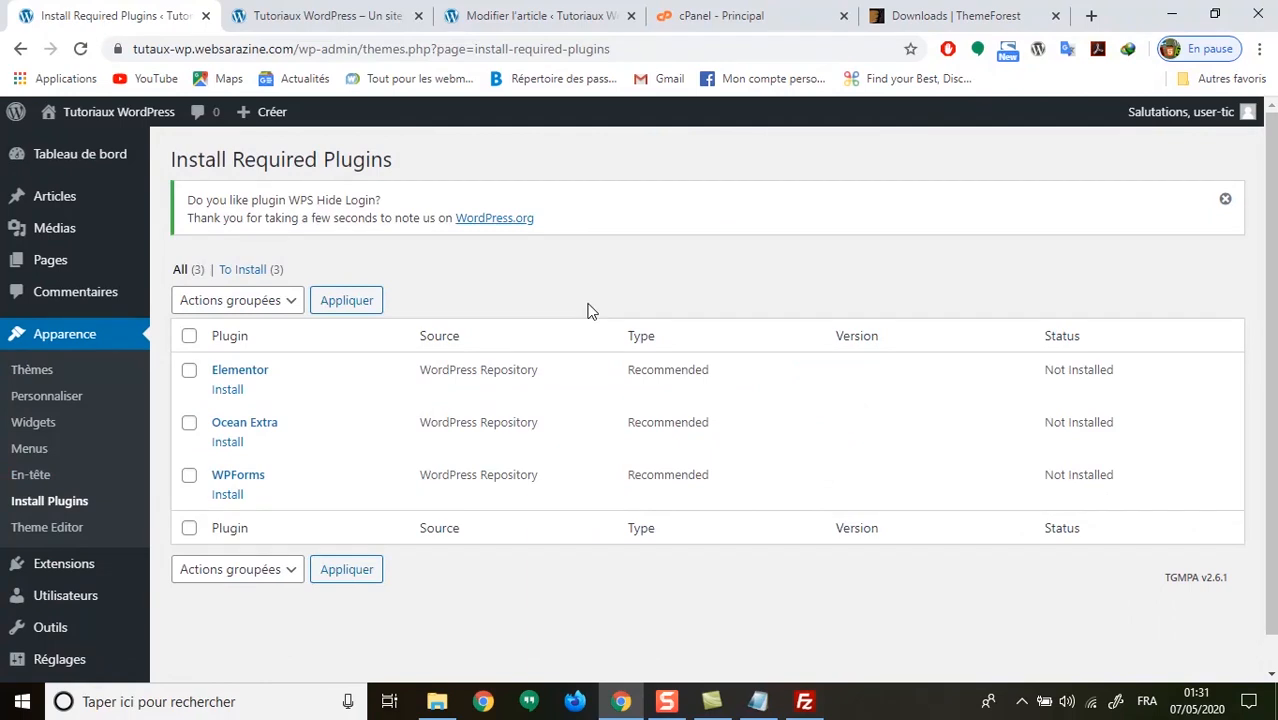
Install the recommended Elementor, Ocean Extra and WPForms plugins together as a bulk action and review the installation report.
left_click(190, 372)
left_click(192, 426)
left_click(188, 479)
left_click(233, 304)
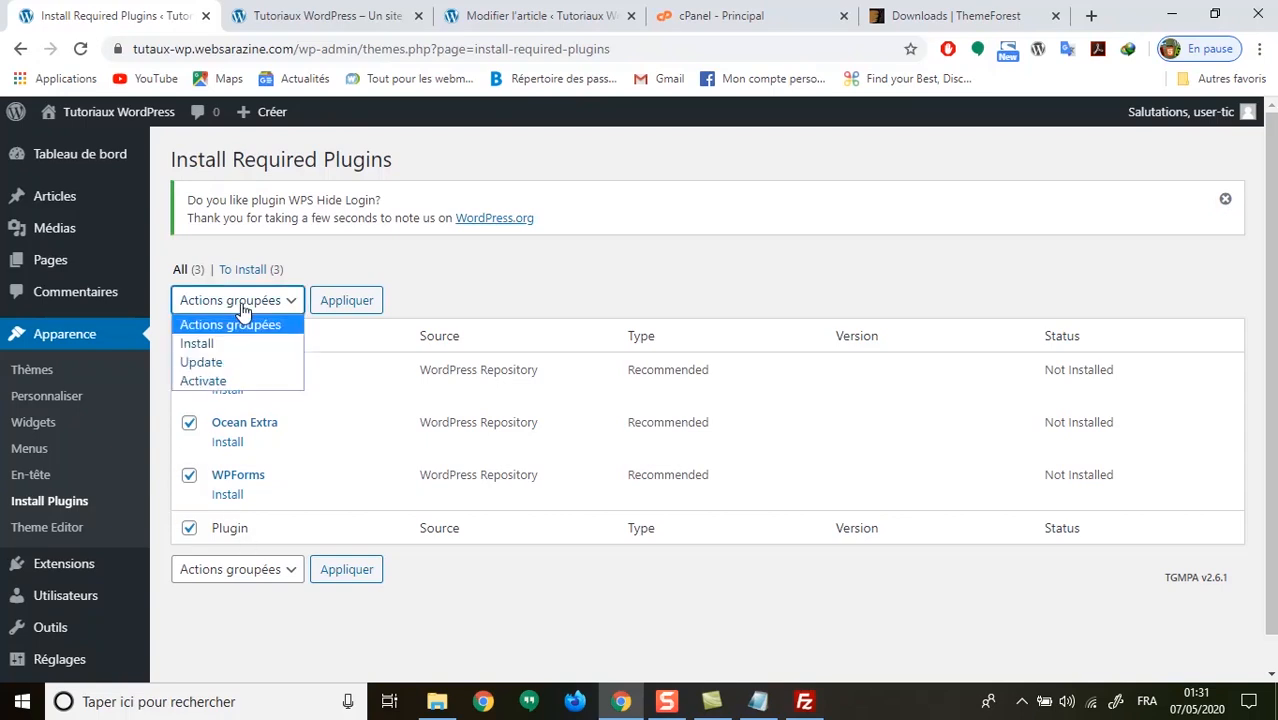
left_click(206, 343)
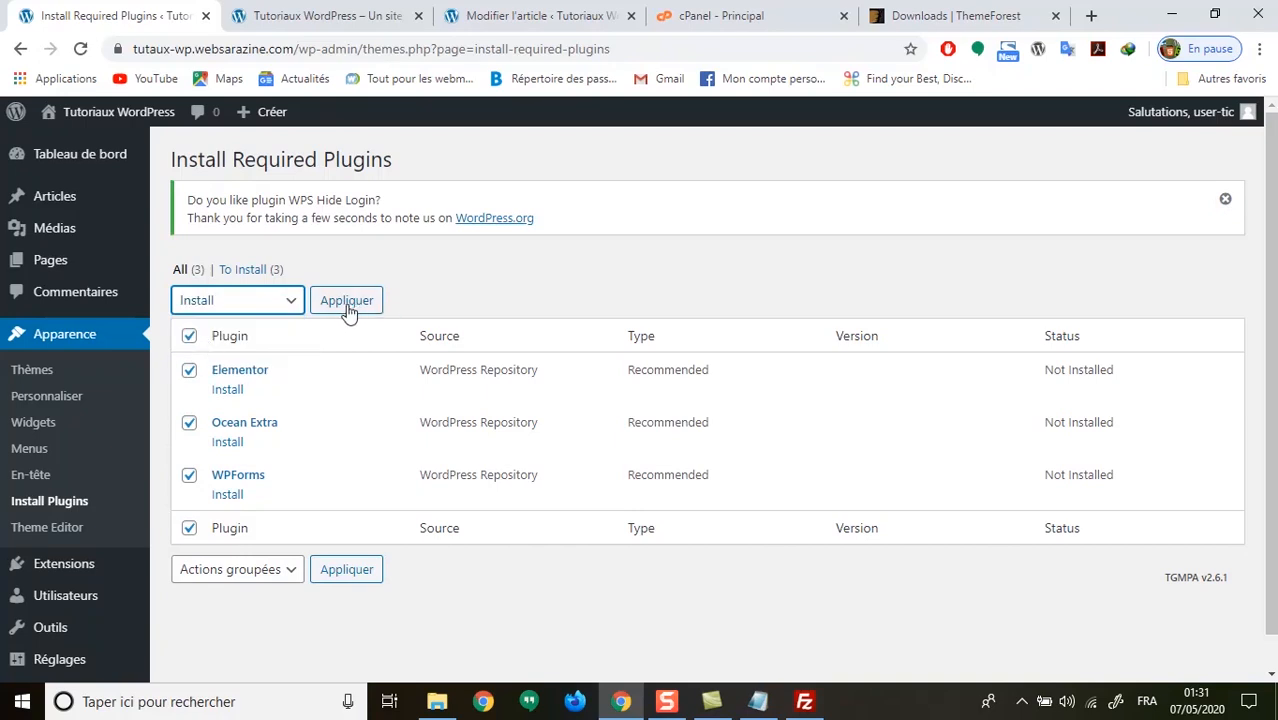
left_click(355, 304)
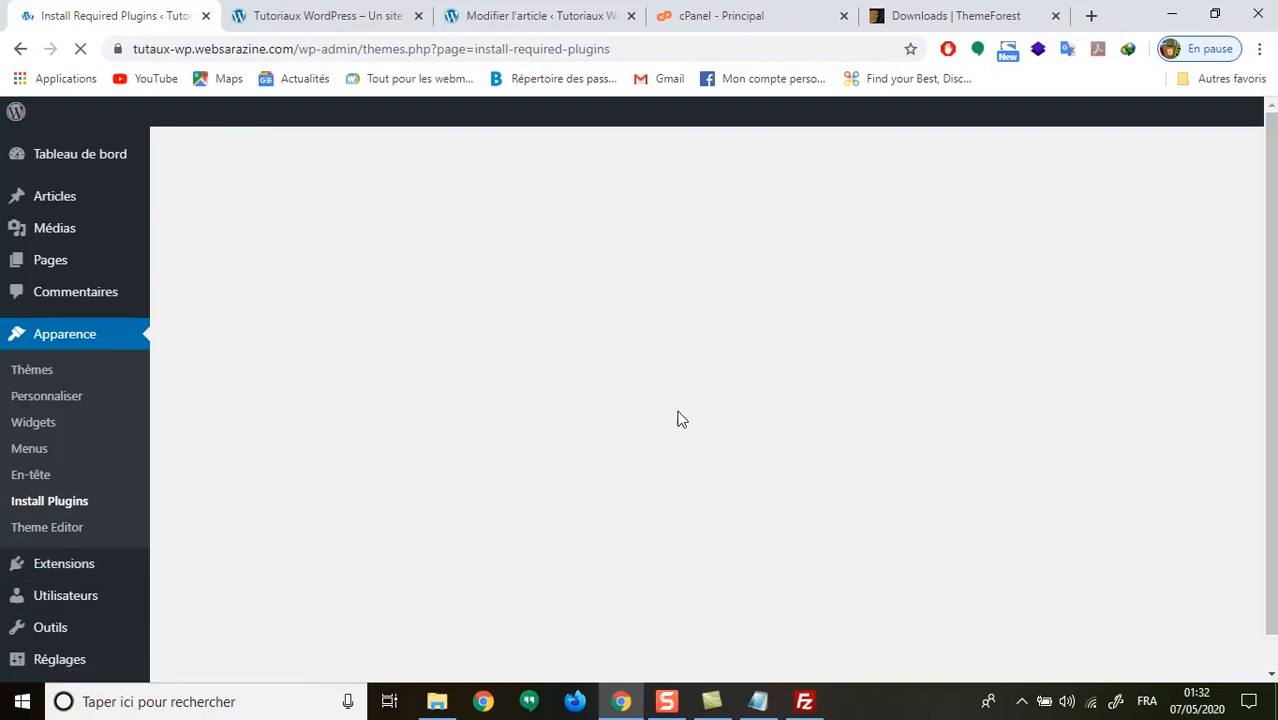
scroll(316, 395, "down", 2)
scroll(324, 403, "down", 3)
scroll(171, 275, "up", 1)
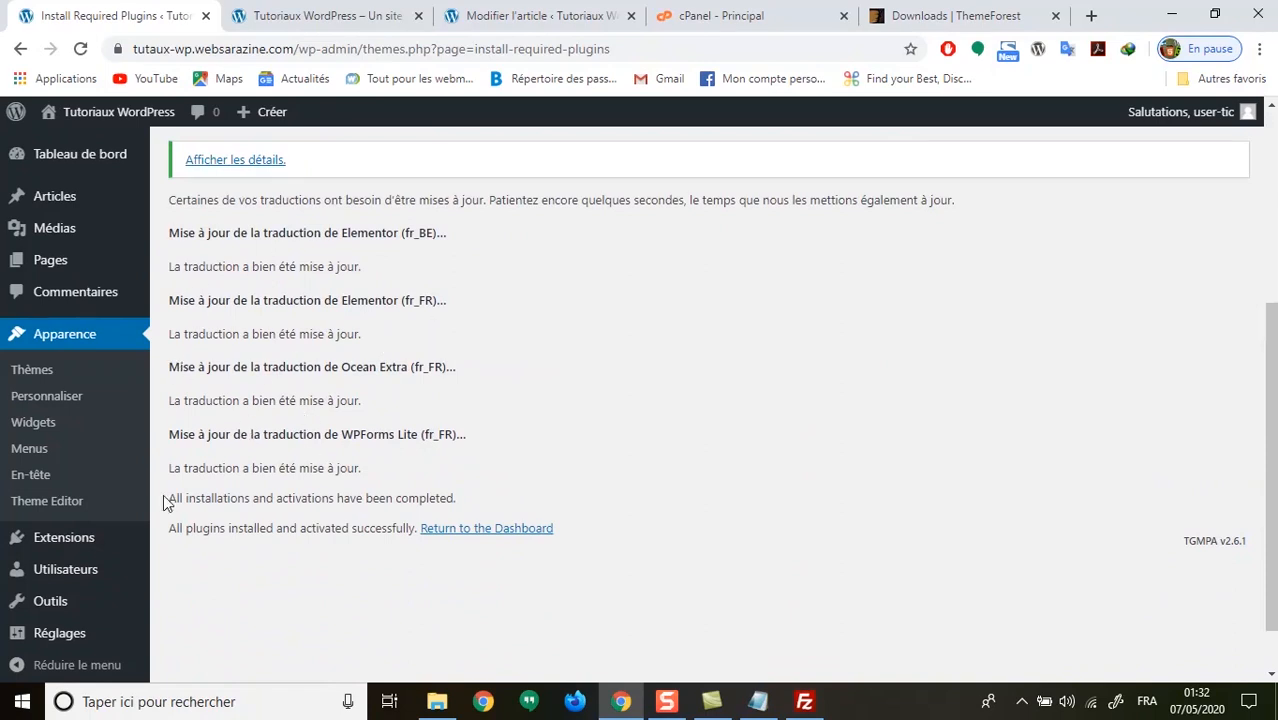
scroll(507, 544, "up", 1)
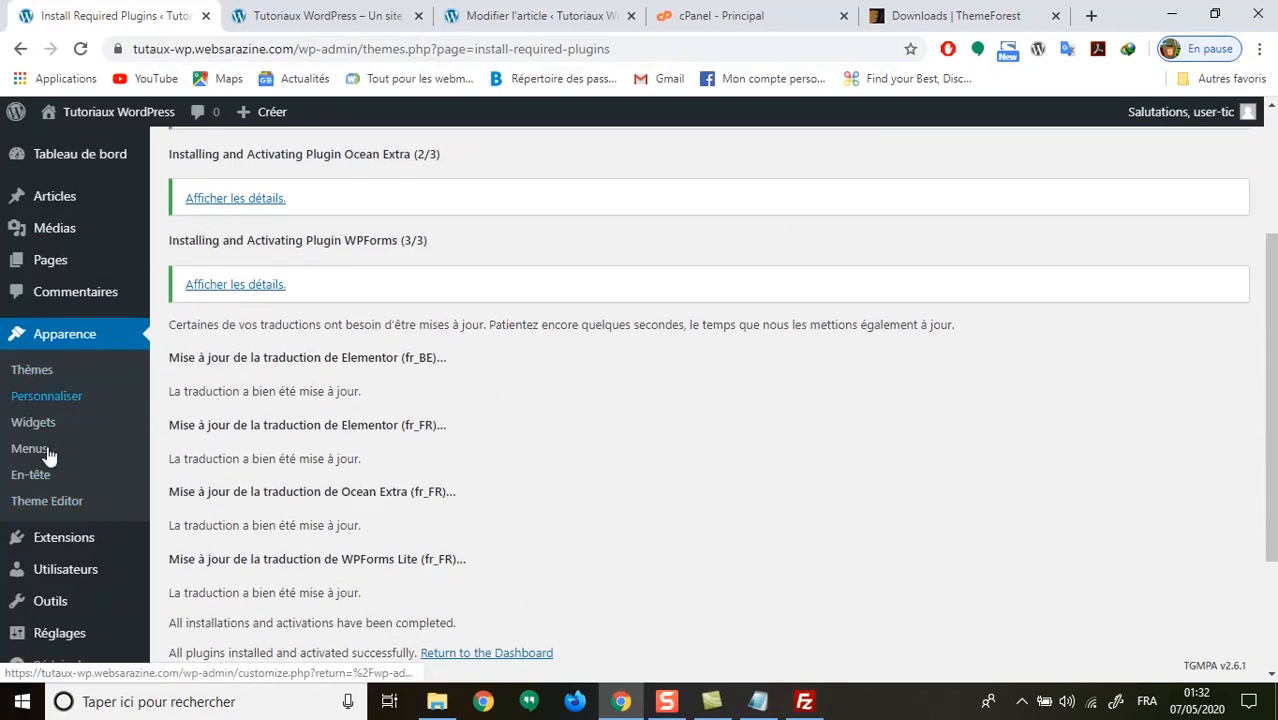
Open the list of installed extensions, moving past the WPForms welcome page, and review the plugins.
left_click(72, 541)
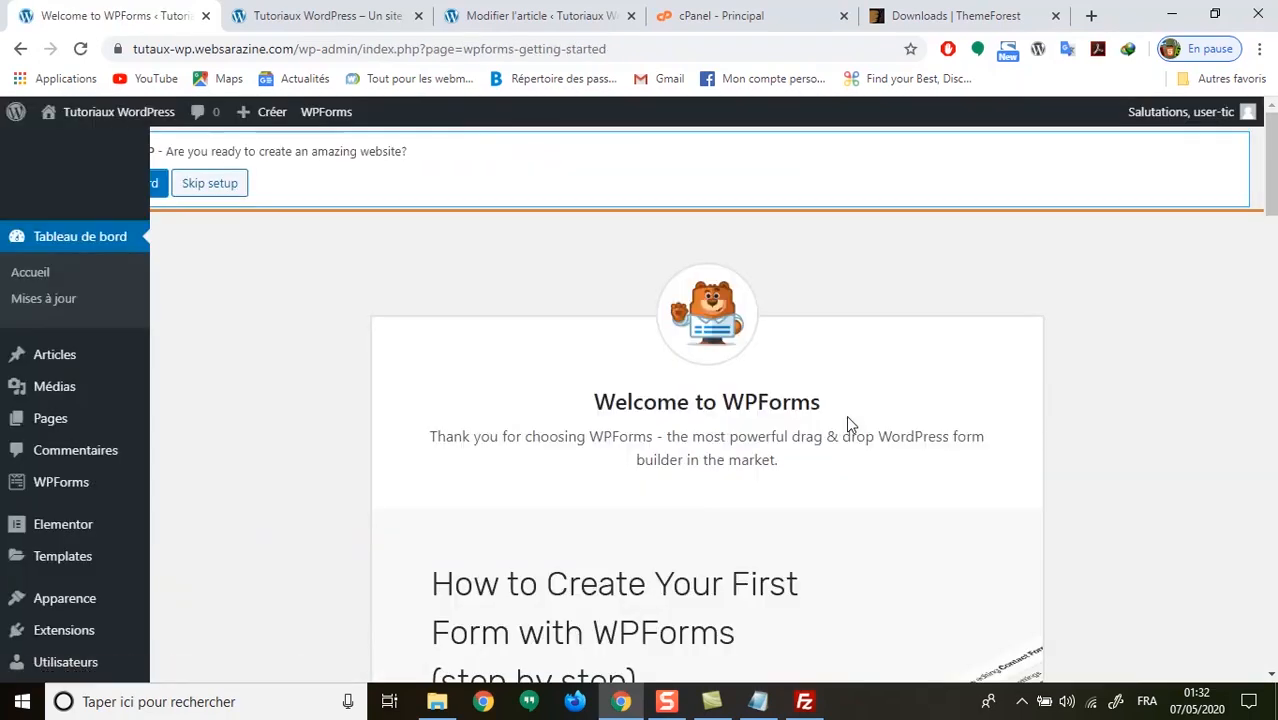
scroll(494, 371, "down", 3)
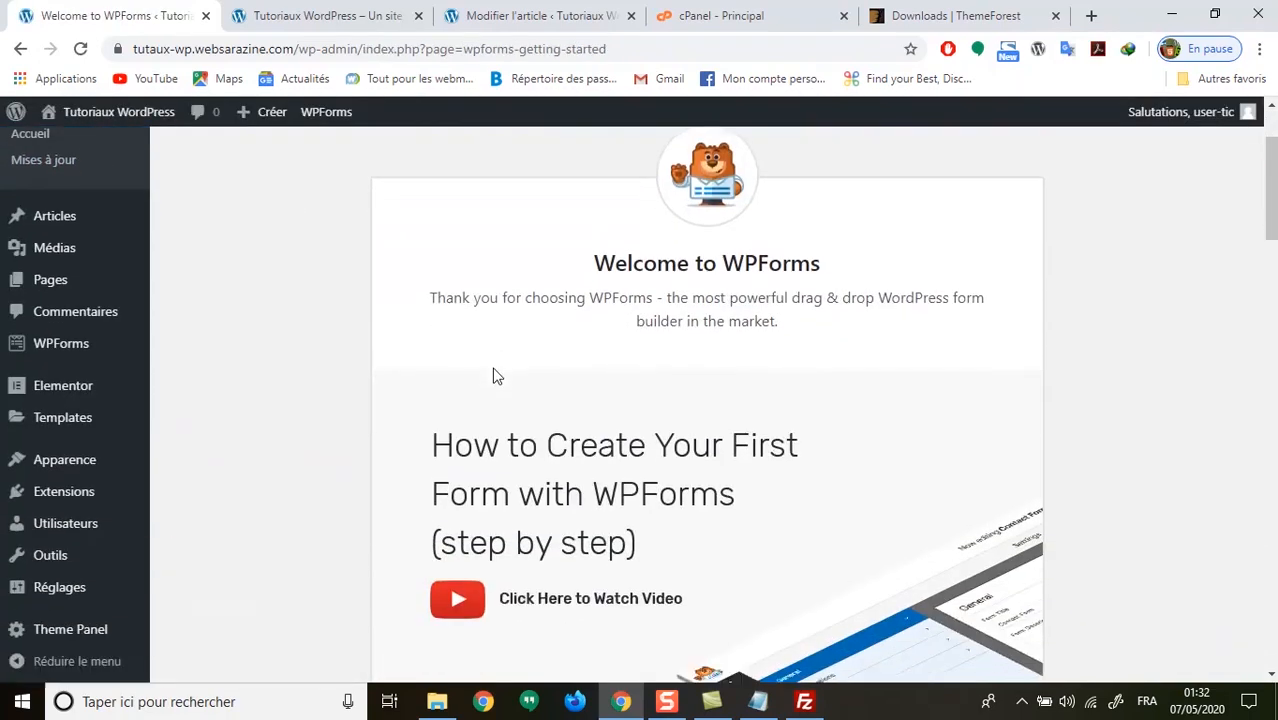
scroll(400, 390, "down", 1)
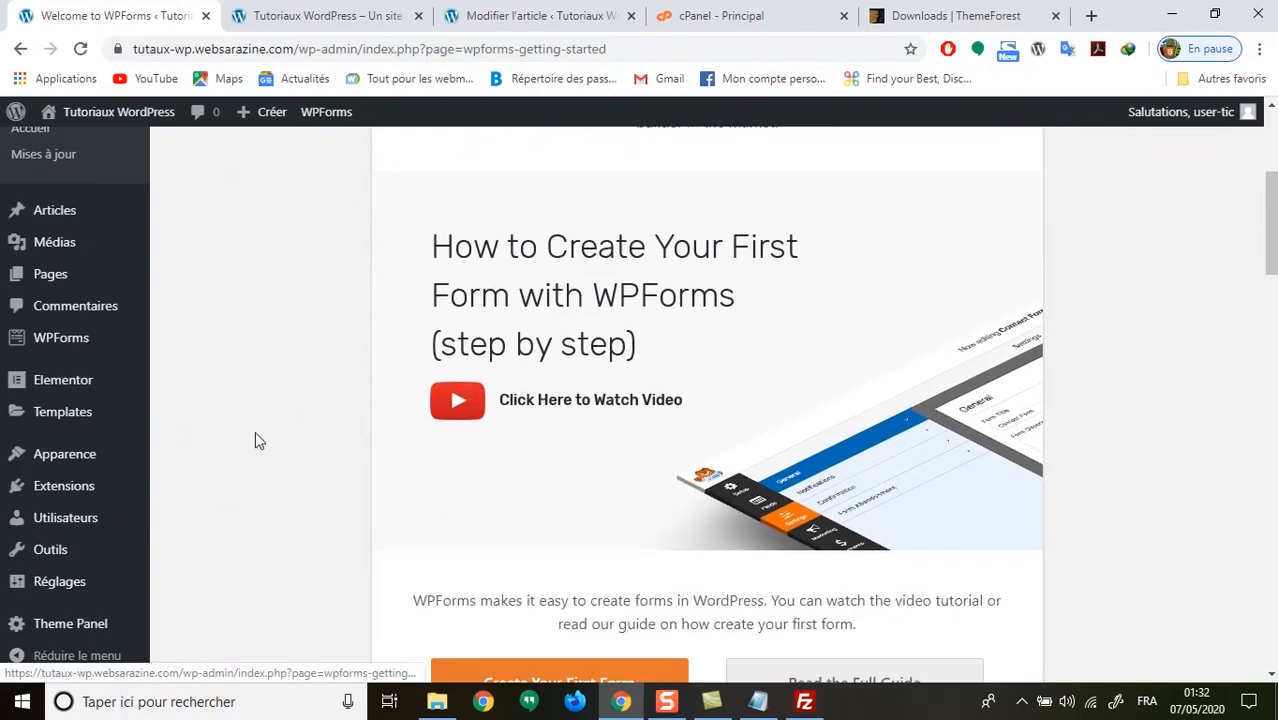
left_click(40, 488)
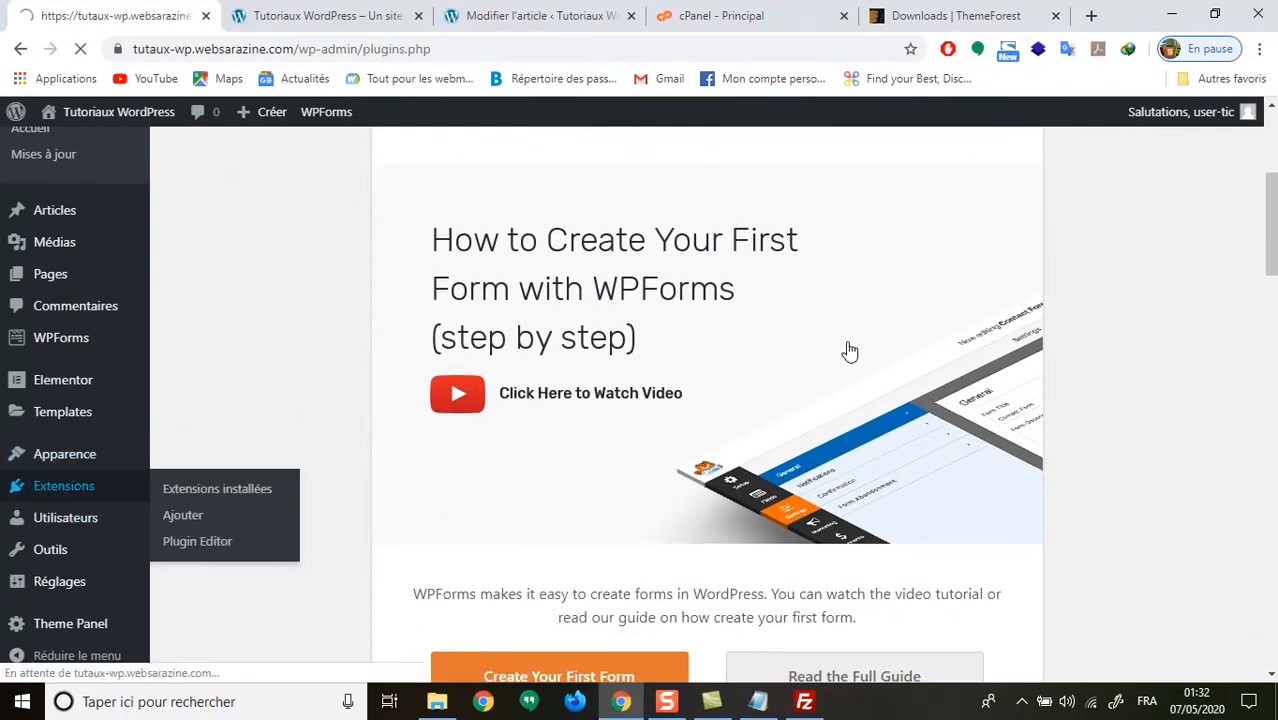
scroll(404, 447, "down", 4)
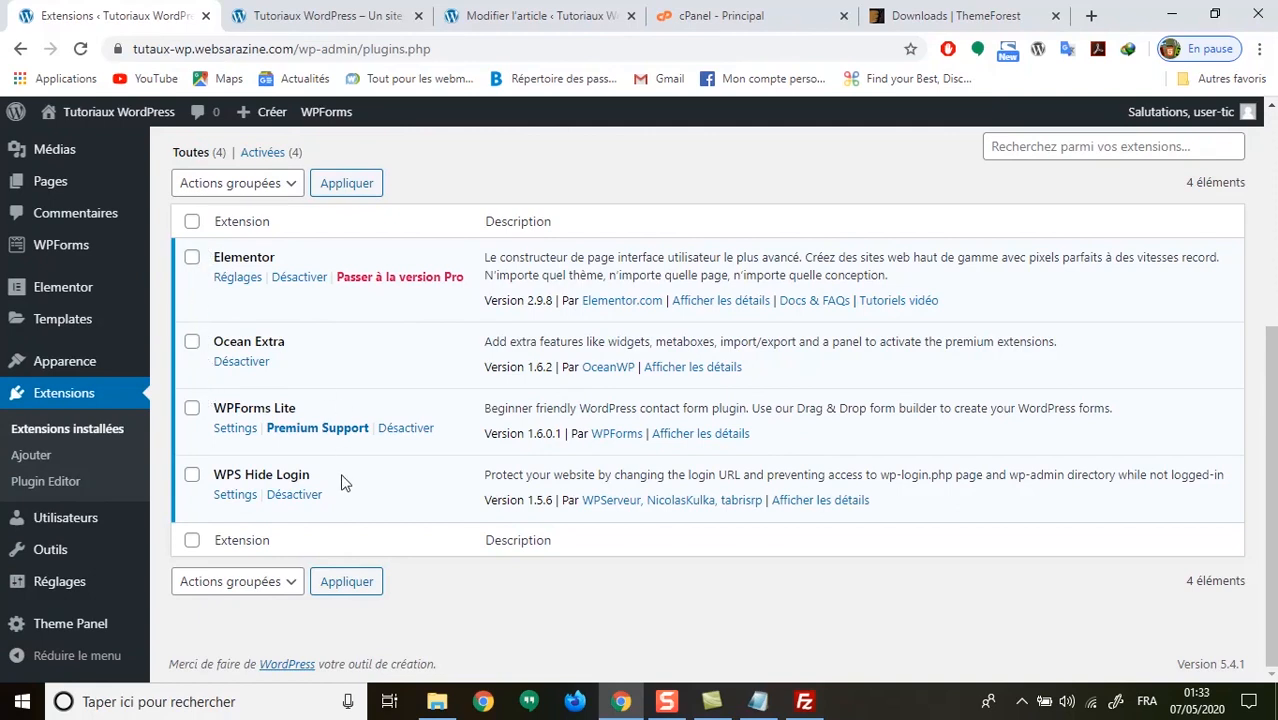
Reload the public home page to check it with the new plugins, and return to the extensions list.
left_click(311, 20)
left_click(81, 49)
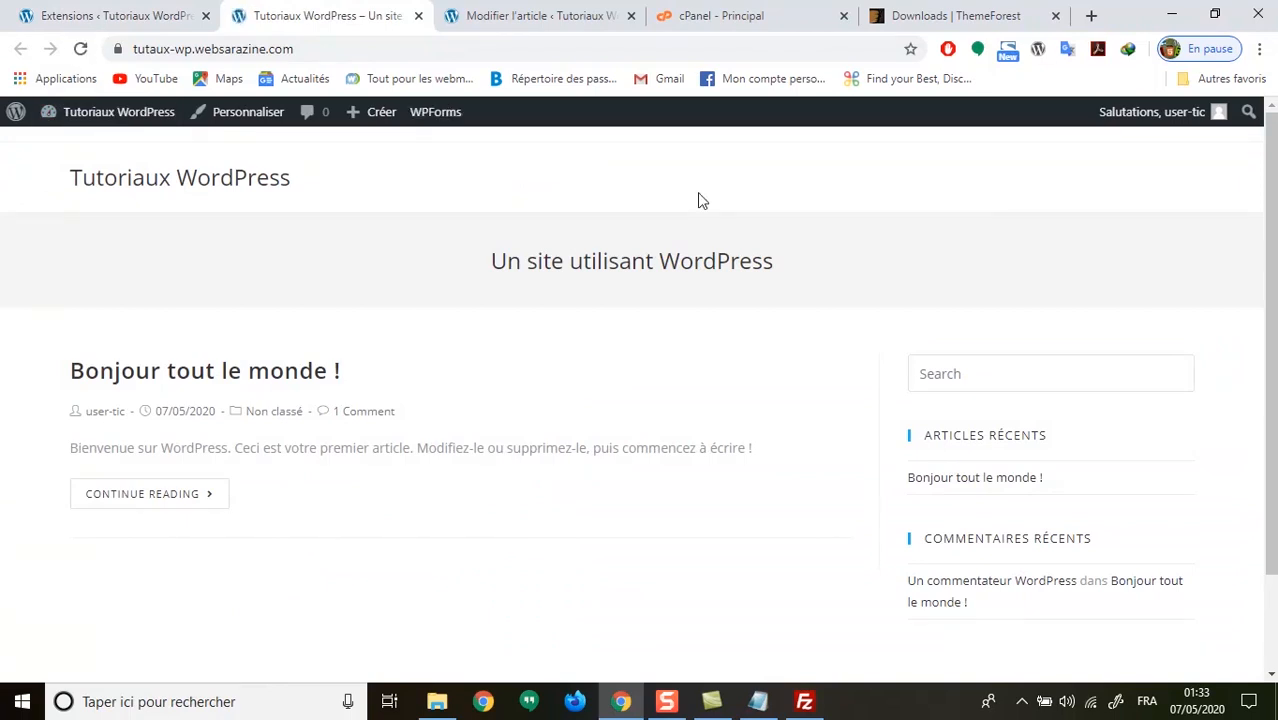
left_click(120, 18)
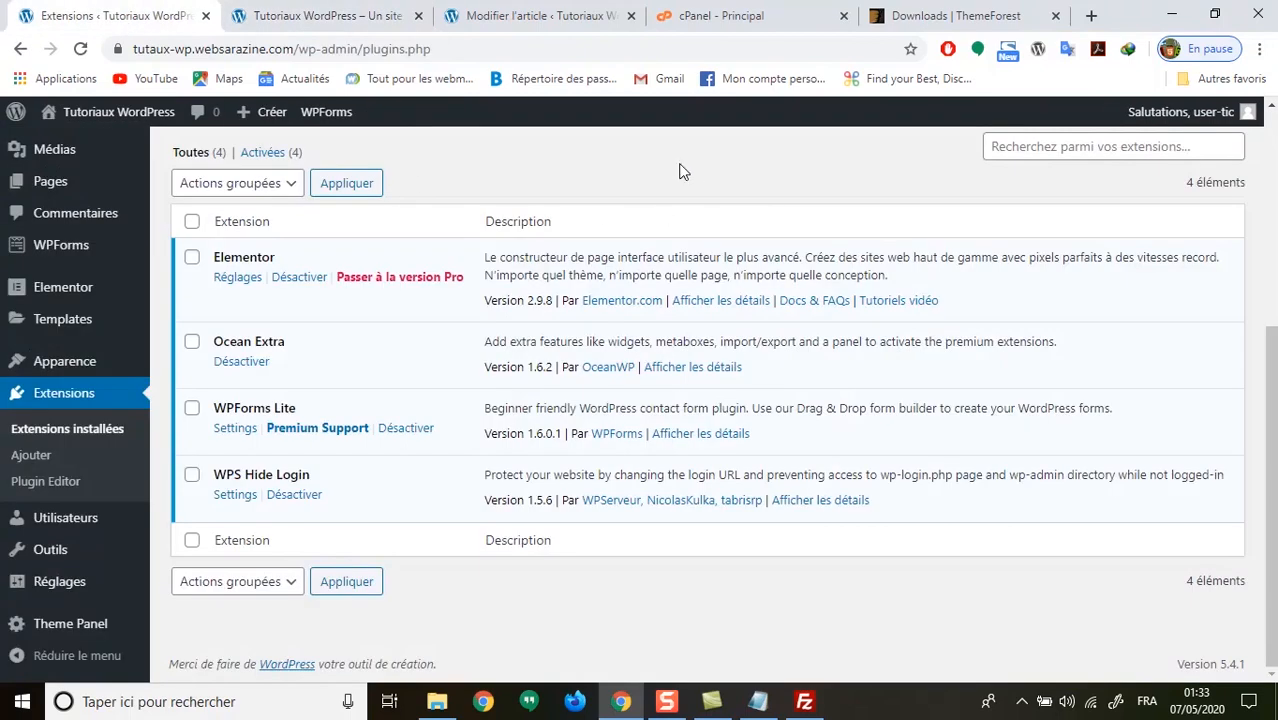
Open the list of pages in a new tab, view Page d'exemple on the public site and close it.
middle_click(36, 181)
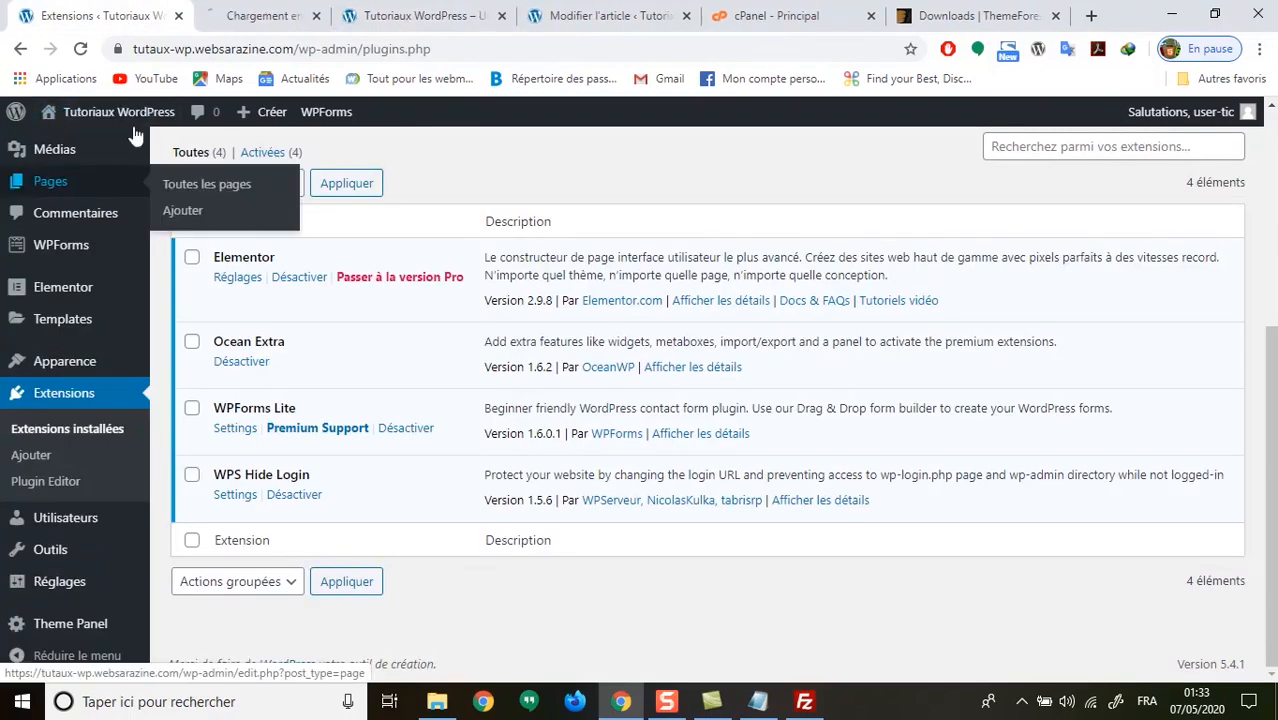
left_click(306, 15)
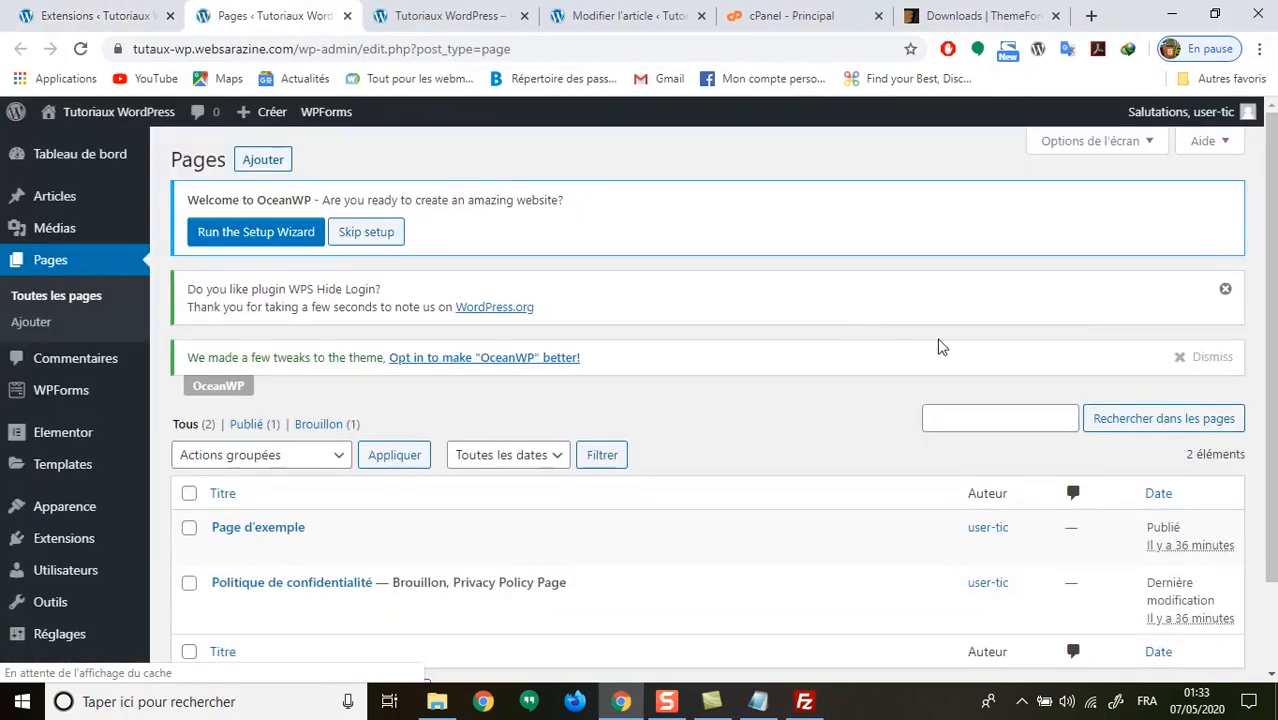
scroll(930, 352, "down", 2)
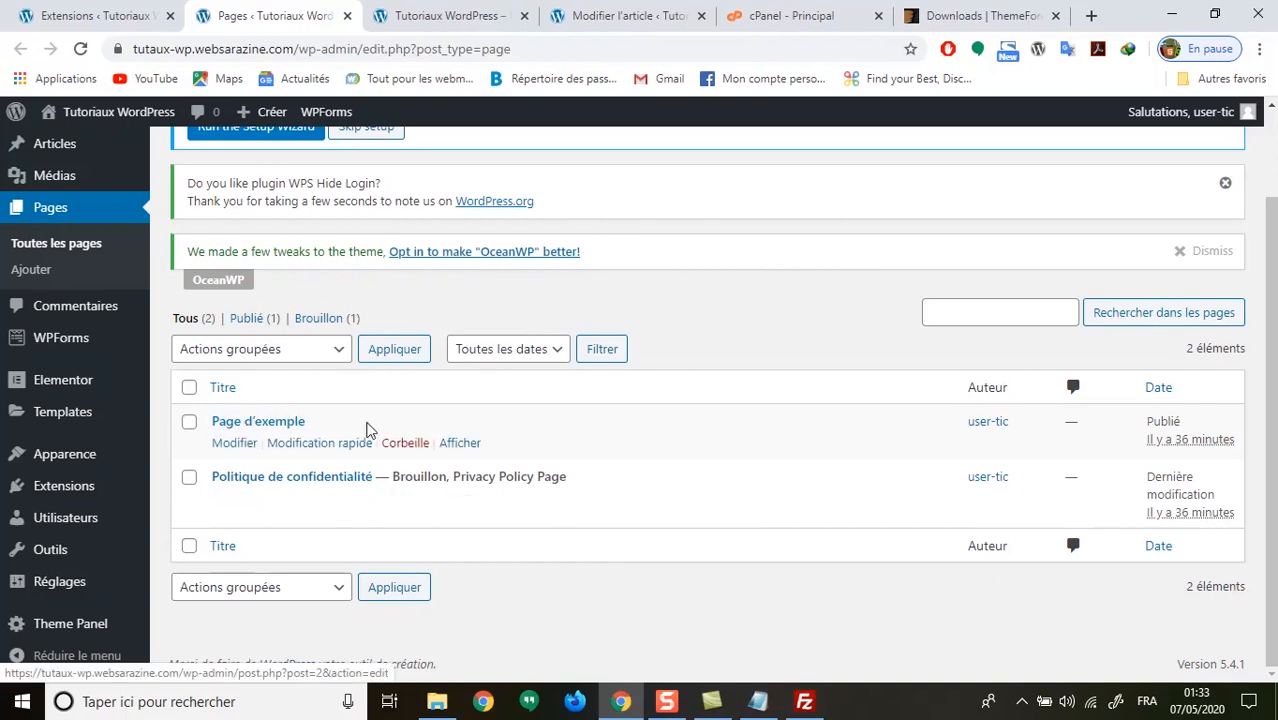
left_click(460, 443, "ctrl")
left_click(365, 14)
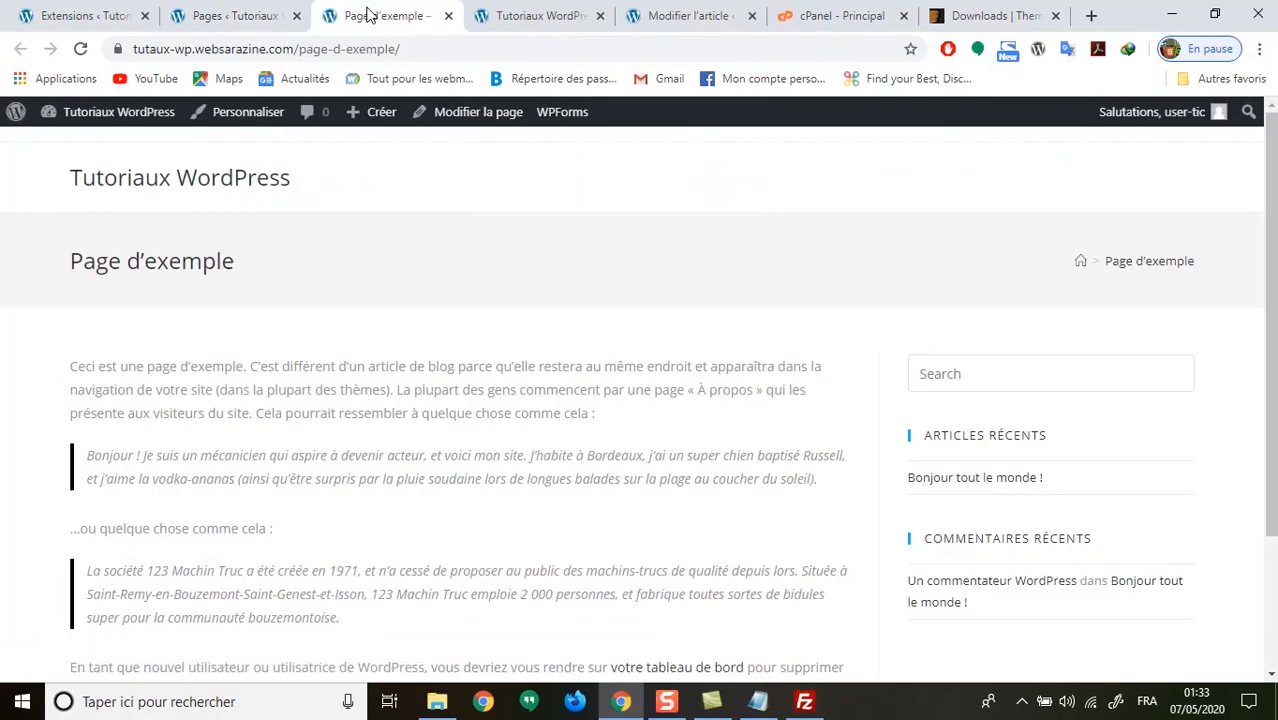
scroll(430, 100, "down", 3)
scroll(440, 180, "up", 3)
left_click(448, 15)
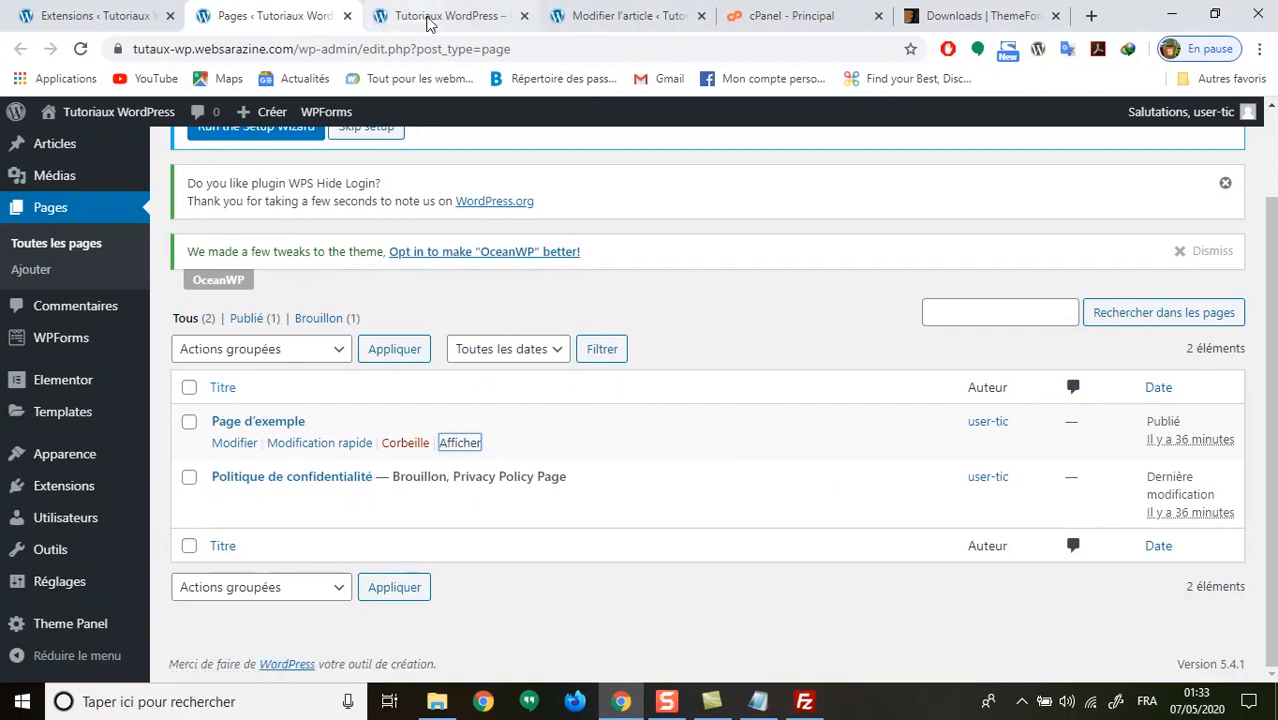
Look at the public home page again and go back to the list of pages in the administration.
left_click(428, 16)
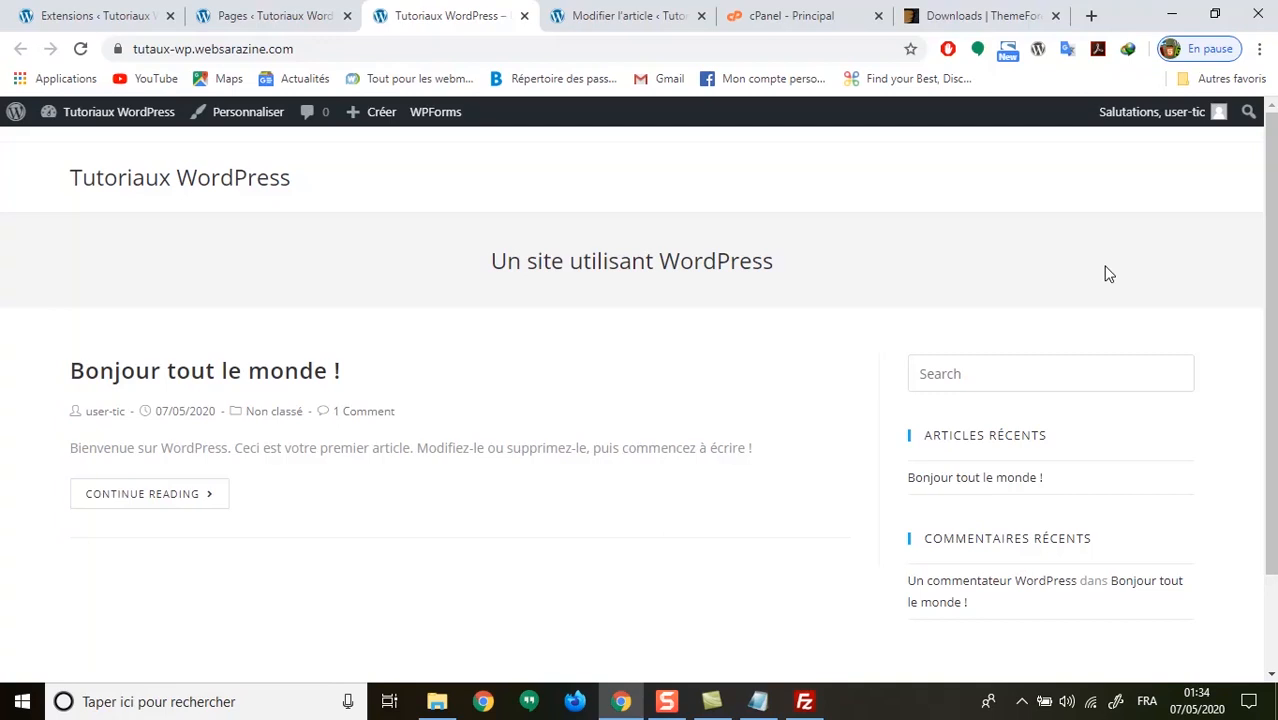
left_click(285, 18)
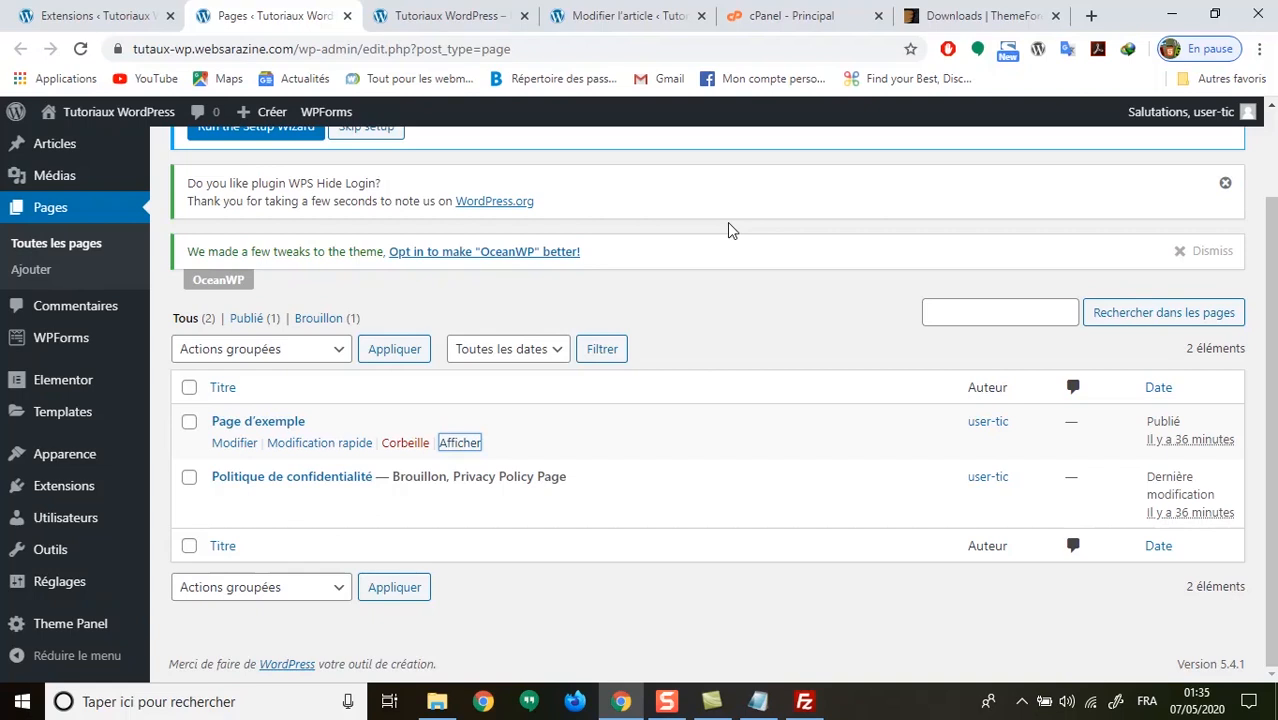
mouse_move(93, 468)
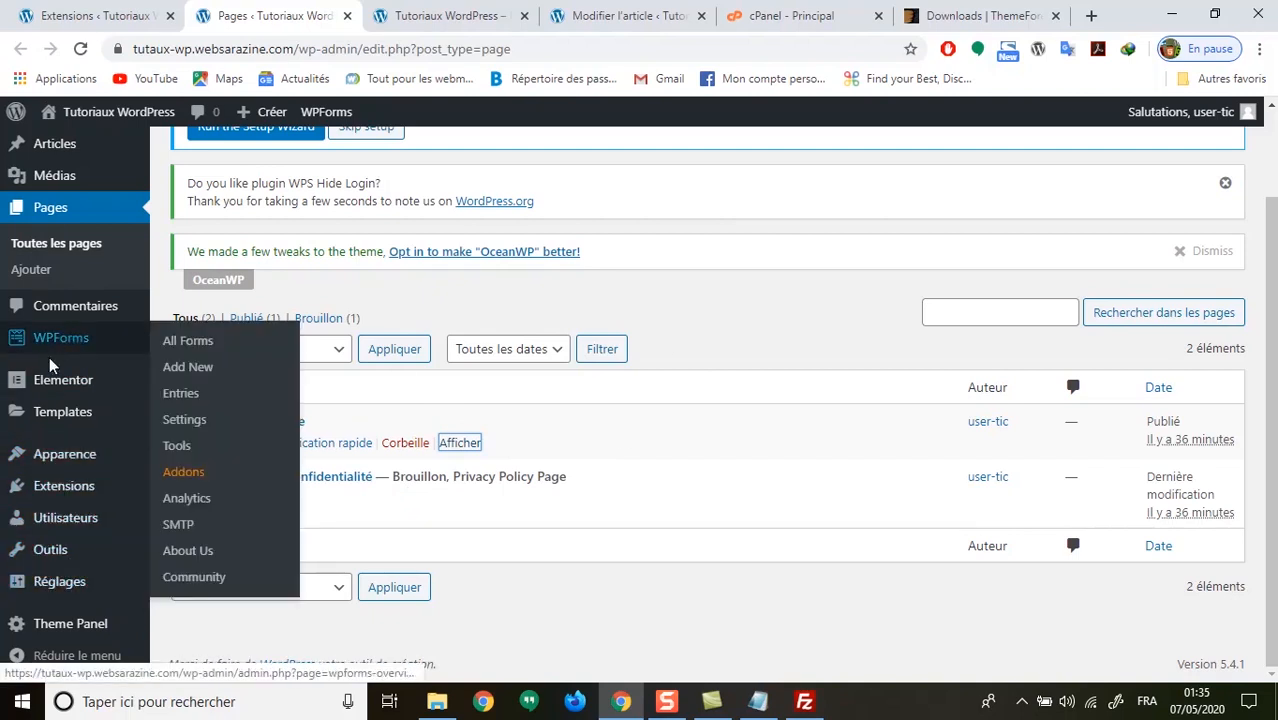
Examine the administration menu entries added by the theme and plugins, and reload the list of pages.
scroll(771, 333, "up", 1)
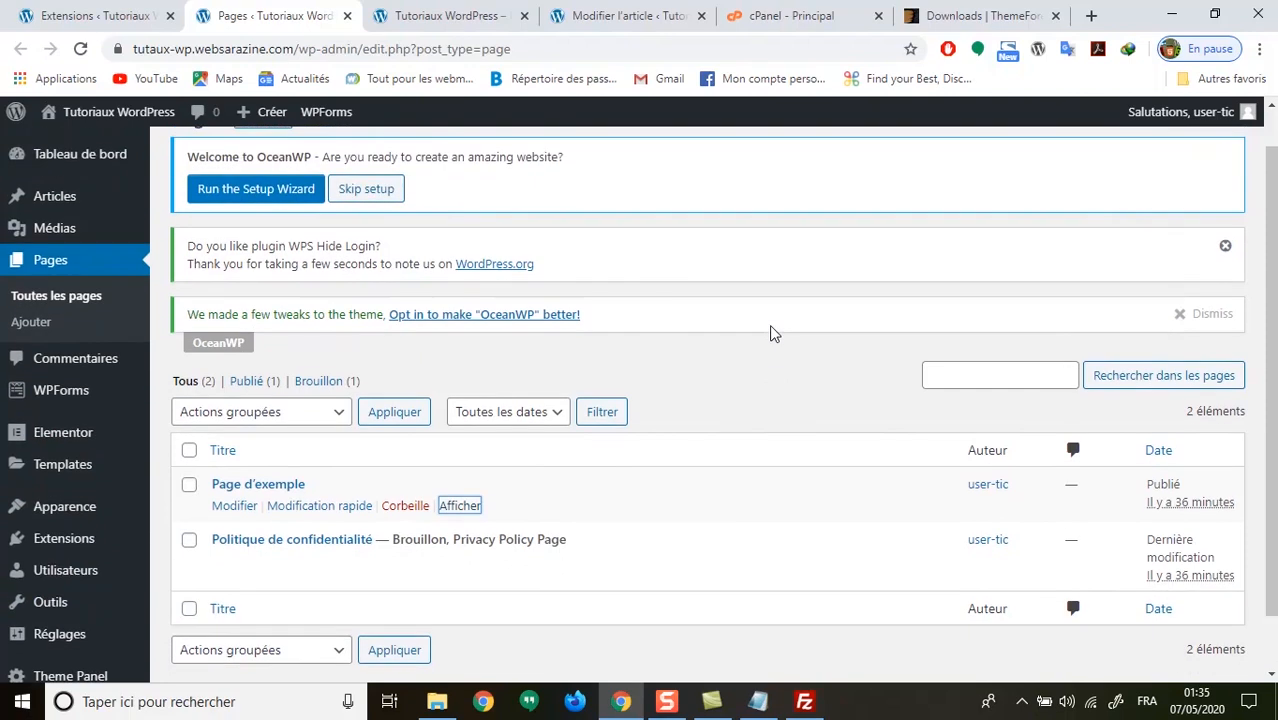
scroll(771, 333, "down", 1)
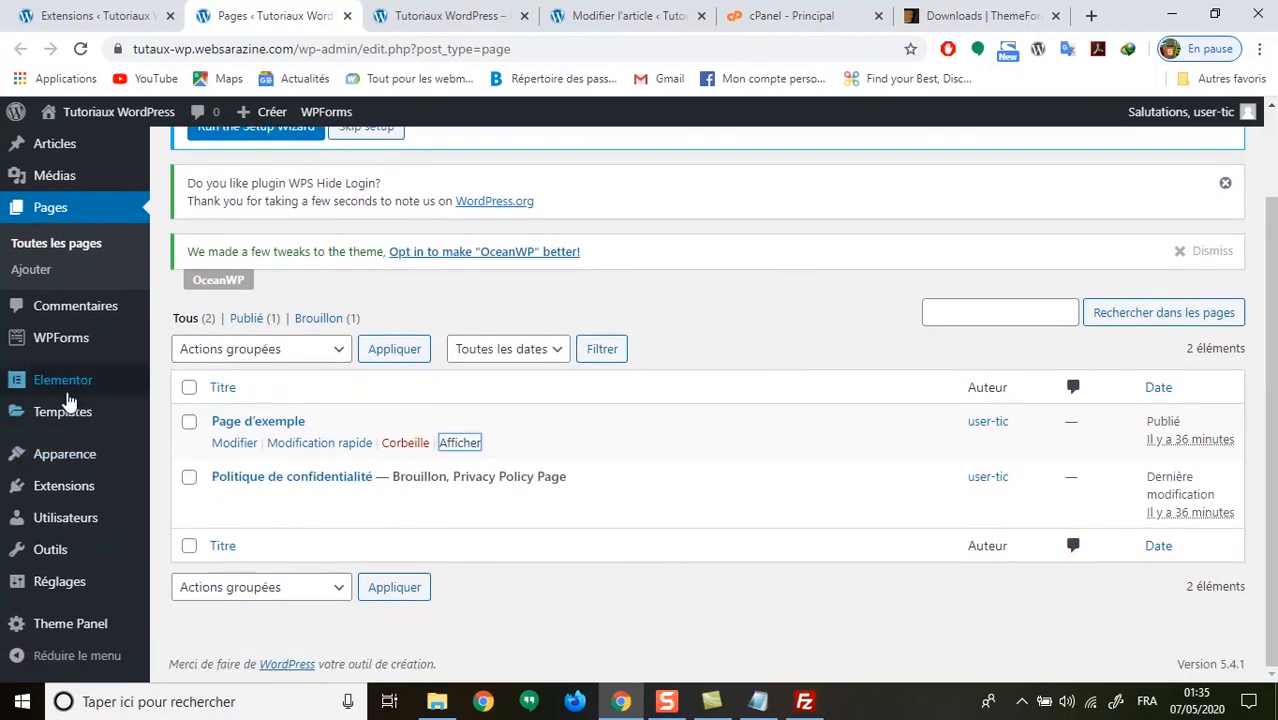
mouse_move(47, 468)
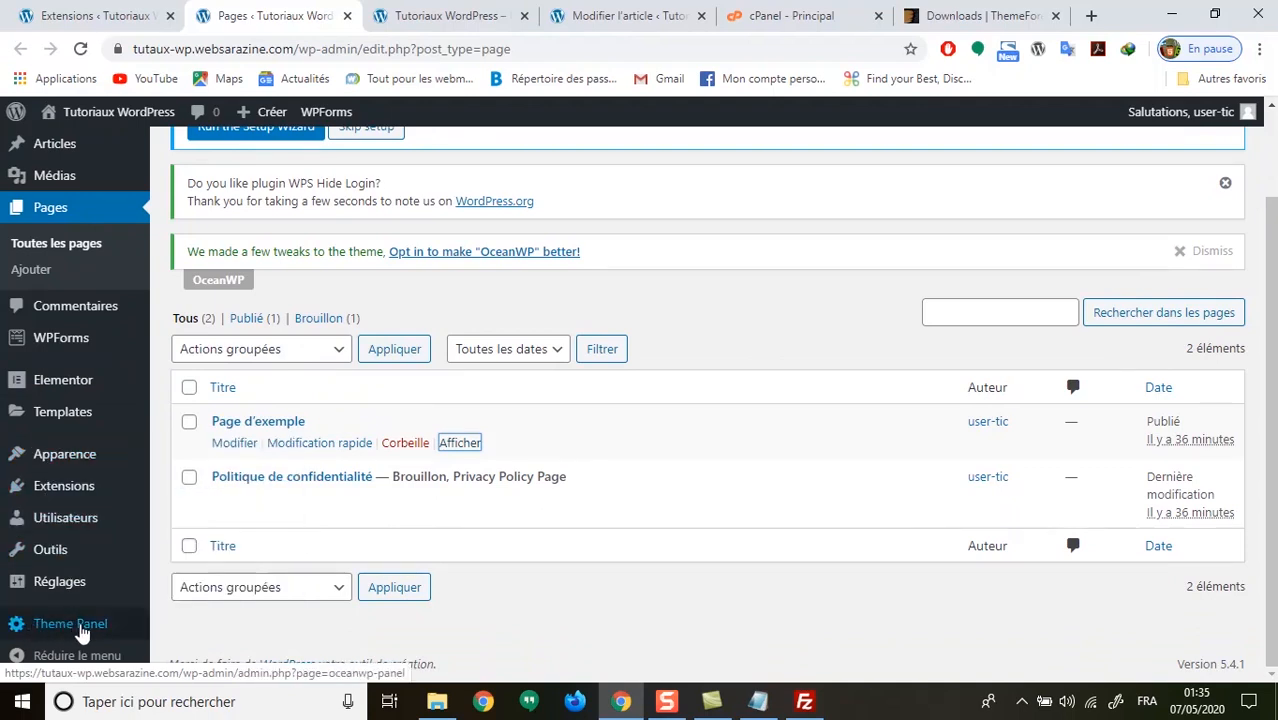
scroll(45, 380, "up", 2)
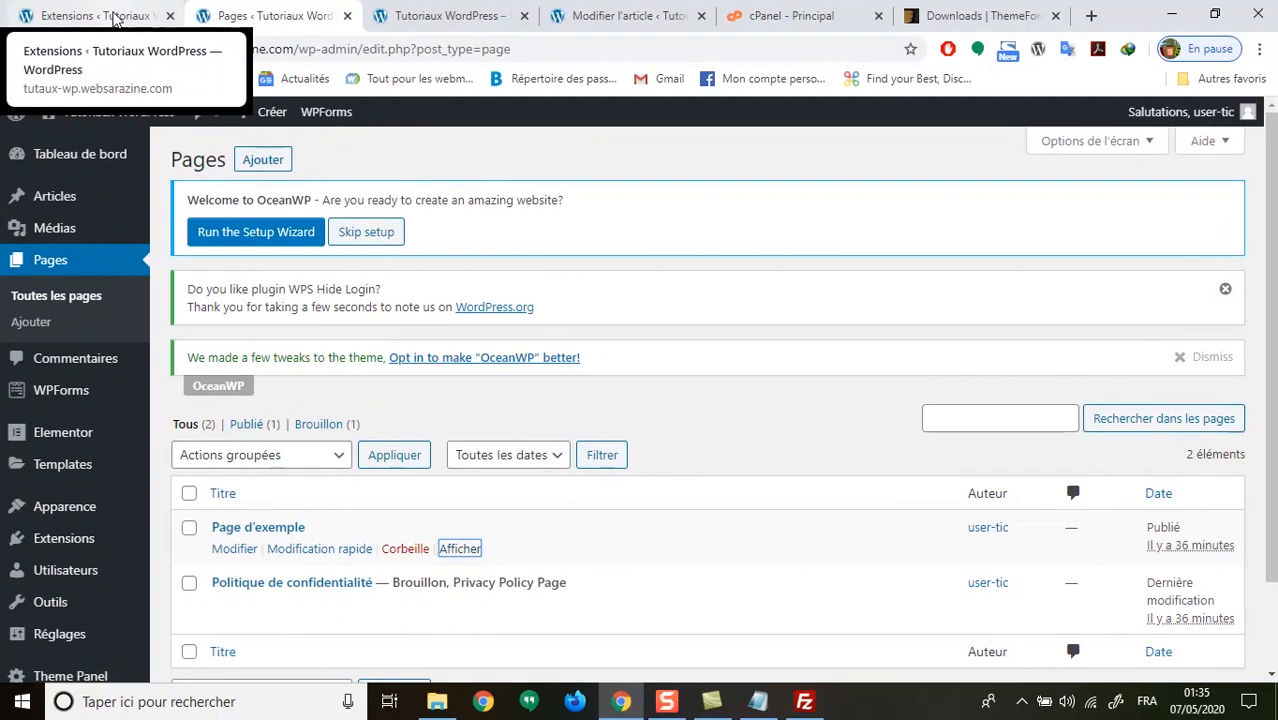
left_click(113, 18)
left_click(262, 16)
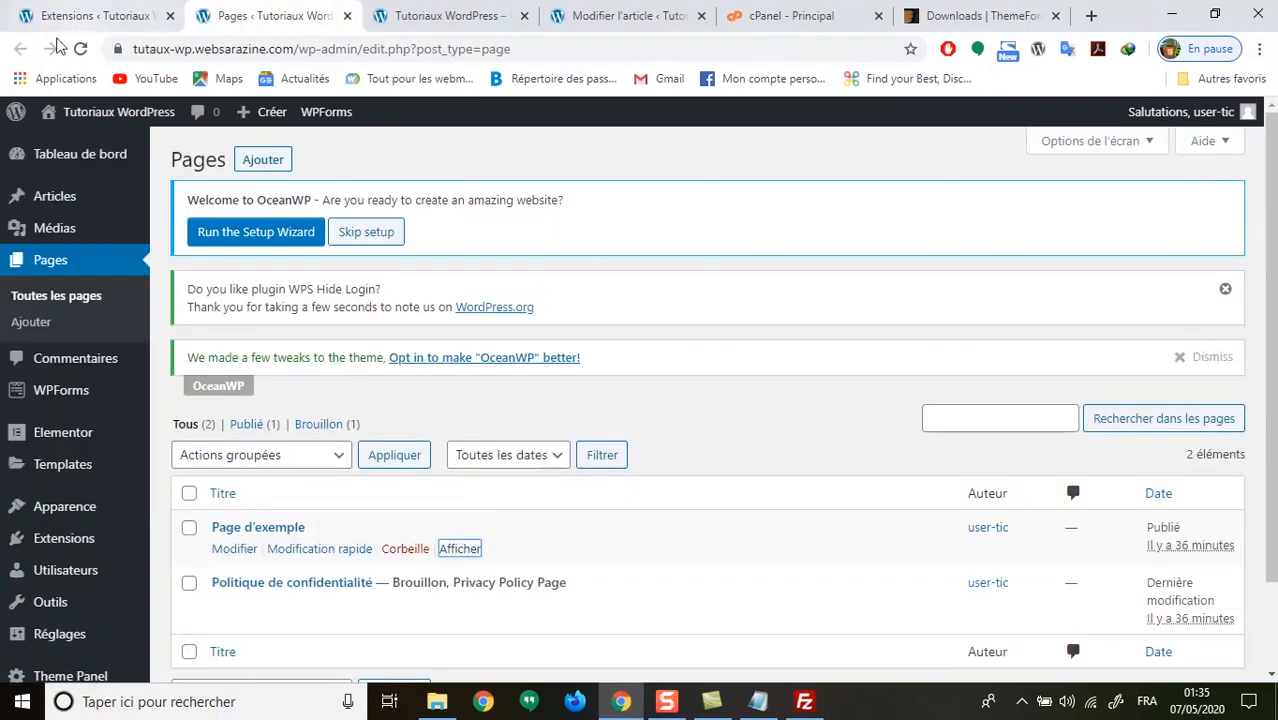
left_click(86, 53)
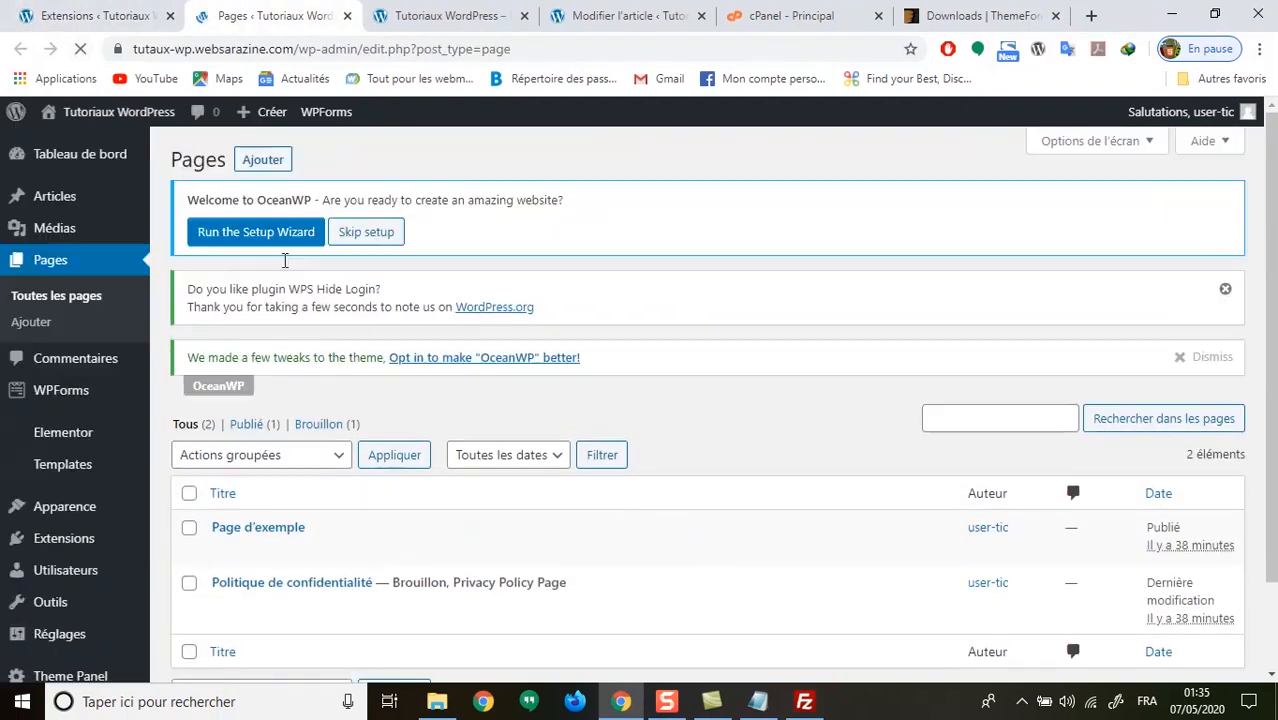
scroll(322, 503, "down", 1)
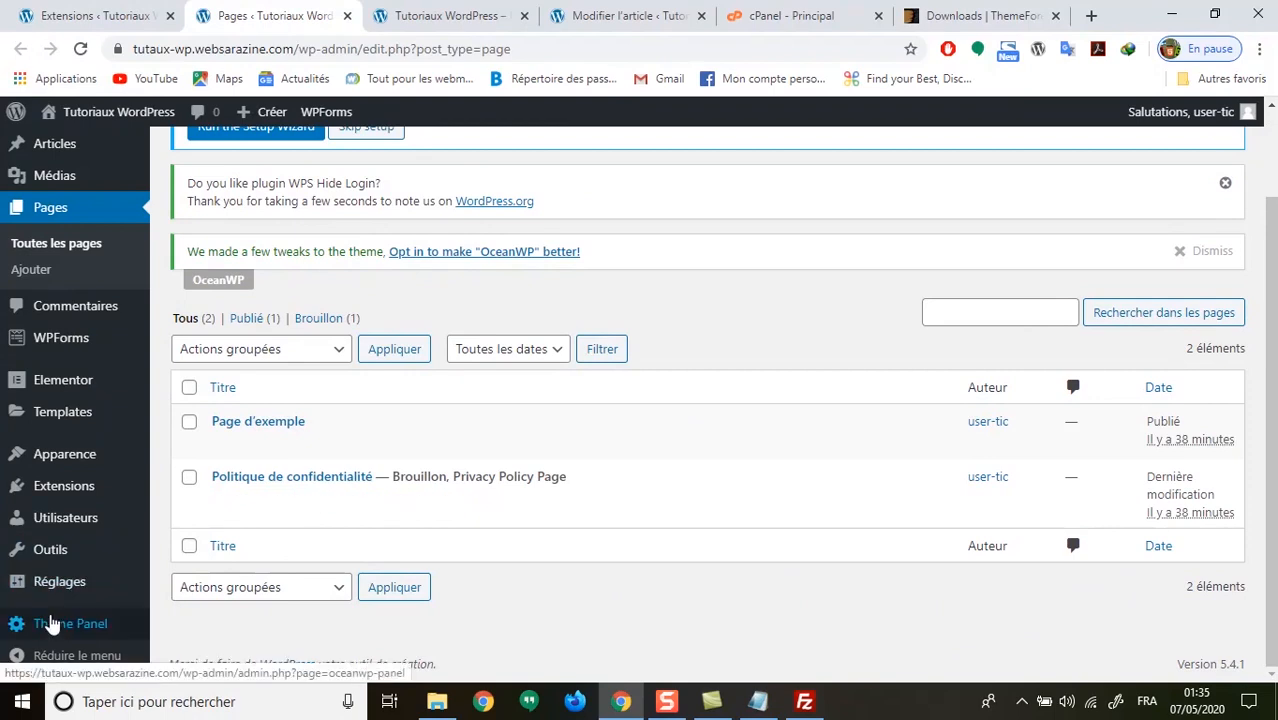
Open the site Customizer from the list of pages and the list of installed themes from the extensions page.
mouse_move(55, 590)
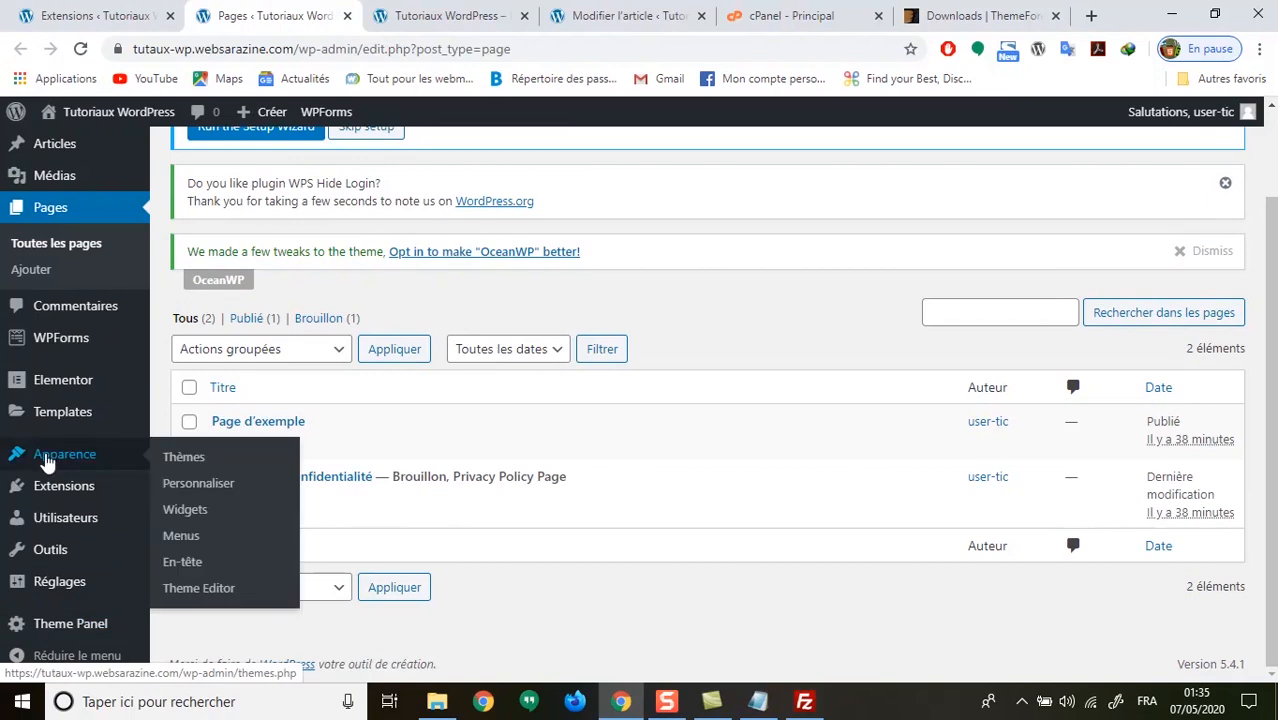
left_click(199, 490)
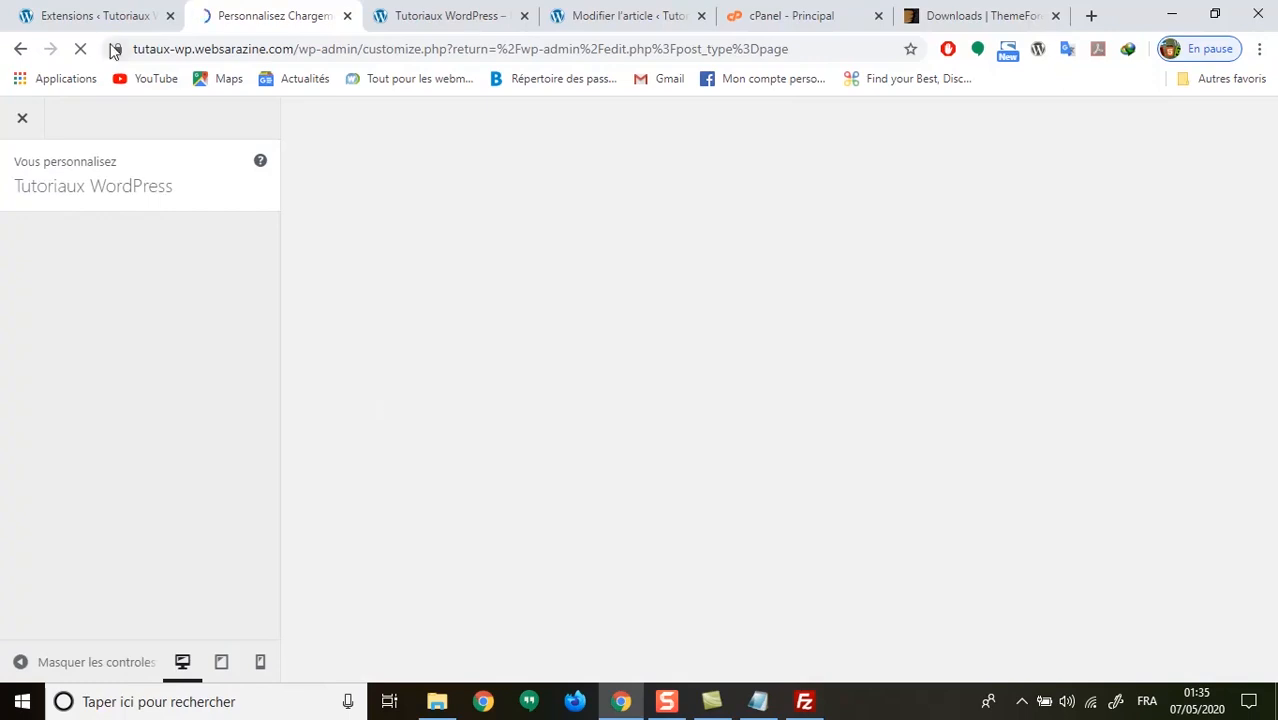
left_click(112, 17)
mouse_move(82, 328)
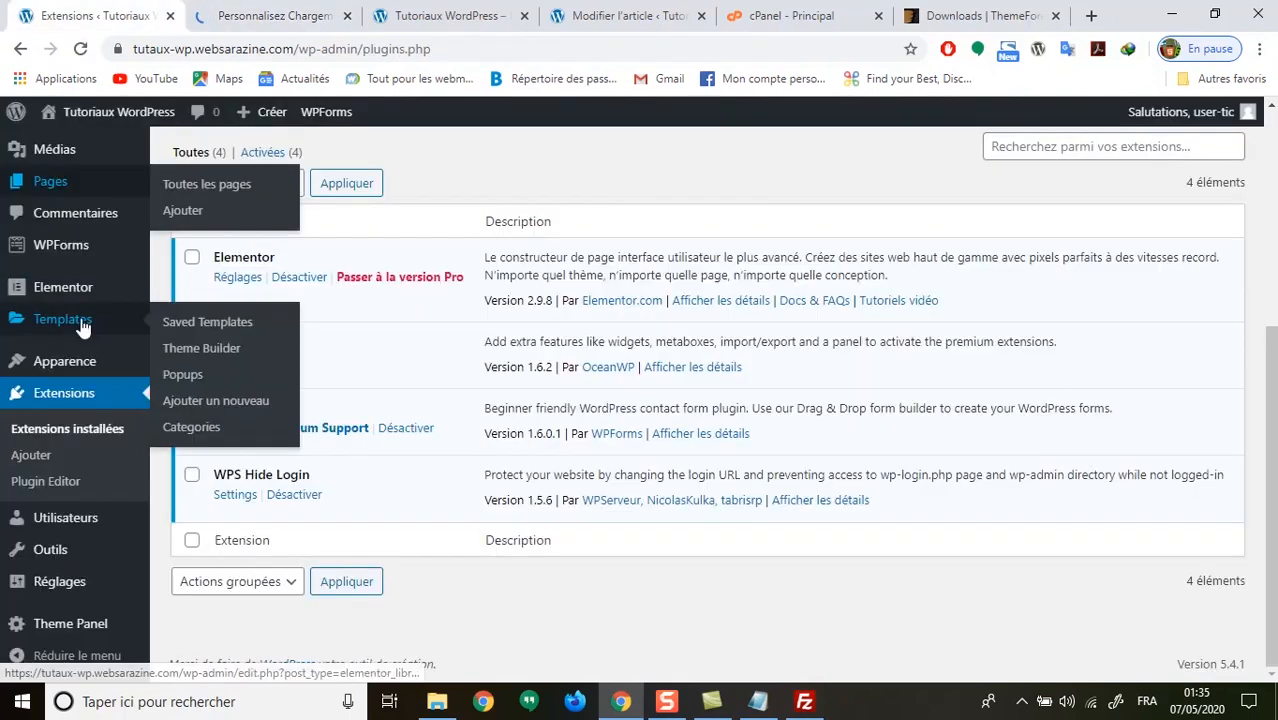
left_click(194, 365)
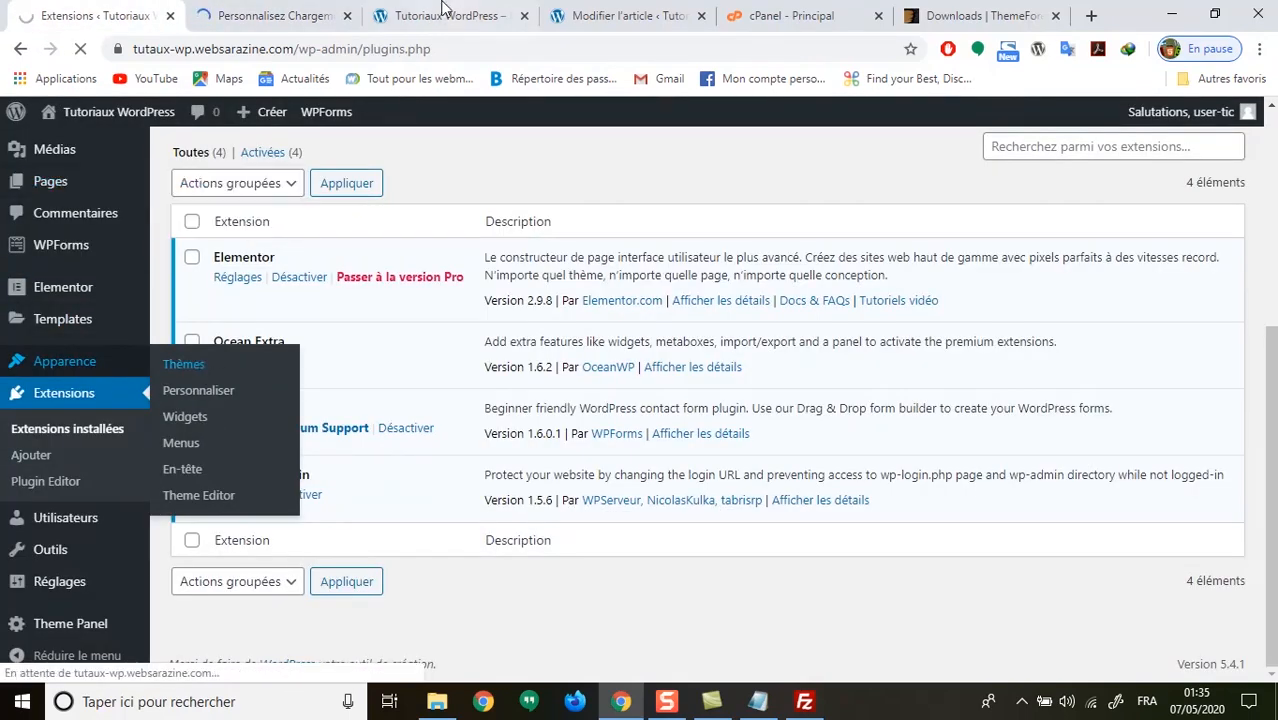
left_click(283, 15)
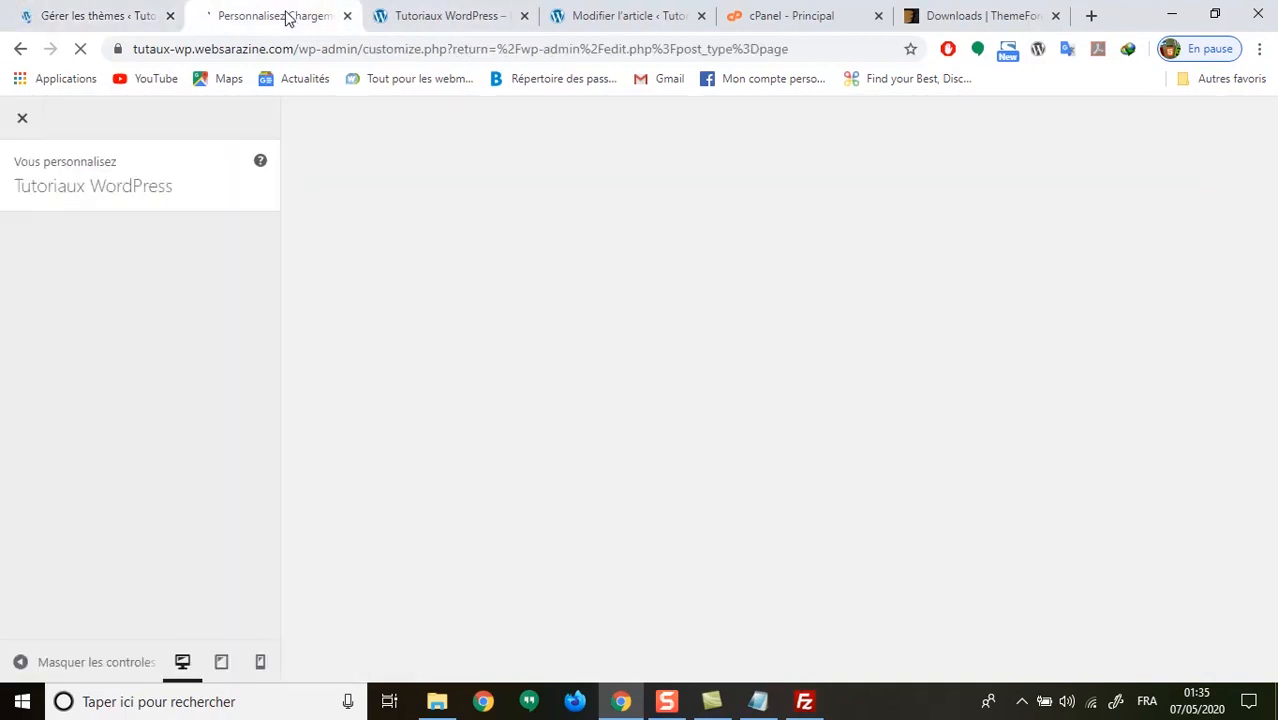
left_click(97, 20)
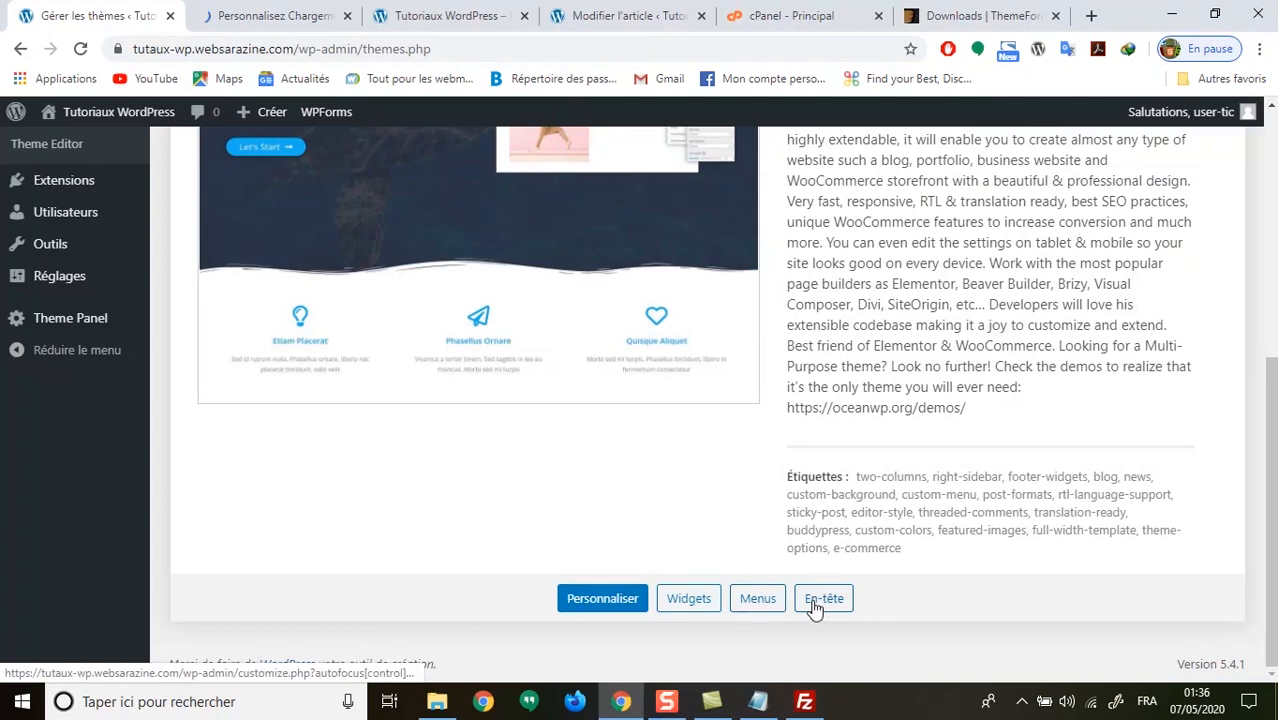
Review the active OceanWP theme on the themes page and run its Setup Wizard.
scroll(50, 367, "up", 3)
scroll(60, 367, "up", 1)
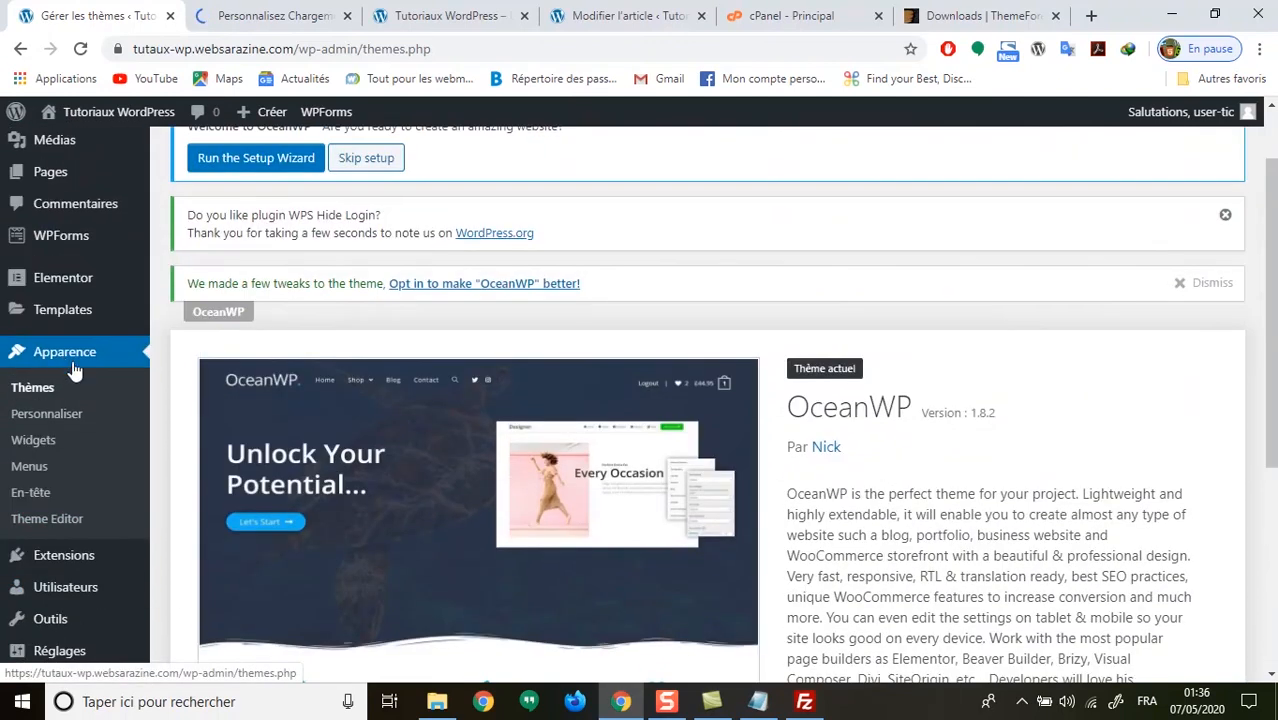
scroll(272, 170, "up", 1)
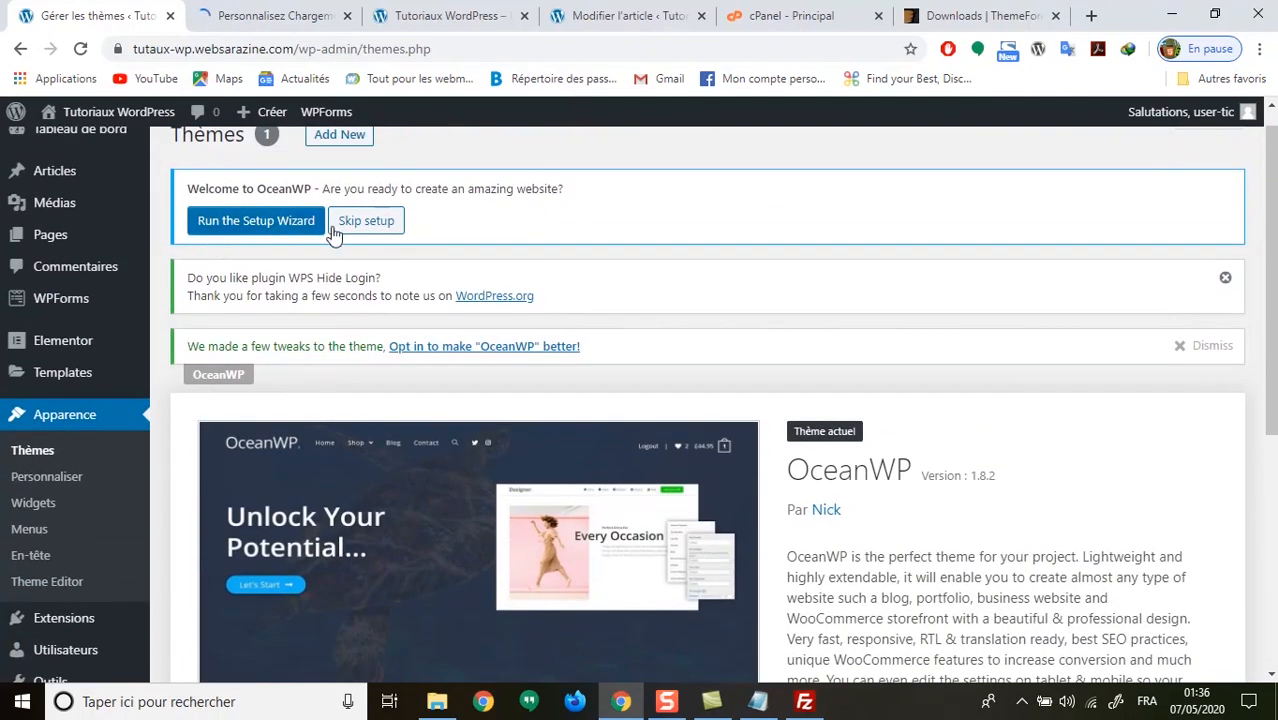
scroll(274, 242, "up", 1)
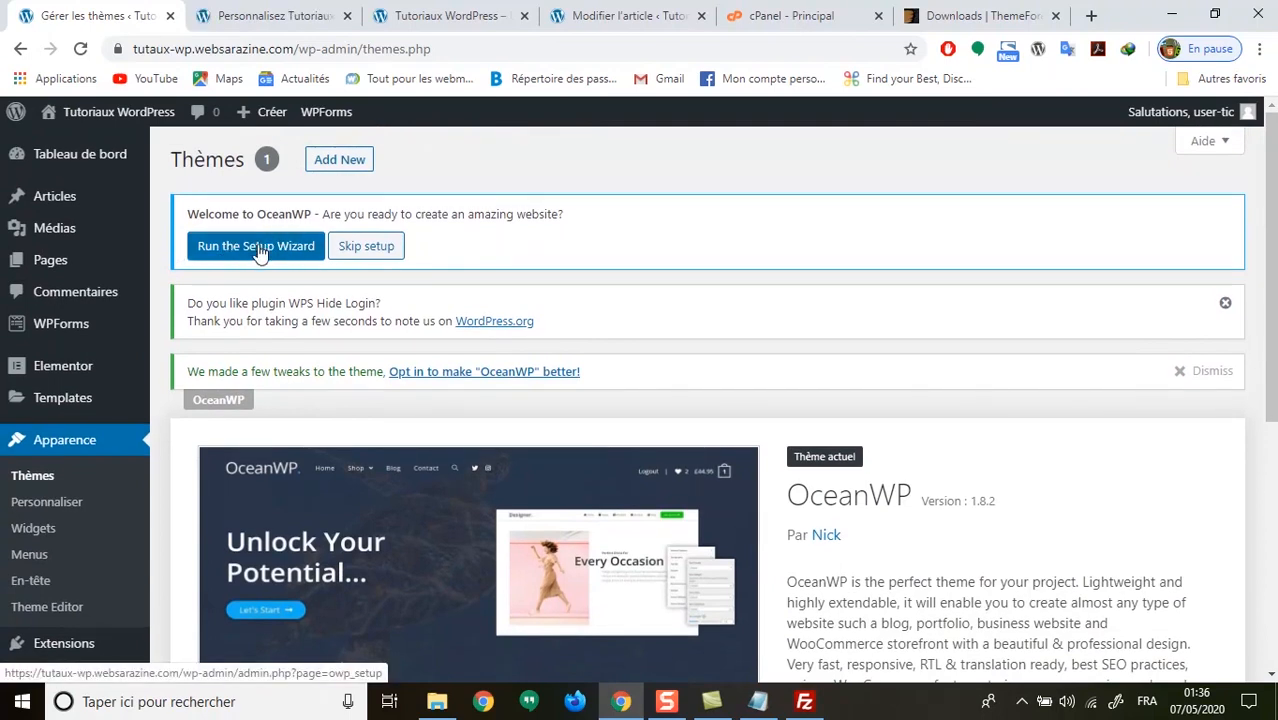
left_click(243, 249)
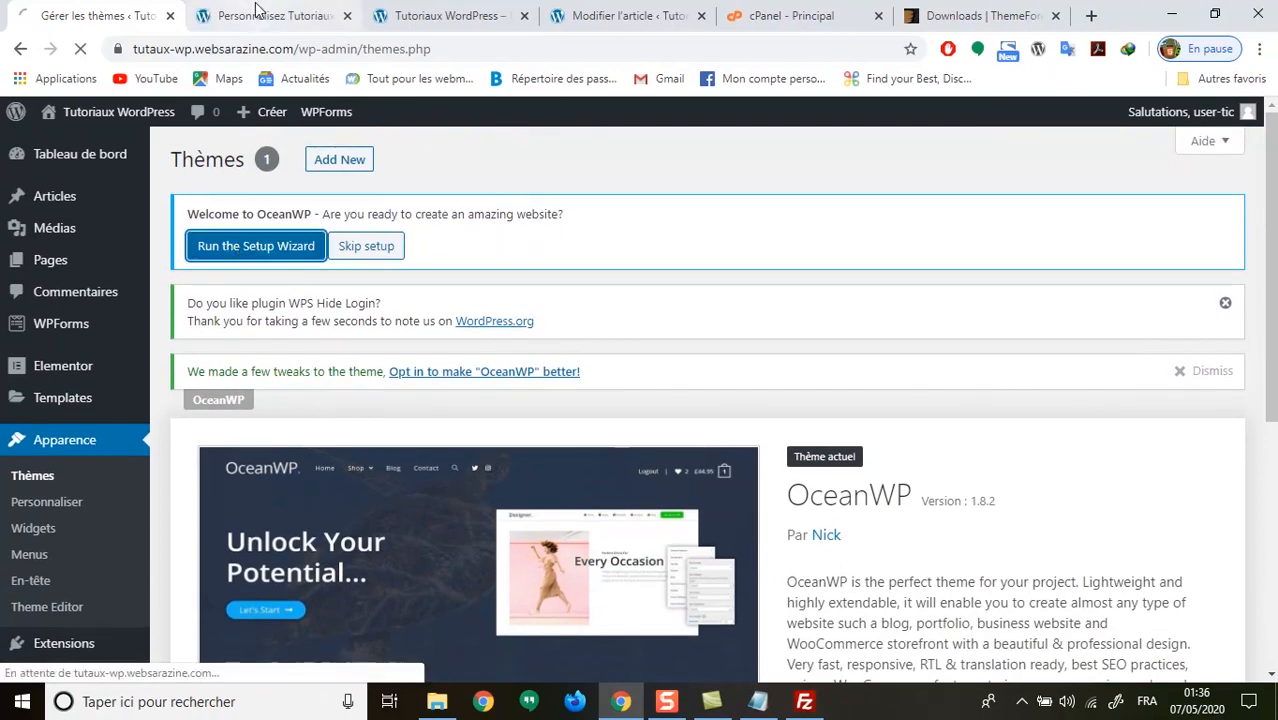
Look through the OceanWP option sections in the Customizer and close its tab.
left_click(262, 16)
scroll(85, 400, "down", 2)
scroll(83, 408, "down", 1)
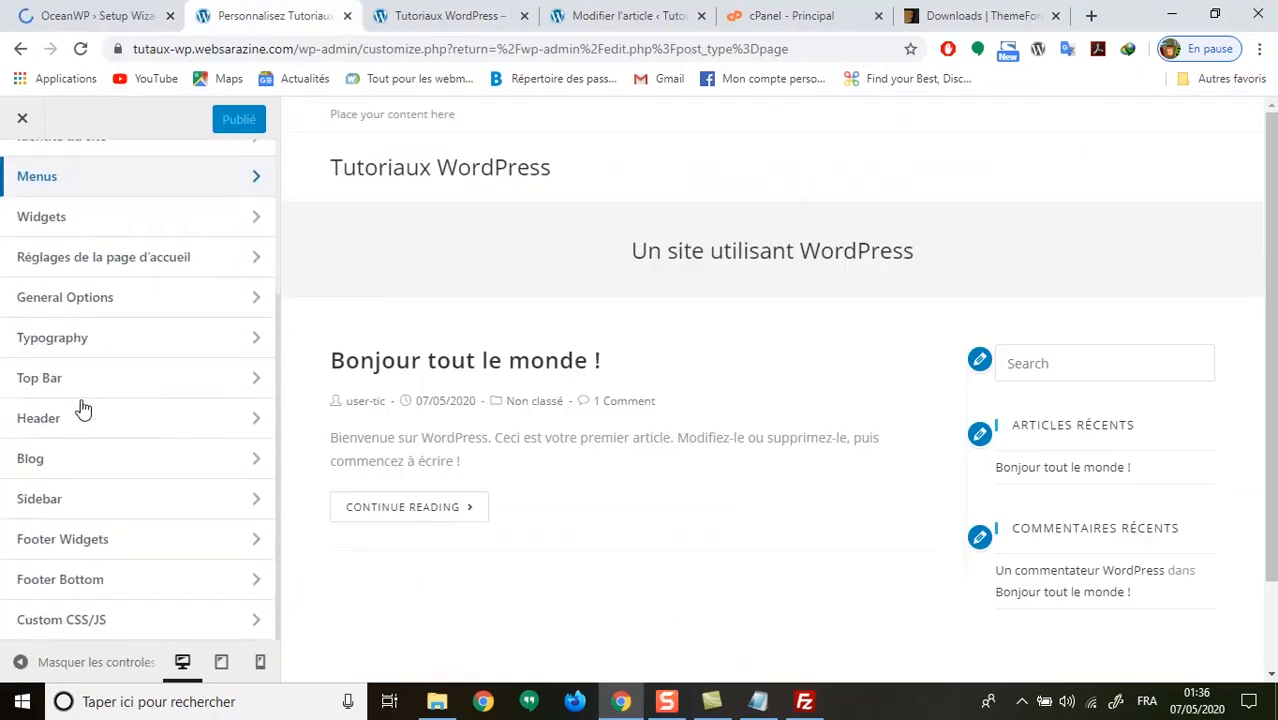
scroll(95, 390, "up", 3)
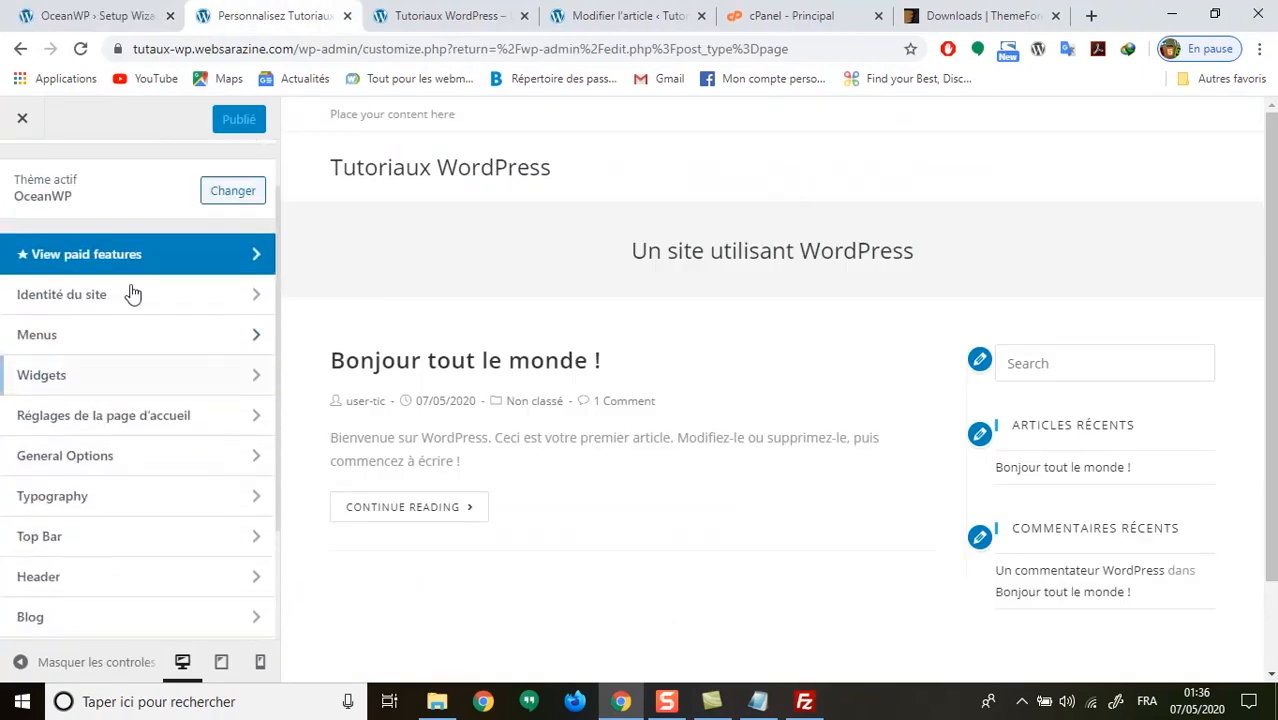
left_click(347, 16)
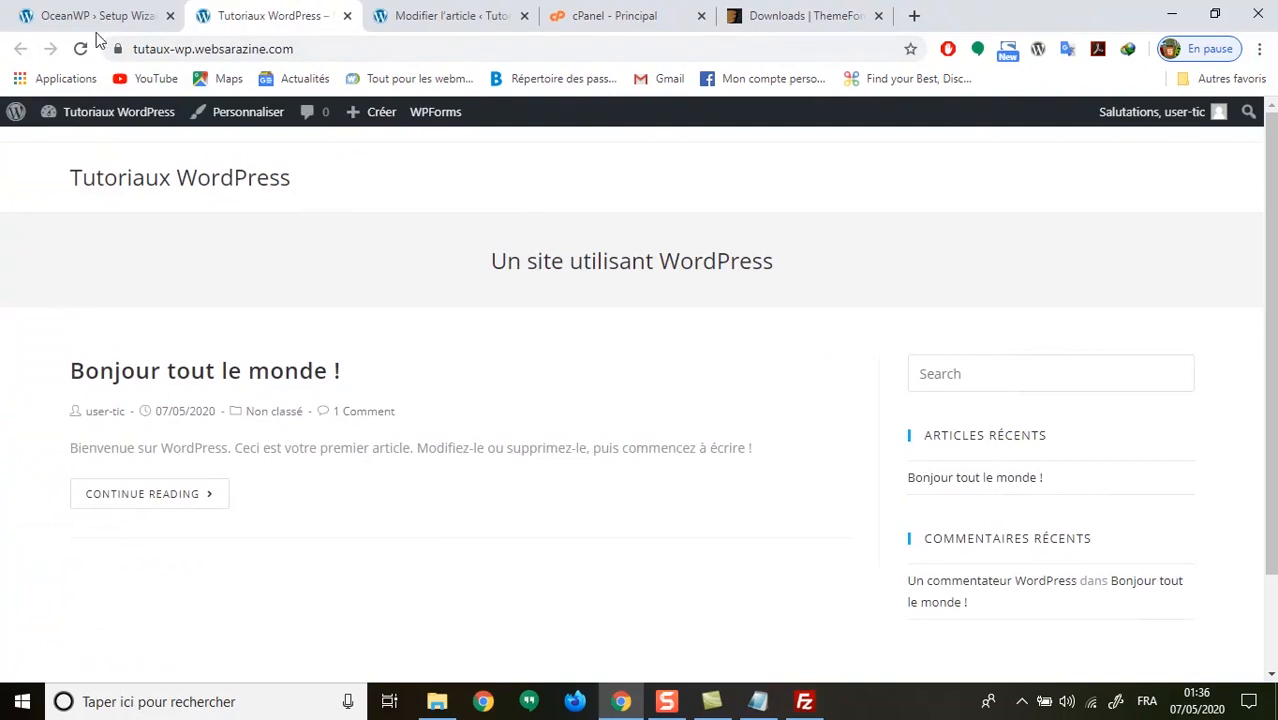
Return to the OceanWP Setup Wizard and get started, moving on to the demo template choice.
left_click(103, 17)
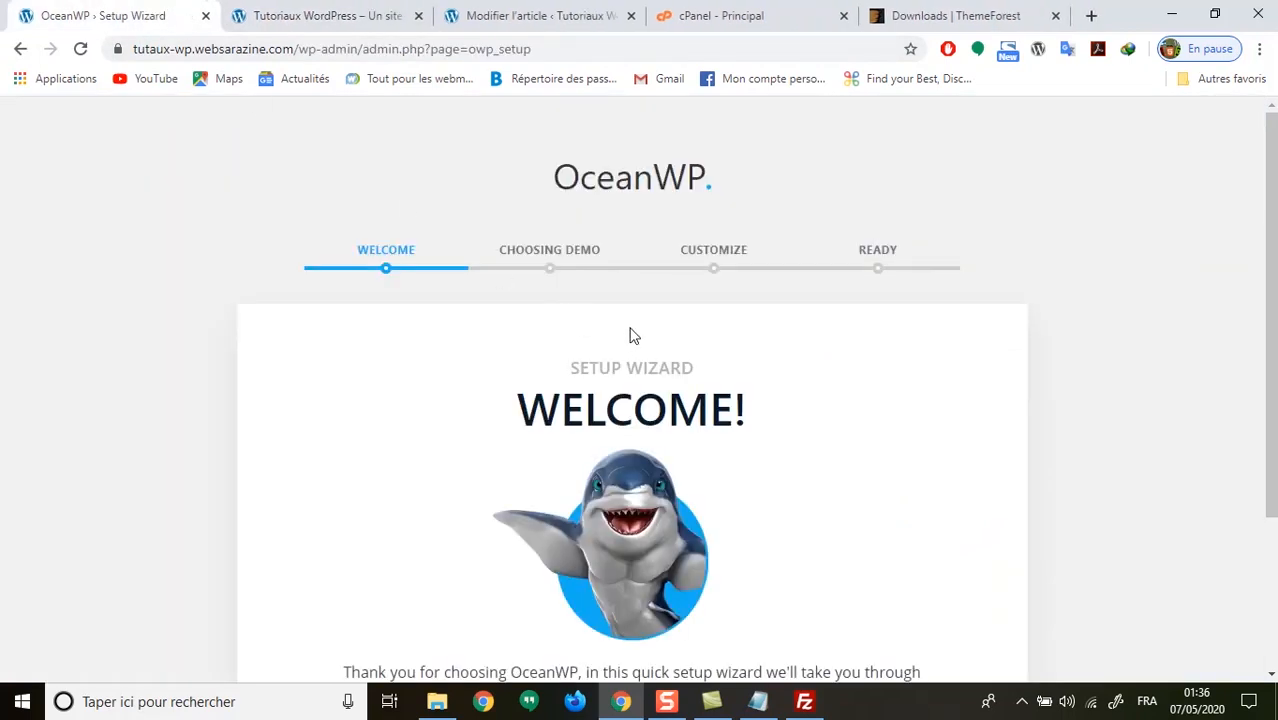
scroll(549, 252, "down", 3)
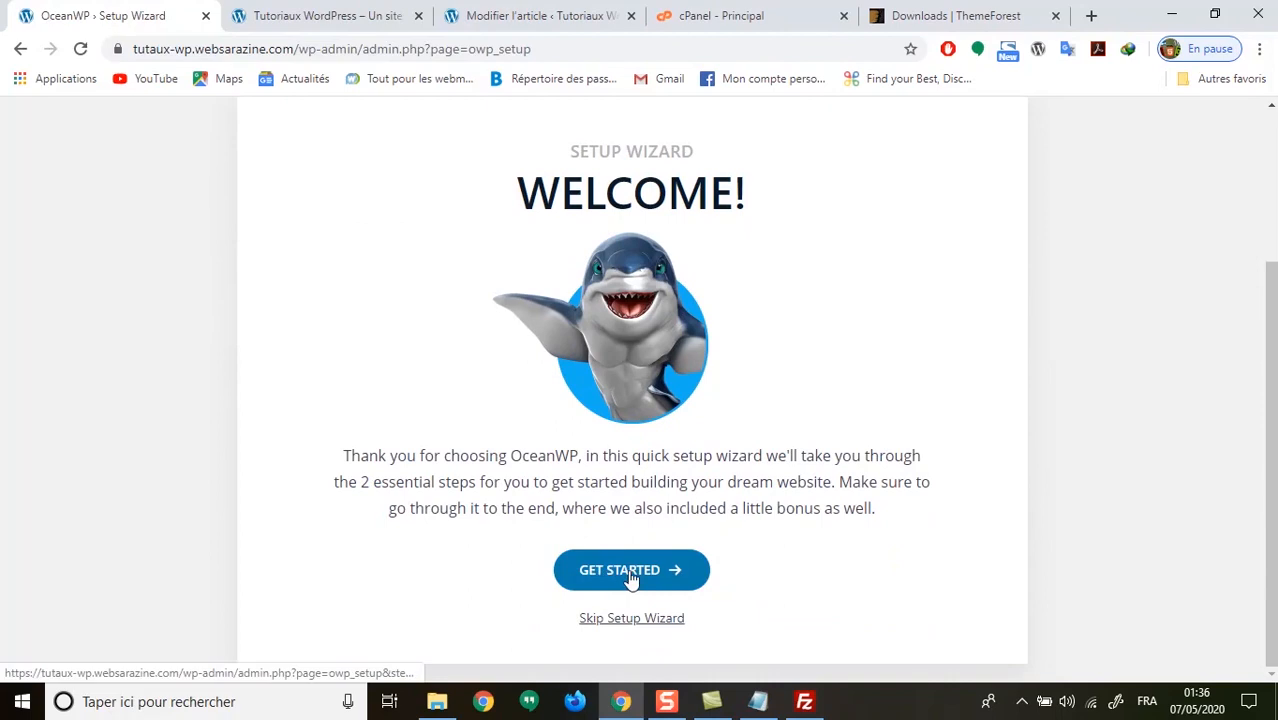
left_click(632, 578)
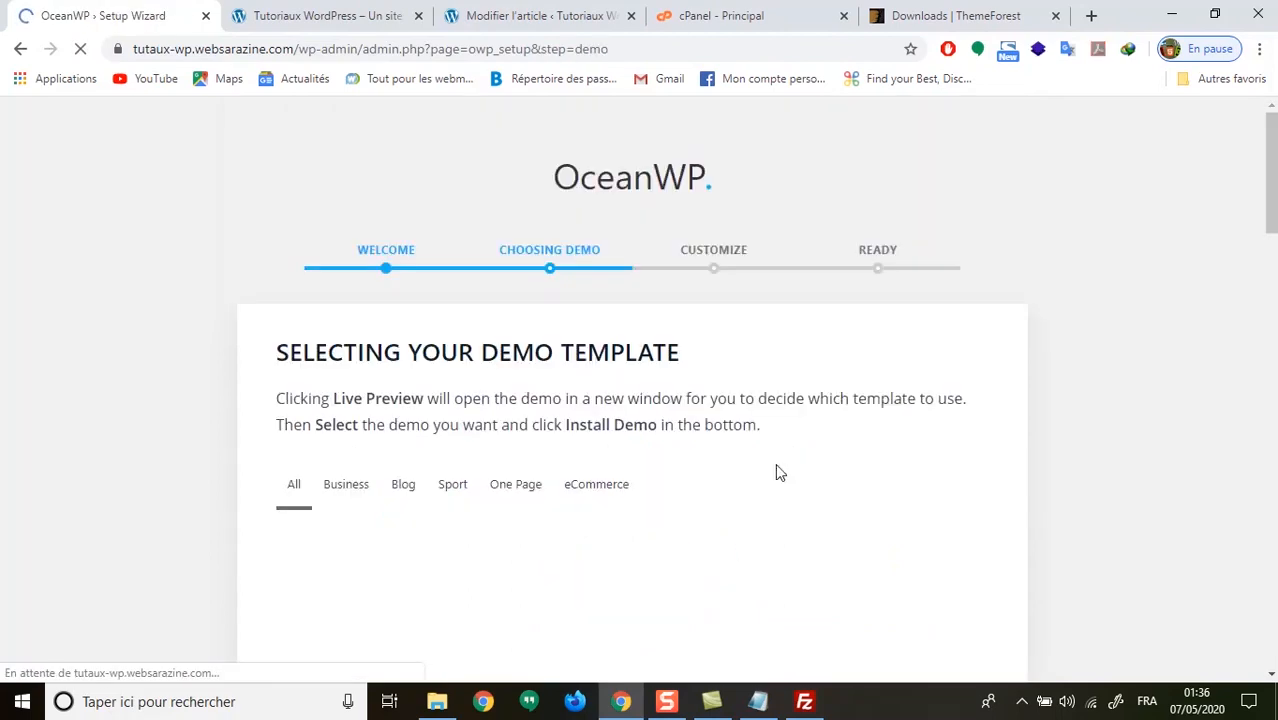
Browse the available demo templates, from Architect and Blogger down to Personal and Simple.
scroll(481, 470, "down", 2)
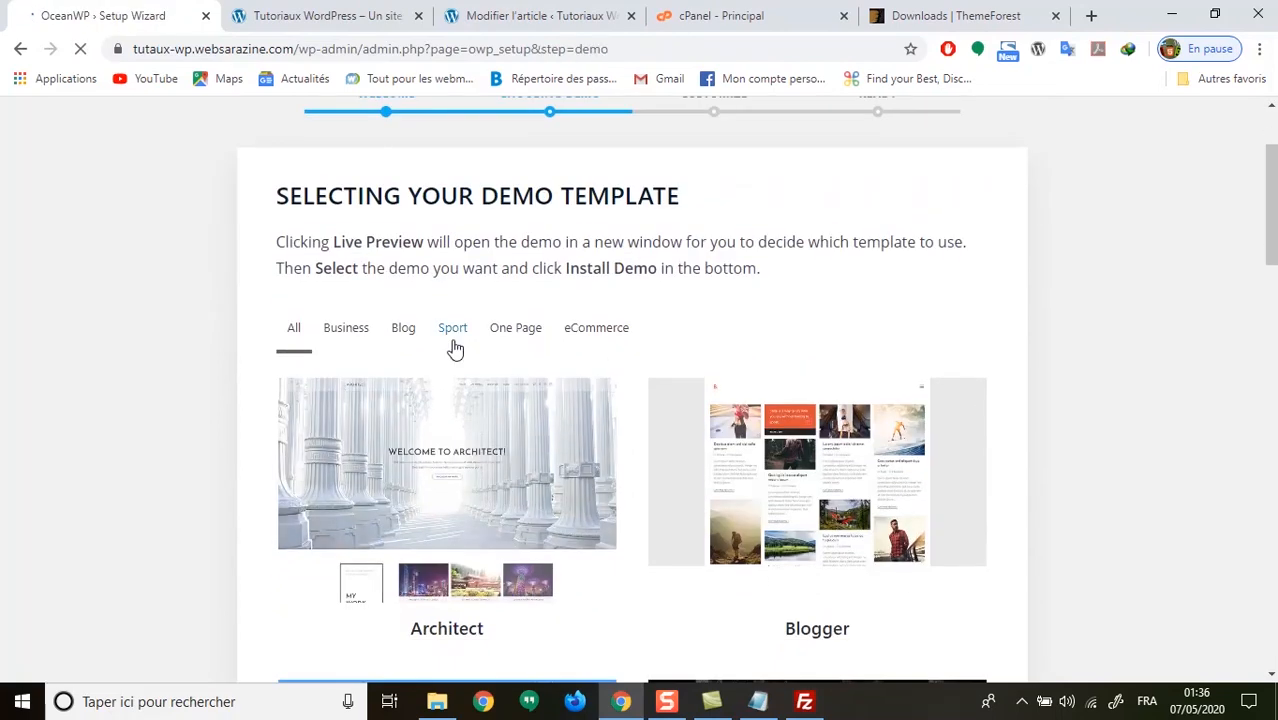
scroll(531, 511, "down", 3)
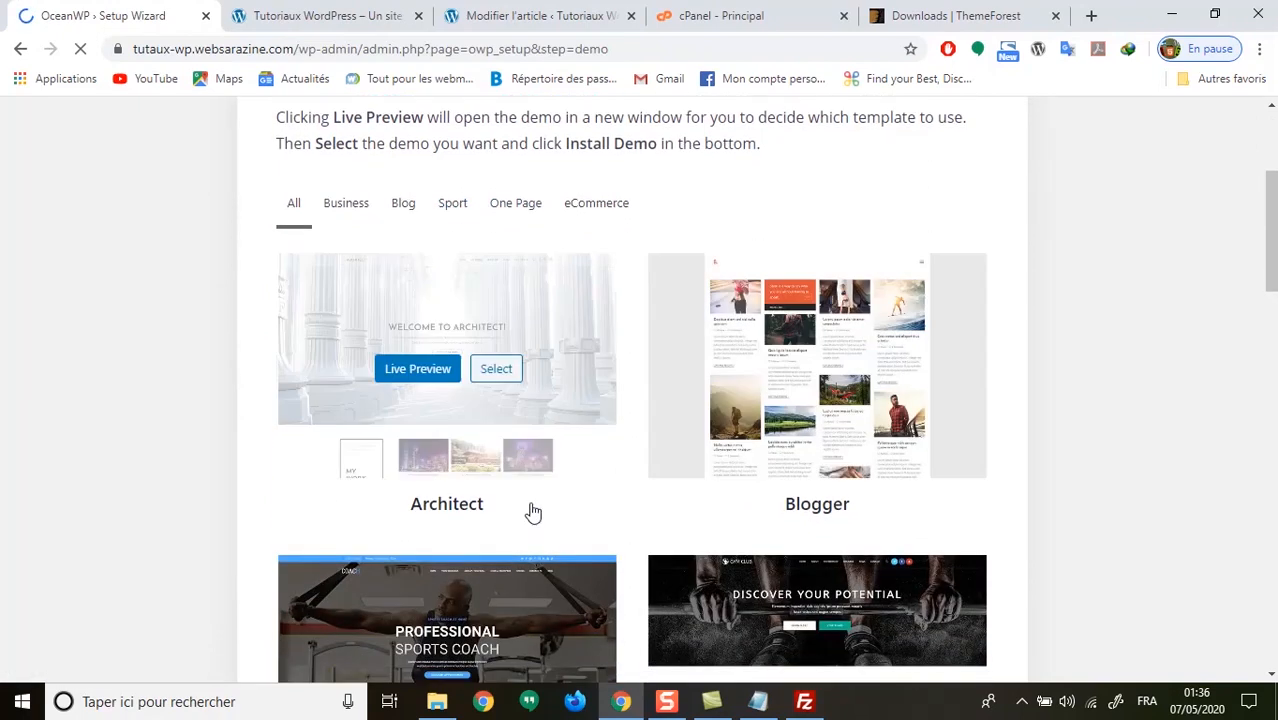
scroll(531, 511, "down", 3)
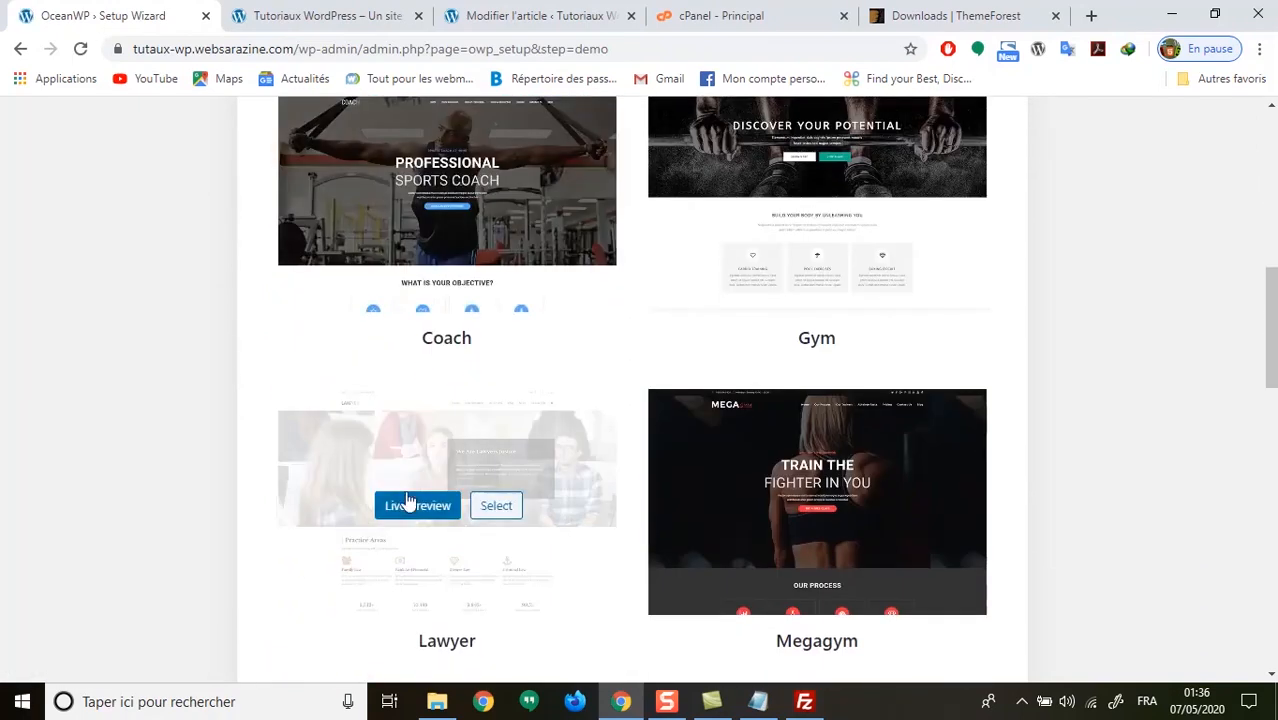
scroll(420, 520, "down", 1)
scroll(443, 437, "down", 3)
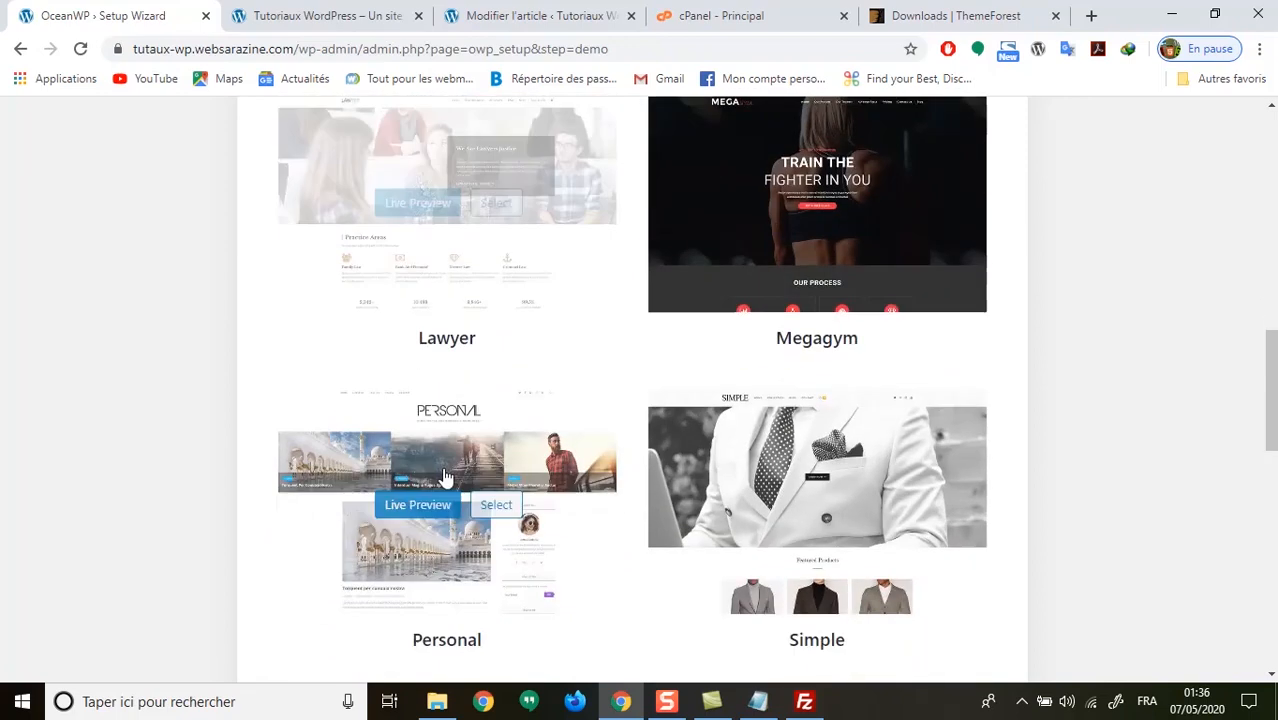
scroll(441, 400, "up", 2)
scroll(437, 354, "up", 1)
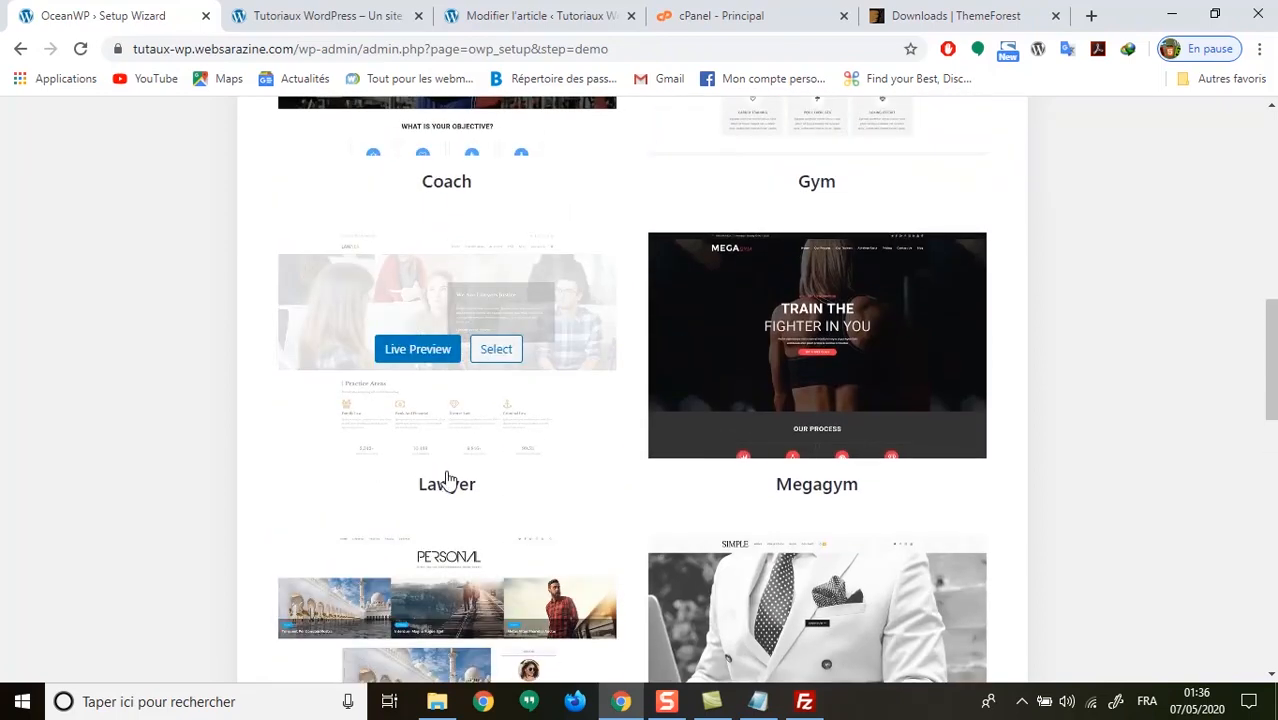
left_click(500, 351)
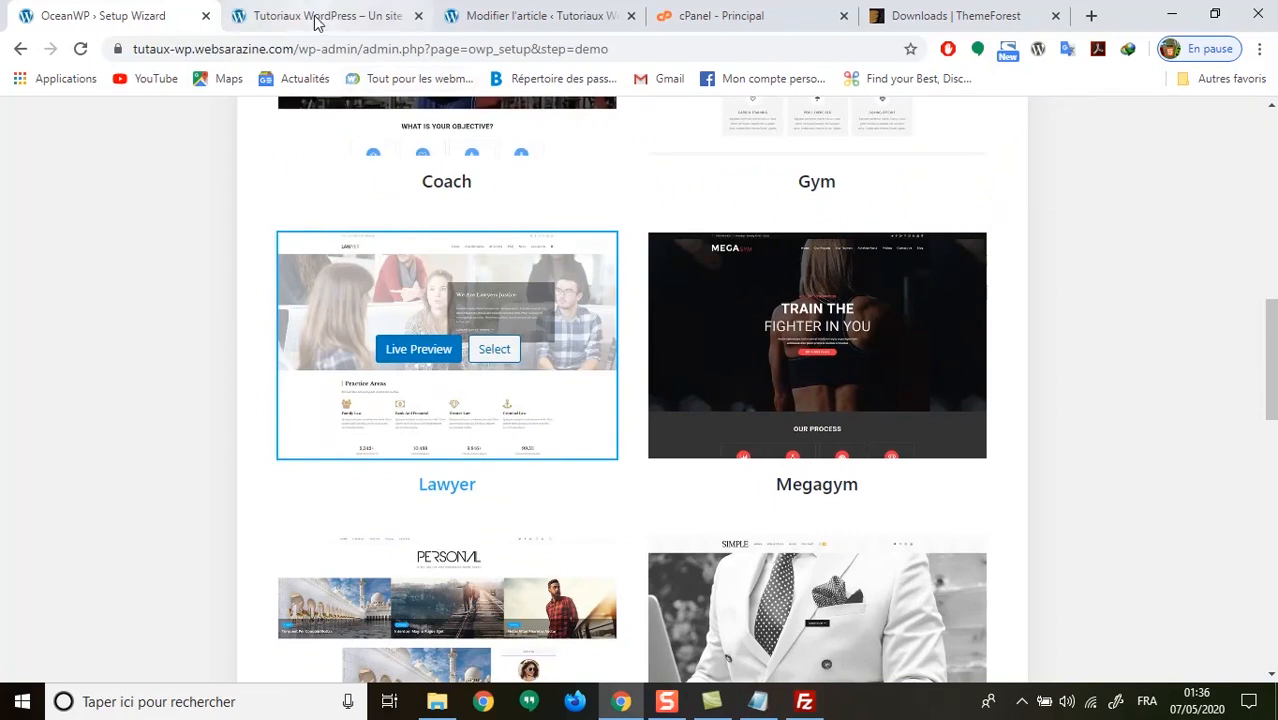
left_click(493, 353)
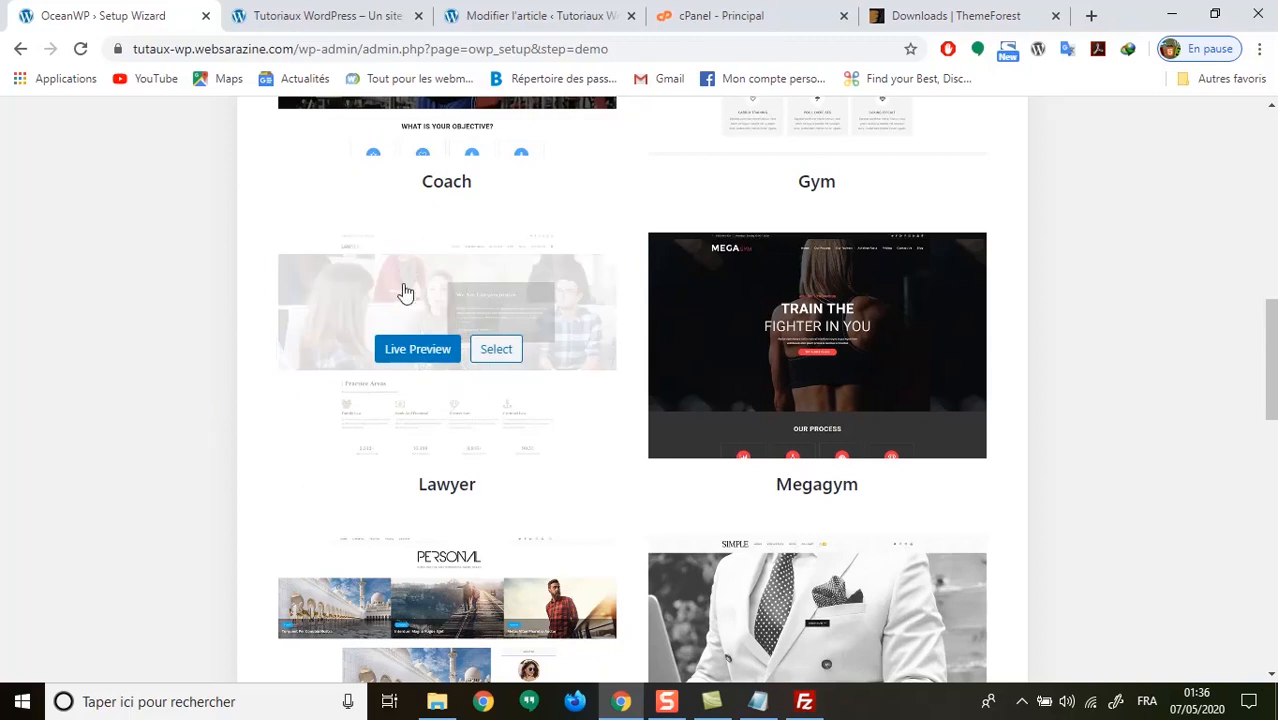
scroll(408, 320, "up", 2)
scroll(399, 368, "up", 3)
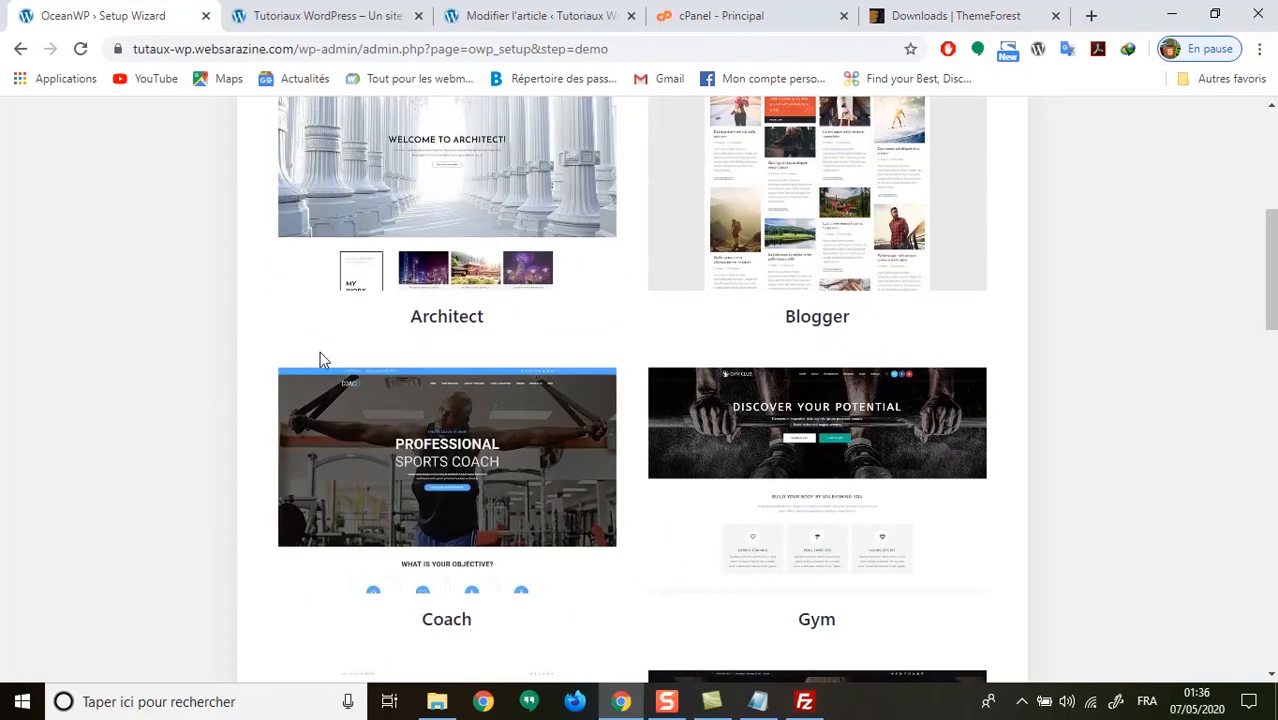
scroll(320, 352, "down", 1)
scroll(322, 359, "down", 3)
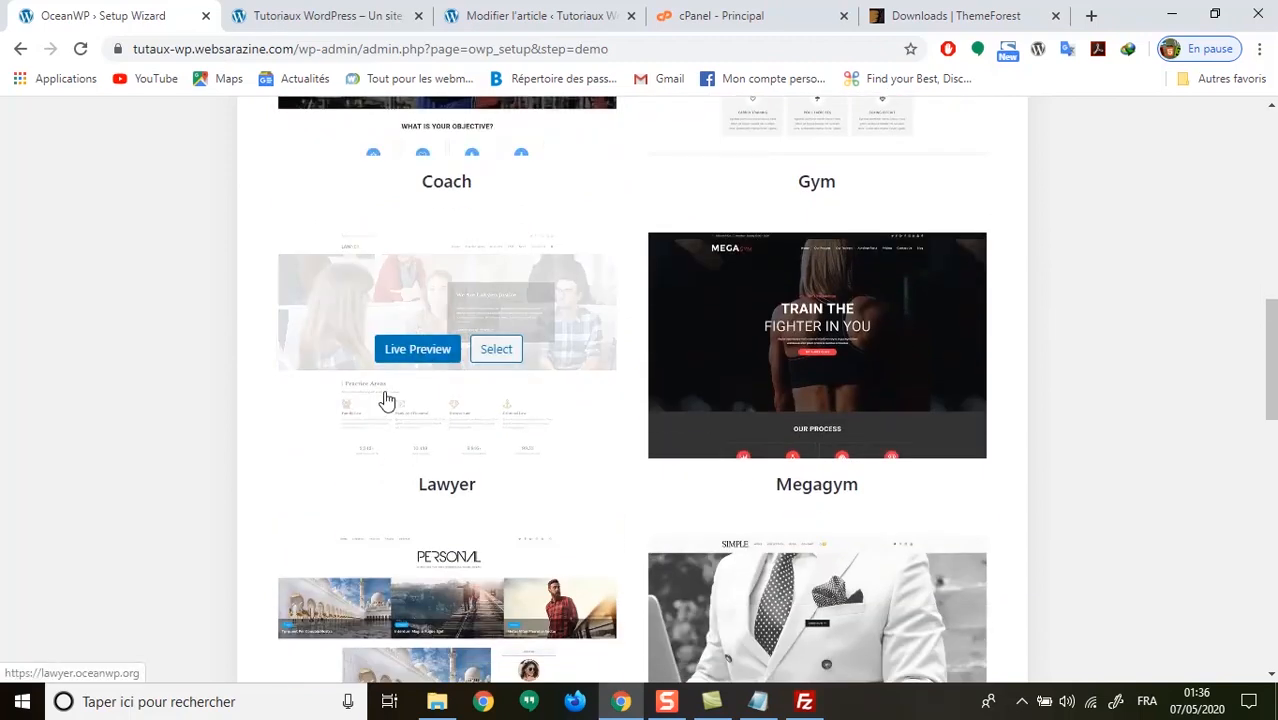
Select the Lawyer demo template and proceed to its installation.
left_click(392, 405)
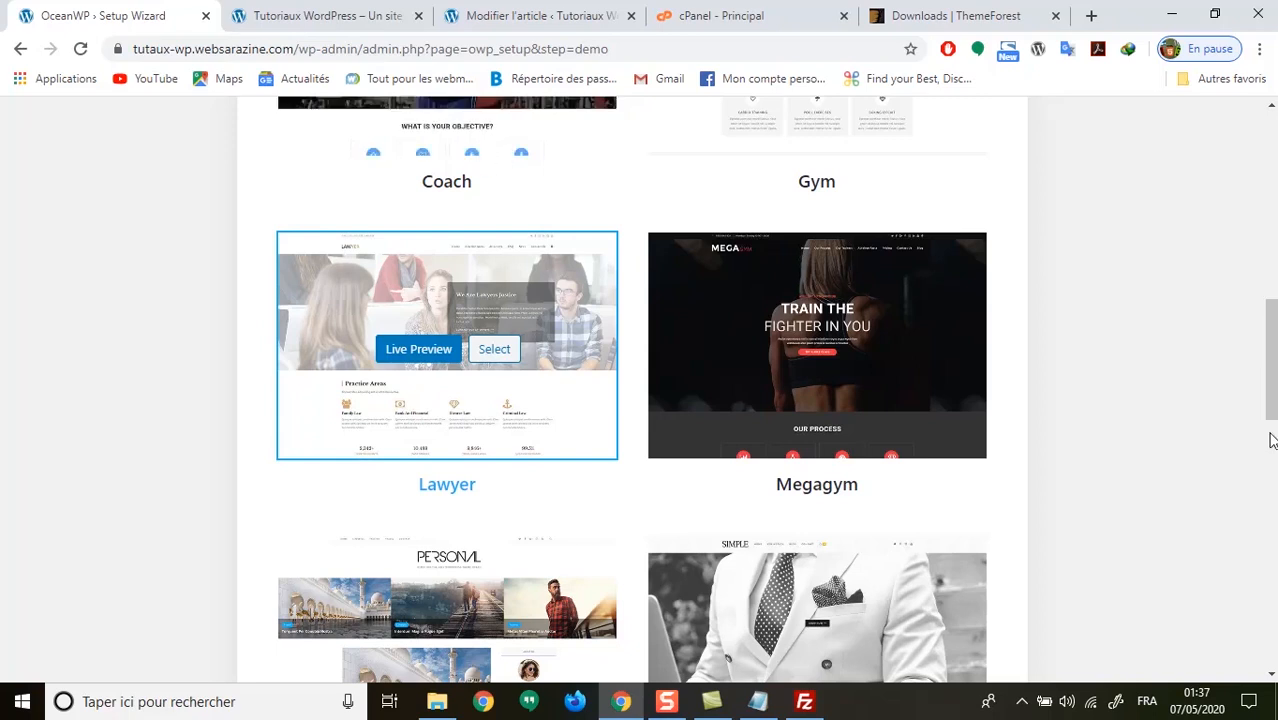
left_click_drag(1272, 362, 1272, 605)
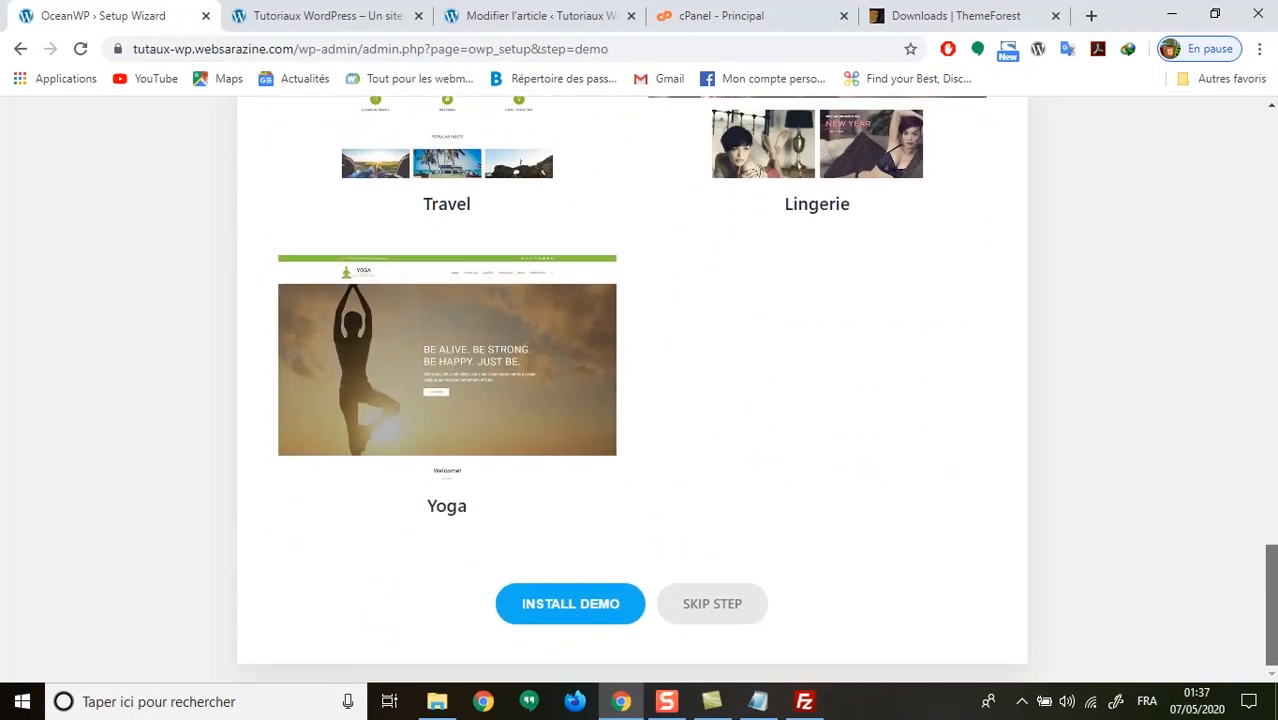
left_click(550, 606)
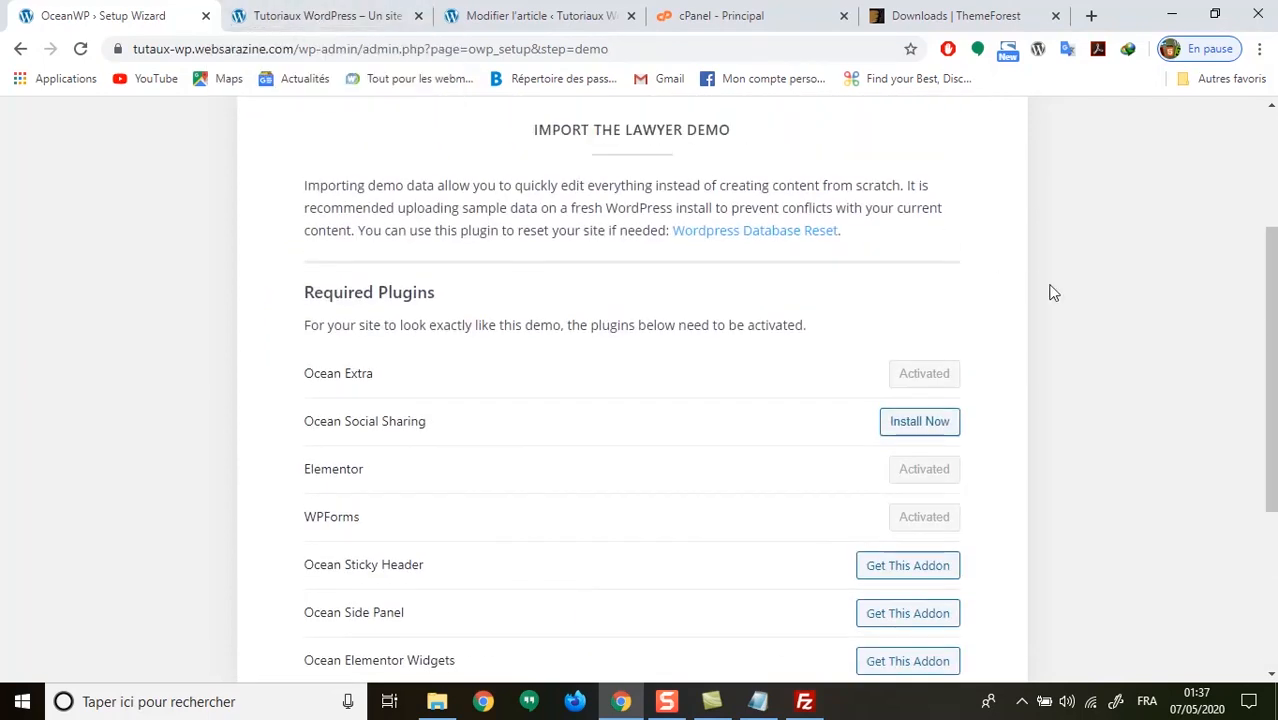
Install the required Ocean Social Sharing plugin and import the Lawyer demo with its XML data, Customizer settings and widgets.
left_click(930, 424)
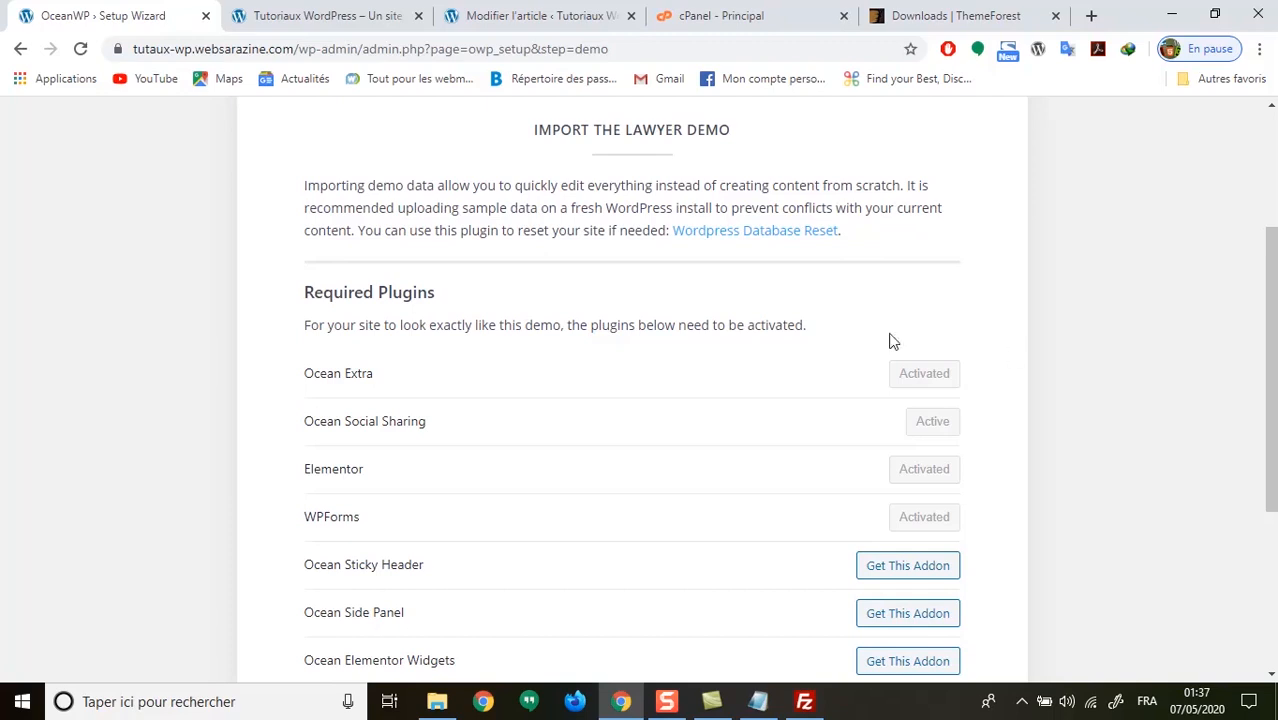
scroll(959, 528, "down", 2)
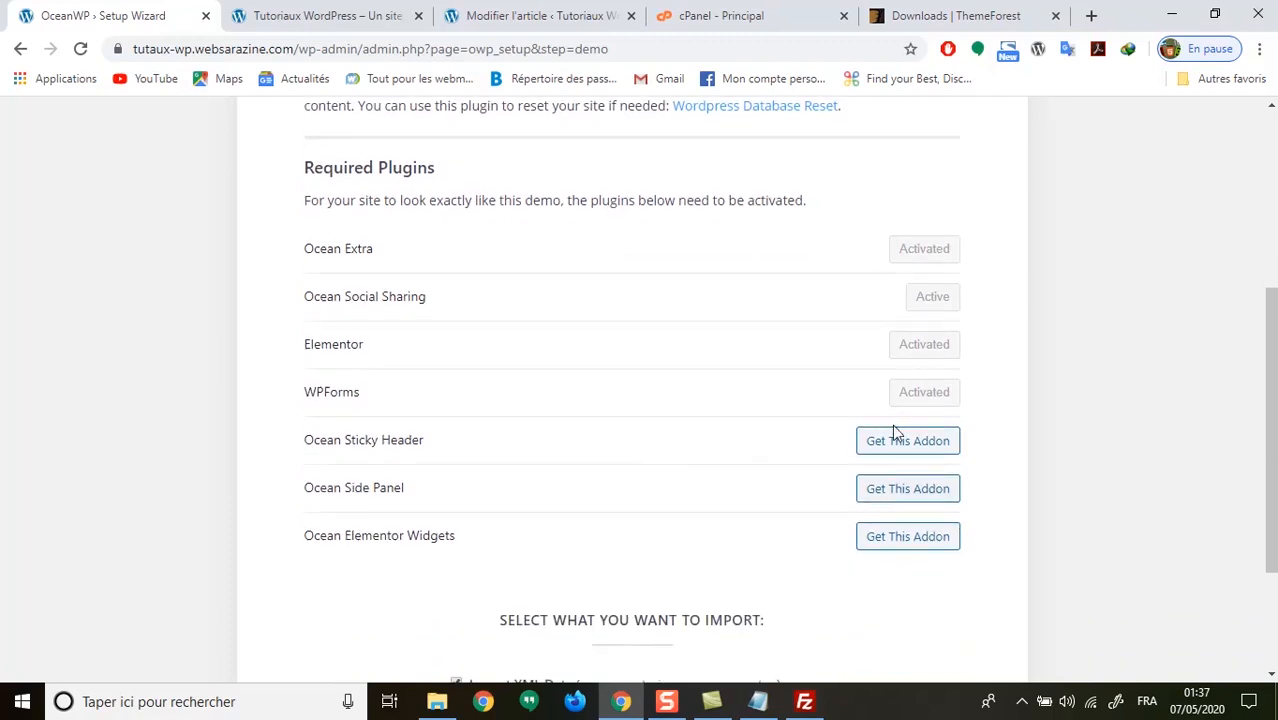
scroll(1030, 455, "down", 2)
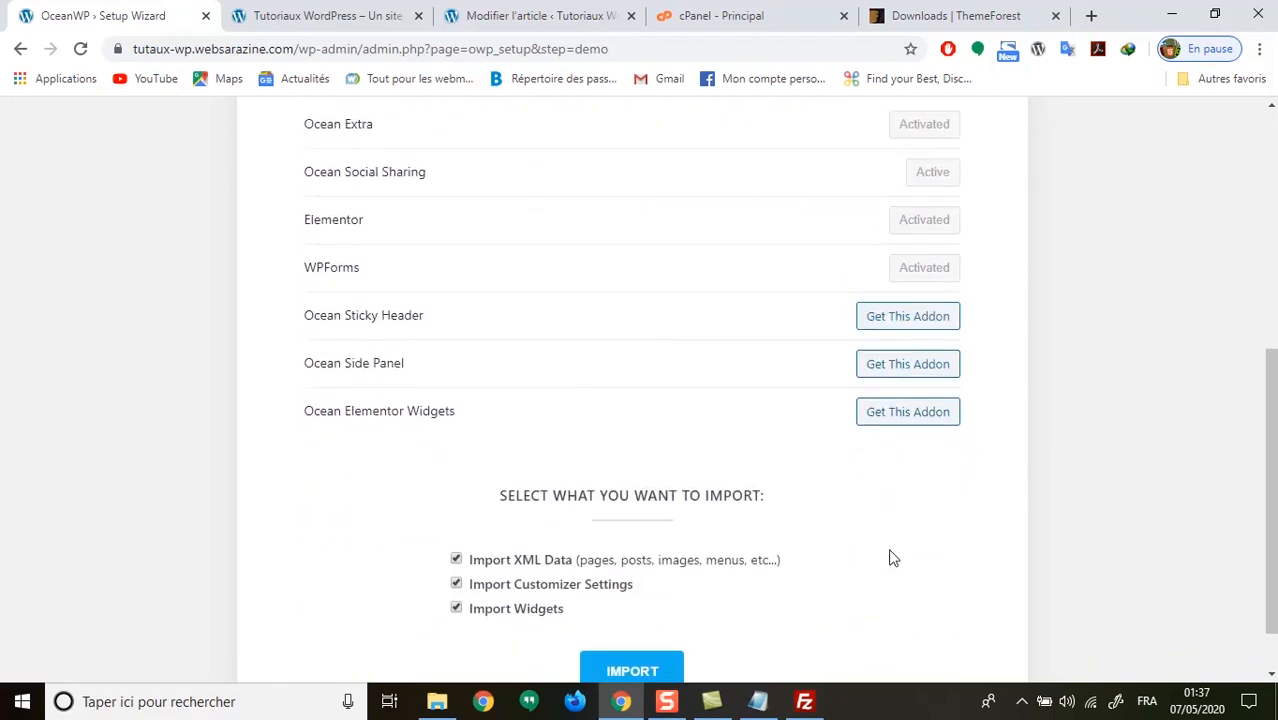
scroll(880, 556, "down", 1)
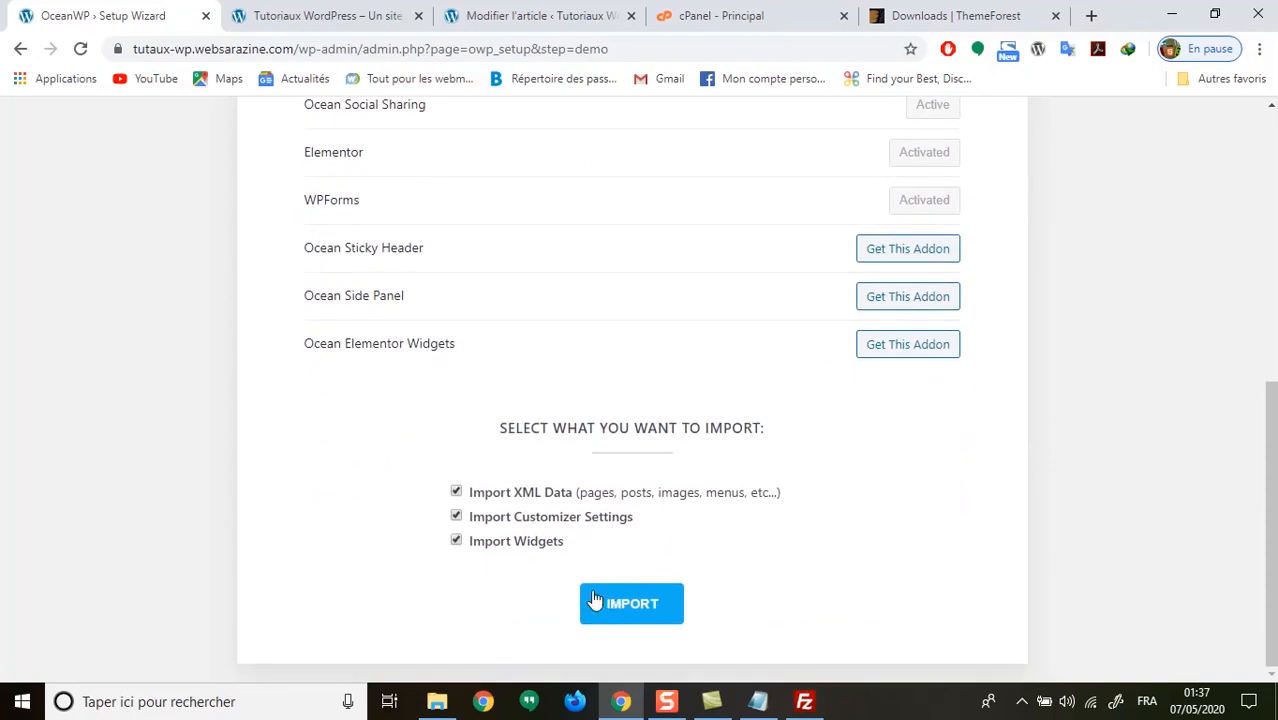
left_click(648, 607)
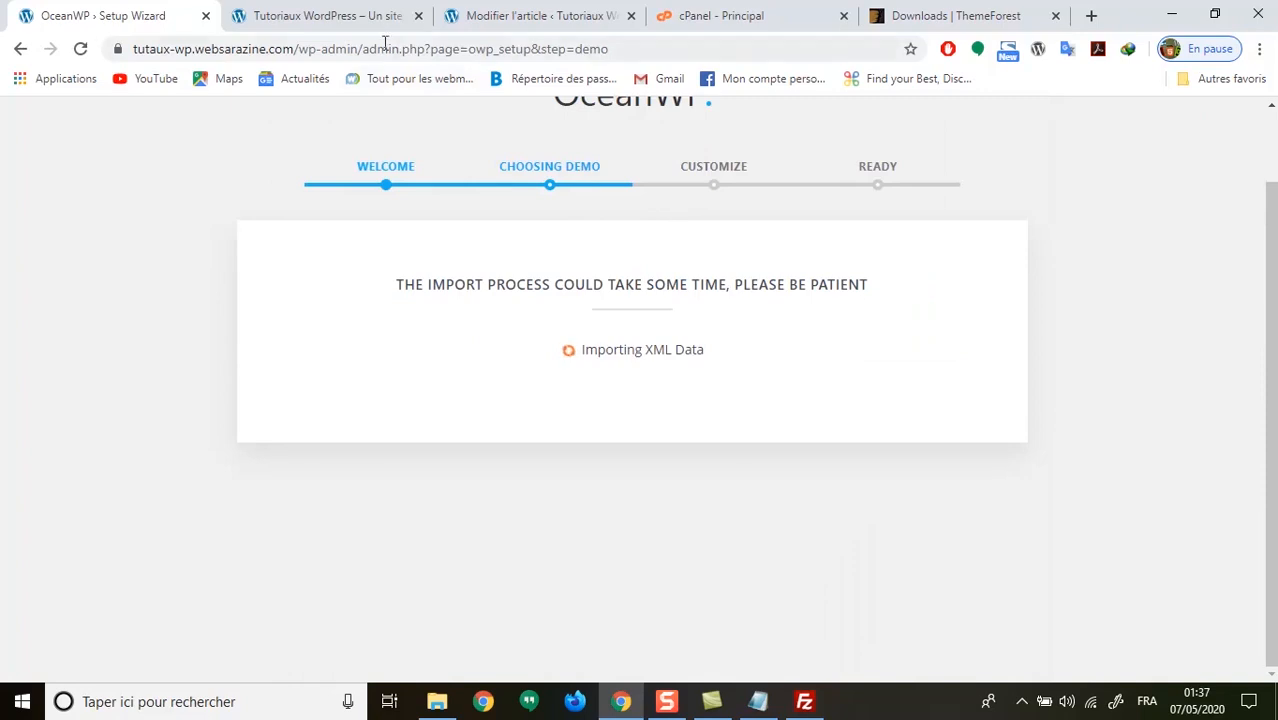
Open the WordPress dashboard from the Tutoriaux WordPress site while checking on the demo import in the Setup Wizard.
left_click(354, 18)
mouse_move(105, 114)
left_click(85, 147)
left_click(155, 16)
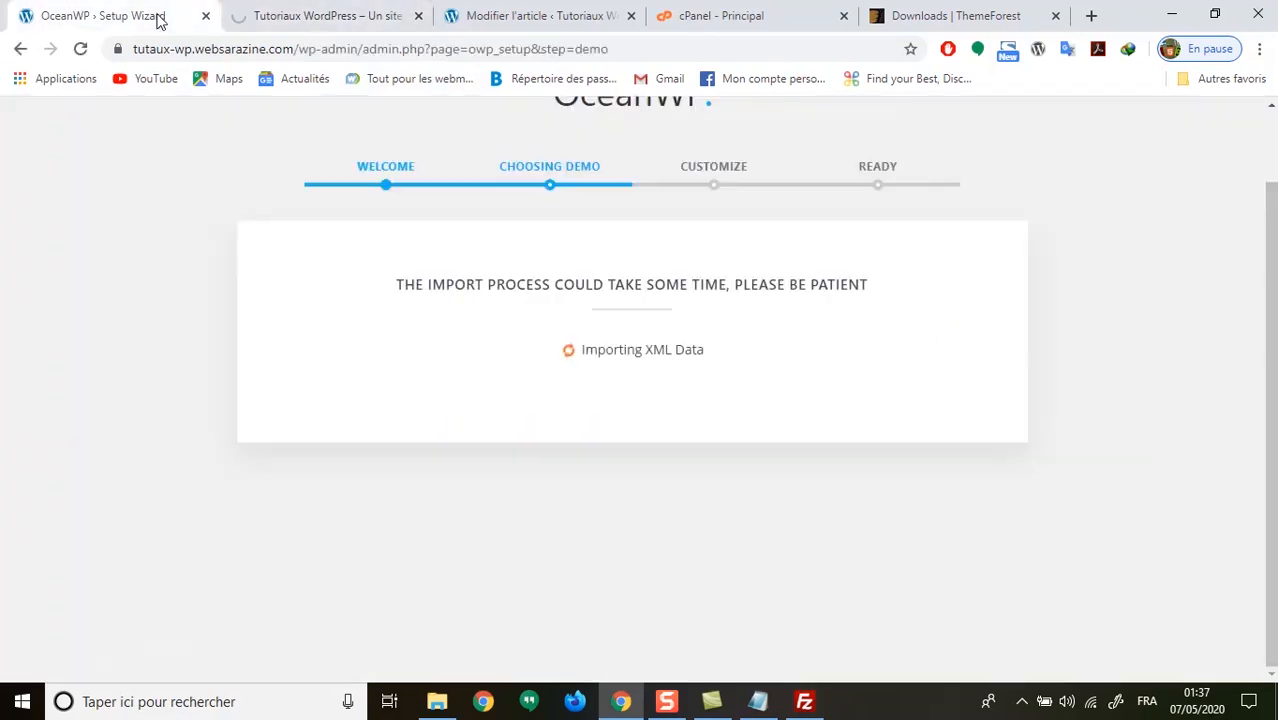
left_click(287, 18)
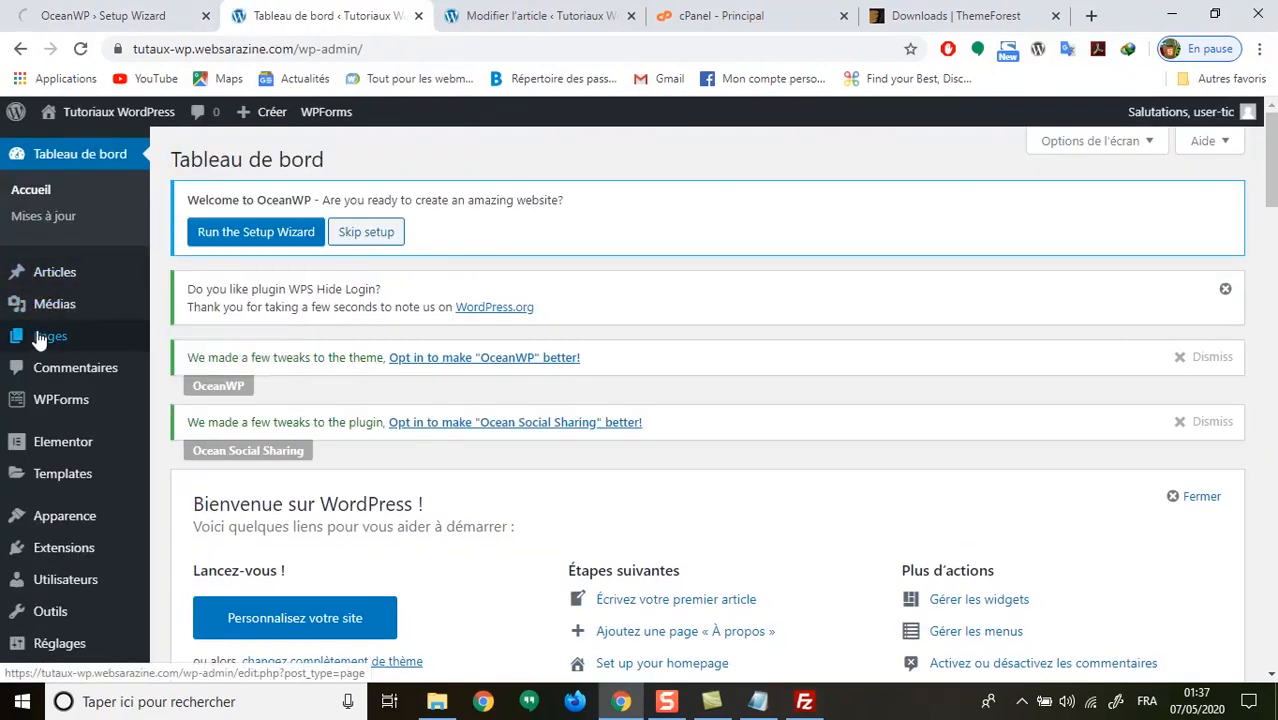
Open the list of all pages and review the imported demo pages.
left_click(38, 339)
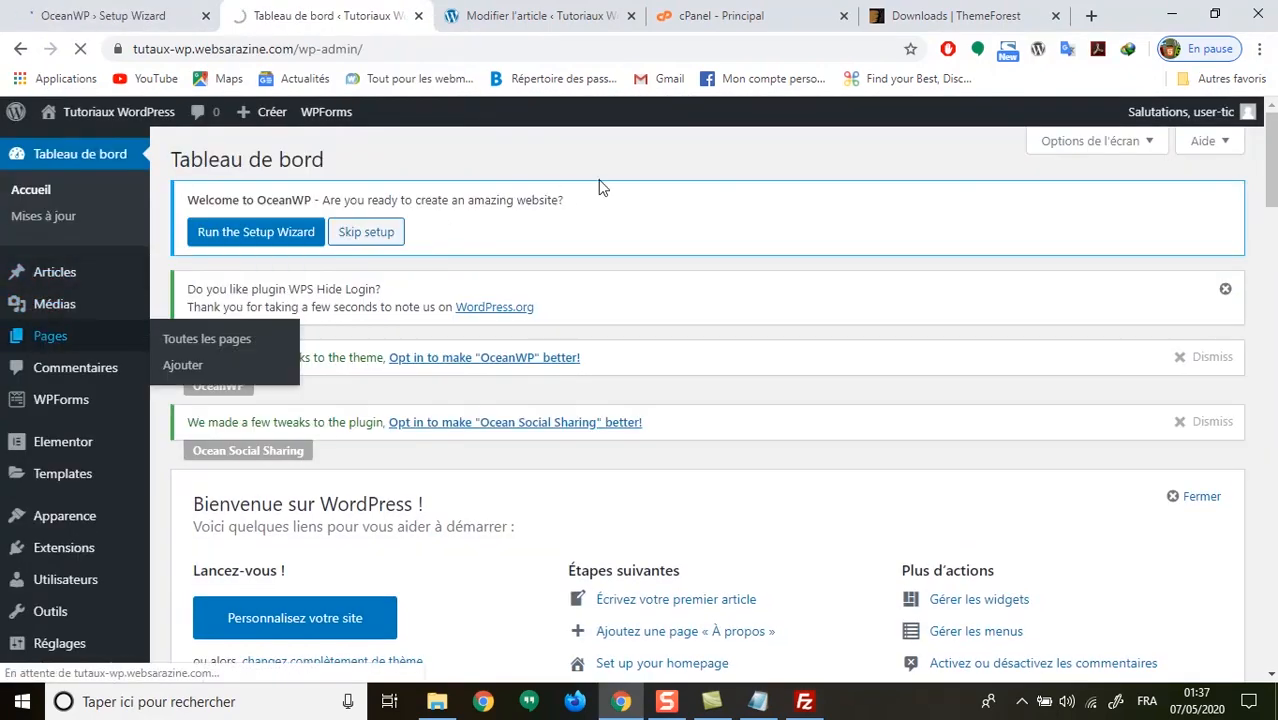
scroll(600, 188, "down", 3)
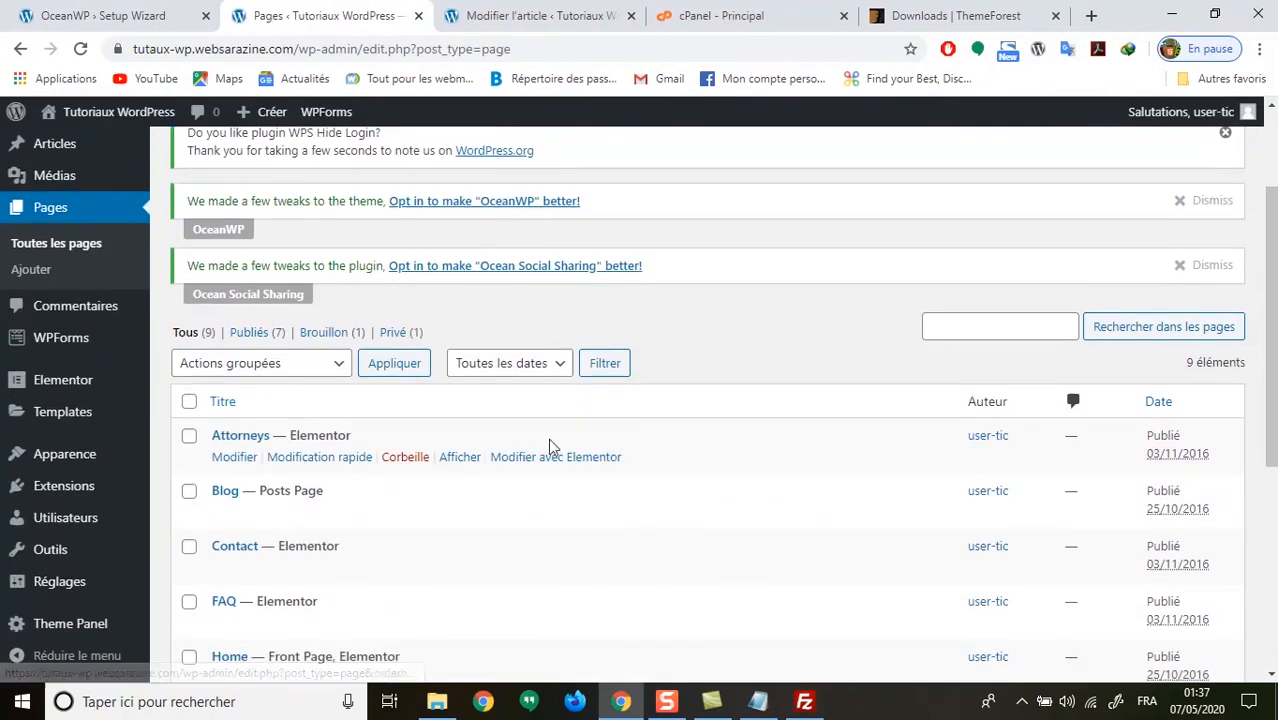
scroll(372, 436, "down", 2)
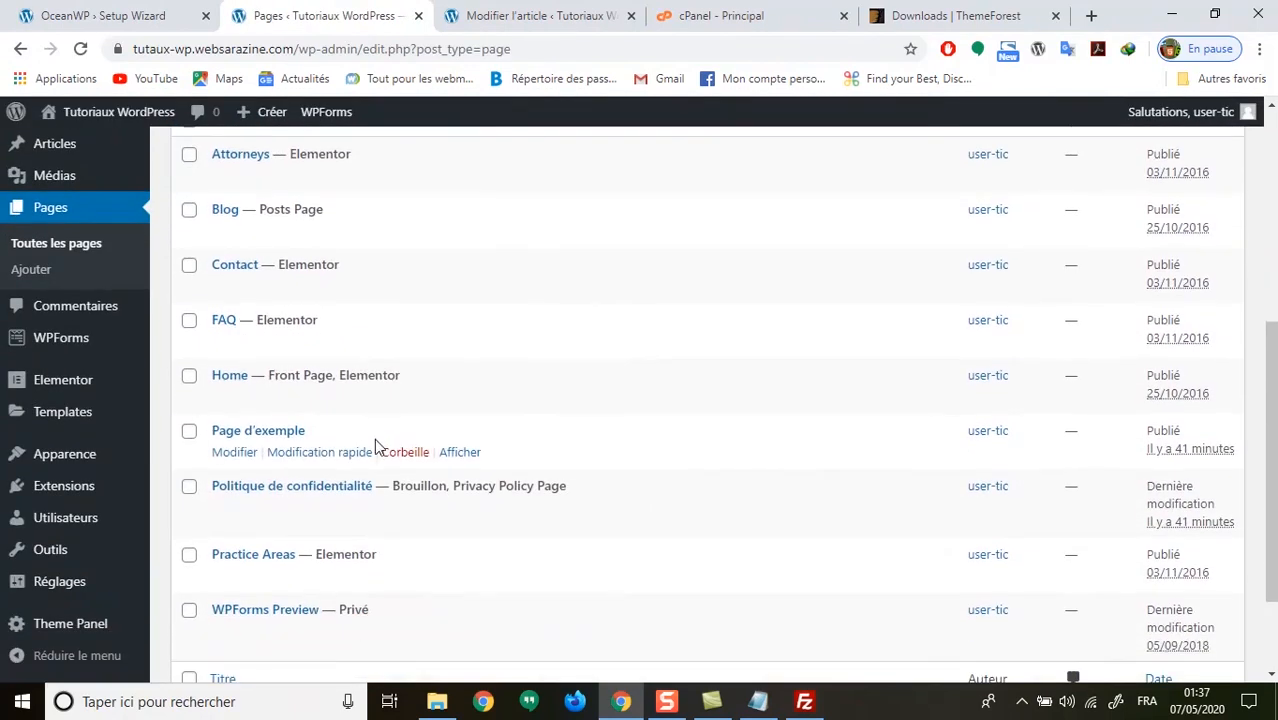
Finish the OceanWP setup wizard without adding a logo or colours, skip the giveaway form, and view the website.
left_click(140, 18)
scroll(600, 420, "down", 2)
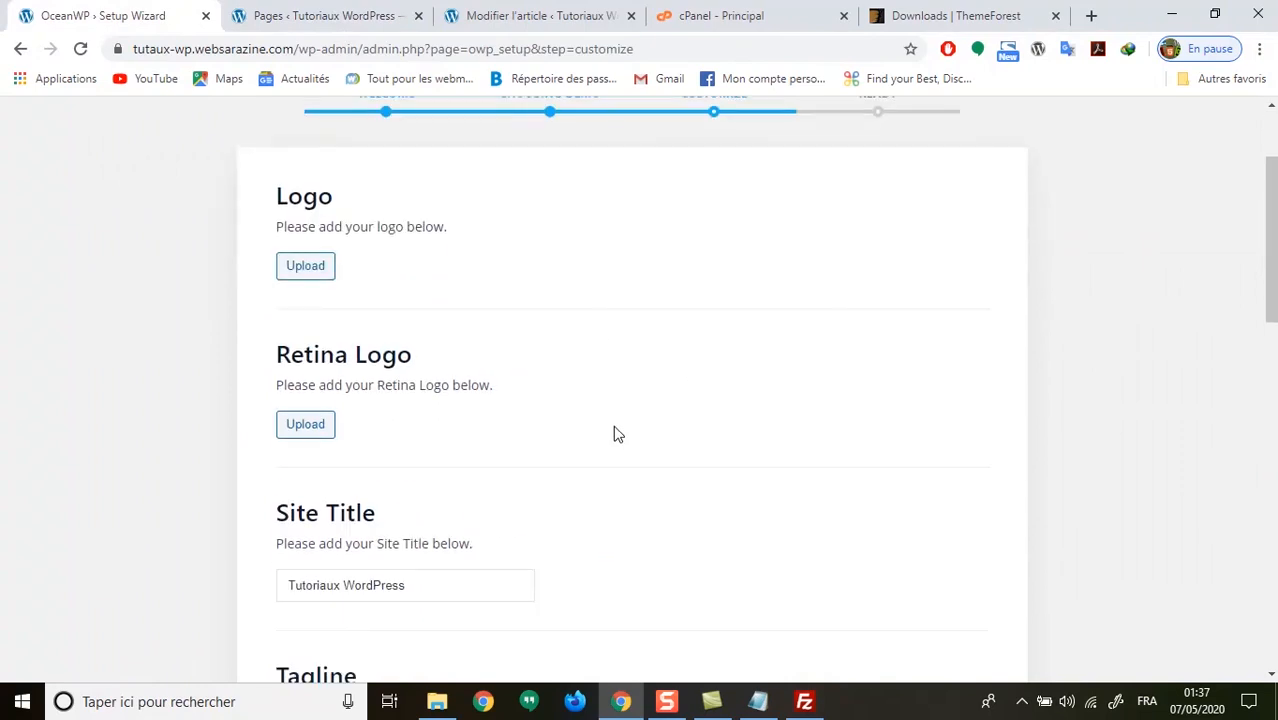
scroll(805, 354, "up", 2)
scroll(805, 354, "down", 5)
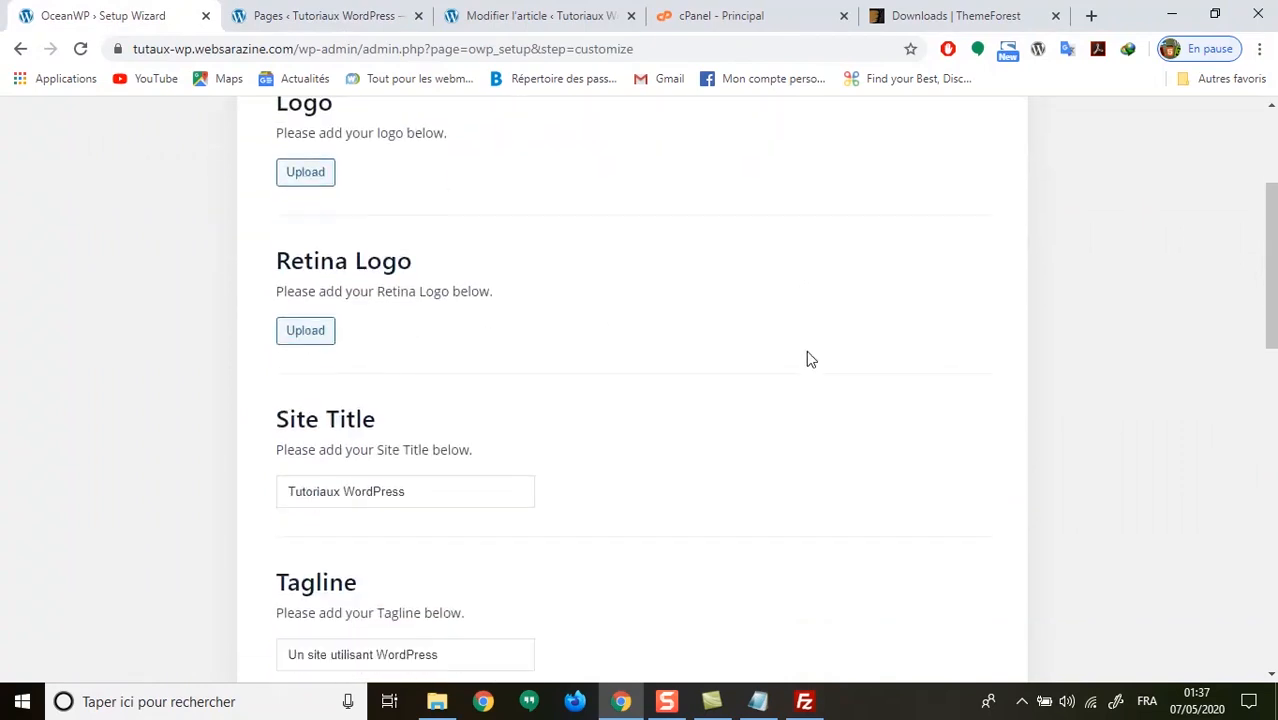
scroll(700, 435, "down", 5)
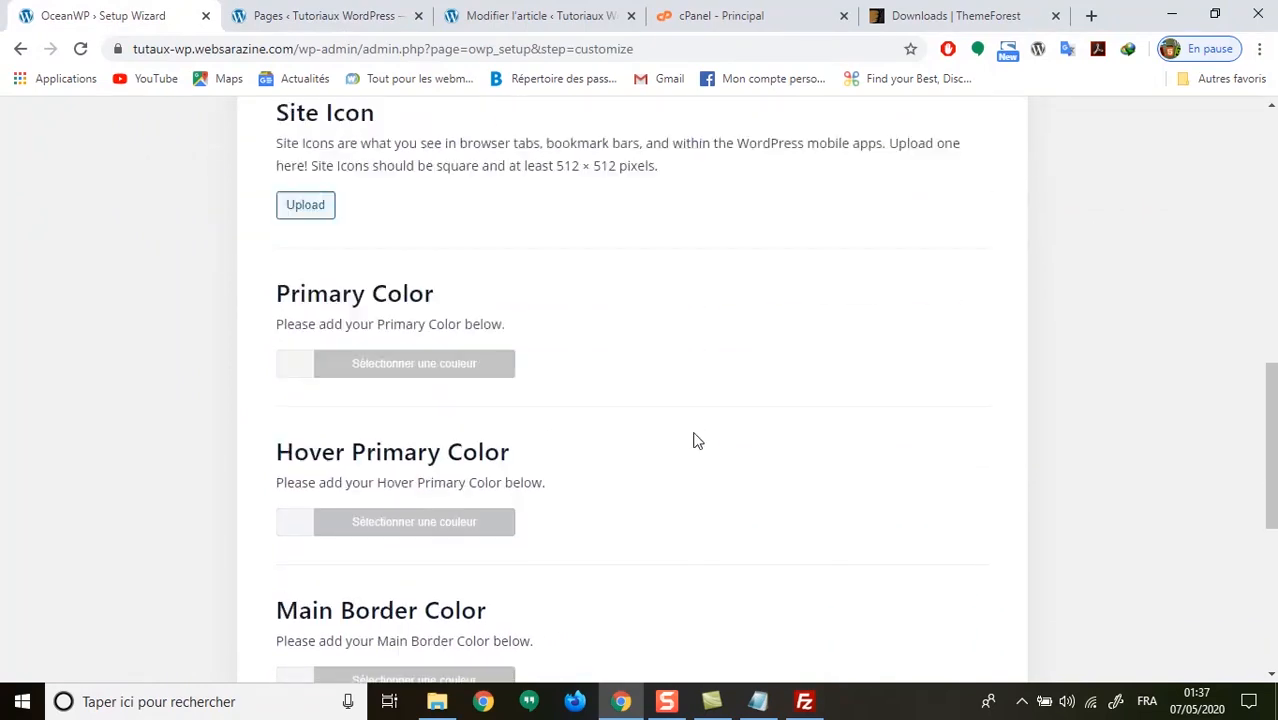
scroll(760, 438, "down", 2)
scroll(700, 520, "down", 3)
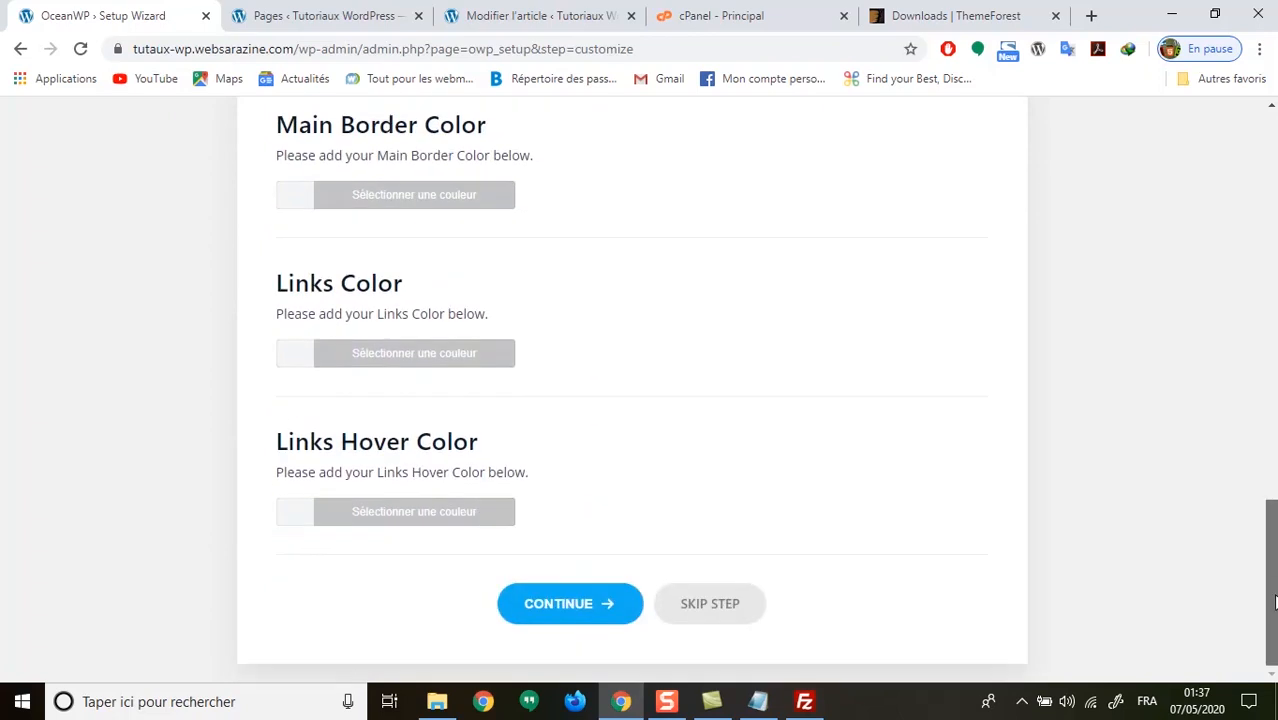
left_click(557, 610)
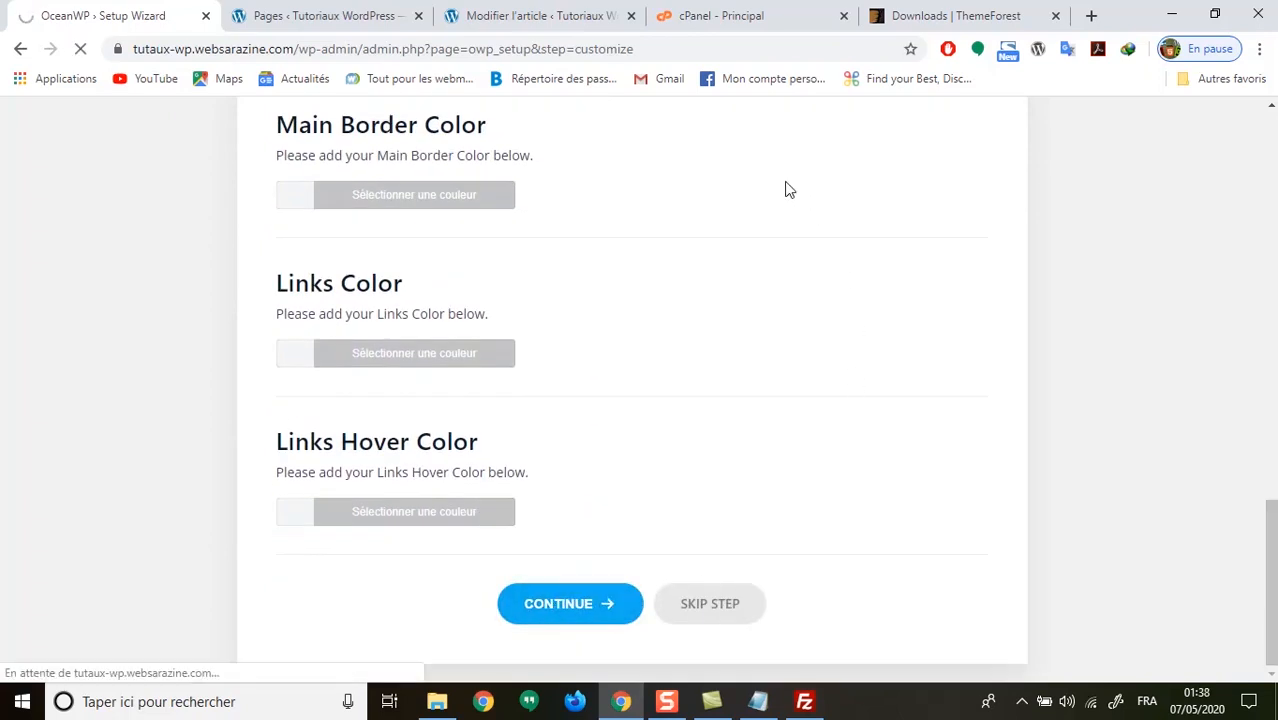
scroll(720, 400, "down", 3)
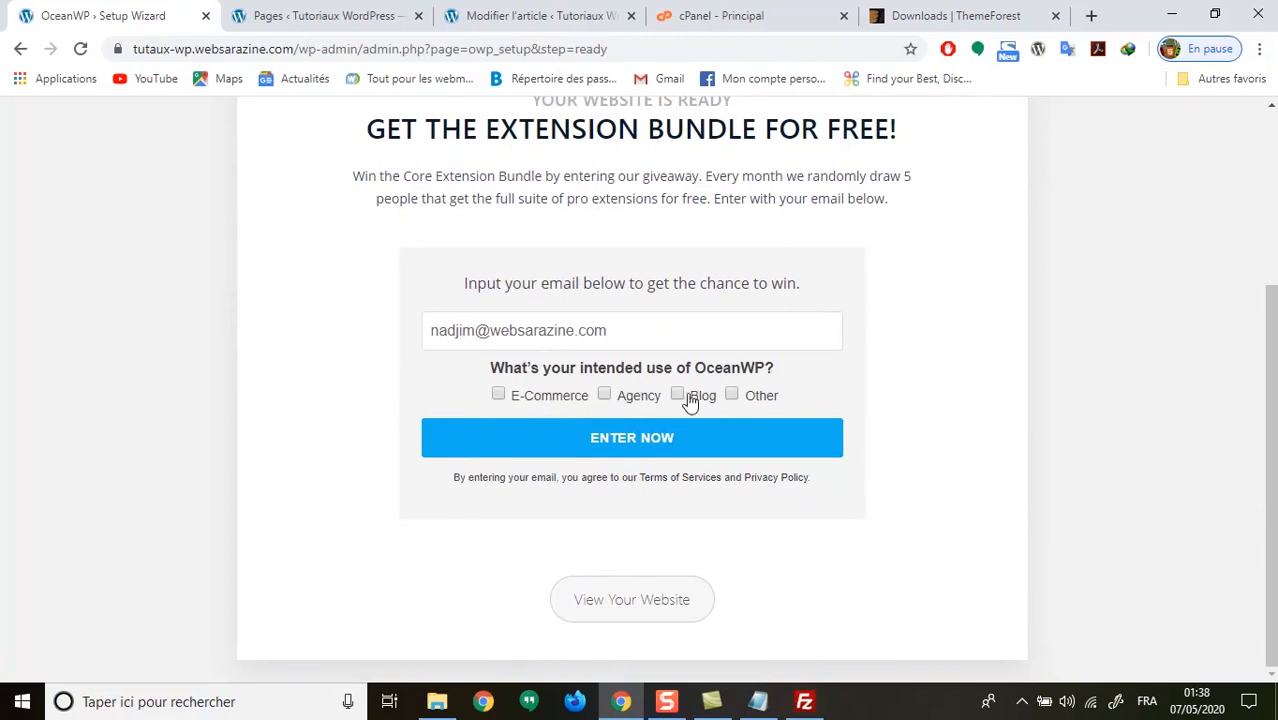
left_click(633, 602)
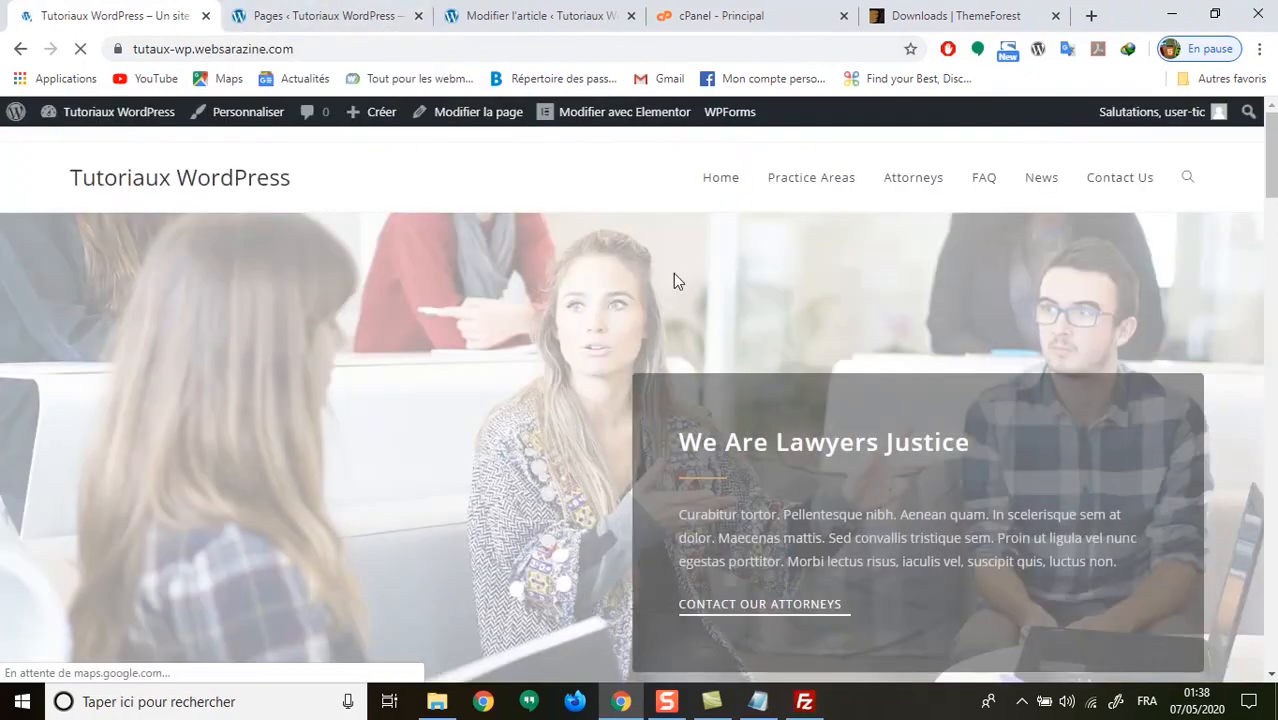
Look through the whole home page of the imported law firm demo, down to the footer.
scroll(790, 264, "down", 20)
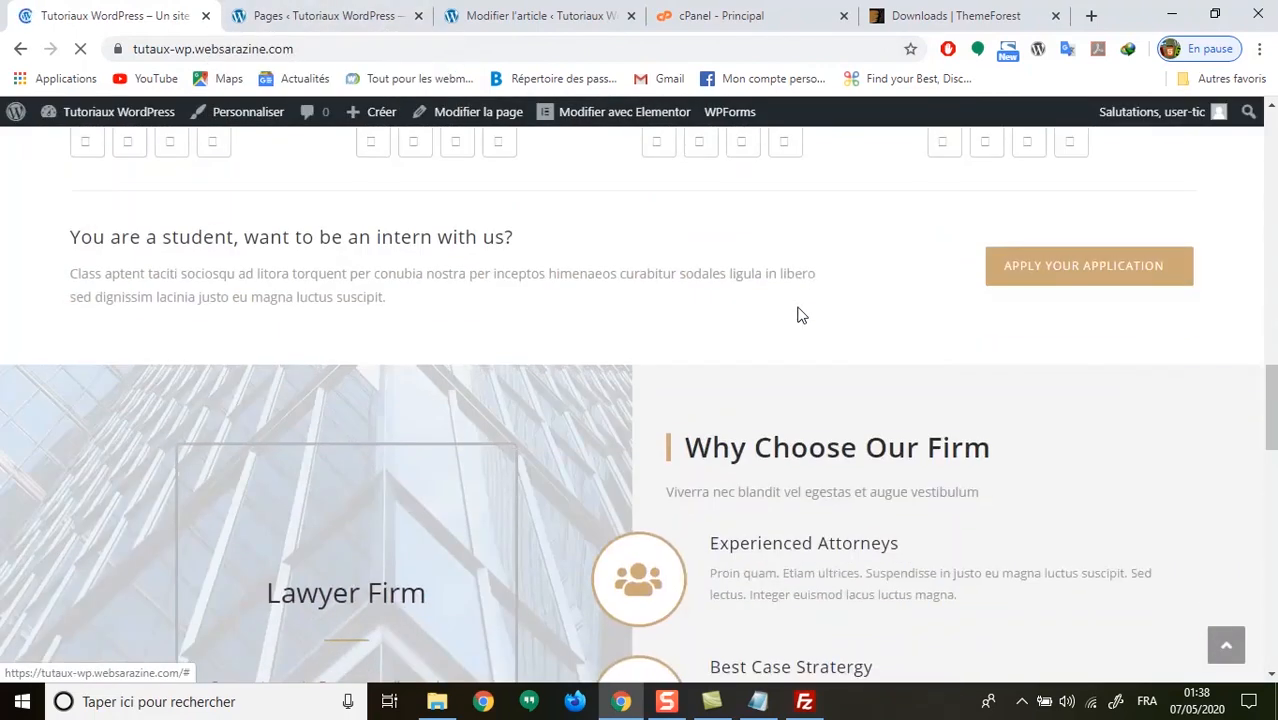
scroll(812, 328, "down", 5)
scroll(968, 395, "down", 1)
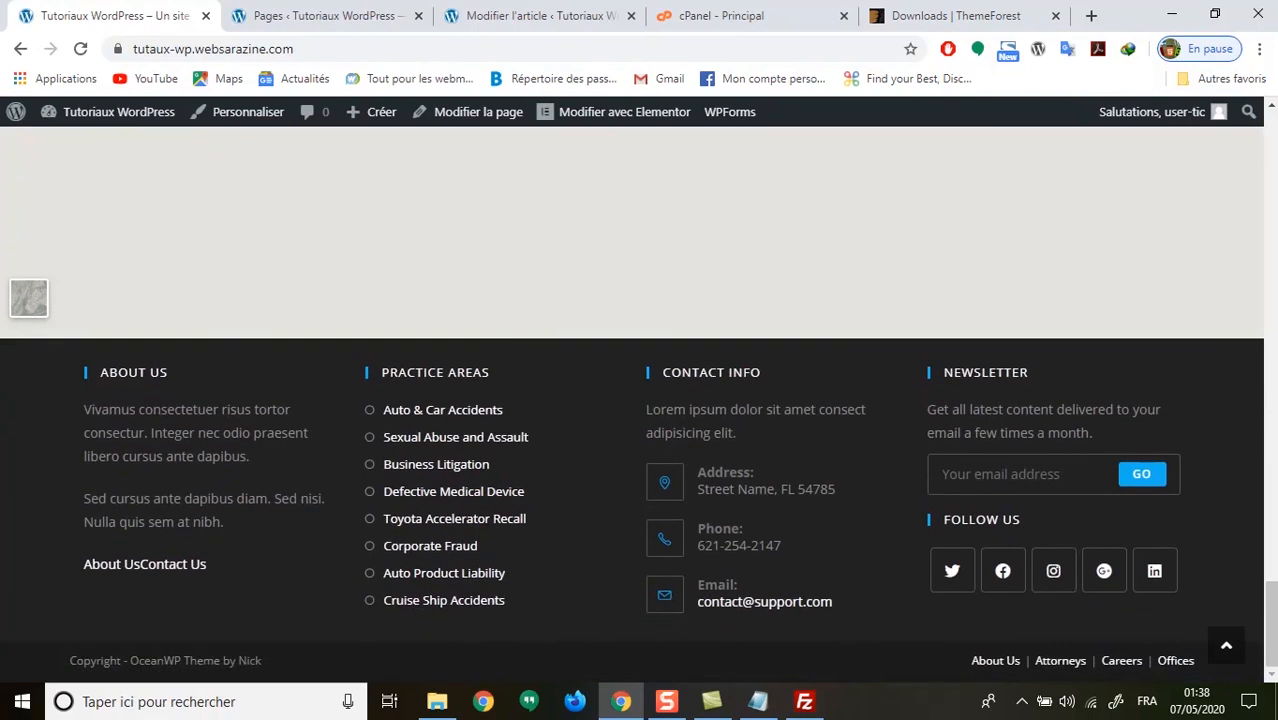
left_click_drag(1273, 632, 1271, 118)
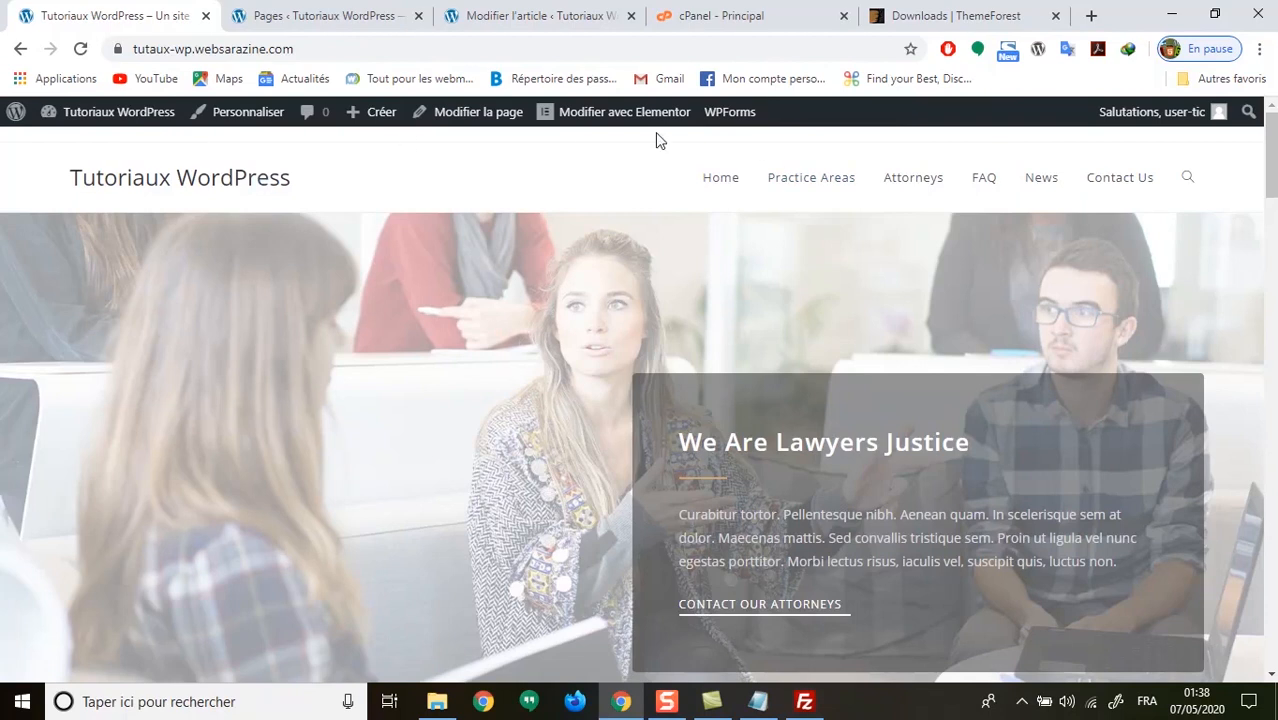
scroll(1015, 225, "down", 15)
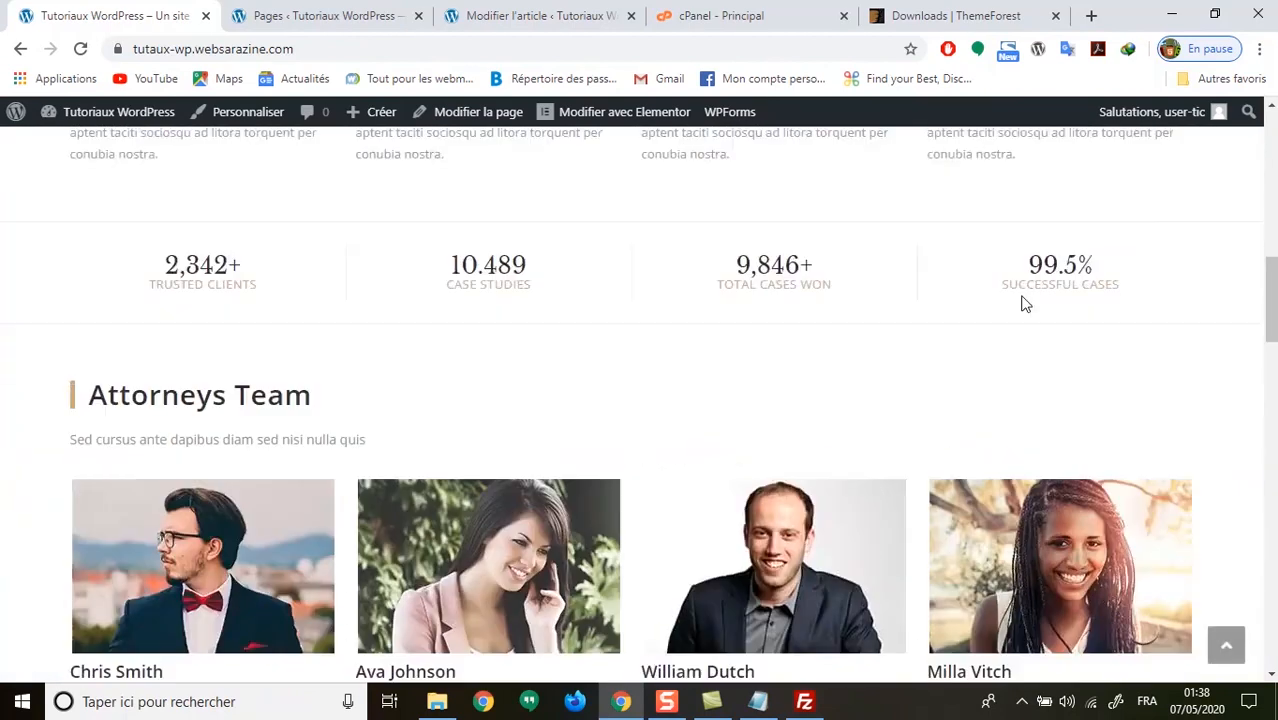
scroll(1021, 303, "down", 20)
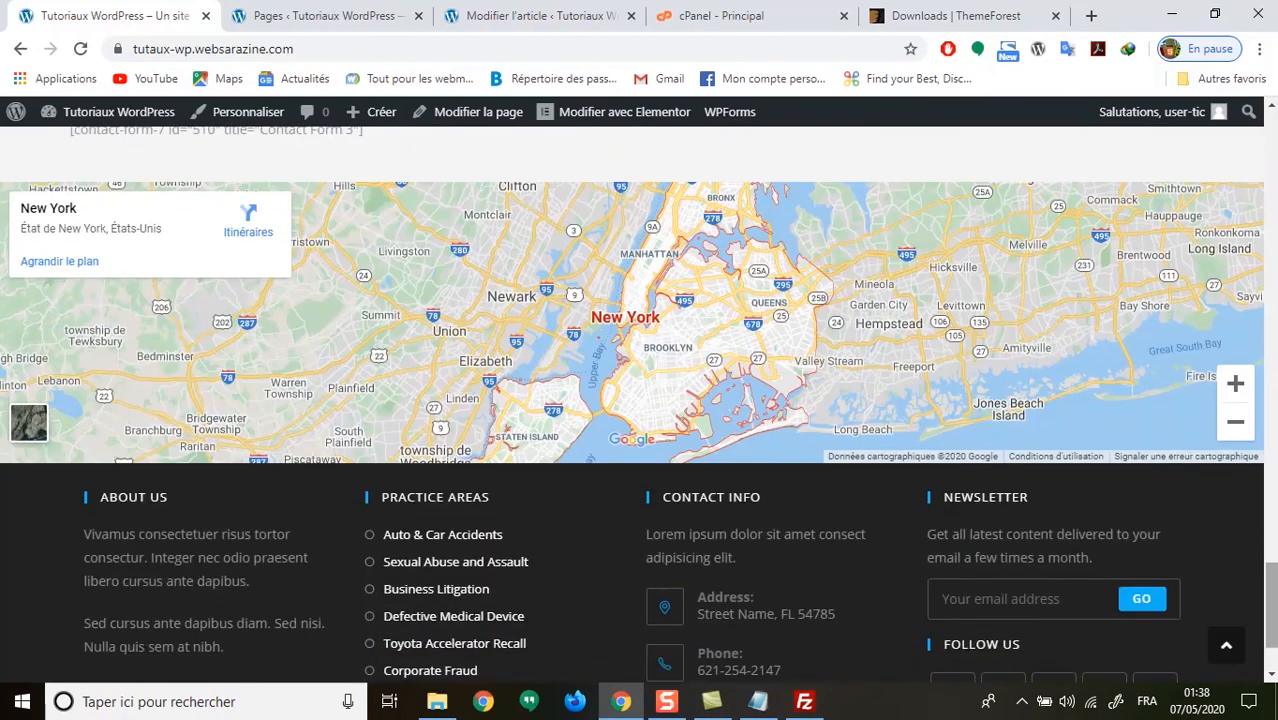
left_click_drag(1272, 605, 1272, 140)
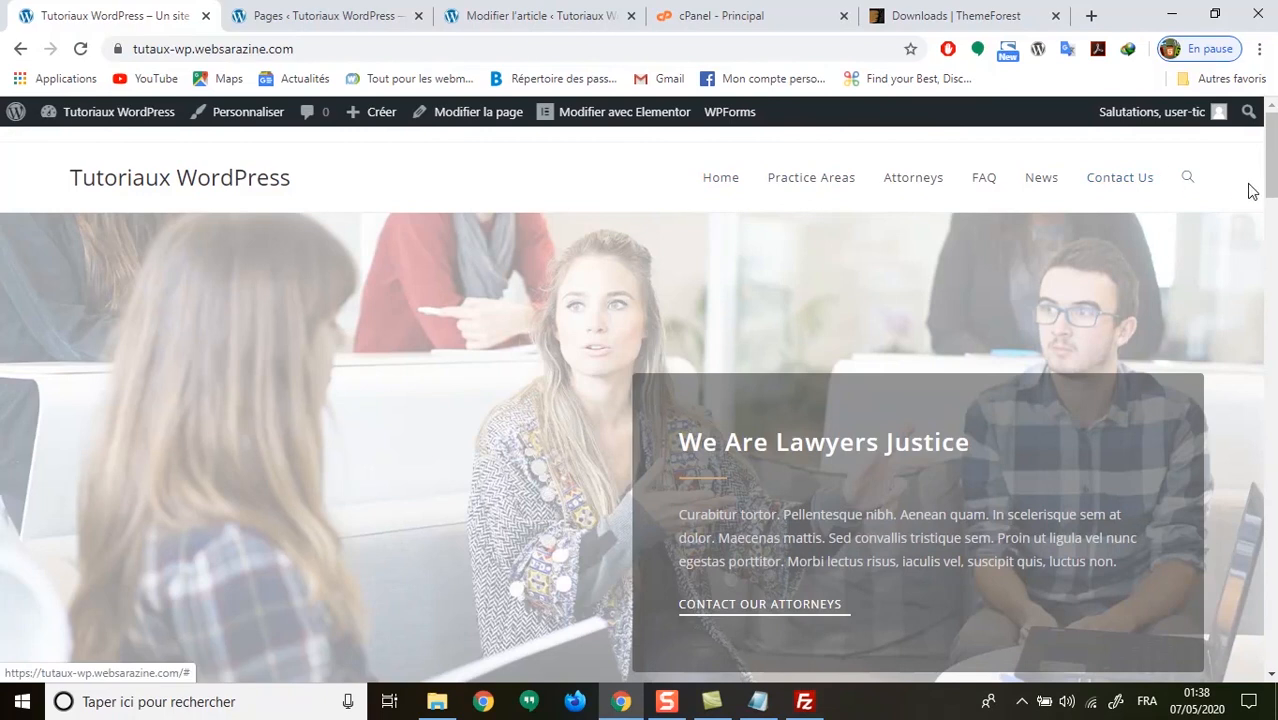
Move the default page "Page d'exemple" to the trash from the pages list.
left_click(305, 15)
left_click(158, 15)
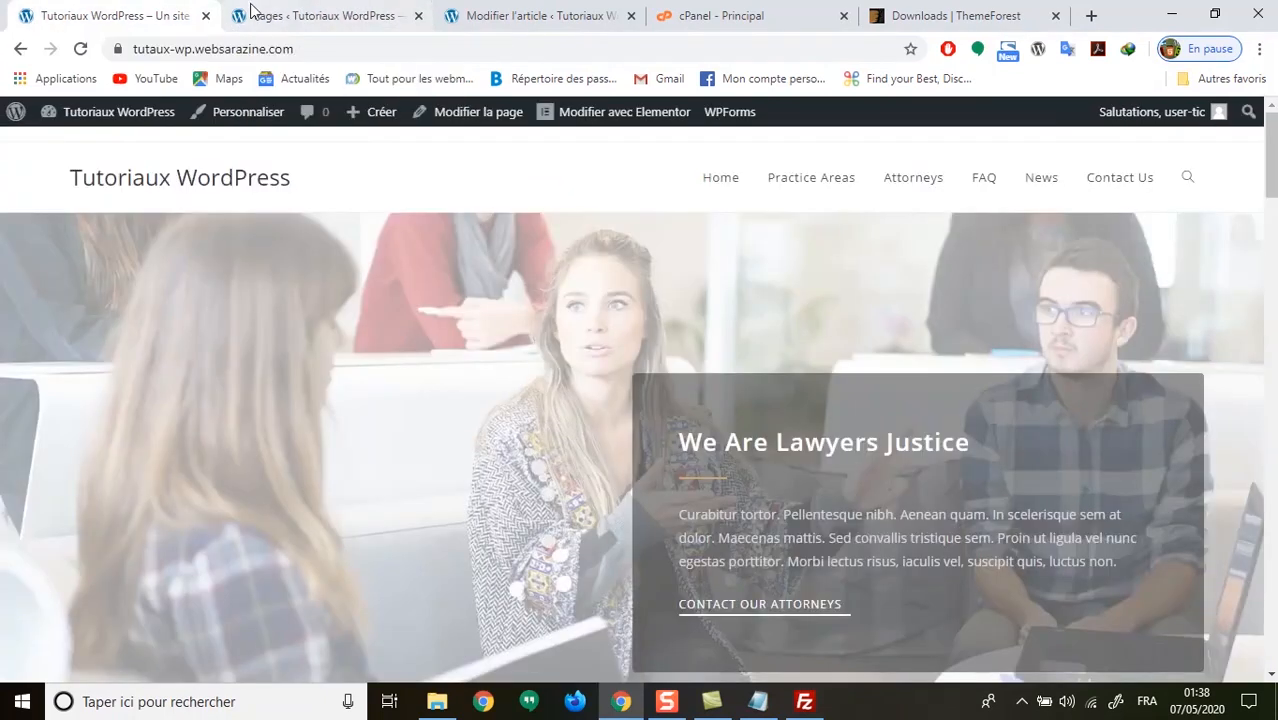
left_click(280, 17)
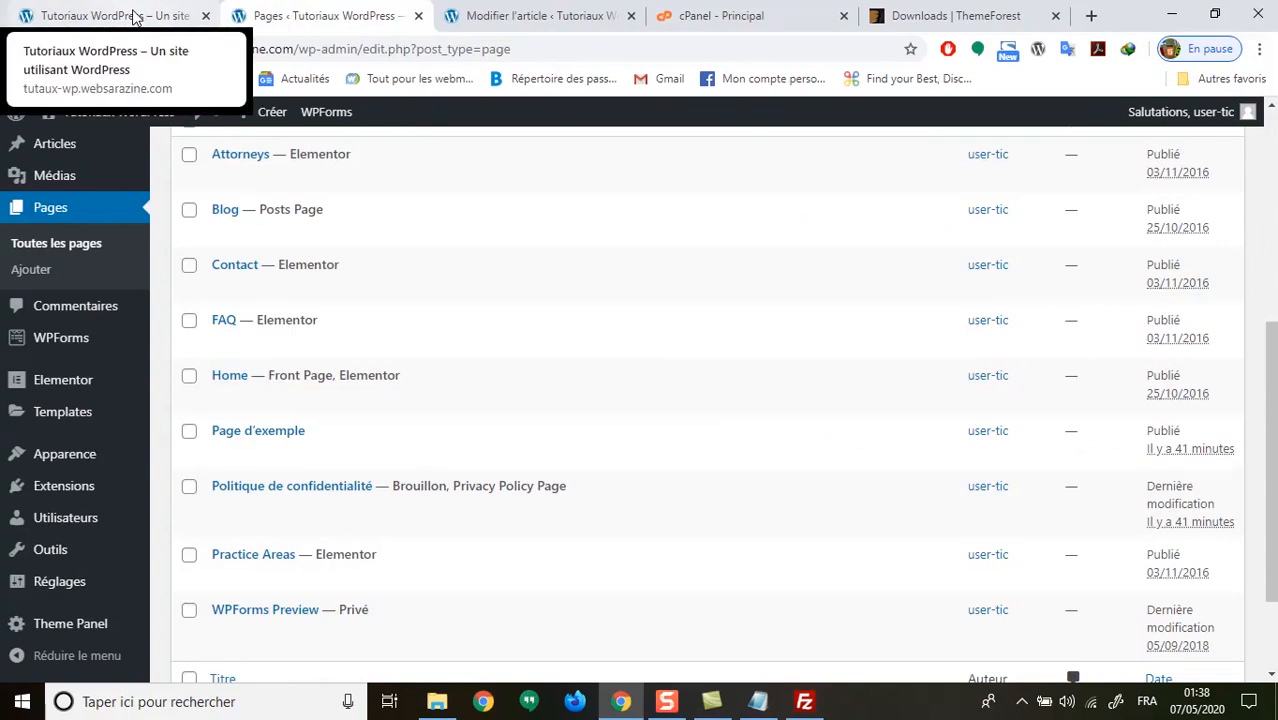
scroll(451, 376, "up", 1)
scroll(451, 376, "down", 2)
scroll(452, 378, "up", 2)
scroll(452, 378, "down", 2)
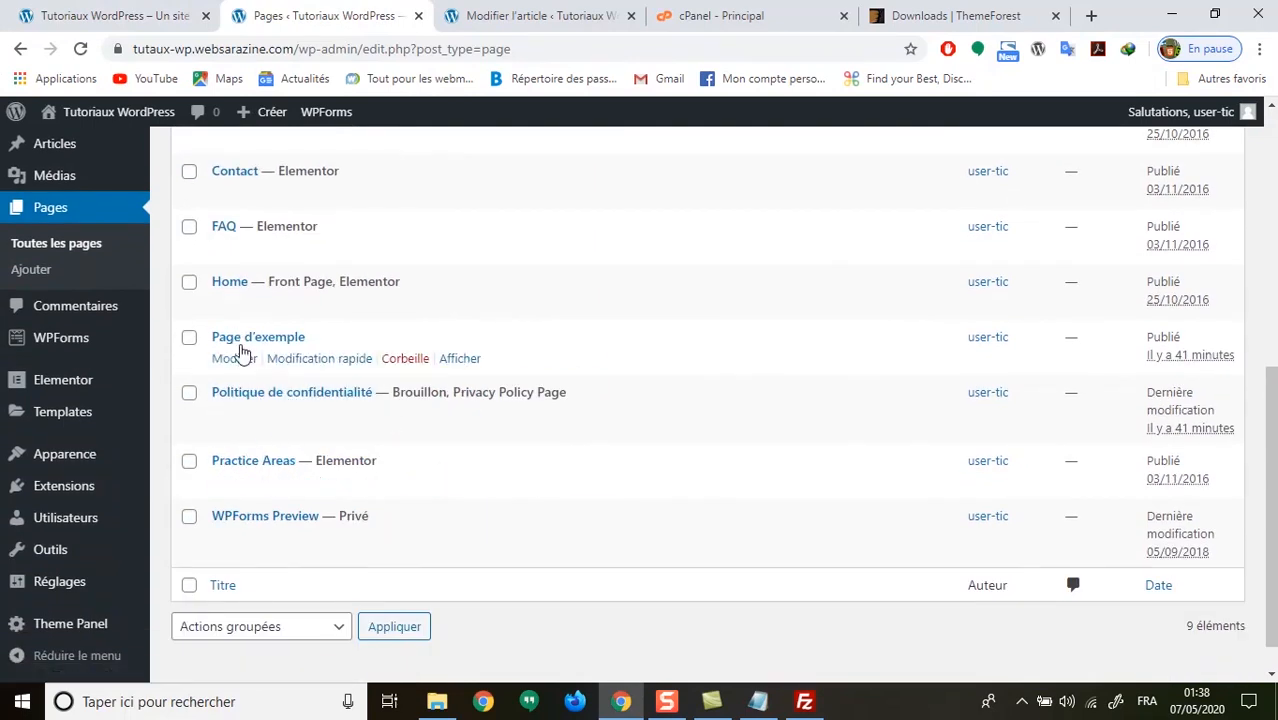
left_click(405, 366)
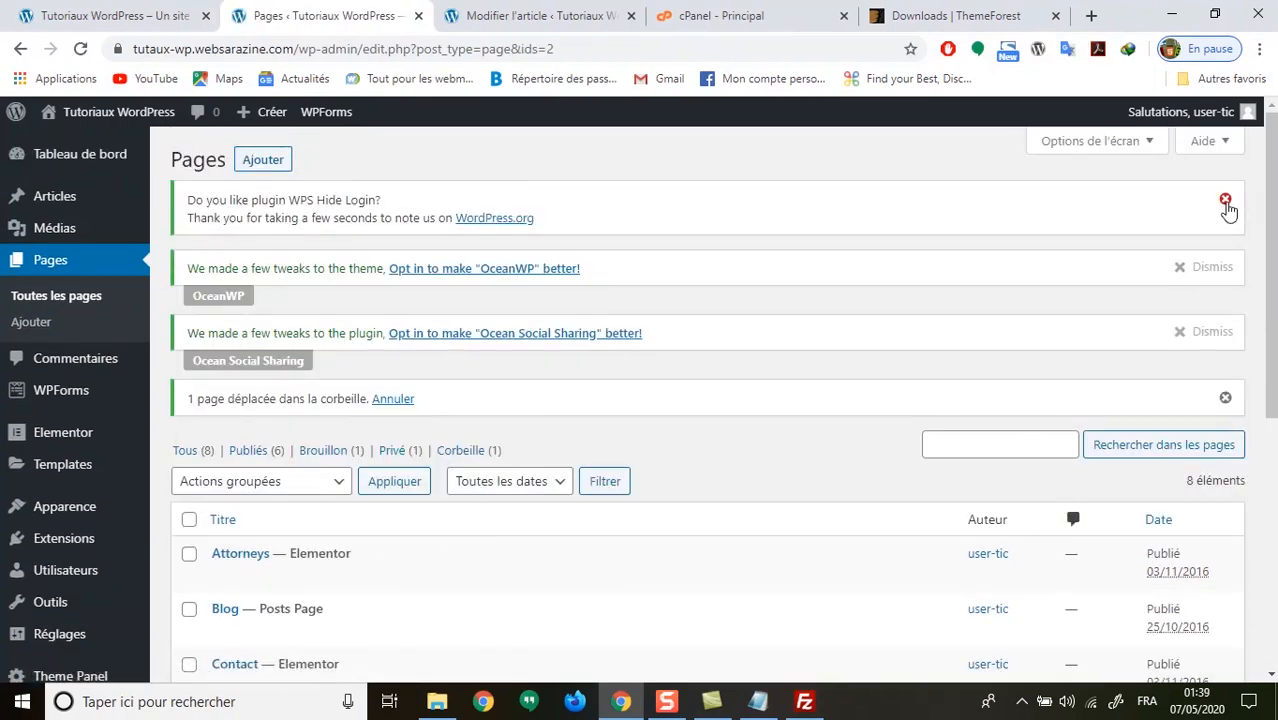
Dismiss the plugin, theme and trash notices above the pages list.
left_click(1226, 202)
left_click(1222, 201)
left_click(1200, 206)
left_click(1222, 201)
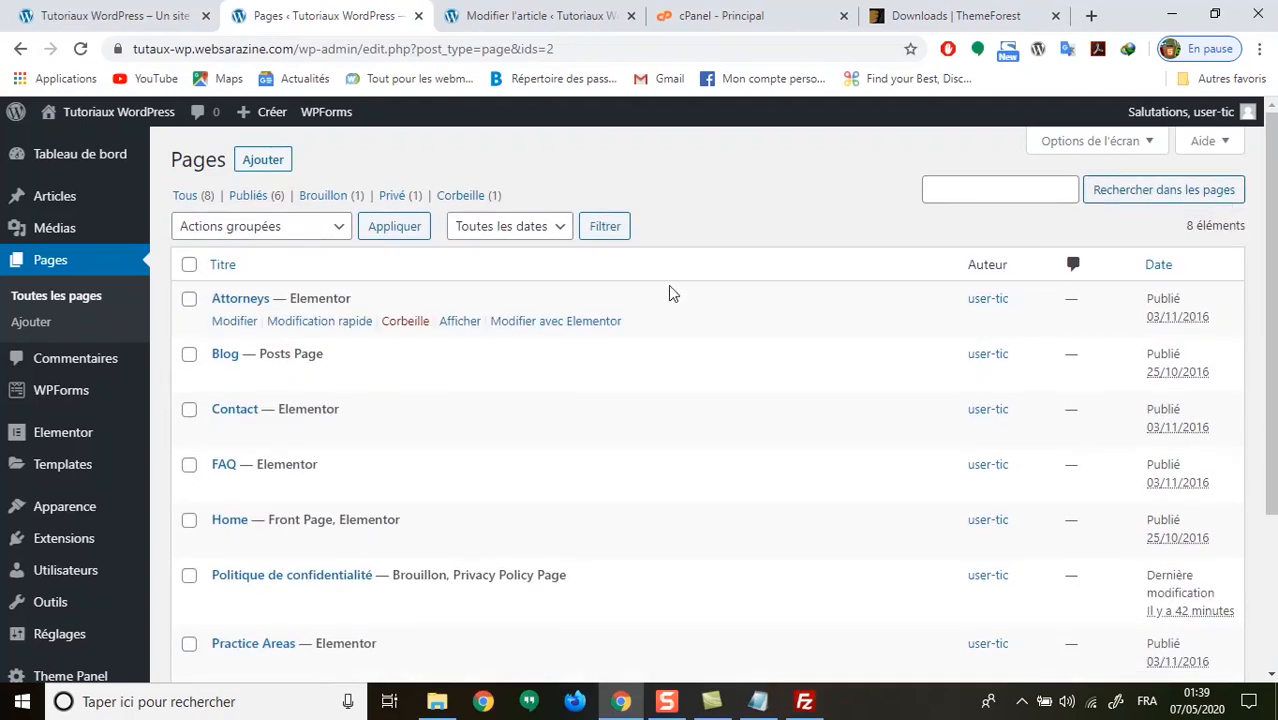
Place the browser tab of the pages list before the website's tab, check the website, and return to the pages list.
scroll(403, 437, "down", 1)
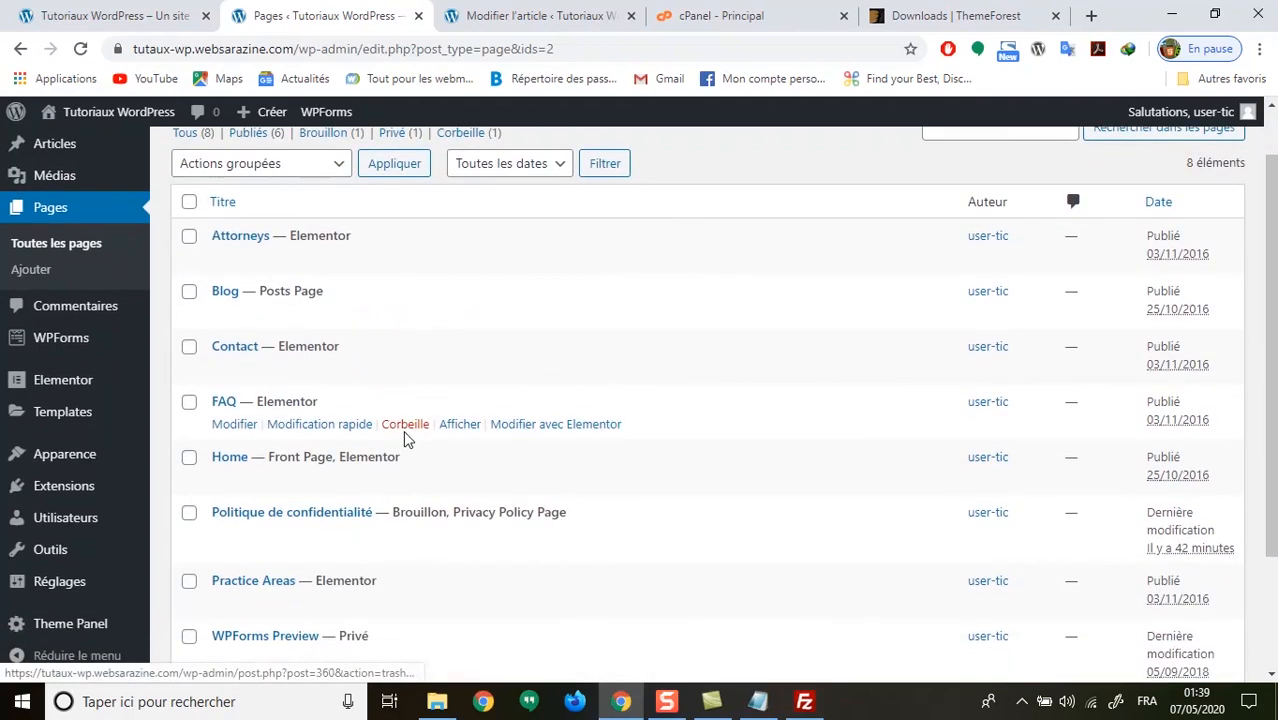
scroll(405, 455, "down", 2)
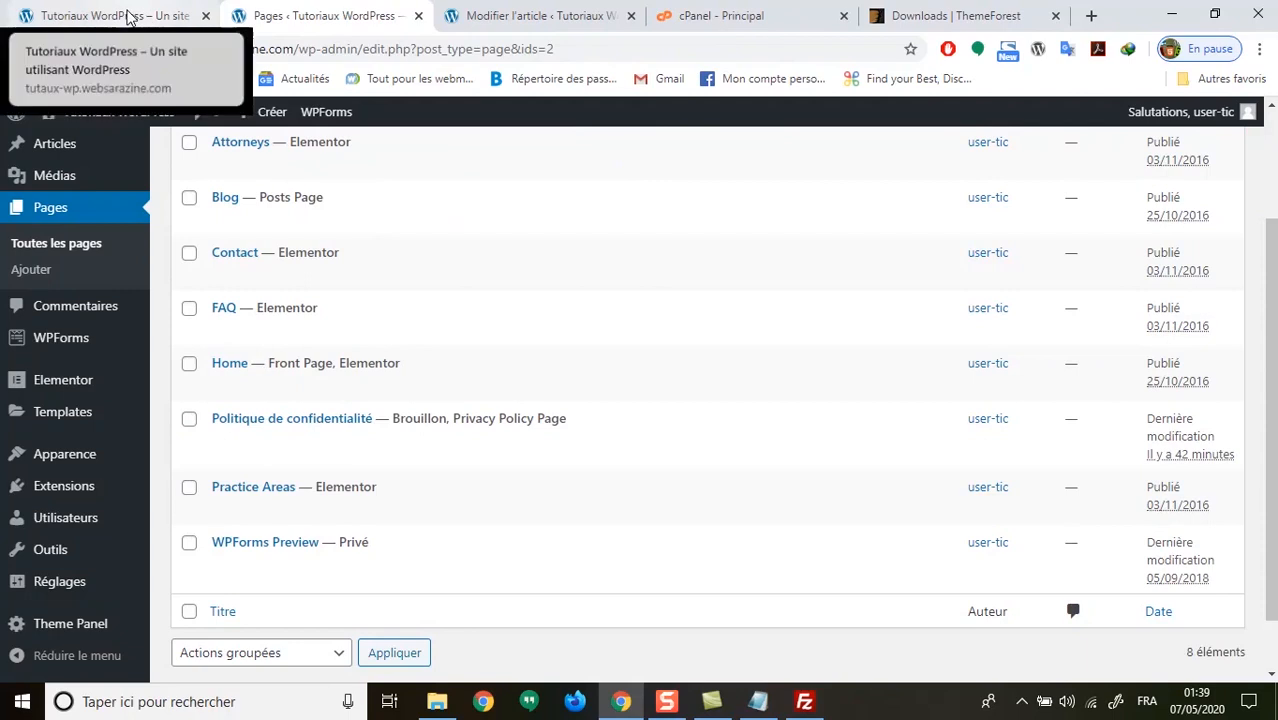
left_click_drag(330, 15, 120, 15)
left_click(310, 16)
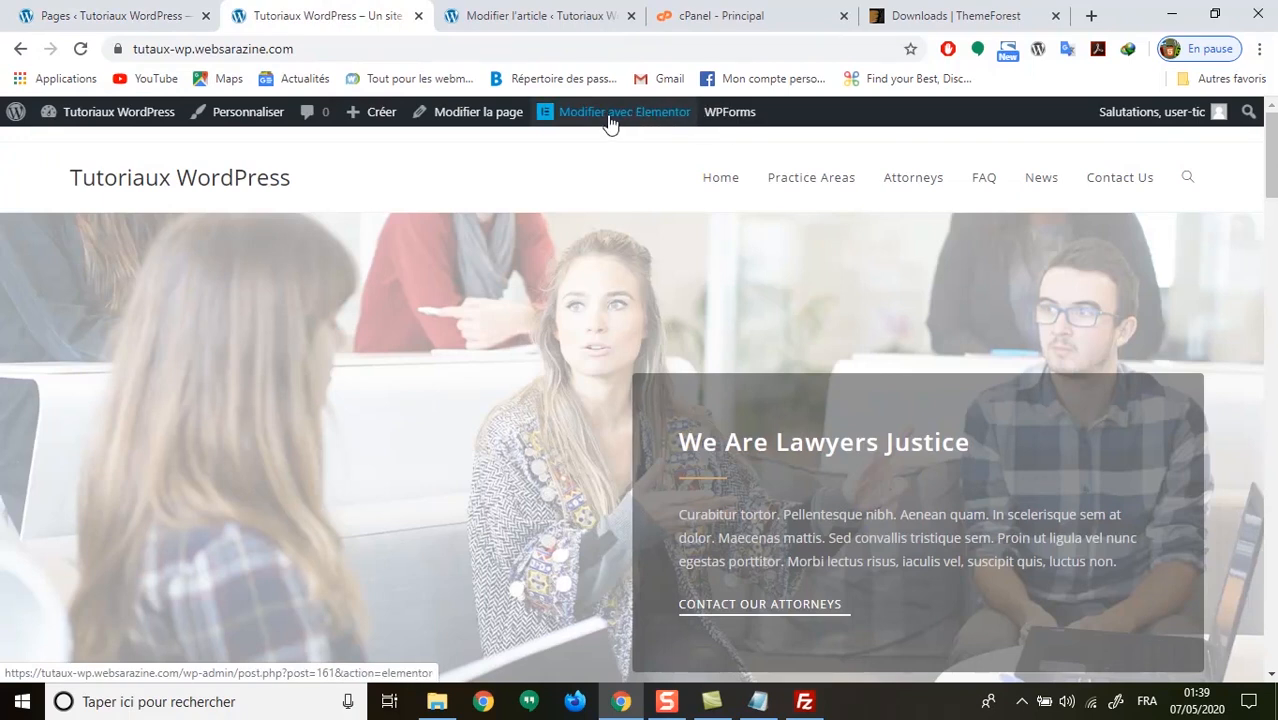
left_click(97, 17)
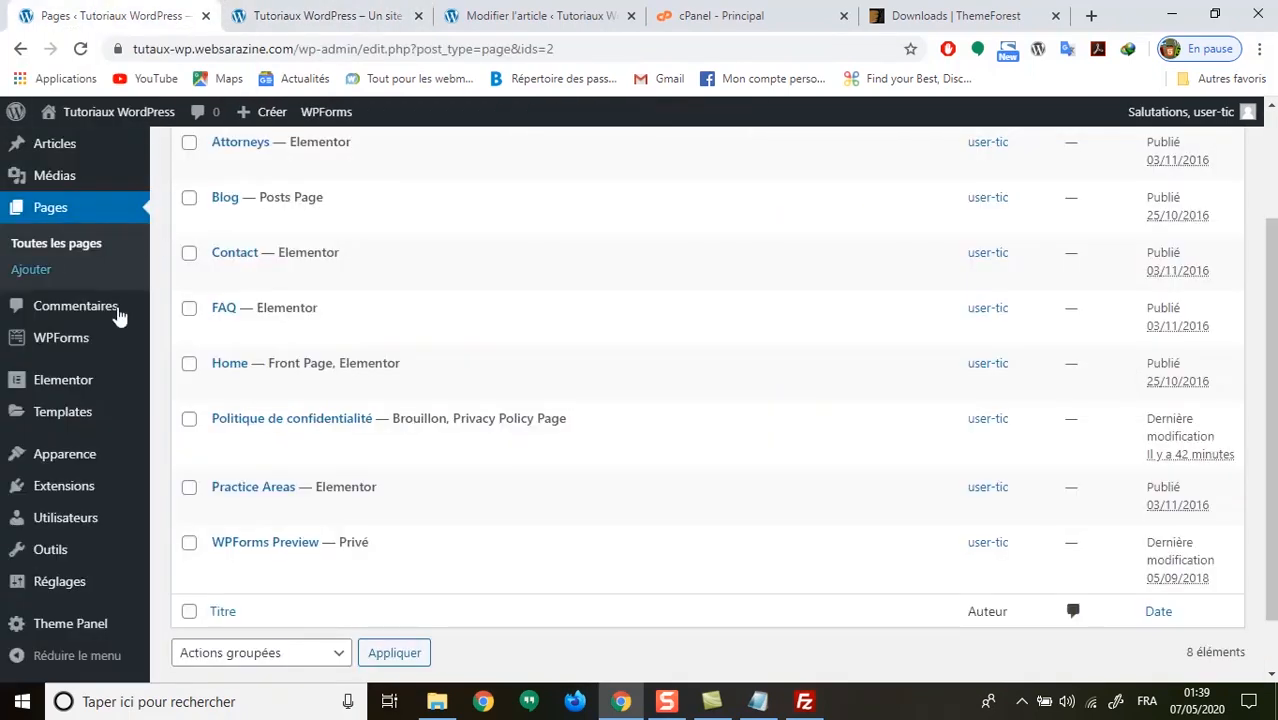
Look over the Elementor and Extensions admin options and open the installed themes page.
scroll(20, 480, "down", 1)
mouse_move(60, 375)
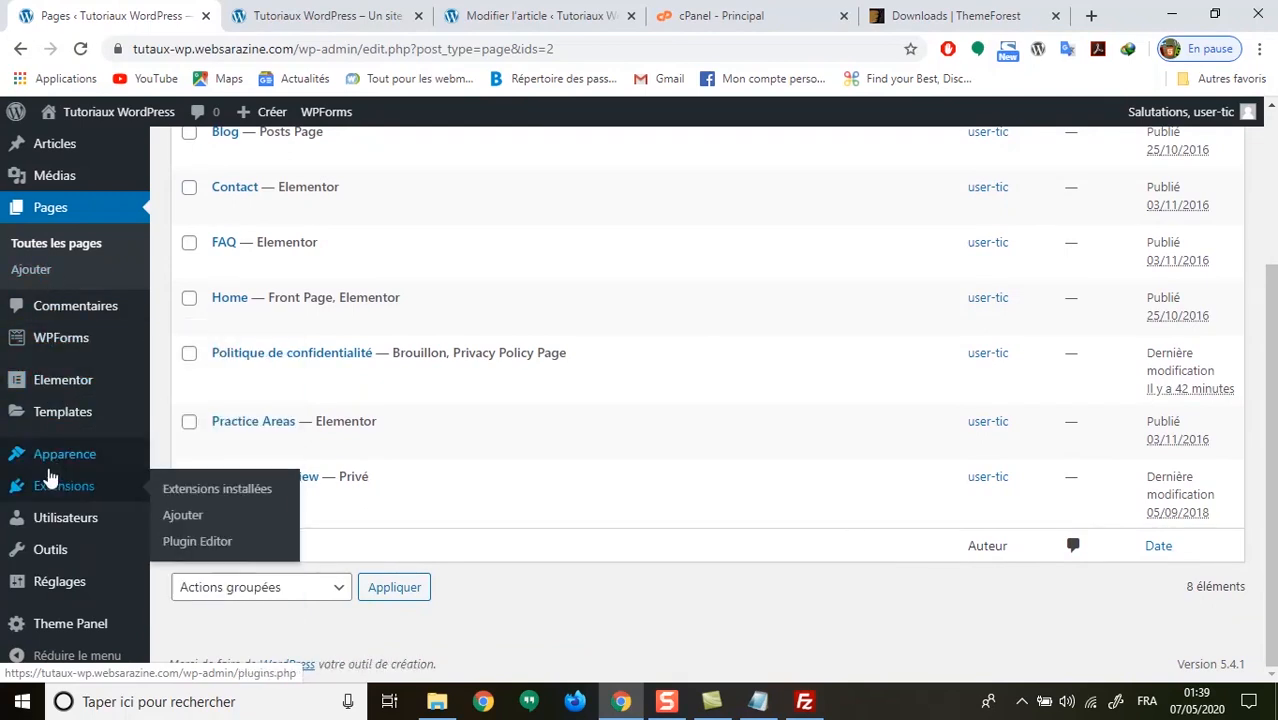
mouse_move(63, 490)
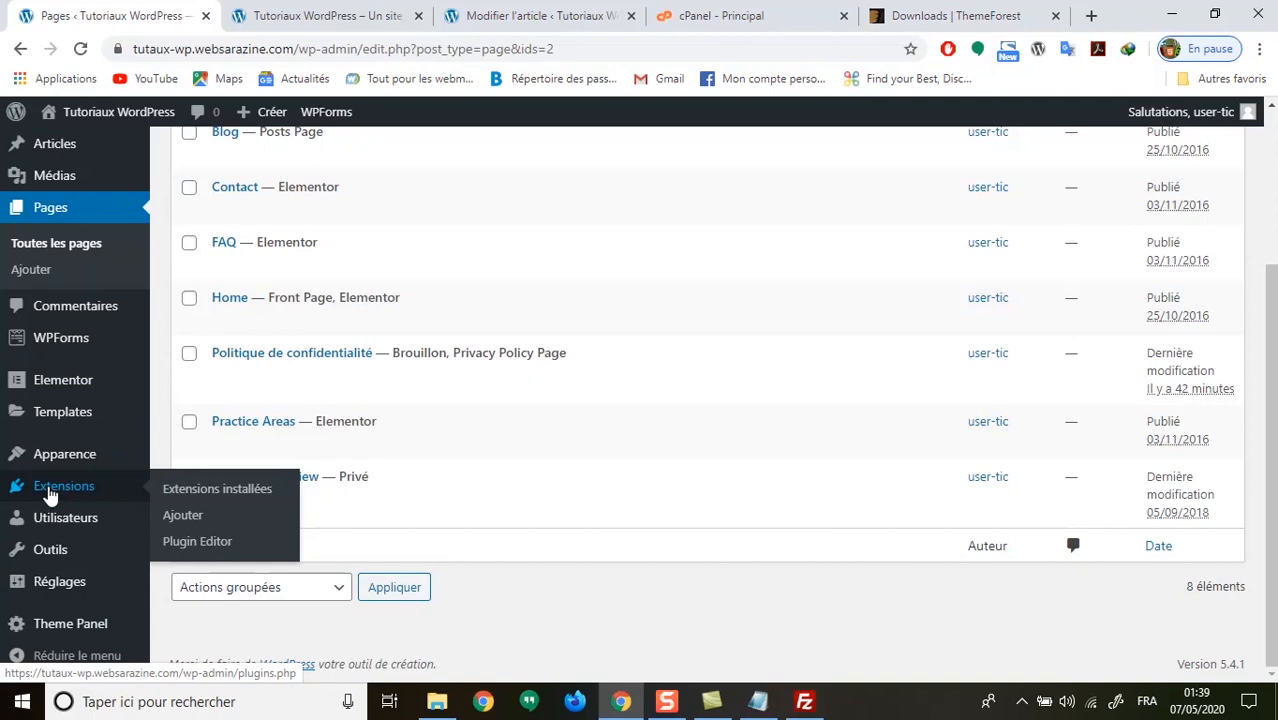
mouse_move(68, 398)
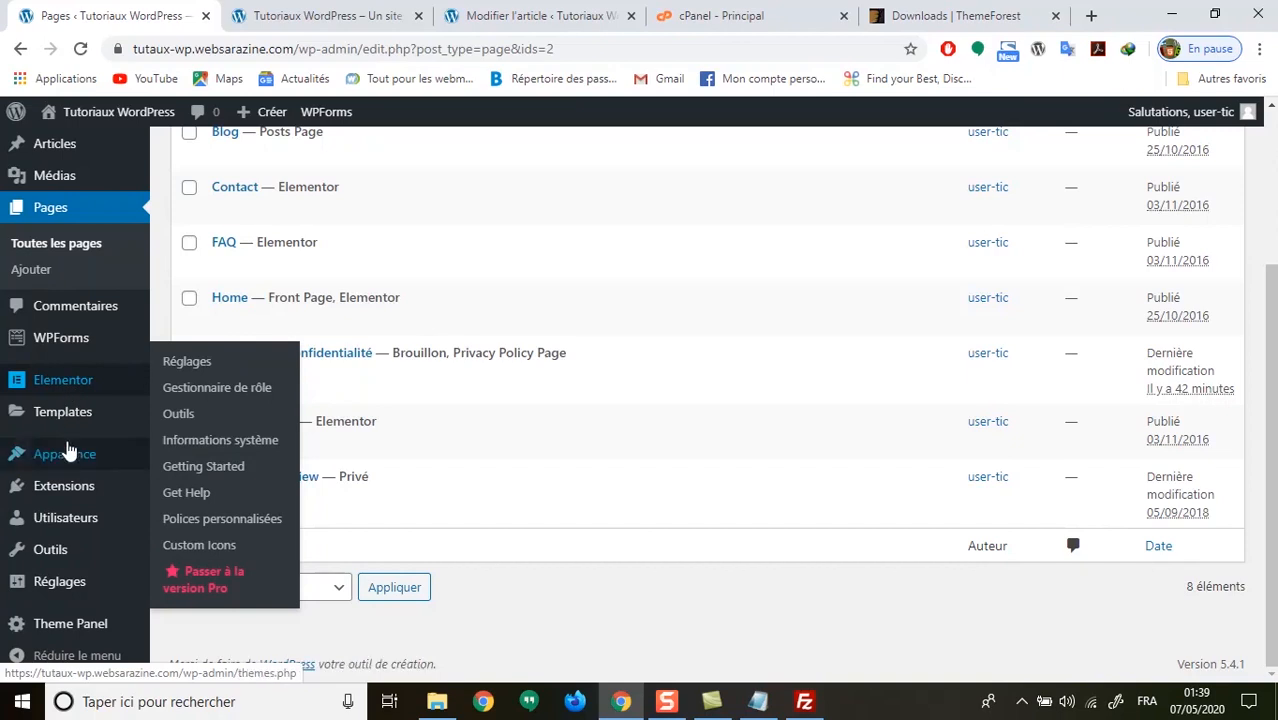
left_click(46, 462)
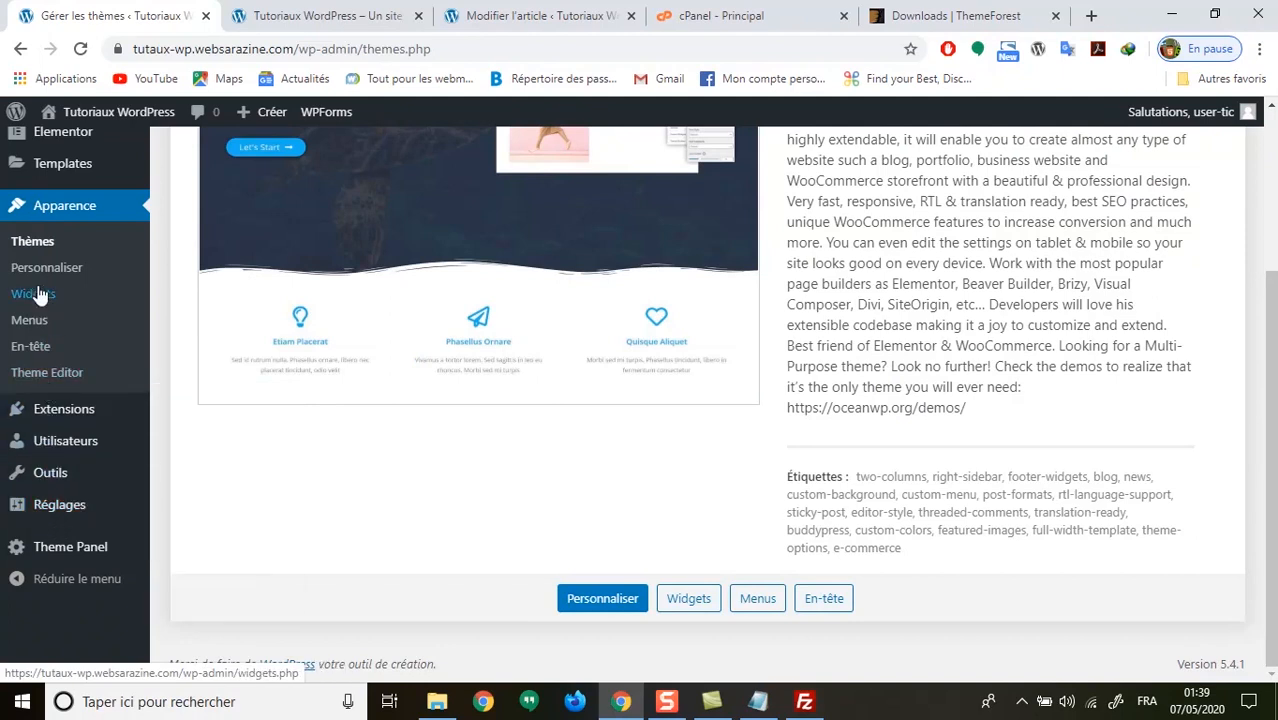
Search the plugin directory for "envato" and install Envato Elements – Photos & Elementor Templates.
left_click(60, 410)
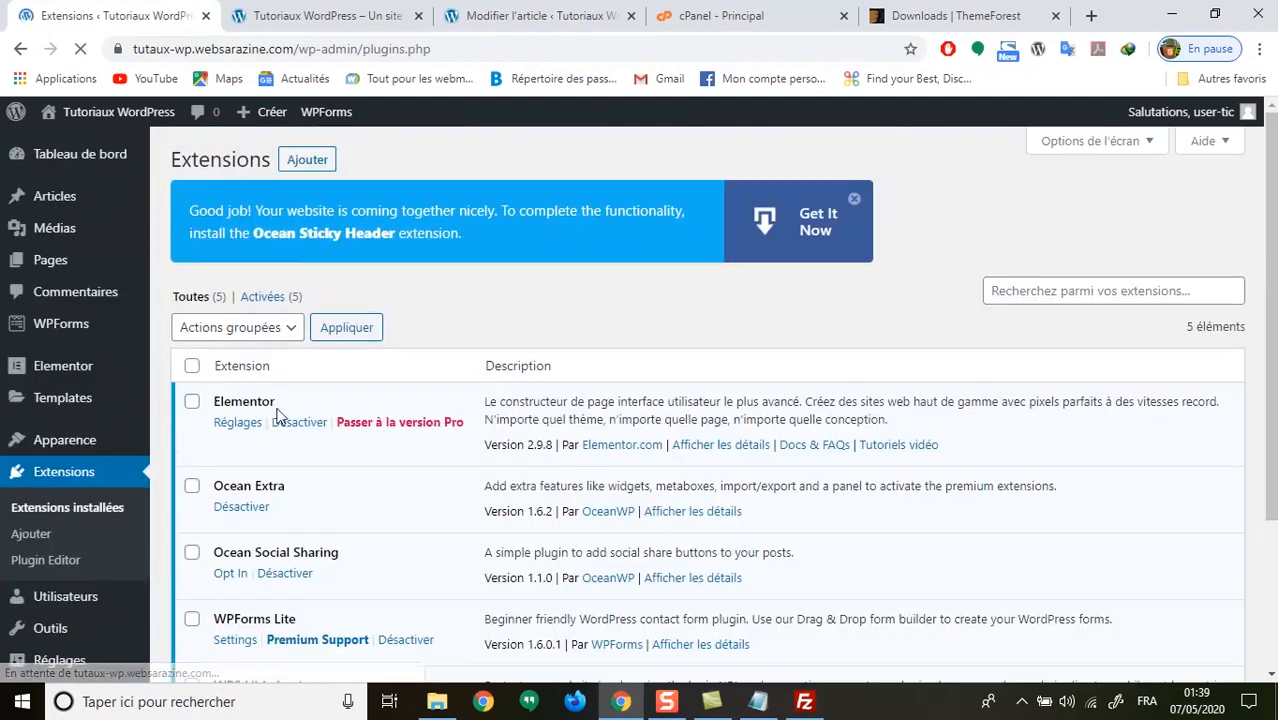
left_click(318, 160)
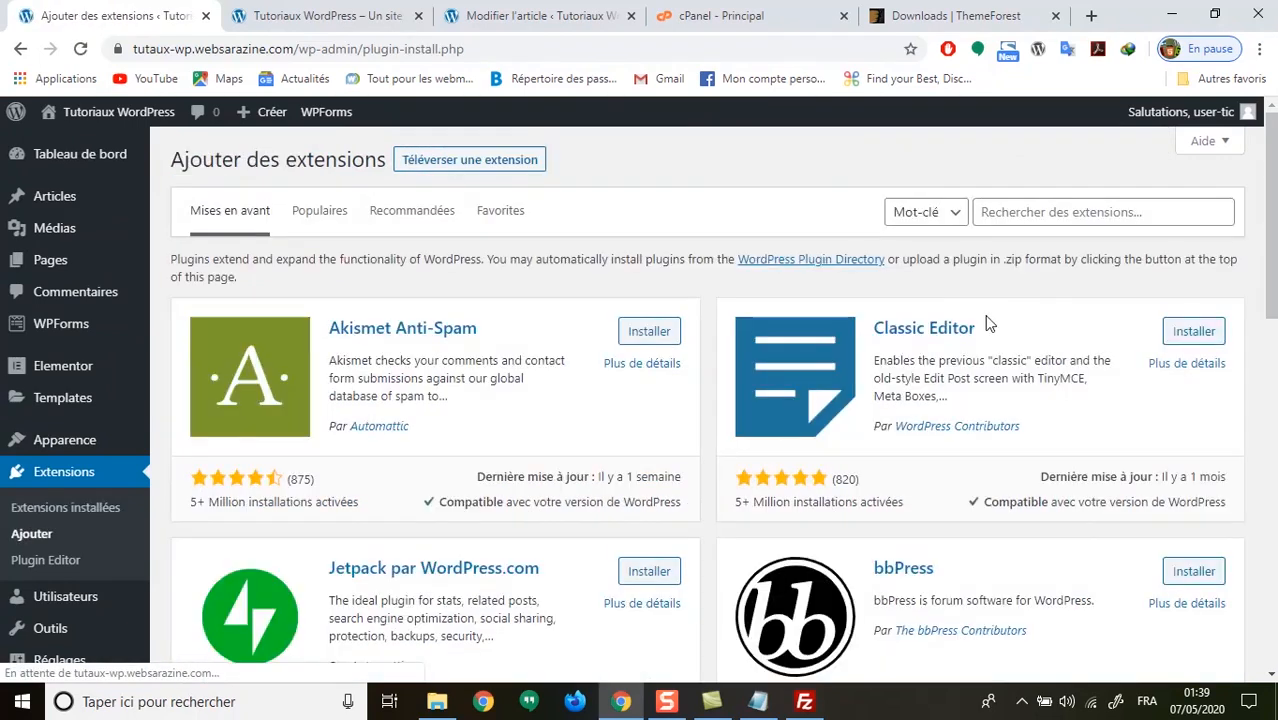
left_click(1027, 214)
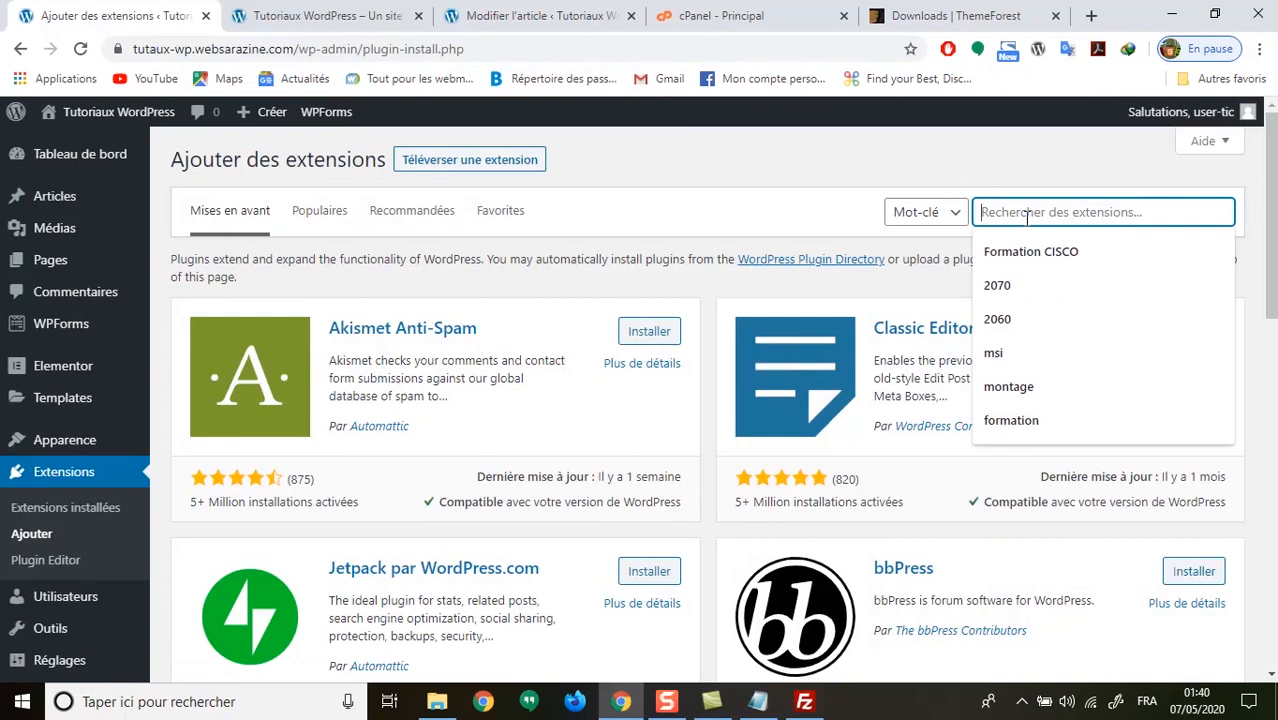
type("en")
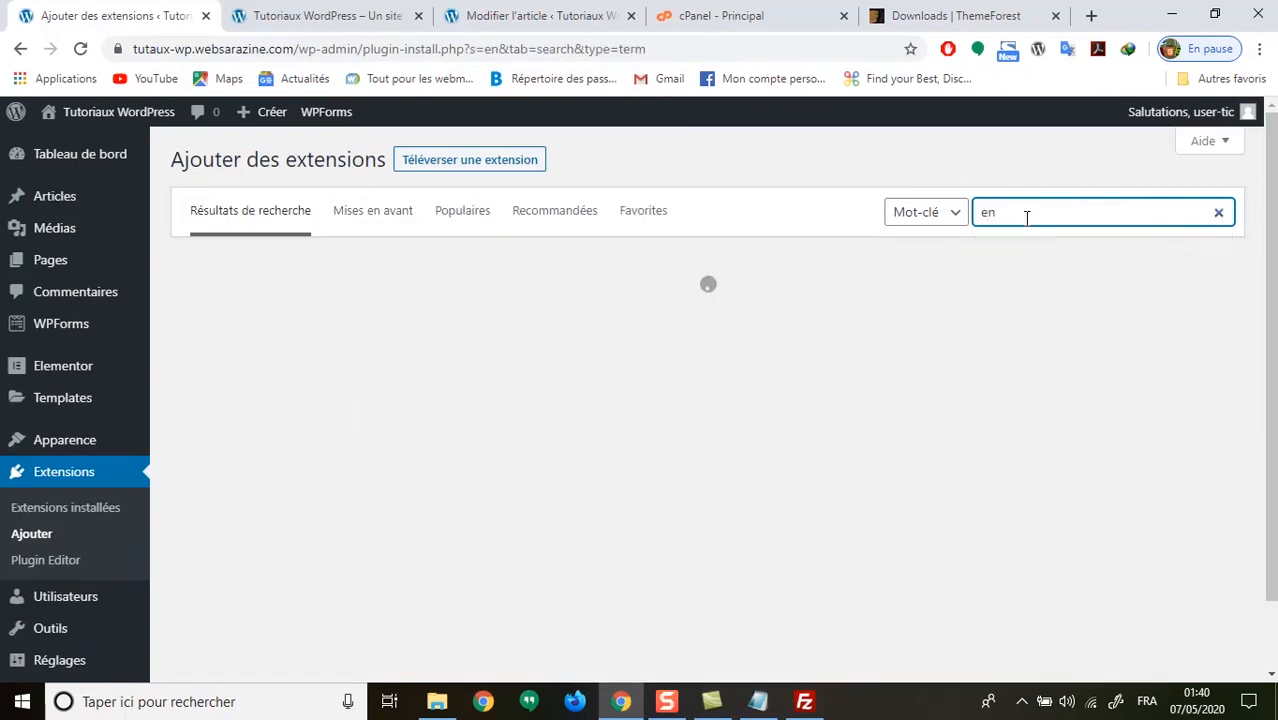
type("v")
left_click(1024, 248)
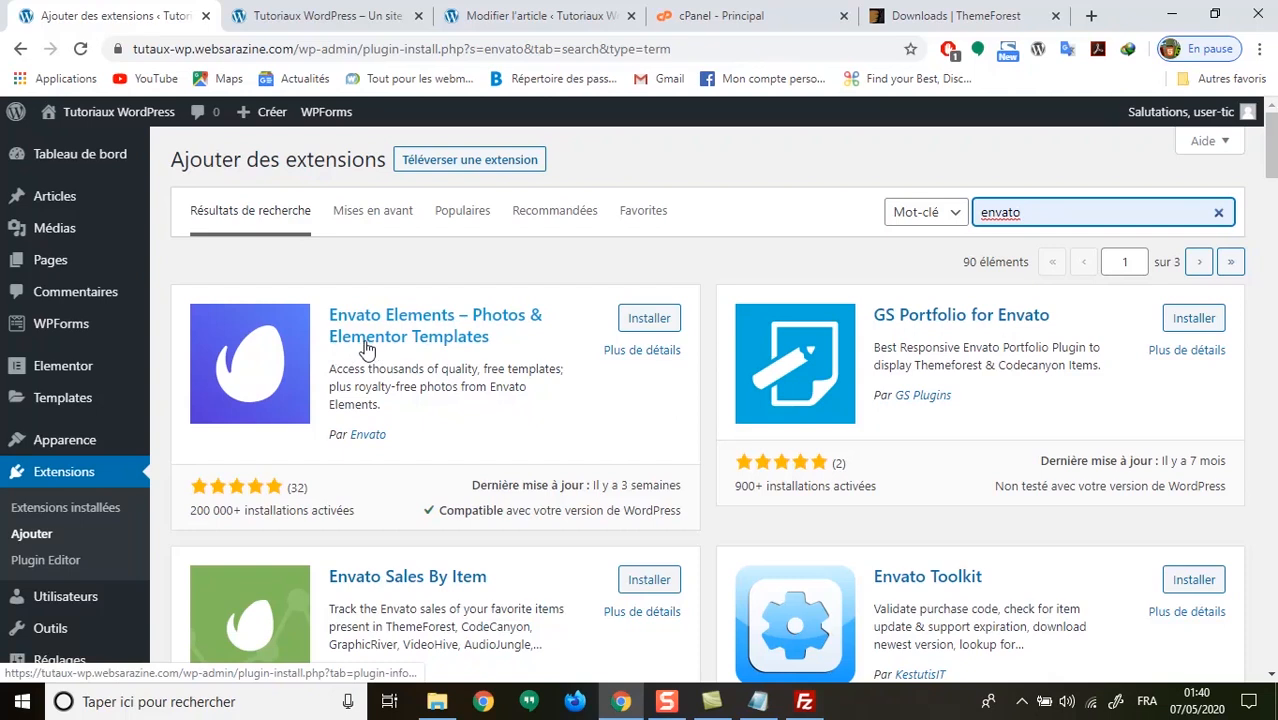
left_click(660, 320)
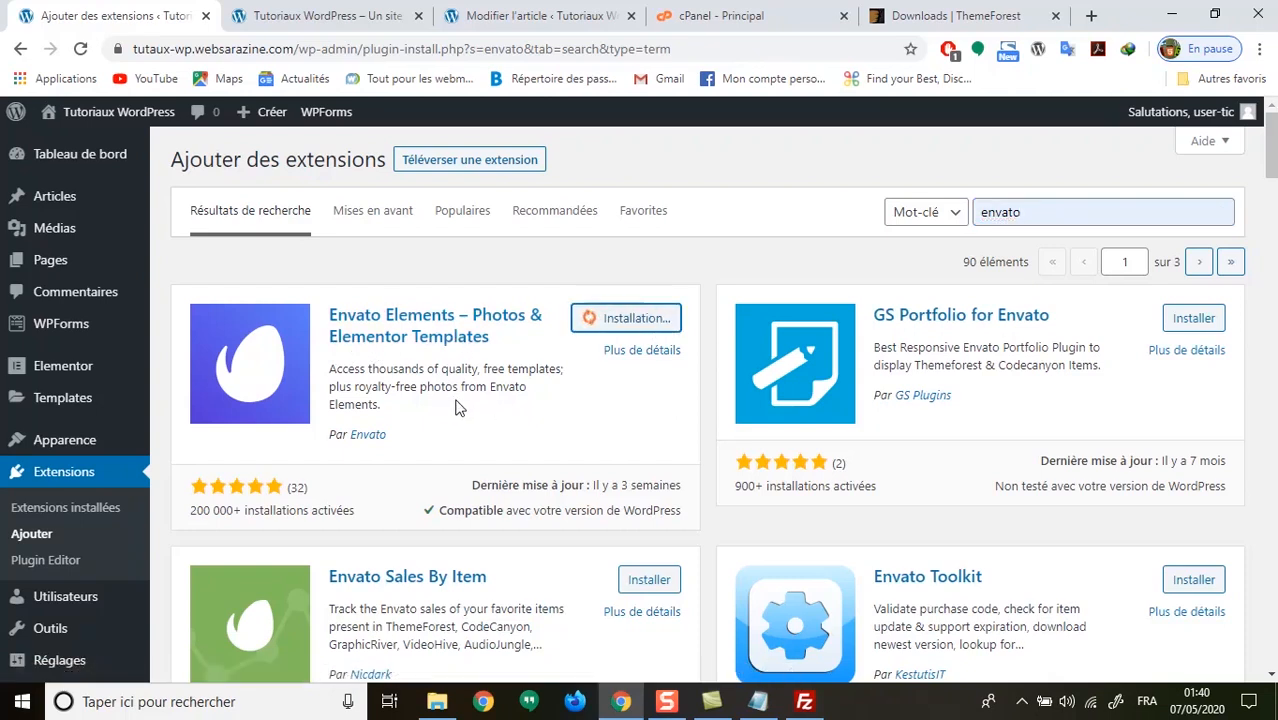
Activate the Envato Elements plugin and look over the installed plugins list and the new Elements admin entry.
scroll(477, 484, "down", 1)
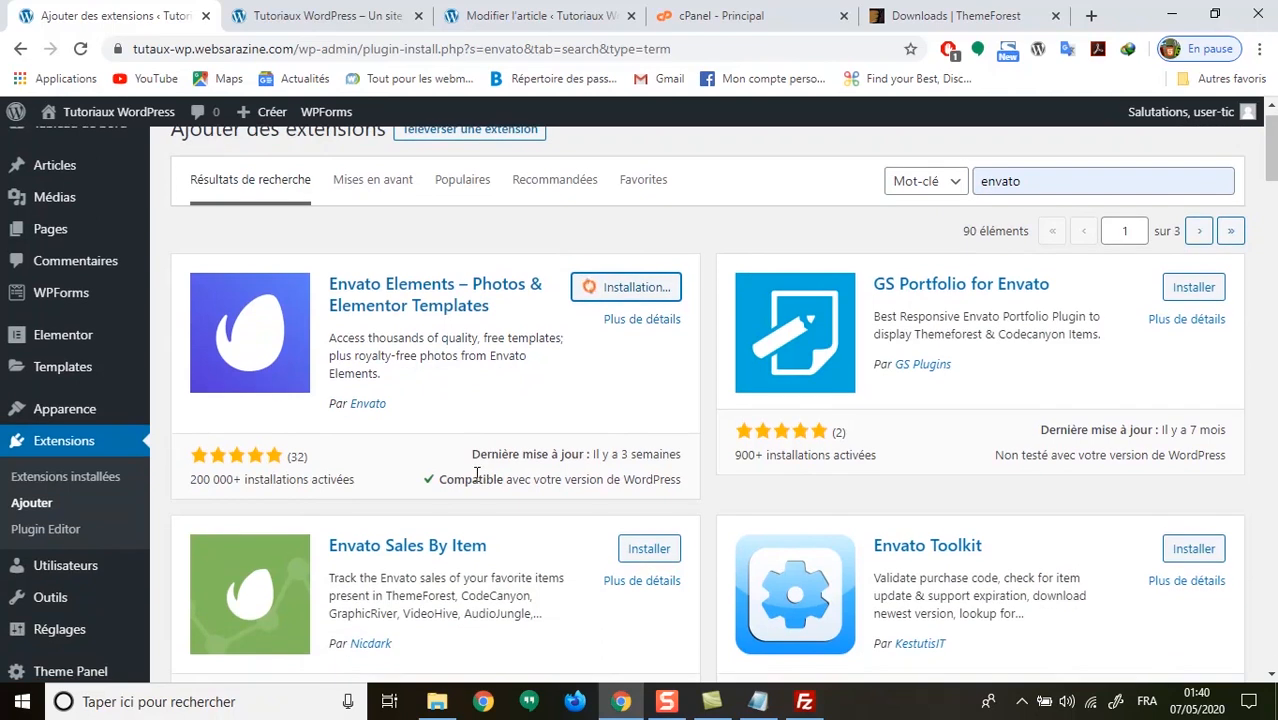
scroll(477, 474, "down", 2)
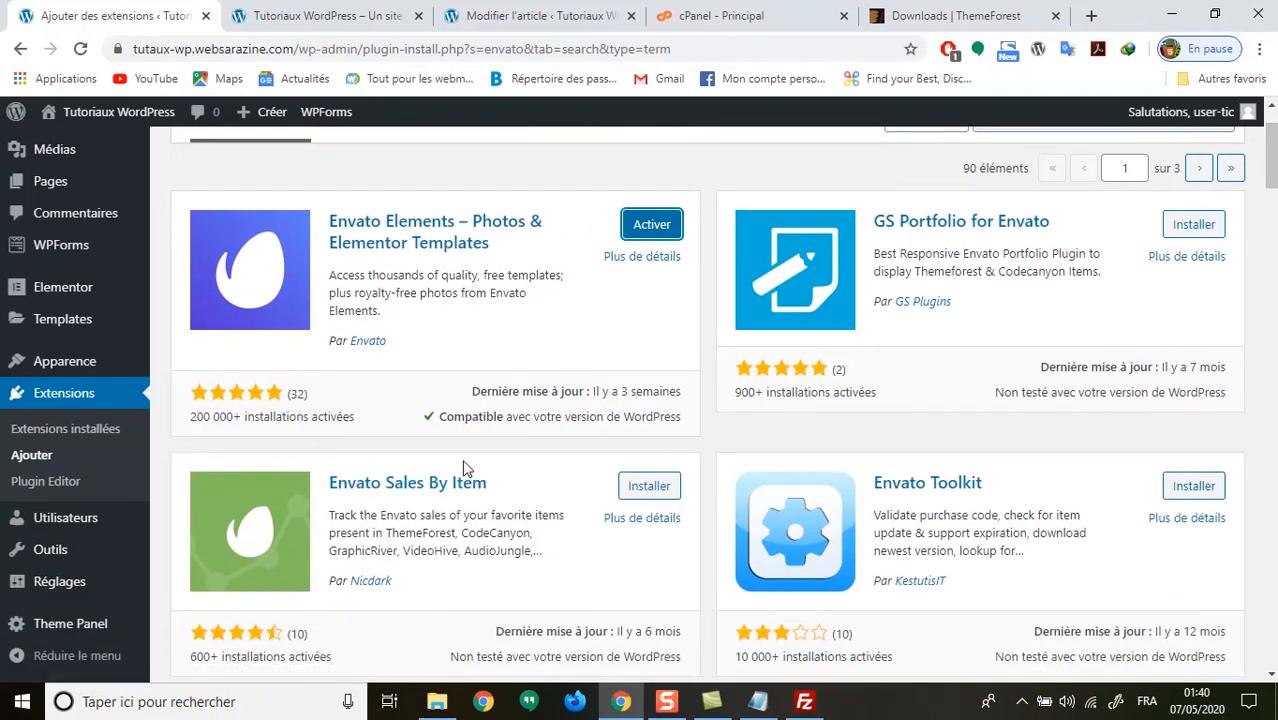
left_click(651, 226)
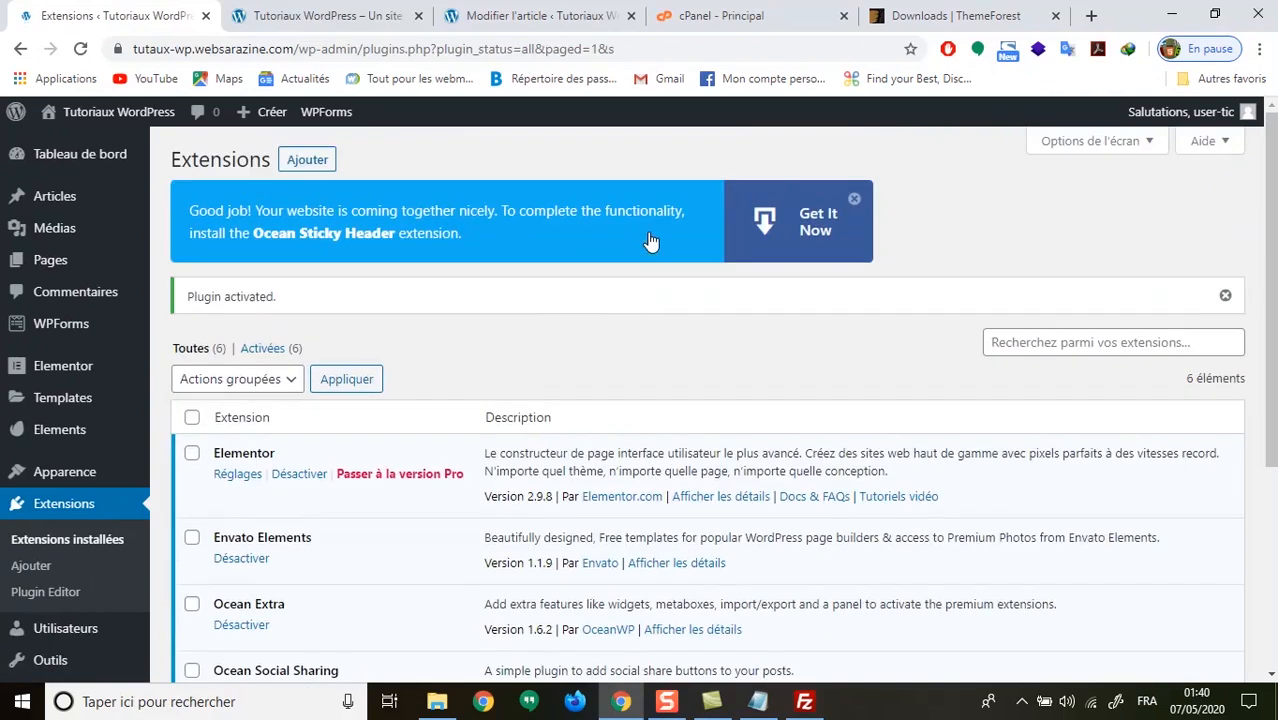
scroll(559, 331, "down", 3)
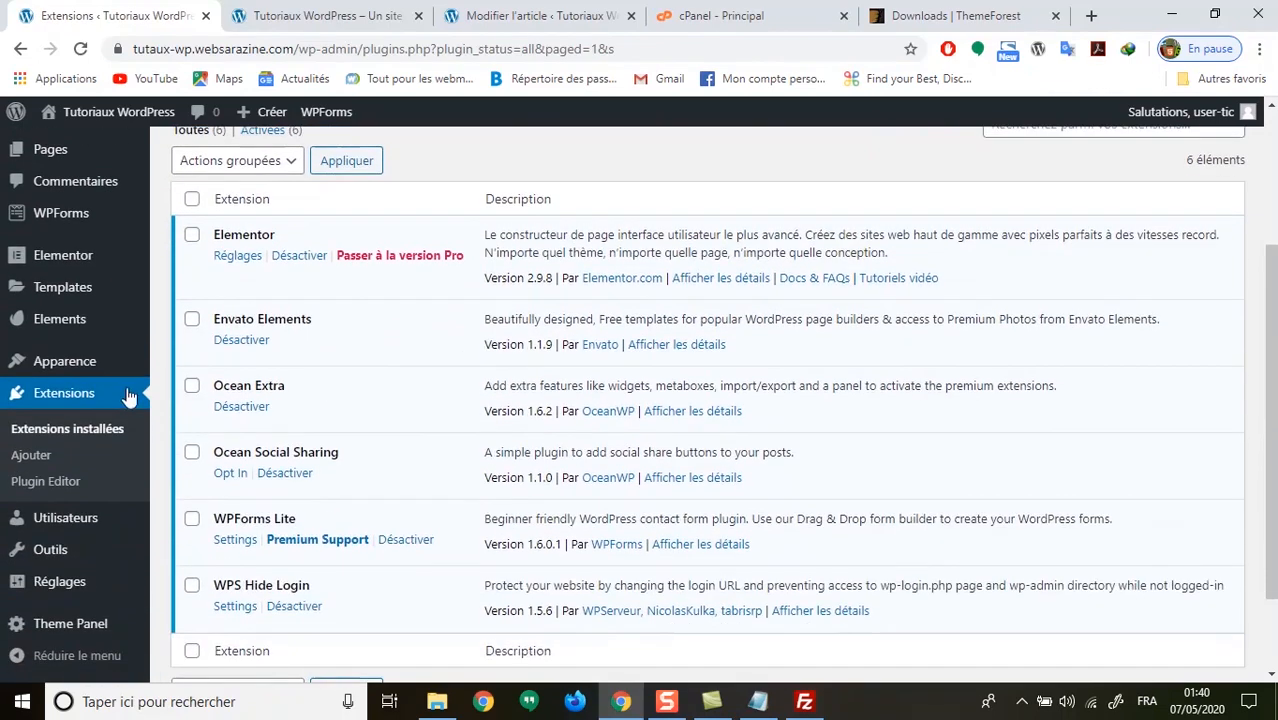
scroll(45, 494, "down", 1)
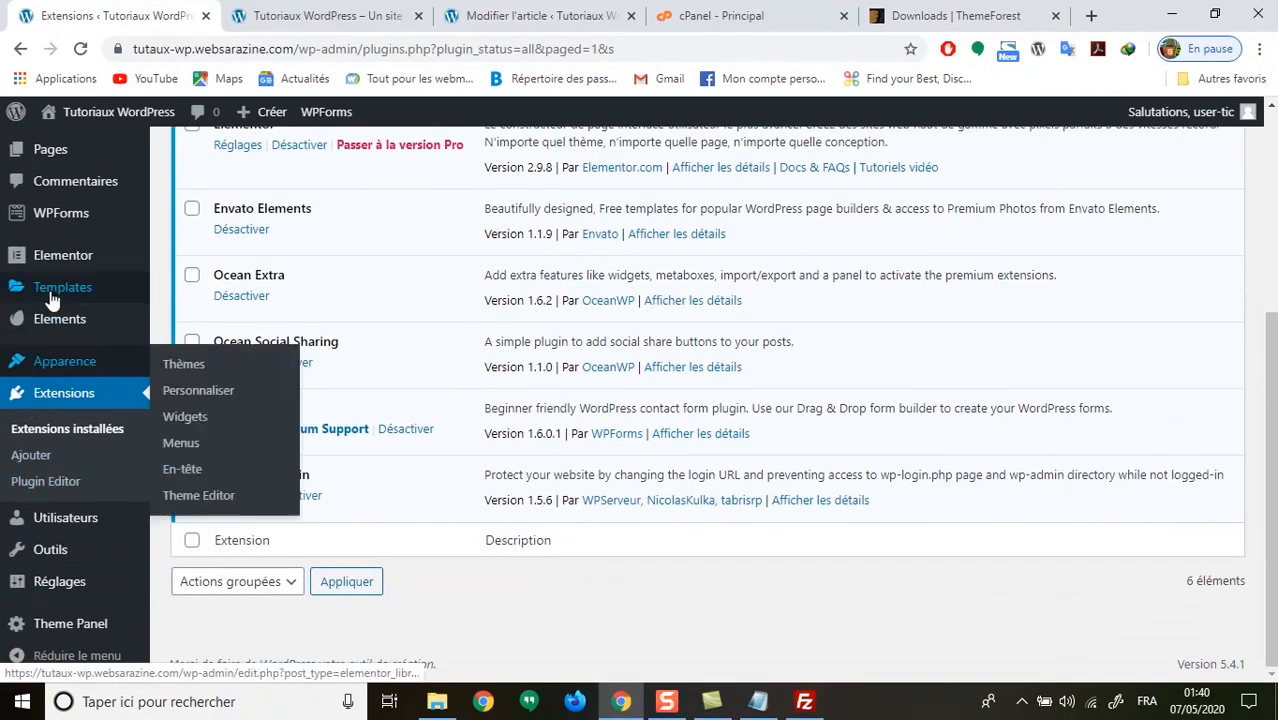
scroll(40, 330, "up", 1)
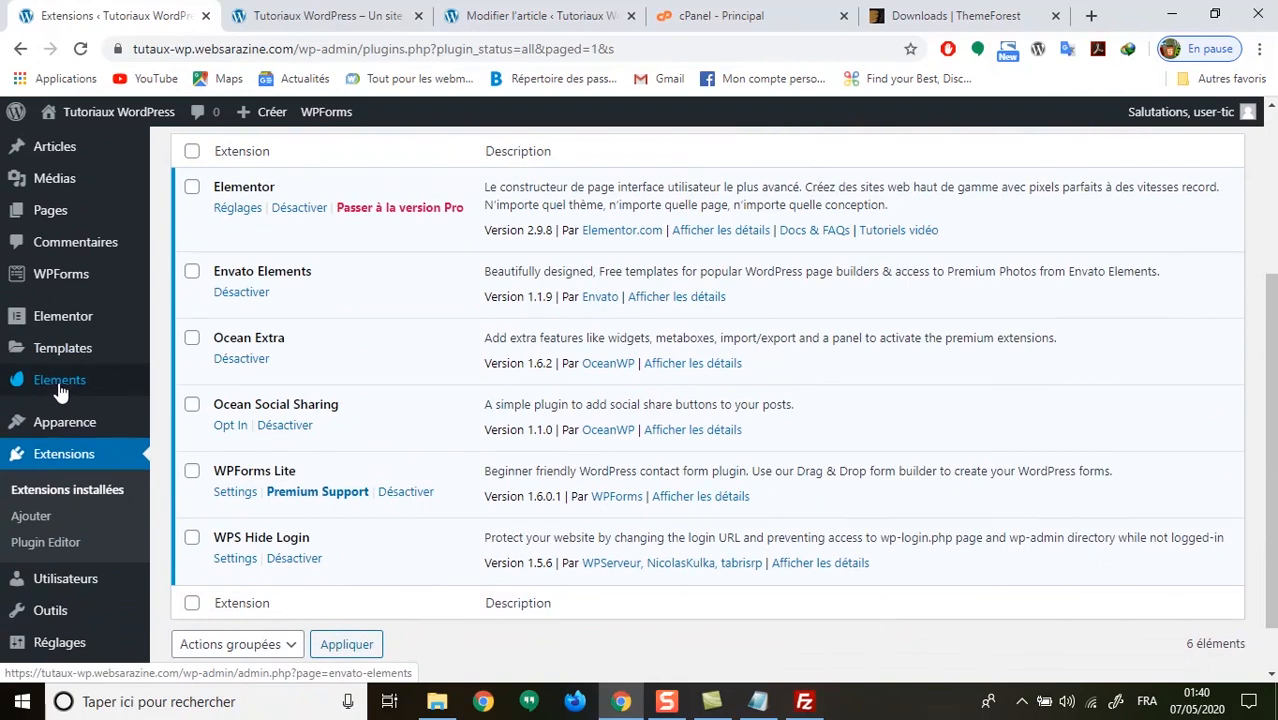
Reload the website in its browser tab and look over the demo home page.
left_click(325, 15)
left_click(82, 49)
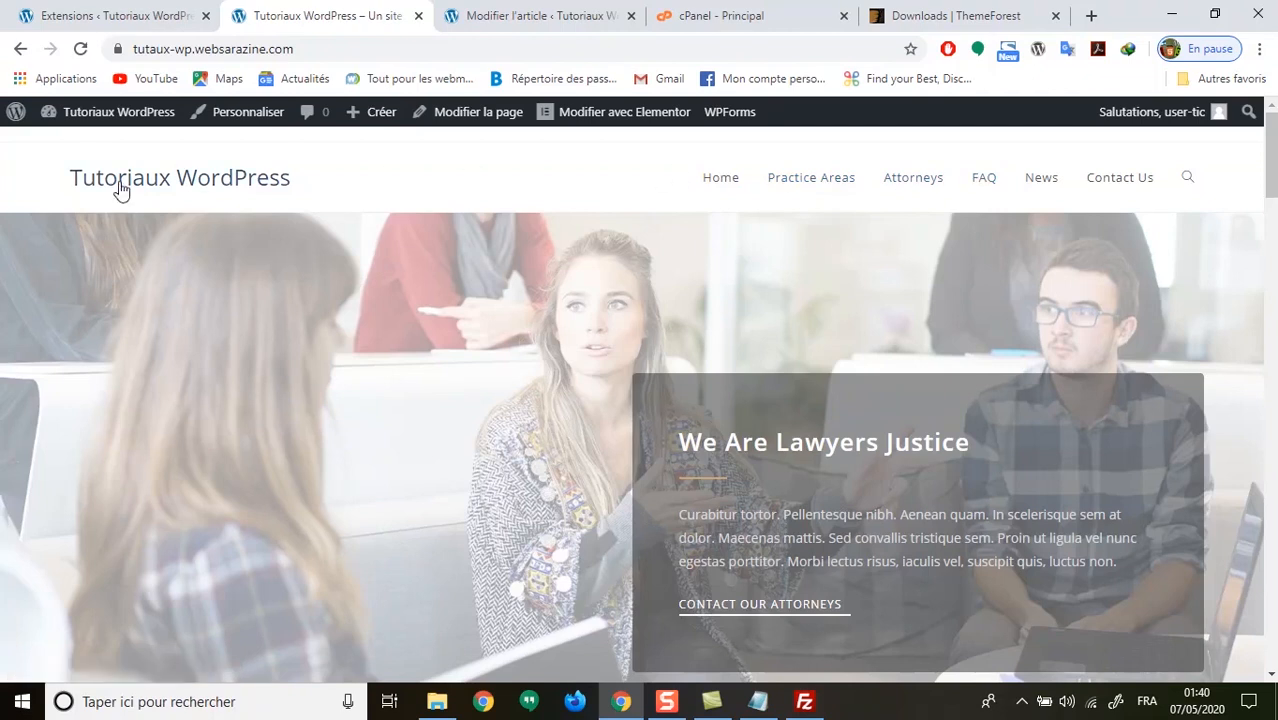
scroll(824, 516, "down", 10)
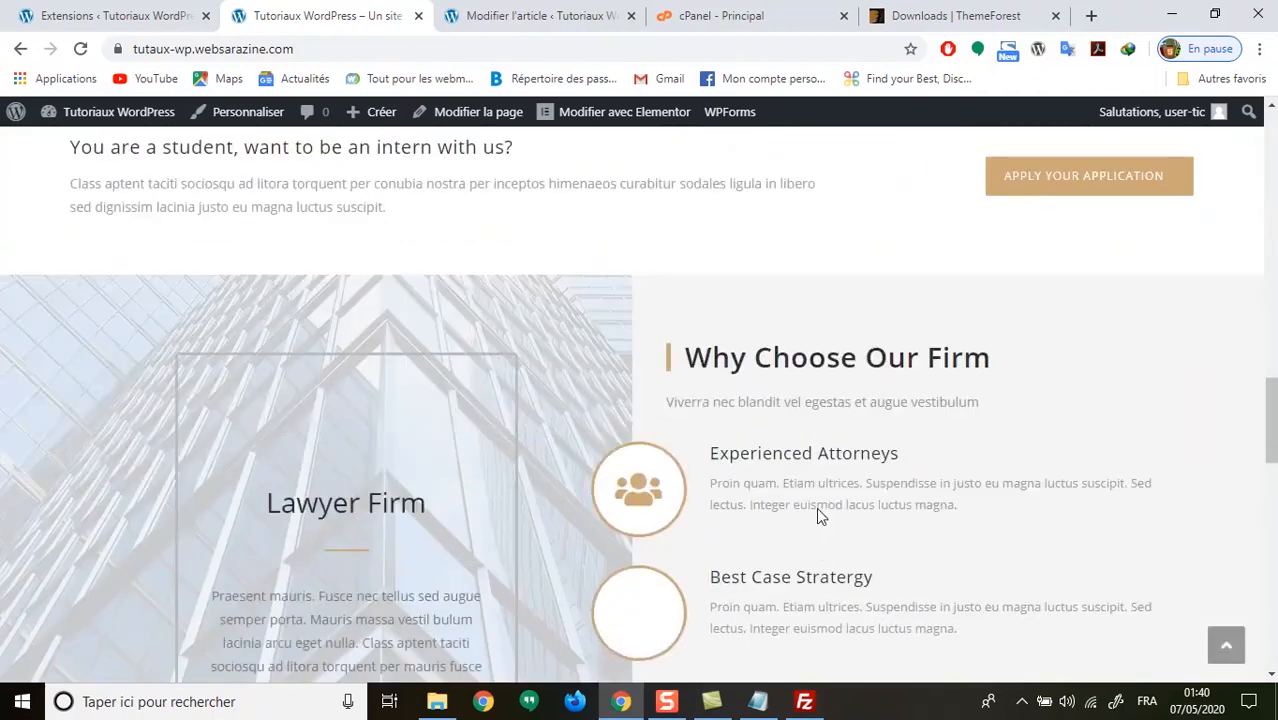
scroll(767, 485, "up", 10)
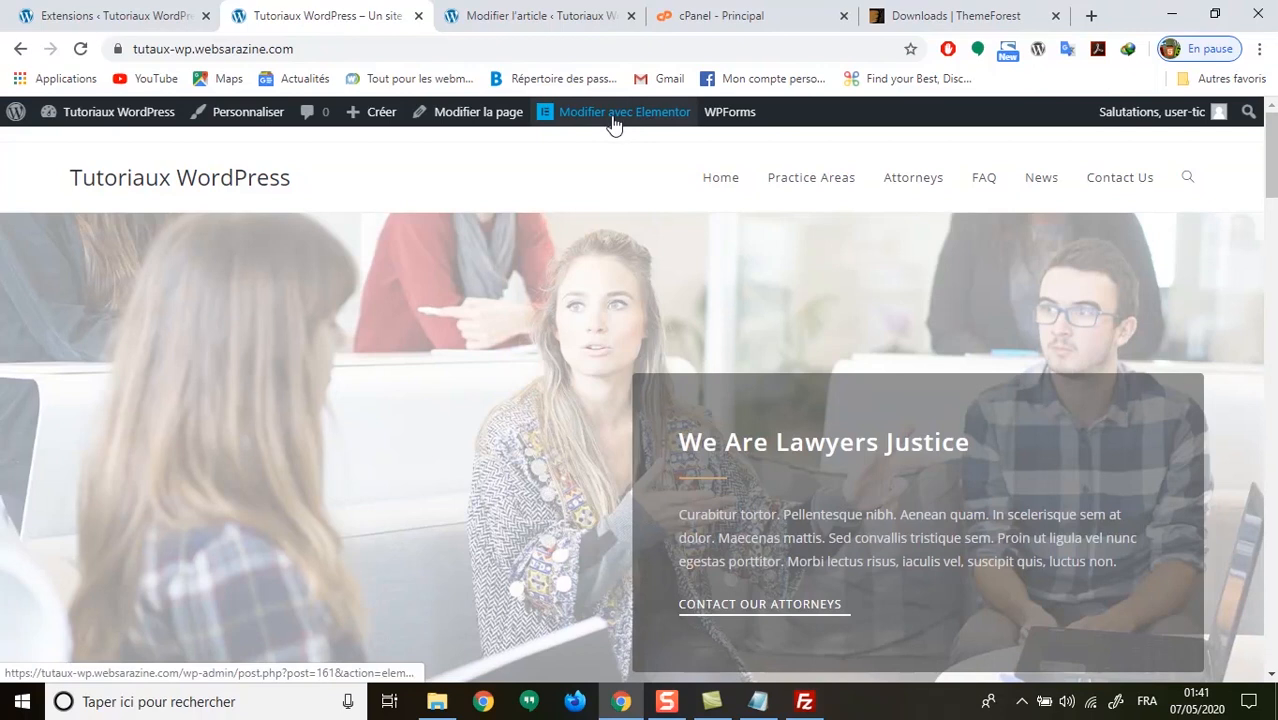
Open the home page for editing with Elementor in a new browser tab placed before the website's tab.
middle_click(237, 121)
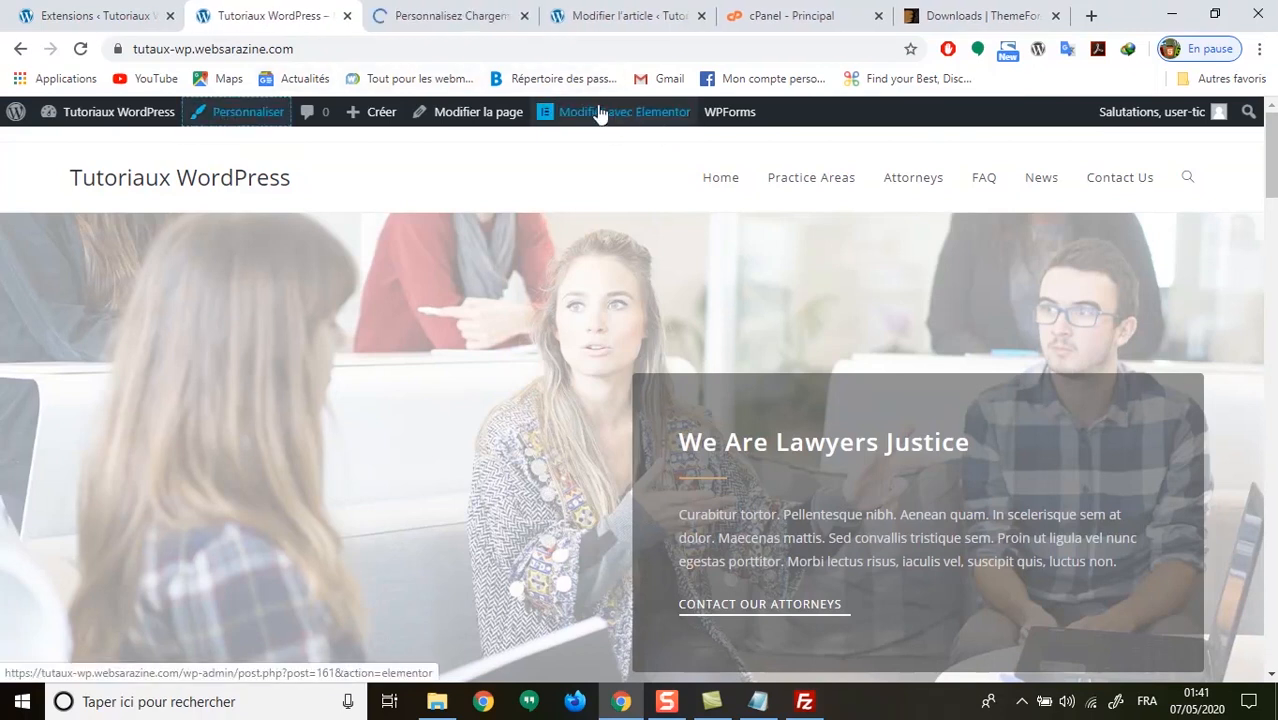
left_click(524, 15)
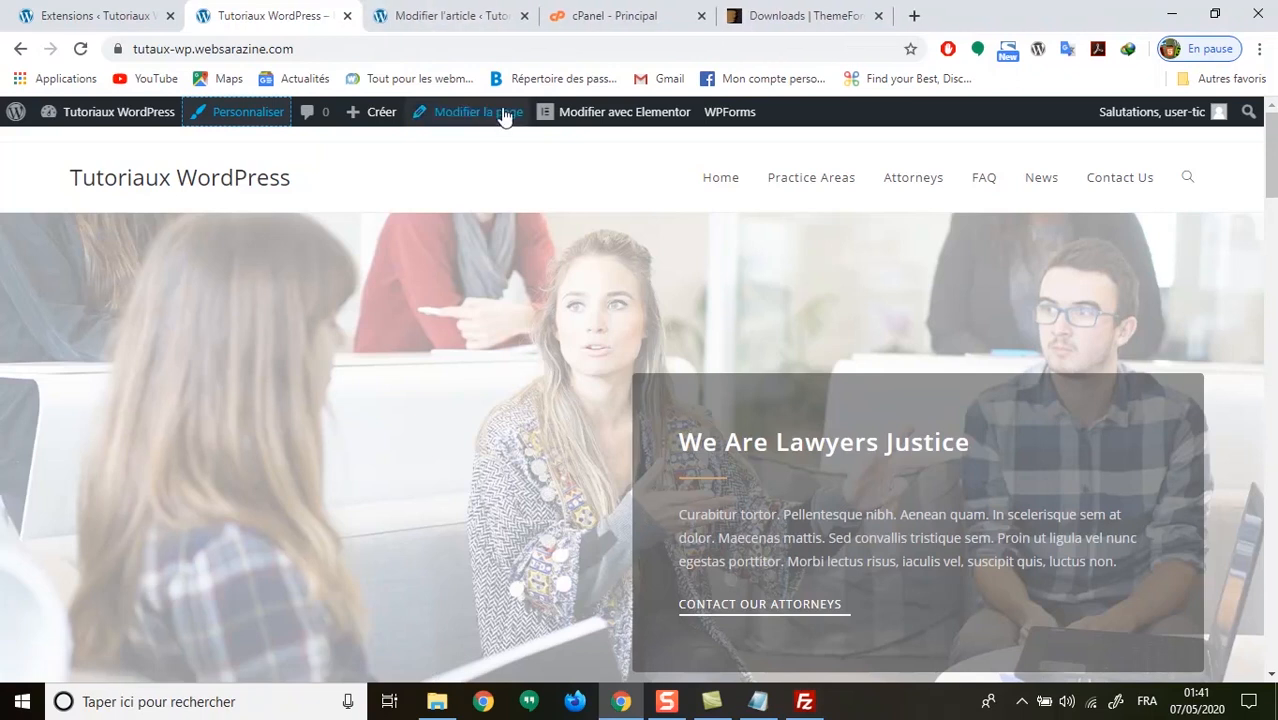
middle_click(603, 118)
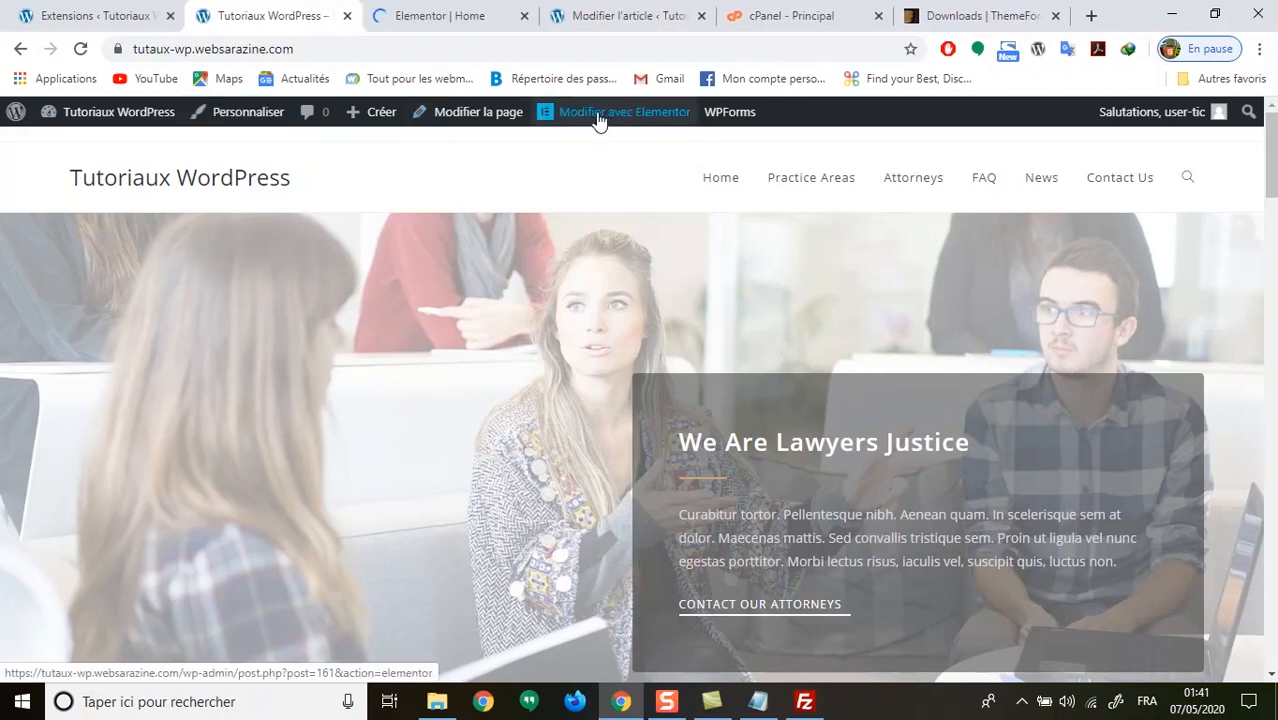
left_click(452, 16)
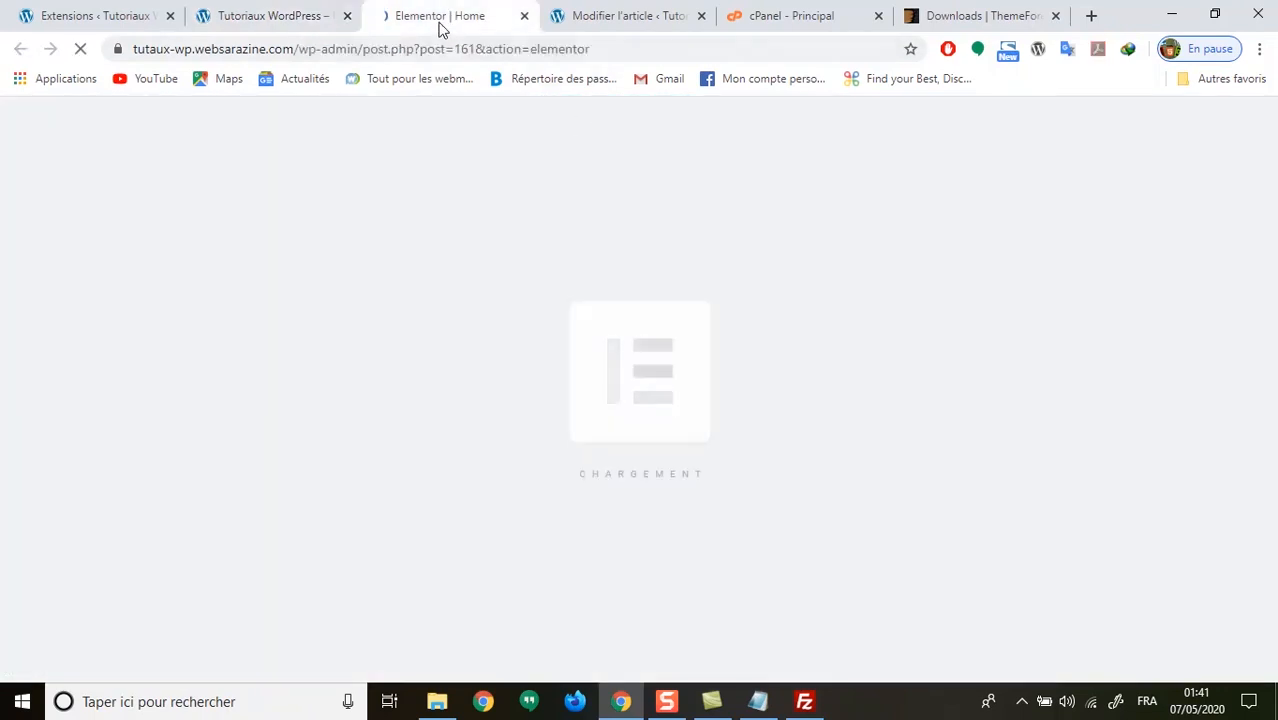
left_click_drag(434, 14, 298, 14)
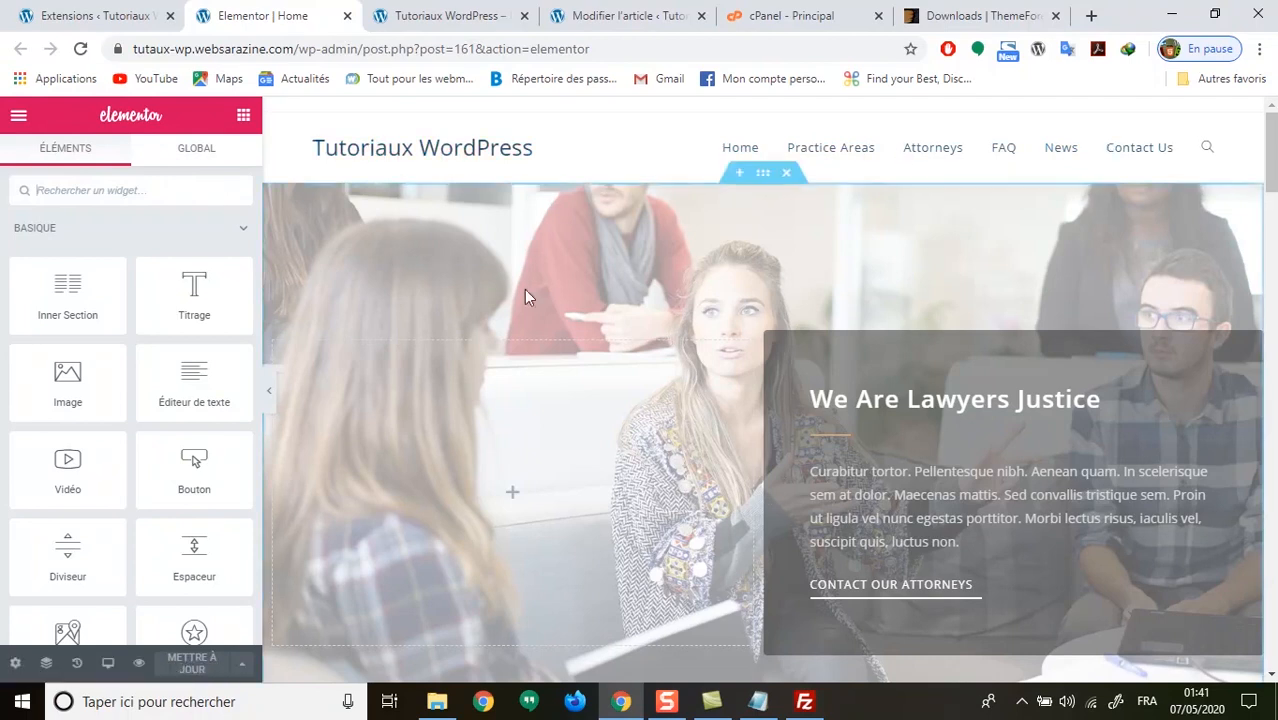
Open the settings of the "We Are Lawyers Justice" section and look over the home page in Elementor.
left_click(763, 174)
left_click(801, 314)
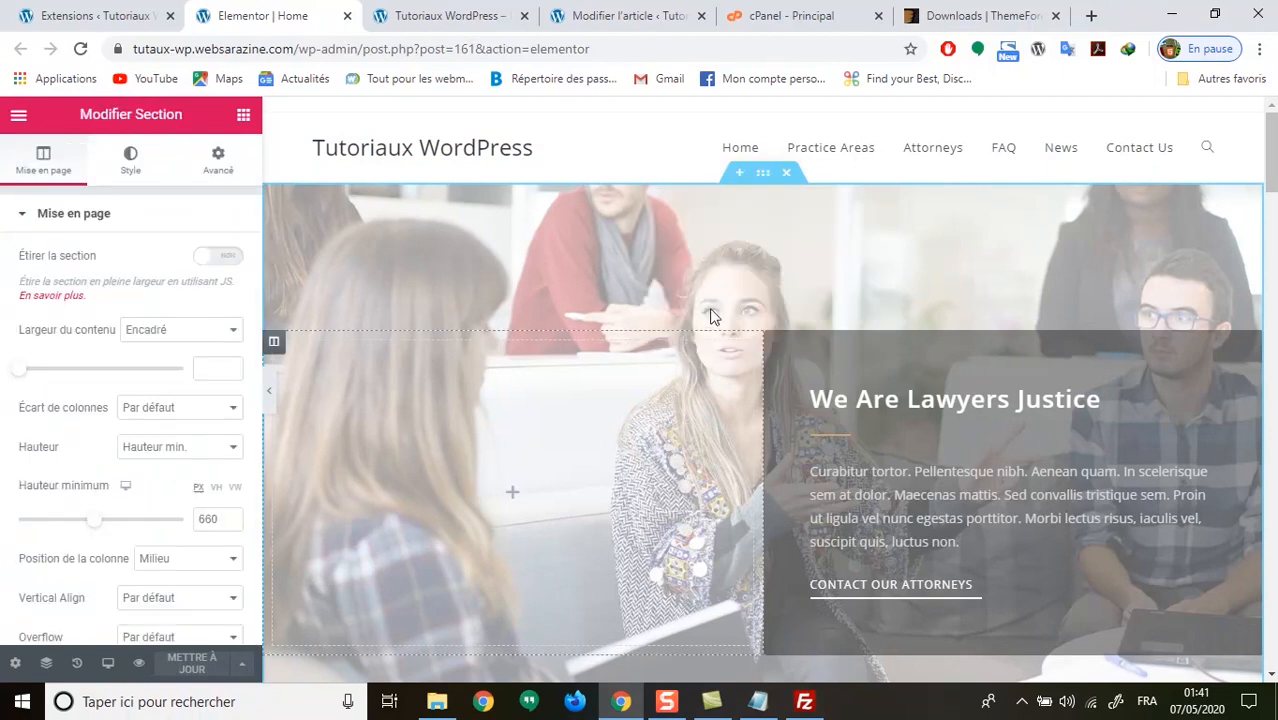
scroll(730, 535, "down", 15)
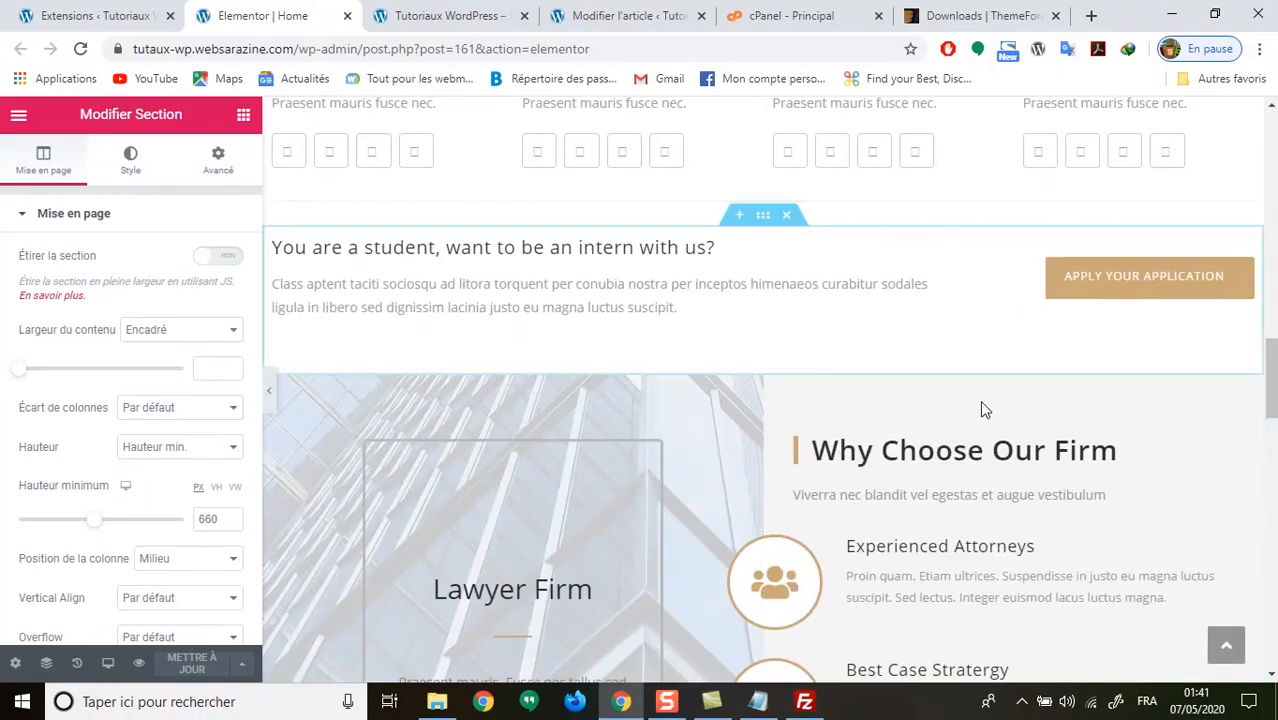
scroll(970, 368, "up", 6)
scroll(980, 378, "up", 10)
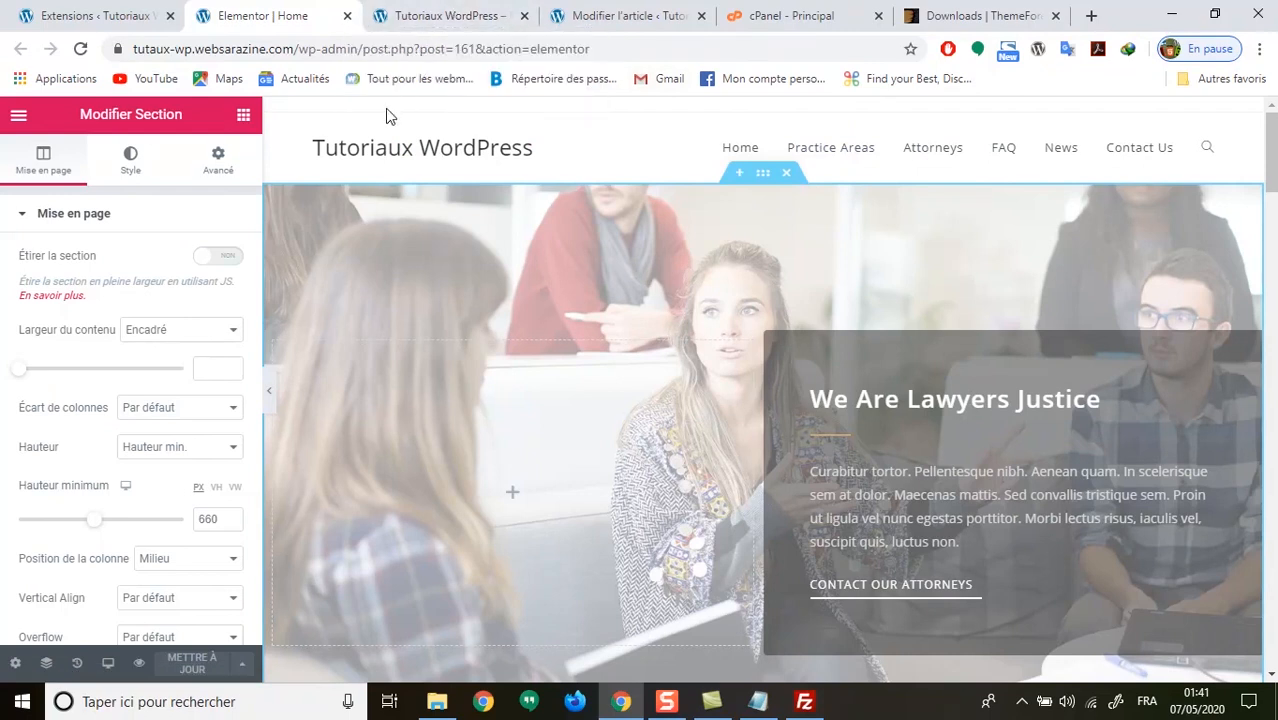
Open the site customizer from the website and the themes page in the plugins list's tab, ending on the customizer.
left_click(477, 21)
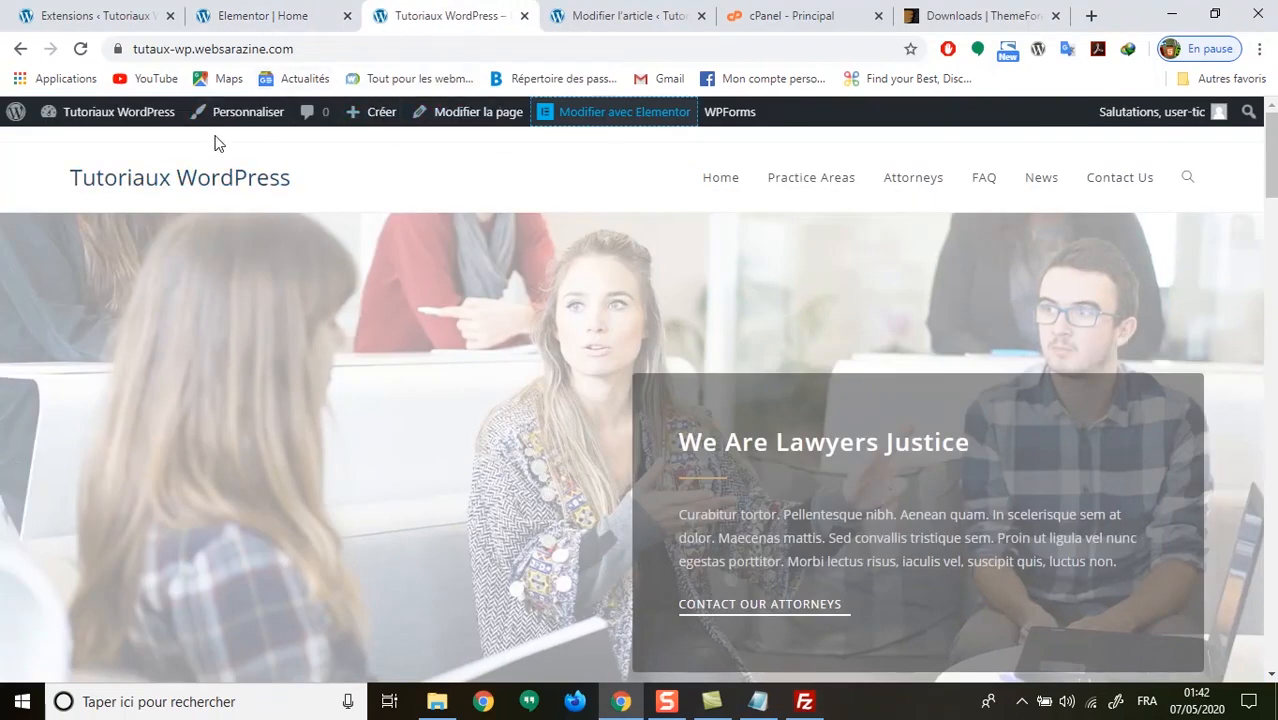
left_click(218, 120)
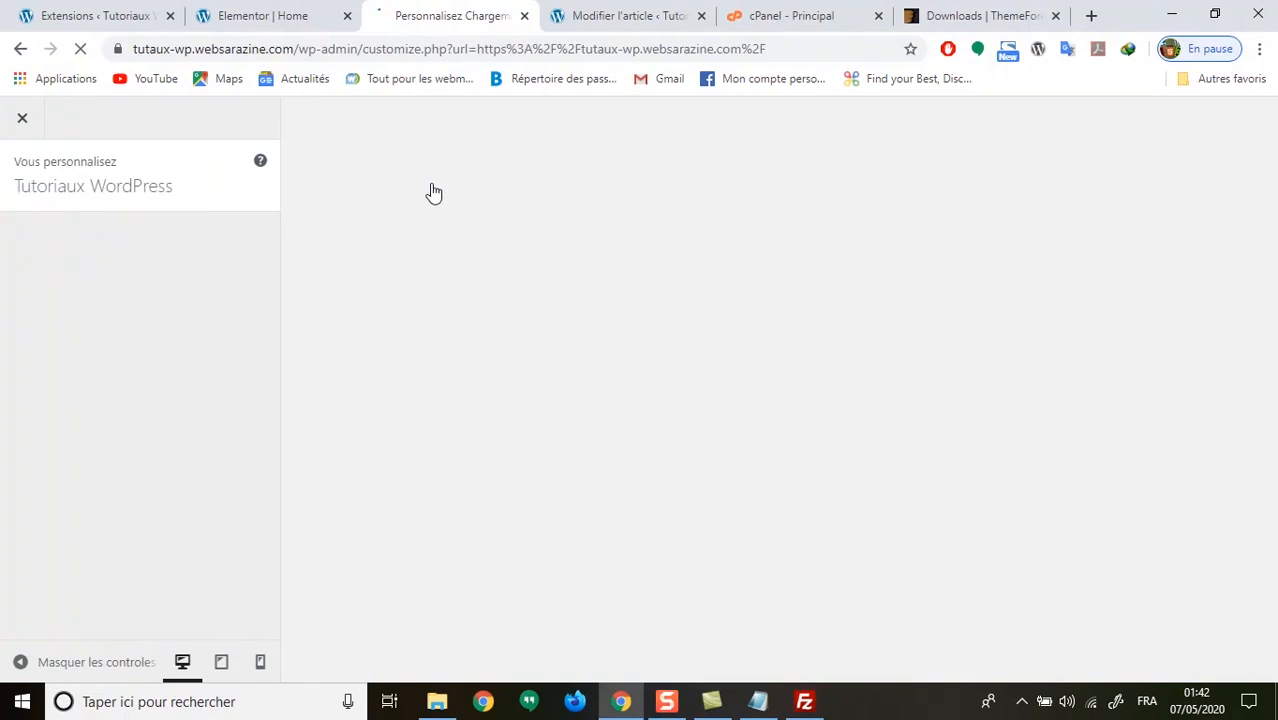
left_click(98, 15)
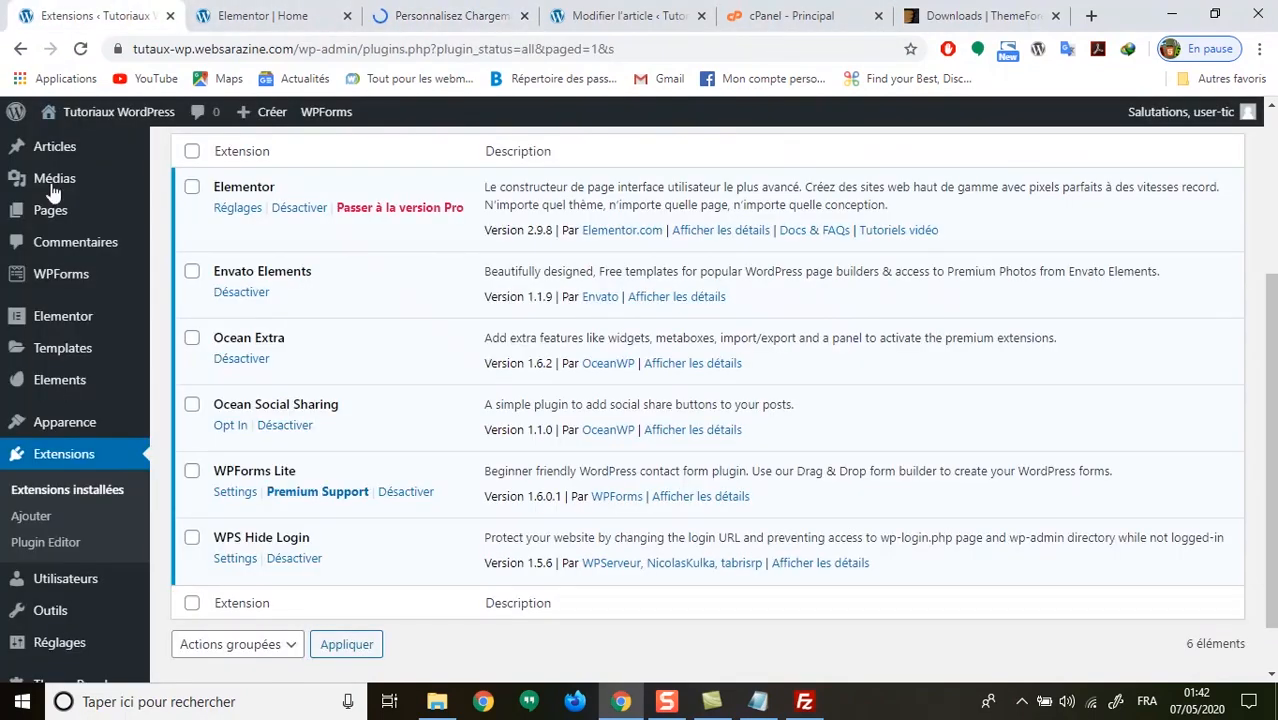
mouse_move(40, 430)
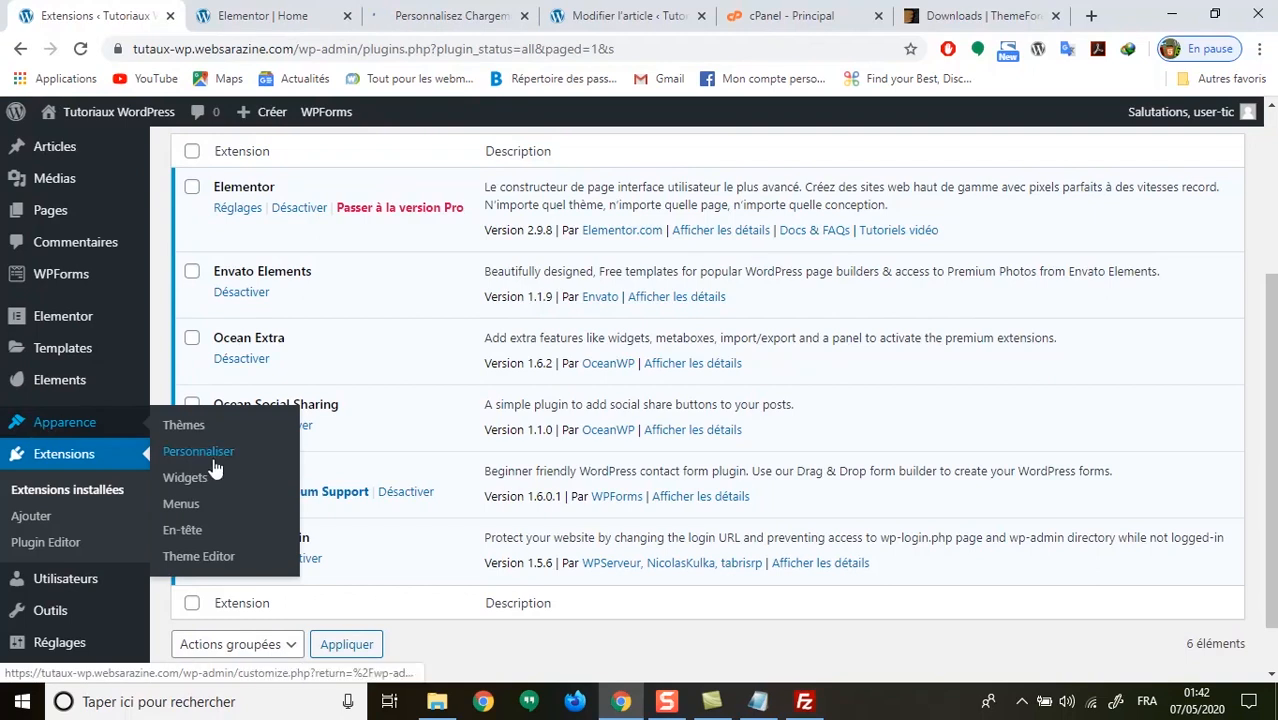
left_click(190, 430)
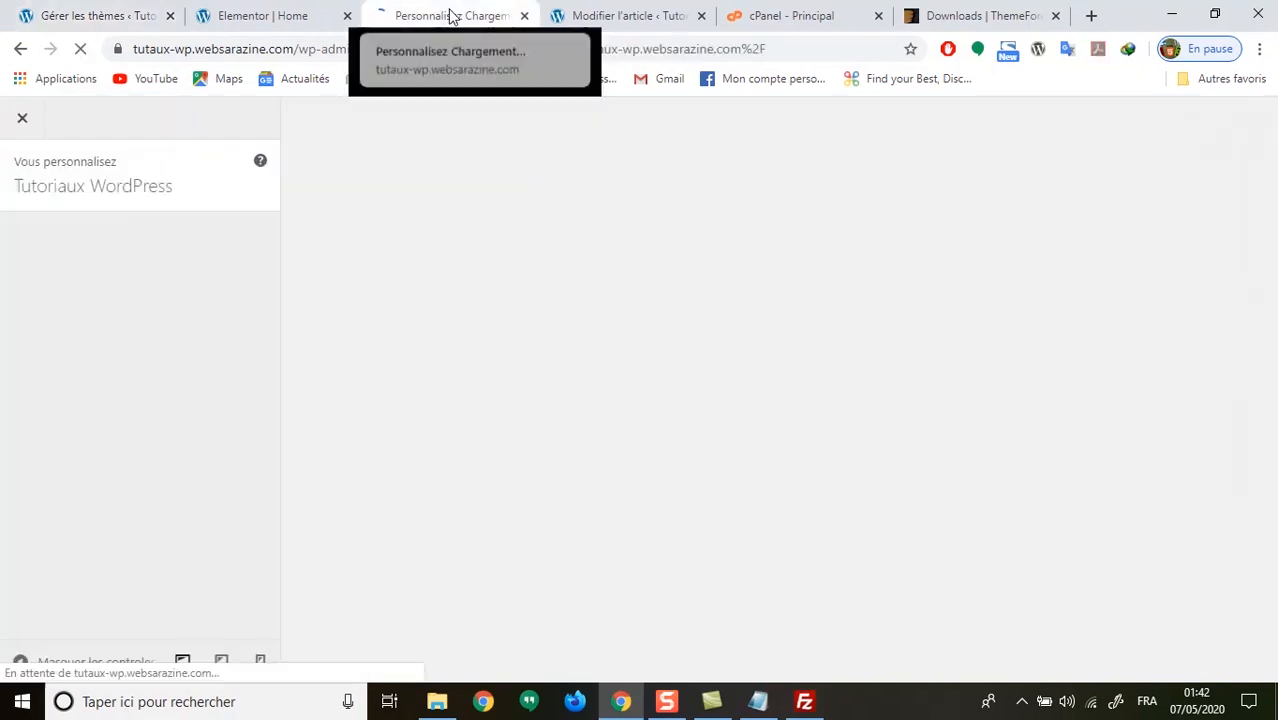
left_click(450, 15)
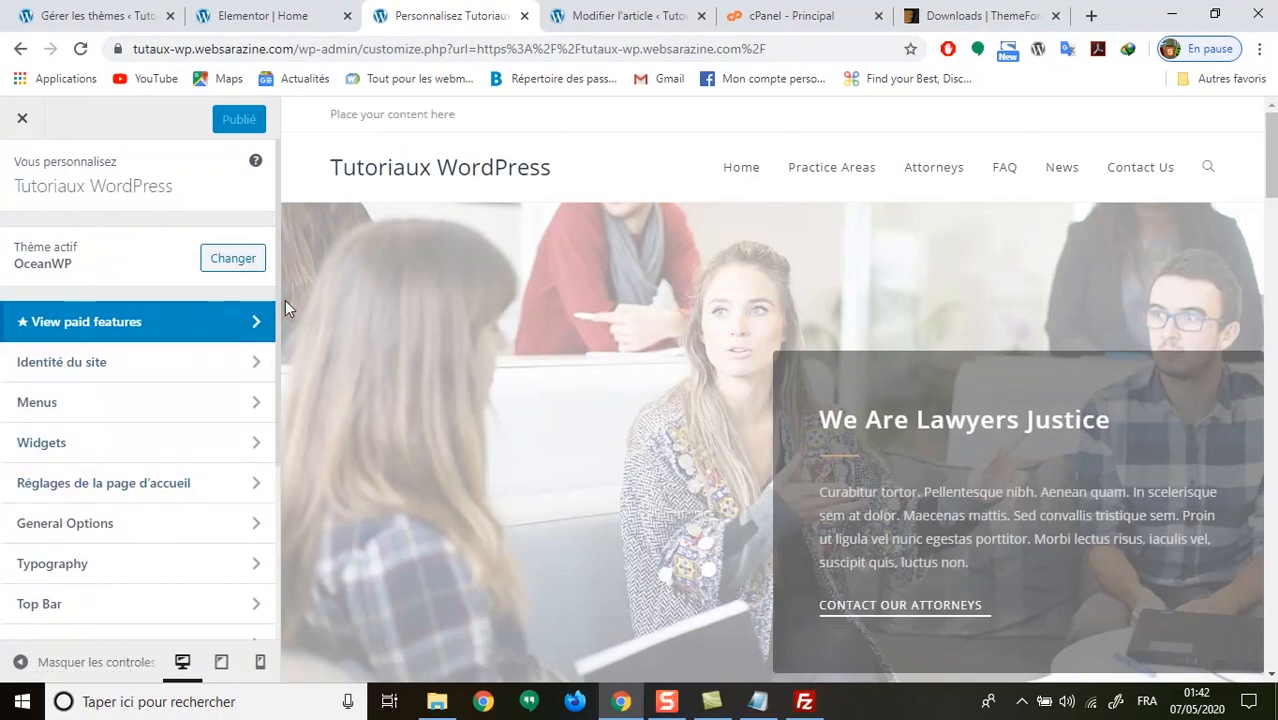
Change the site title in the site identity settings to "Cours CMS WordPress".
left_click(138, 368)
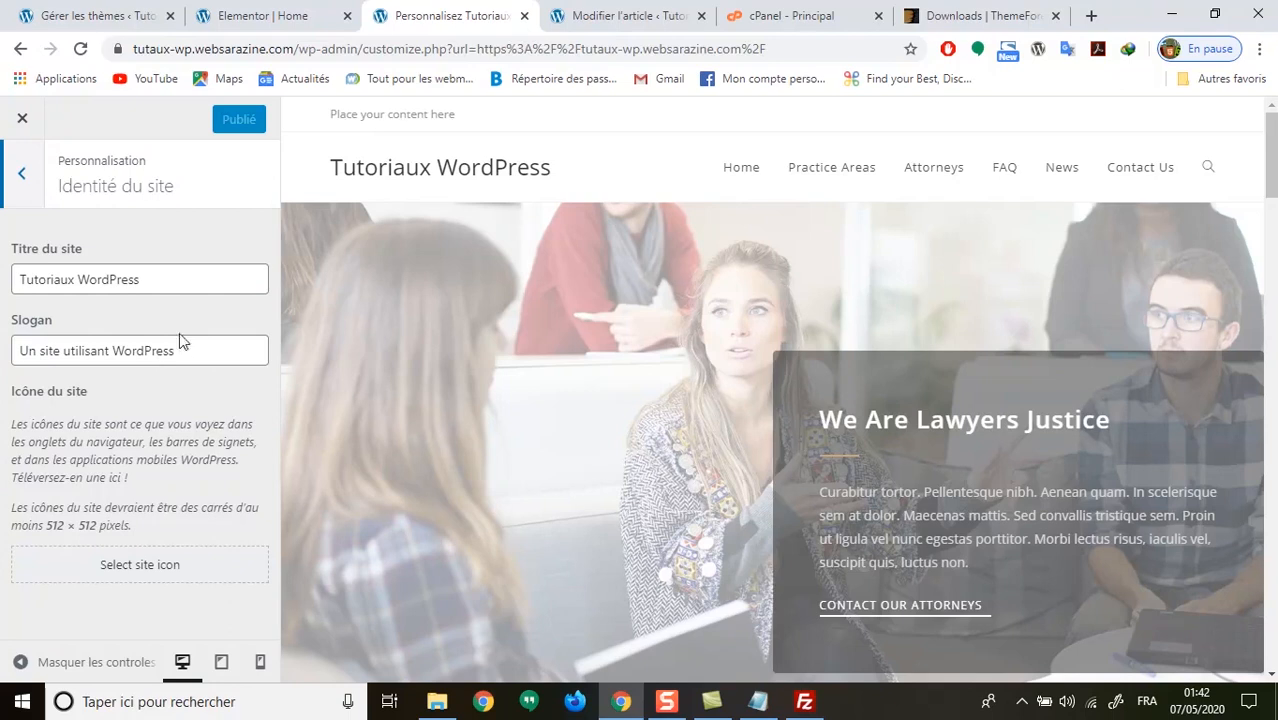
double_click(150, 279)
left_click_drag(148, 277, 3, 287)
left_click(141, 279)
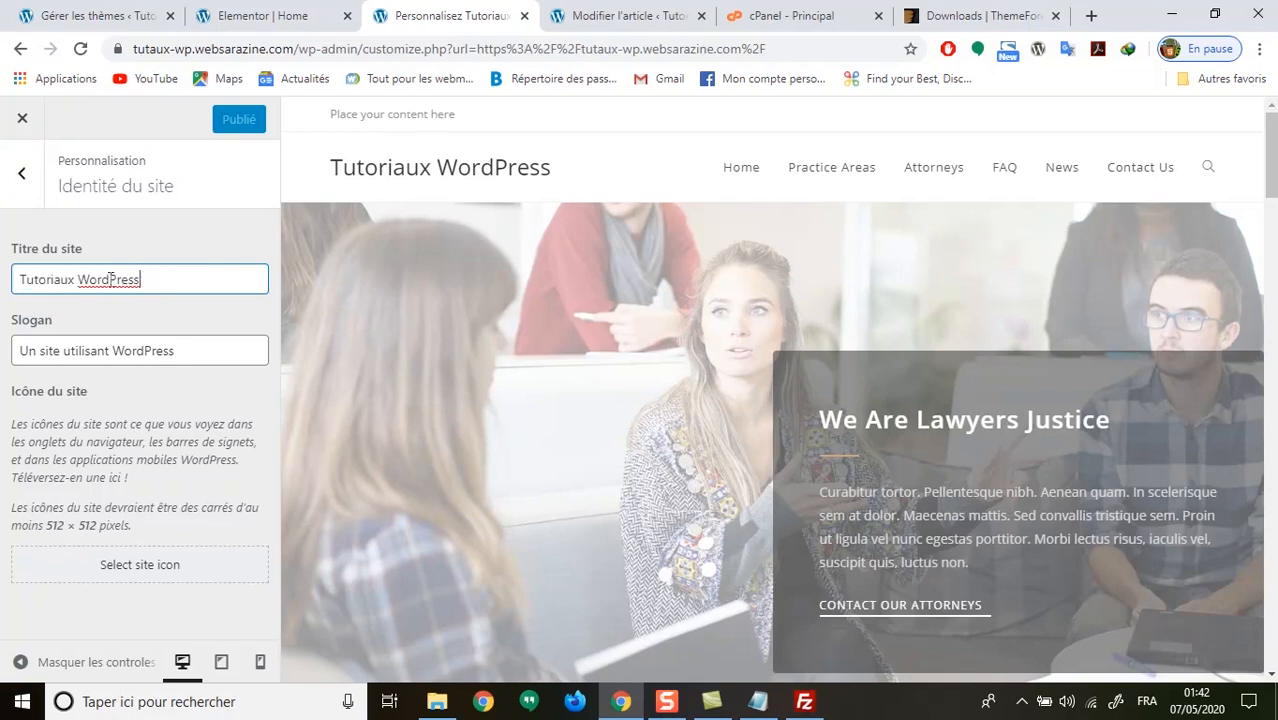
left_click_drag(77, 279, 3, 287)
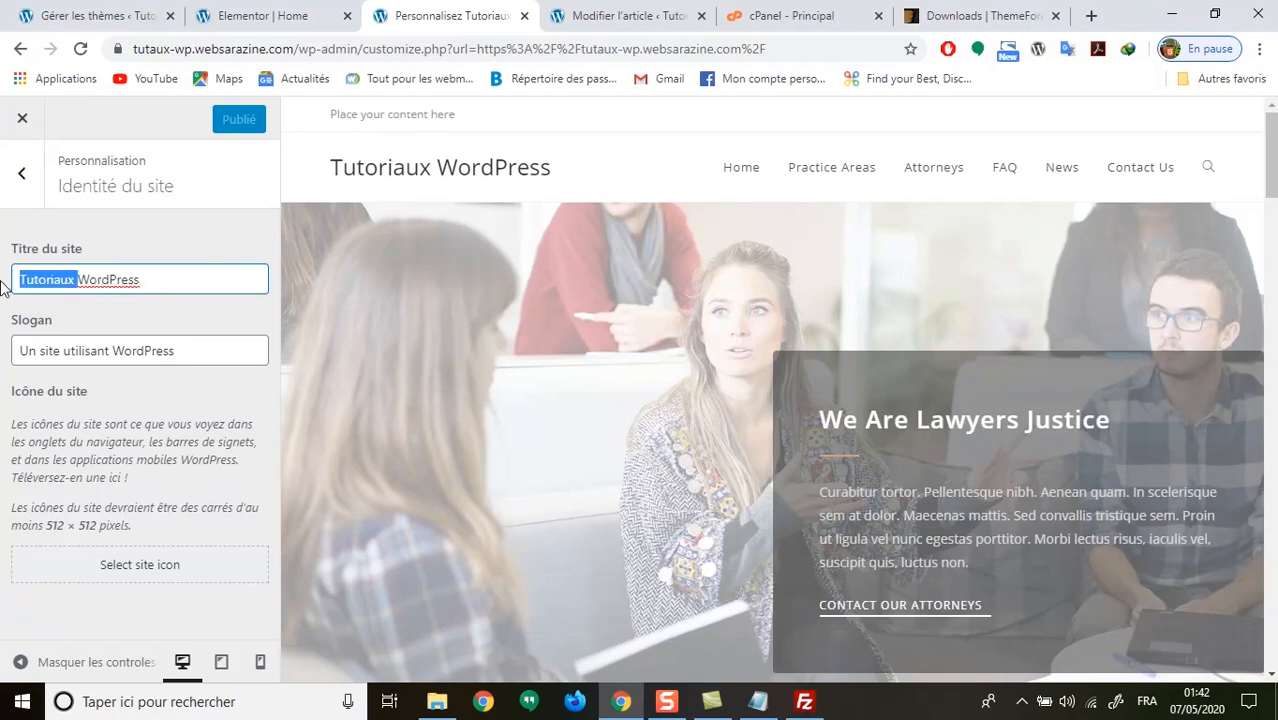
type("Cours ")
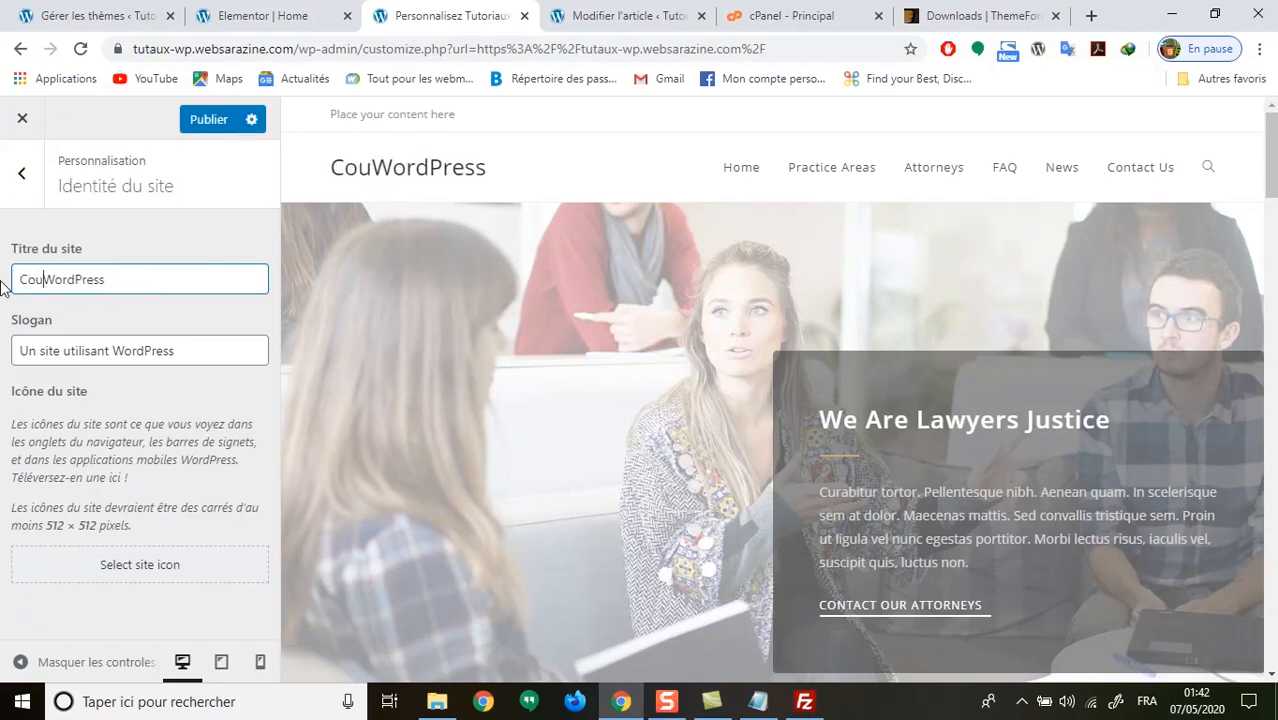
type("CMS")
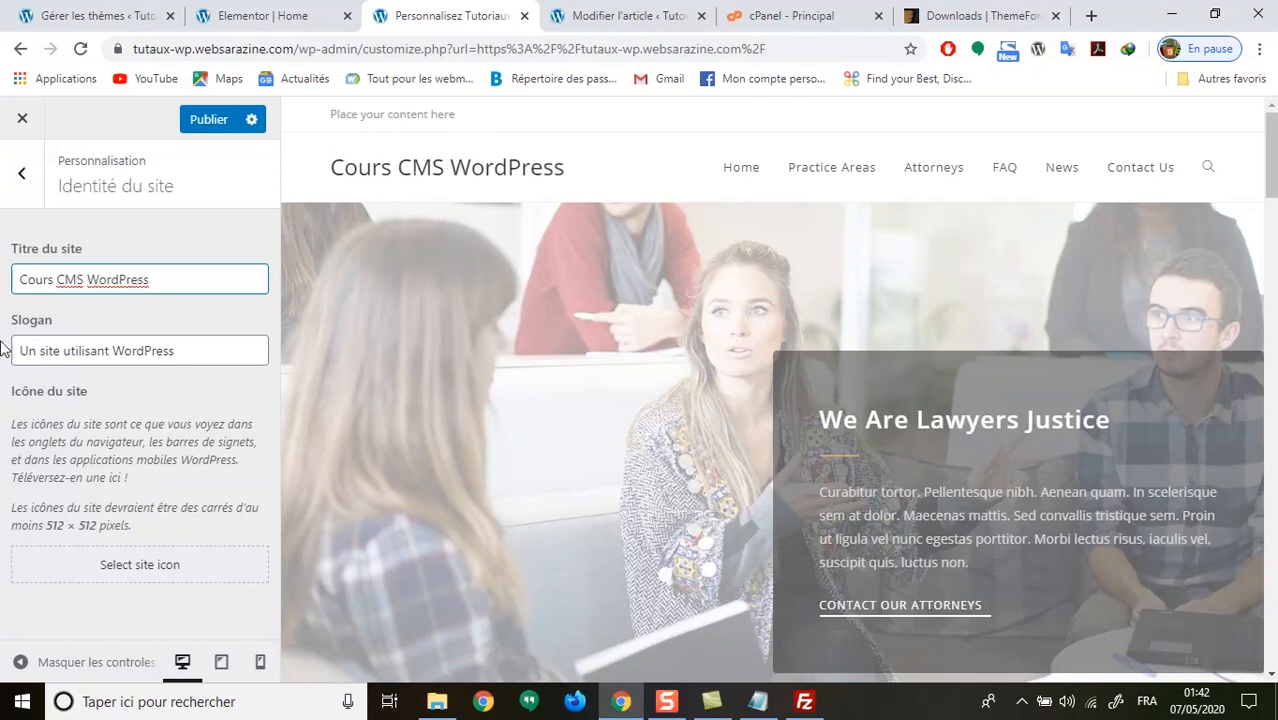
Replace the site slogan with "Tutoriaux conçus pour les stagiaires Développeur web et multimédia", correcting the spelling of "conçus".
left_click_drag(189, 351, 79, 353)
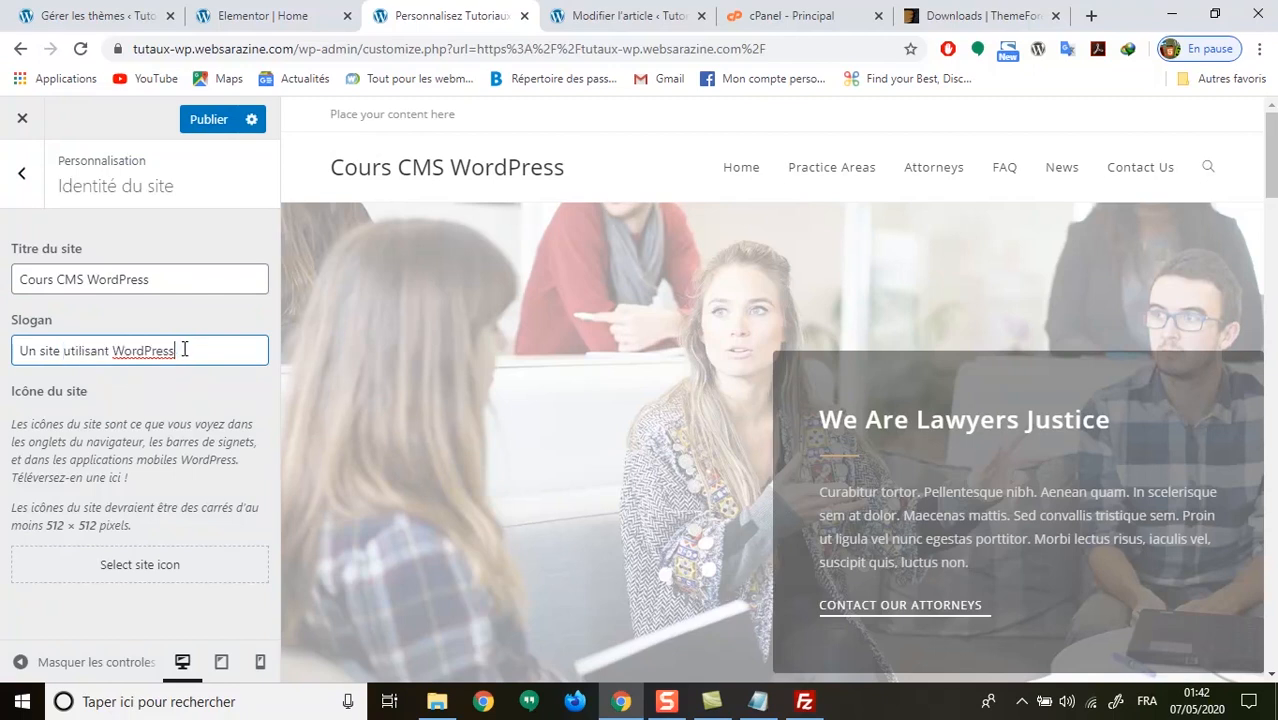
left_click_drag(183, 350, 14, 350)
type("Tutoriaux concus")
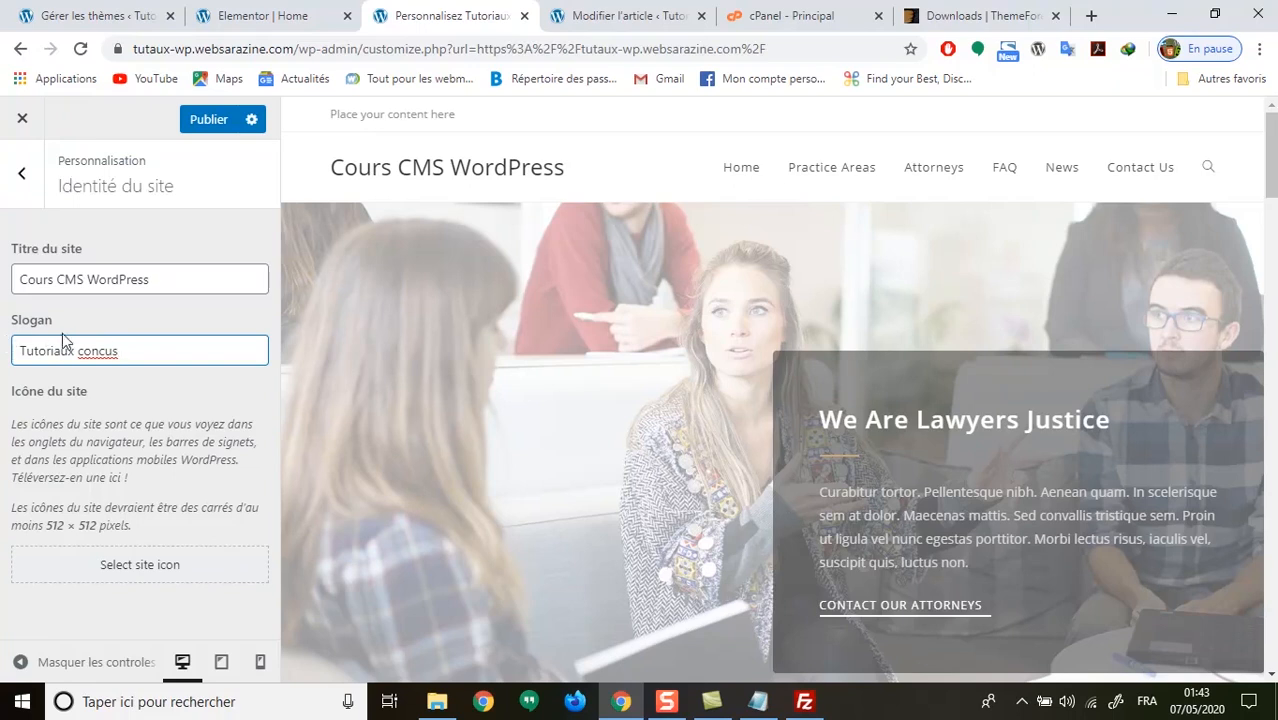
right_click(98, 349)
left_click(150, 364)
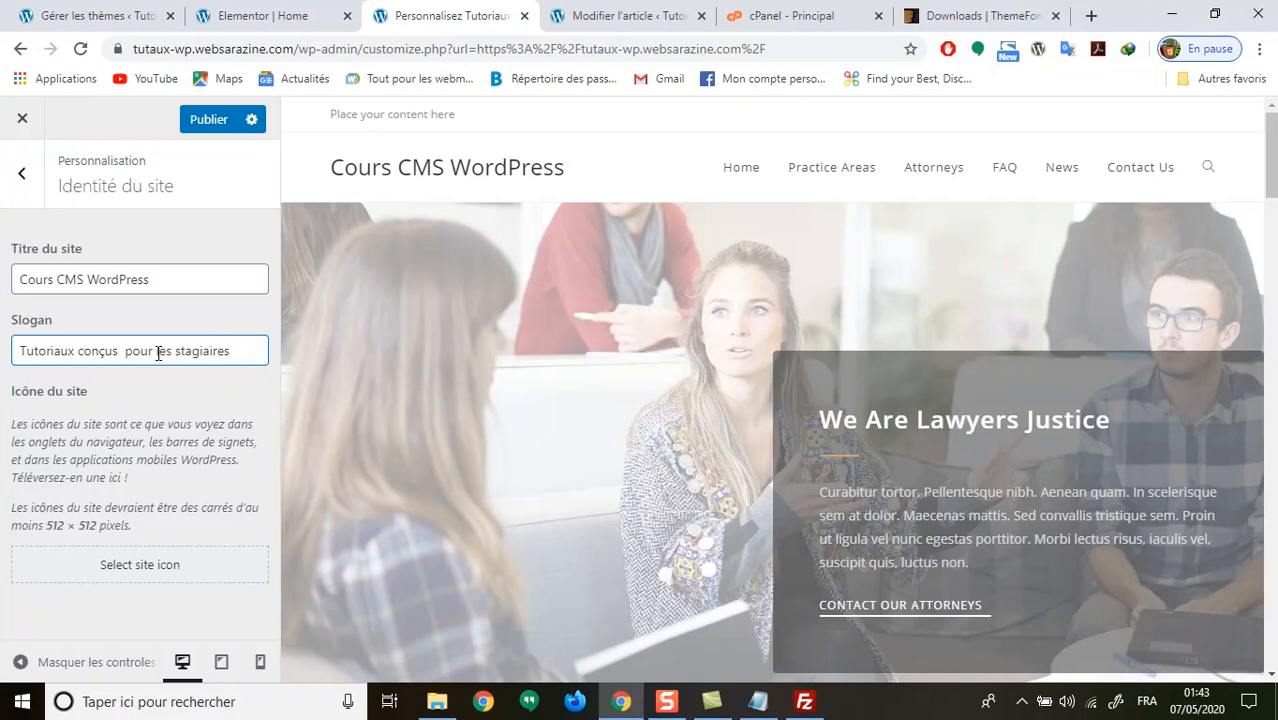
type("ve")
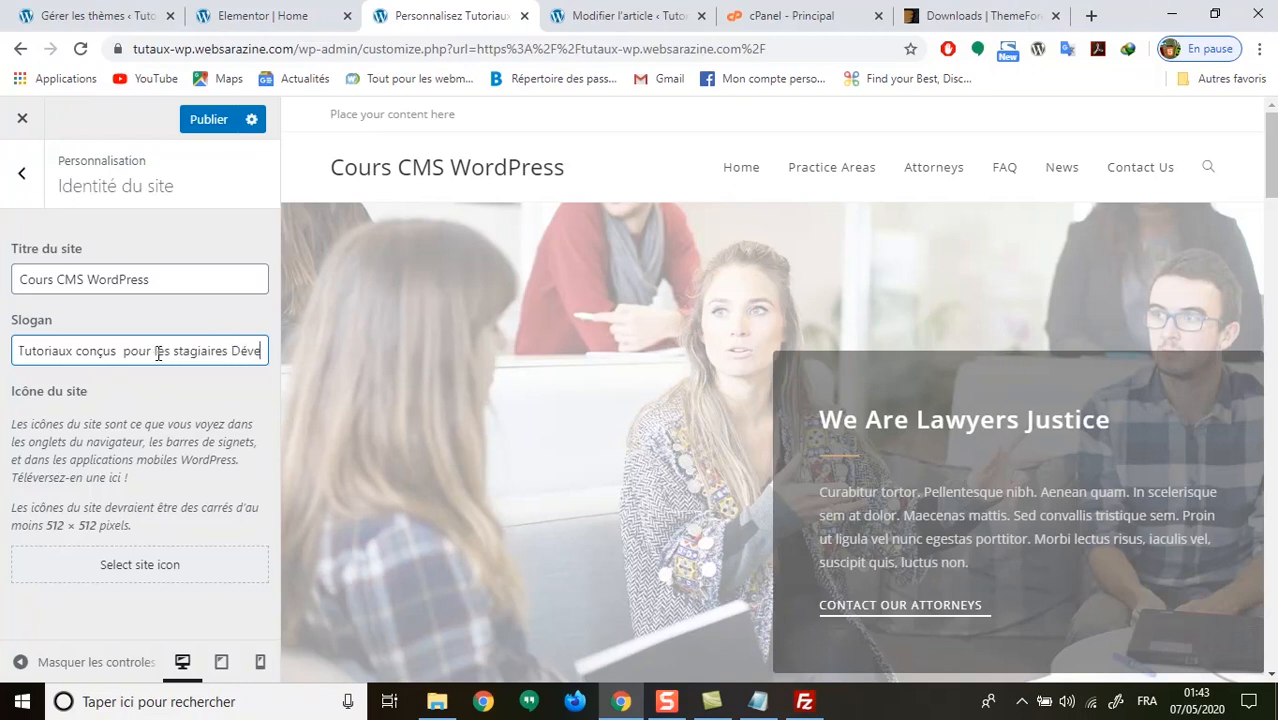
type("loppeur w")
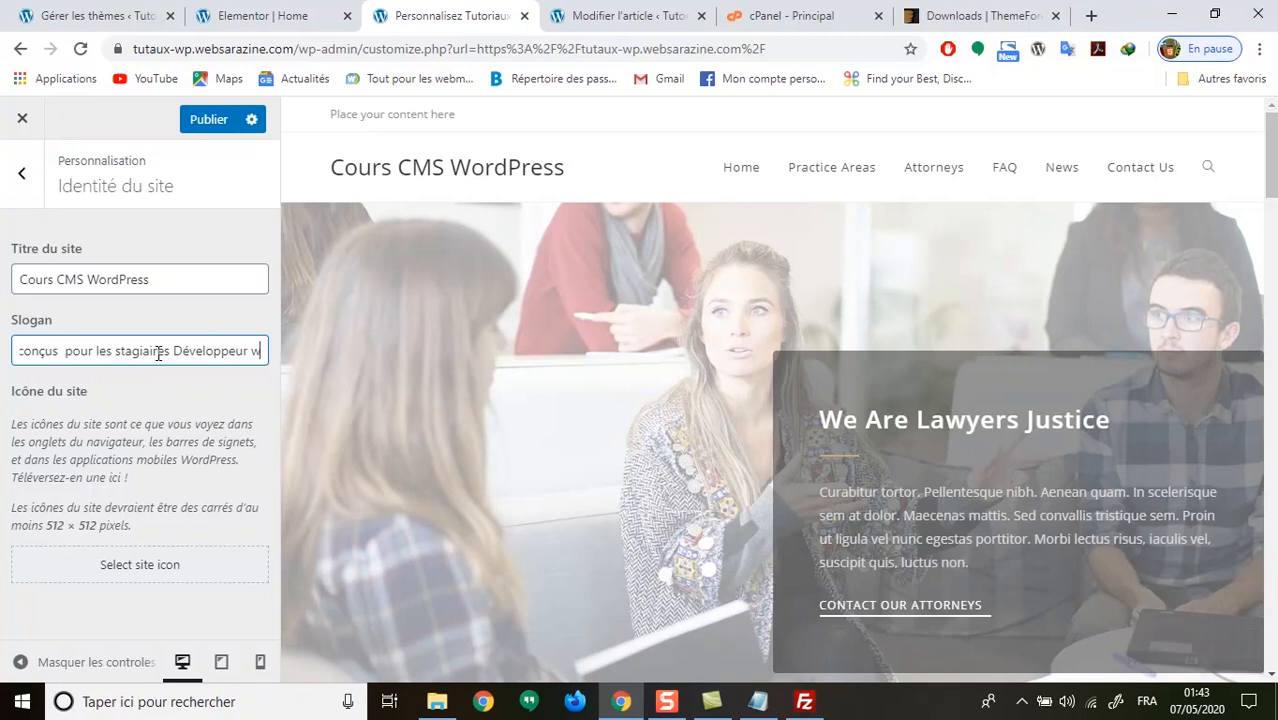
type("eb et m")
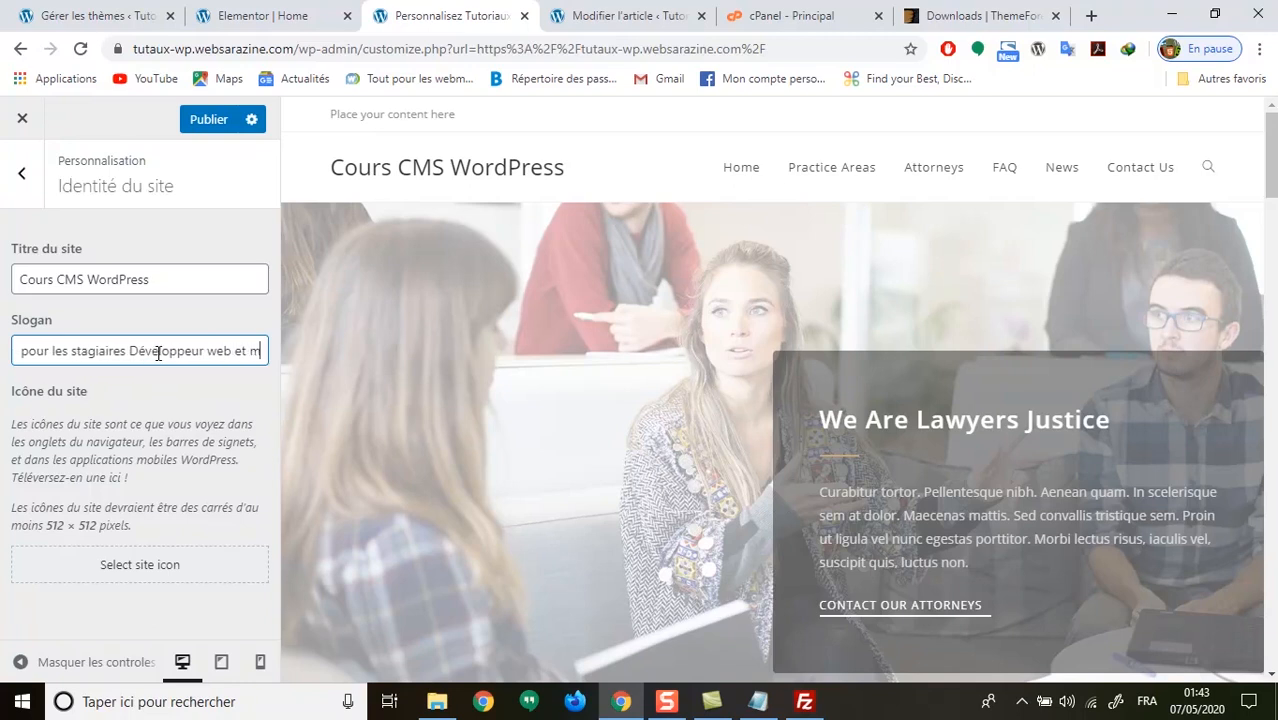
type("ultimedia")
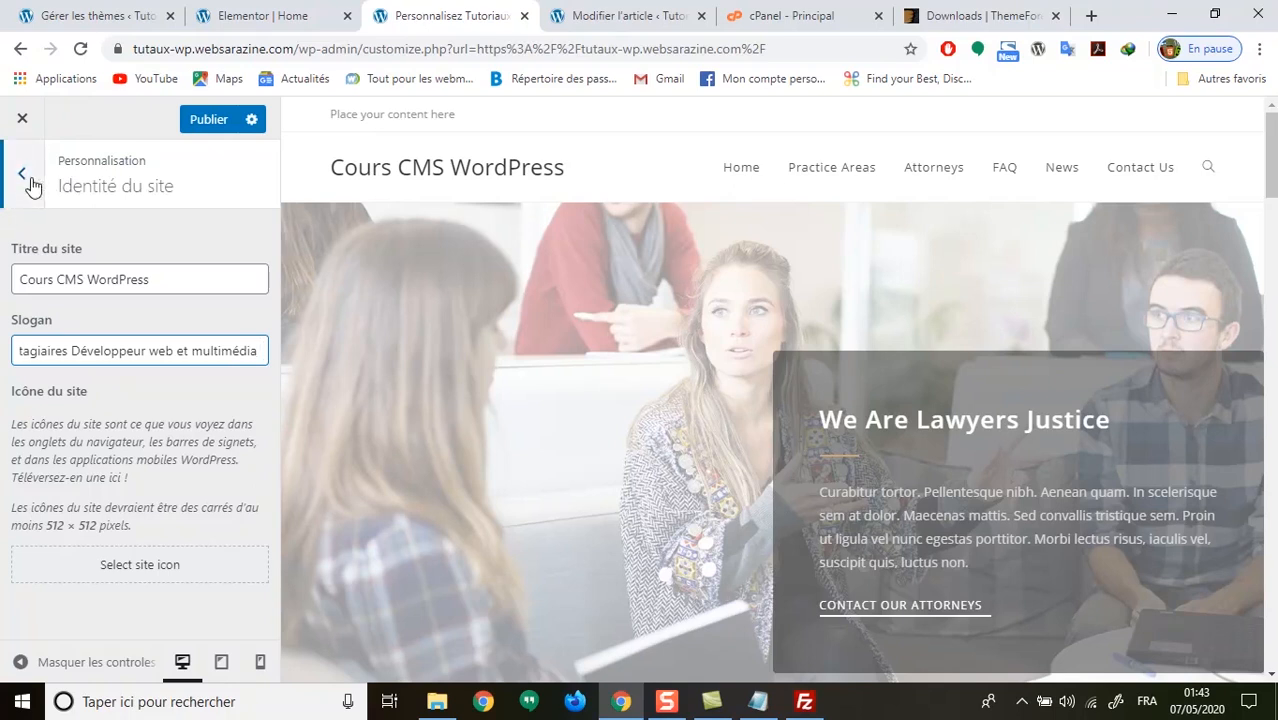
Publish the site identity changes and open the logo settings of the header.
left_click(205, 121)
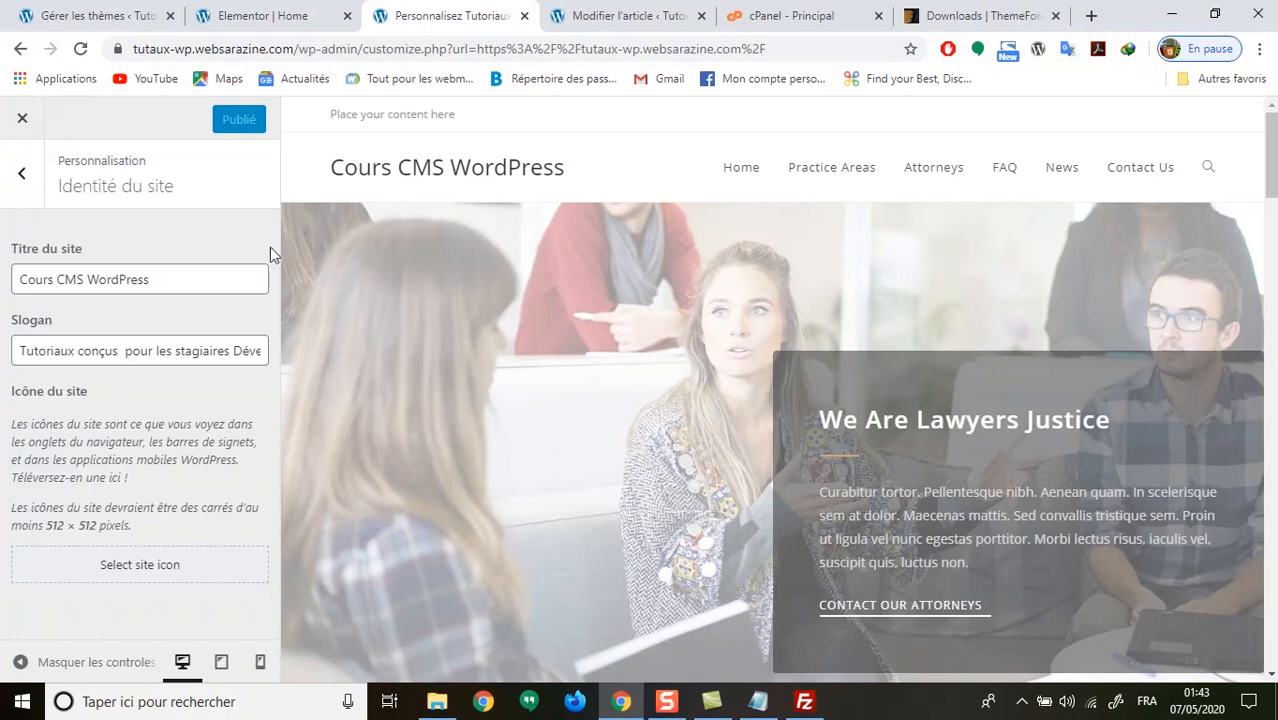
left_click(22, 174)
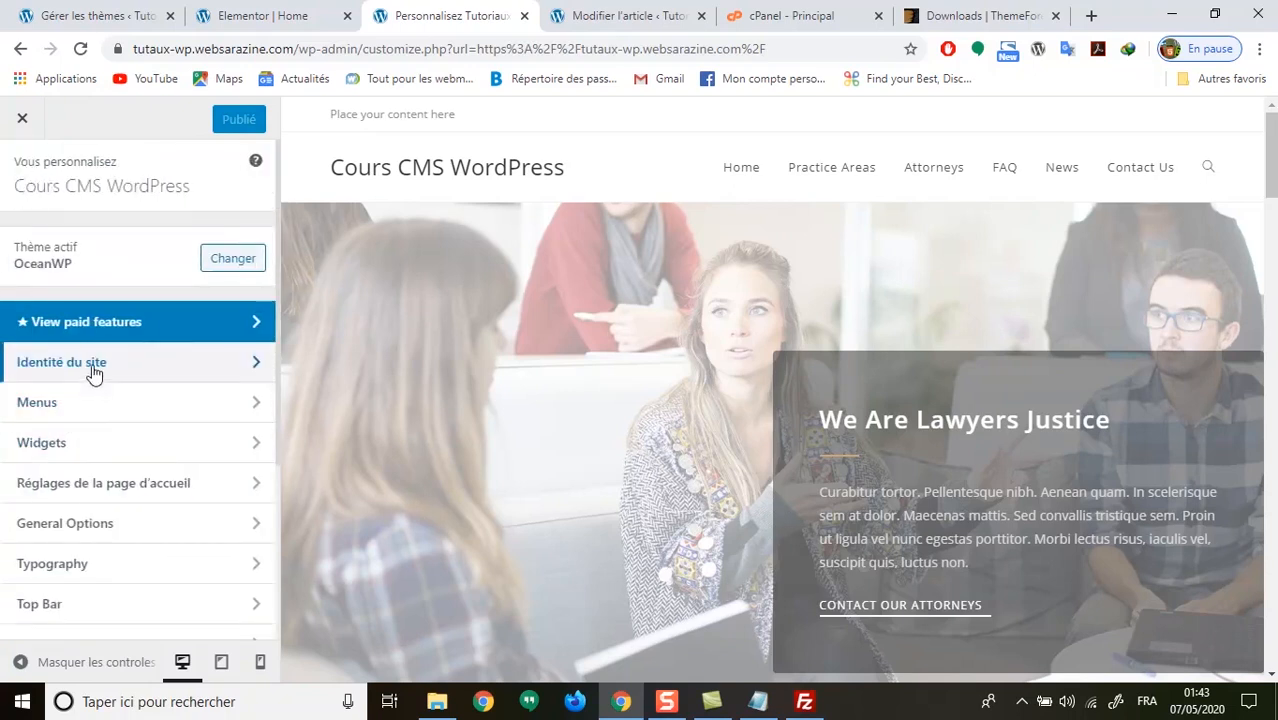
scroll(135, 516, "down", 1)
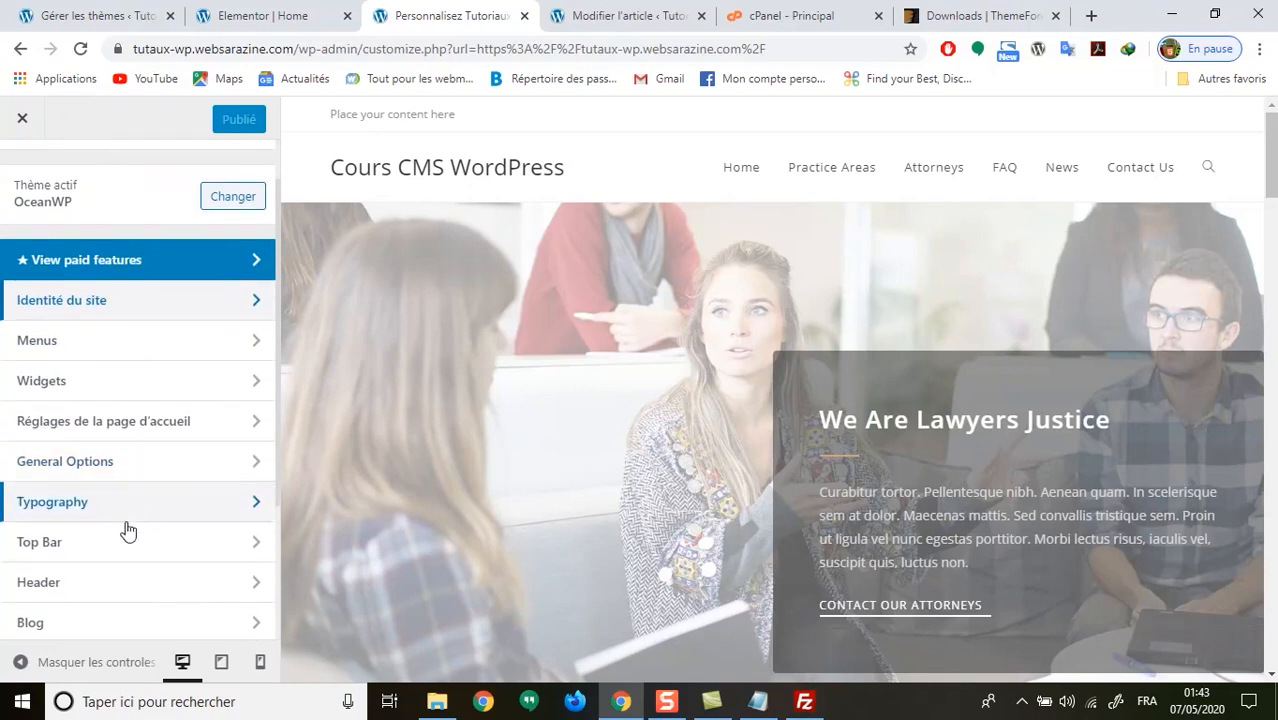
left_click(94, 582)
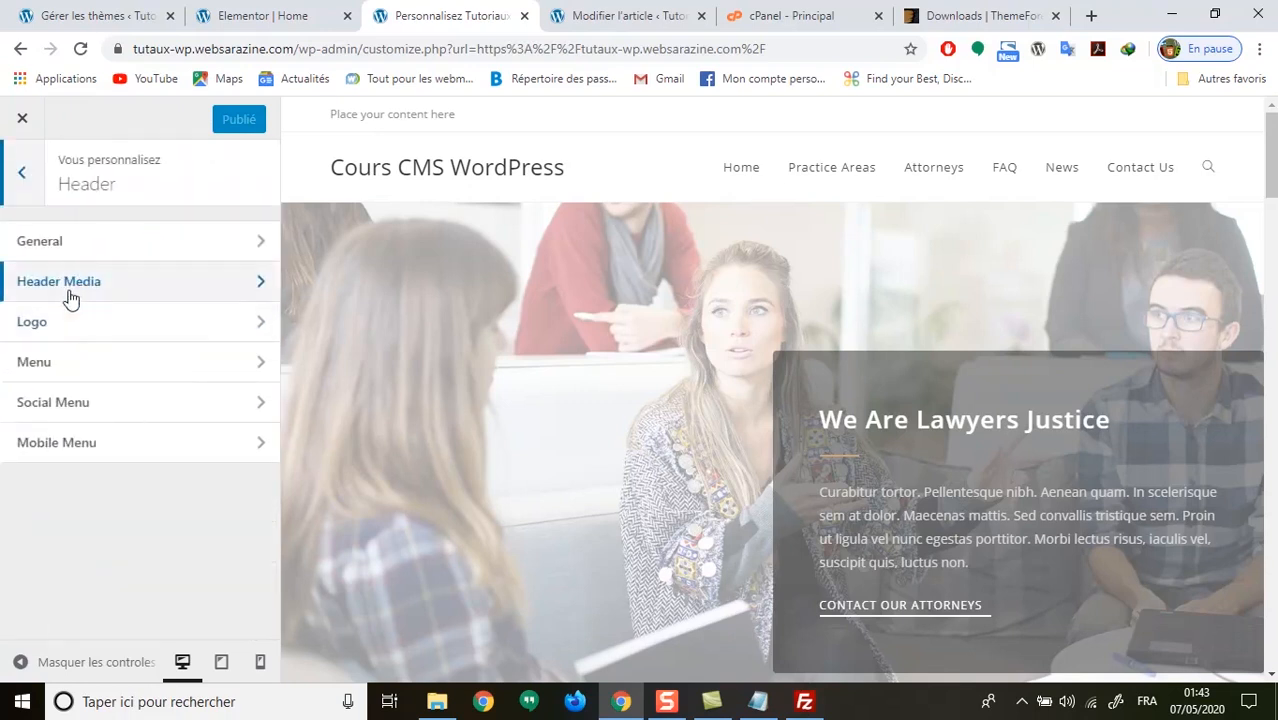
left_click(80, 326)
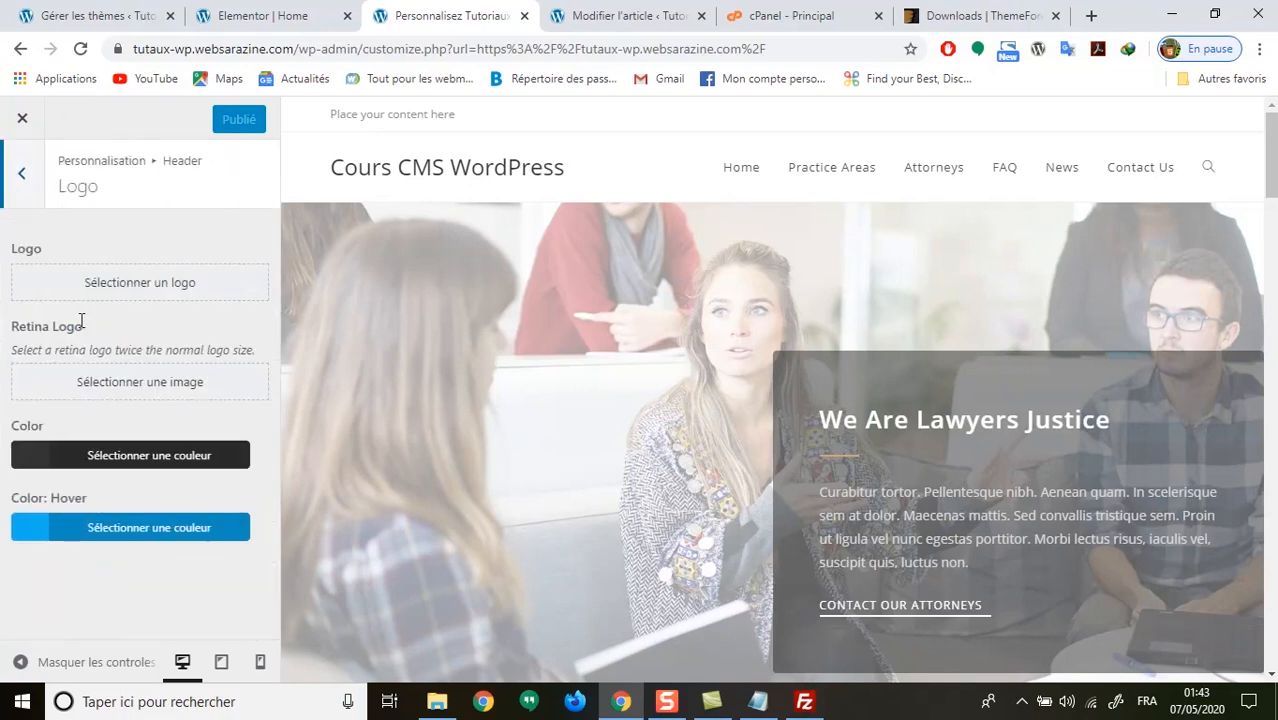
Upload logo-final-ceb-22.png from the logo folder as the header logo image.
left_click(135, 285)
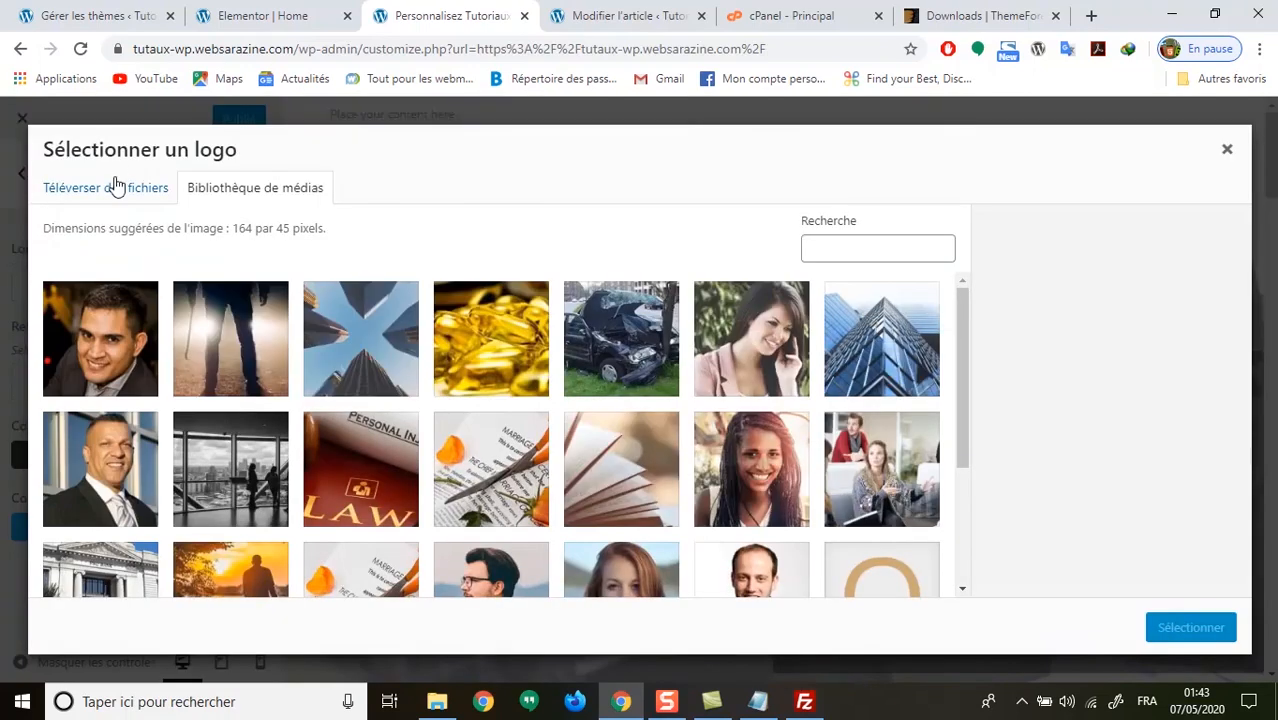
scroll(294, 337, "down", 3)
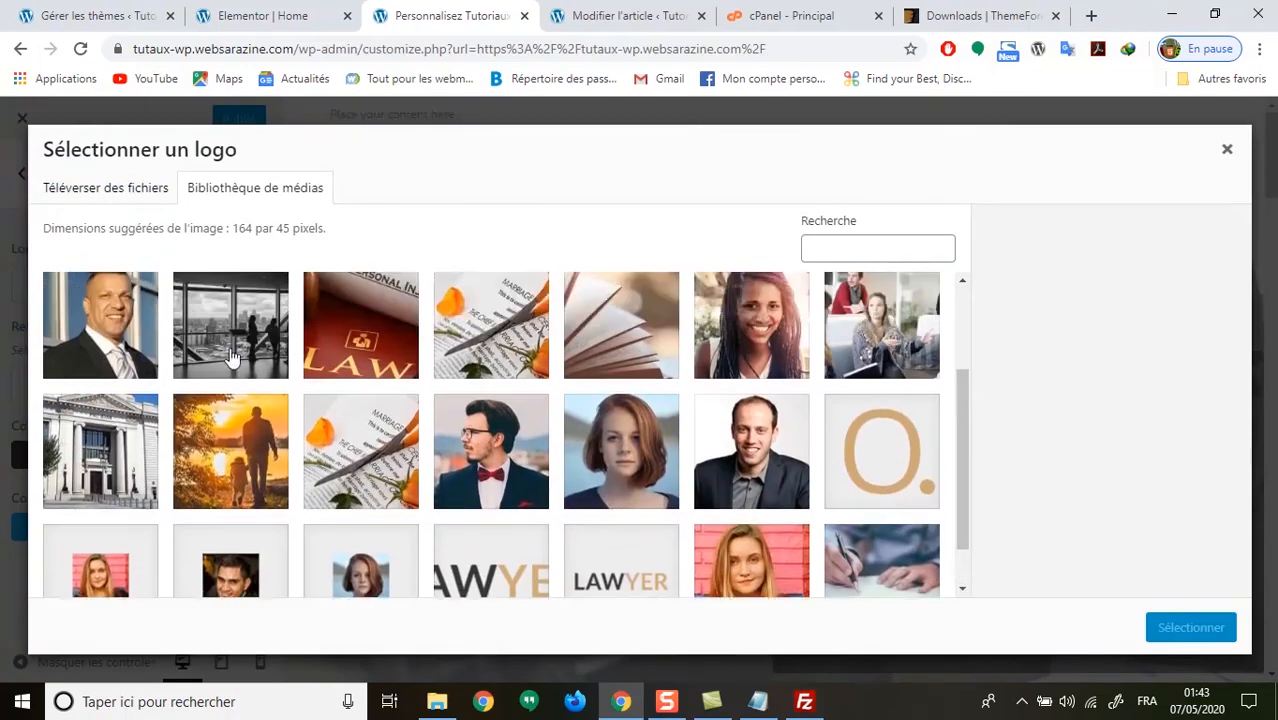
left_click(105, 187)
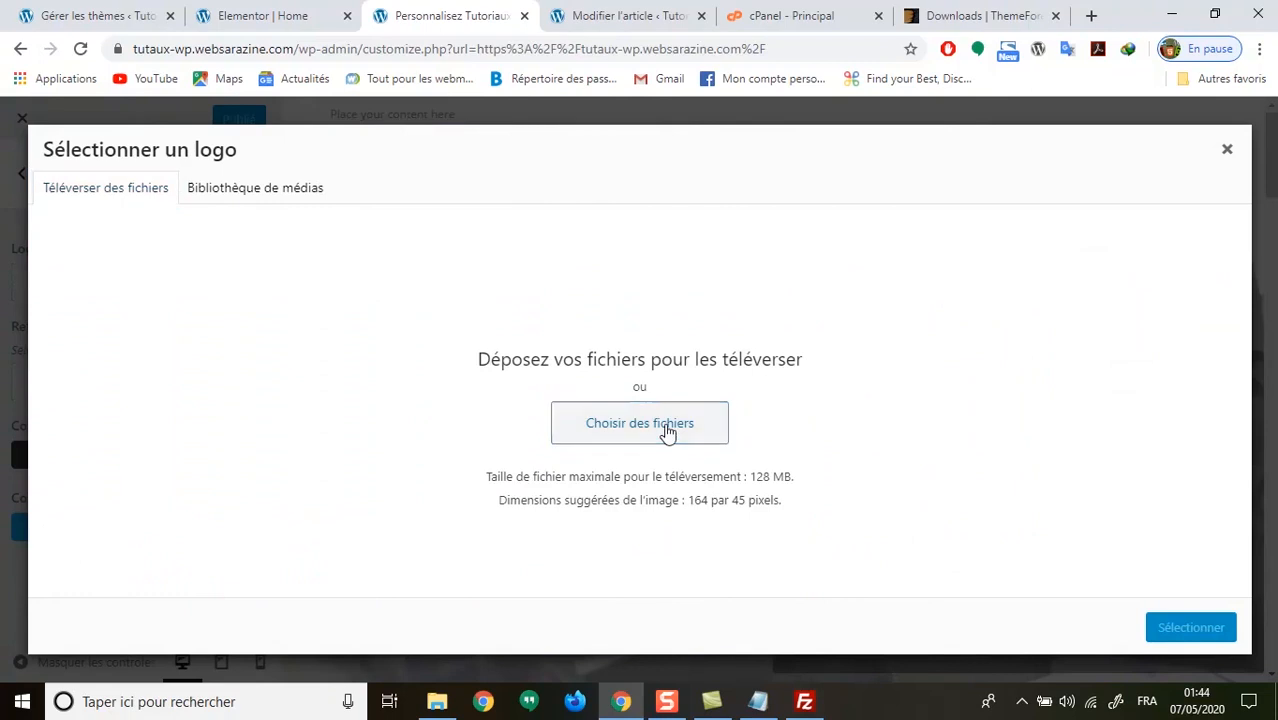
left_click(622, 410)
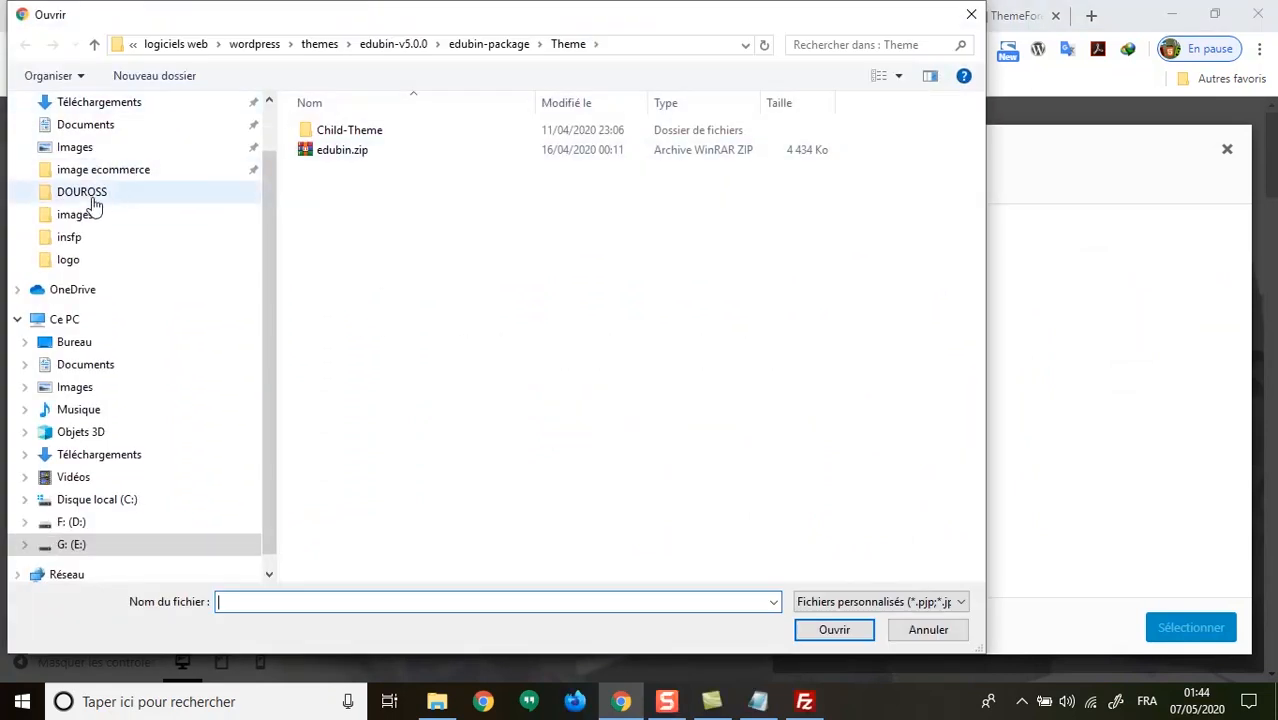
left_click(32, 260)
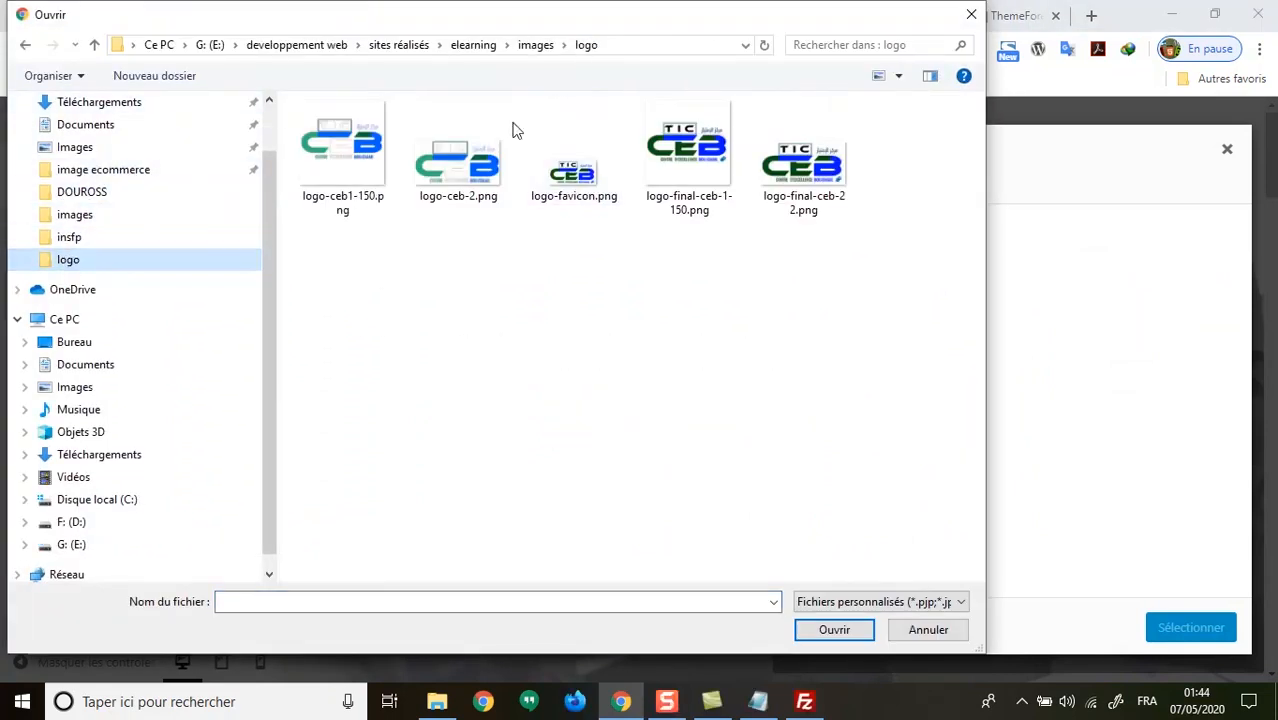
left_click(816, 177)
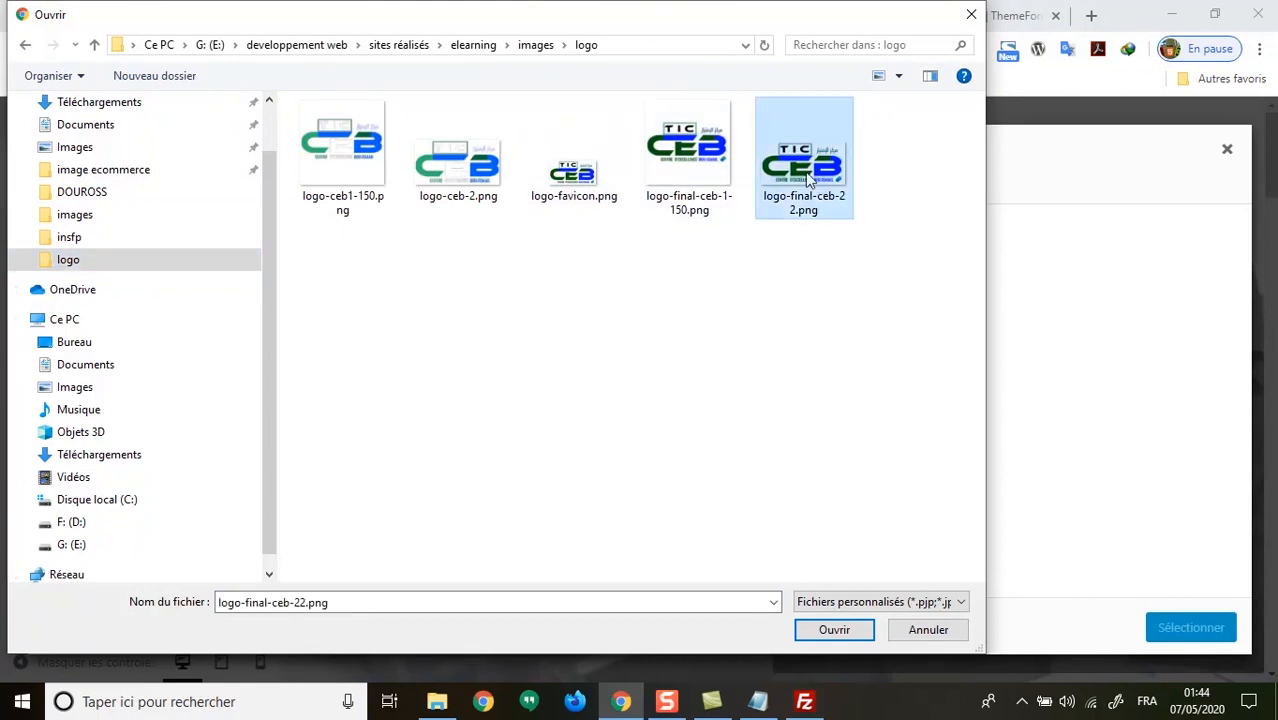
left_click(847, 630)
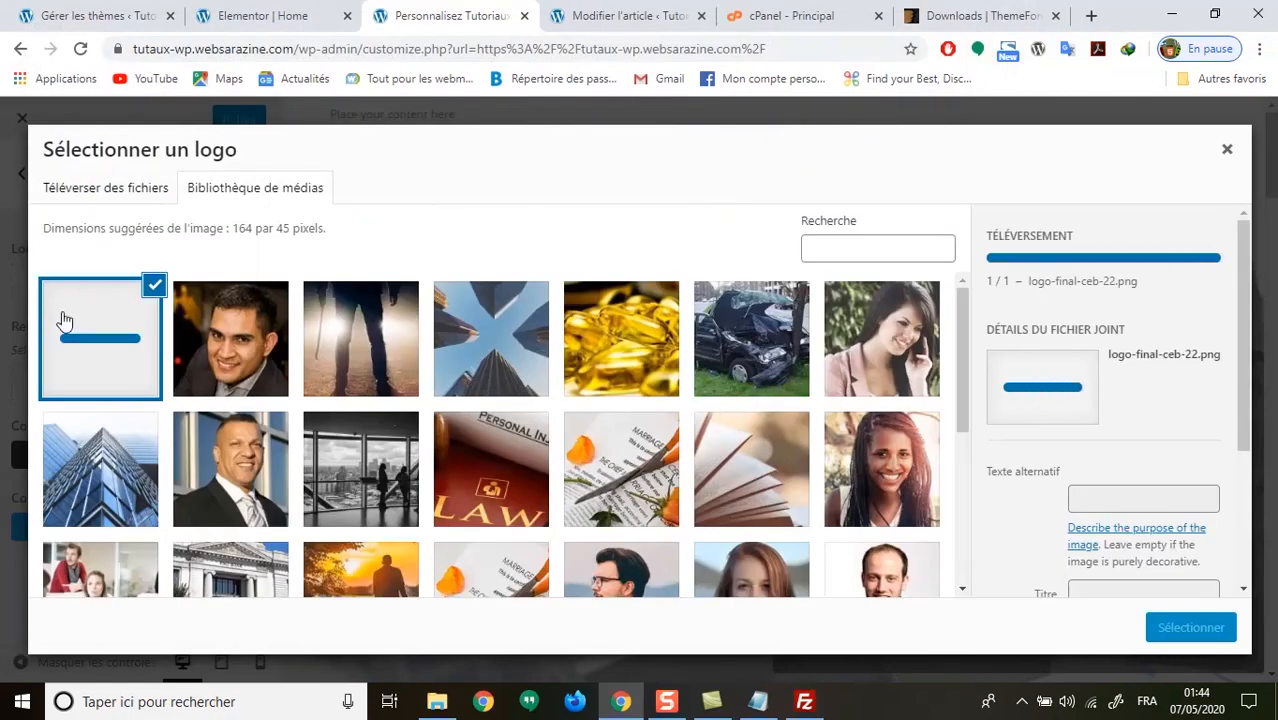
Crop the logo with the crop area extended to the image's full height, and publish the new header logo.
left_click(1152, 628)
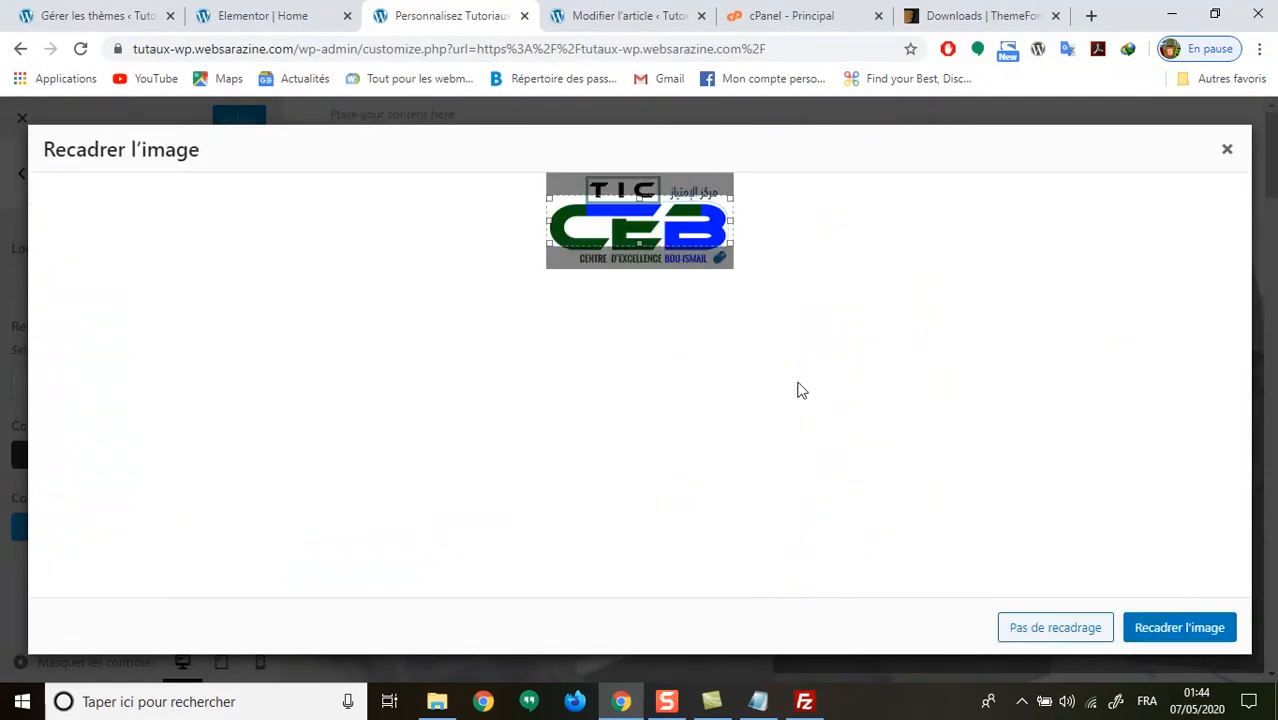
left_click_drag(639, 245, 633, 271)
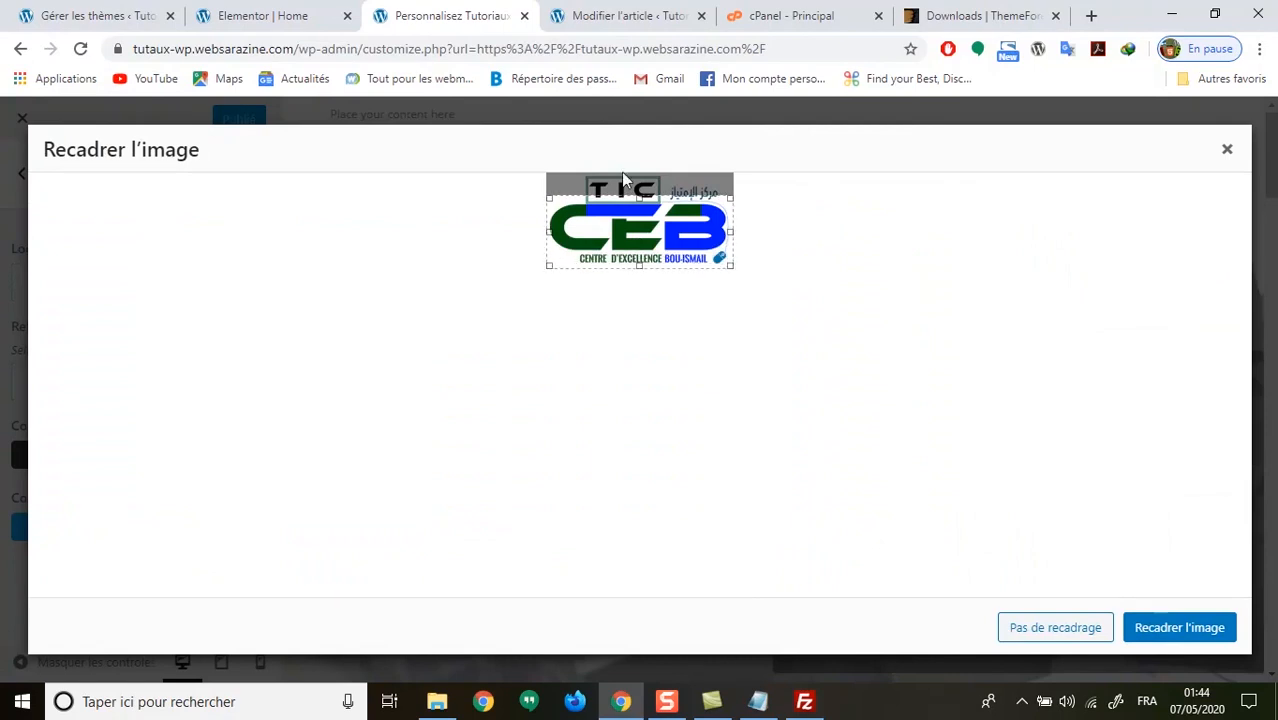
left_click_drag(638, 195, 641, 168)
left_click(1222, 628)
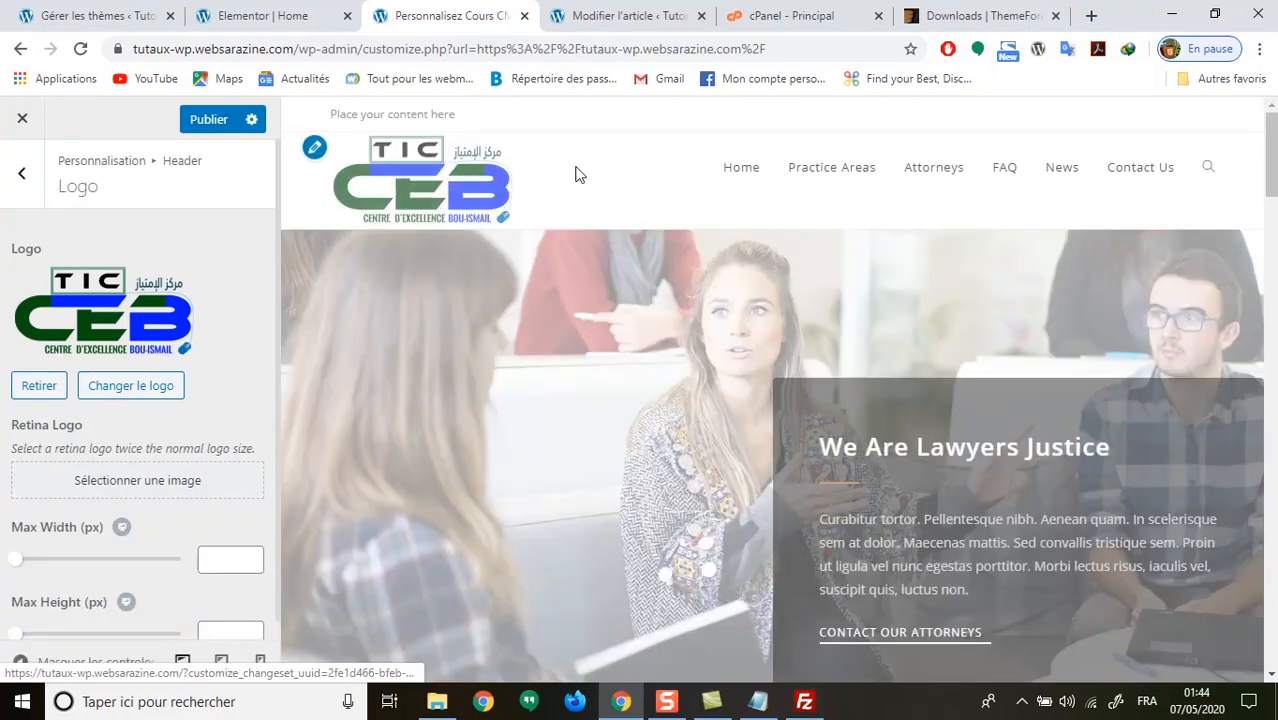
left_click(226, 118)
Close the browser tab with the article editor and return to the customizer.
left_click(240, 16)
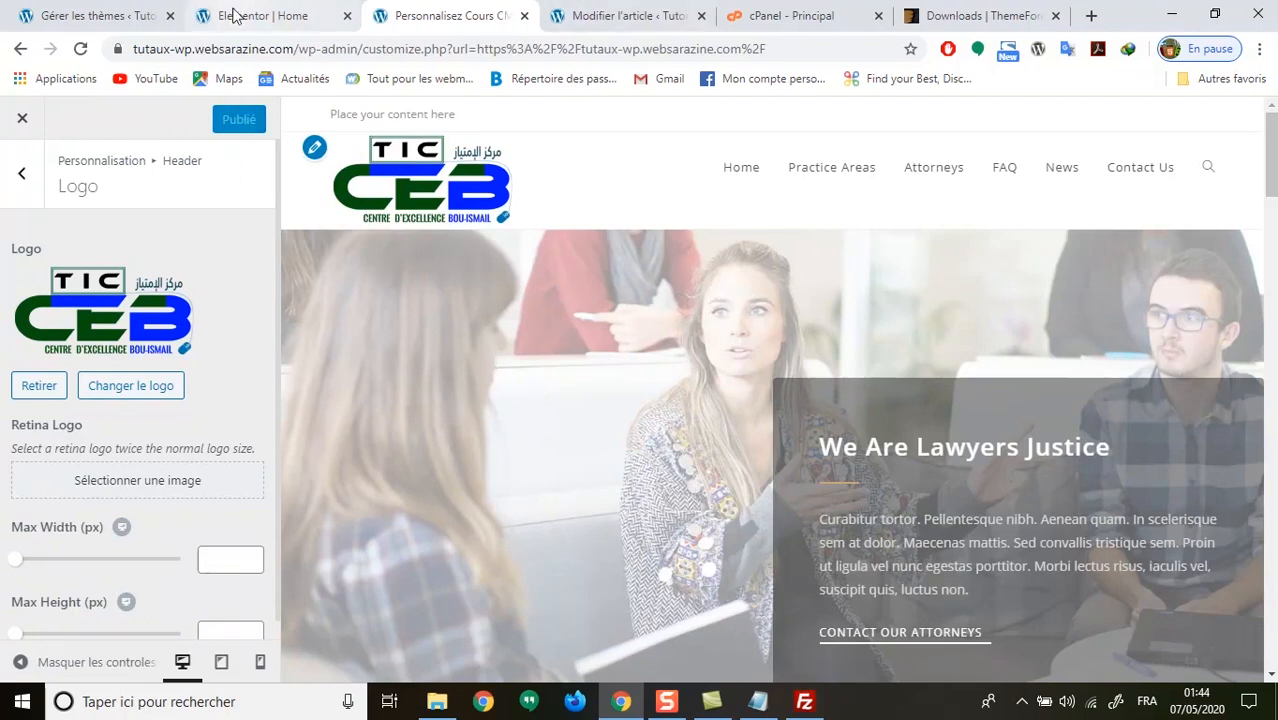
left_click(598, 15)
left_click(440, 15)
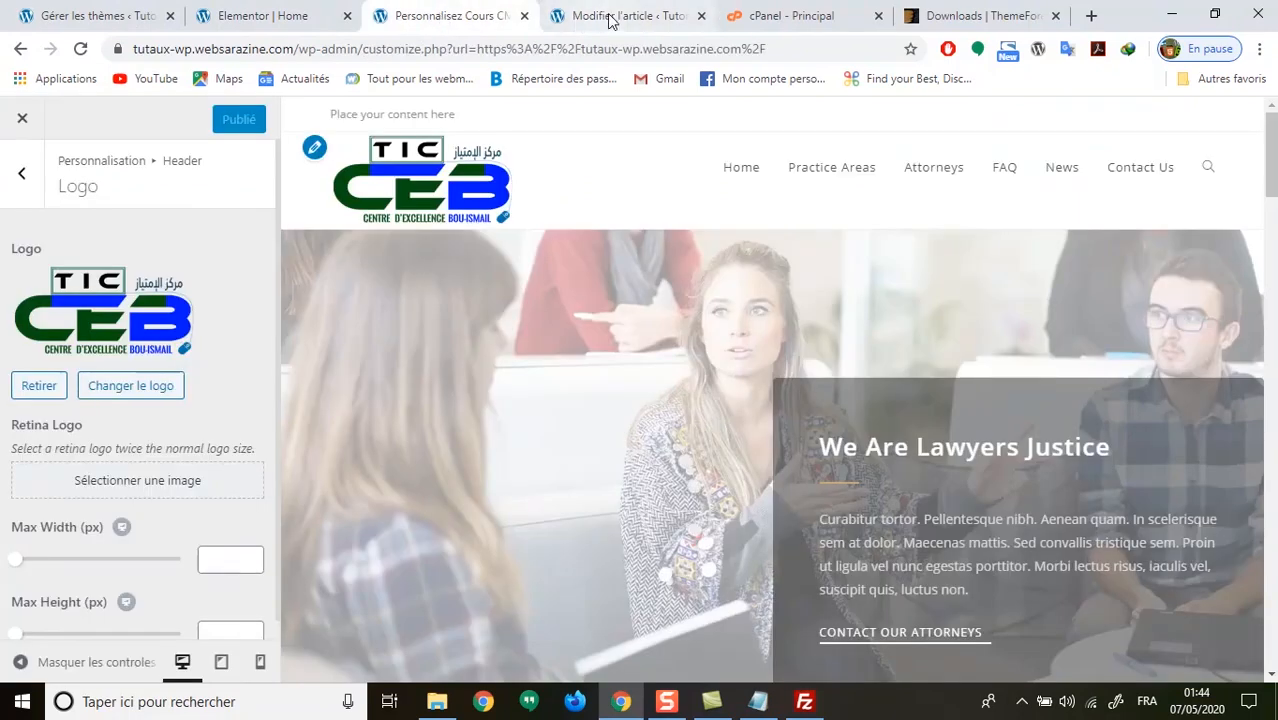
left_click(660, 16)
left_click(700, 16)
left_click(440, 18)
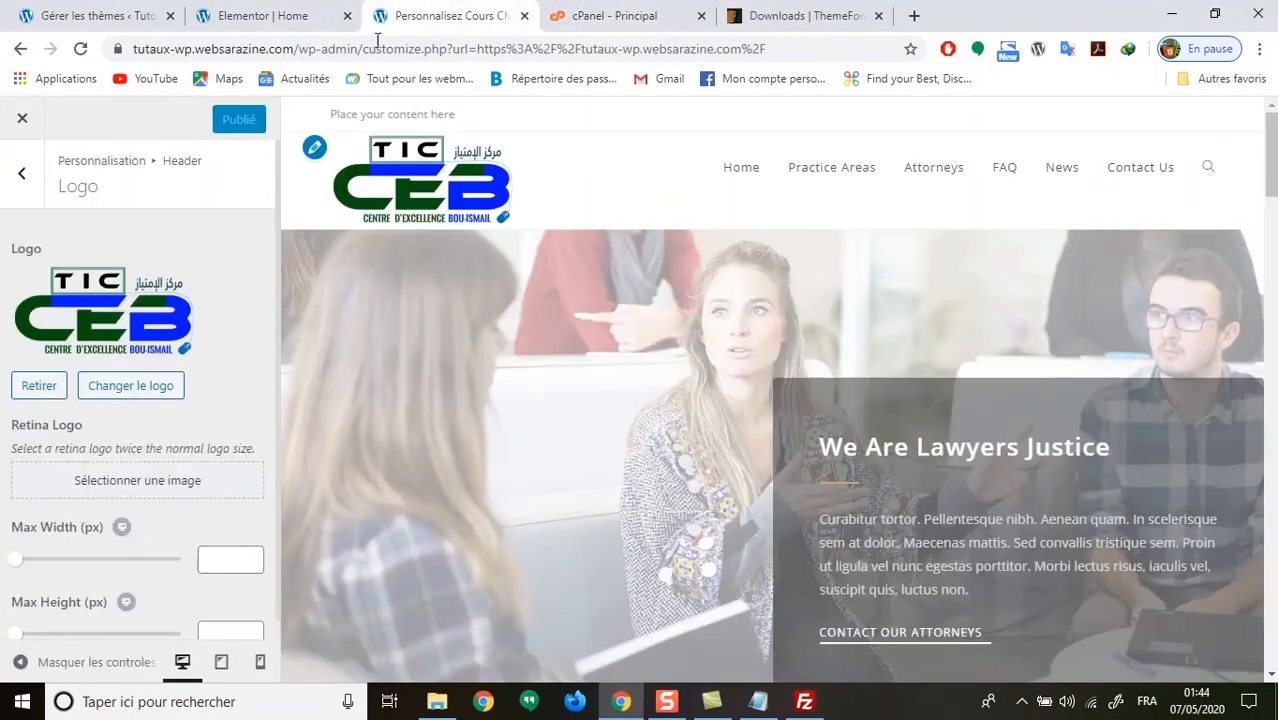
Open the live site in a new tab from the themes page and place that tab after the customizer's.
left_click(336, 18)
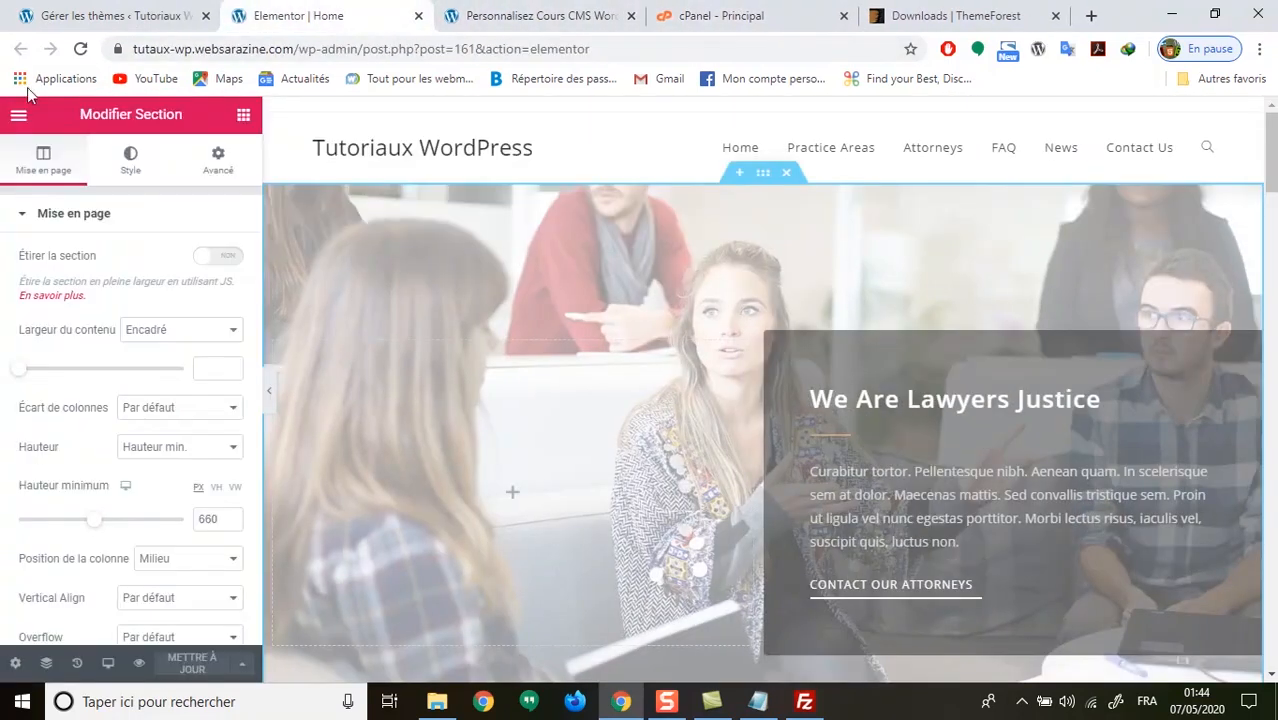
left_click(112, 17)
mouse_move(33, 120)
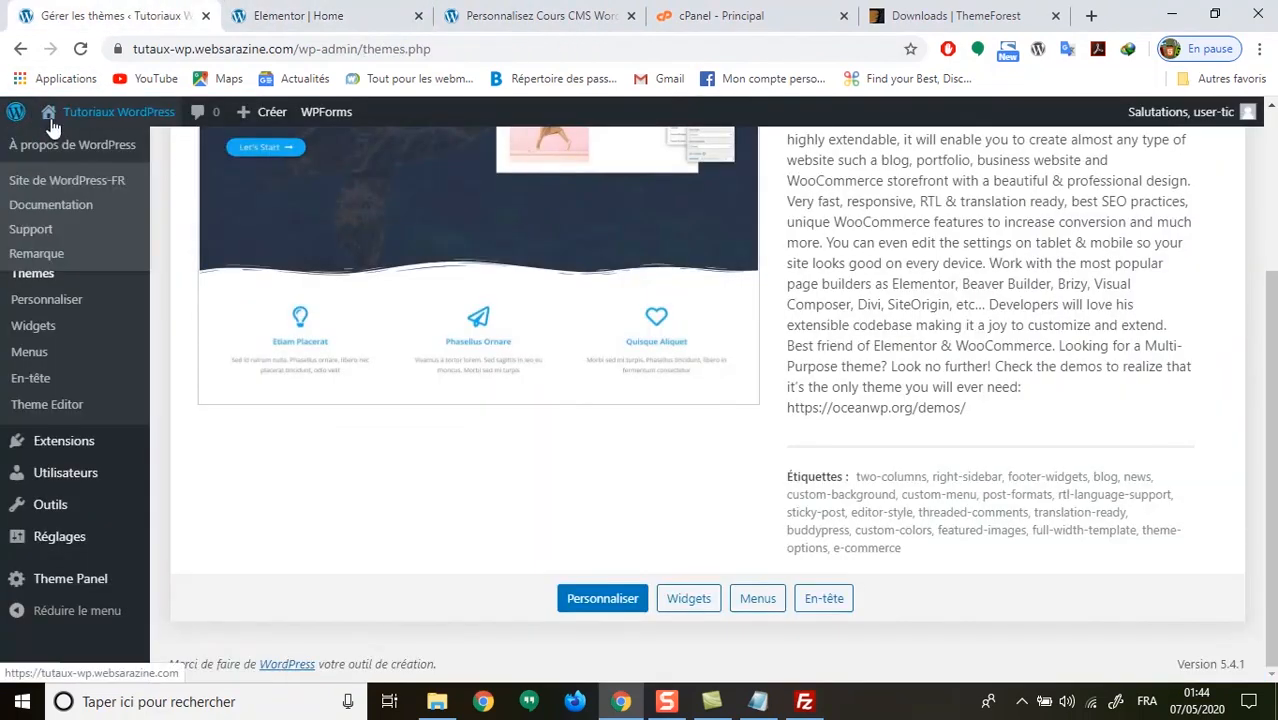
middle_click(68, 150)
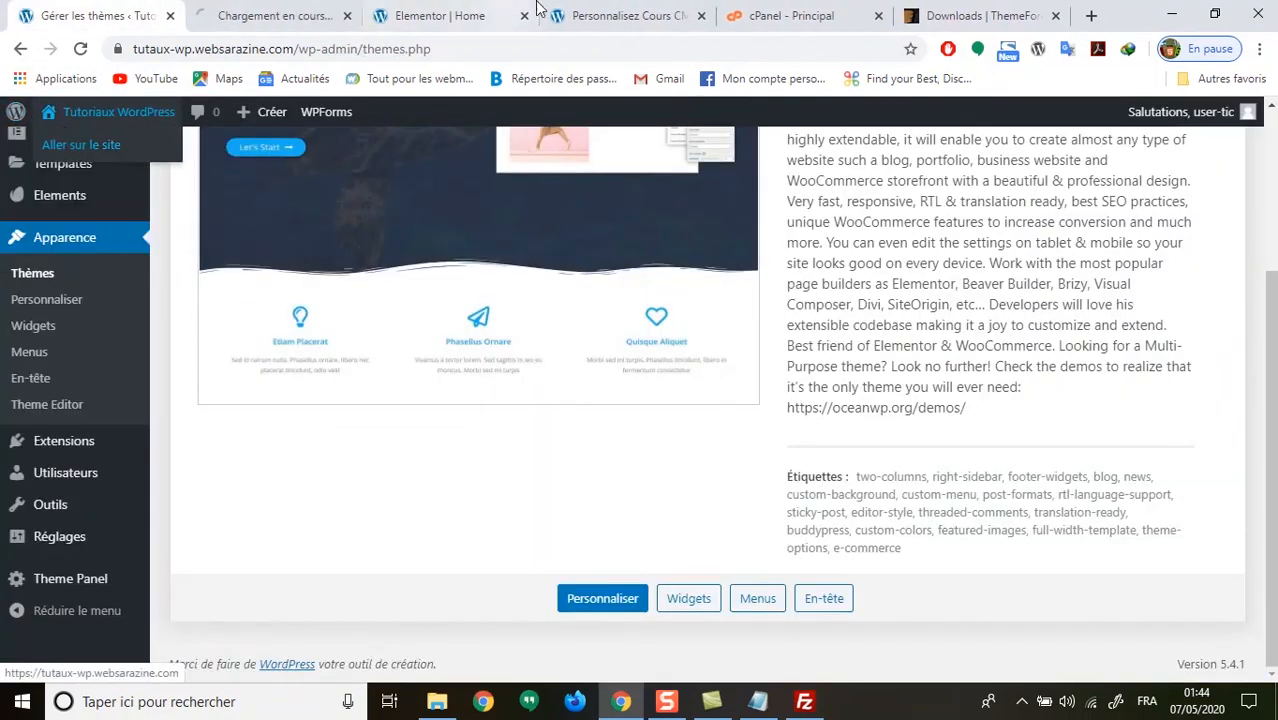
left_click(275, 18)
left_click_drag(270, 22, 587, 14)
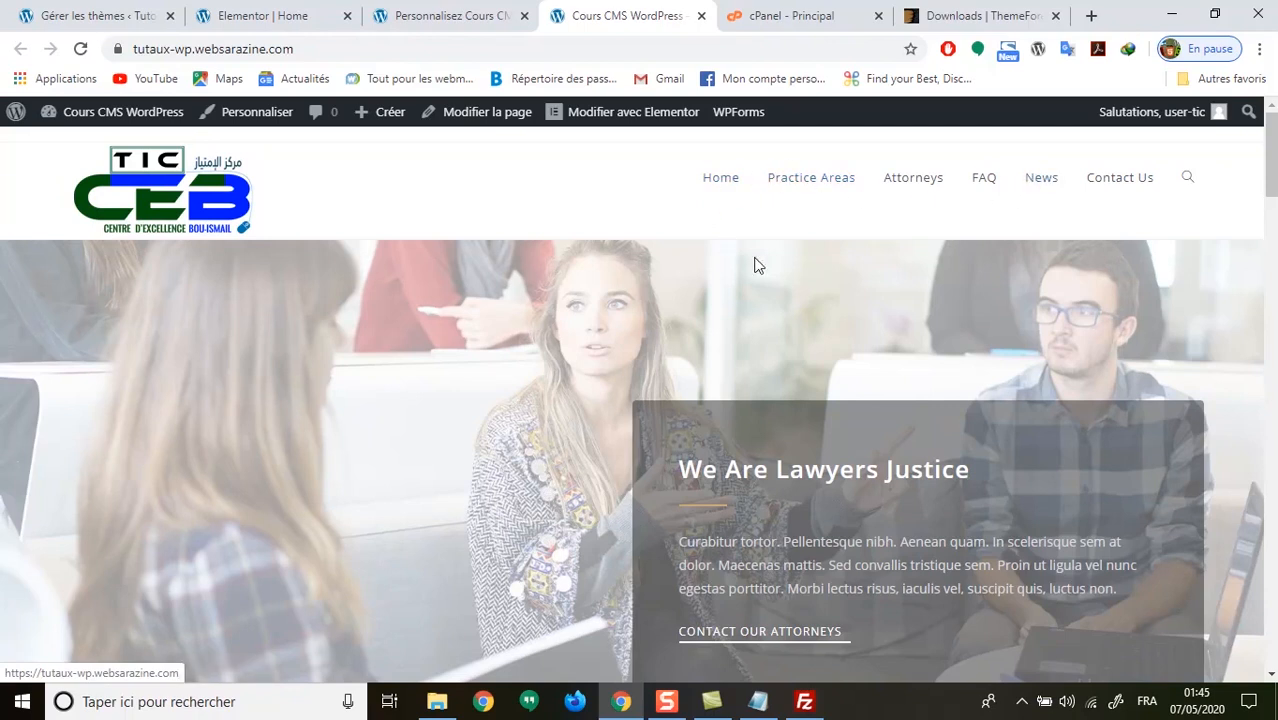
Examine the header and sections of the live home page, and compare them with the home page in Elementor.
scroll(529, 354, "down", 3)
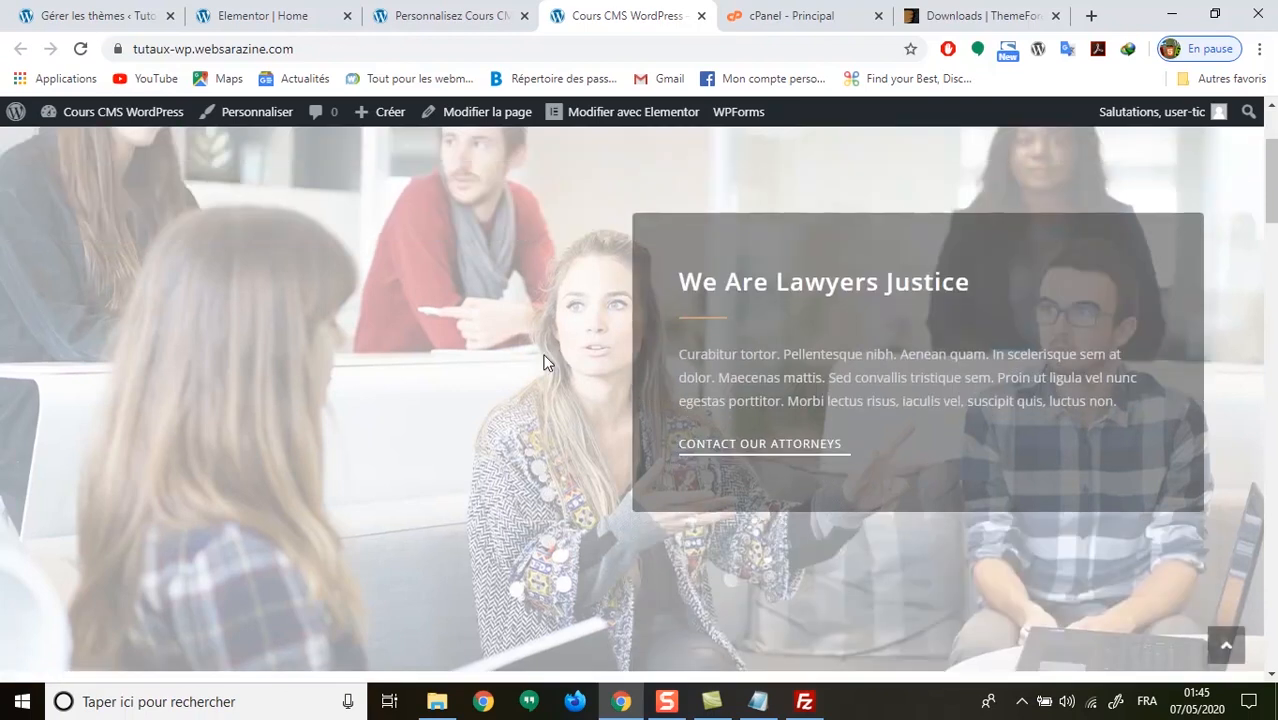
scroll(540, 360, "up", 3)
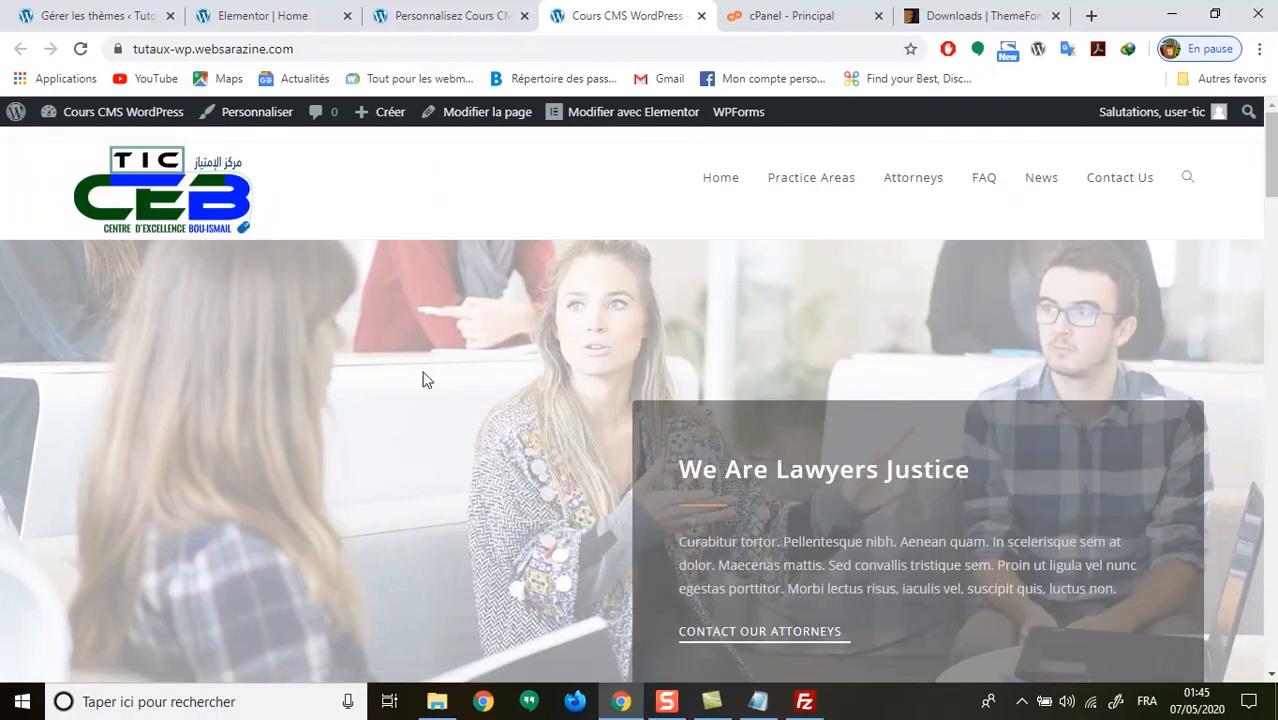
scroll(442, 374, "down", 5)
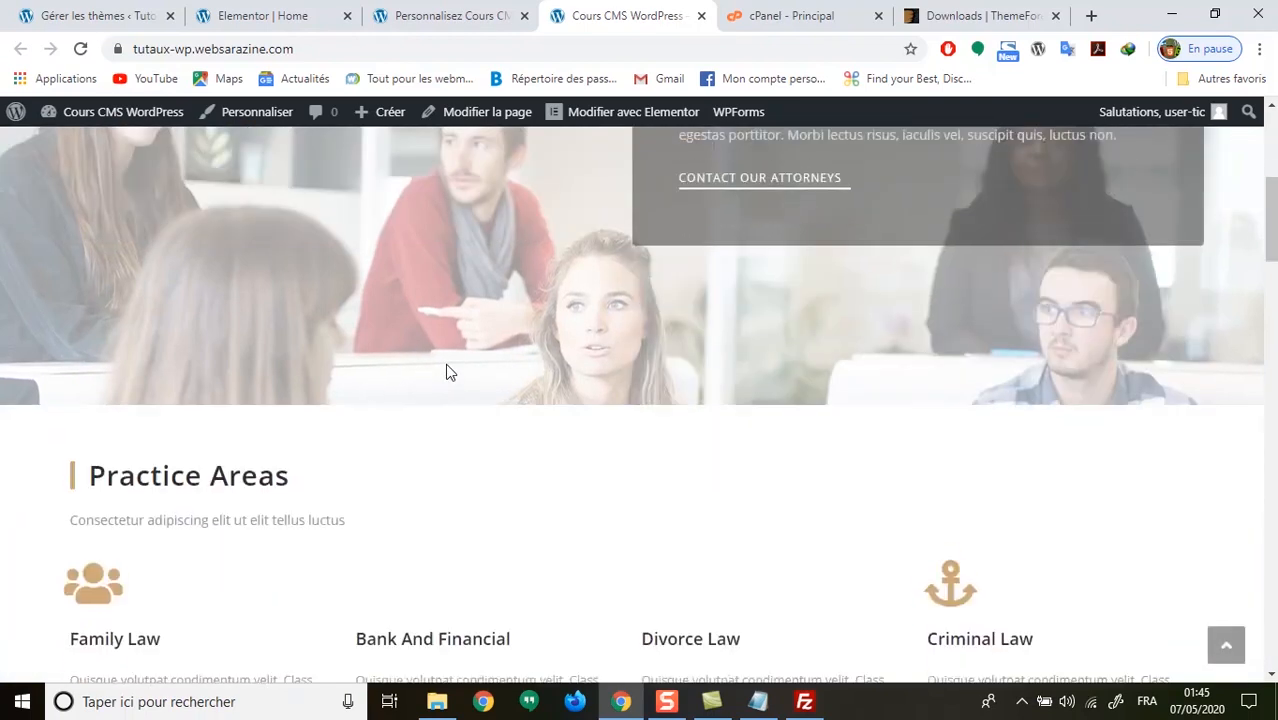
scroll(445, 371, "up", 3)
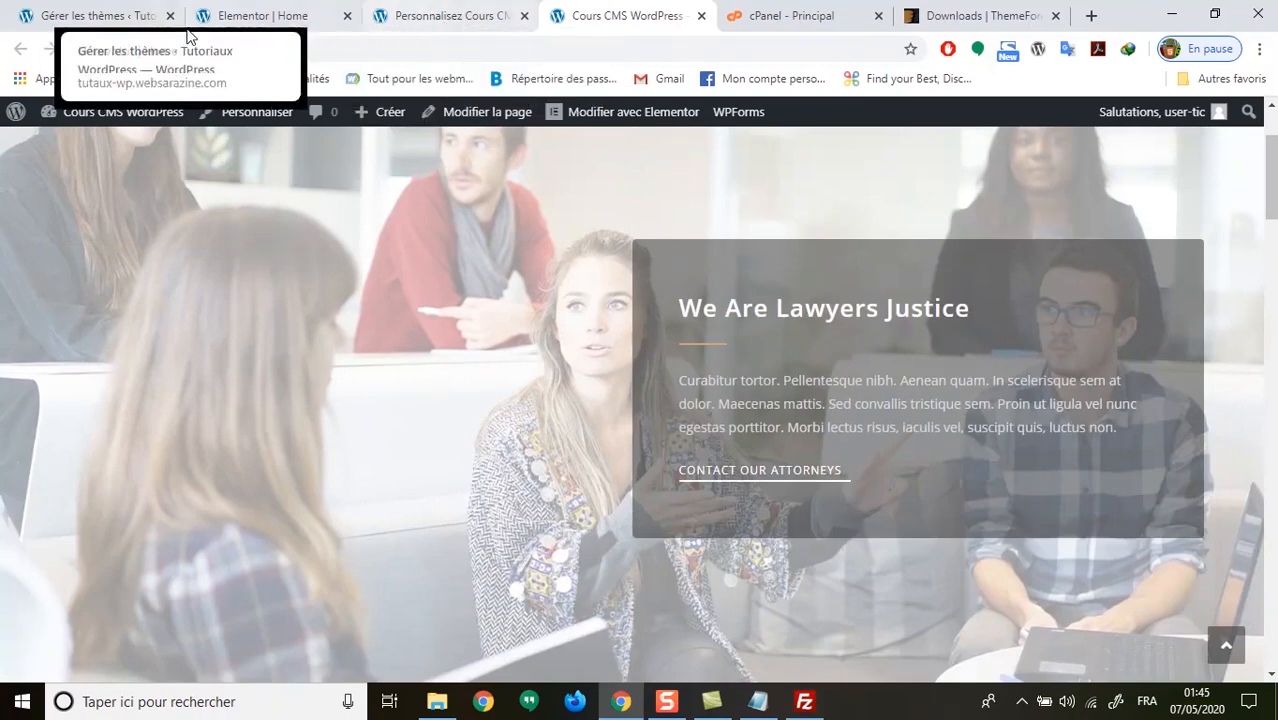
left_click(110, 14)
left_click(228, 16)
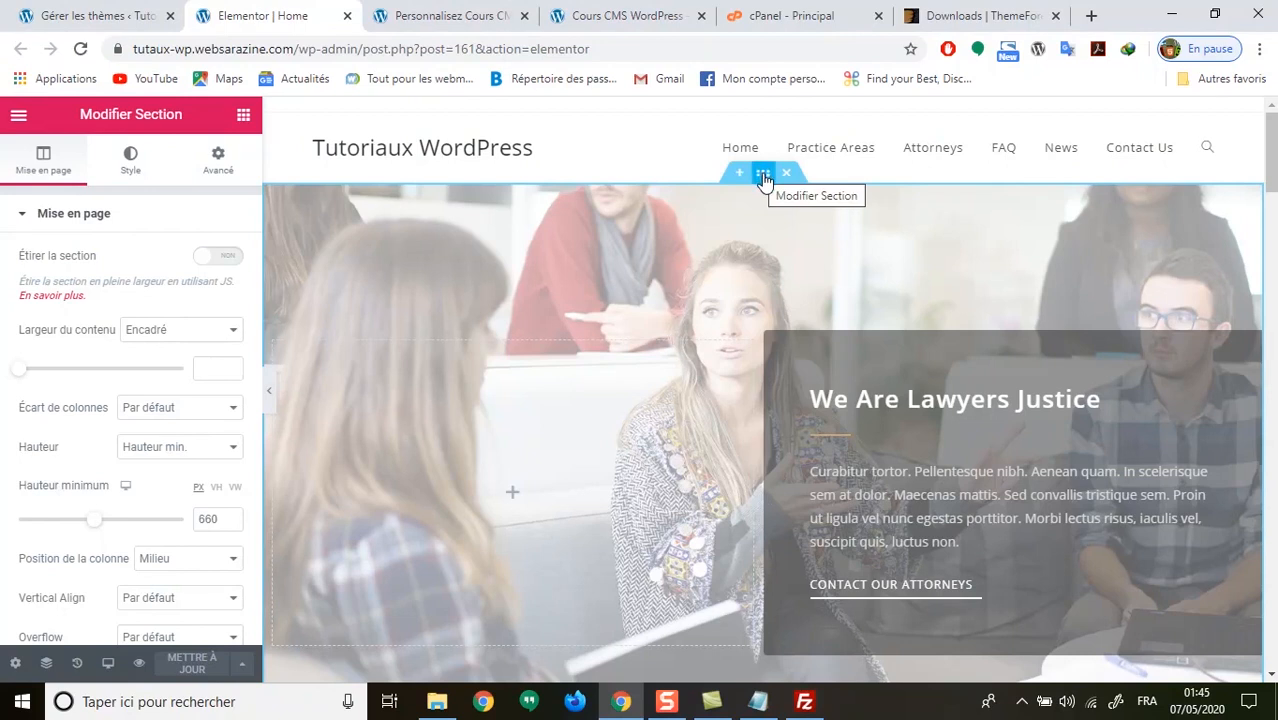
scroll(780, 324, "down", 6)
scroll(778, 379, "up", 2)
scroll(814, 392, "up", 4)
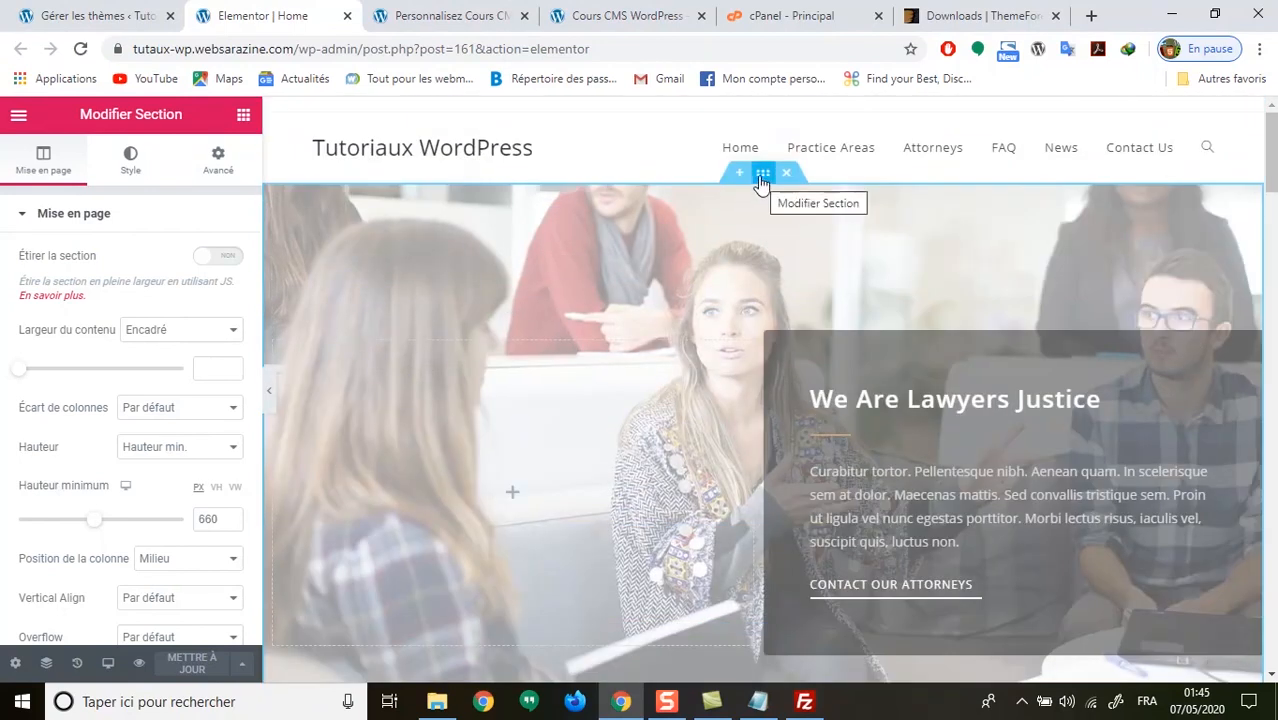
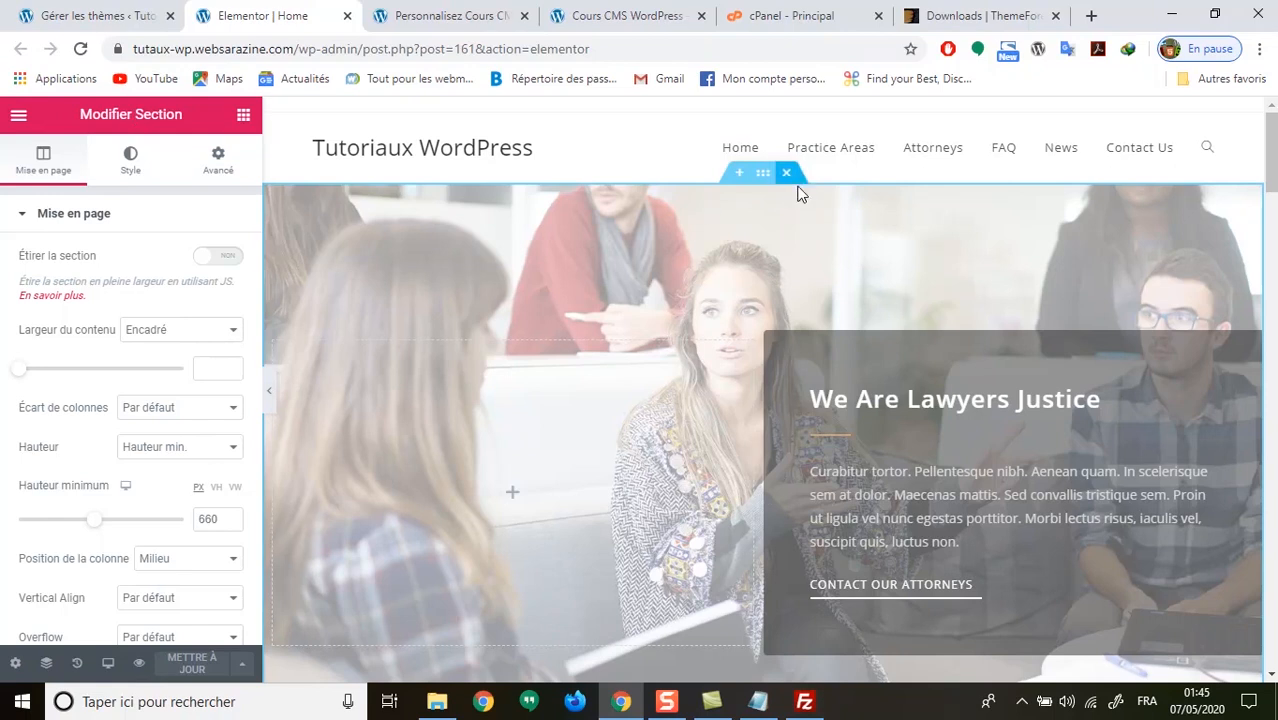
Preview the "Homepage – Restaurant" page template from the library for a new section above the hero, and leave without inserting it.
left_click(738, 176)
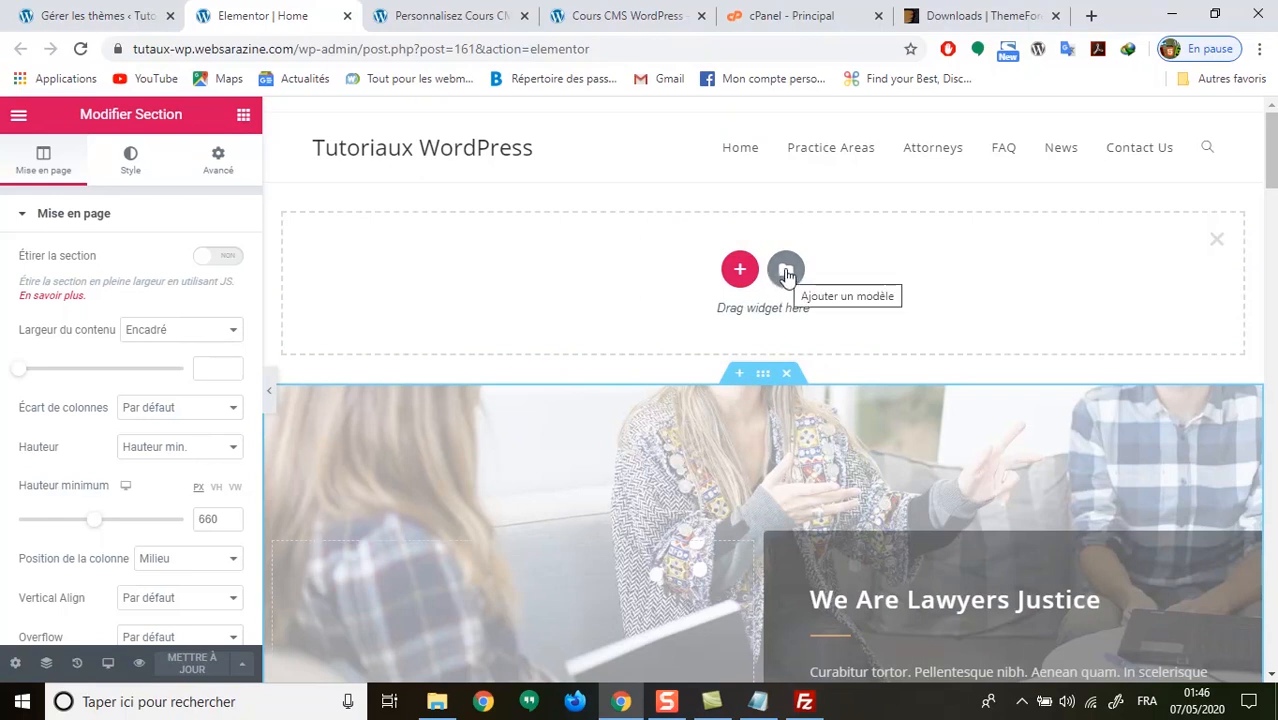
left_click(786, 272)
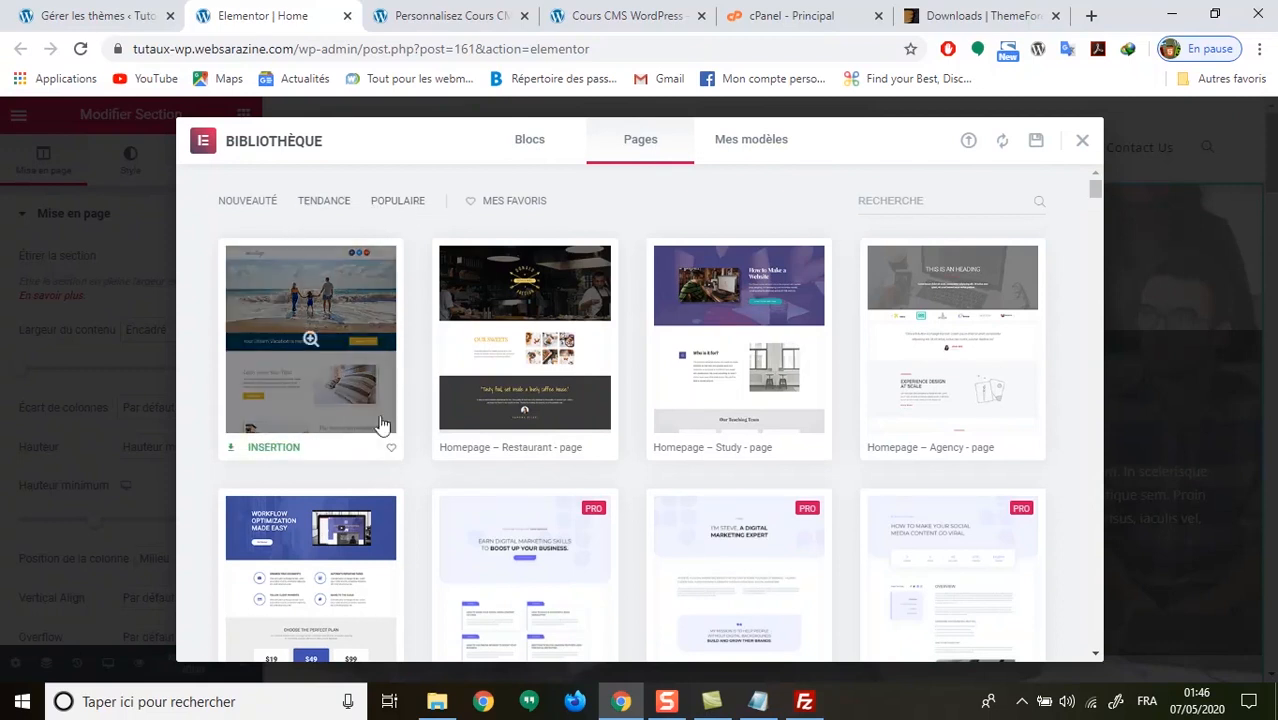
left_click(530, 342)
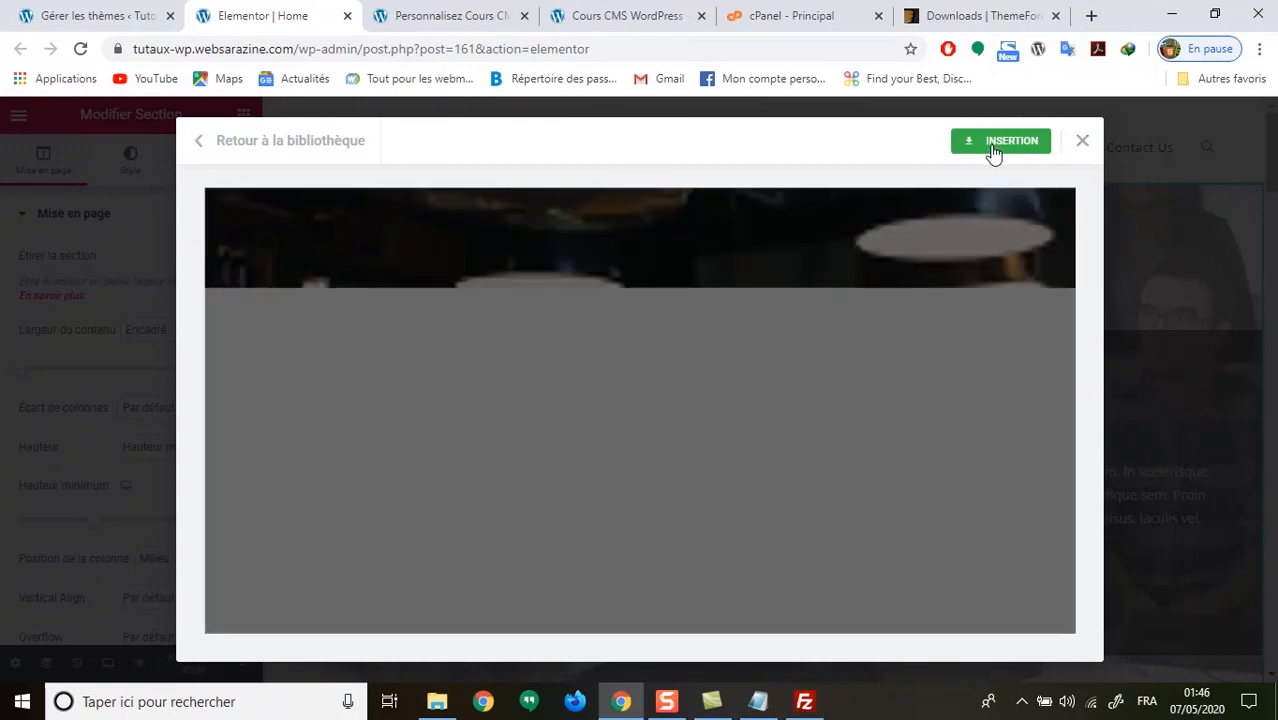
scroll(869, 335, "down", 4)
scroll(867, 349, "down", 6)
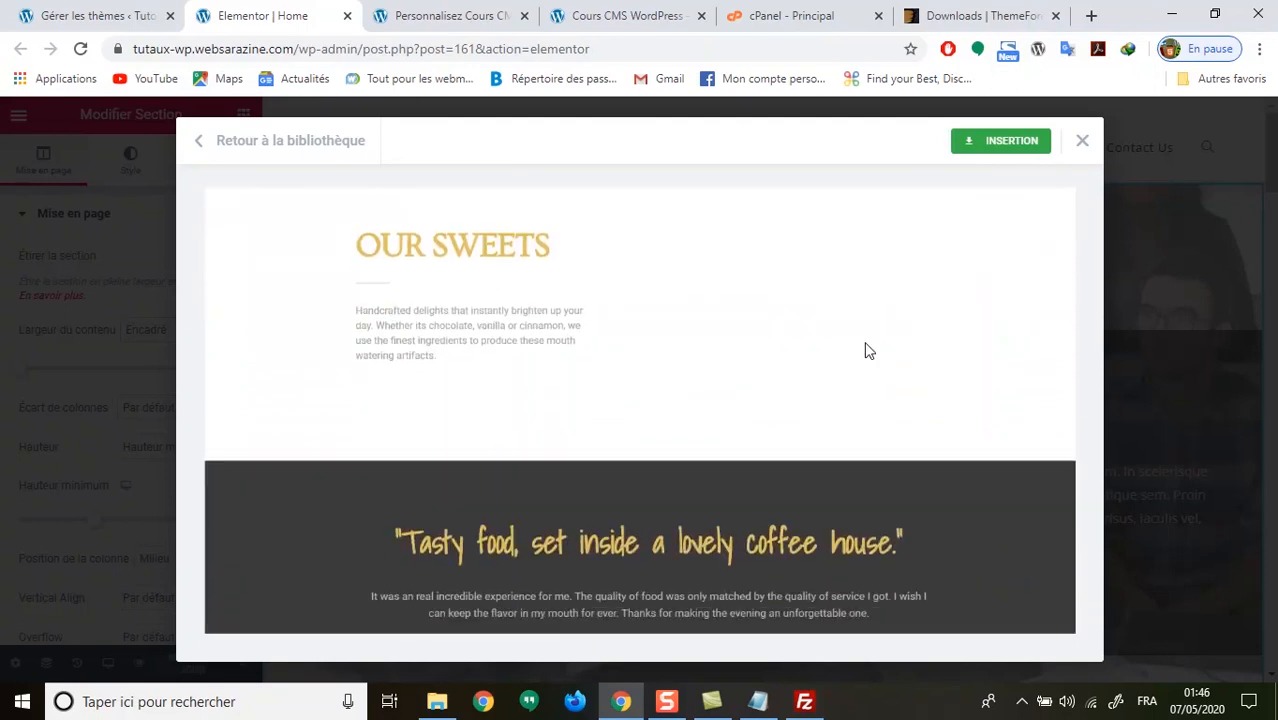
scroll(1027, 390, "down", 7)
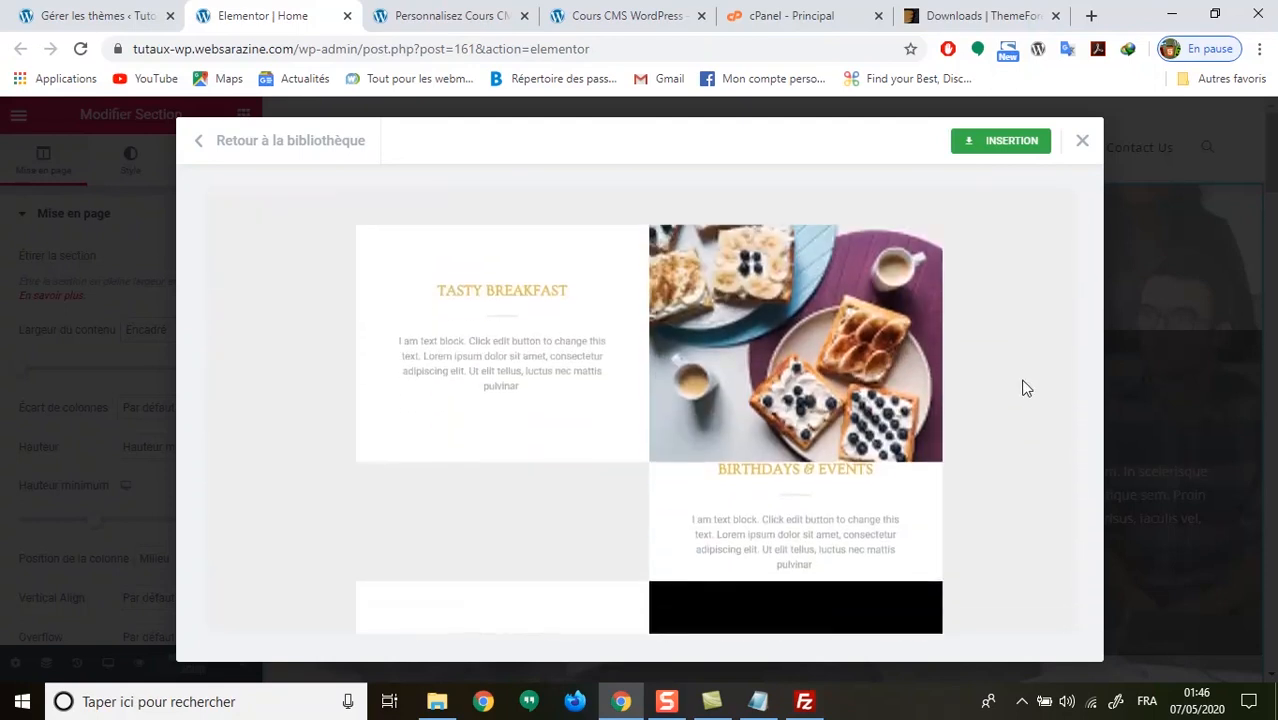
scroll(901, 457, "up", 4)
left_click(1084, 141)
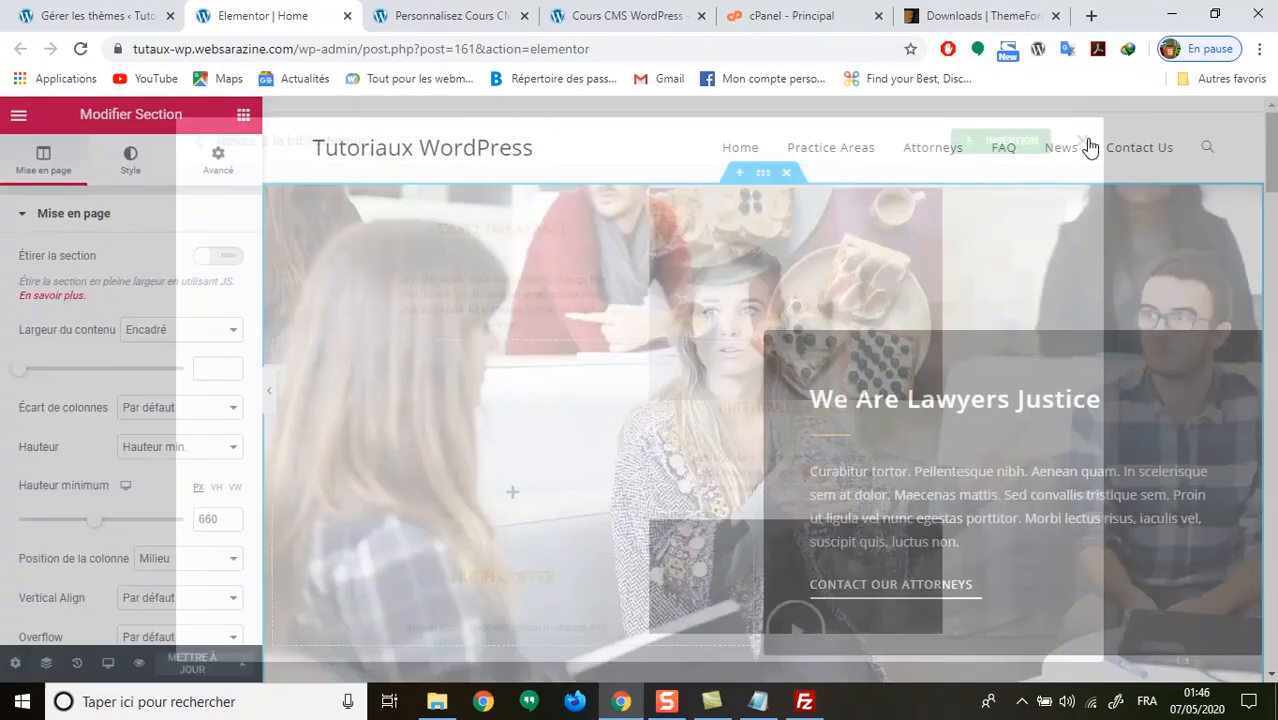
Add a new section with six equal columns above the hero section.
left_click(739, 174)
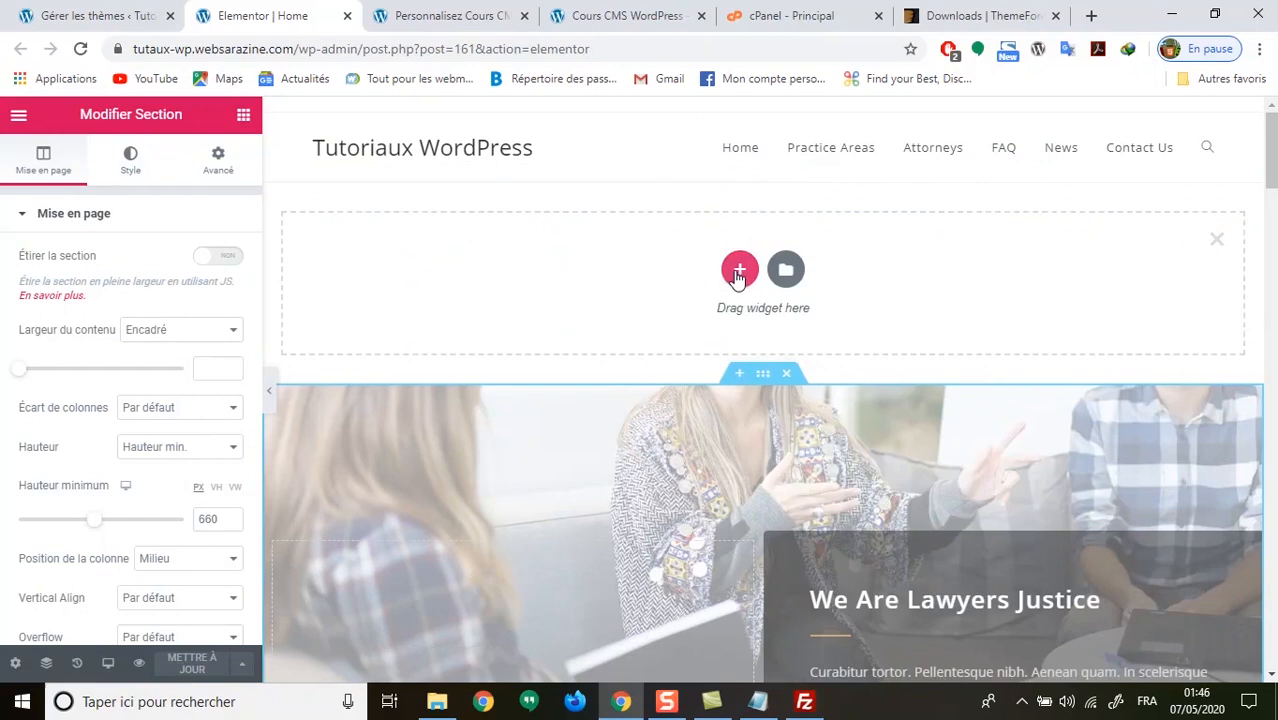
left_click(739, 274)
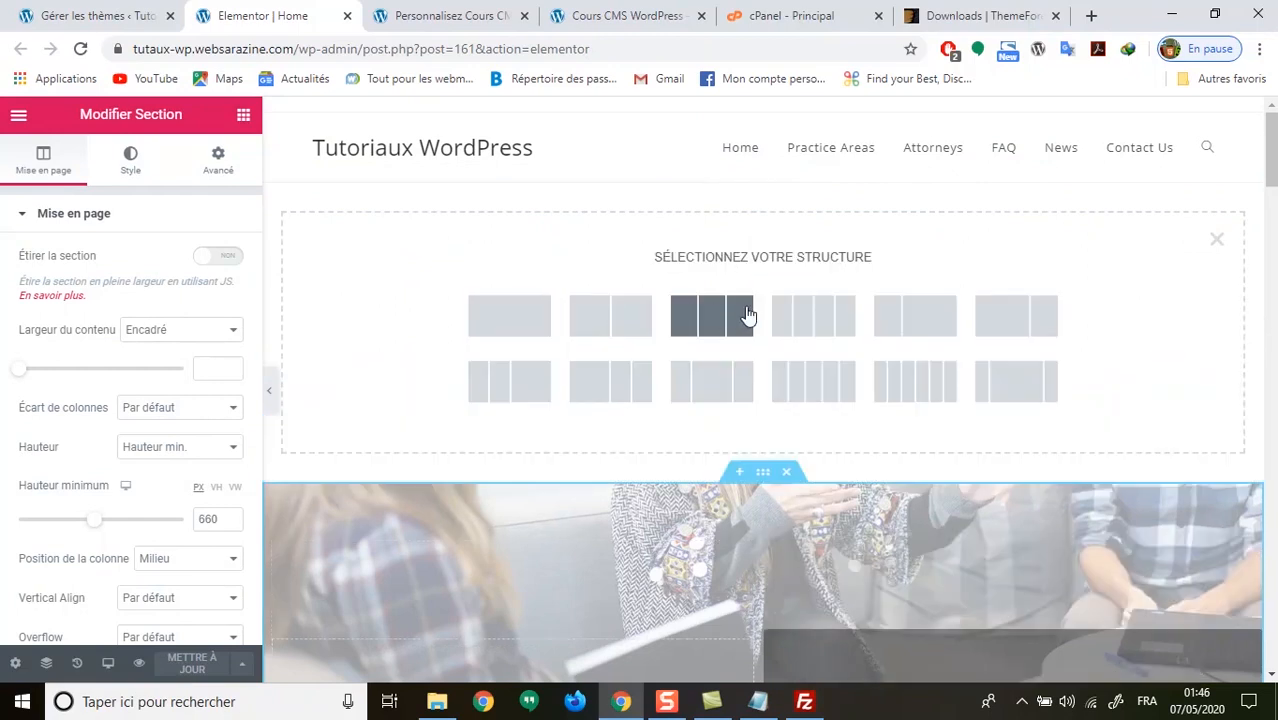
left_click(918, 400)
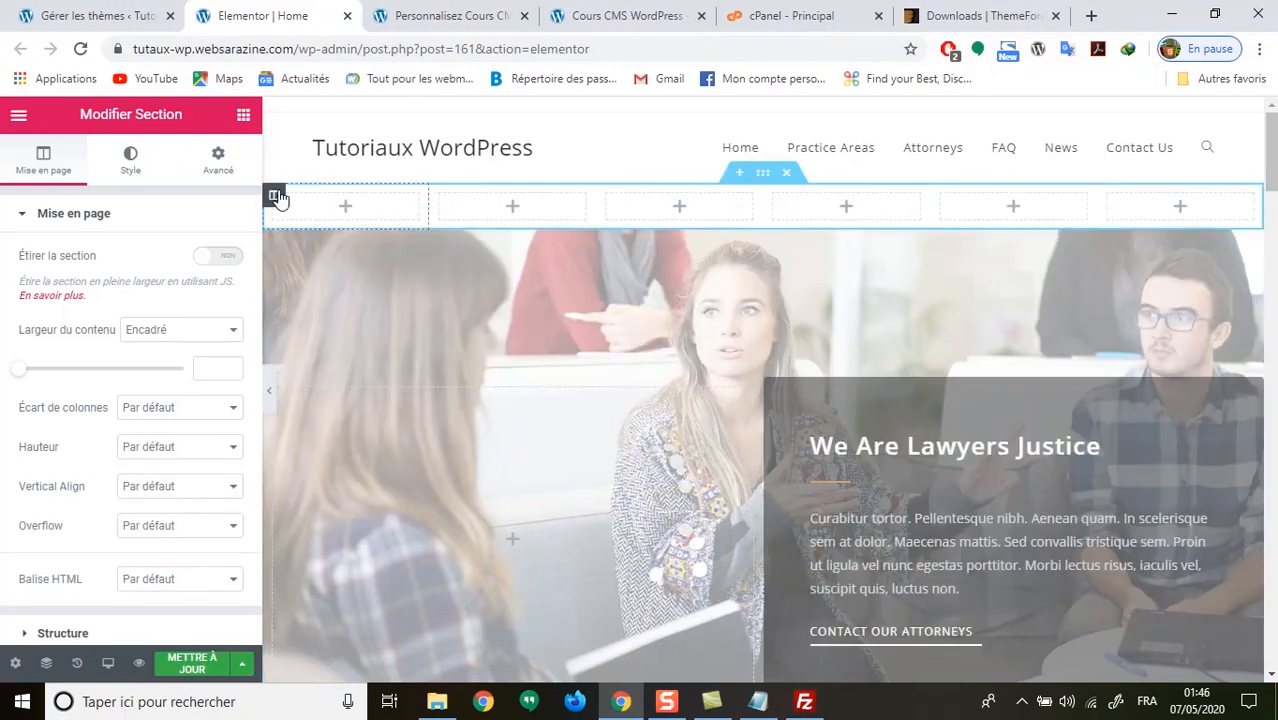
Duplicate the first column of the new section twice, and delete that whole section.
right_click(276, 196)
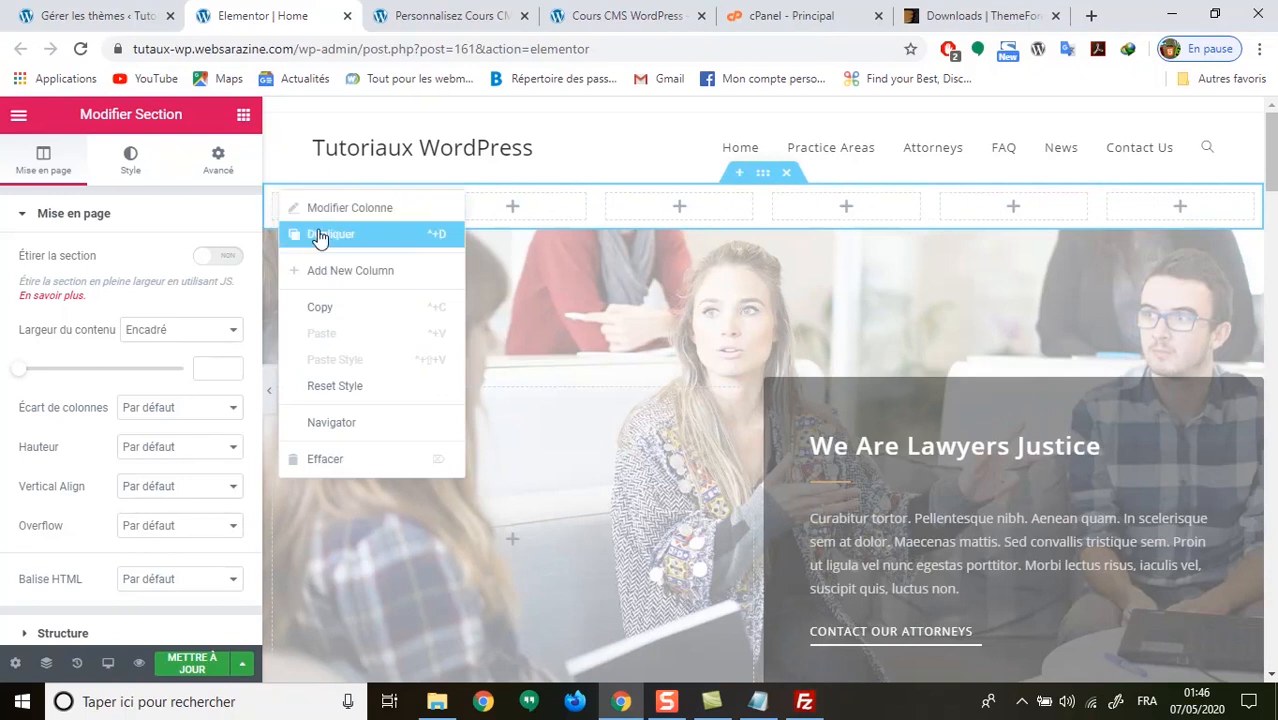
left_click(320, 233)
right_click(278, 200)
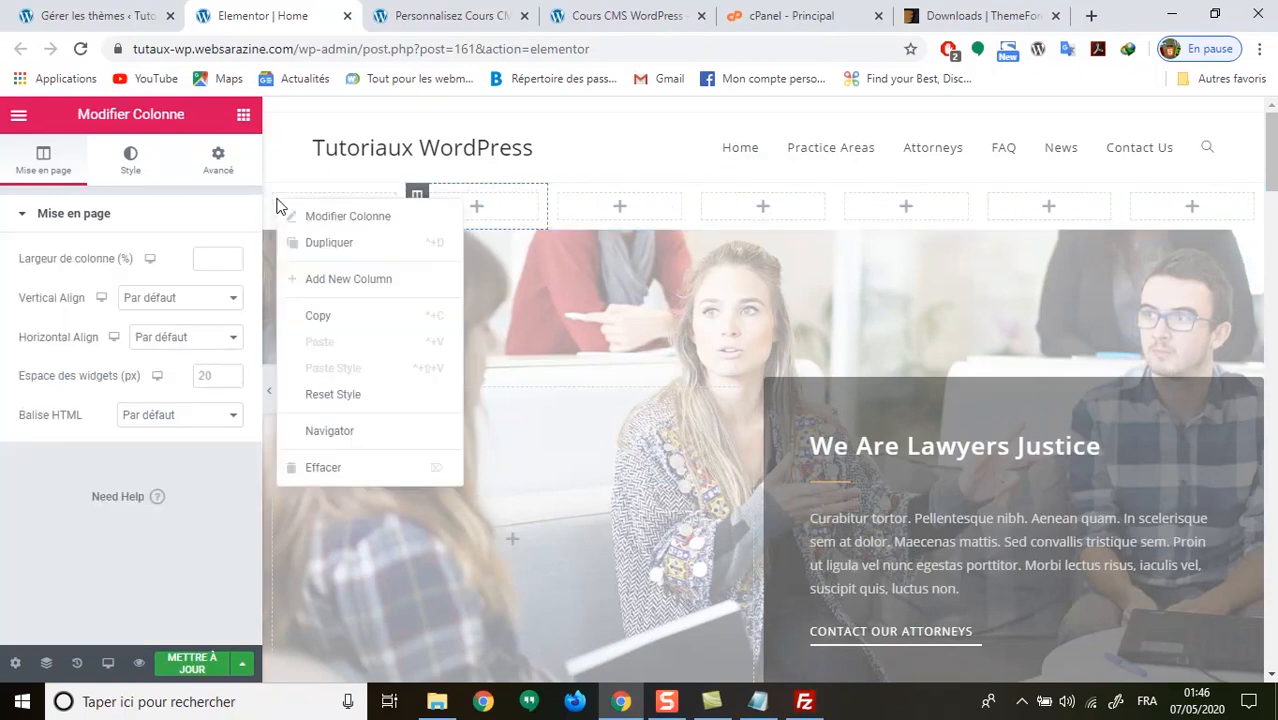
left_click(316, 242)
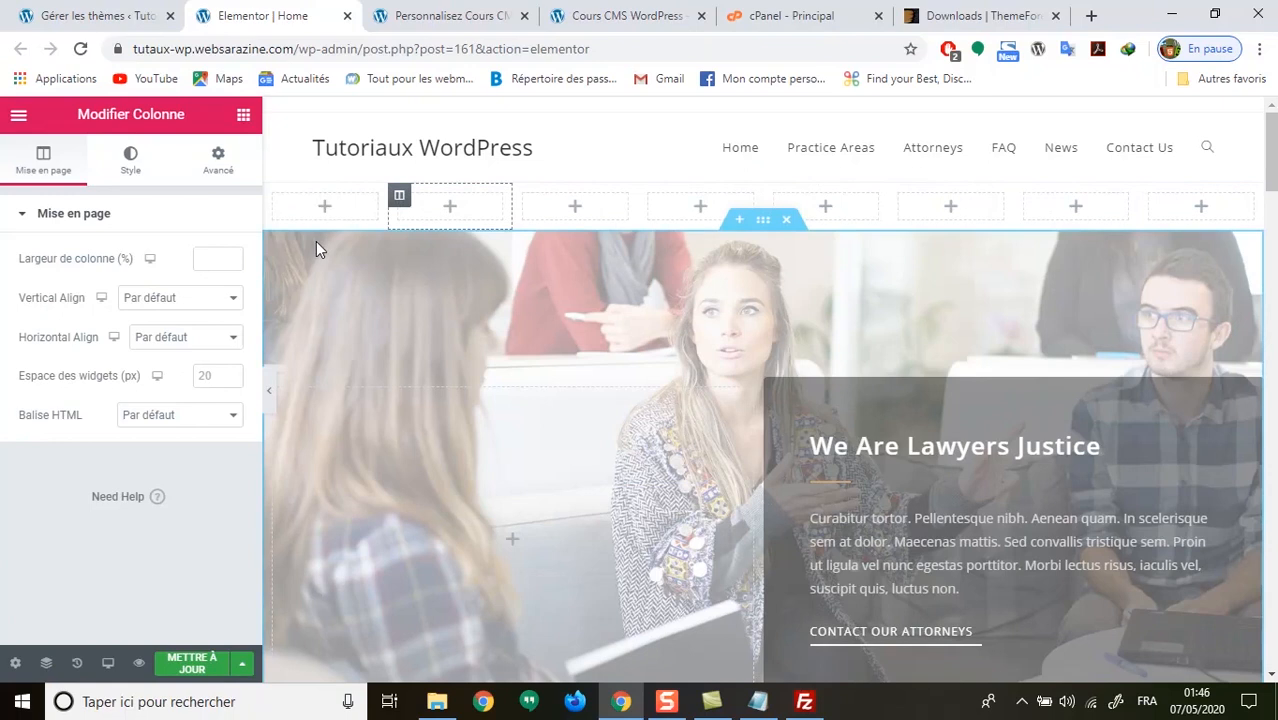
left_click(787, 174)
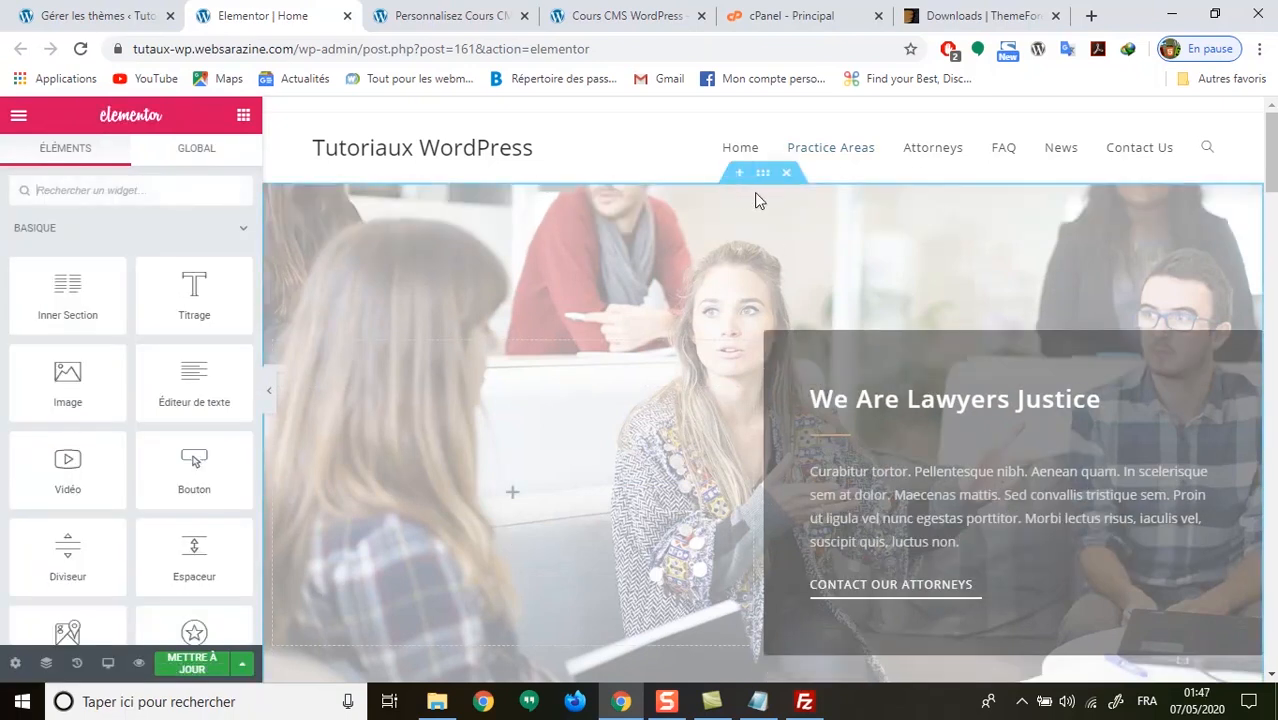
Try the hero section's content width at "Pleine largeur", and set it back to "Encadré".
left_click(763, 176)
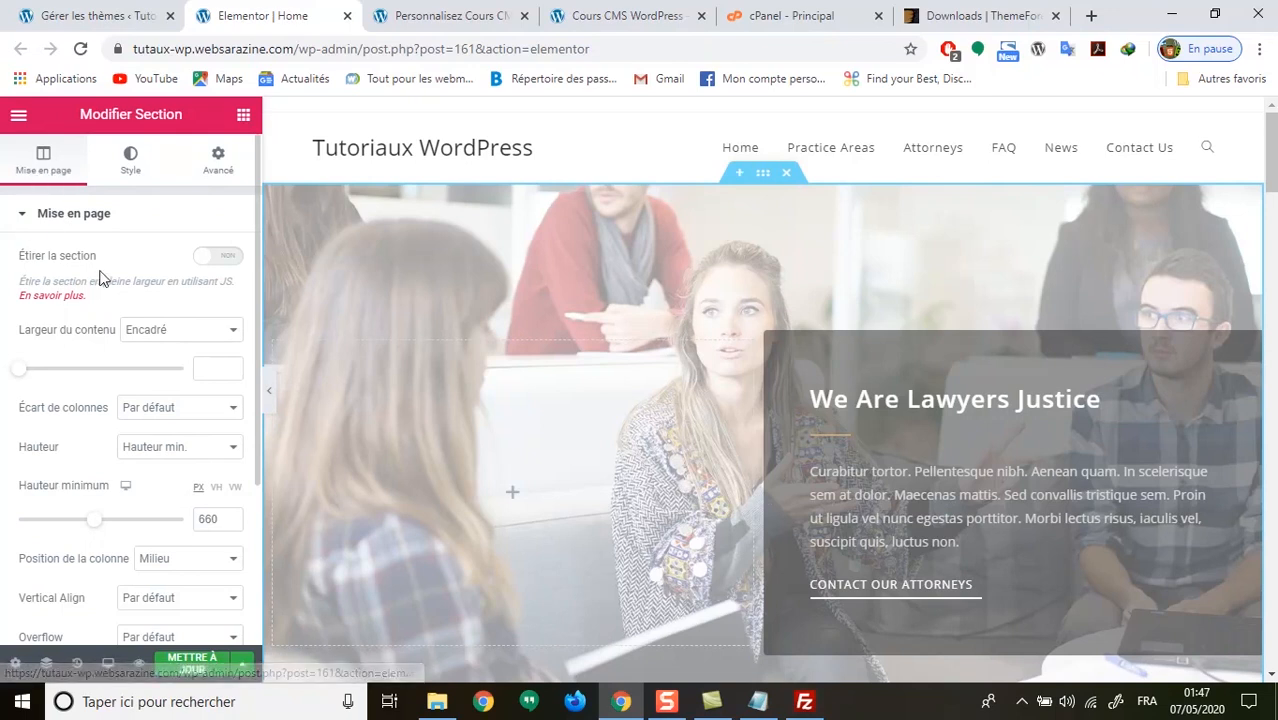
left_click(207, 335)
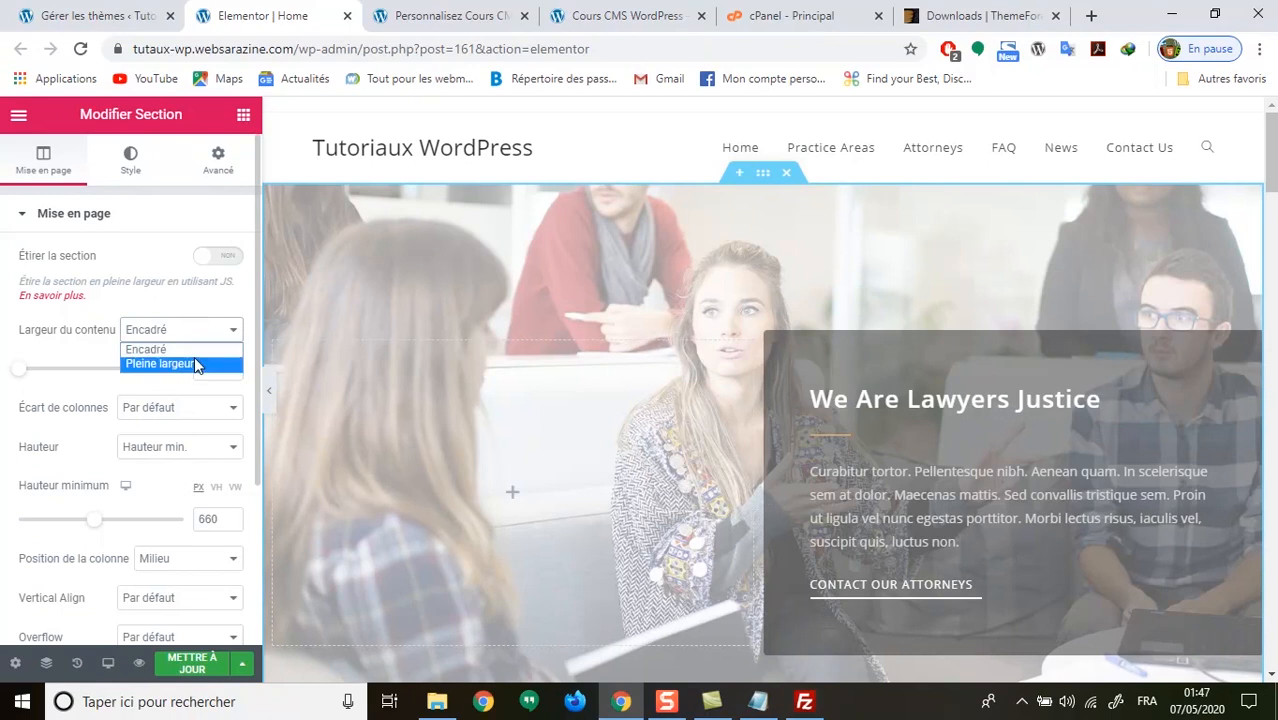
left_click(194, 358)
left_click(190, 331)
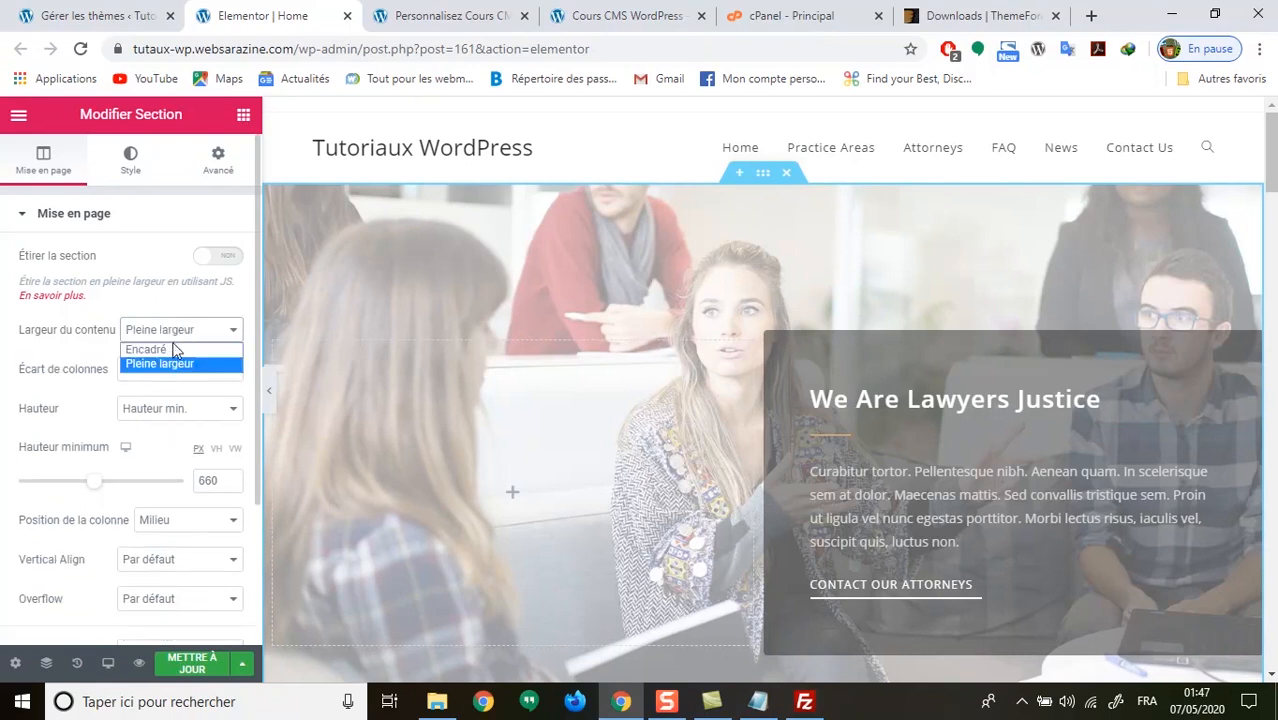
left_click(168, 346)
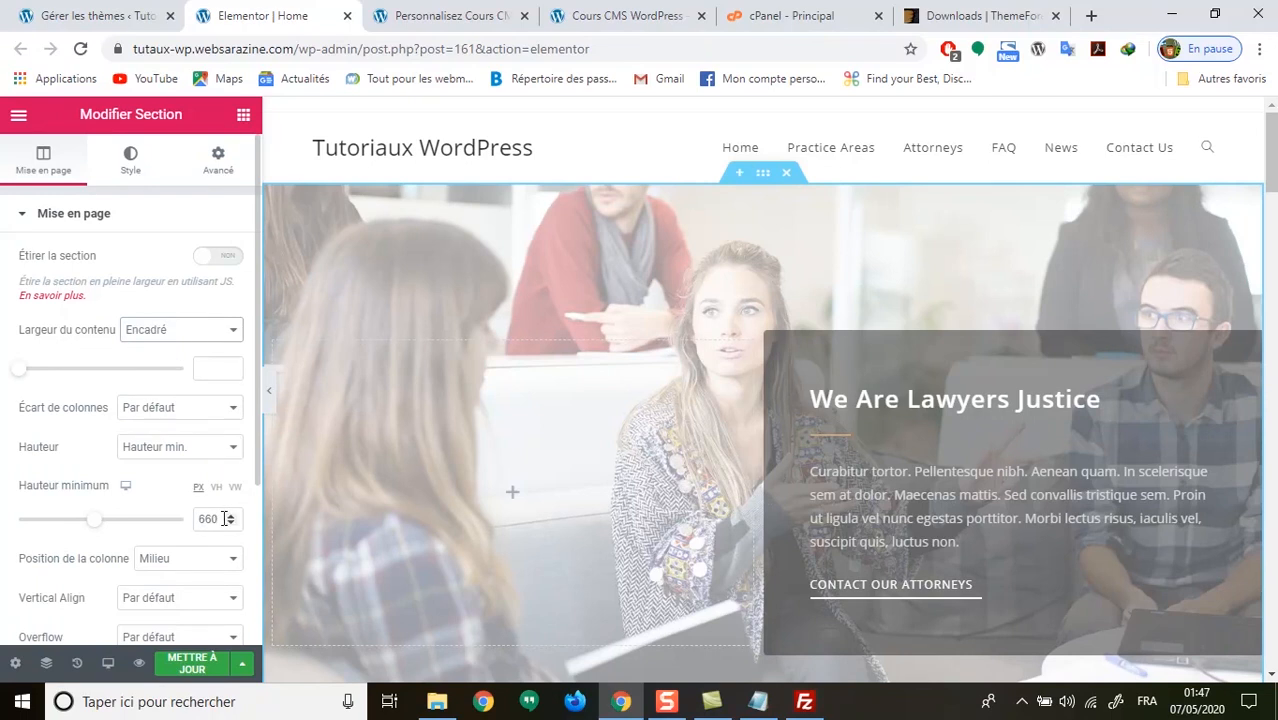
Try a minimum height of 635 px for the hero section, and set it back to 660.
mouse_move(95, 521)
left_mouse_down()
mouse_move(26, 528)
mouse_move(198, 517)
mouse_move(92, 521)
left_mouse_up()
left_click_drag(220, 519, 150, 520)
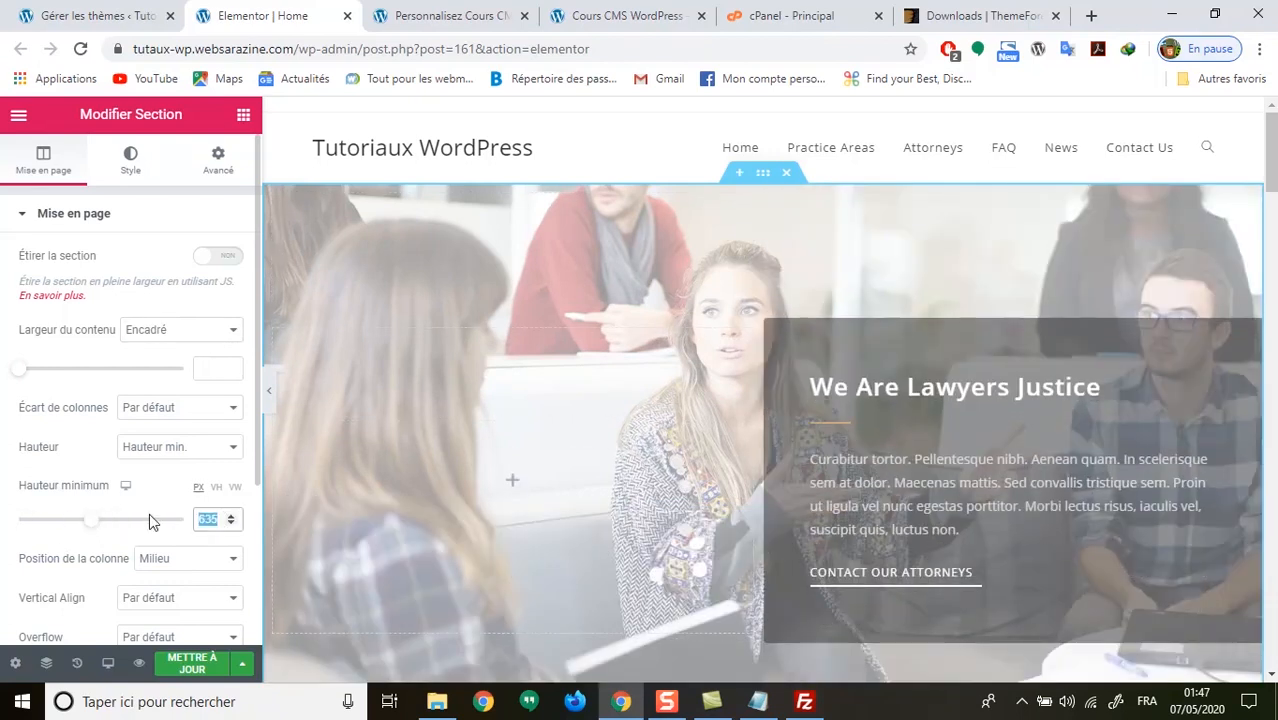
type("660")
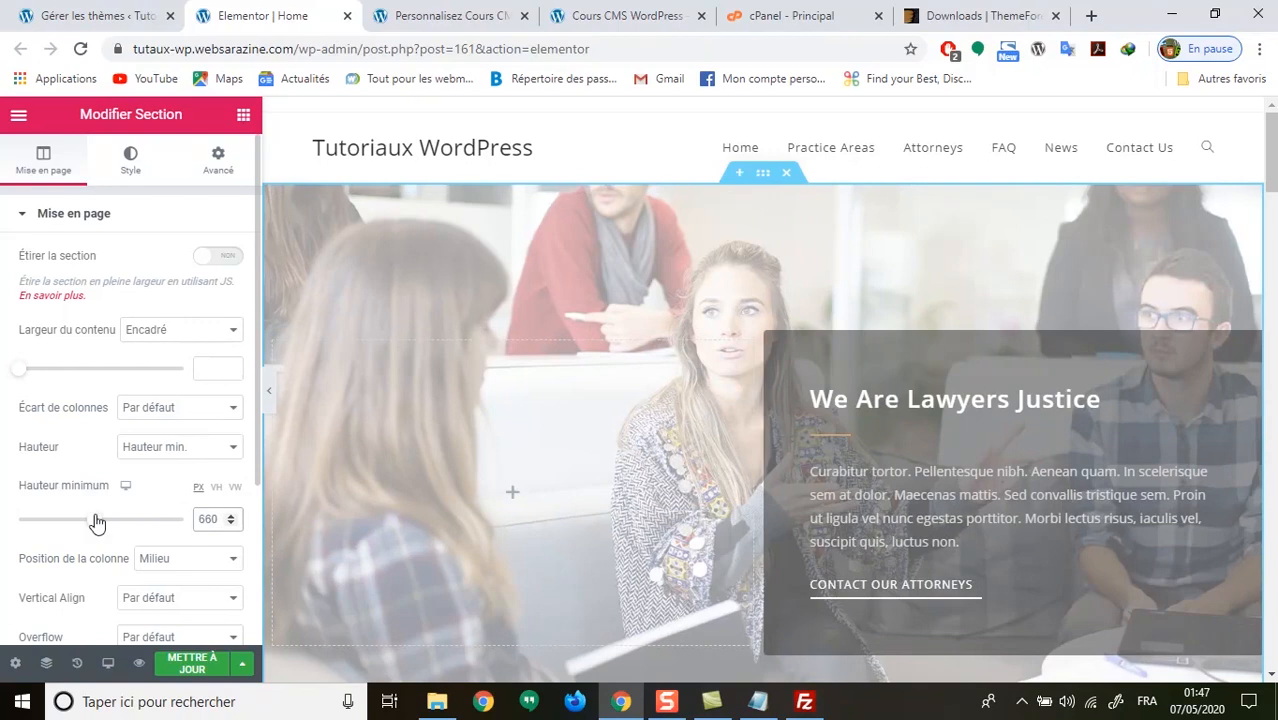
scroll(131, 558, "down", 1)
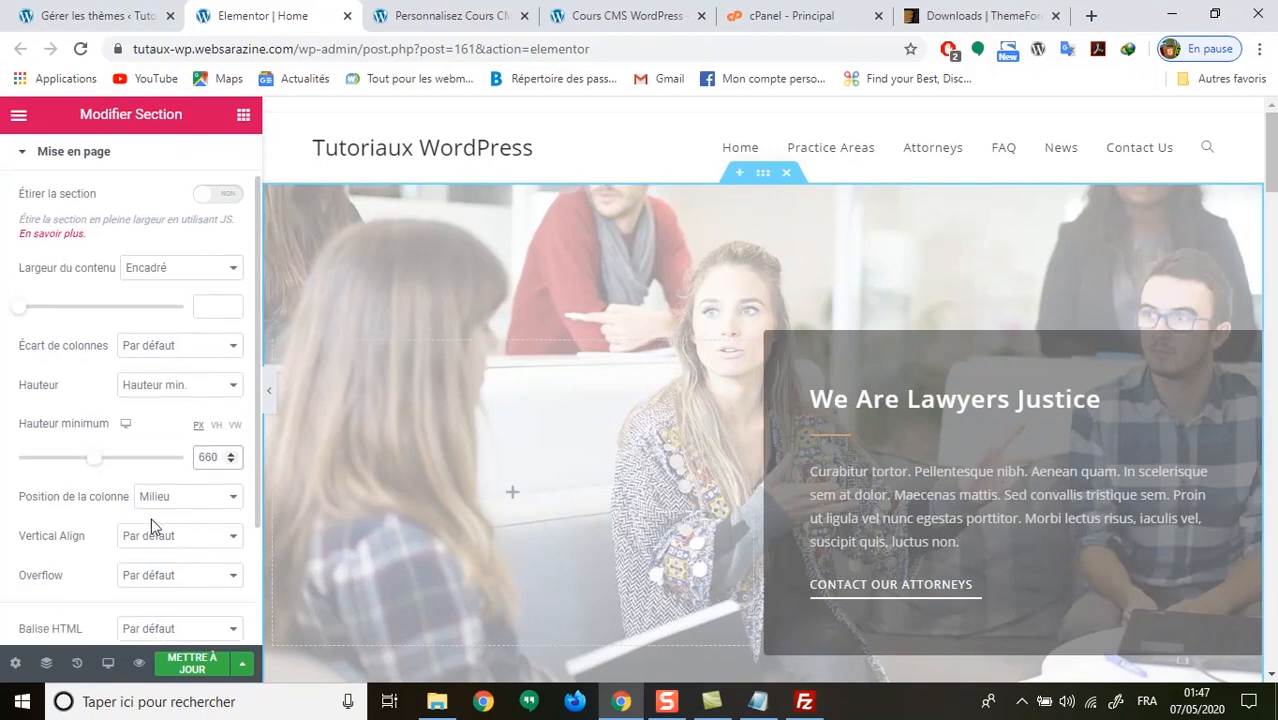
scroll(130, 540, "down", 2)
scroll(78, 537, "up", 3)
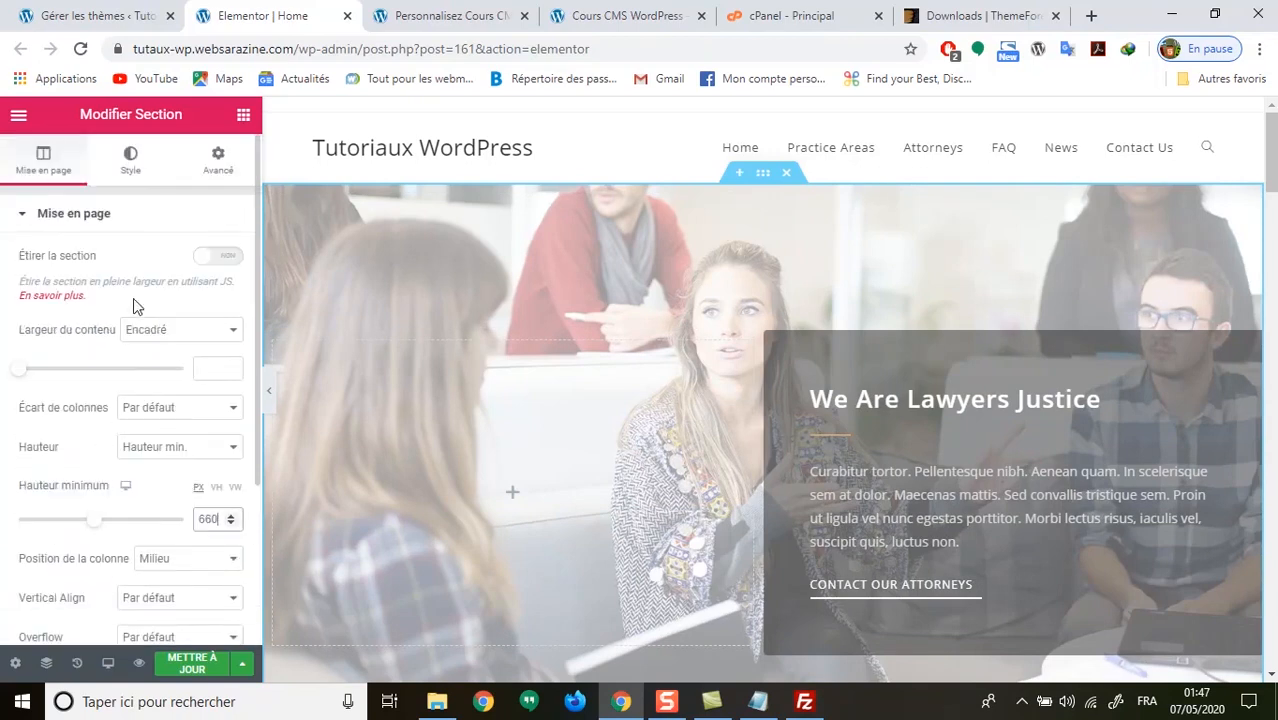
Try a gradient background on the hero section with #B8A8A8 as first colour, and clear that colour.
left_click(130, 160)
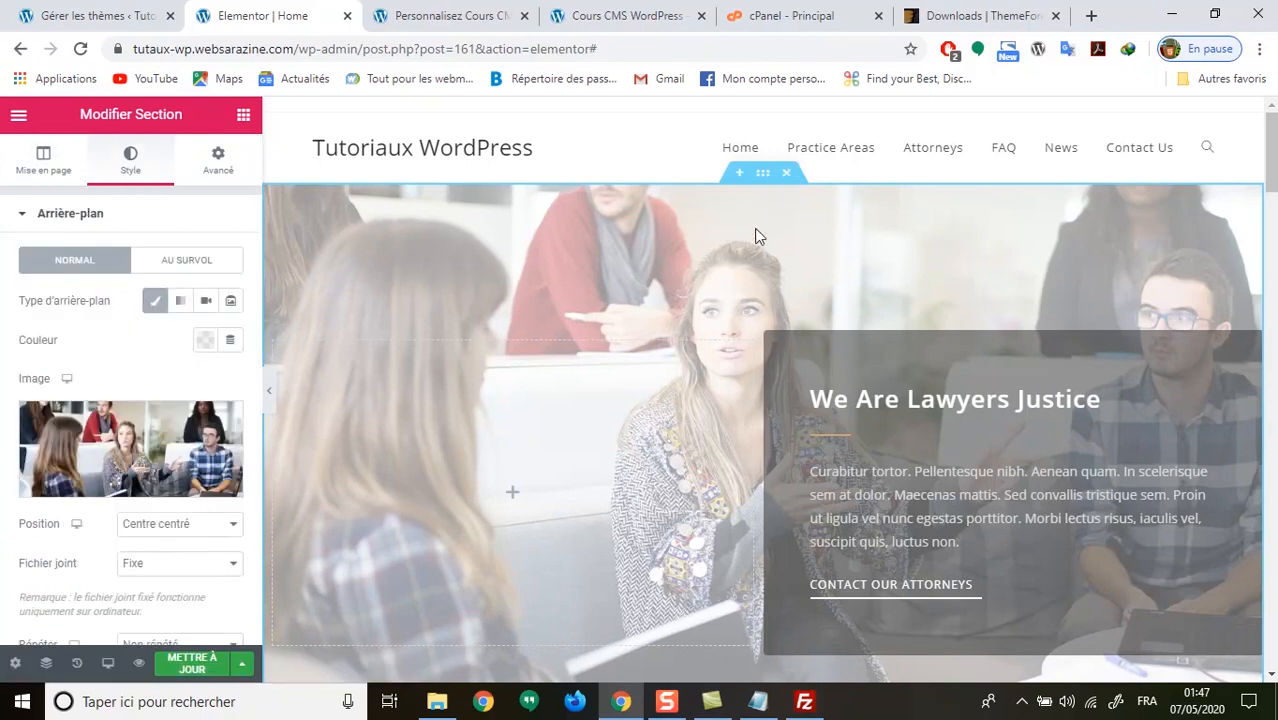
mouse_move(171, 456)
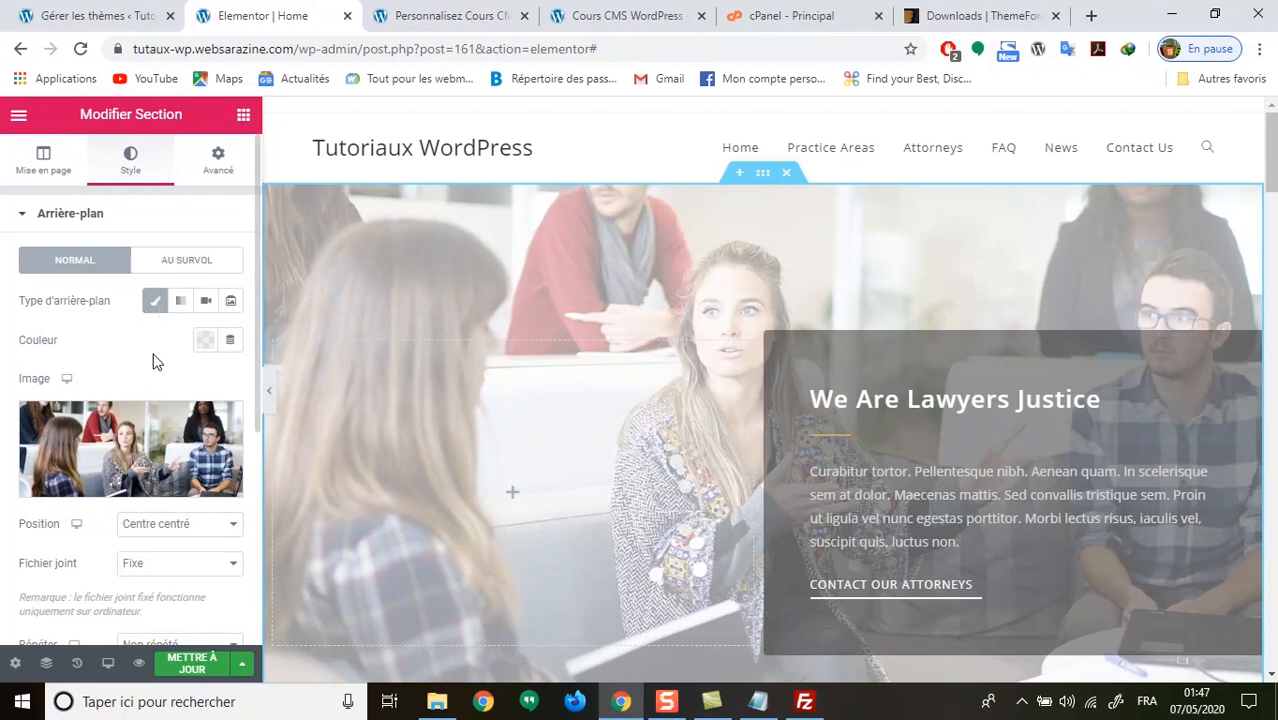
left_click(153, 302)
left_click(153, 302)
left_click(181, 304)
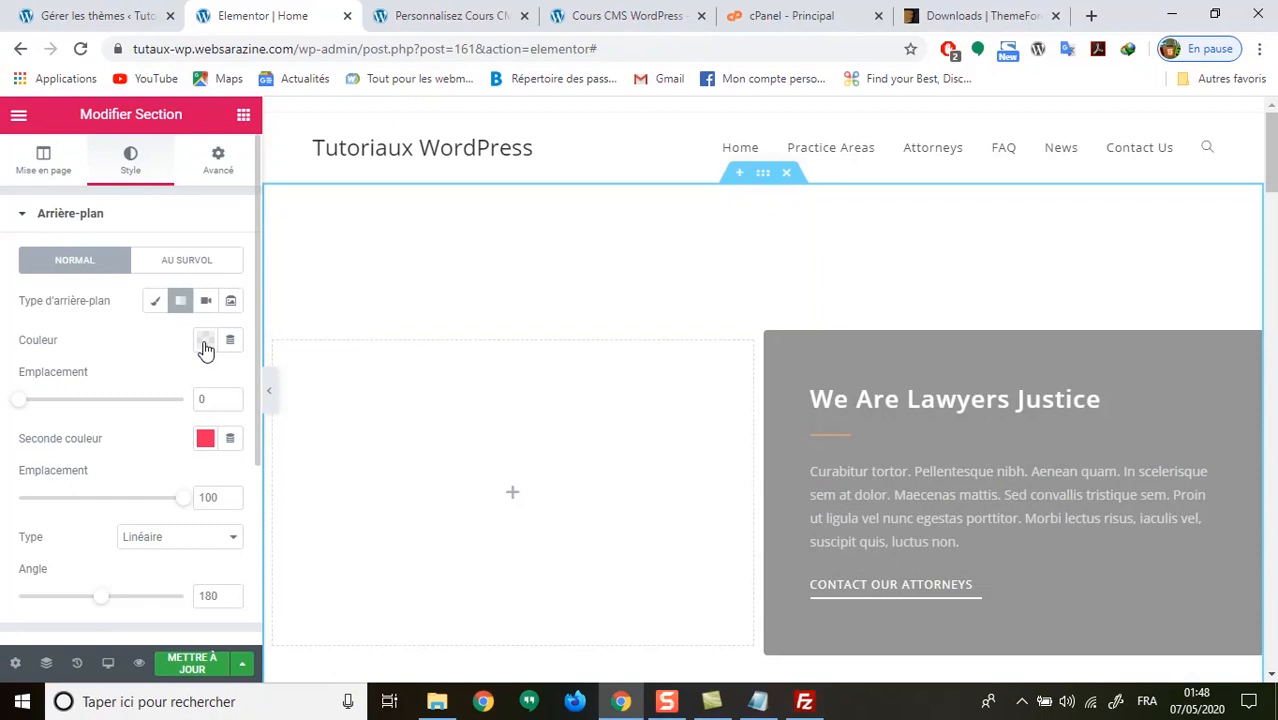
left_click(204, 343)
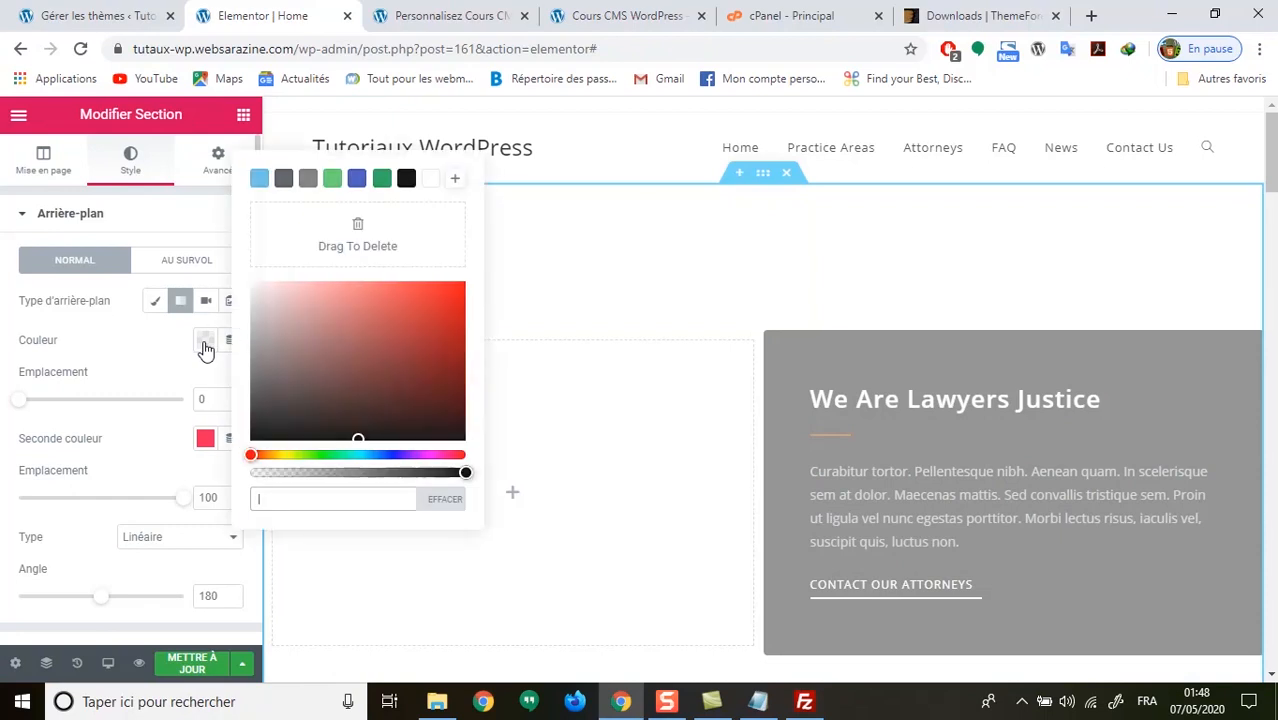
left_click(268, 322)
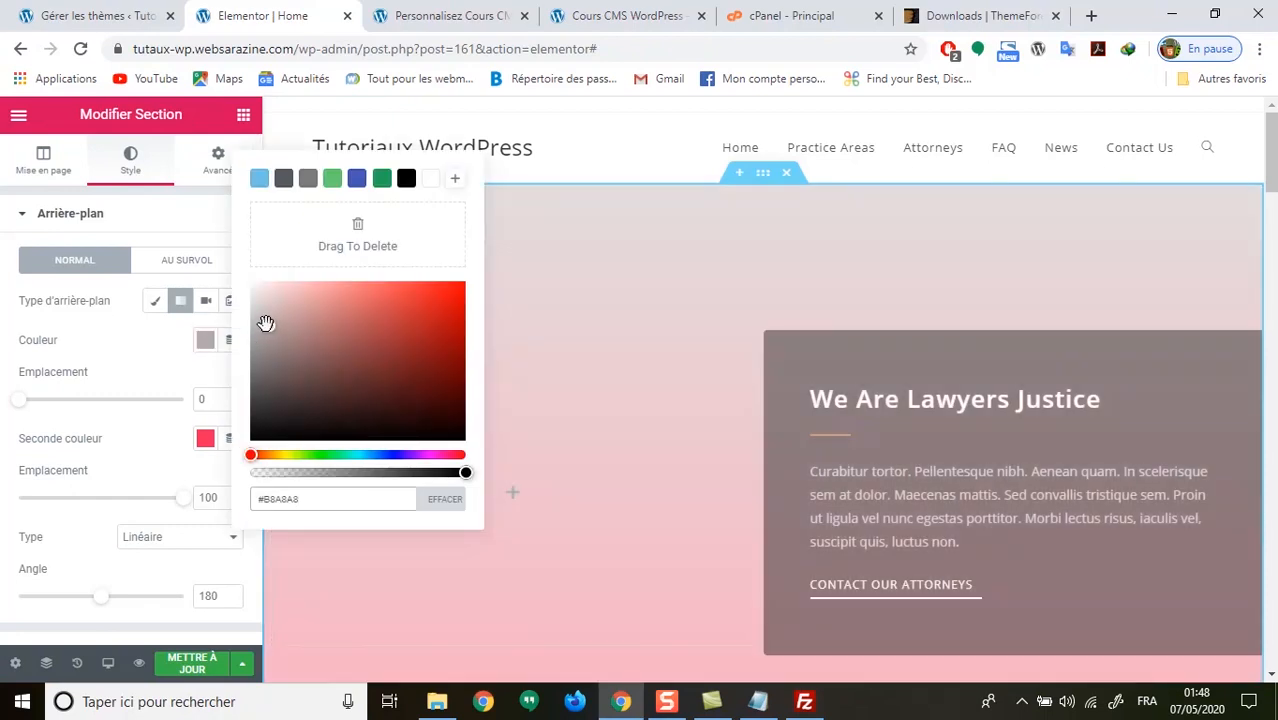
left_click(441, 503)
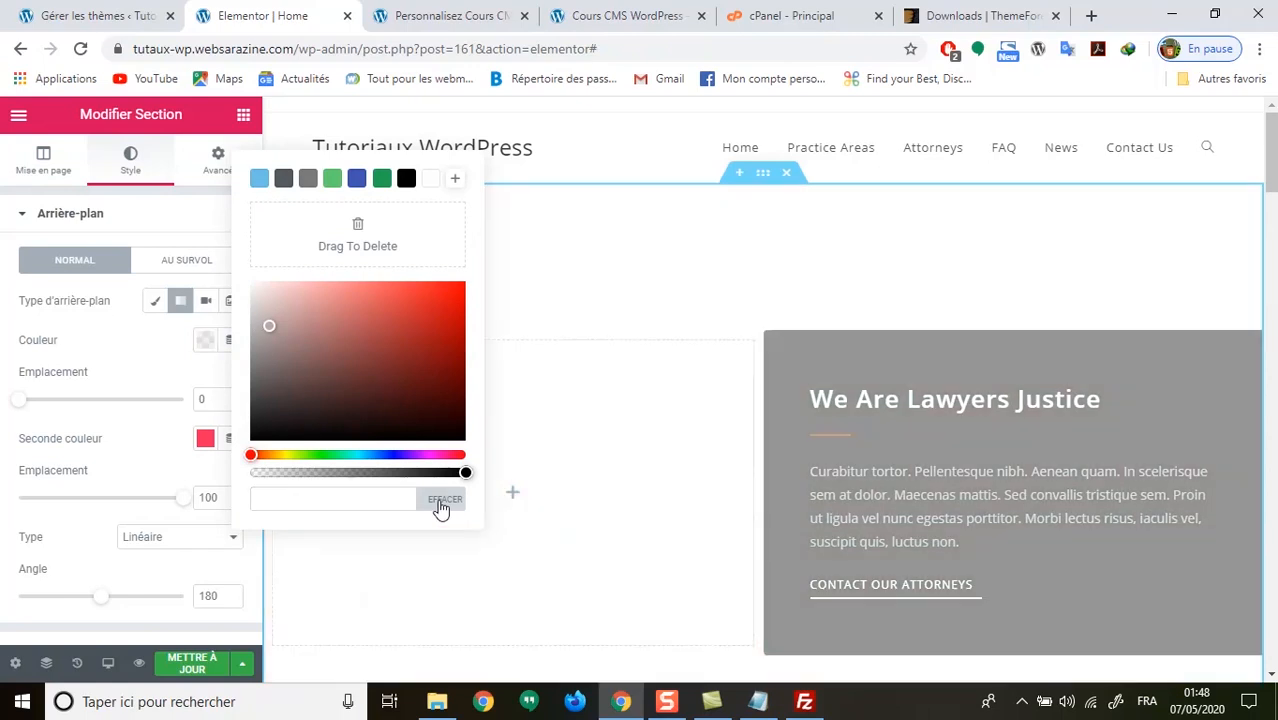
left_click(163, 366)
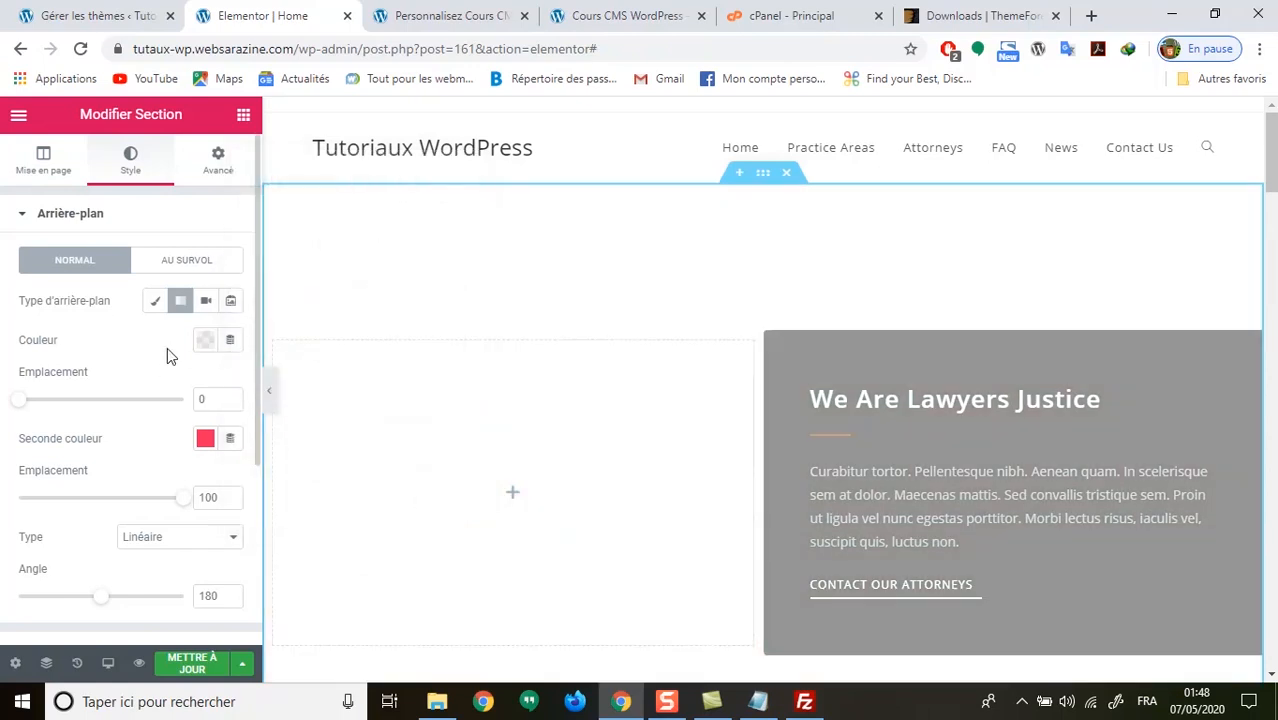
Set the hero section's background type to video, and open YouTube in a new browser tab.
left_click(229, 304)
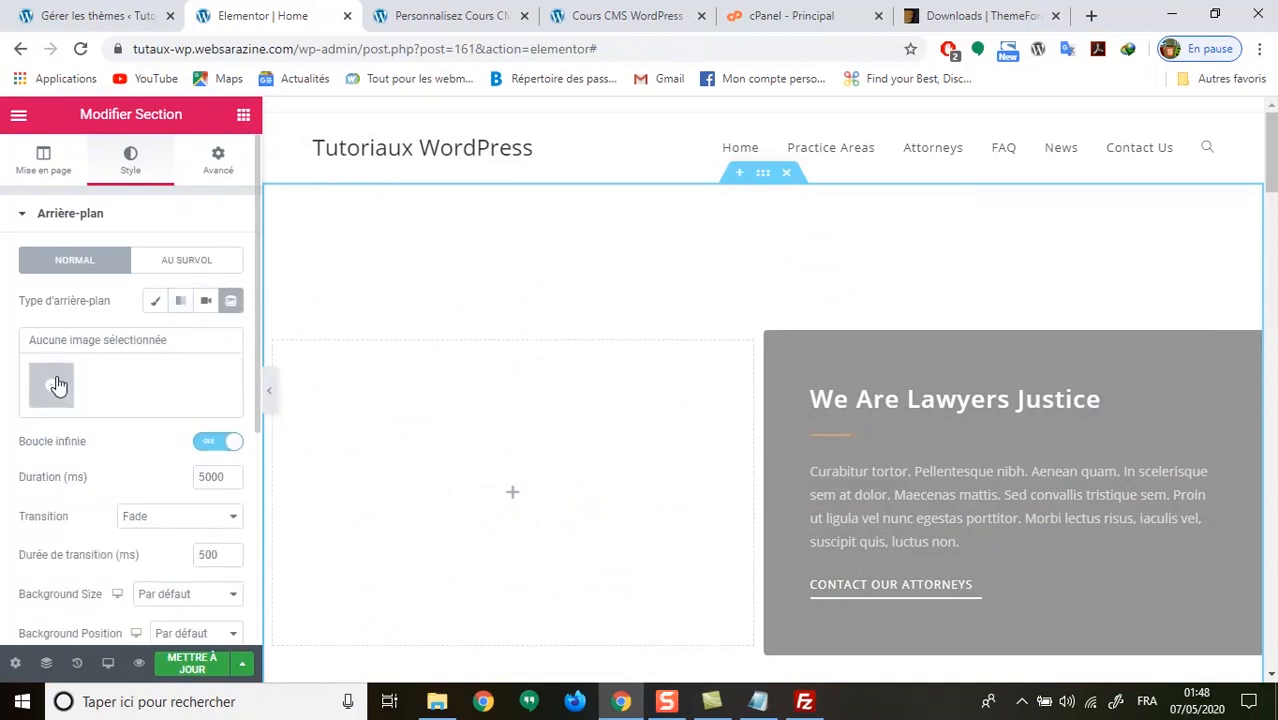
left_click(208, 304)
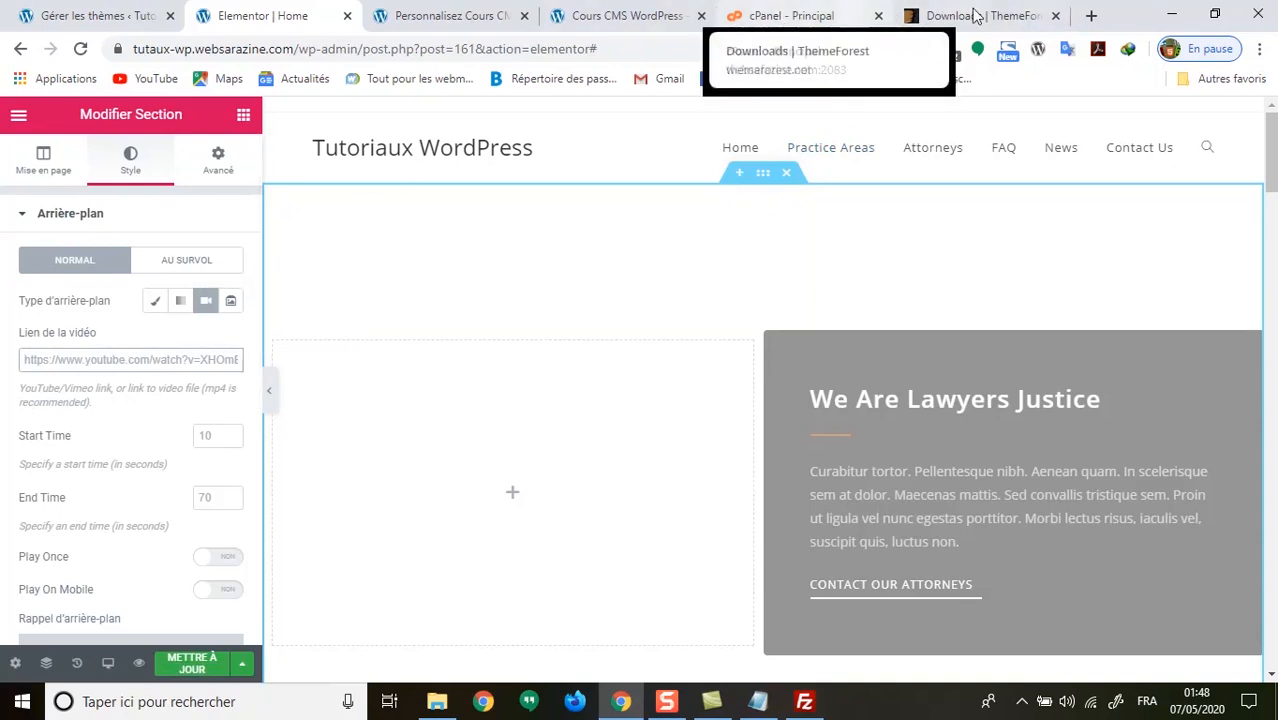
left_click(1091, 16)
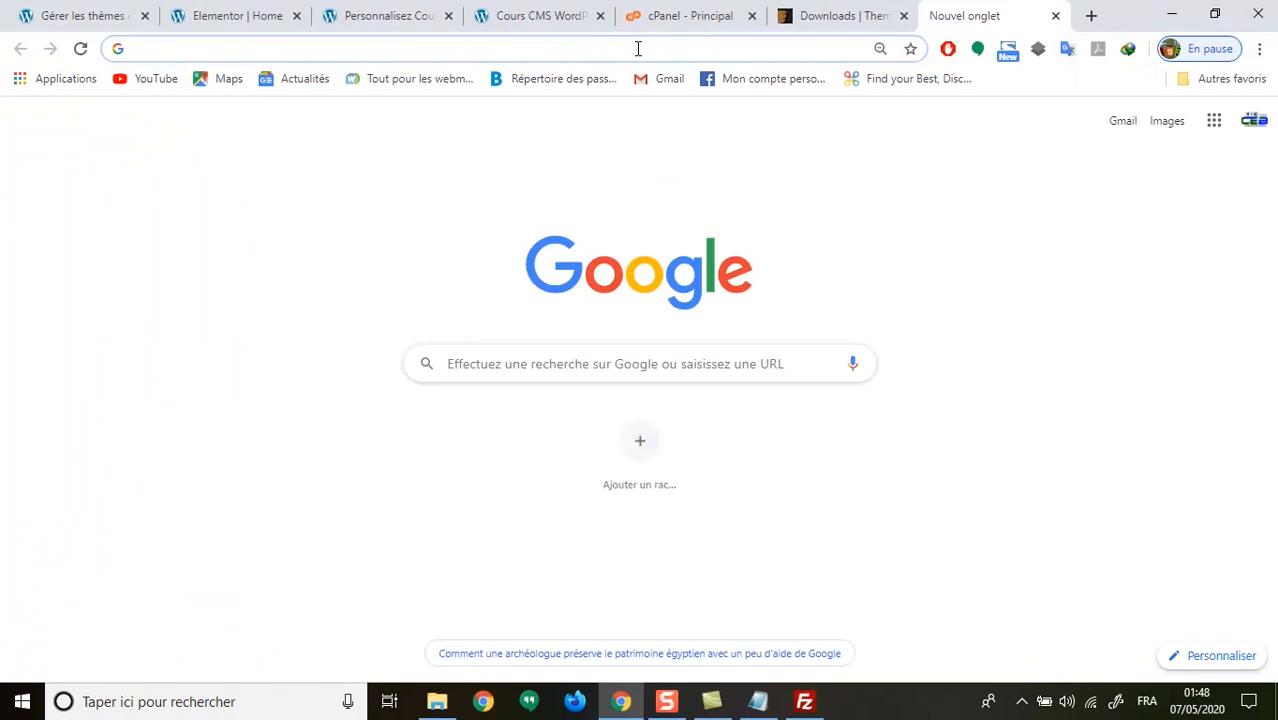
left_click(140, 80)
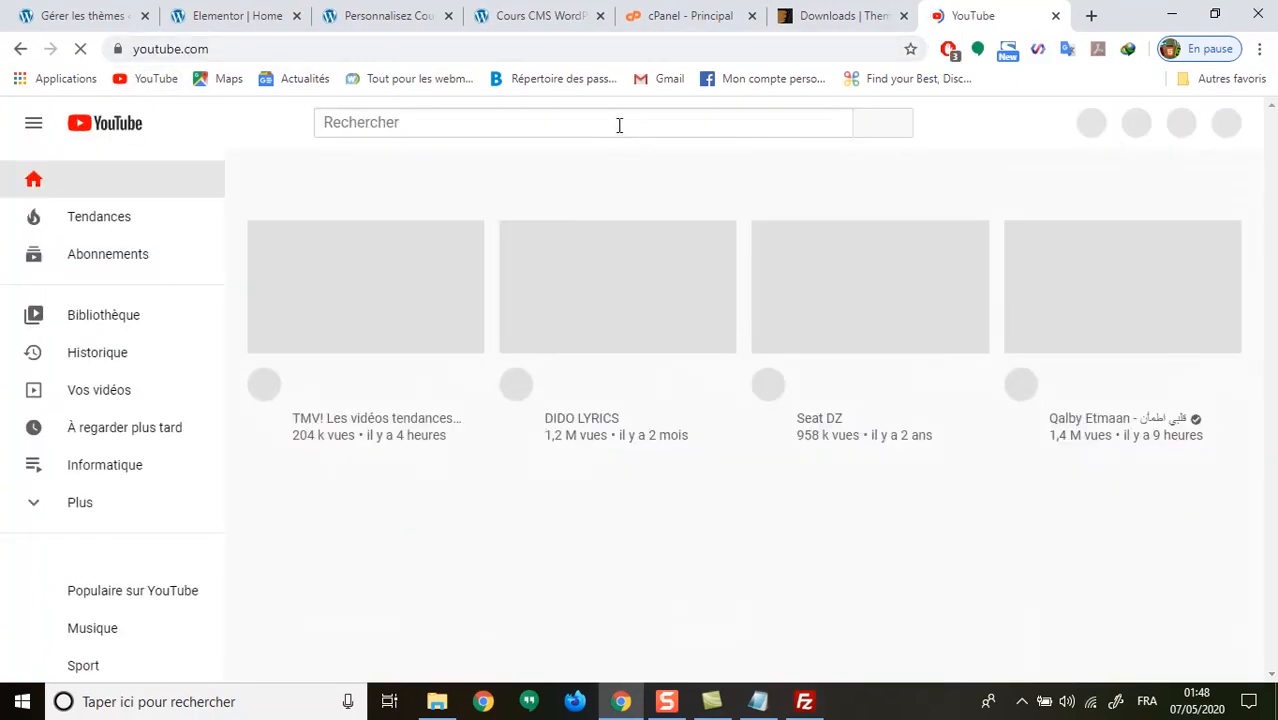
Search YouTube for "websarazine".
left_click(619, 126)
type("webca")
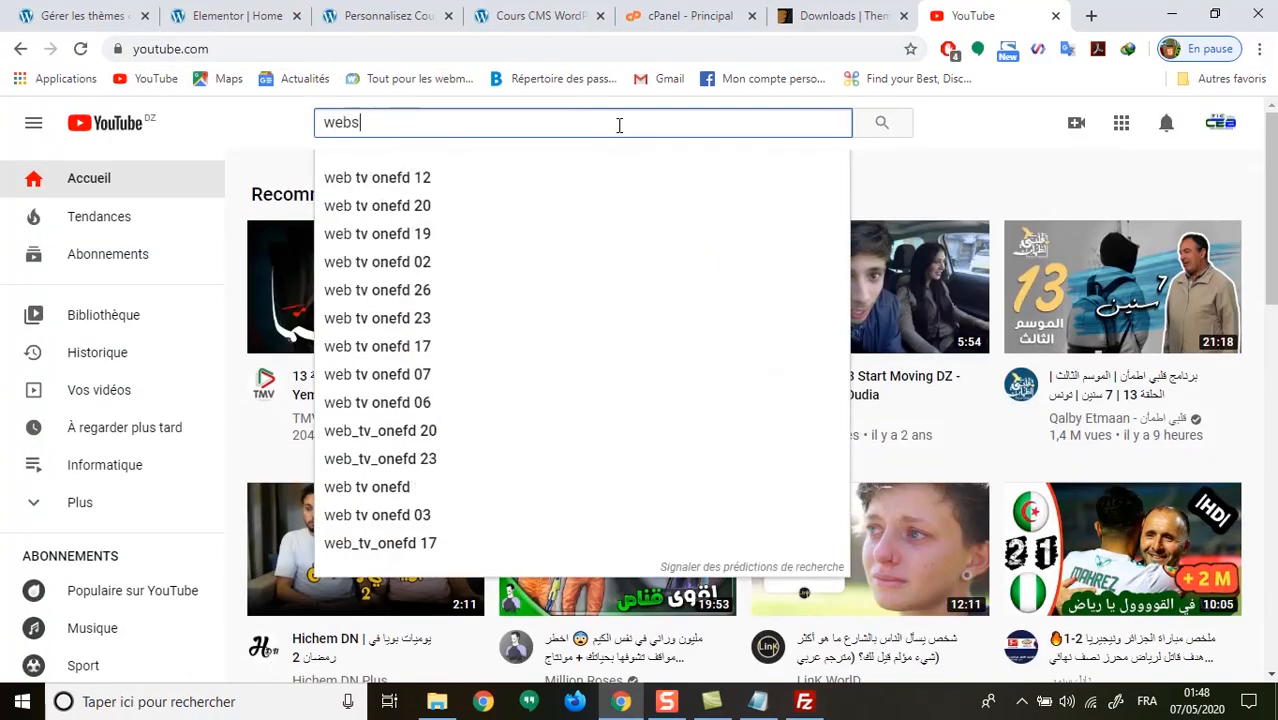
key("BackSpace")
key("BackSpace")
type("sarazien")
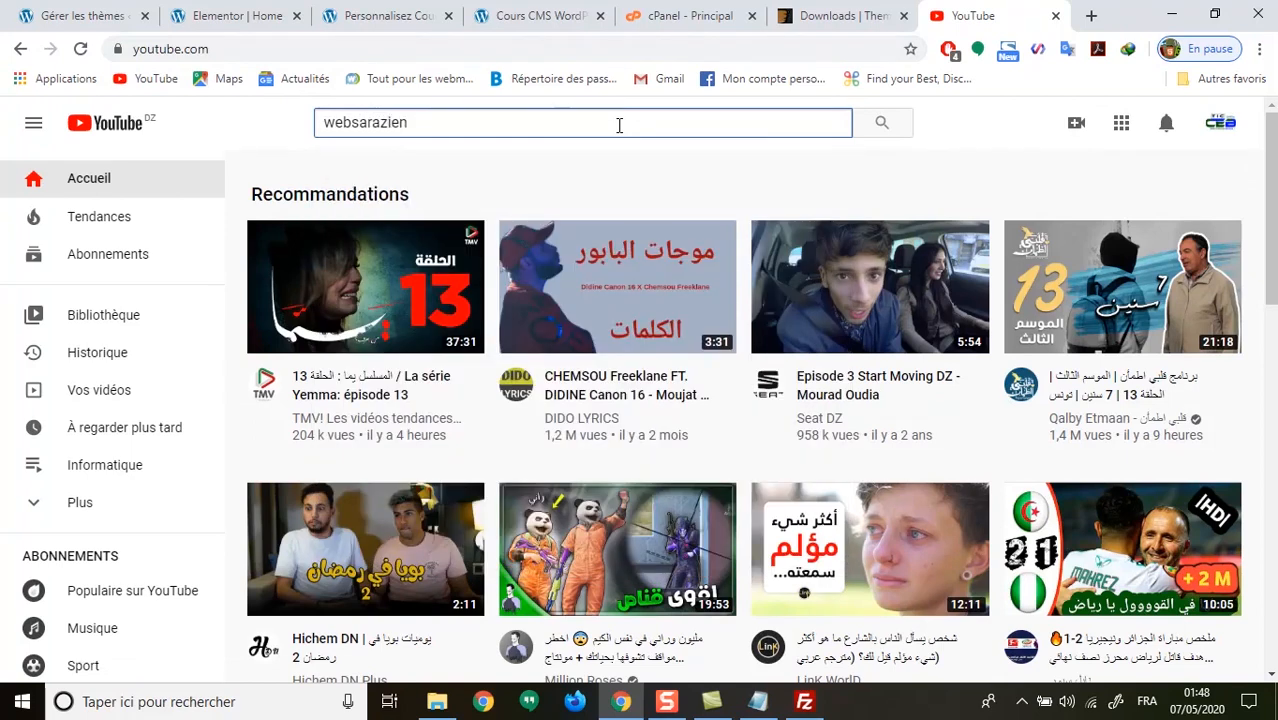
key("Return")
left_click(412, 121)
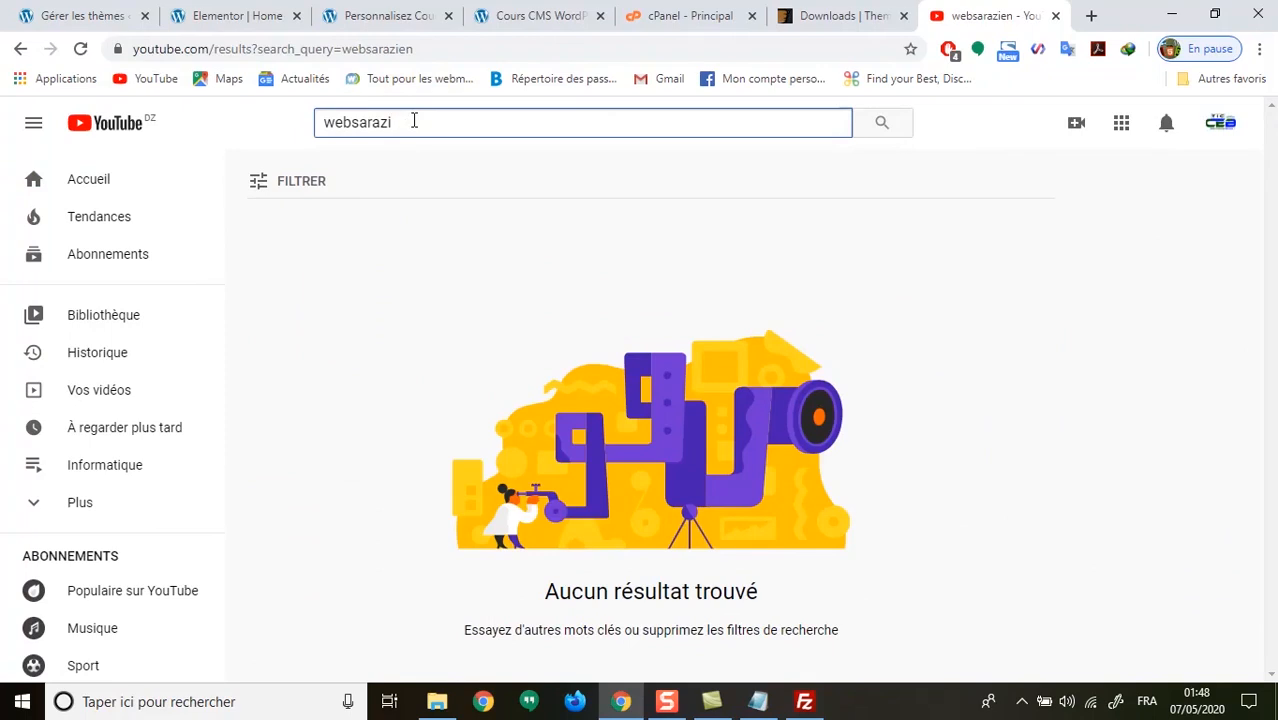
type("ne")
key("Return")
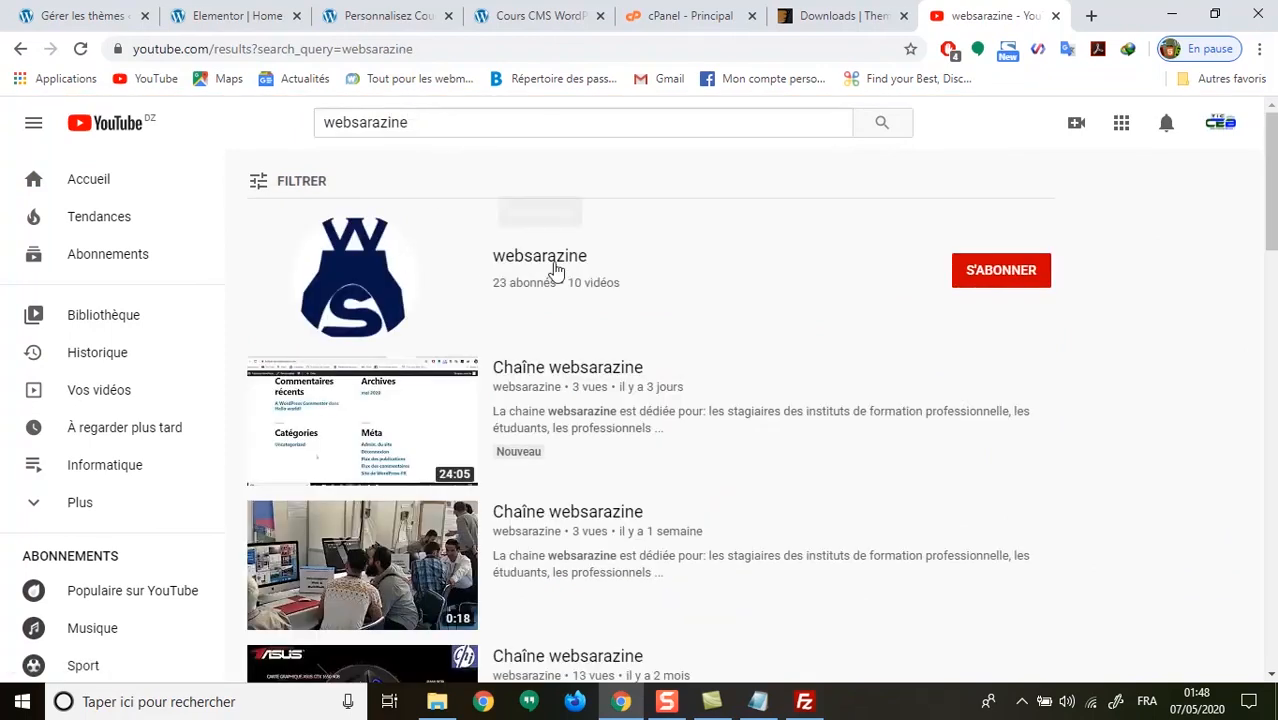
Copy the link of the 0:18 video on the websarazine channel, and close the YouTube tab.
left_click(357, 281)
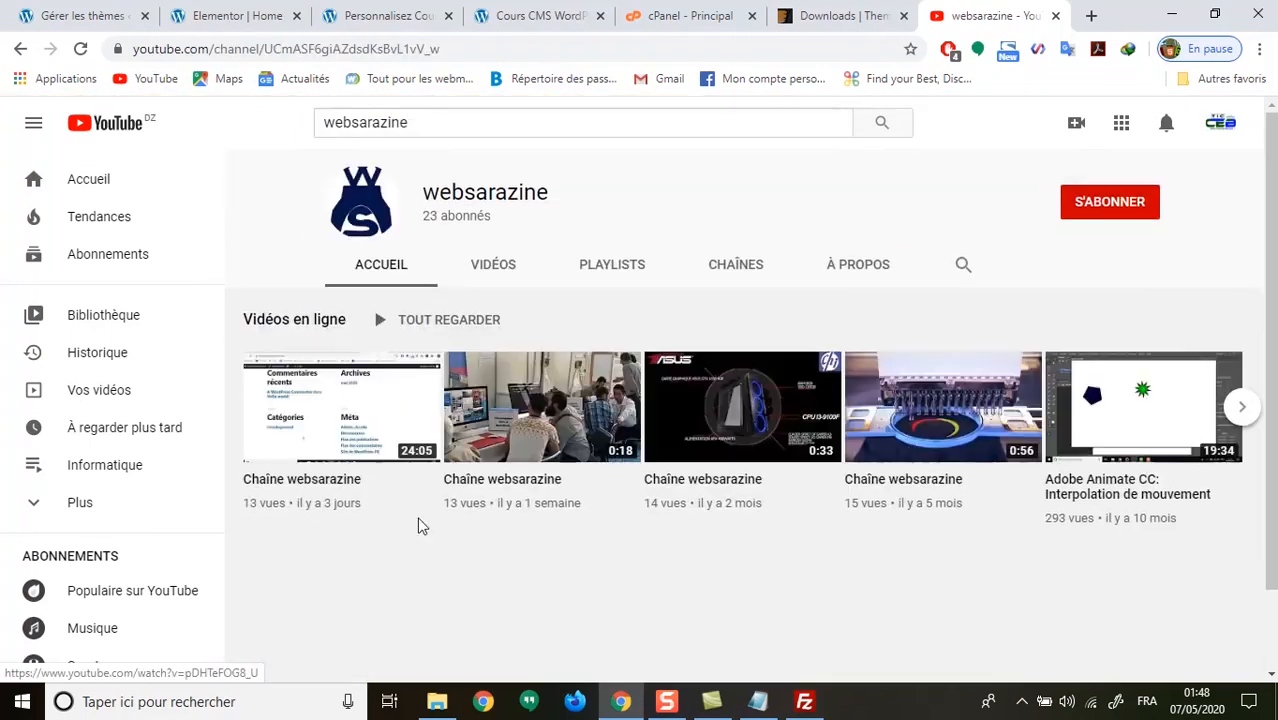
left_click(543, 430)
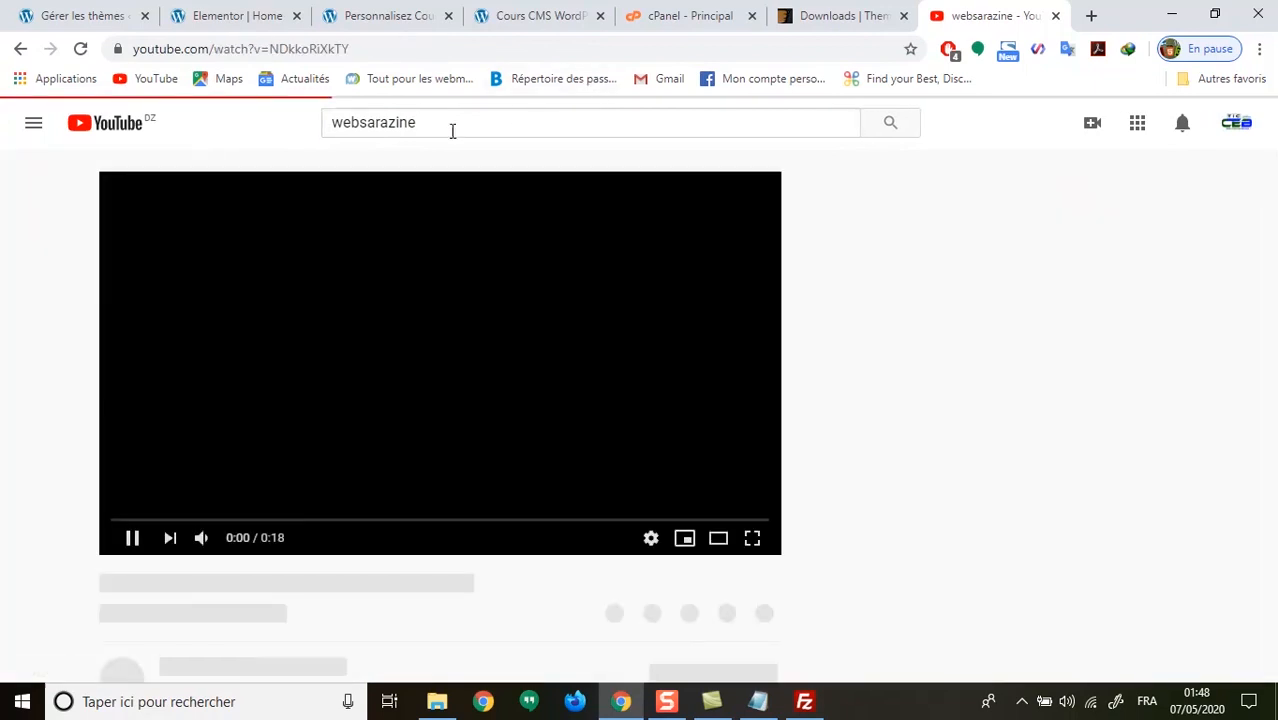
left_click(367, 48)
key("ctrl+c")
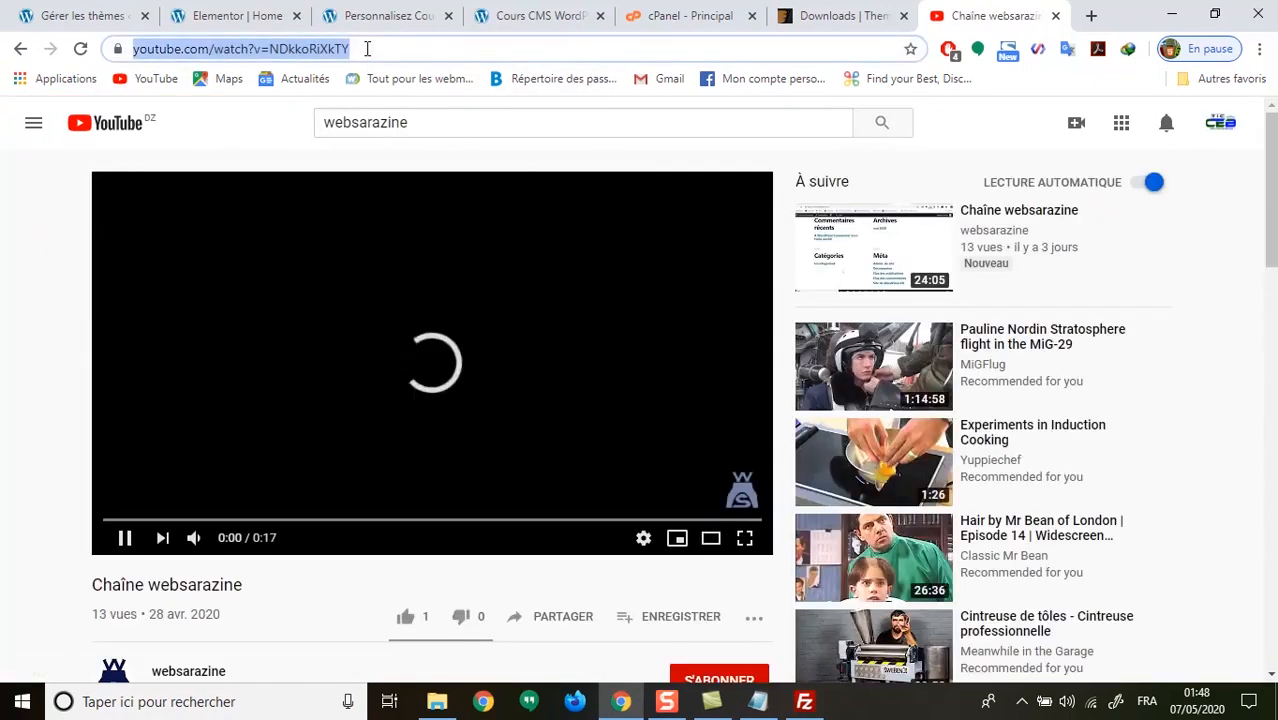
left_click(410, 448)
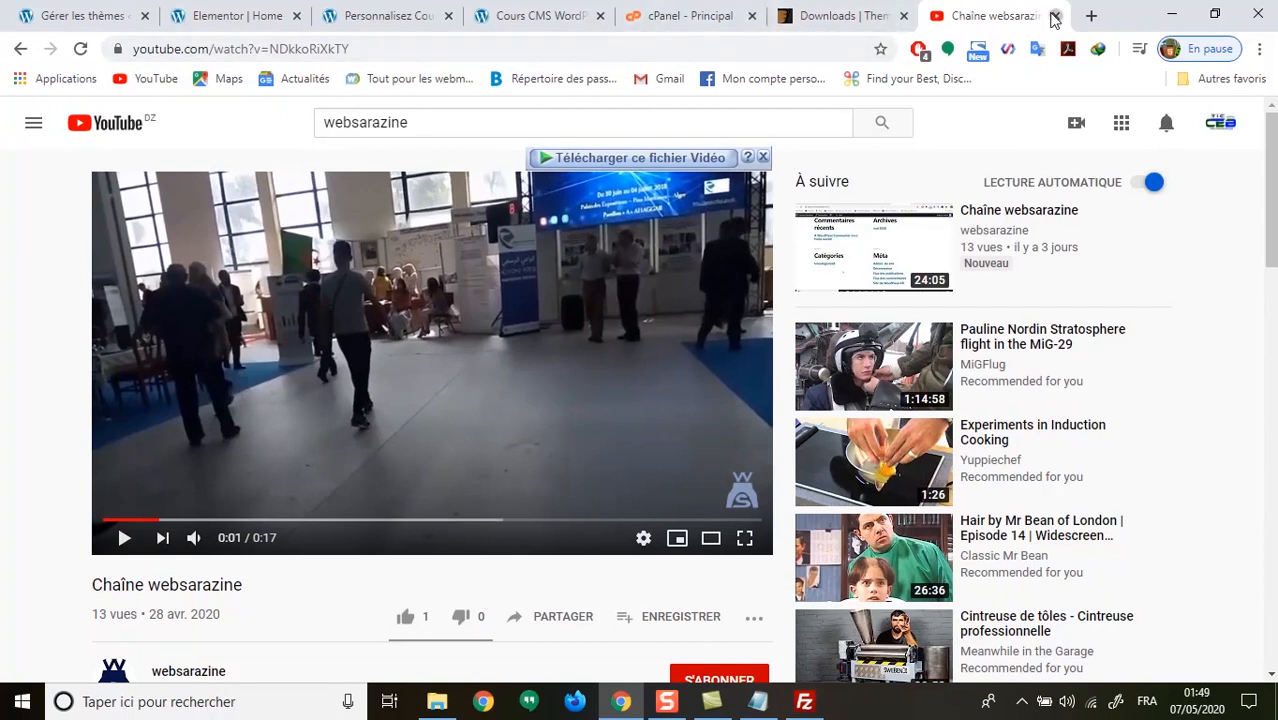
left_click(1054, 16)
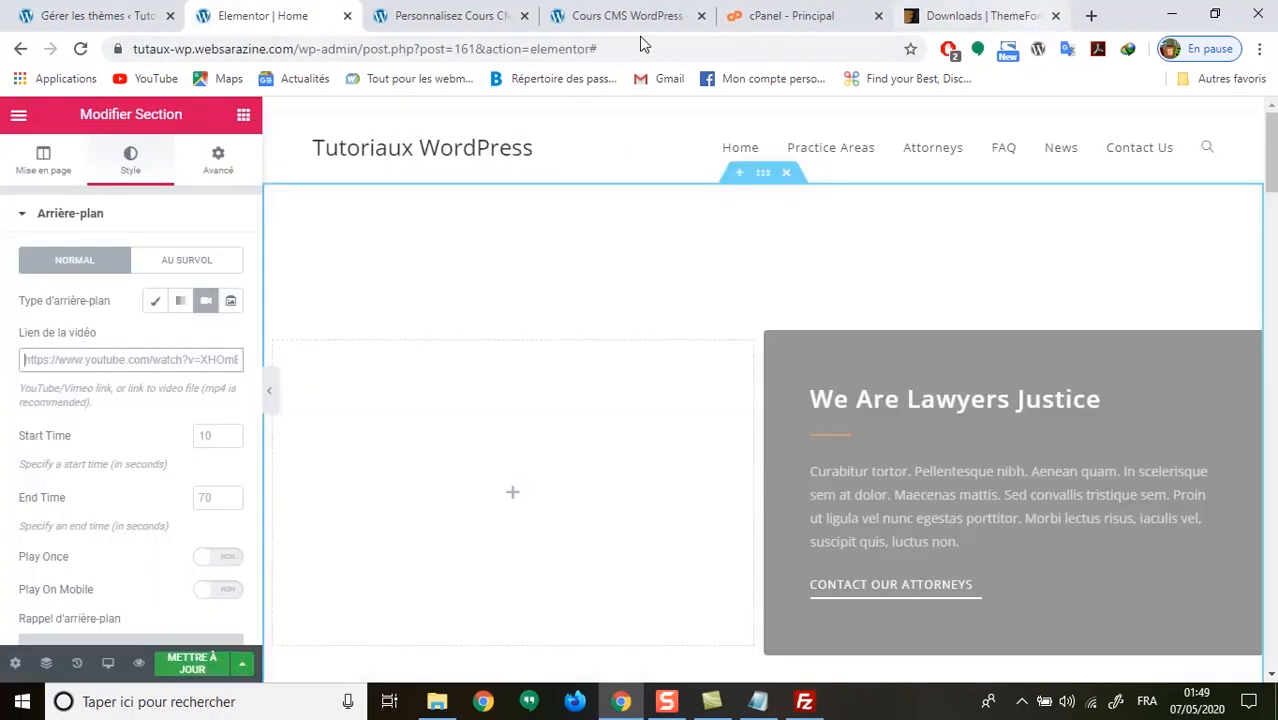
Set the copied YouTube link as the hero section's background video and update the page.
left_click(122, 361)
key("ctrl+v")
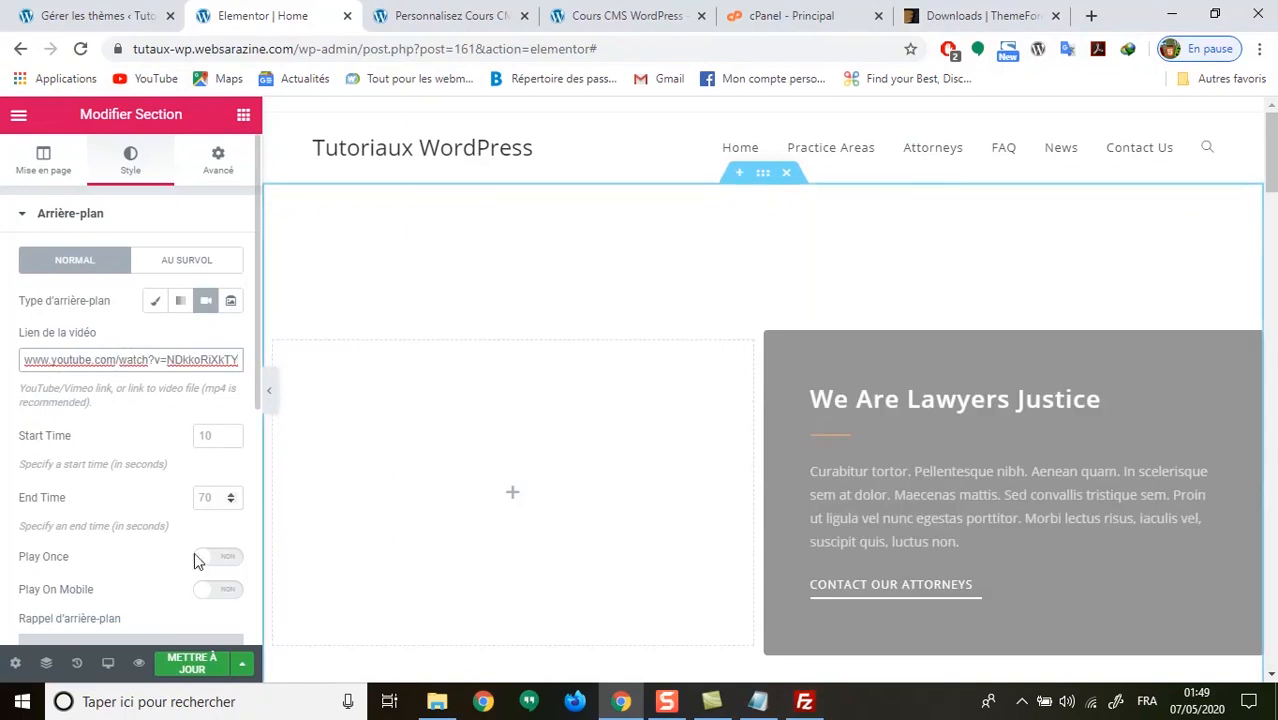
left_click(187, 665)
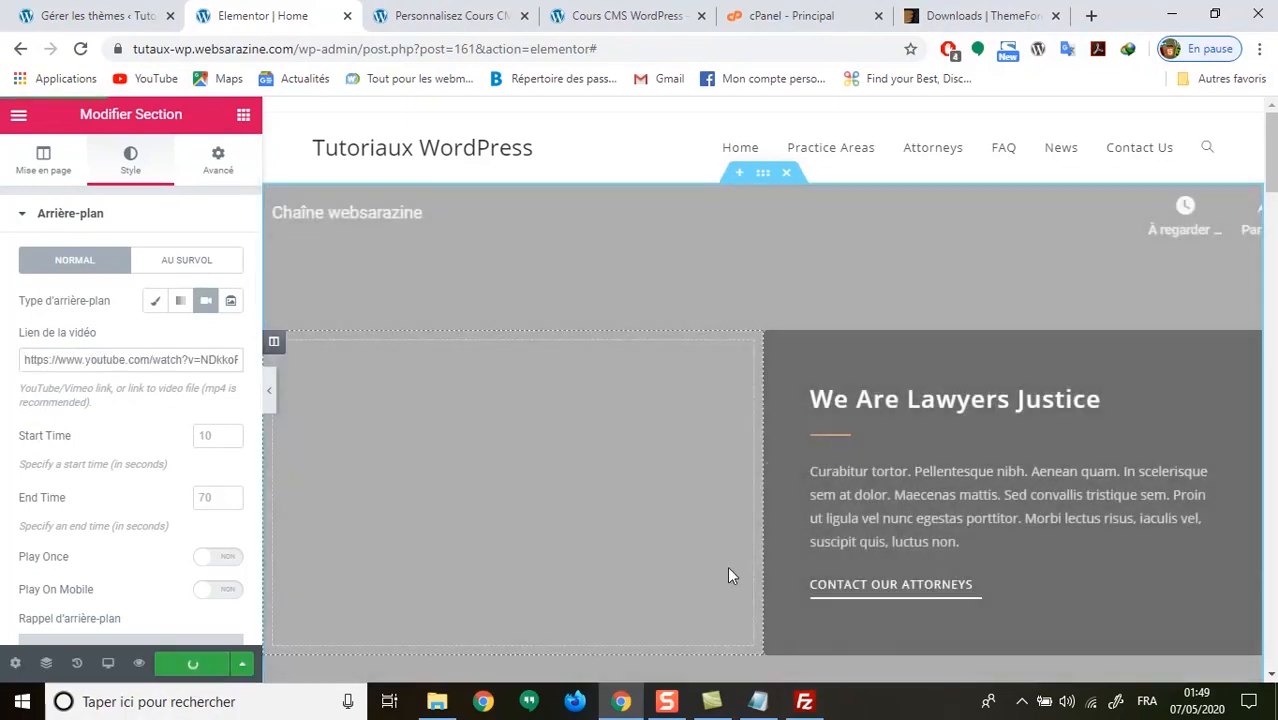
Reload the live home page and examine the hero section's video background.
left_click(97, 16)
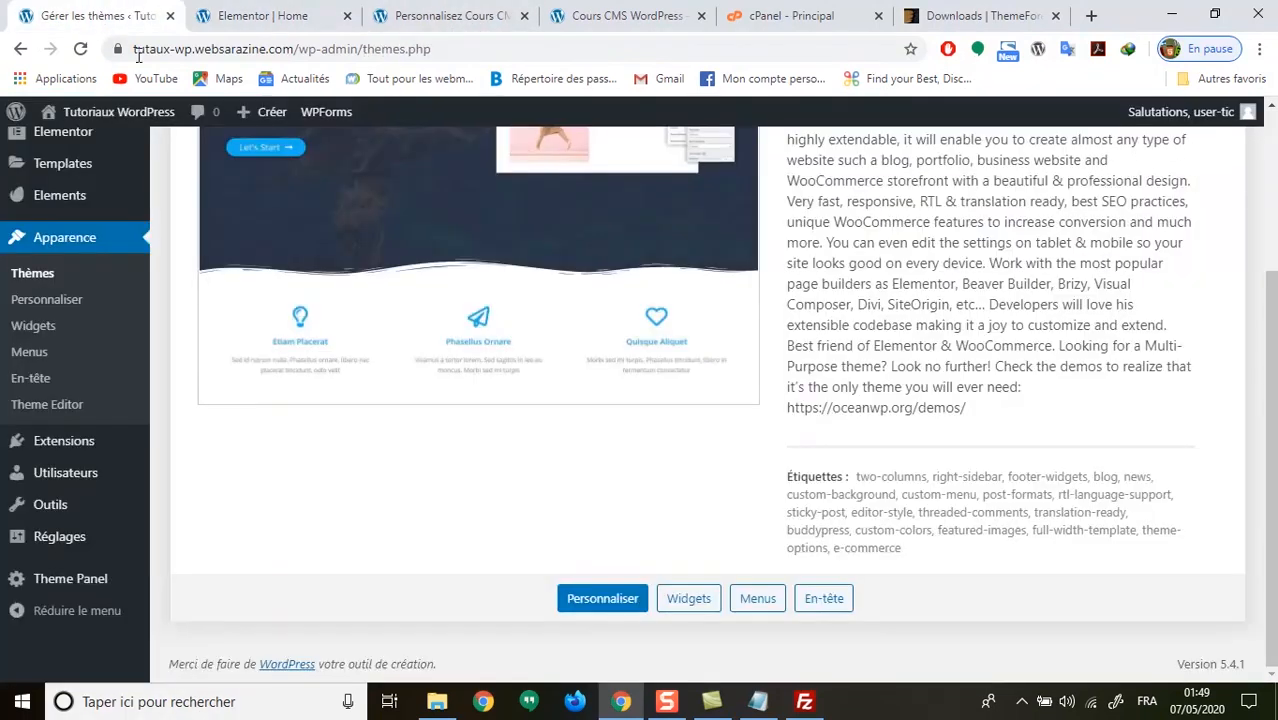
left_click(443, 16)
left_click(605, 16)
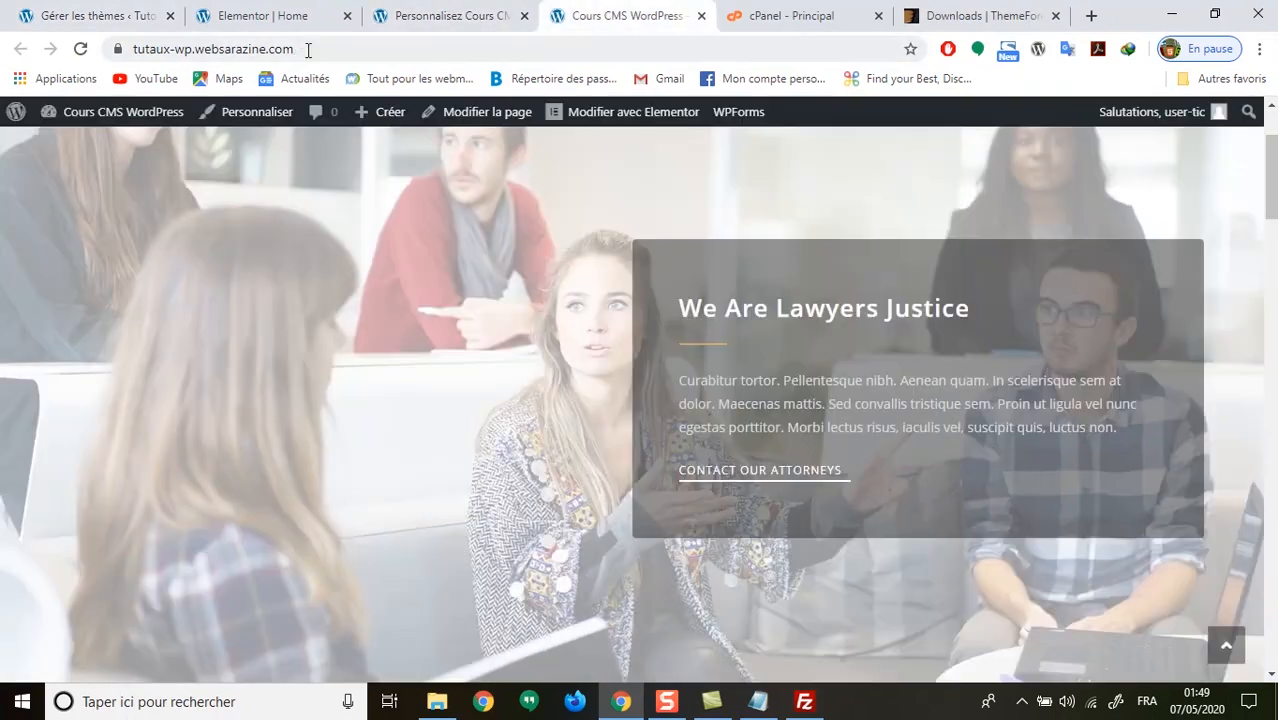
left_click(80, 49)
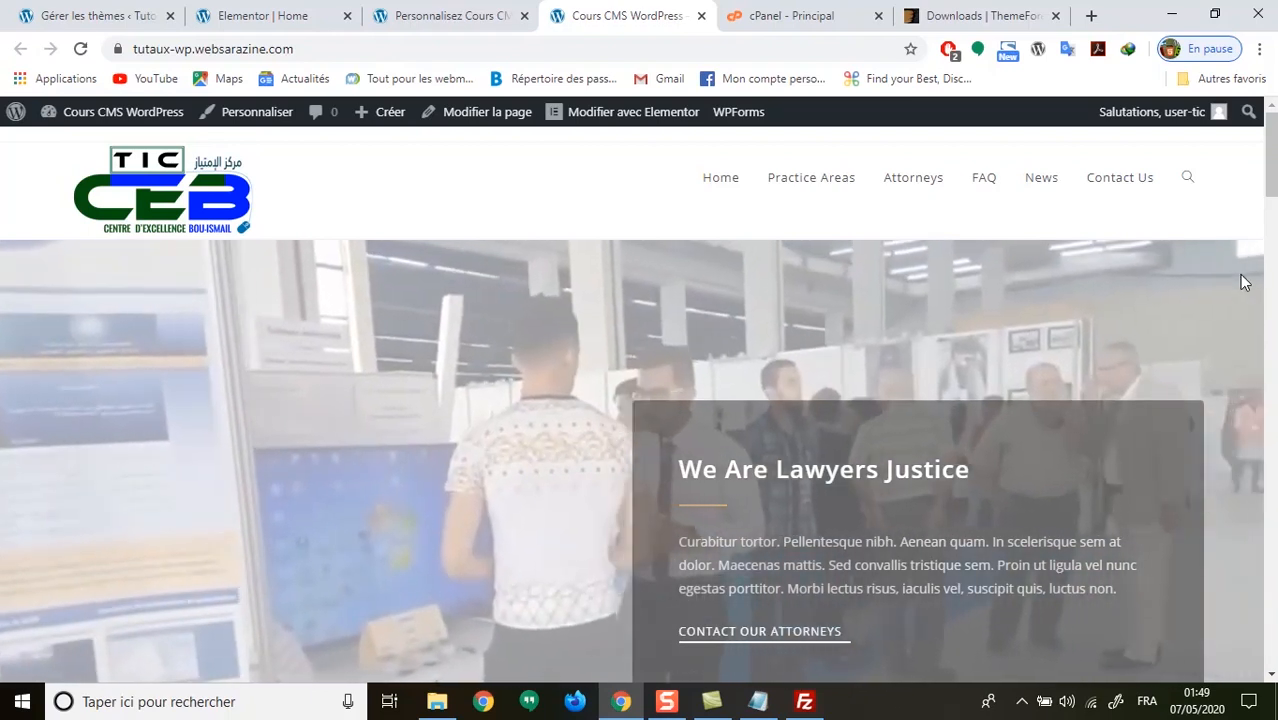
scroll(1240, 280, "down", 3)
scroll(1240, 280, "up", 2)
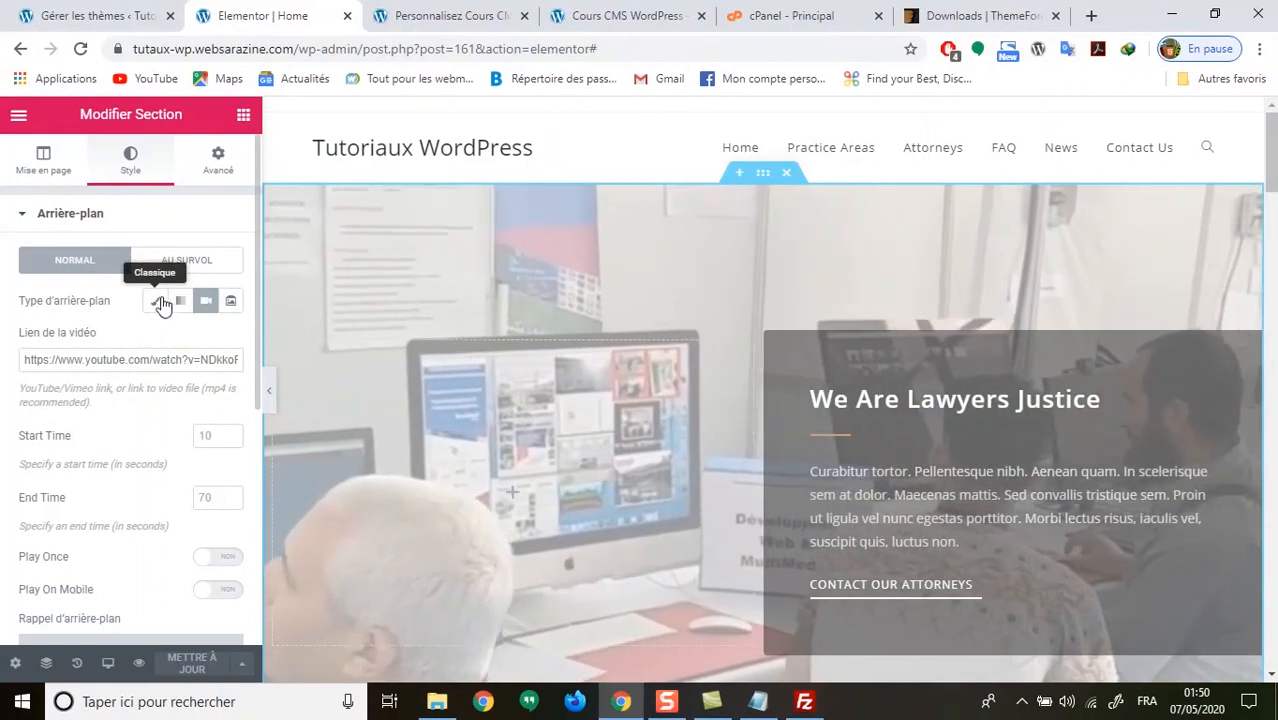
Switch the hero background to Classique and upload centre-tic-2.jpg and classe-3.jpg from the images/groupes folder to the media library.
left_click(153, 310)
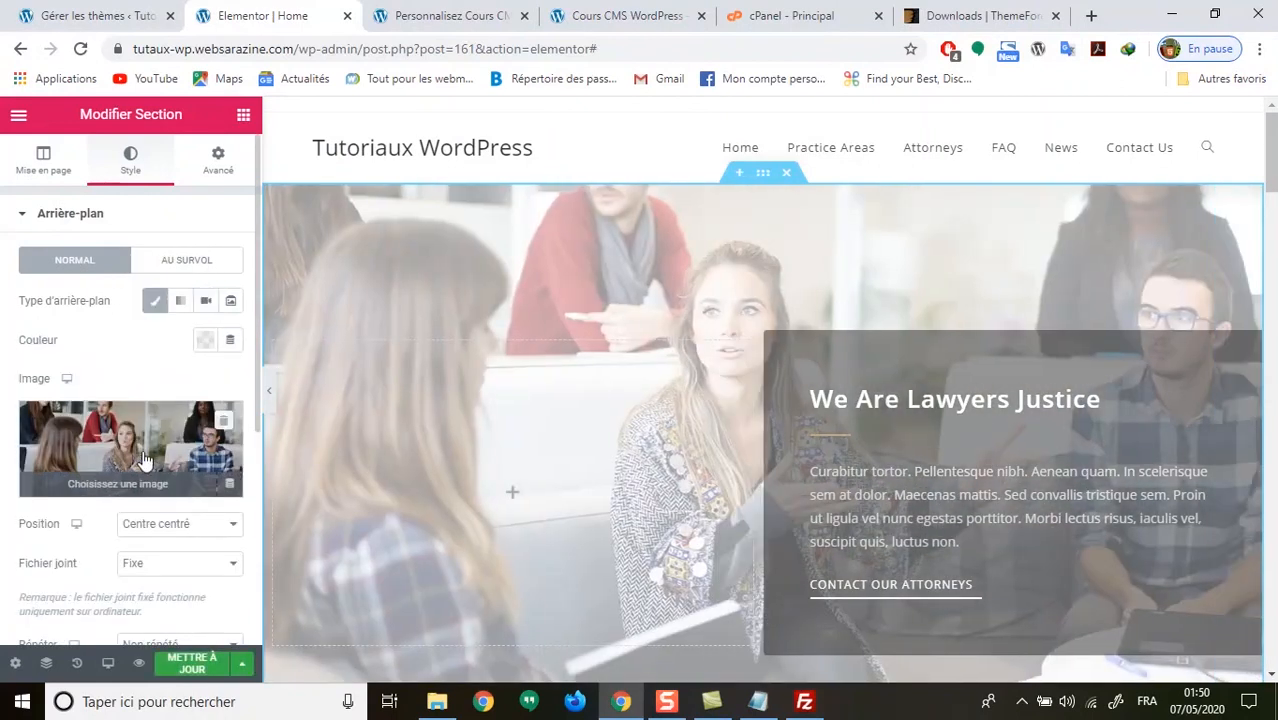
left_click(130, 470)
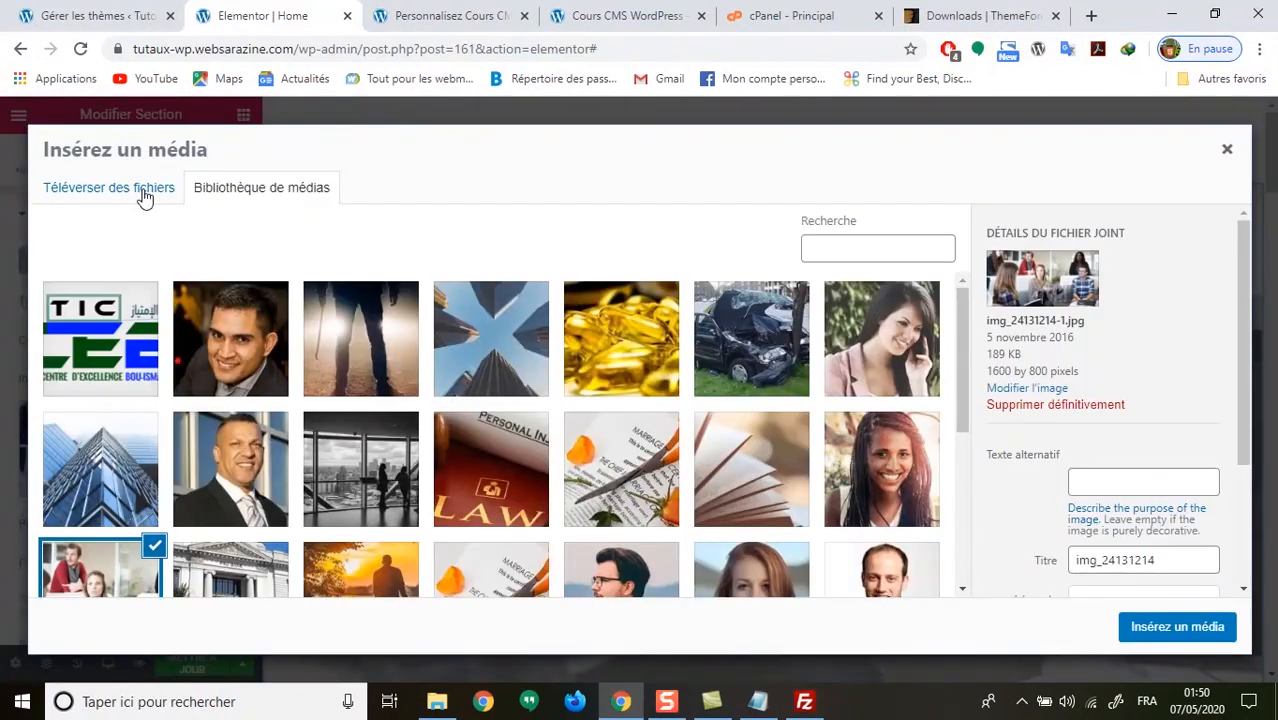
left_click(145, 192)
left_click(590, 416)
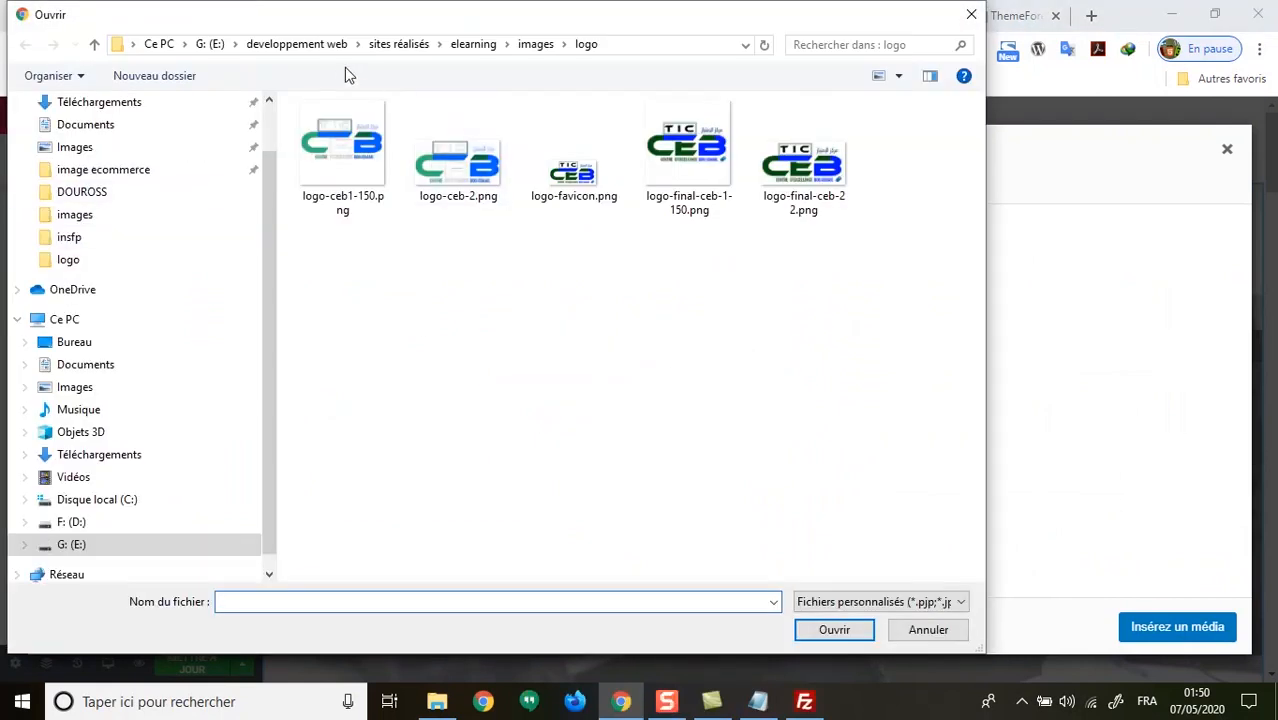
left_click(533, 45)
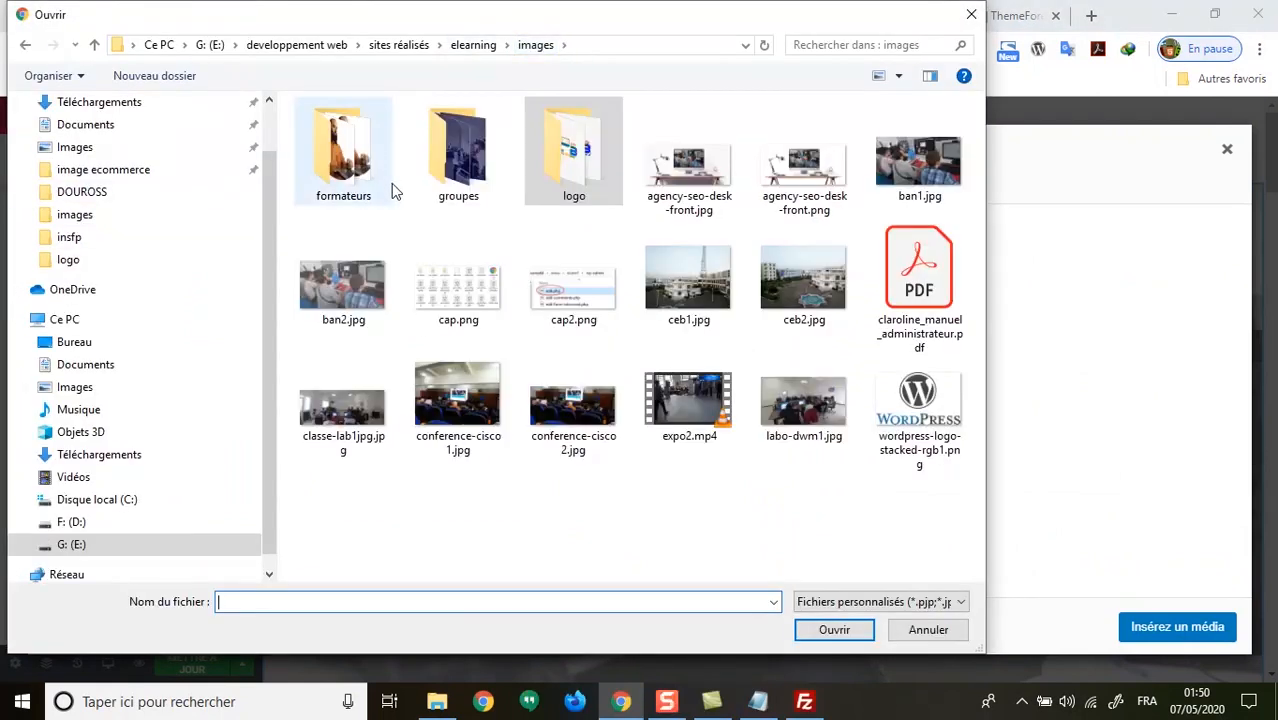
double_click(458, 155)
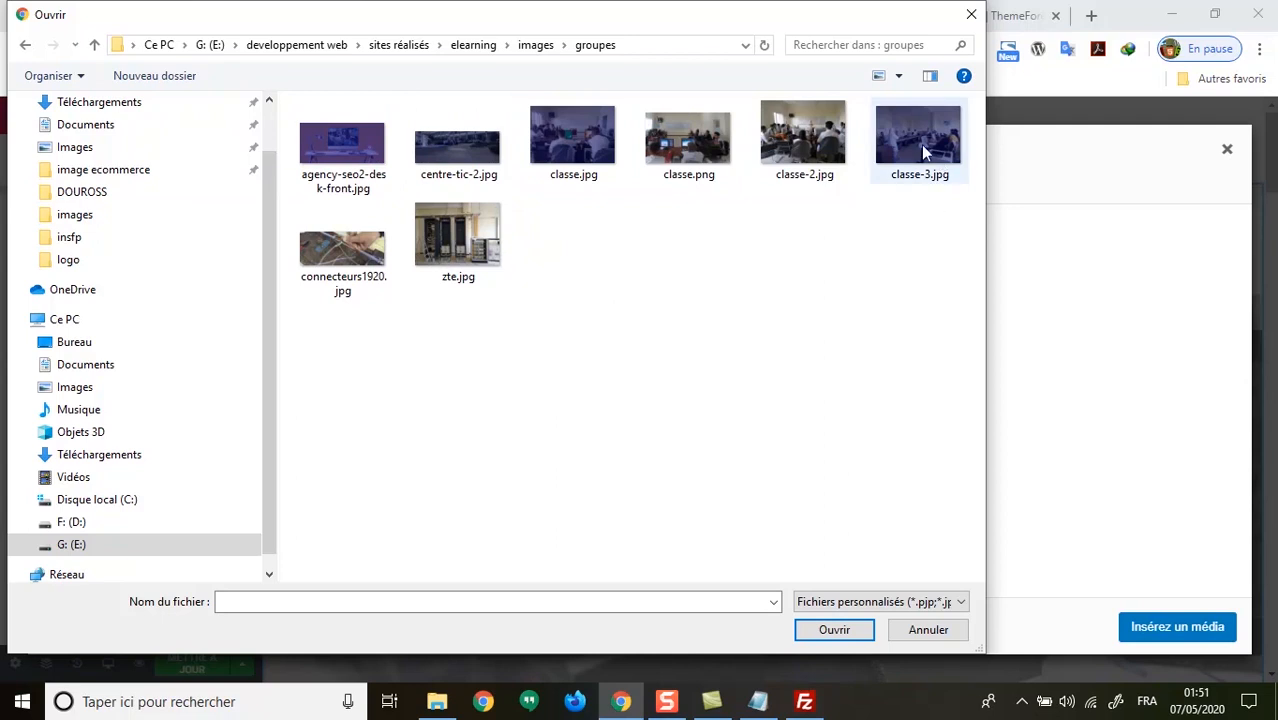
left_click(464, 148)
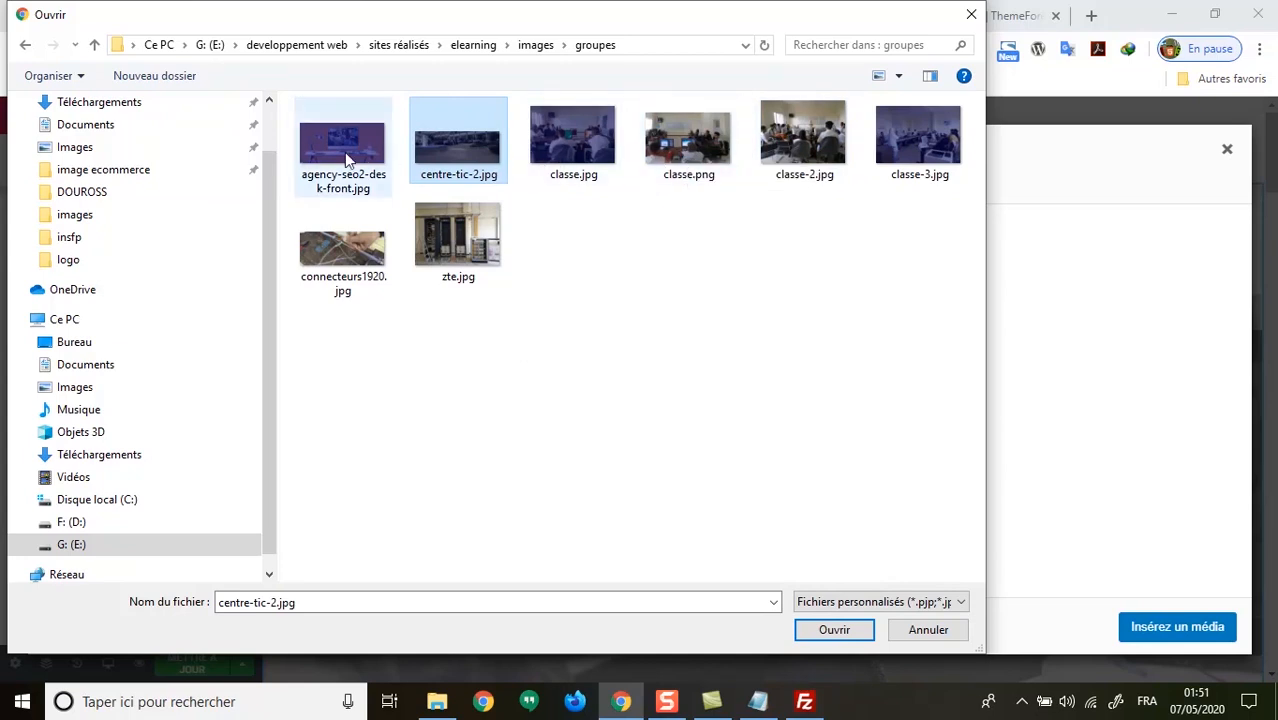
left_click(907, 148, "ctrl")
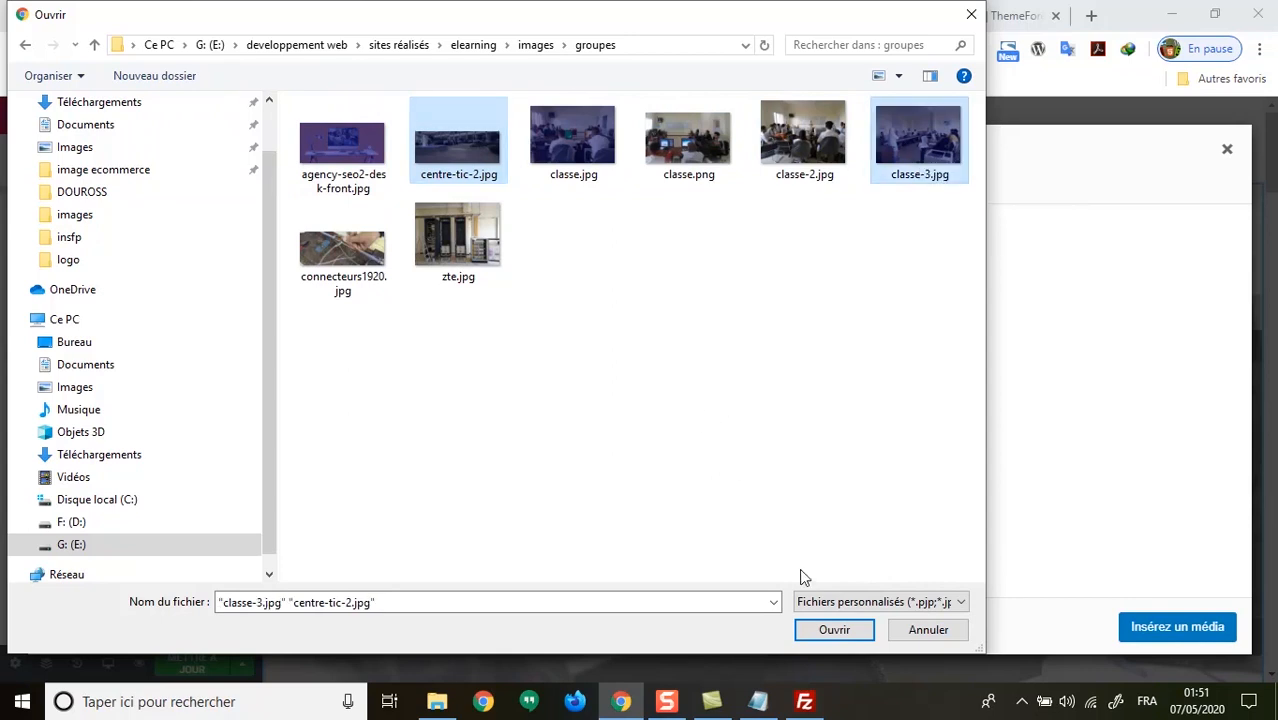
left_click(834, 629)
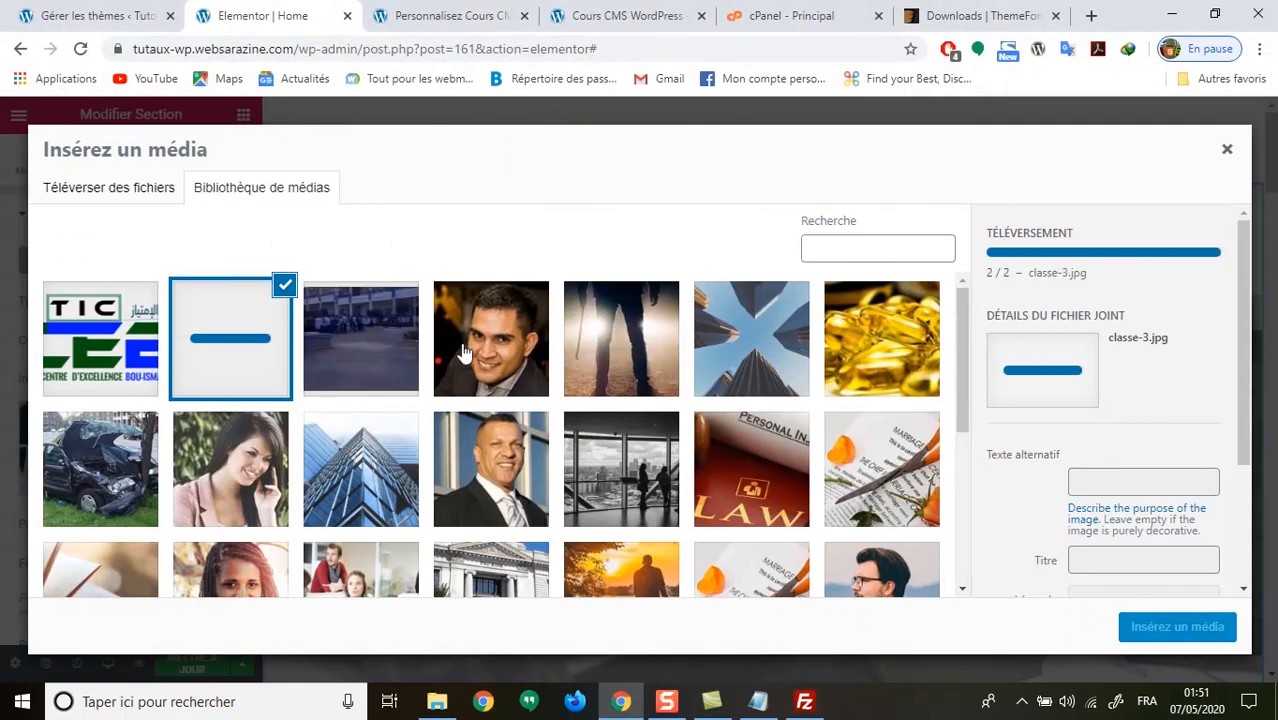
Insert centre-tic-2.jpg as the hero section's background image and update the page.
left_click(349, 336)
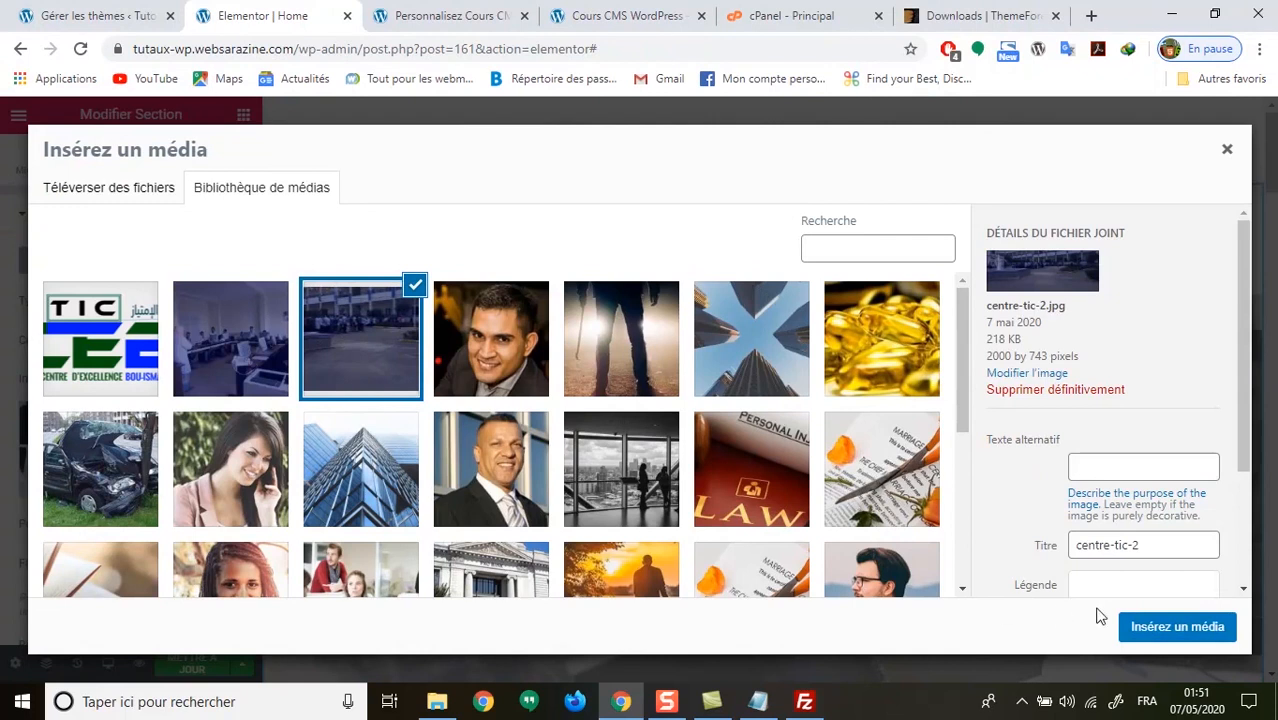
left_click(1143, 628)
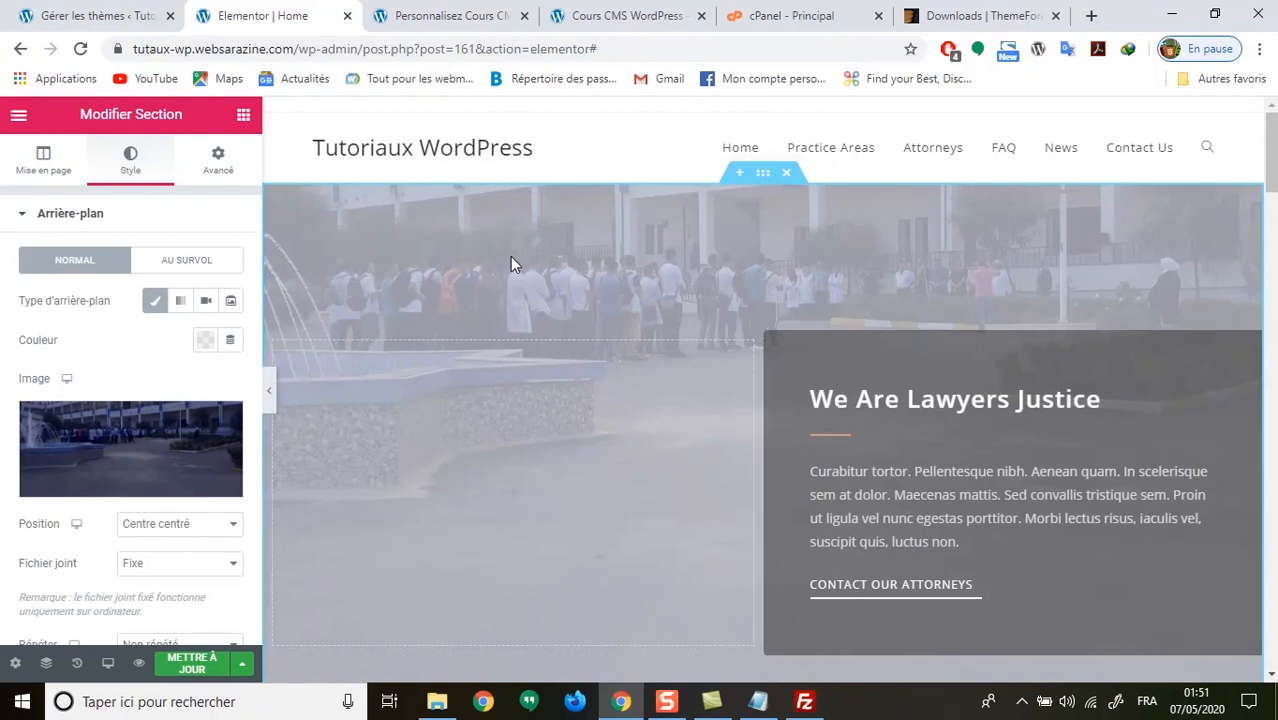
left_click(196, 664)
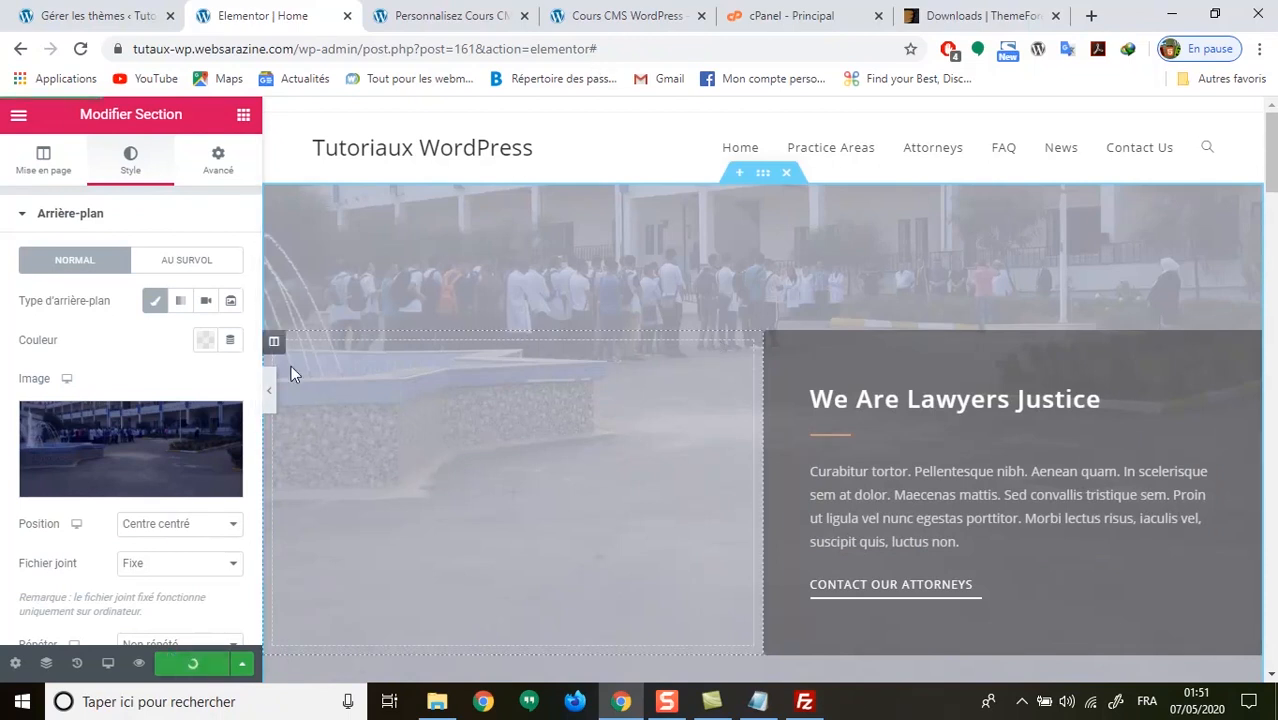
Reload the live home page to check the hero section's background image.
left_click(495, 16)
left_click(562, 16)
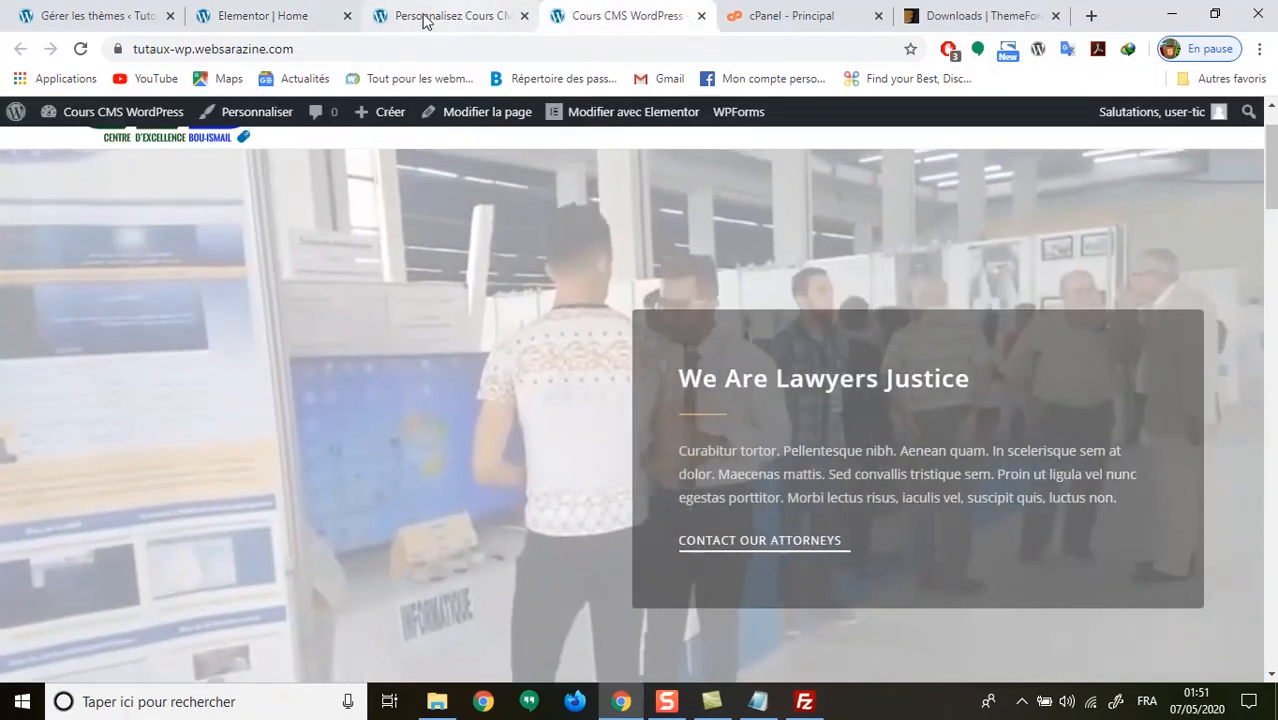
left_click(80, 49)
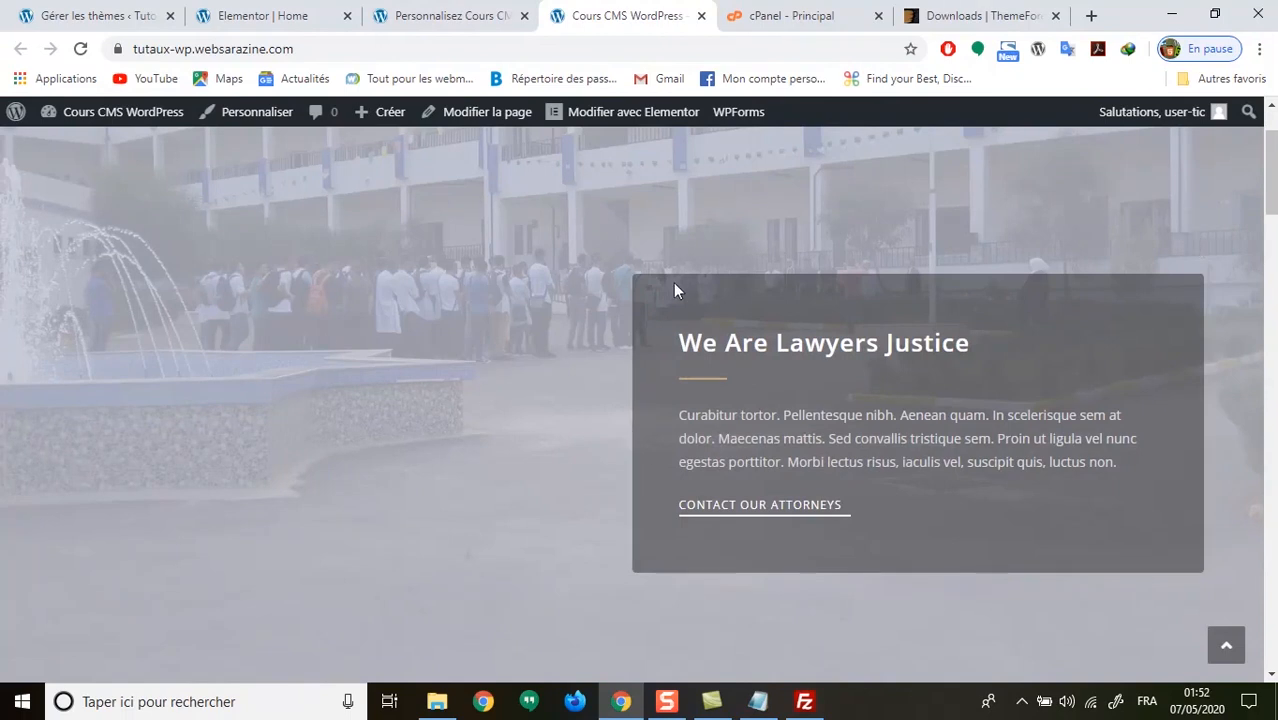
Review the hero's background image settings in Elementor, and examine how the background behaves while scrolling the live home page.
left_click(400, 18)
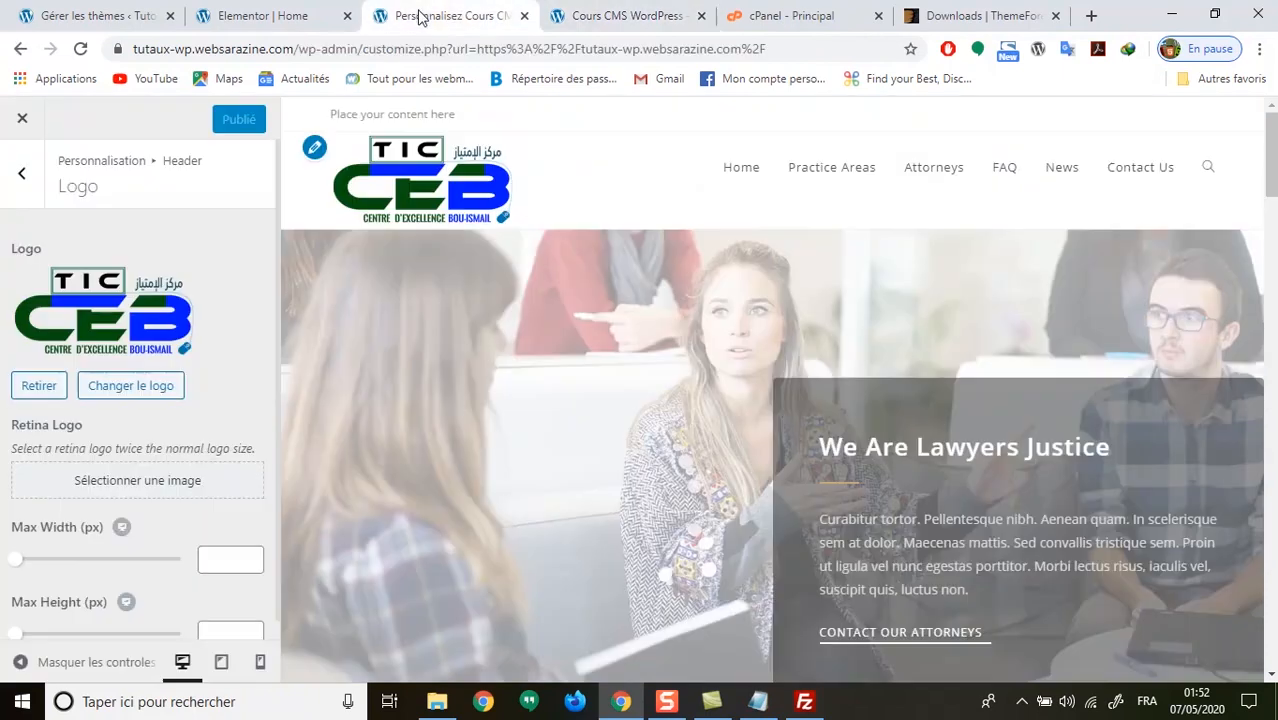
left_click(265, 20)
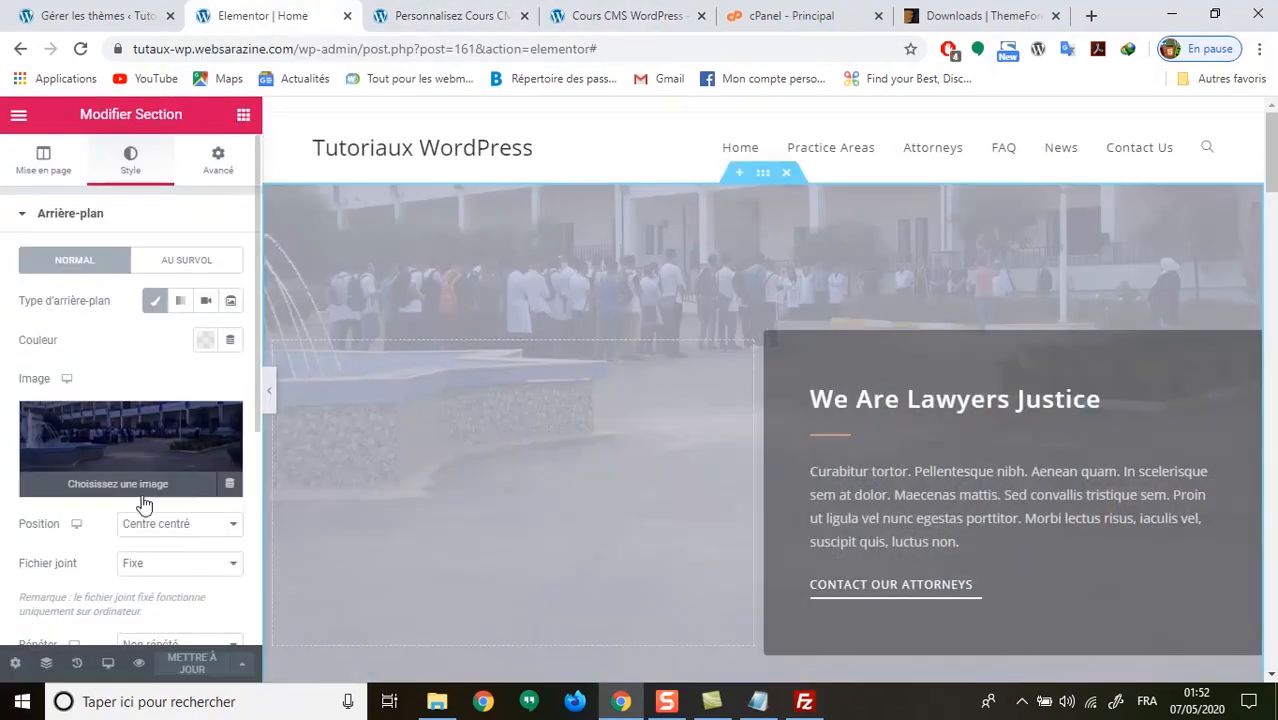
scroll(160, 400, "down", 5)
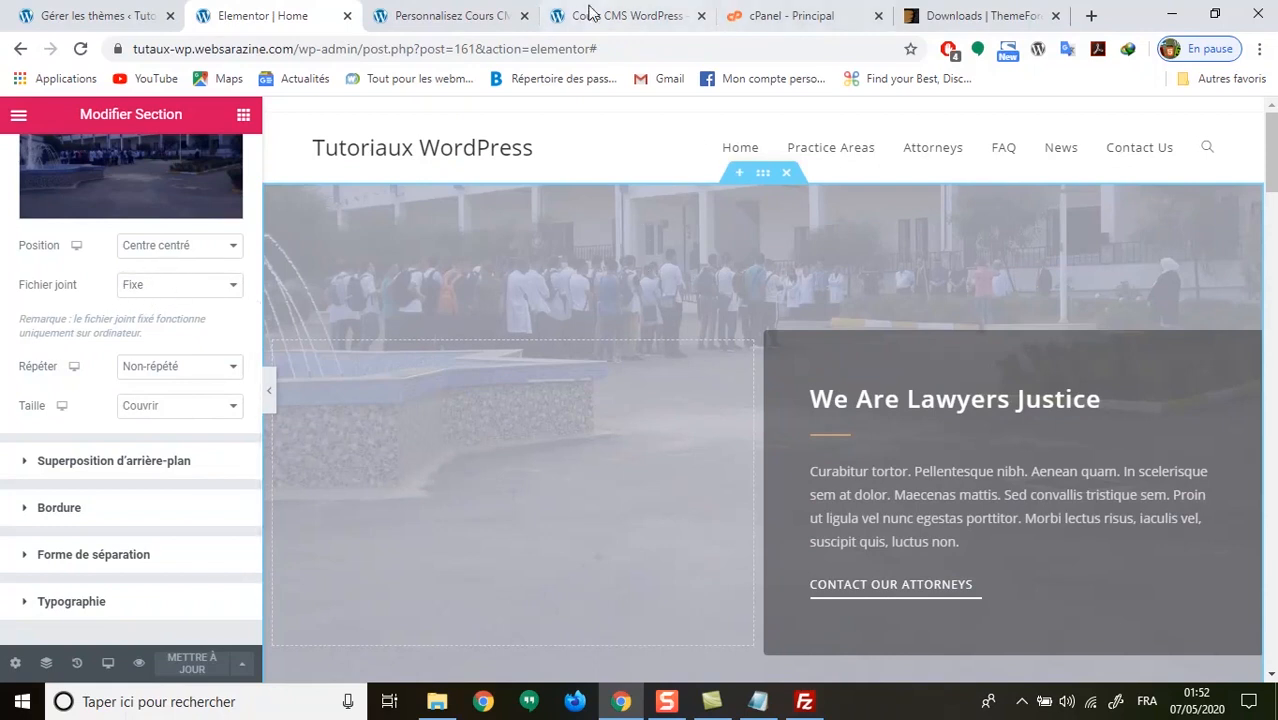
left_click(450, 16)
left_click(587, 20)
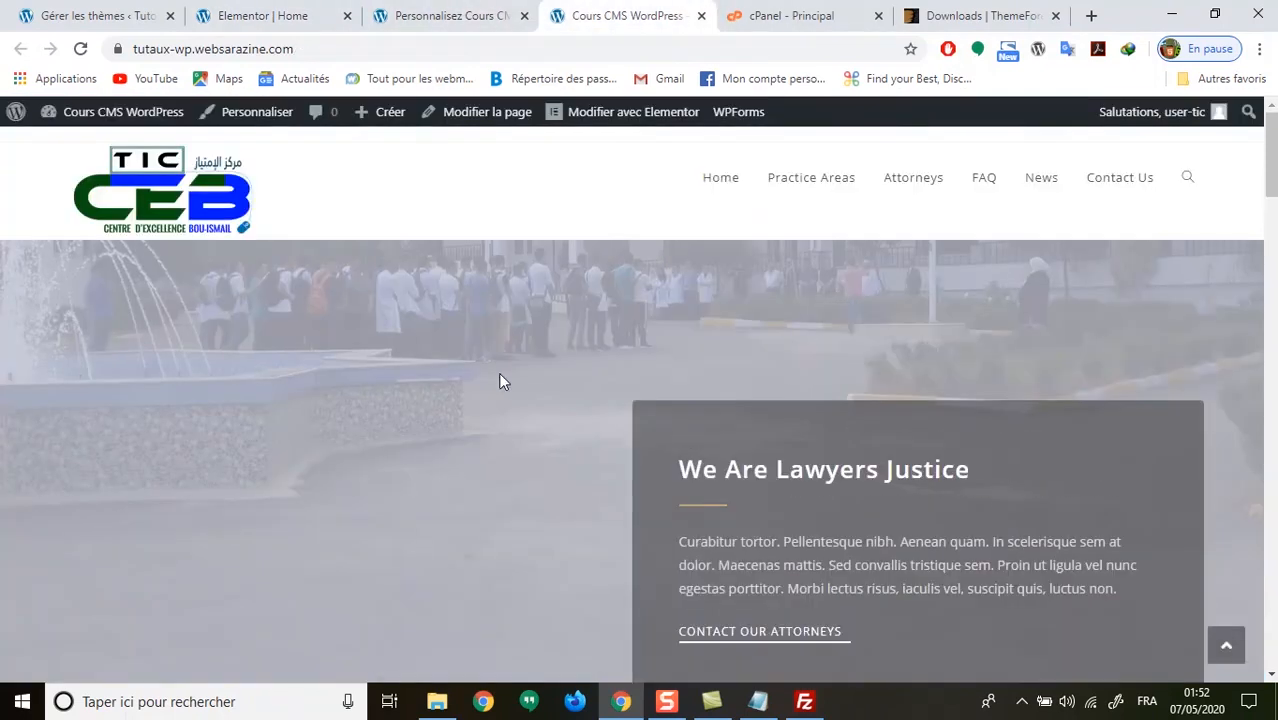
scroll(497, 372, "down", 5)
scroll(501, 376, "down", 3)
scroll(501, 376, "up", 8)
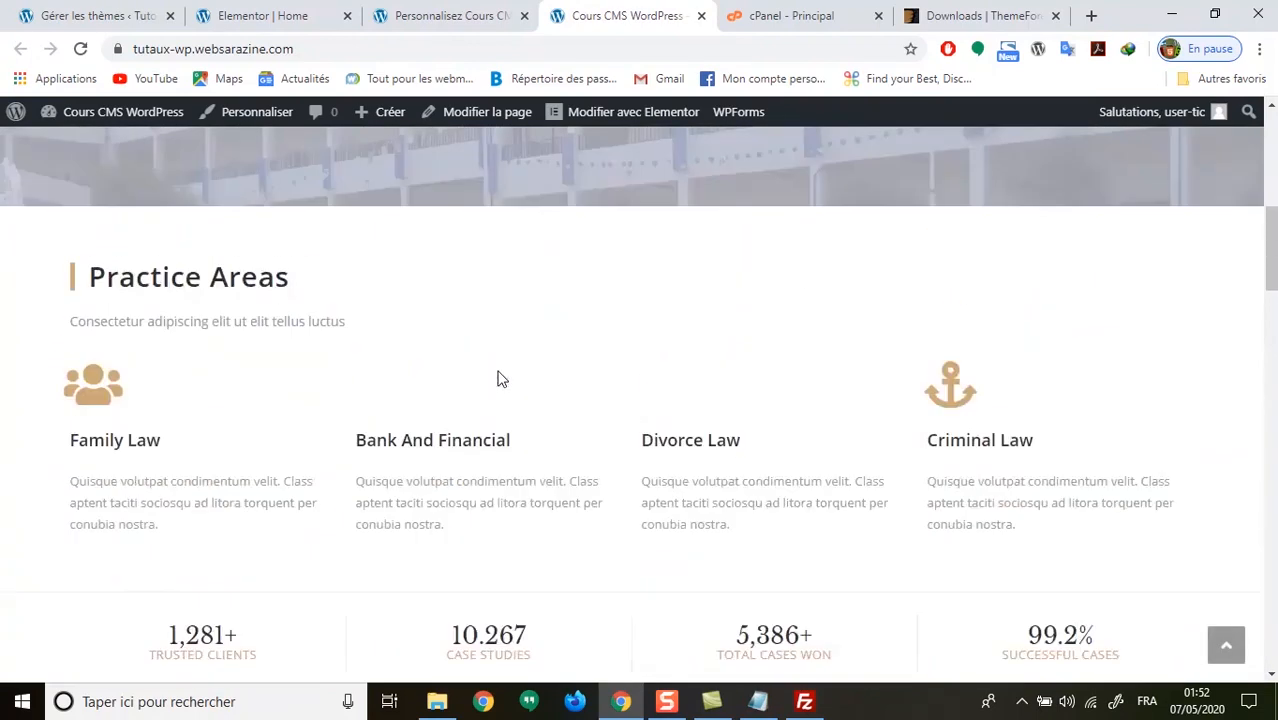
scroll(497, 374, "down", 8)
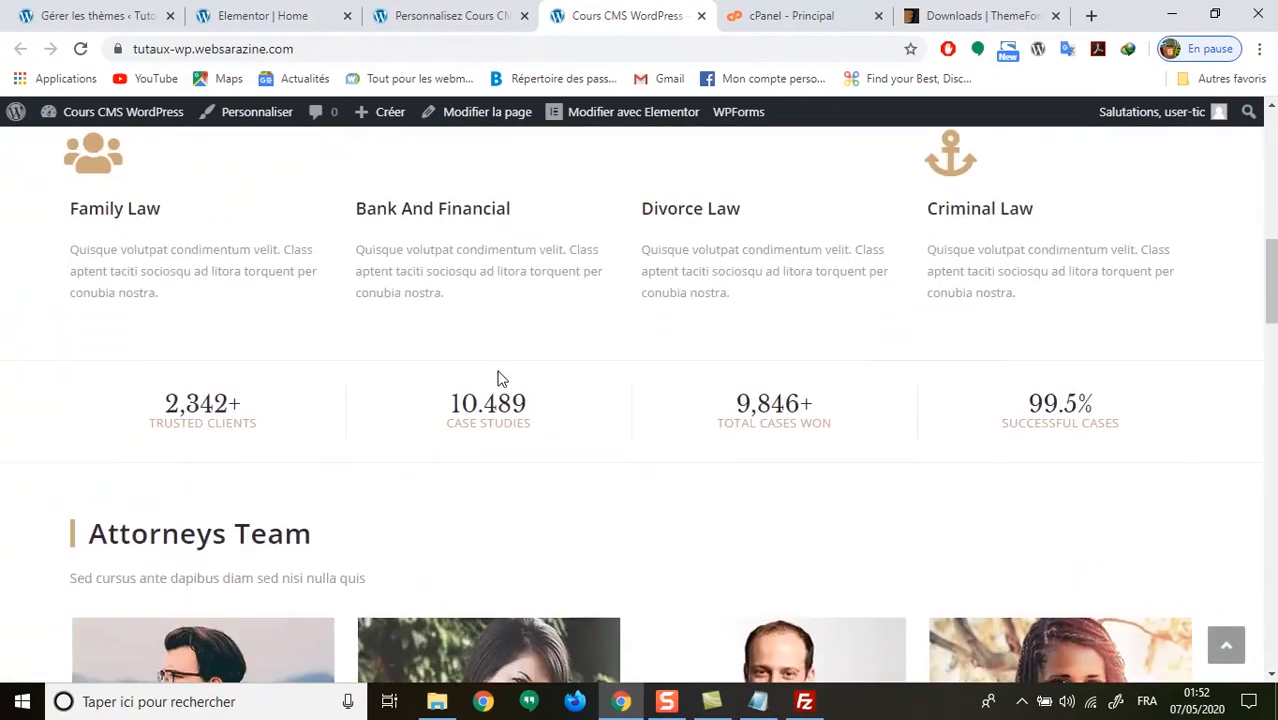
scroll(497, 370, "up", 9)
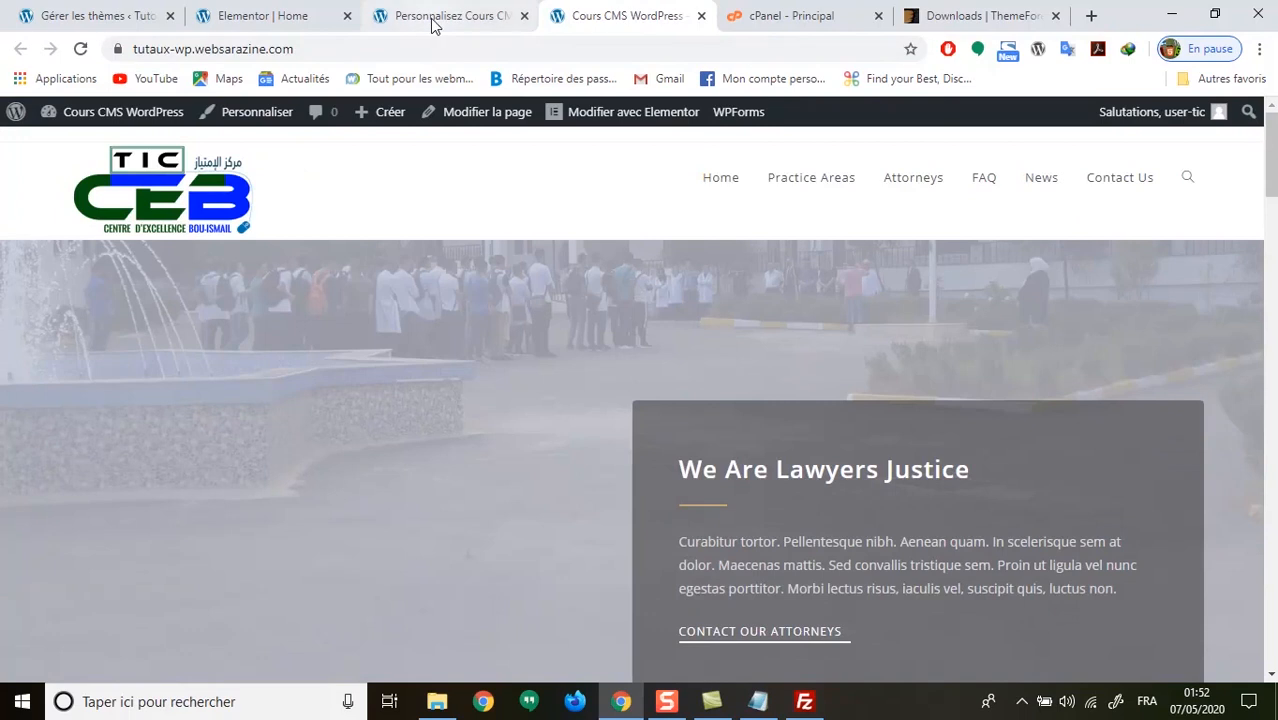
scroll(527, 307, "down", 6)
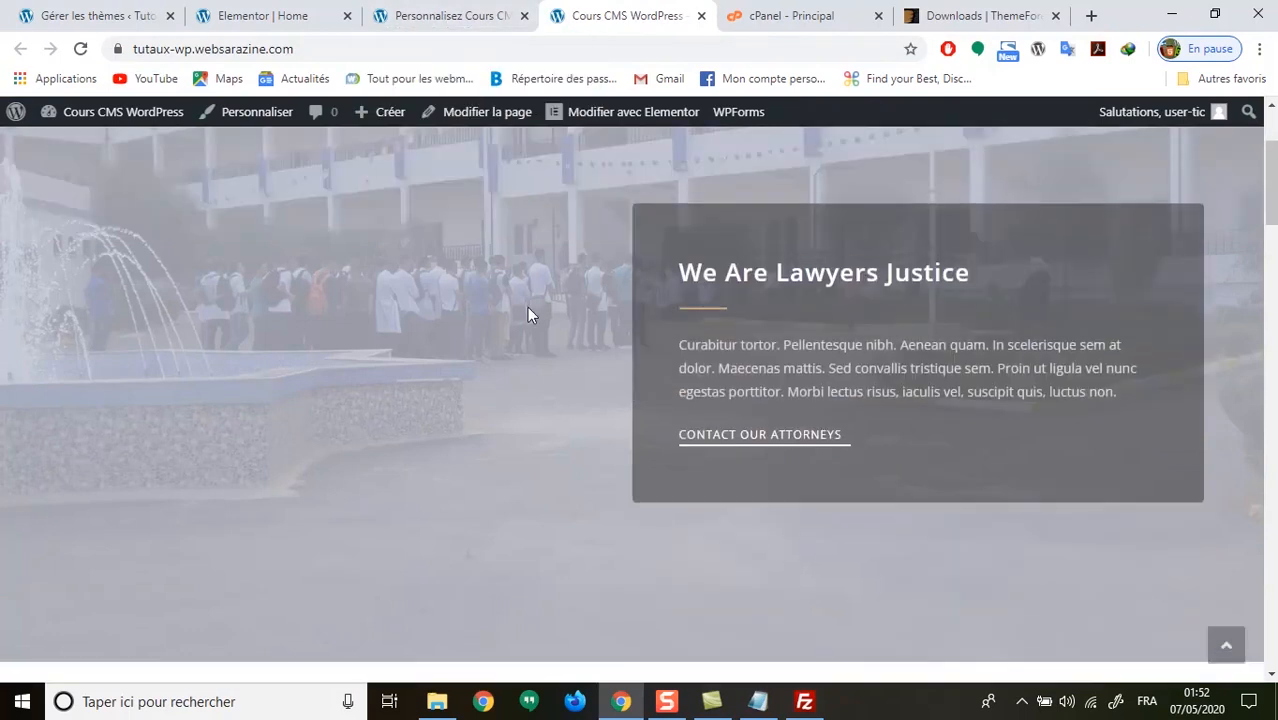
scroll(530, 314, "up", 6)
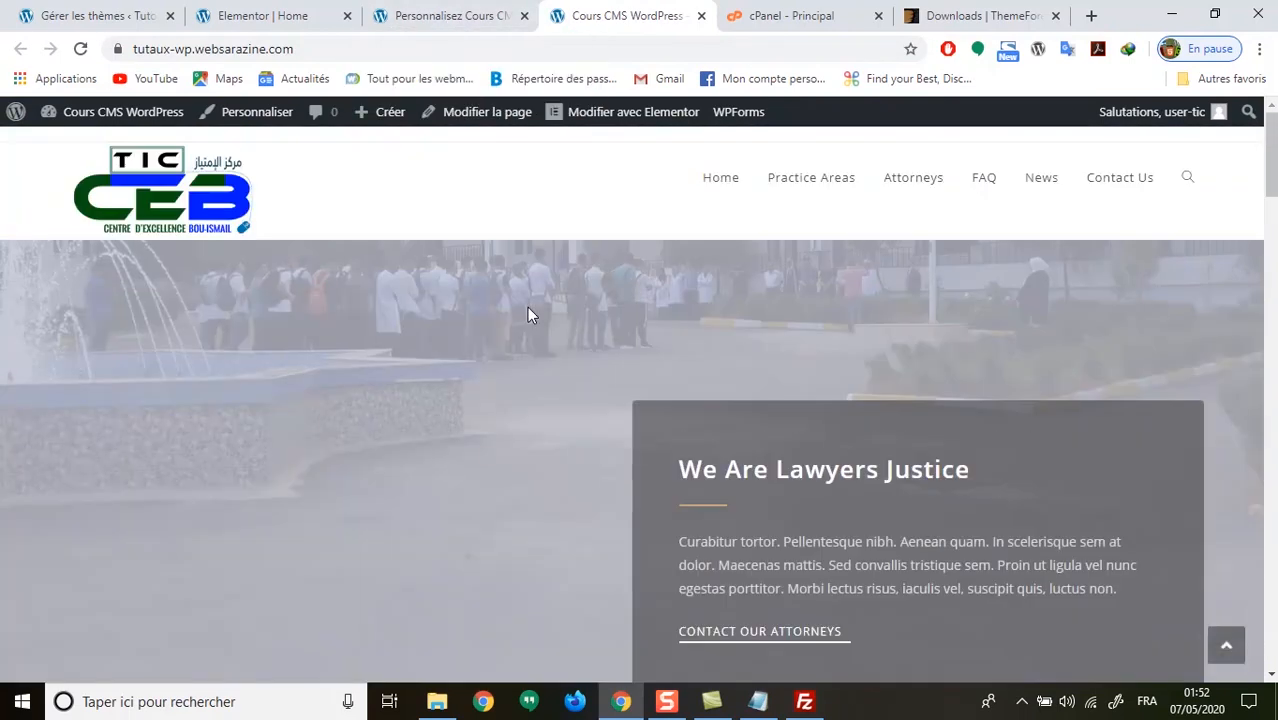
scroll(530, 314, "down", 4)
scroll(528, 314, "down", 2)
scroll(528, 314, "up", 5)
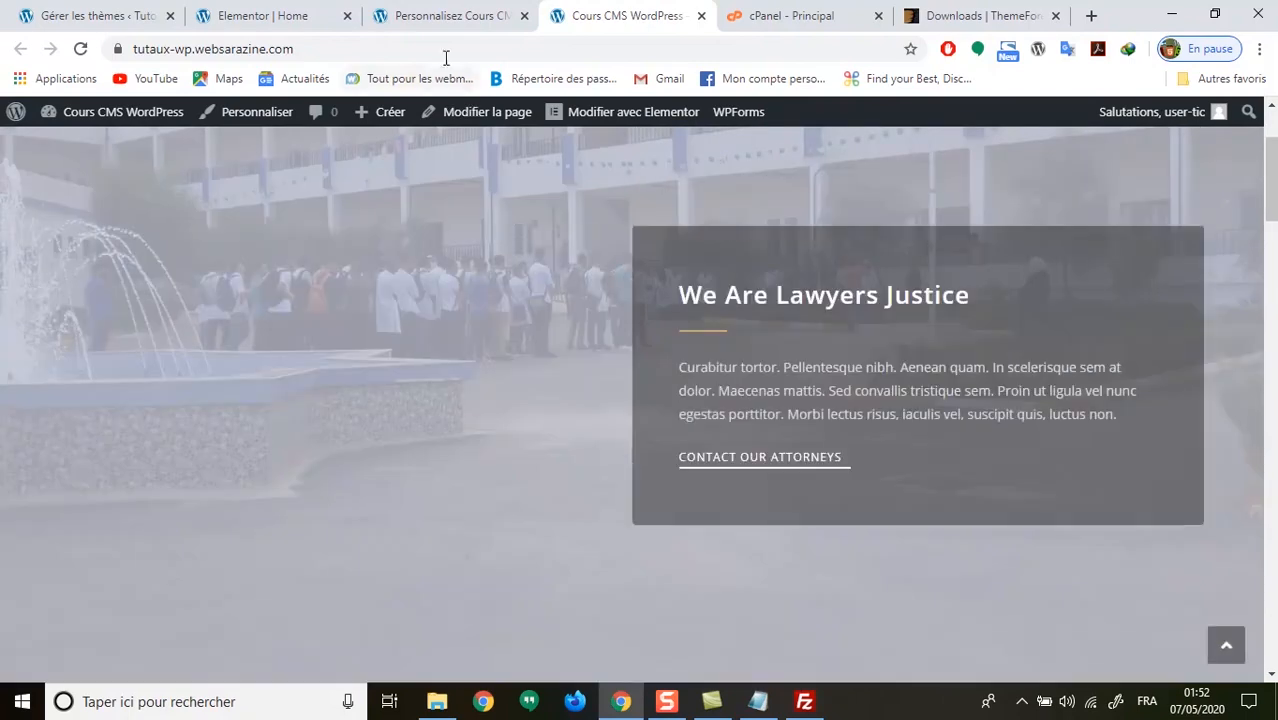
Set the hero background image's attachment (Fichier joint) to Par défaut in Elementor and update the page.
left_click(437, 20)
left_click(311, 21)
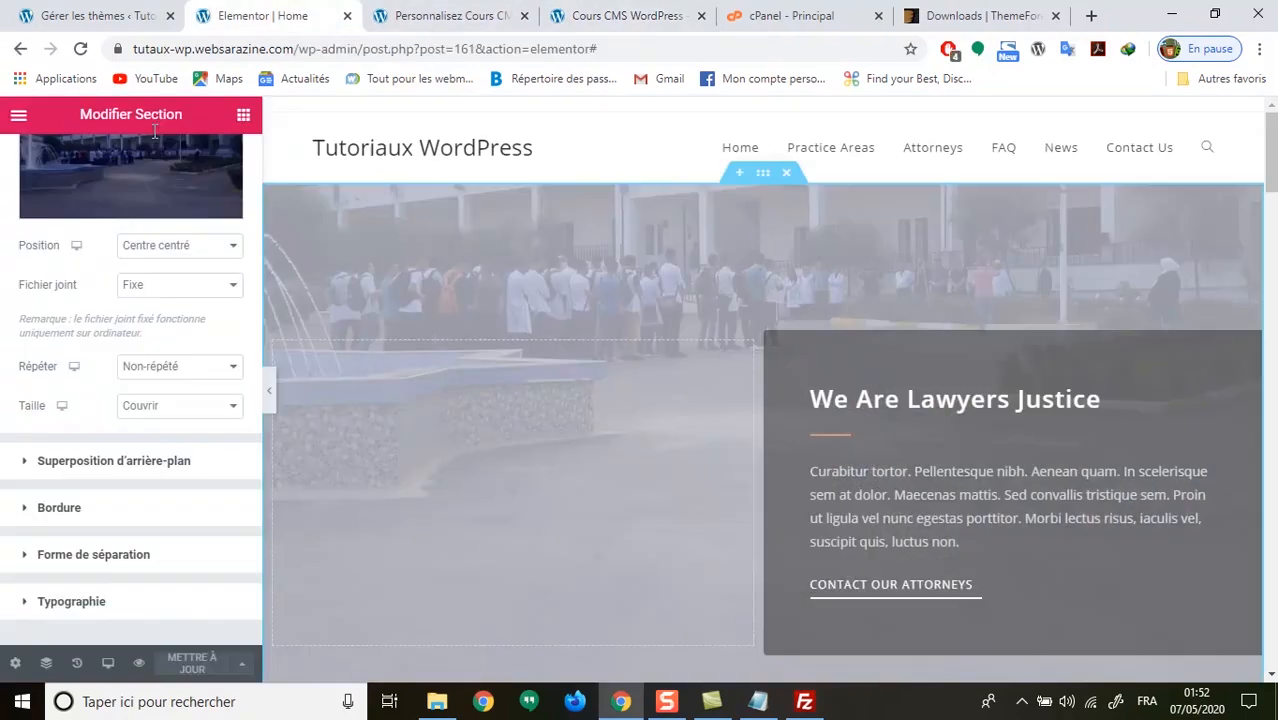
left_click(167, 289)
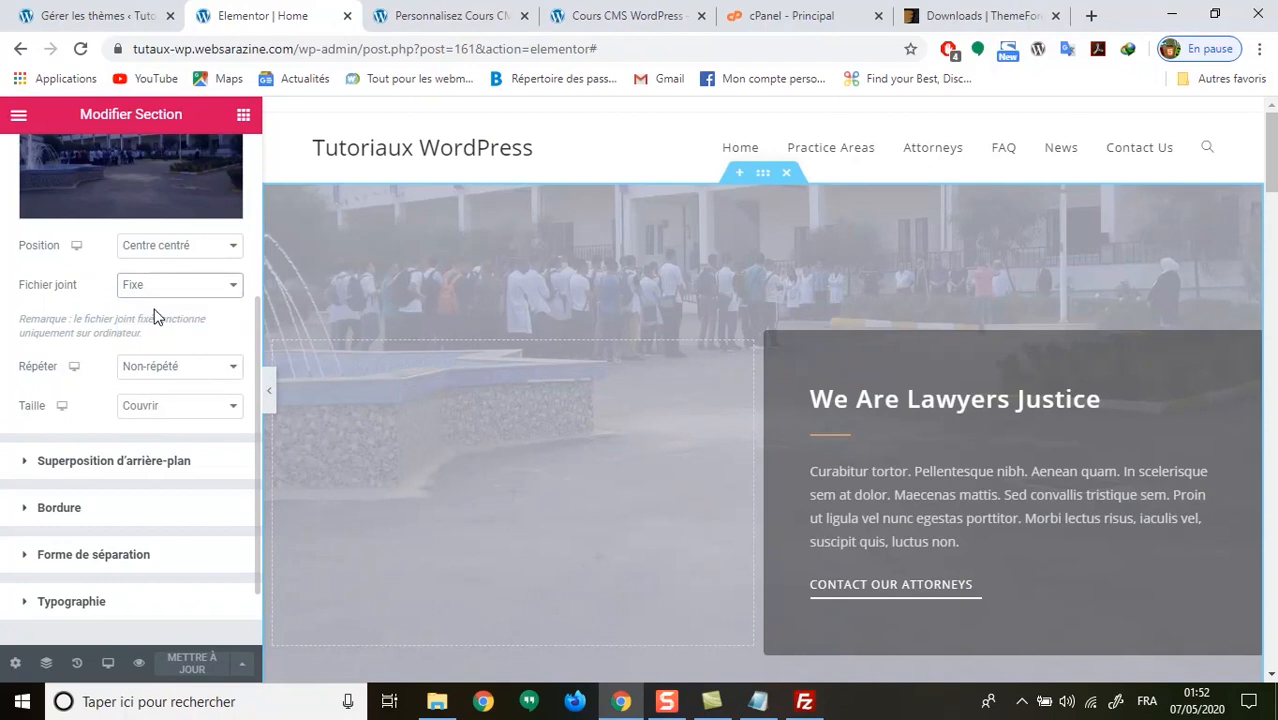
left_click(150, 305)
left_click(200, 660)
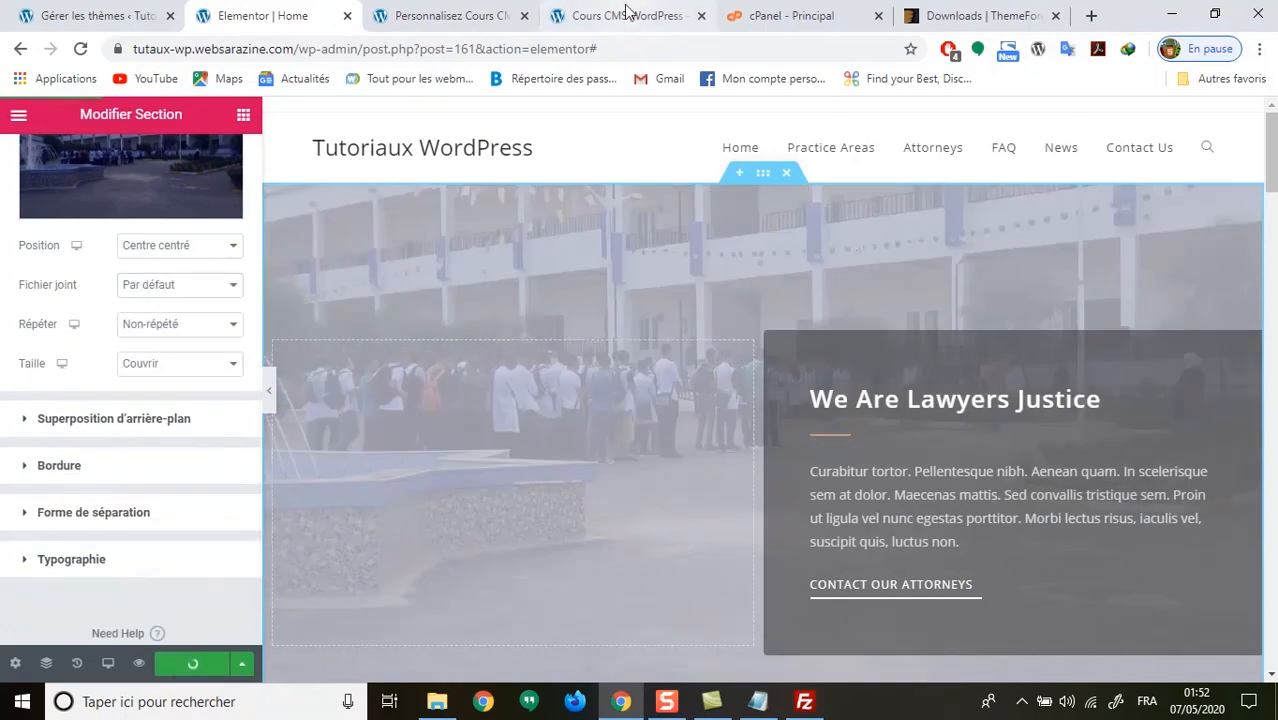
Reload the live home page and examine the hero background's scrolling behaviour with the default attachment.
left_click(627, 15)
scroll(490, 243, "down", 6)
scroll(490, 243, "up", 8)
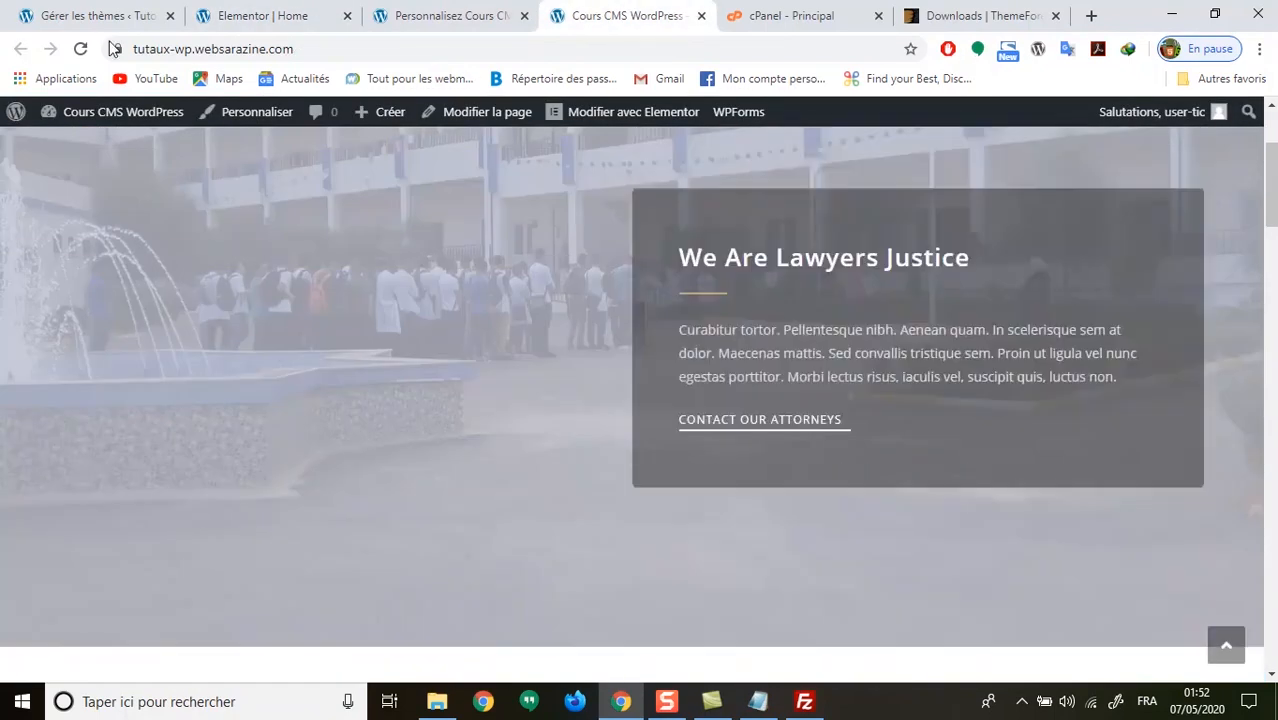
left_click(80, 49)
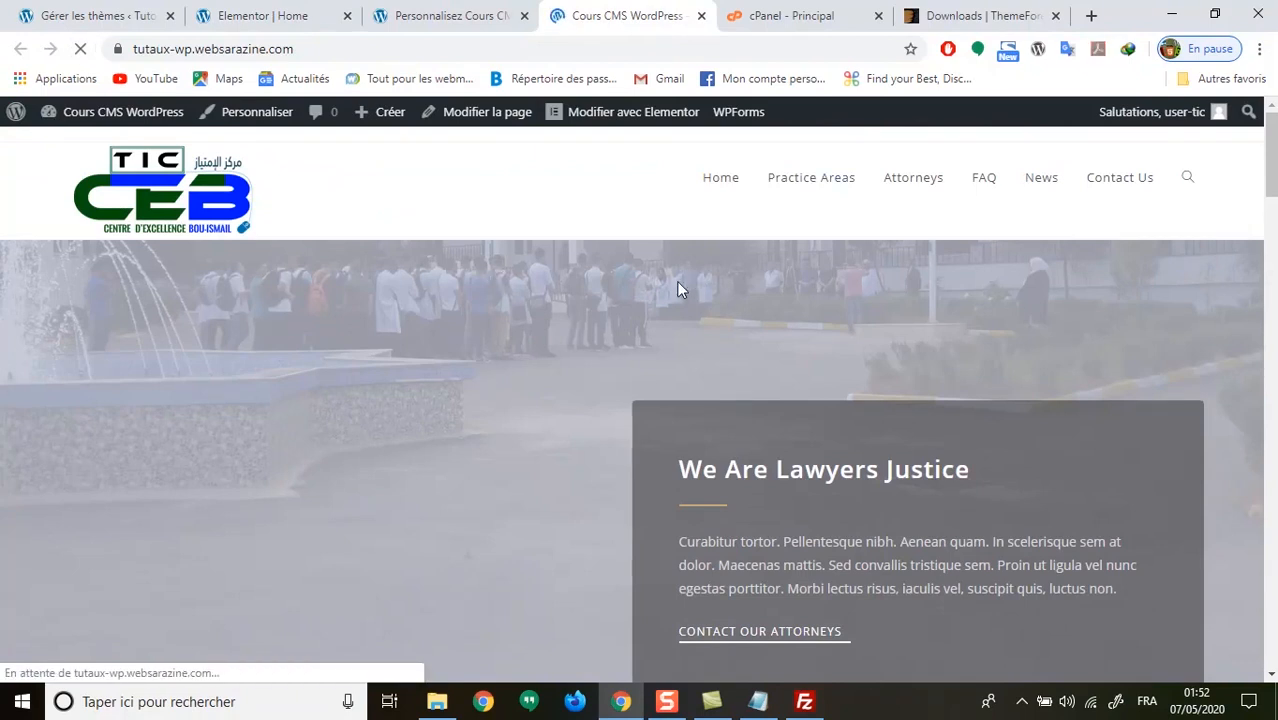
scroll(1209, 285, "down", 2)
scroll(1210, 288, "down", 8)
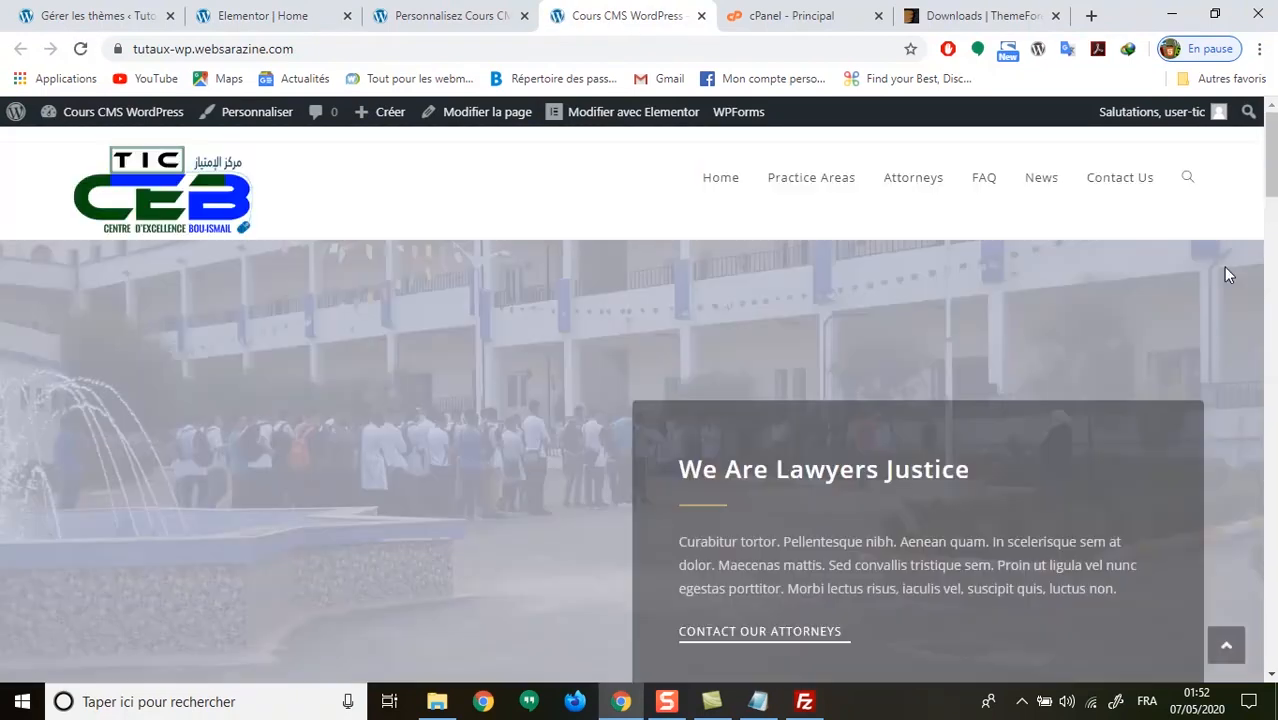
Examine the hero background's scrolling behaviour and the remaining home page sections on the live site, down to the map and footer.
scroll(1226, 275, "up", 5)
scroll(1224, 278, "up", 5)
scroll(1221, 280, "down", 6)
scroll(1221, 281, "up", 3)
scroll(1221, 283, "down", 1)
scroll(1220, 283, "down", 15)
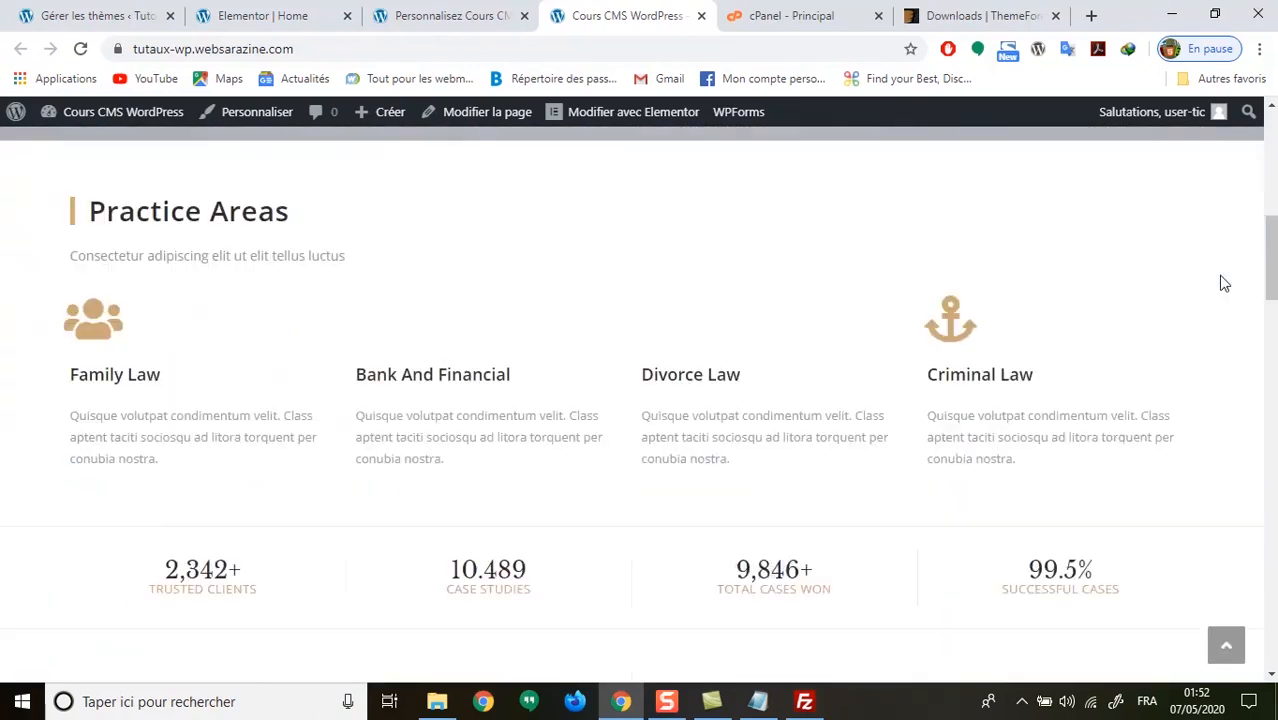
scroll(1238, 350, "down", 15)
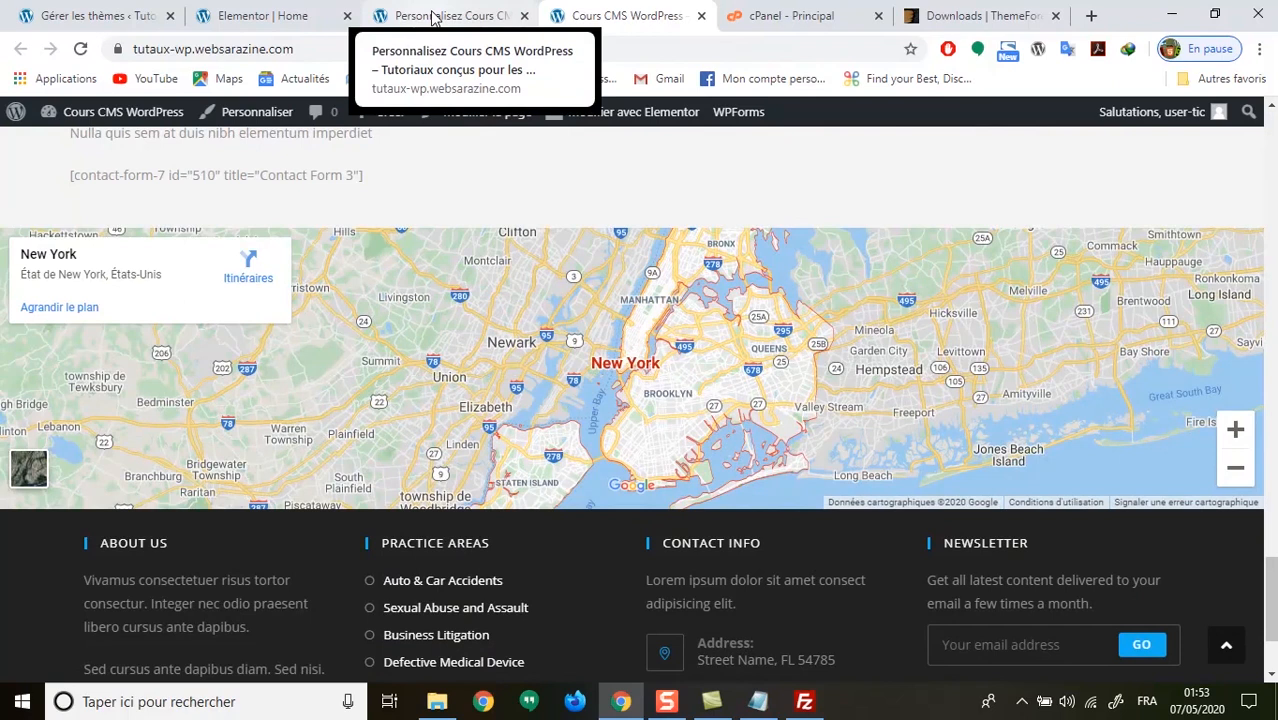
Switch to the Elementor editor and set the hero background image's attachment (Fichier joint) to Fixe.
left_click(433, 18)
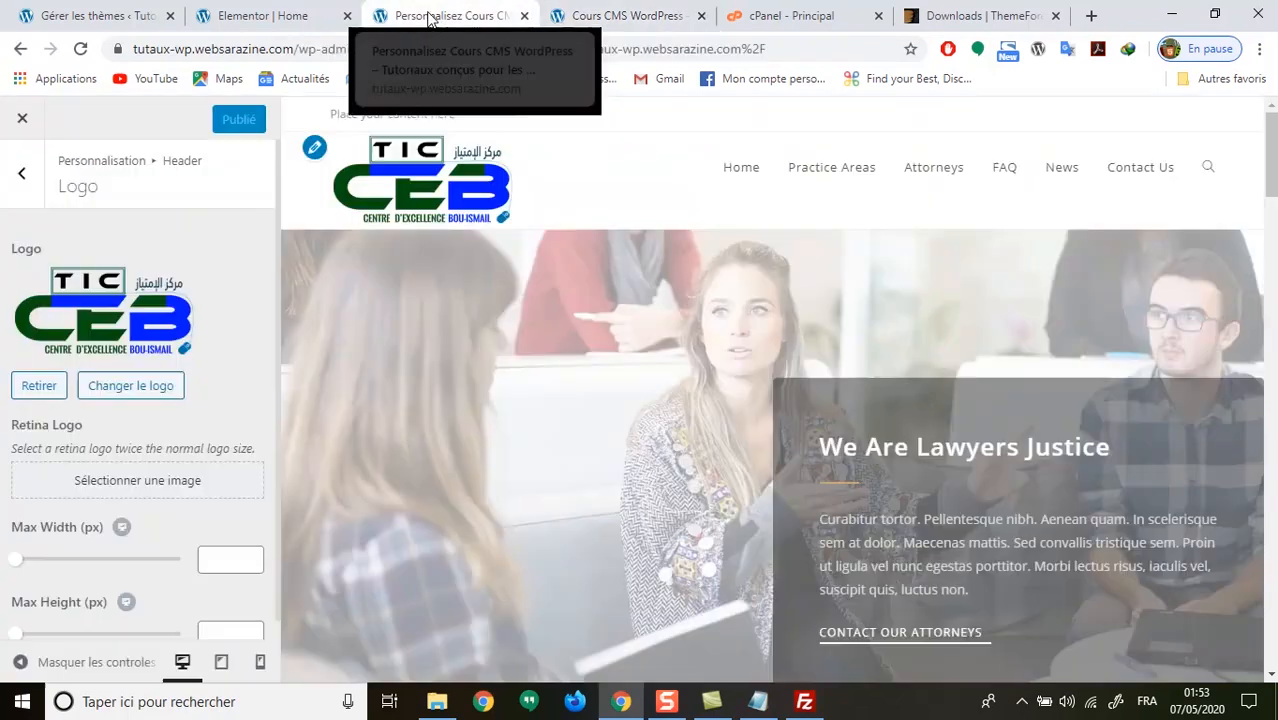
left_click(258, 17)
left_click(161, 290)
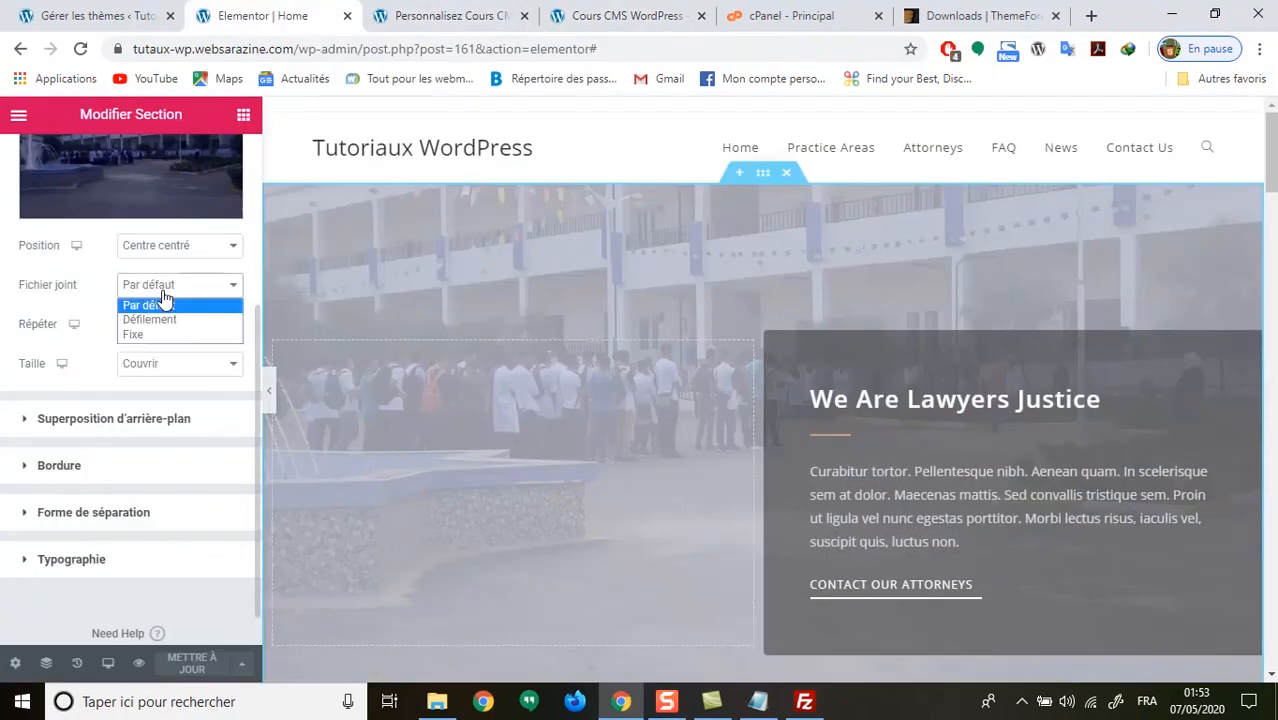
left_click(155, 336)
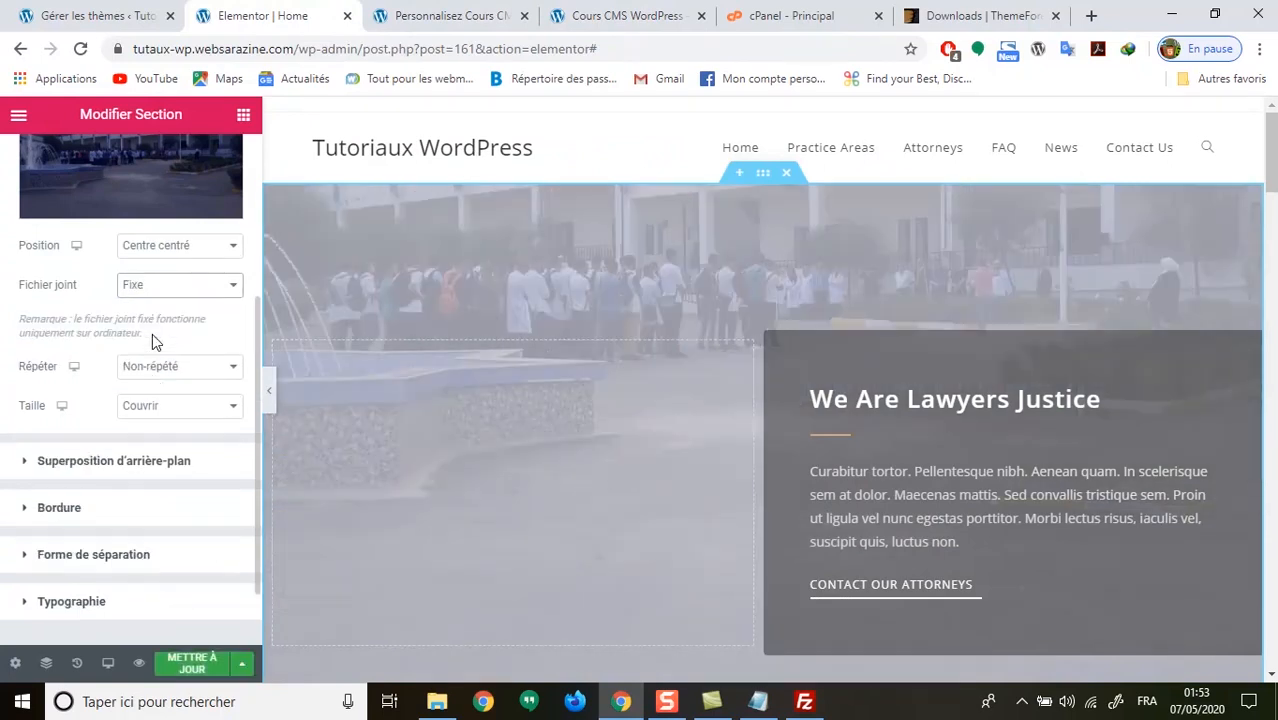
Open the hero section's background overlay settings and compare the image with the Classique overlay switched off and back on.
scroll(167, 469, "down", 1)
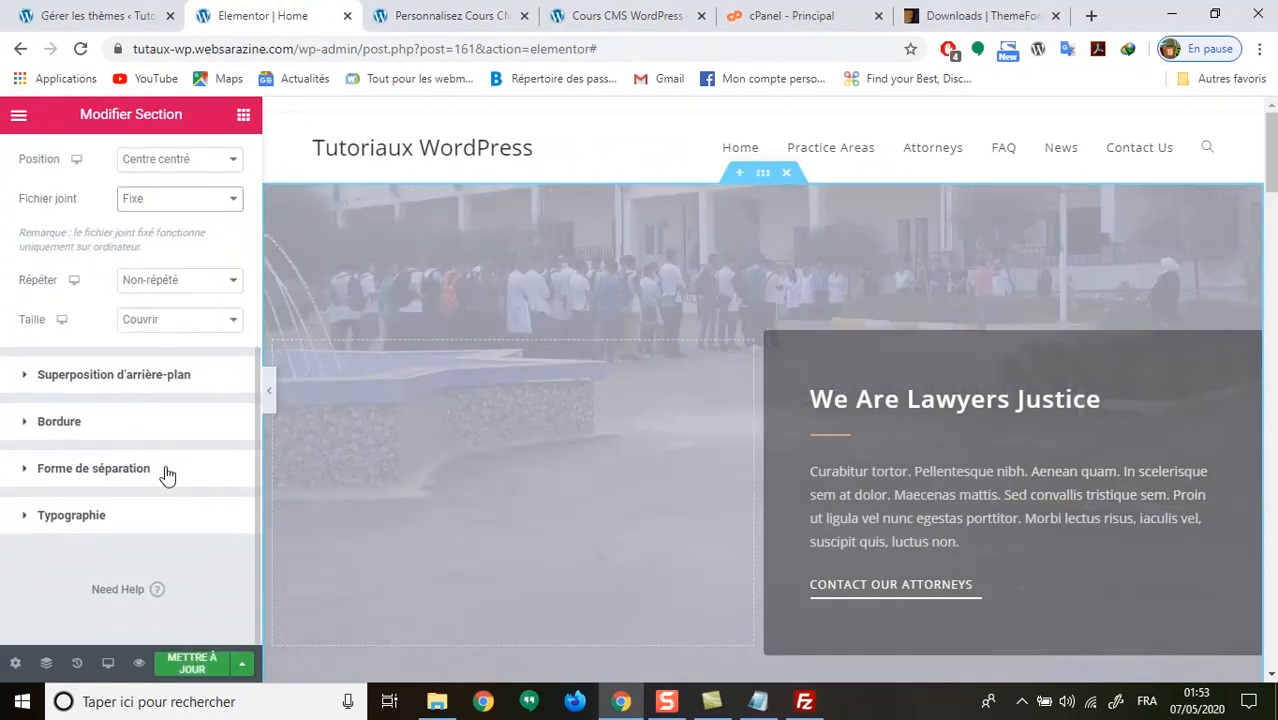
left_click(161, 375)
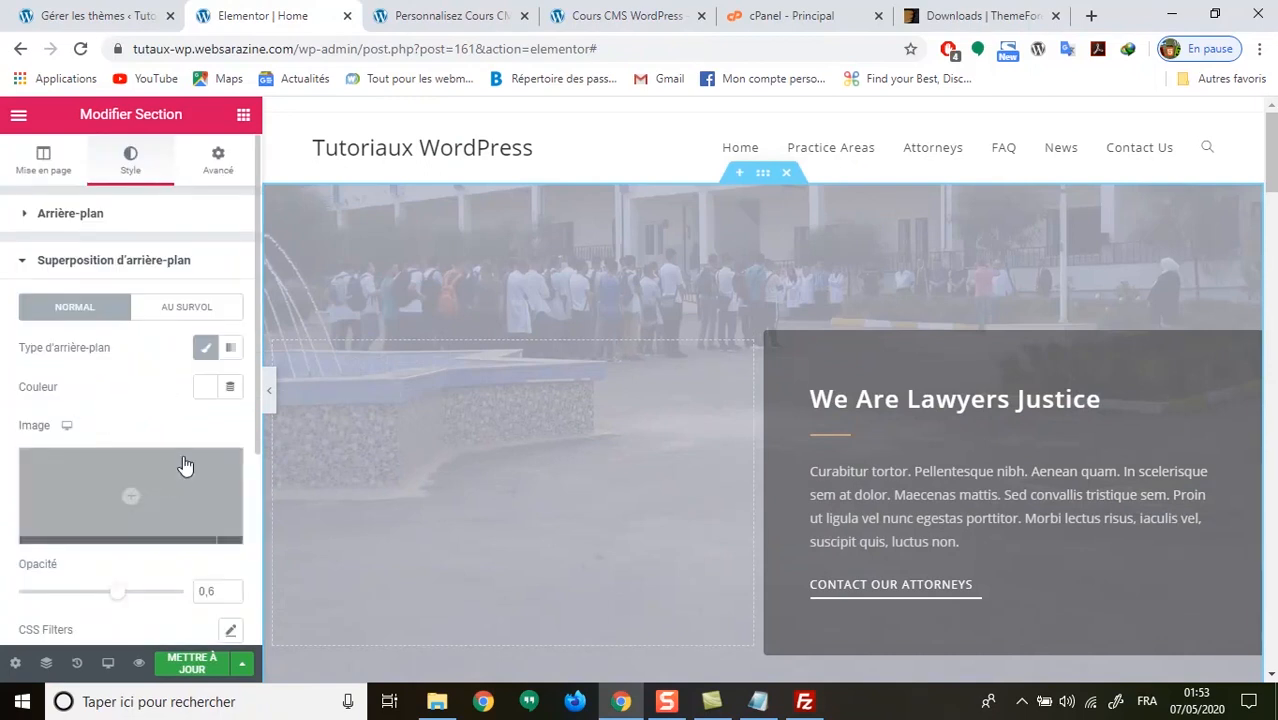
left_click(201, 350)
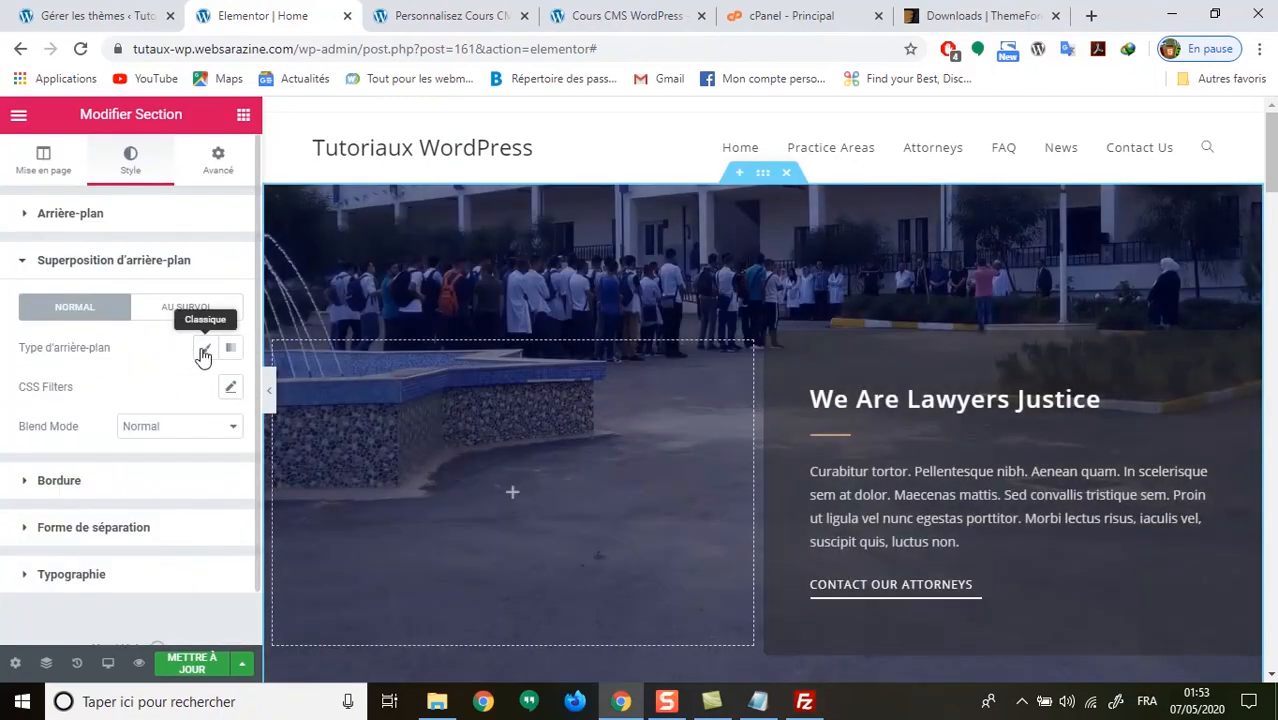
left_click(202, 350)
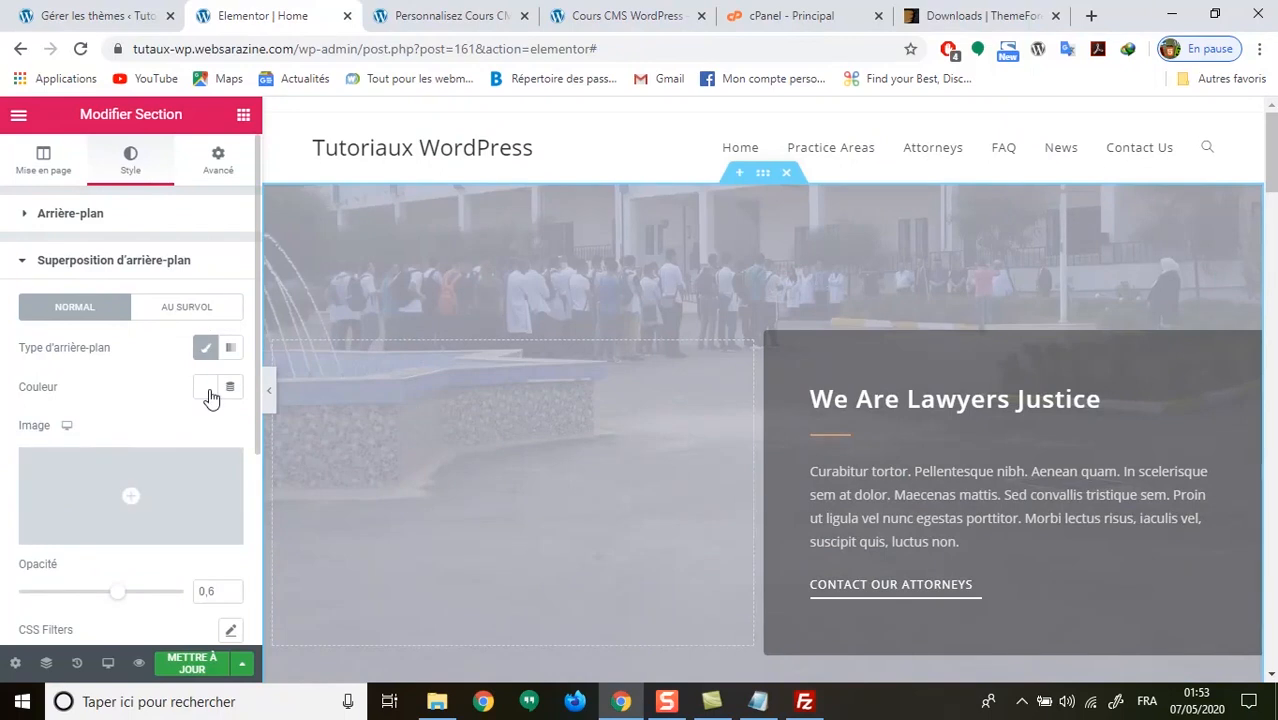
Try red #FF2020, blue #204BFF and light blue #8B9BE2 as the hero's background overlay colour.
left_click(206, 390)
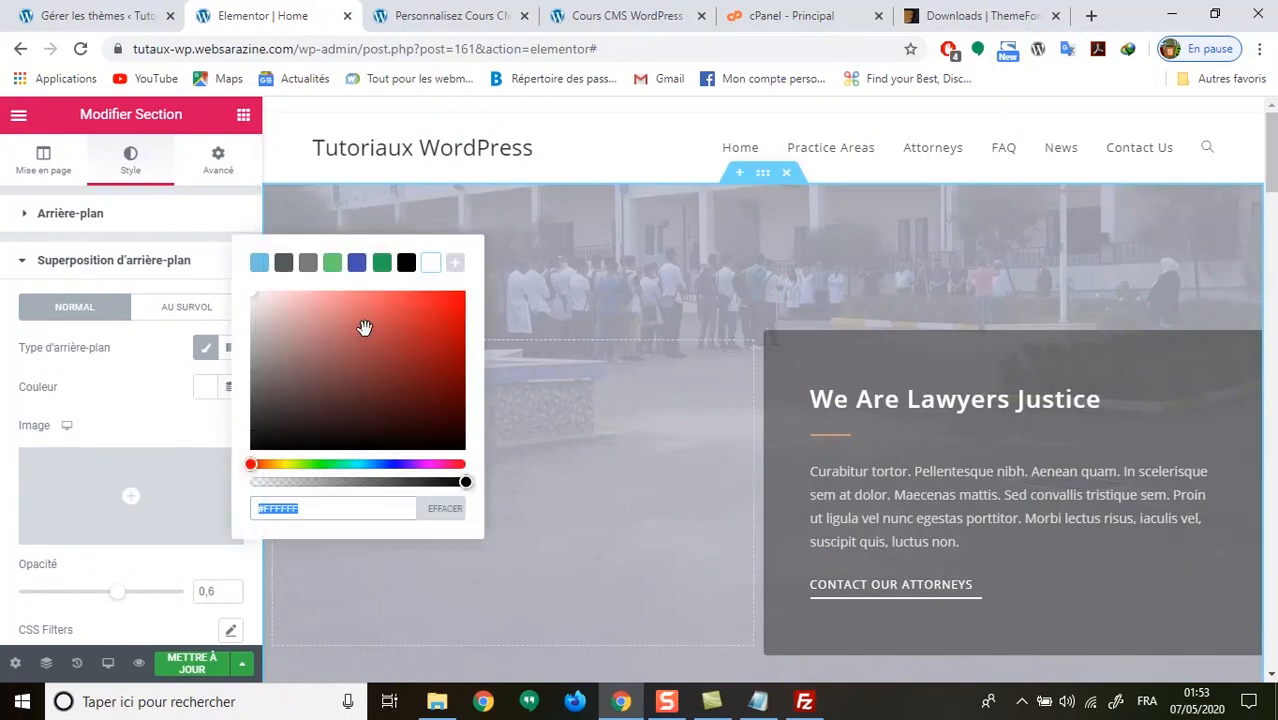
mouse_move(419, 329)
left_mouse_down()
mouse_move(434, 317)
mouse_move(422, 308)
mouse_move(448, 299)
mouse_move(437, 437)
mouse_move(365, 463)
mouse_move(308, 436)
mouse_move(351, 331)
mouse_move(444, 288)
left_mouse_up()
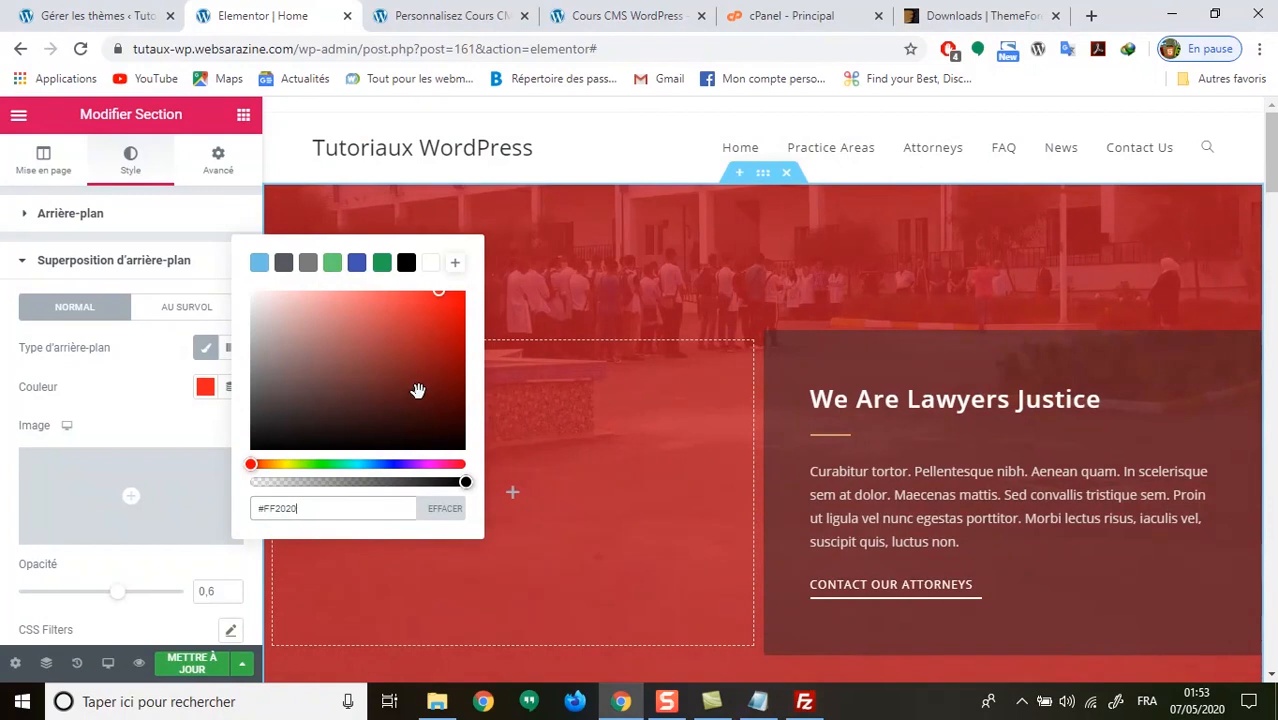
left_click(386, 464)
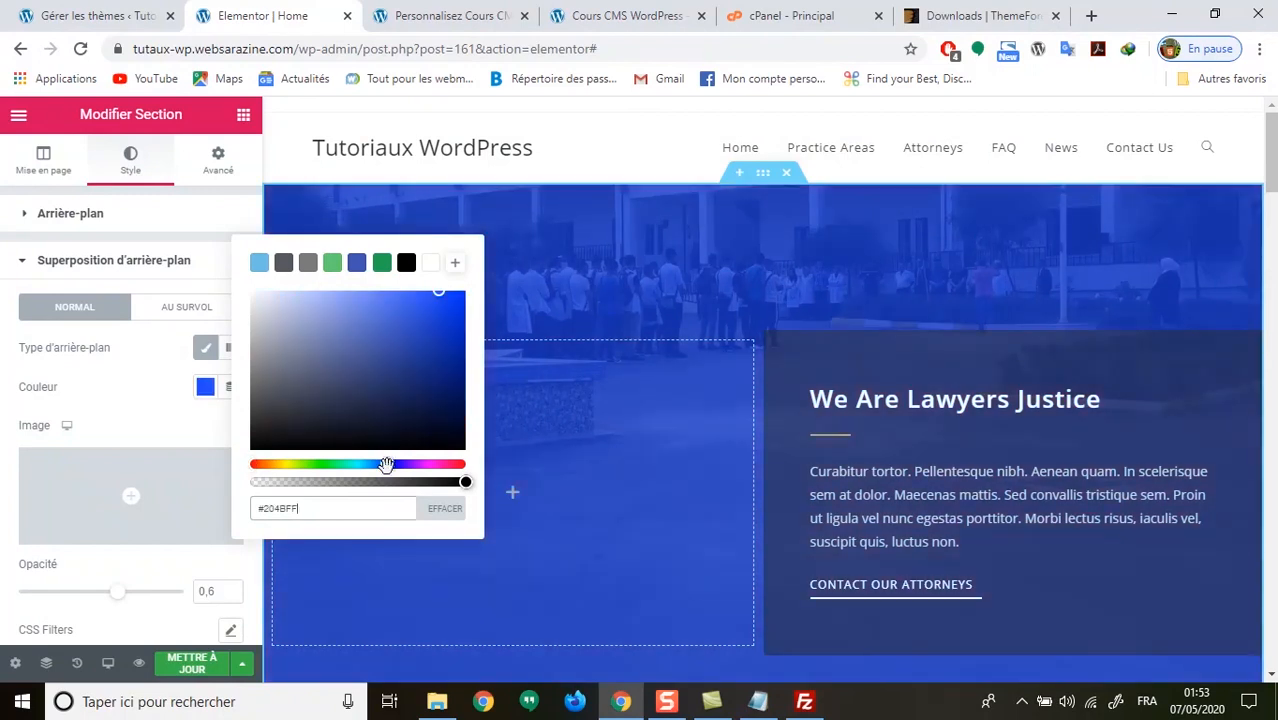
left_click_drag(443, 299, 329, 309)
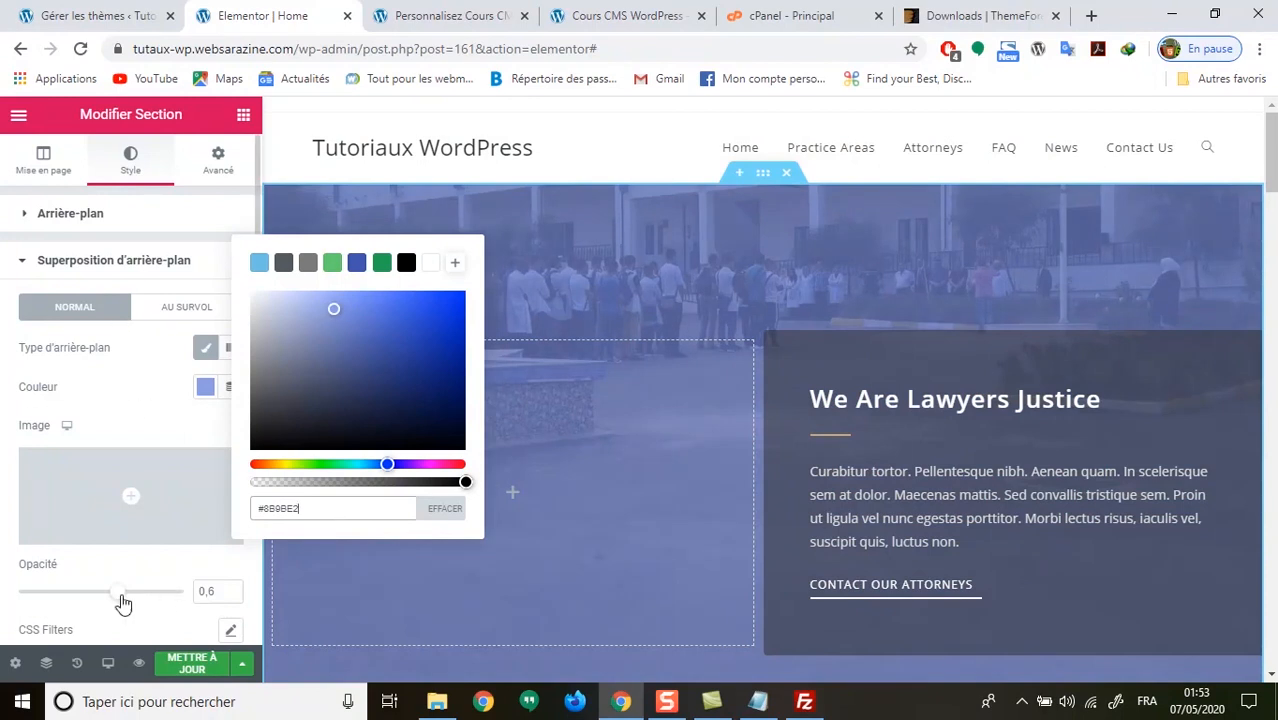
Set the hero overlay's opacity to 0.33 and its colour to dark blue, about #0D289A, and update the page.
left_click_drag(113, 598, 67, 601)
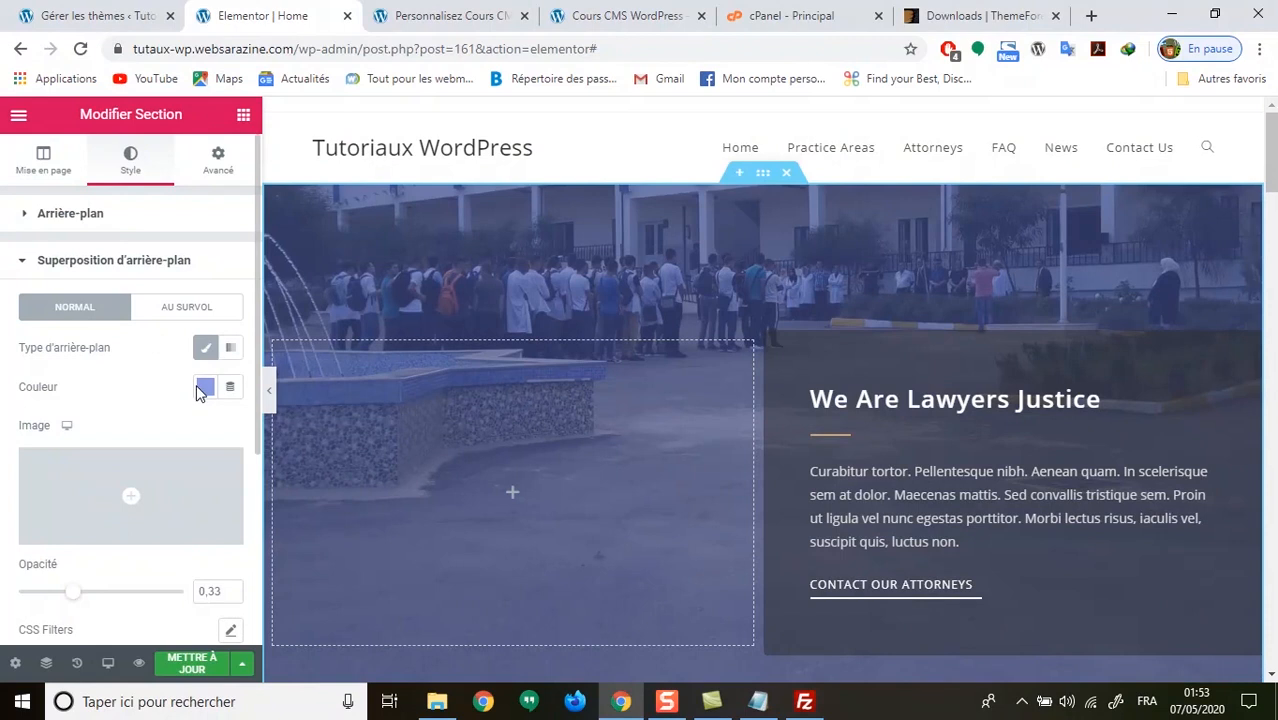
left_click(204, 390)
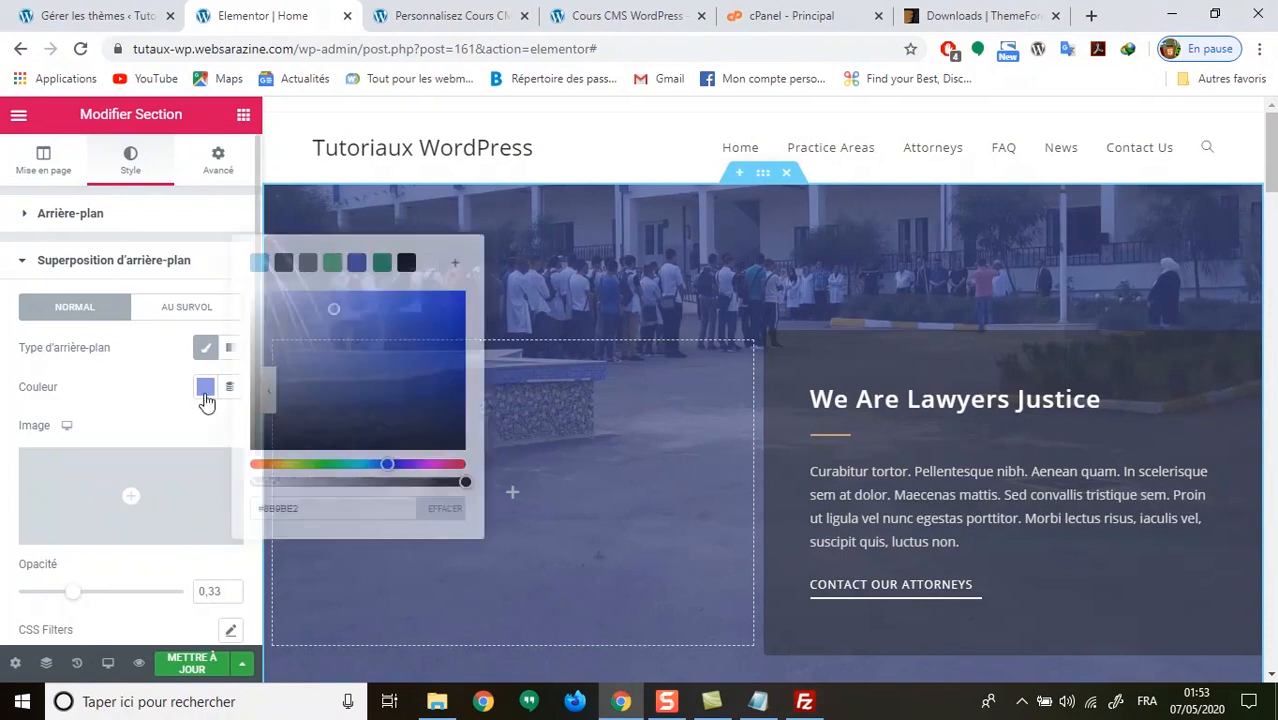
mouse_move(338, 311)
left_mouse_down()
mouse_move(446, 339)
mouse_move(447, 354)
left_mouse_up()
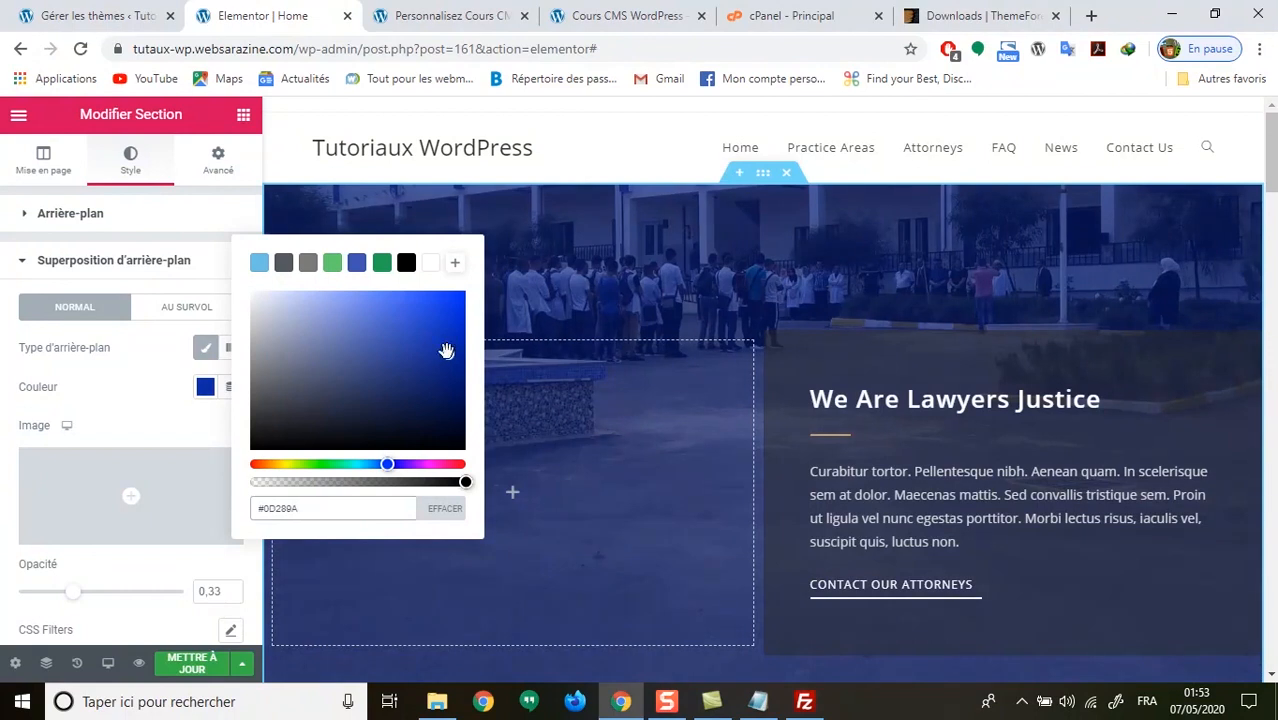
left_click(190, 665)
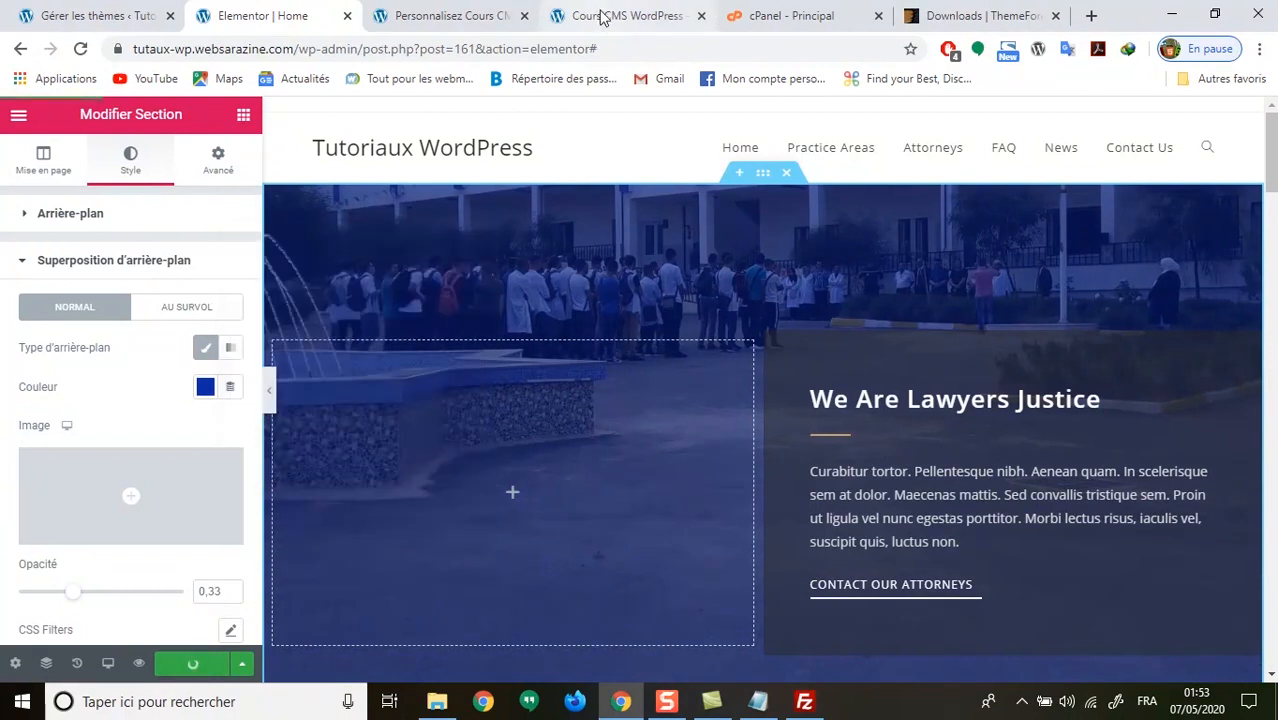
Reload the live home page and examine the hero's fixed background and blue overlay while scrolling.
left_click(598, 18)
scroll(1096, 443, "up", 4)
scroll(1096, 443, "up", 15)
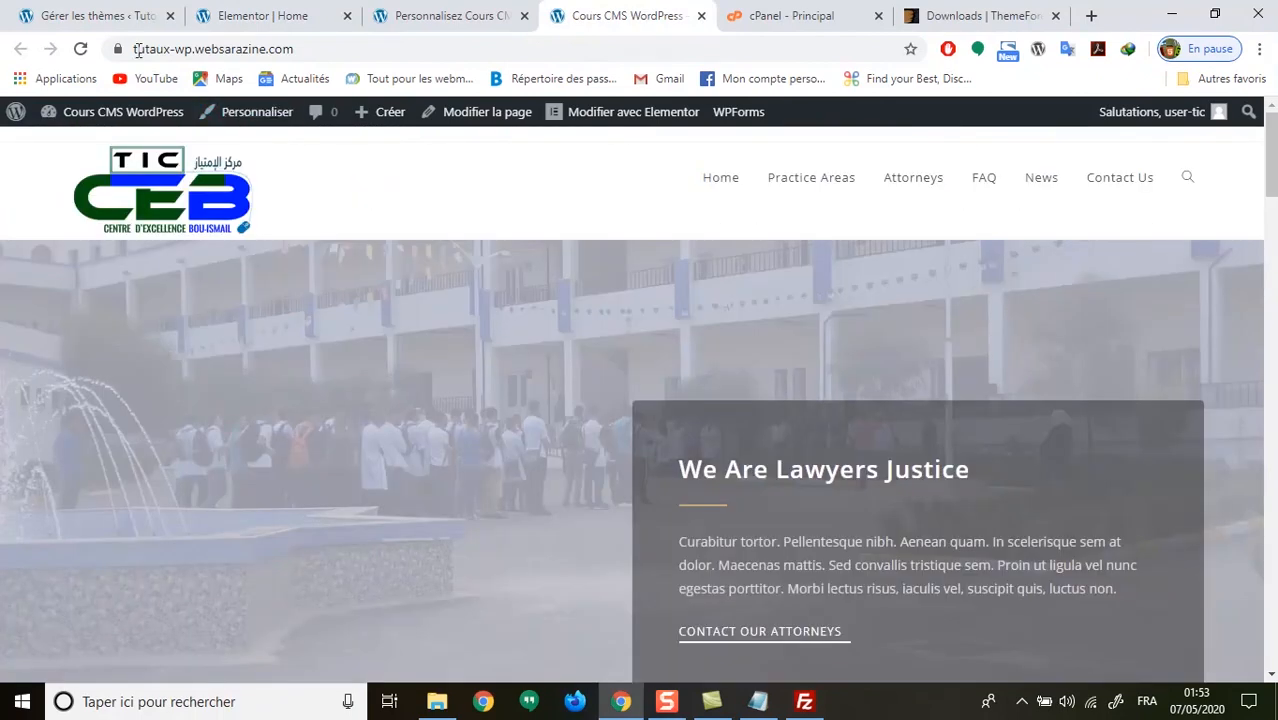
left_click(80, 48)
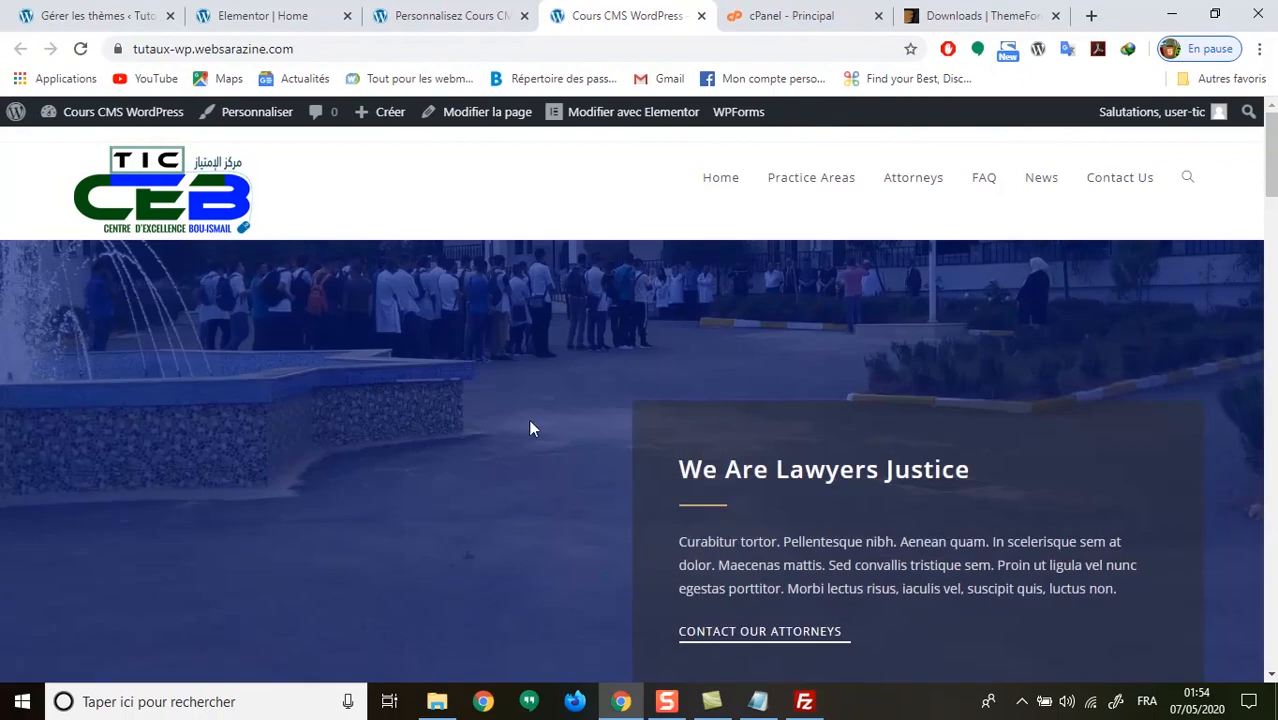
scroll(531, 425, "down", 4)
scroll(531, 425, "up", 4)
scroll(533, 425, "down", 2)
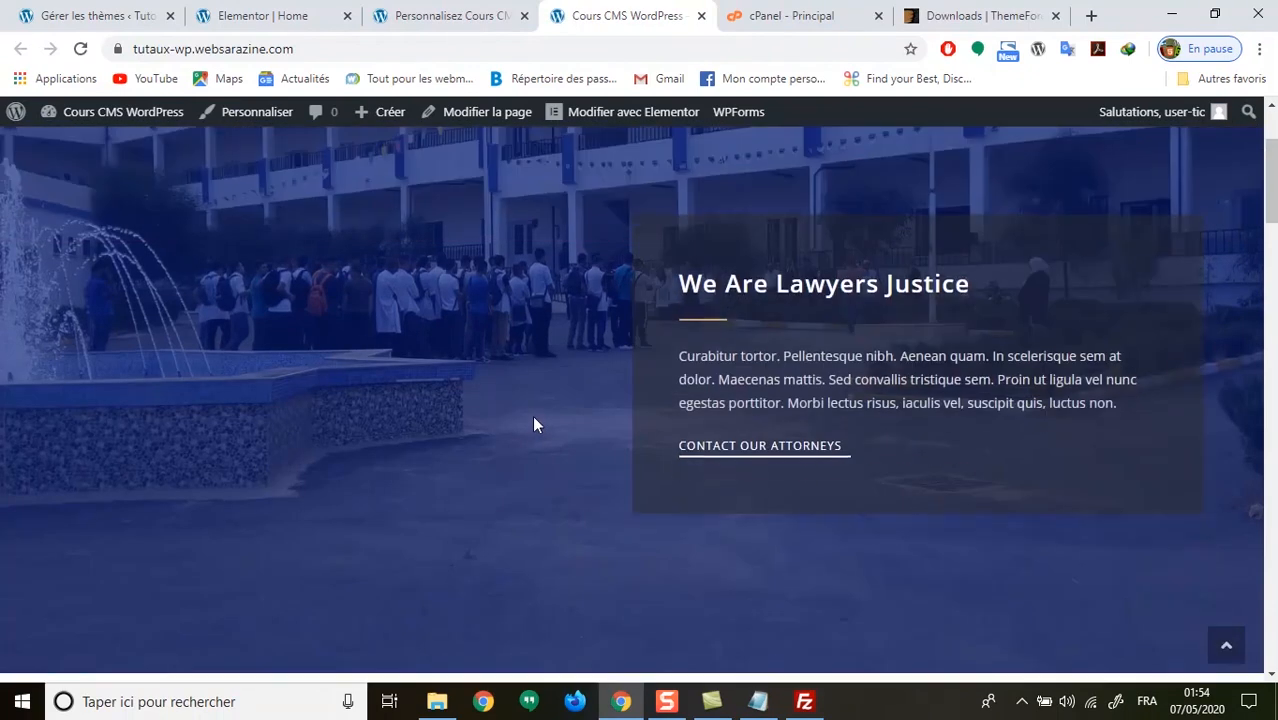
scroll(533, 425, "down", 1)
scroll(550, 425, "down", 2)
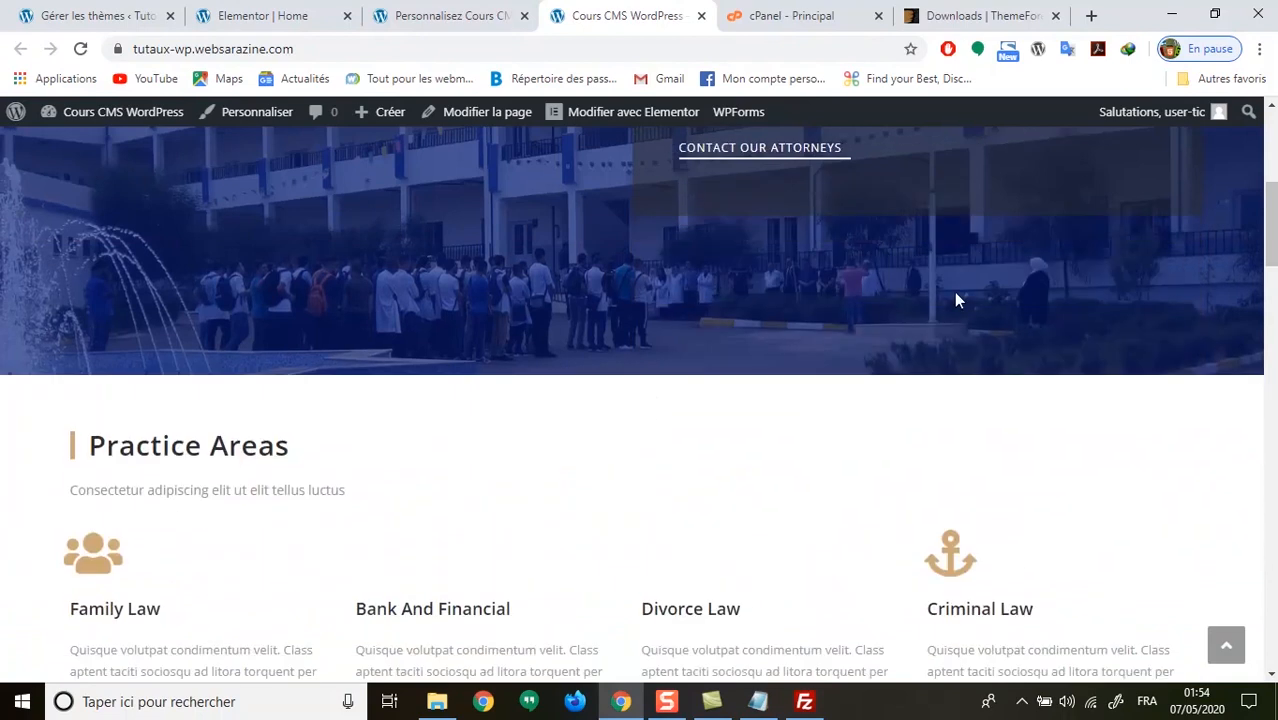
scroll(950, 297, "down", 1)
scroll(907, 277, "up", 1)
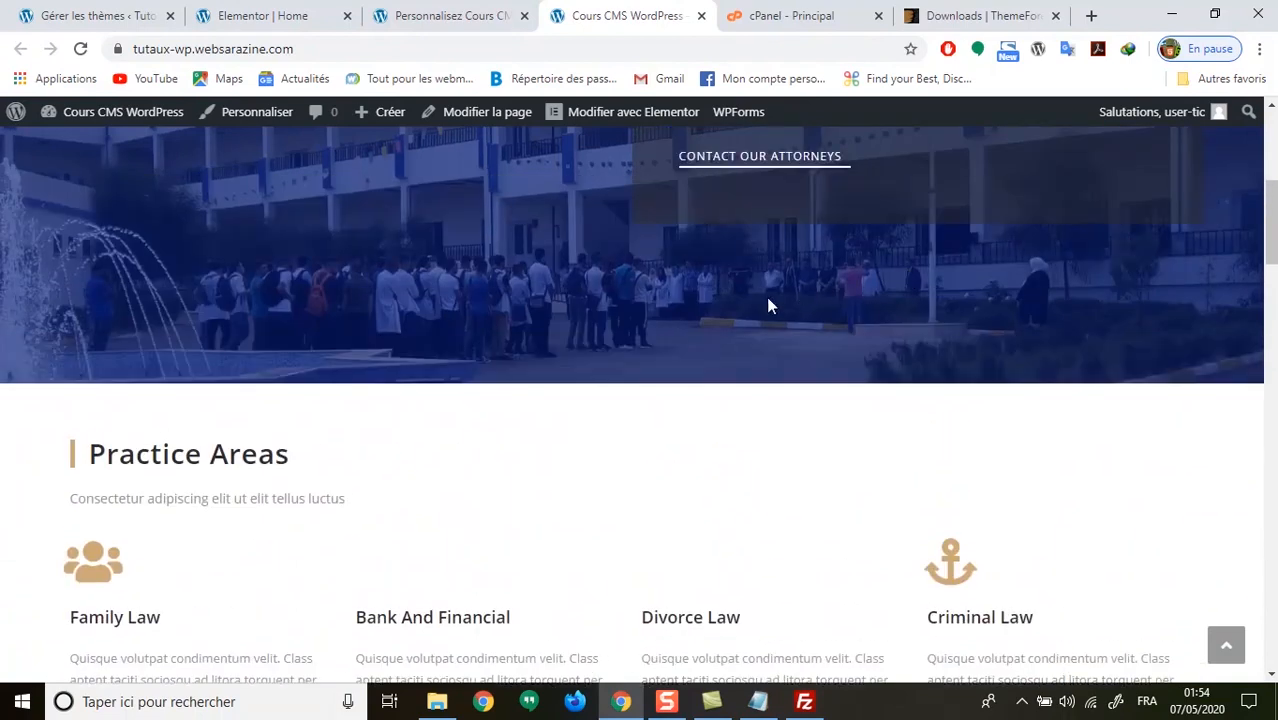
scroll(768, 300, "up", 5)
scroll(768, 300, "down", 3)
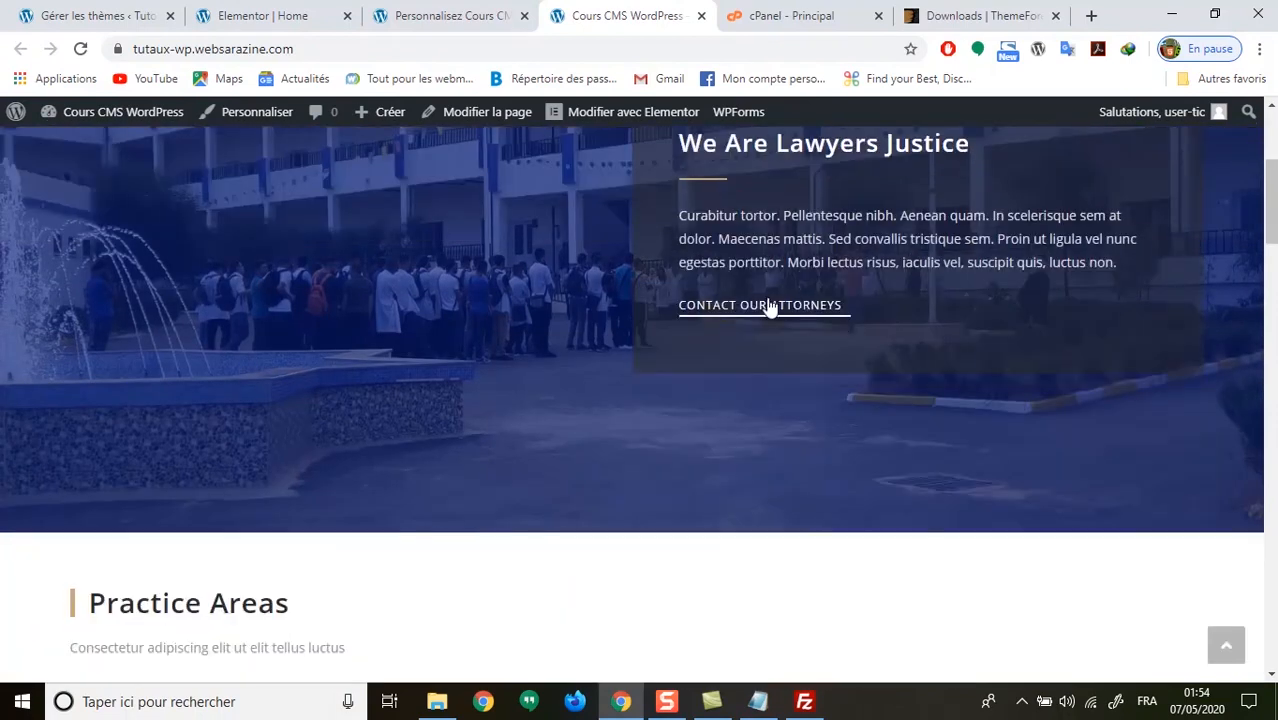
scroll(770, 395, "down", 3)
scroll(772, 389, "up", 5)
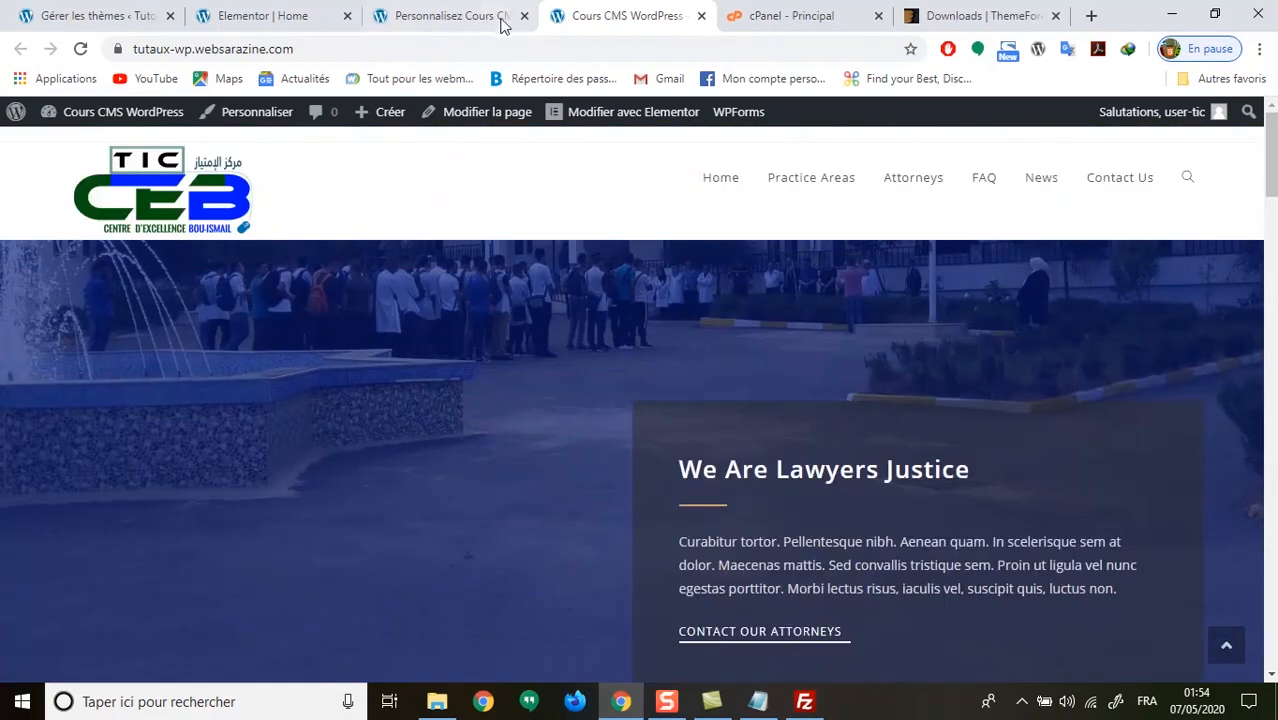
Close the WordPress Customizer tab and return to the Elementor editor.
left_click(480, 17)
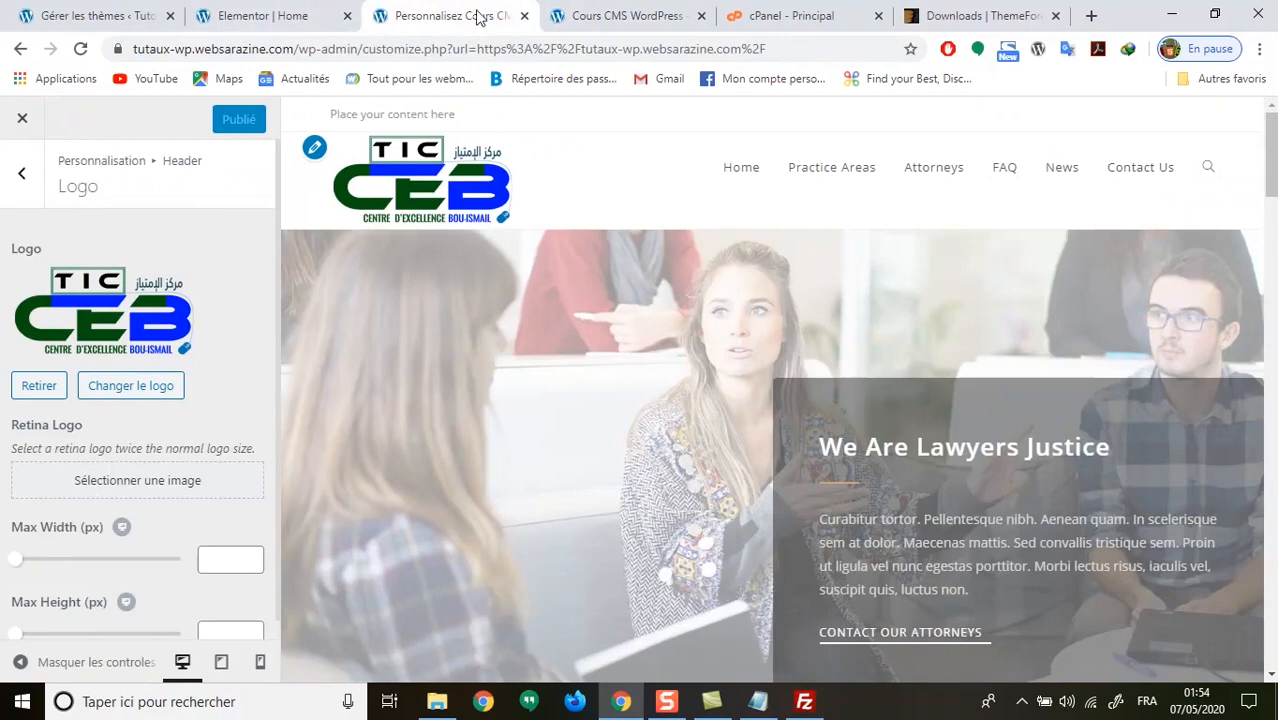
left_click(524, 16)
left_click(285, 22)
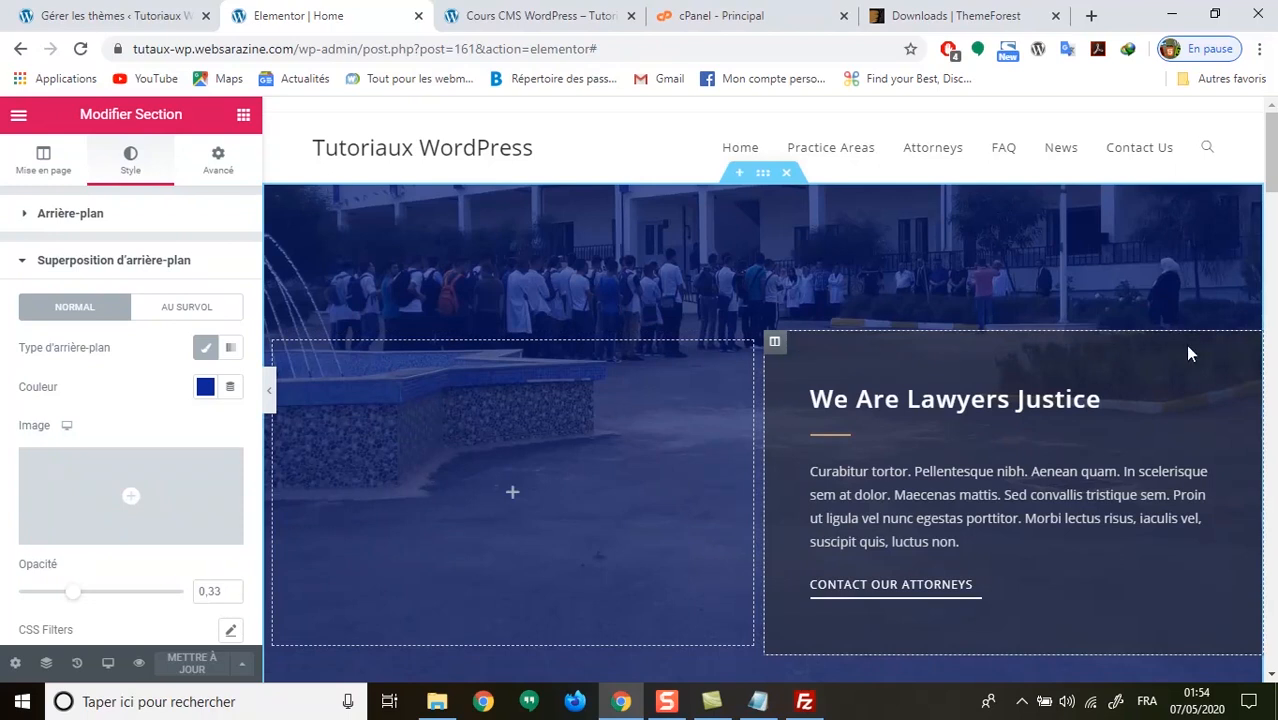
View the hero section's text box over the blue background on the live home page.
left_click(535, 15)
scroll(986, 489, "down", 3)
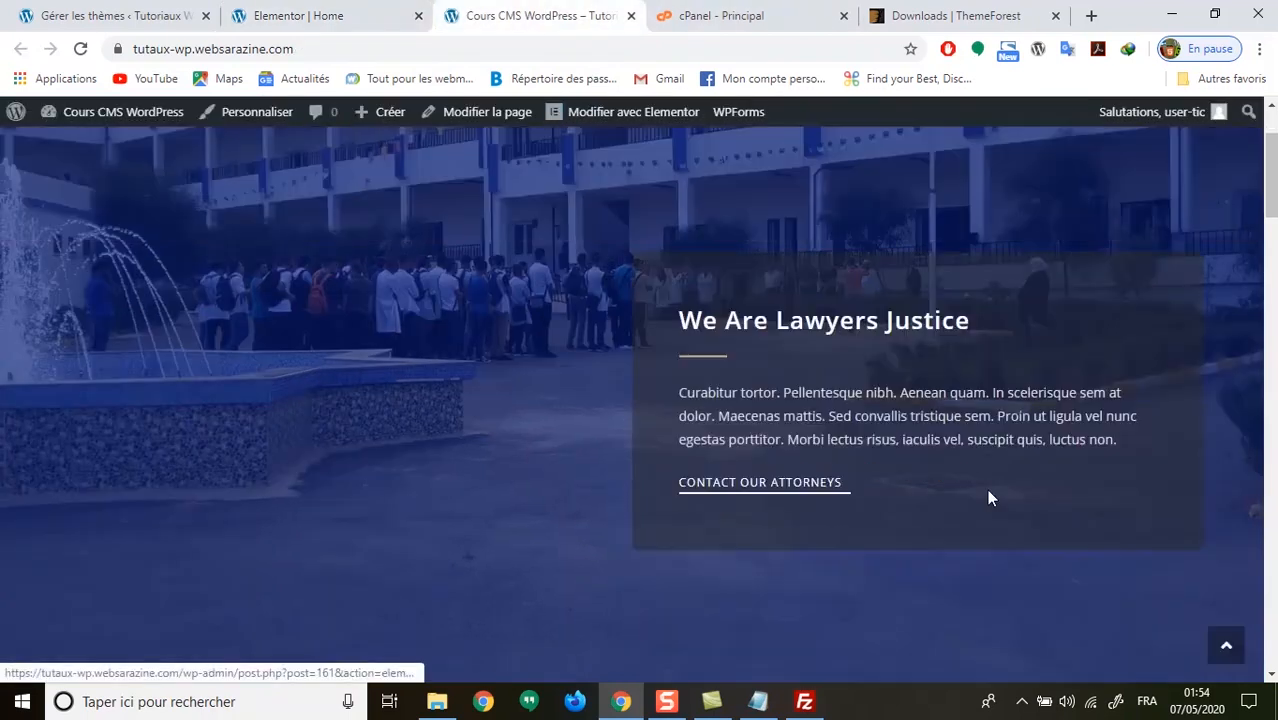
scroll(986, 489, "up", 3)
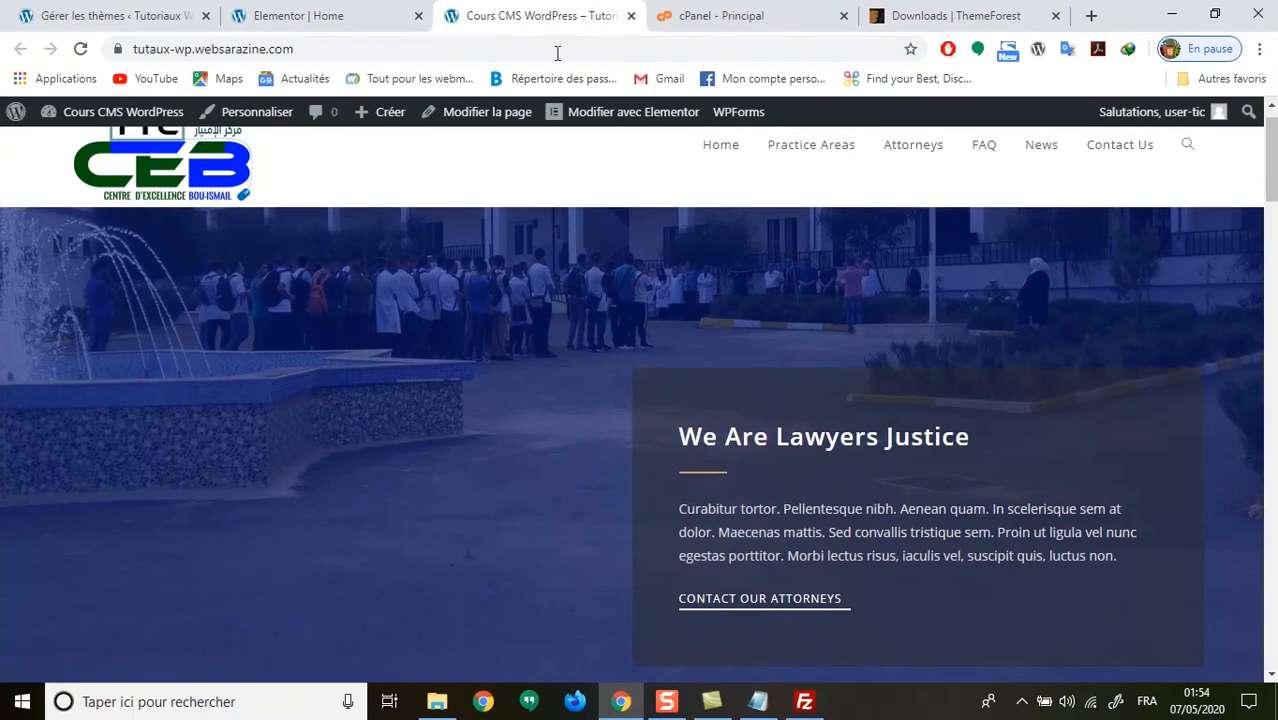
In Elementor, inspect the hero's "We Are Lawyers Justice" heading and the divider below it, matching each to its type in the widget library.
left_click(370, 16)
left_click(941, 400)
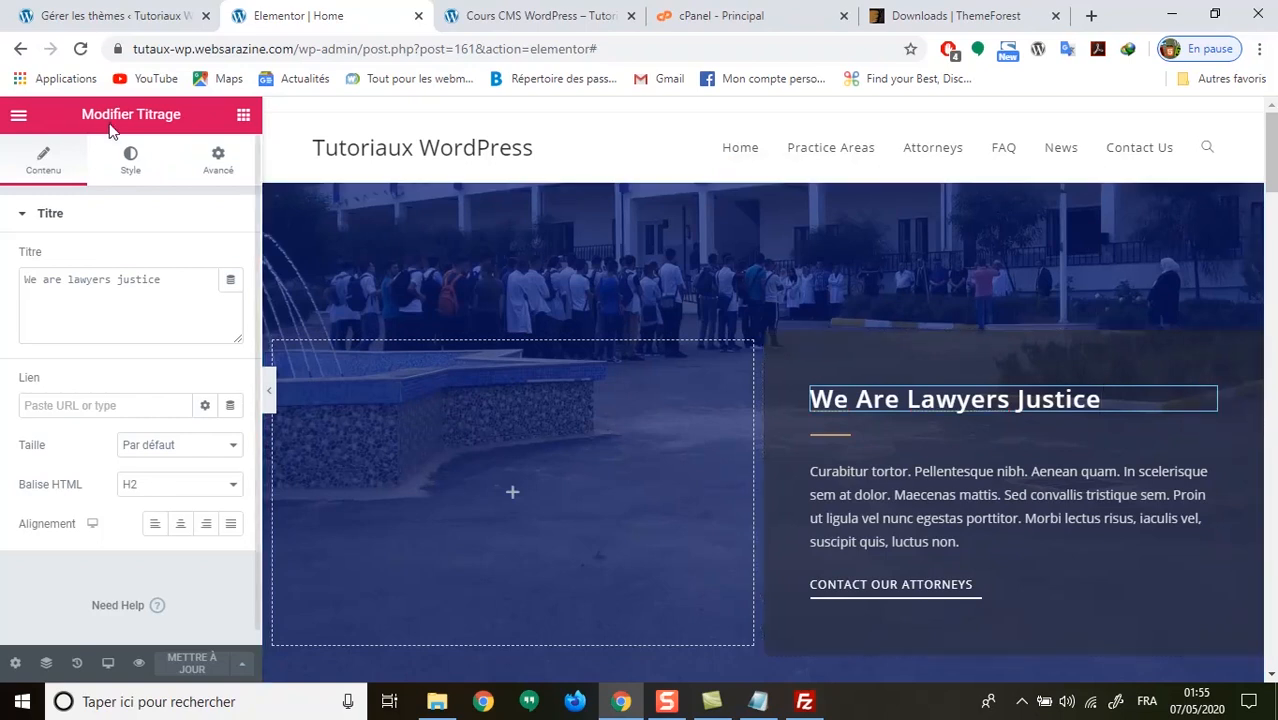
left_click(245, 115)
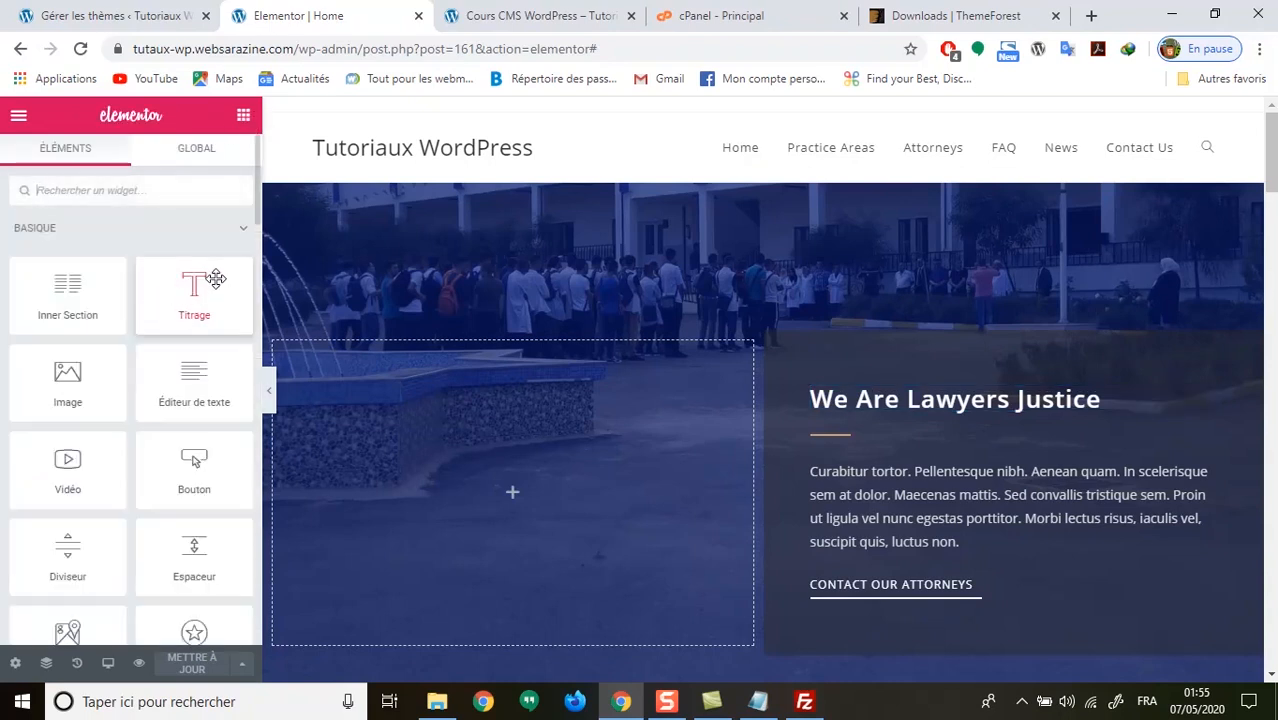
left_click(838, 437)
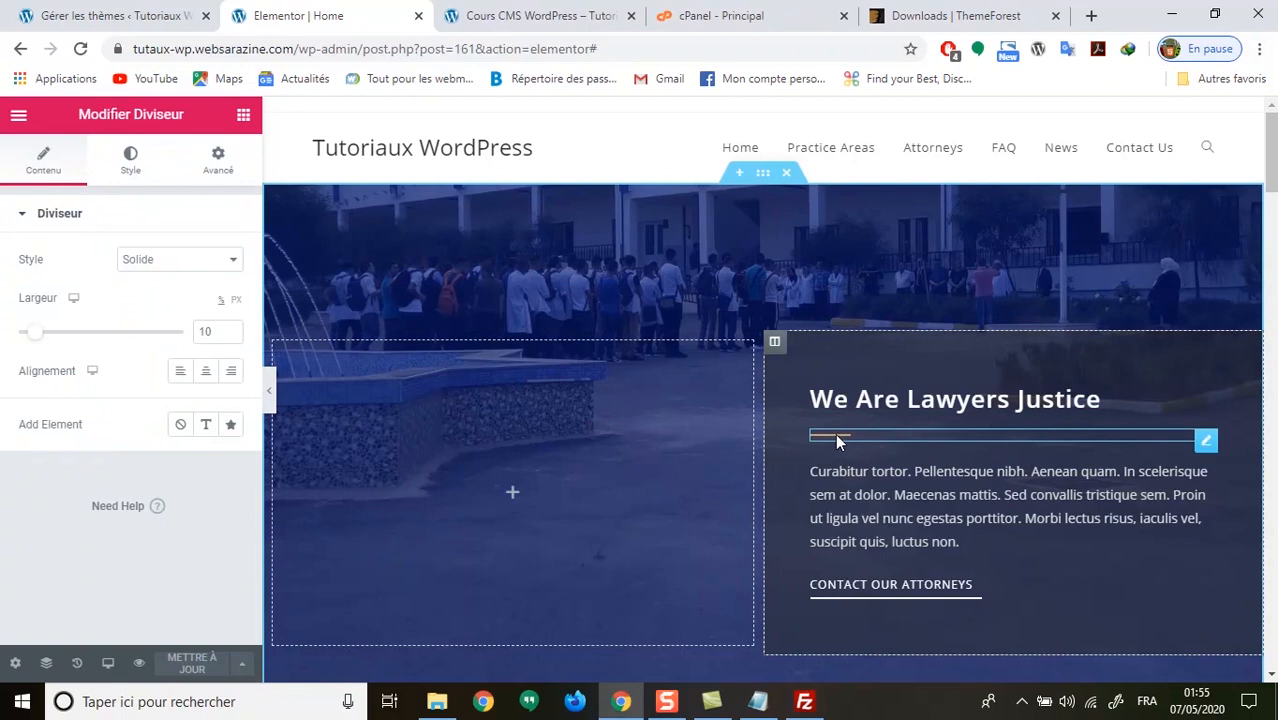
left_click(243, 118)
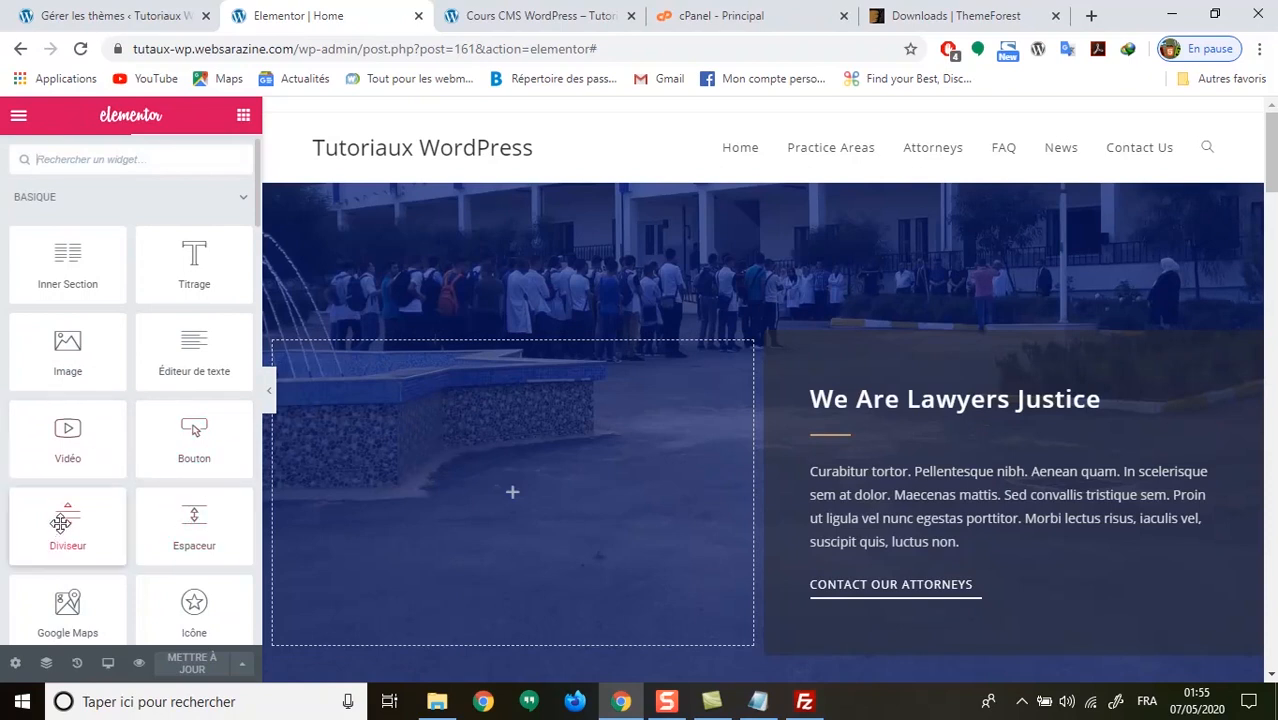
Inspect the hero paragraph's content and advanced settings, and locate its Éditeur de texte type in the widget library.
left_click(883, 500)
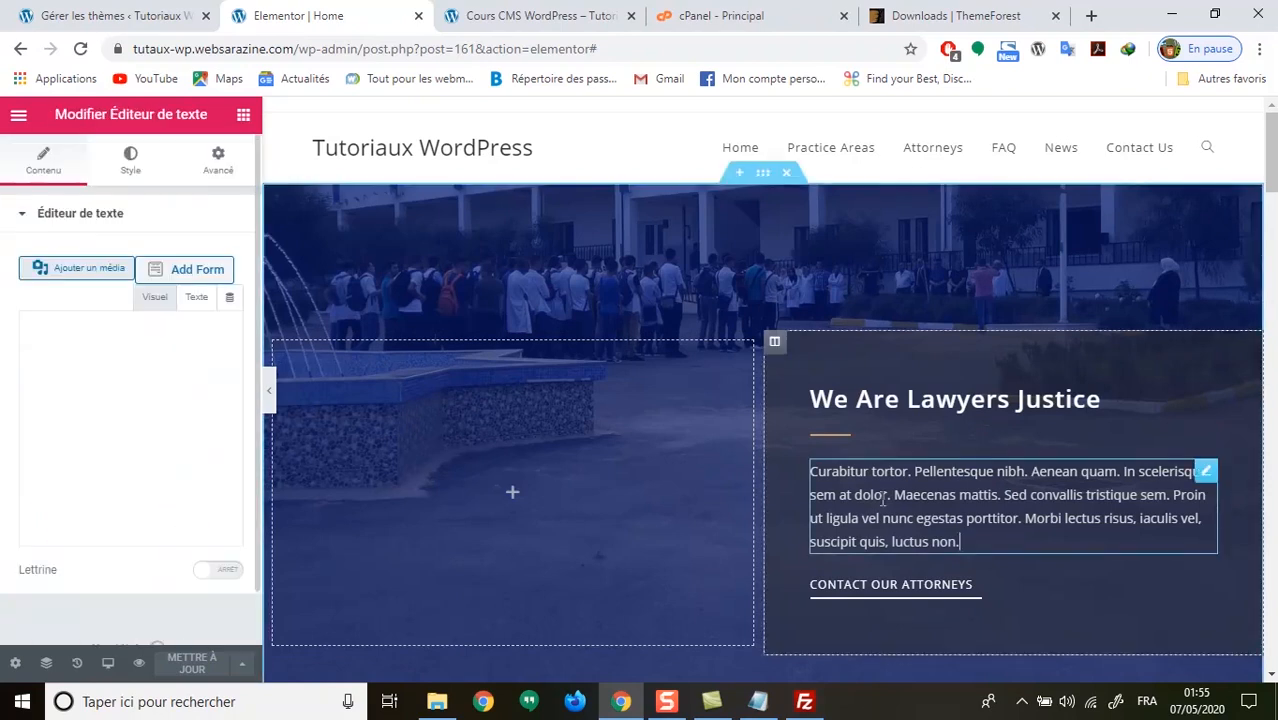
left_click(218, 160)
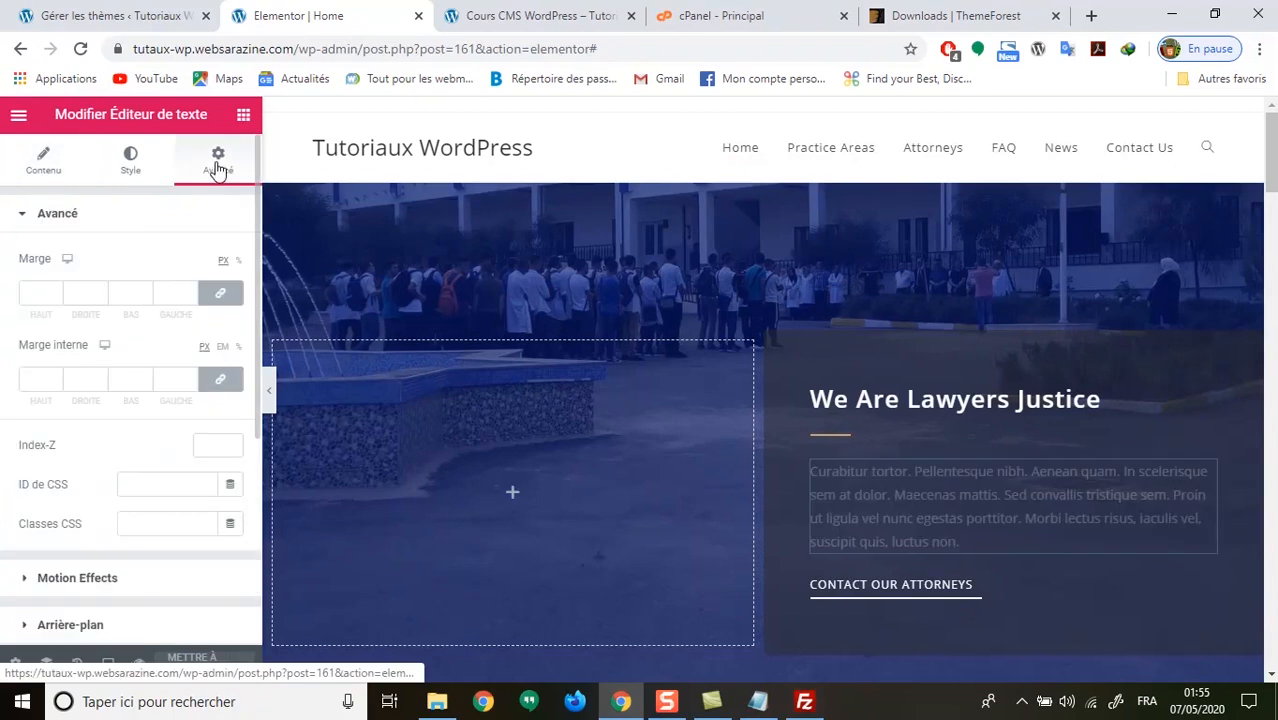
left_click(78, 163)
left_click(244, 117)
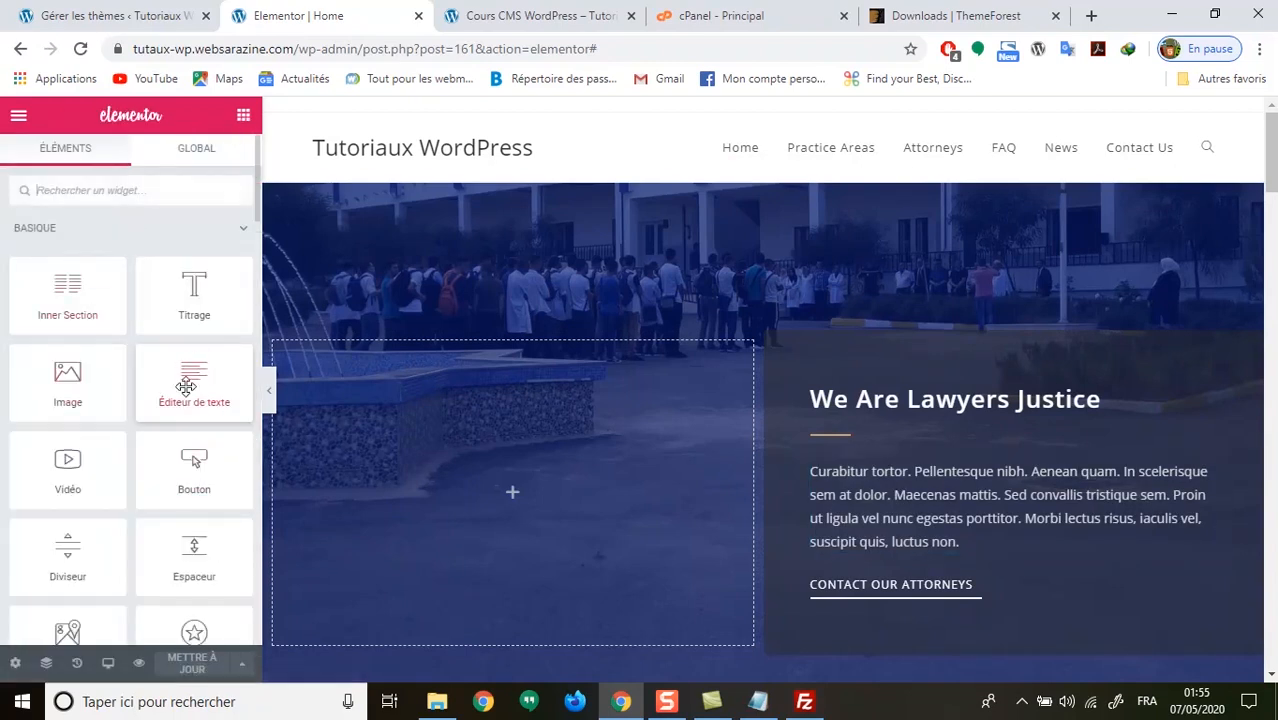
Inspect the content settings of the hero's Contact Our Attorneys button and compare it with the live home page.
left_click(922, 594)
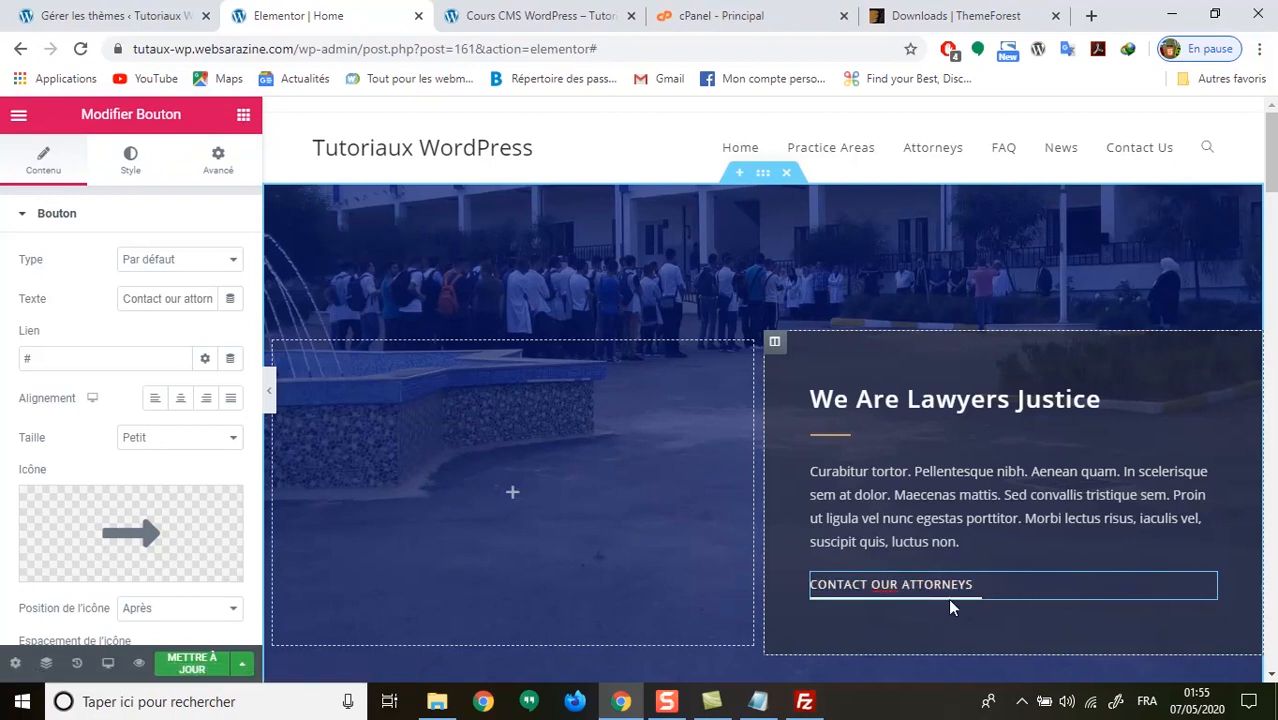
mouse_move(139, 540)
left_click(532, 17)
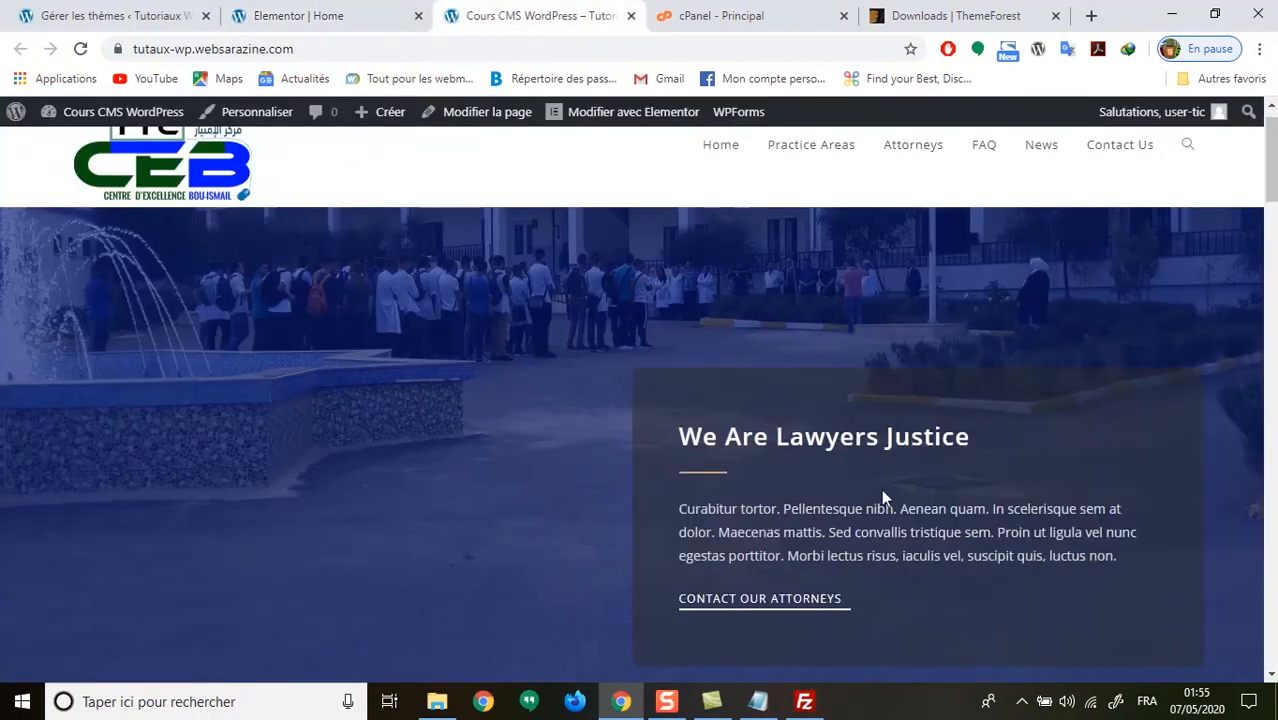
left_click(340, 16)
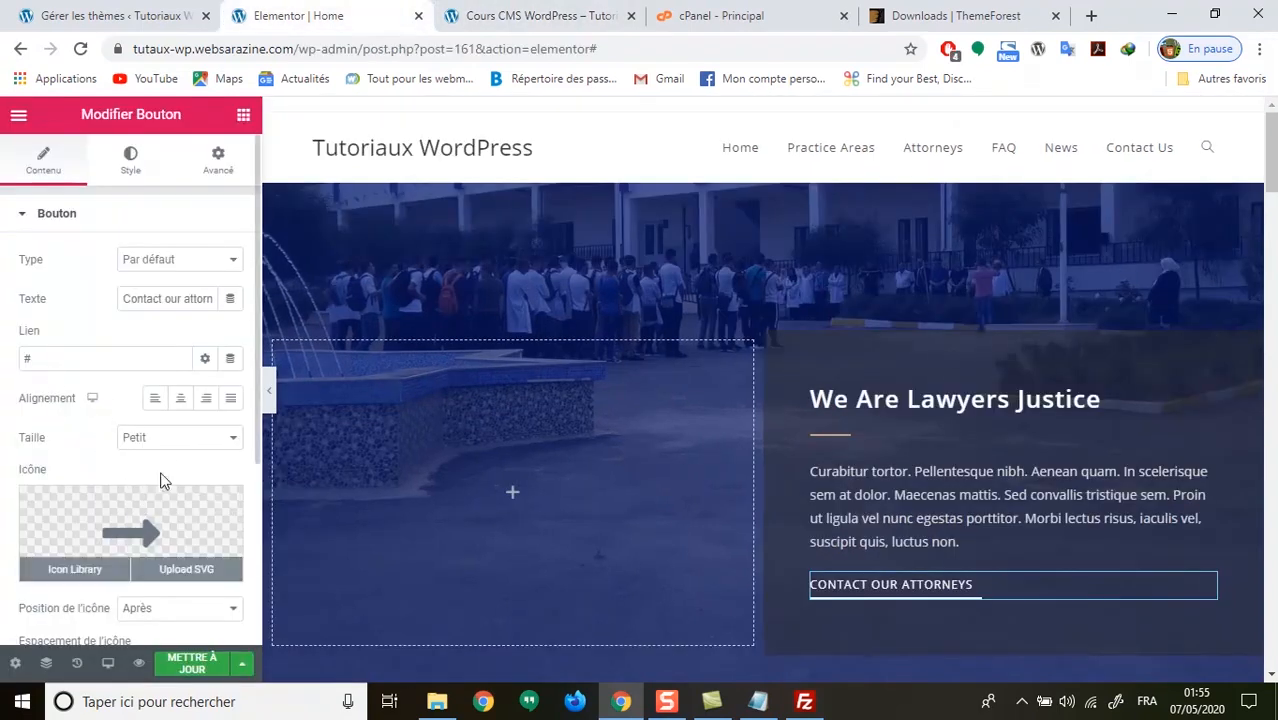
Switch the Contact Our Attorneys button's size to Moyen and back to Petit.
left_click(170, 437)
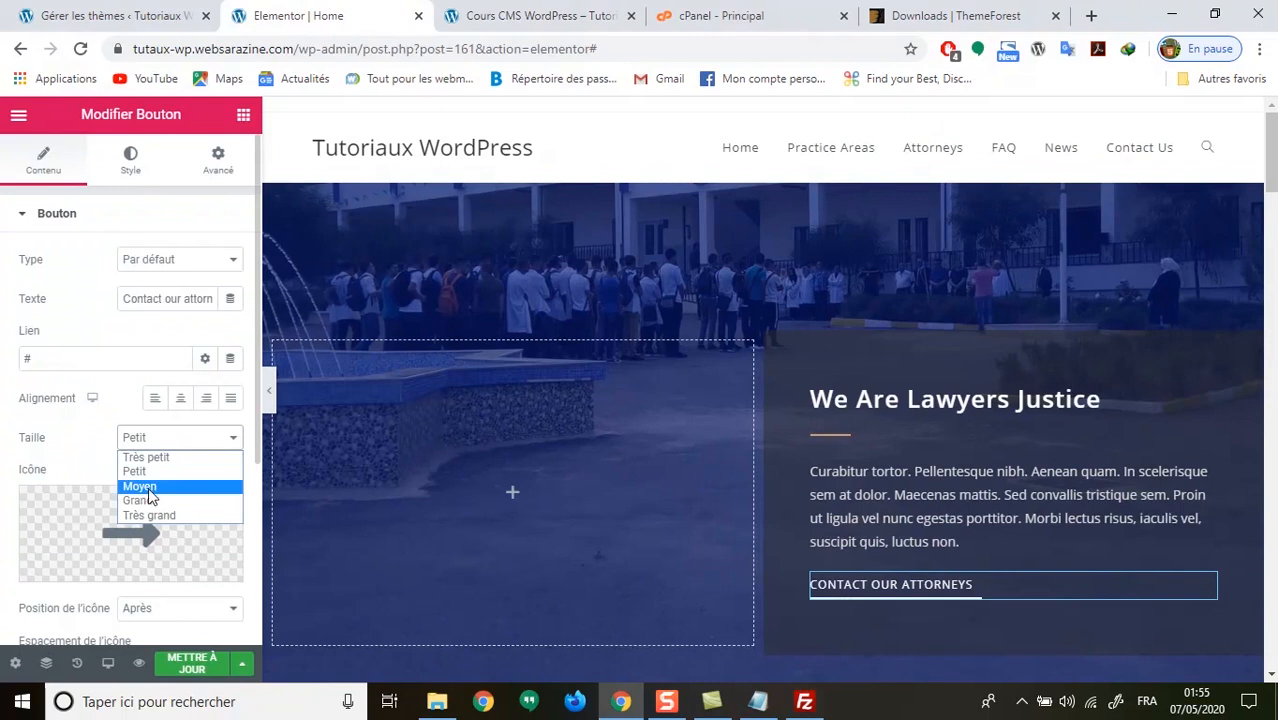
left_click(150, 487)
left_click(160, 442)
left_click(150, 470)
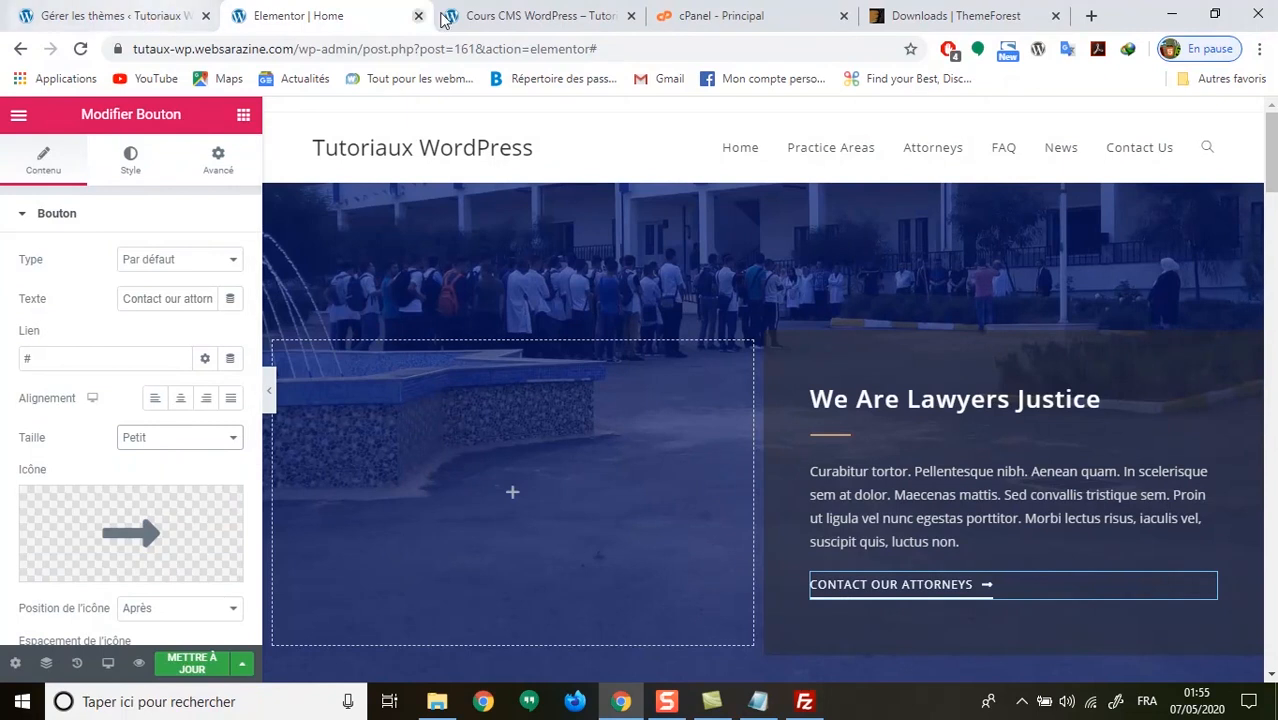
Update the page in Elementor and reload the live home page to check the Contact Our Attorneys button.
left_click(495, 18)
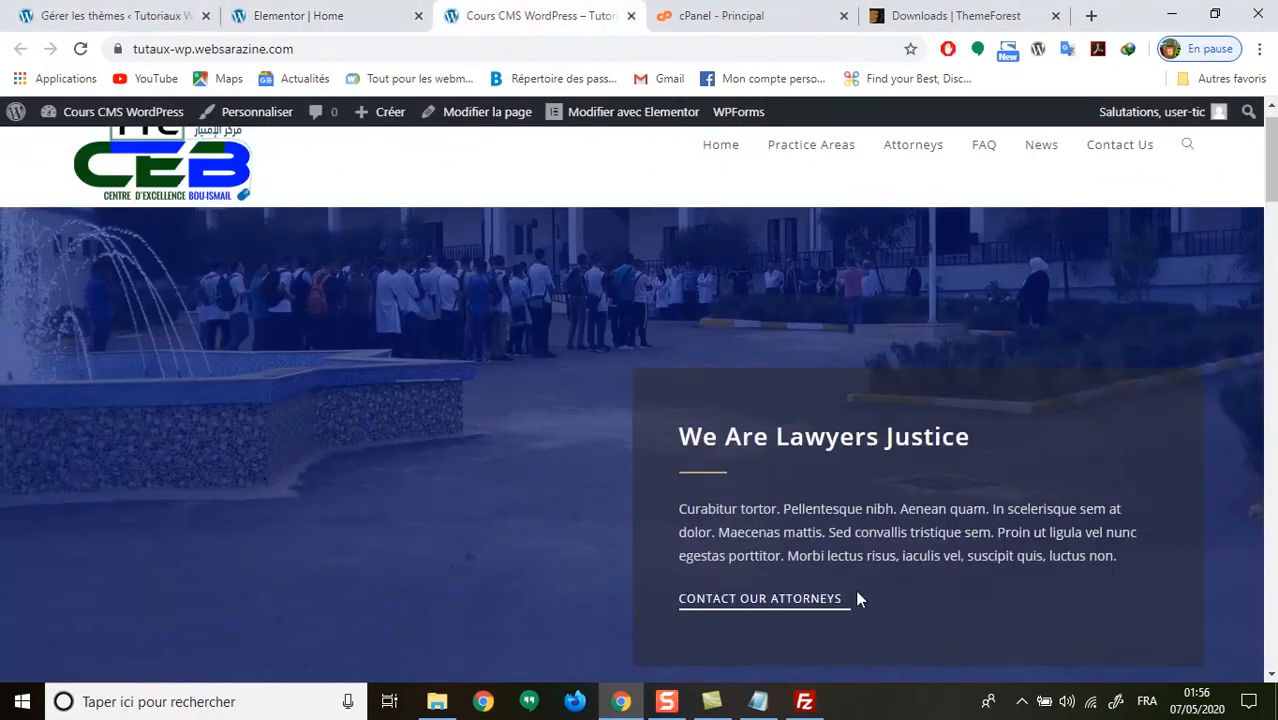
left_click(385, 15)
left_click(185, 662)
left_click(487, 15)
left_click(81, 49)
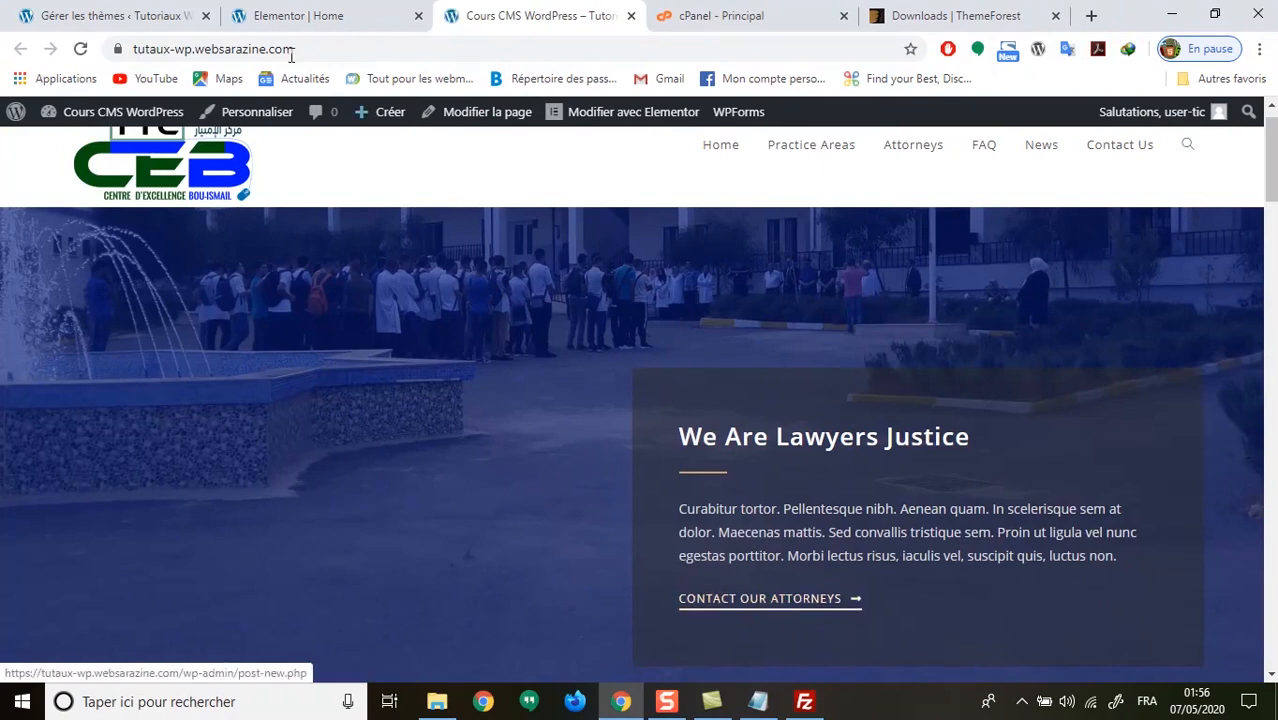
Back in the Elementor editor, replace the hero heading's title with "Rentrée Professionnelle".
left_click(320, 15)
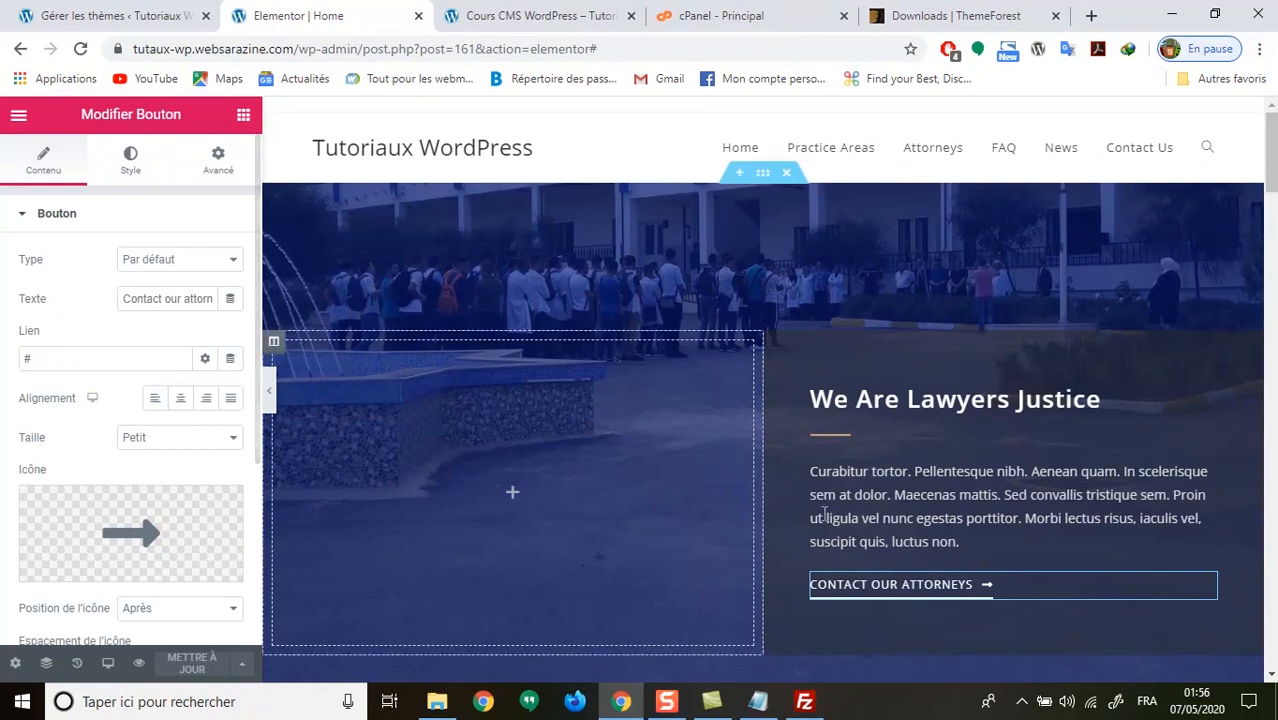
left_click(935, 400)
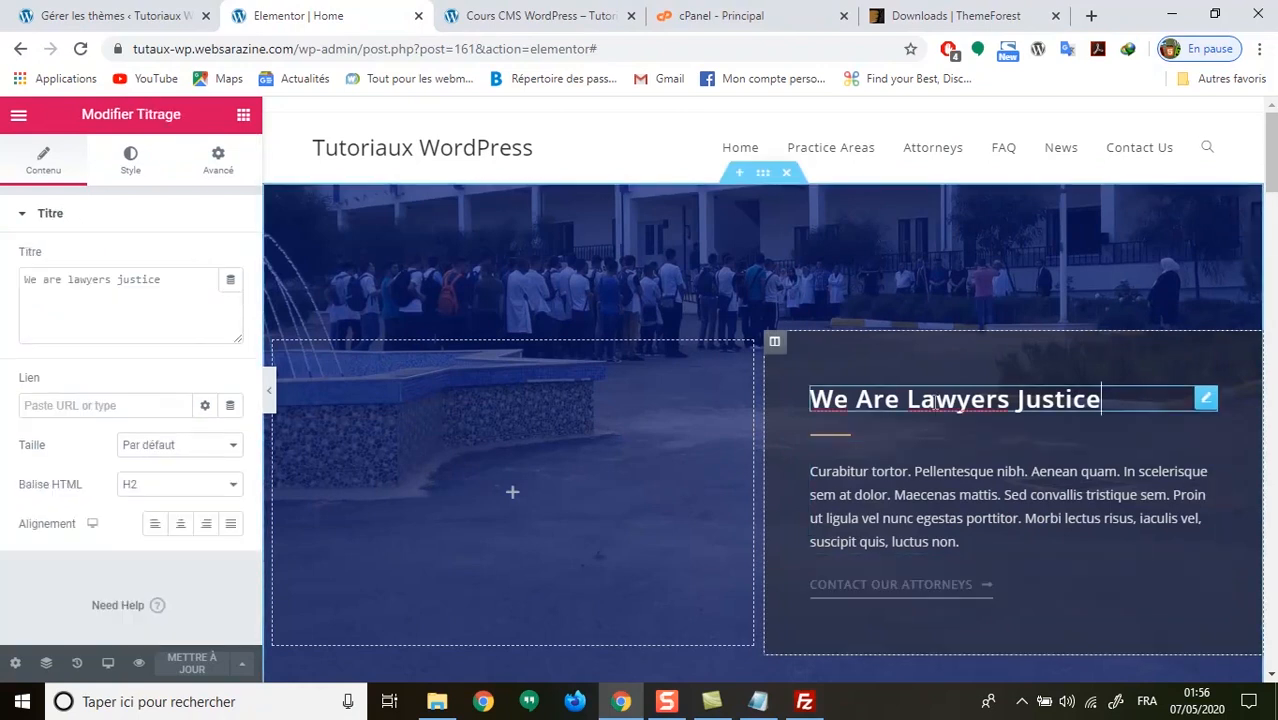
double_click(143, 279)
left_click_drag(53, 272, 6, 280)
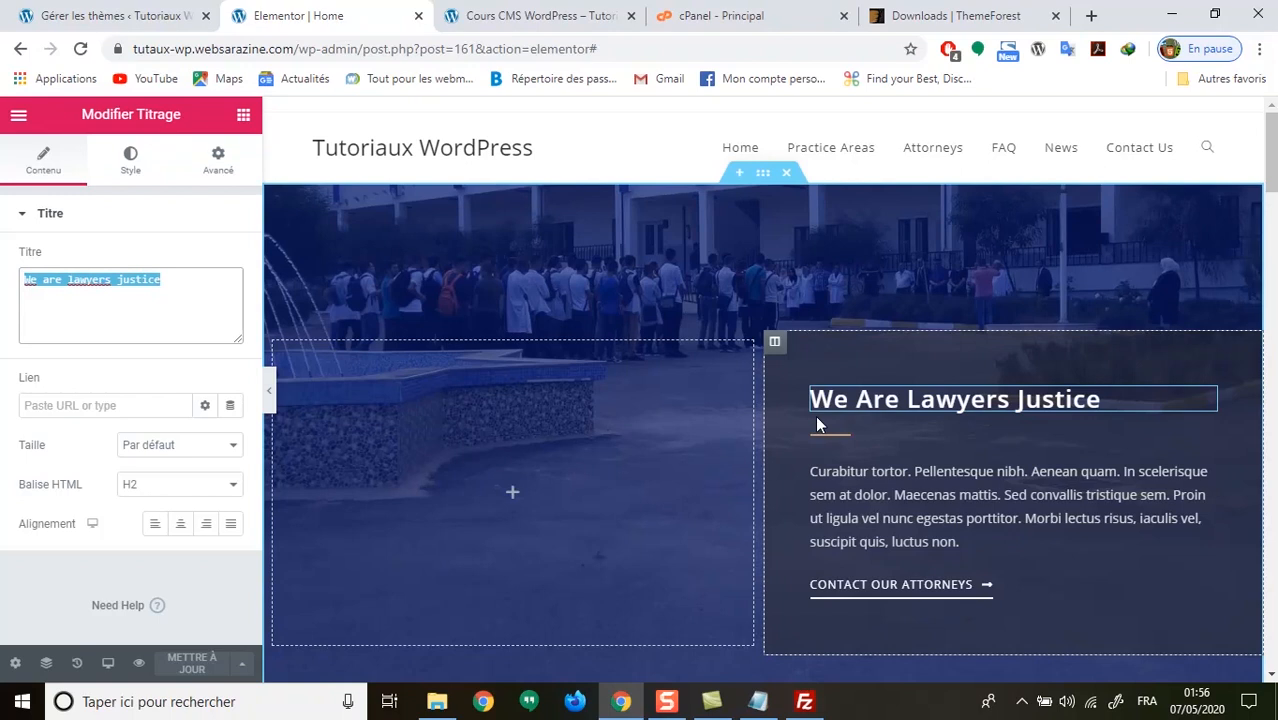
type("Rentrée")
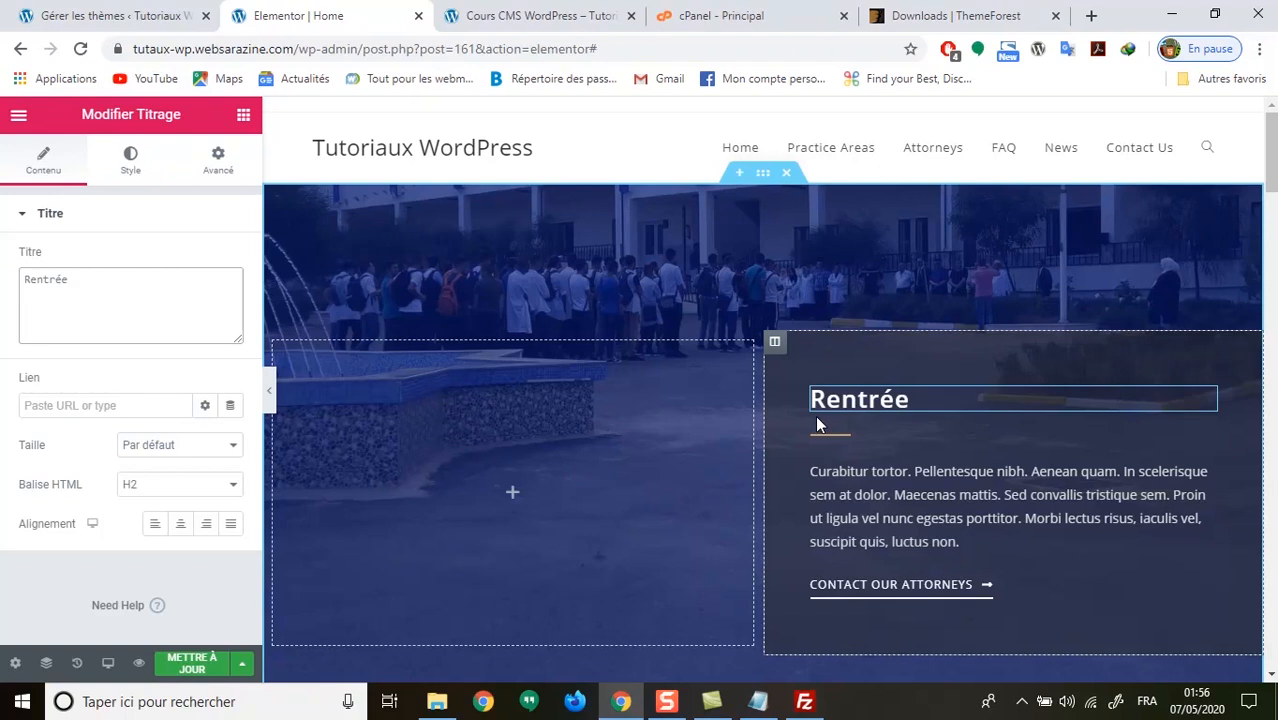
type("s")
key("BackSpace")
type("Professionnelle")
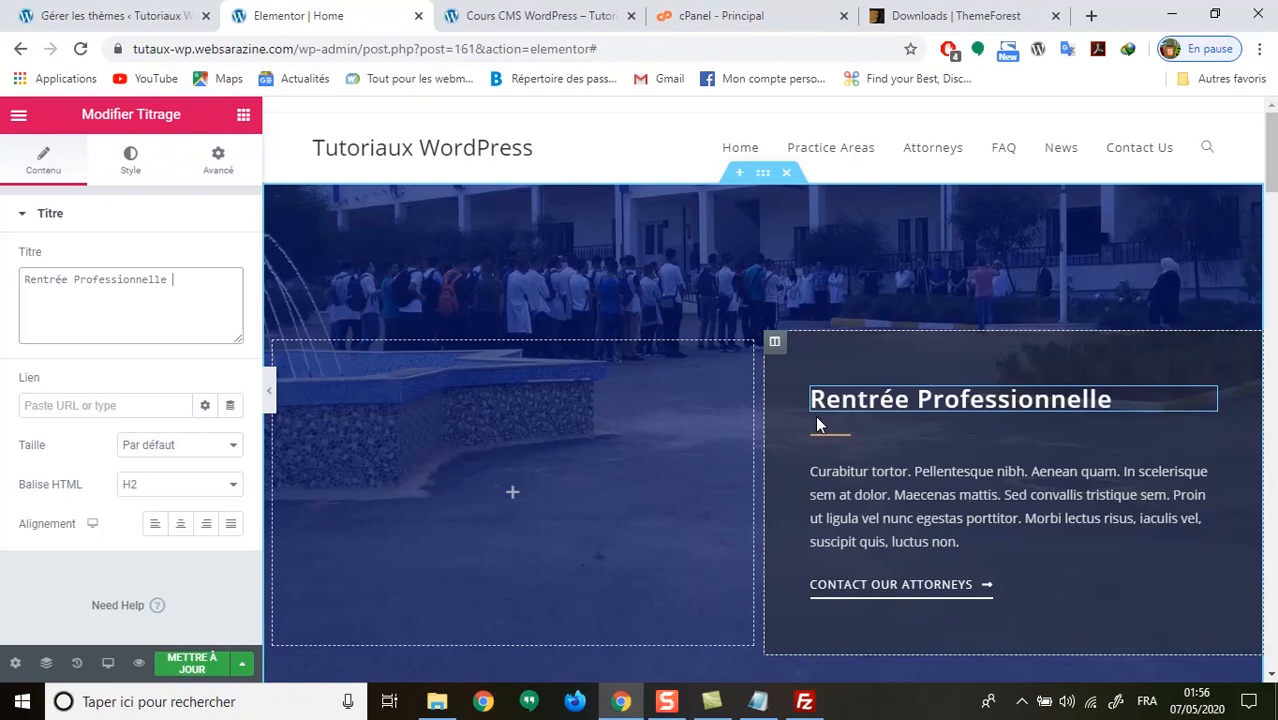
Replace the hero paragraph's text with "Les stagiaires dans la cours de l'INSFP de Bouismail".
left_click(962, 541)
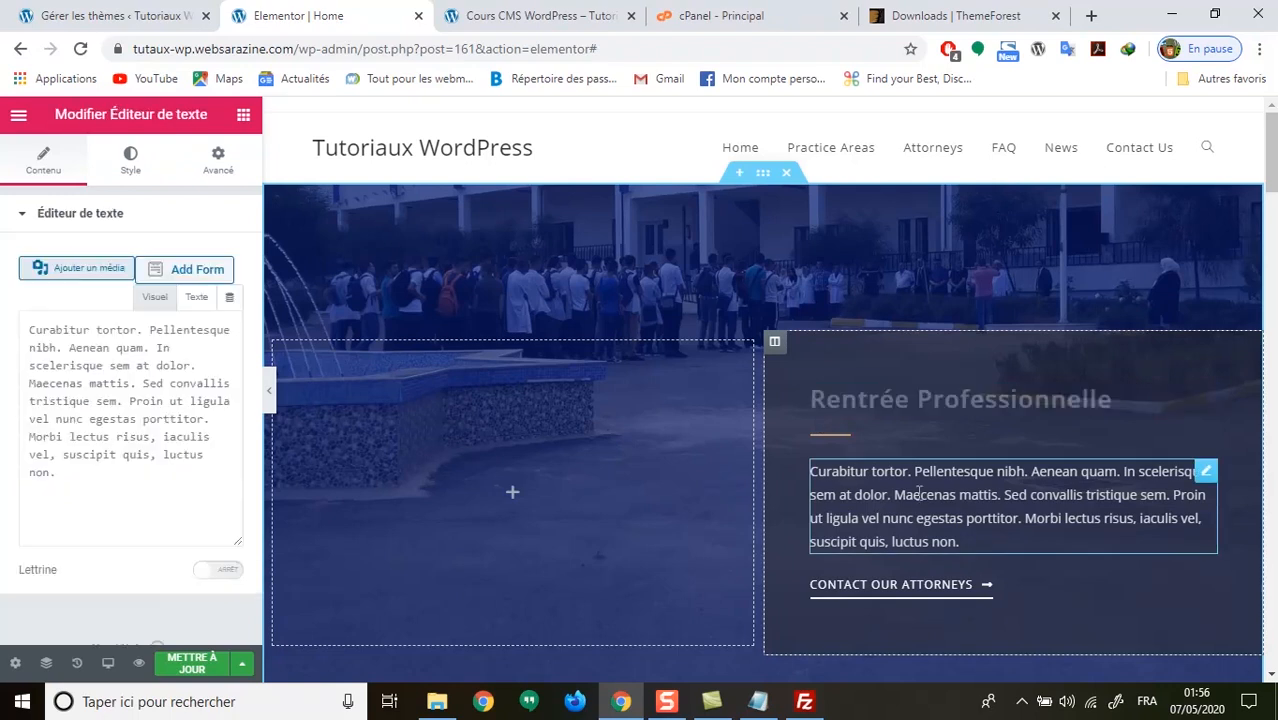
left_click_drag(66, 572, 2, 360)
type("L")
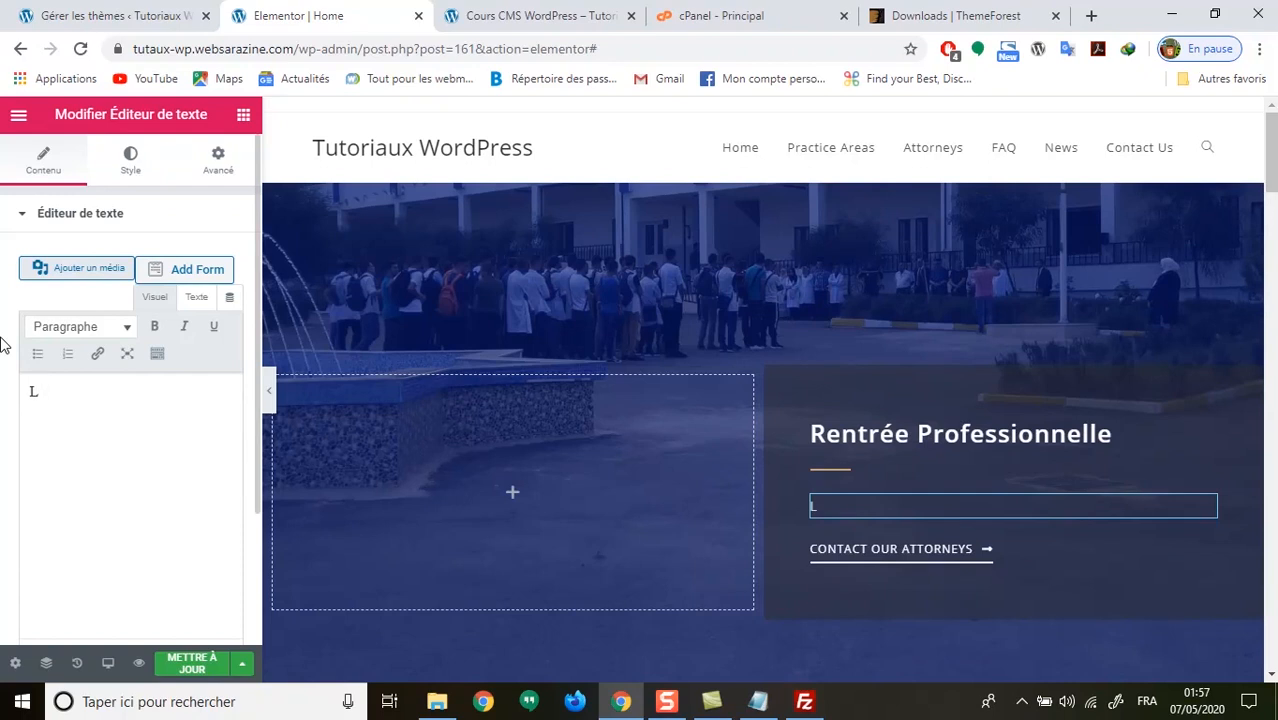
type("es stagiaires ")
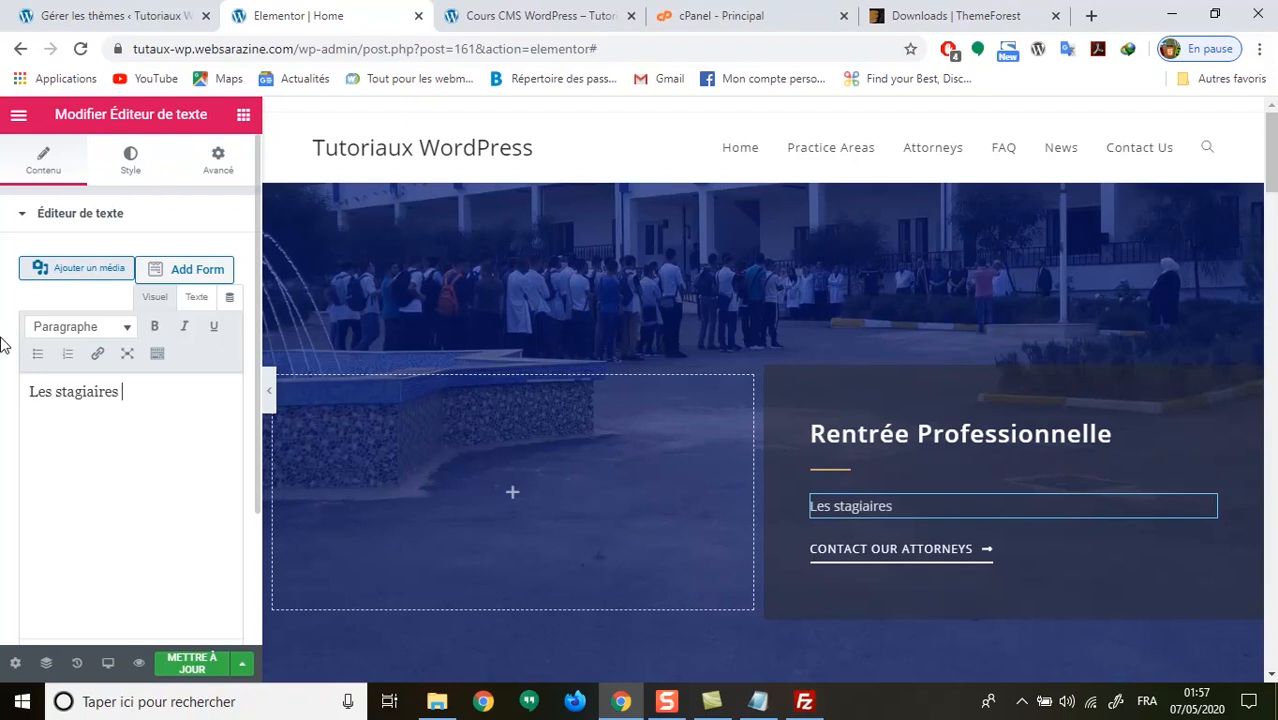
type("dans la c")
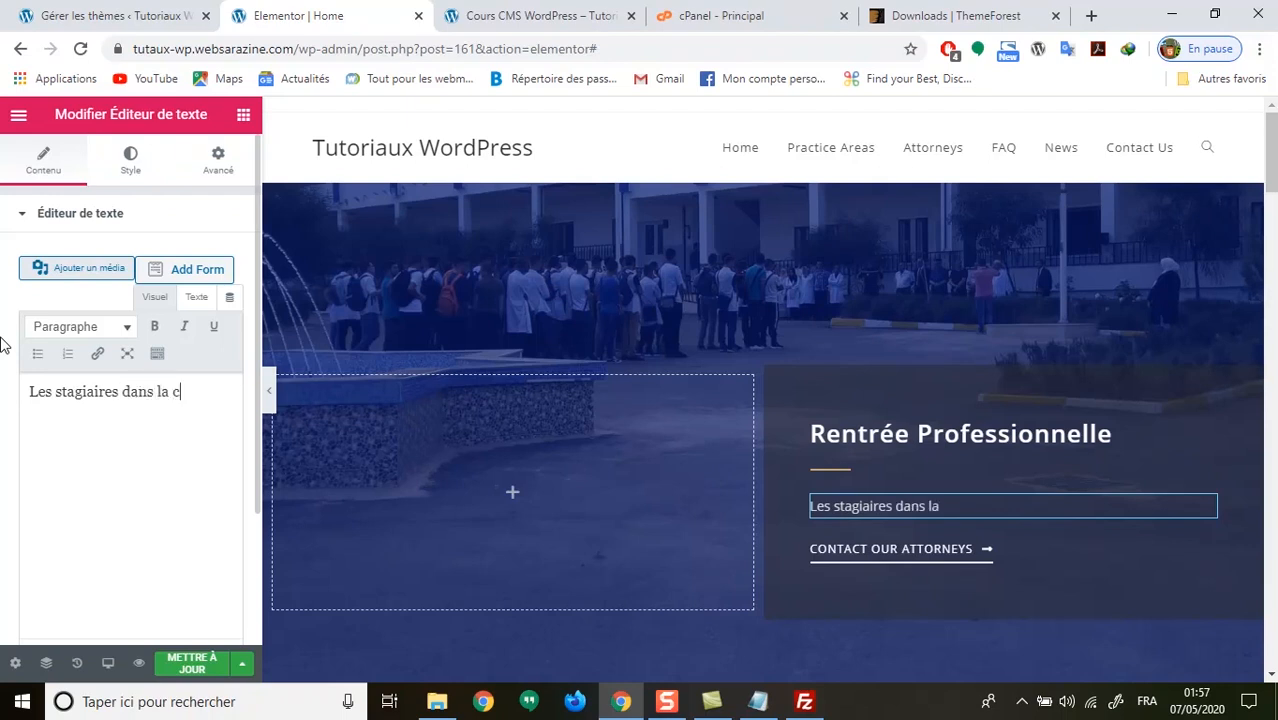
type("ours de ")
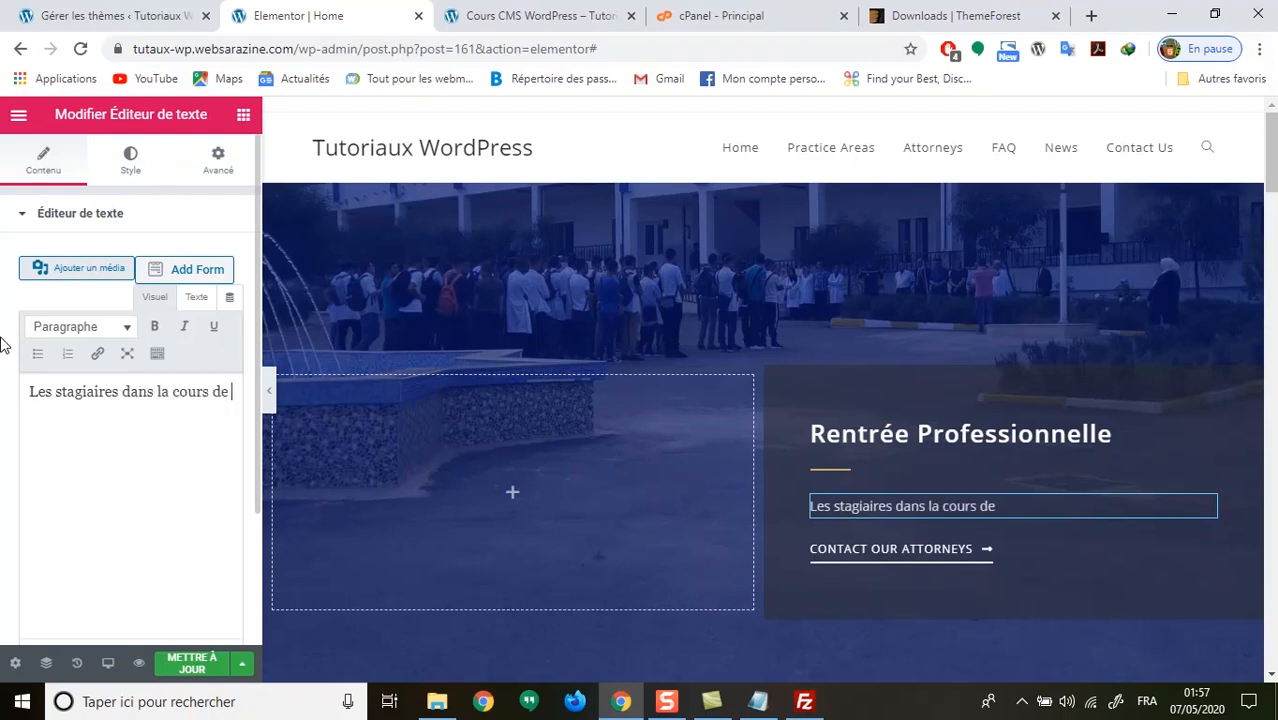
type("l'INSFP DE BOUIS")
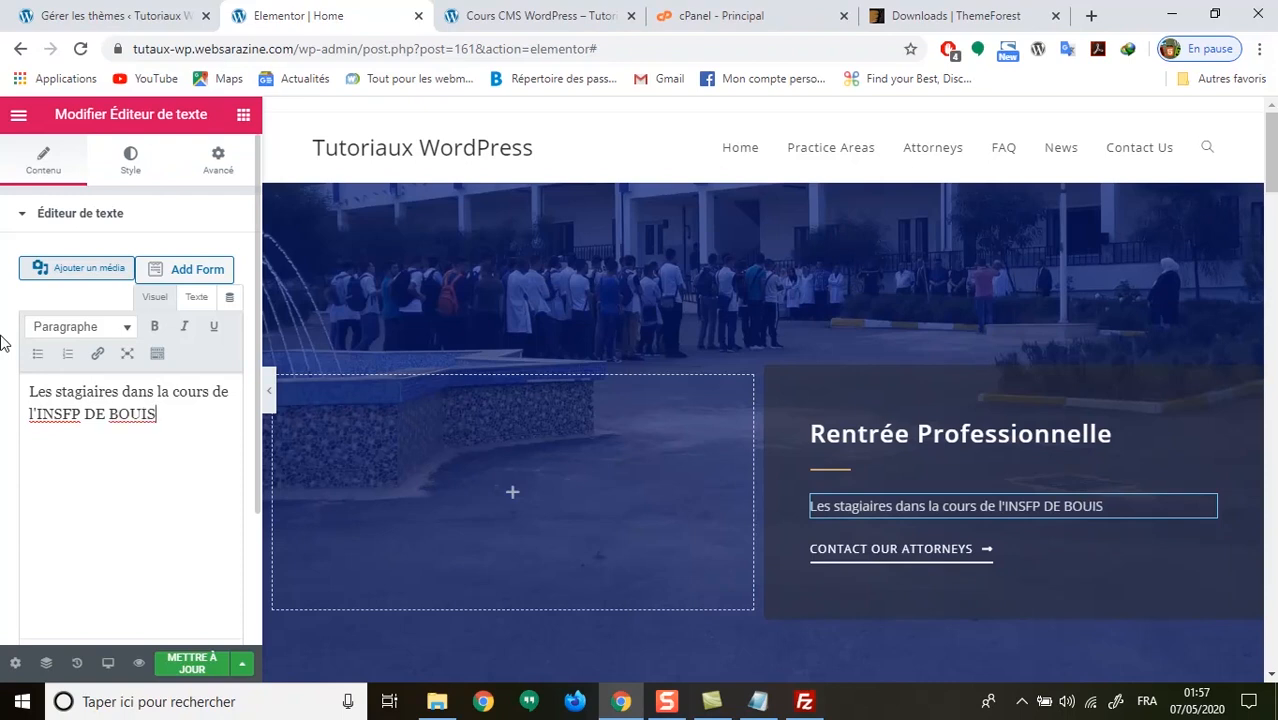
key("BackSpace")
key("BackSpace")
key("BackSpace")
key("BackSpace")
key("BackSpace")
key("BackSpace")
key("BackSpace")
key("BackSpace")
type("de ")
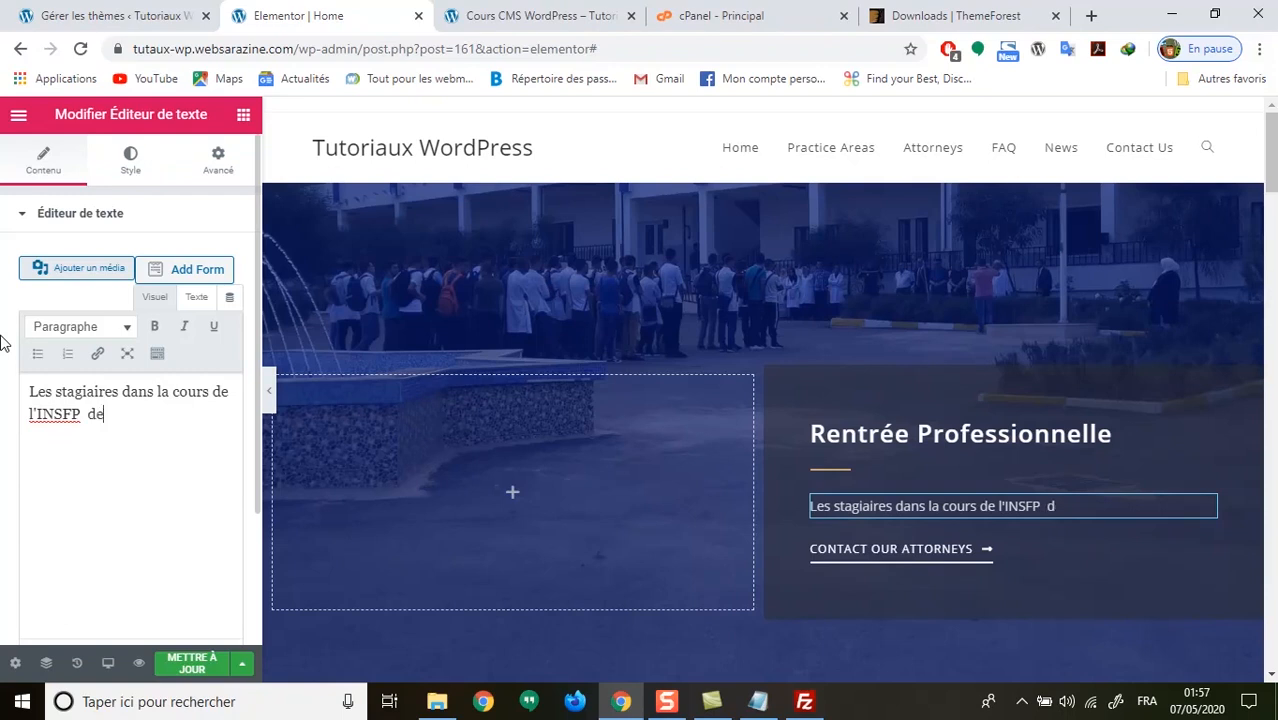
type("Bouismail")
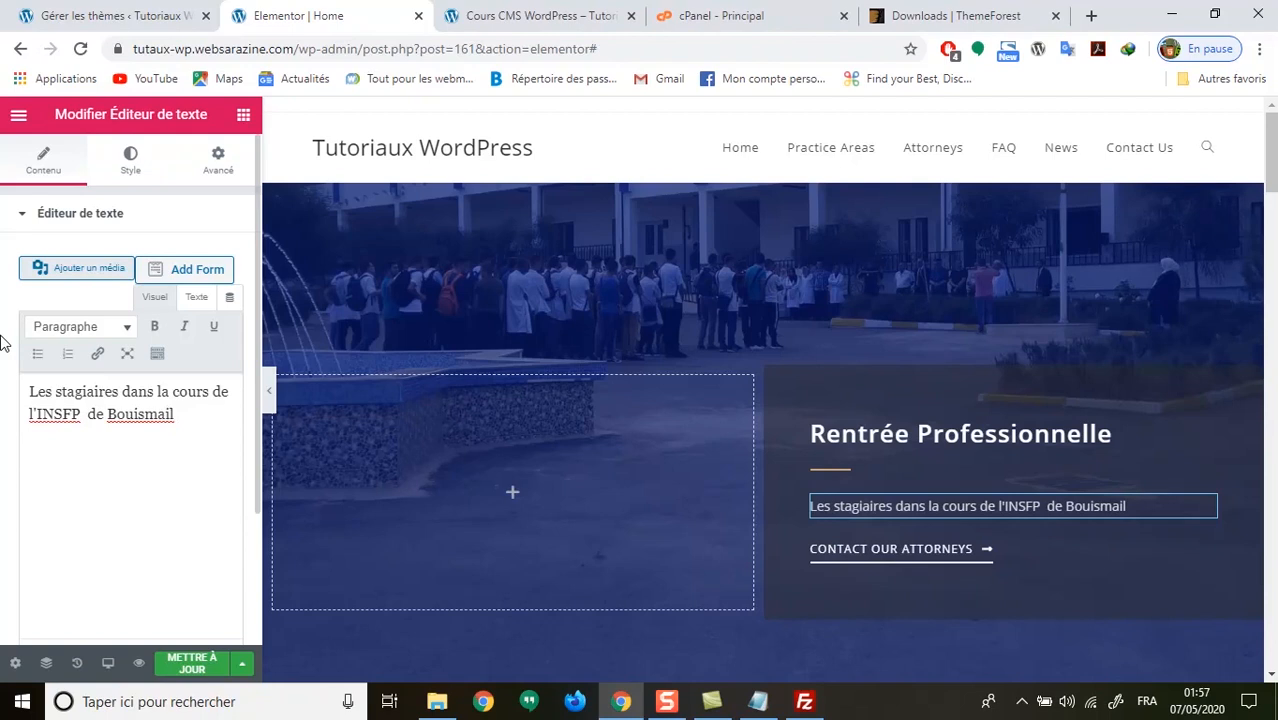
Continue the hero paragraph's sentence with "écoutent le mot du directeur de cet établissement".
type("écoutent le mot du")
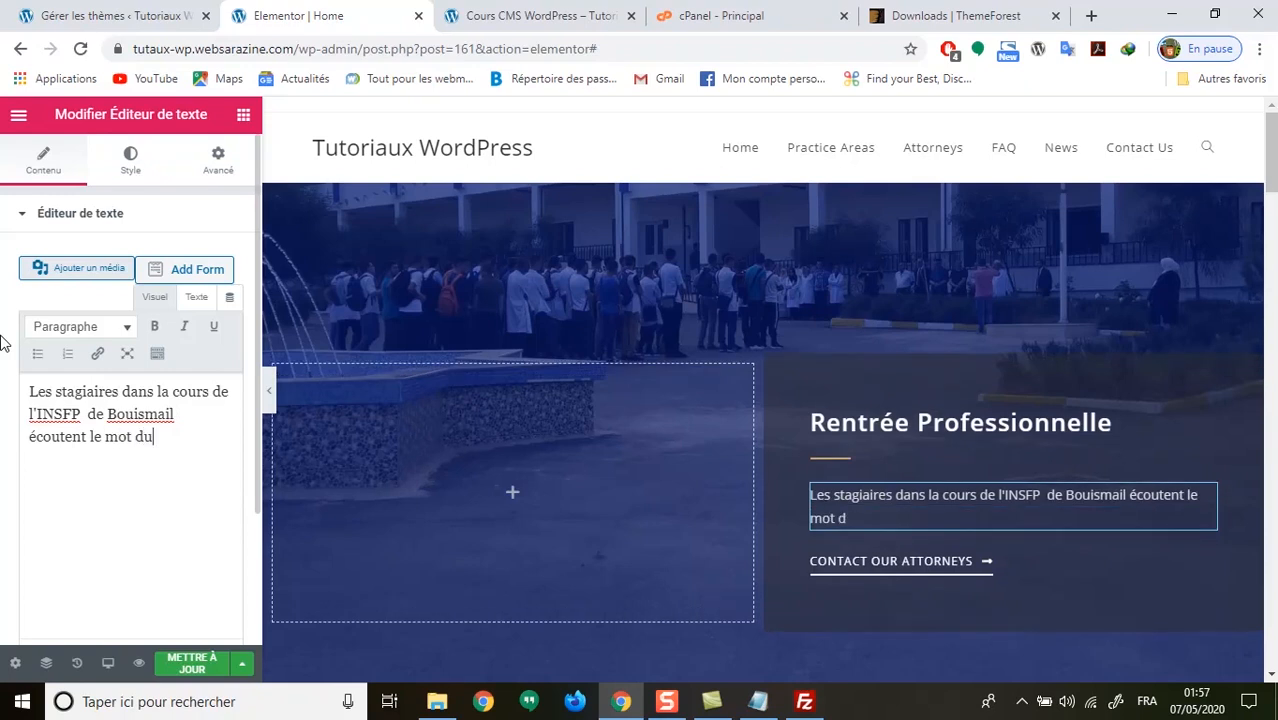
type(" directeur de")
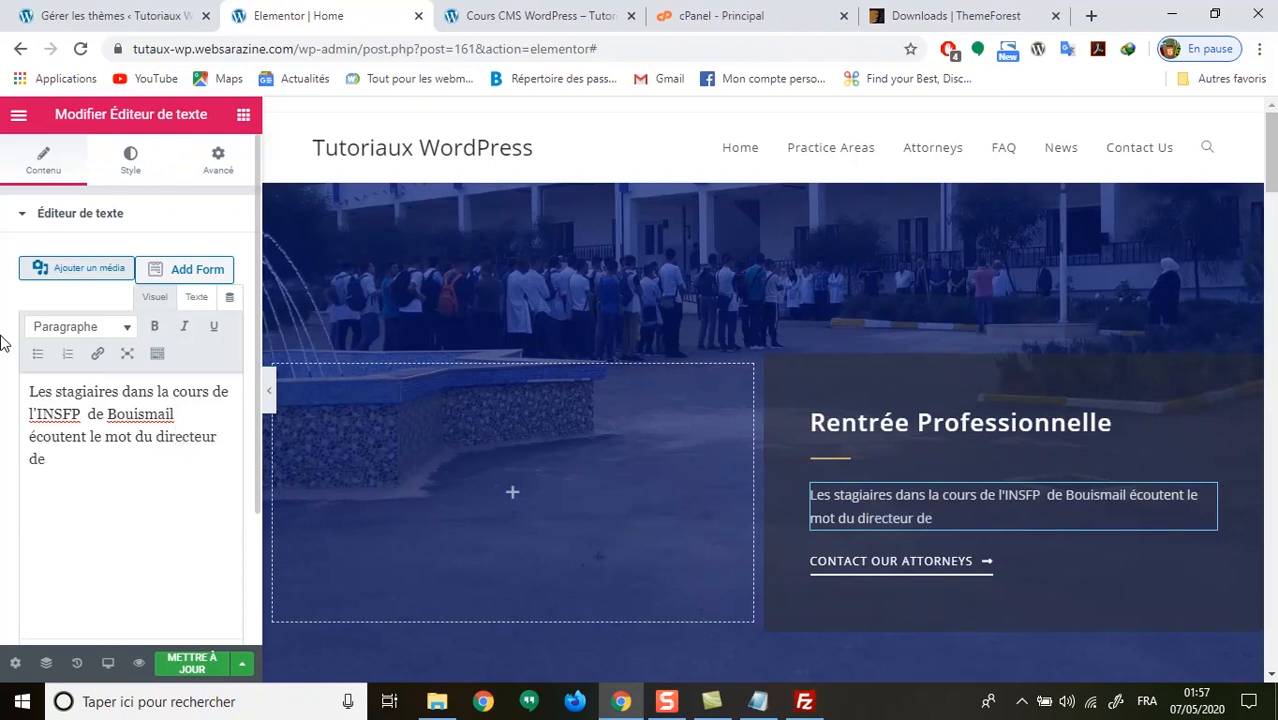
type(" cet établie")
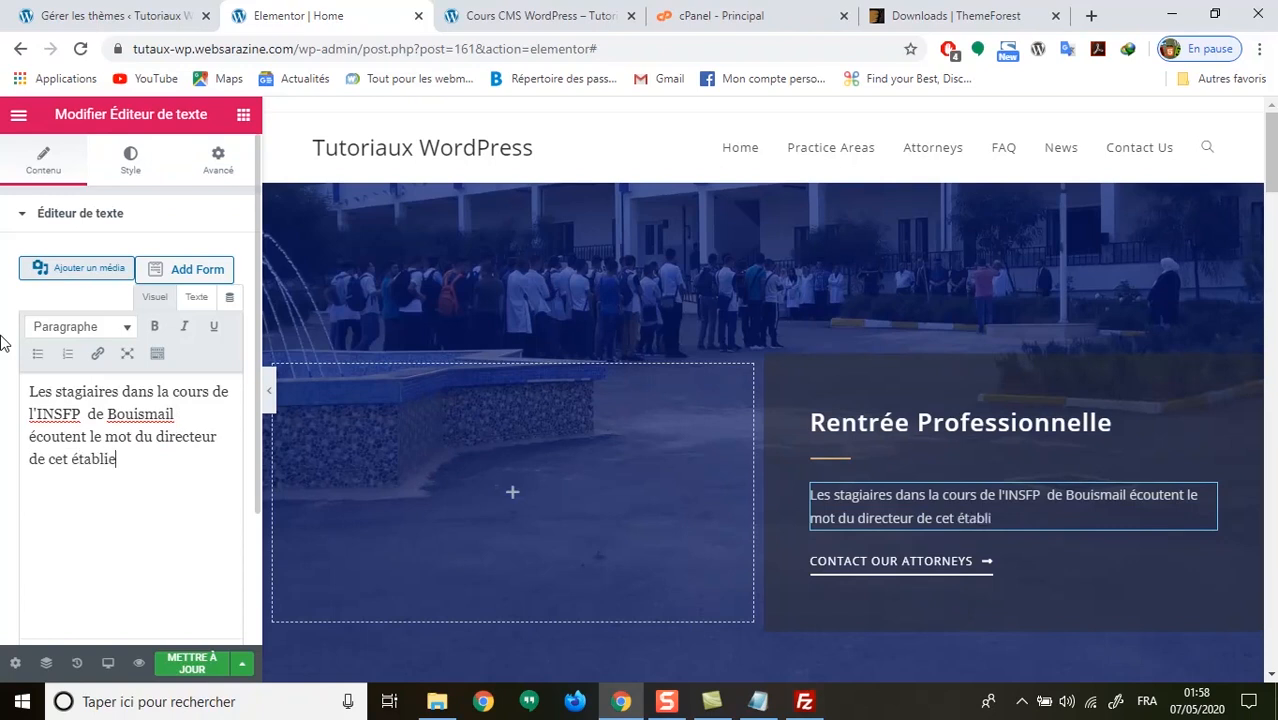
key("BackSpace")
key("BackSpace")
type("isz")
key("BackSpace")
type("sement")
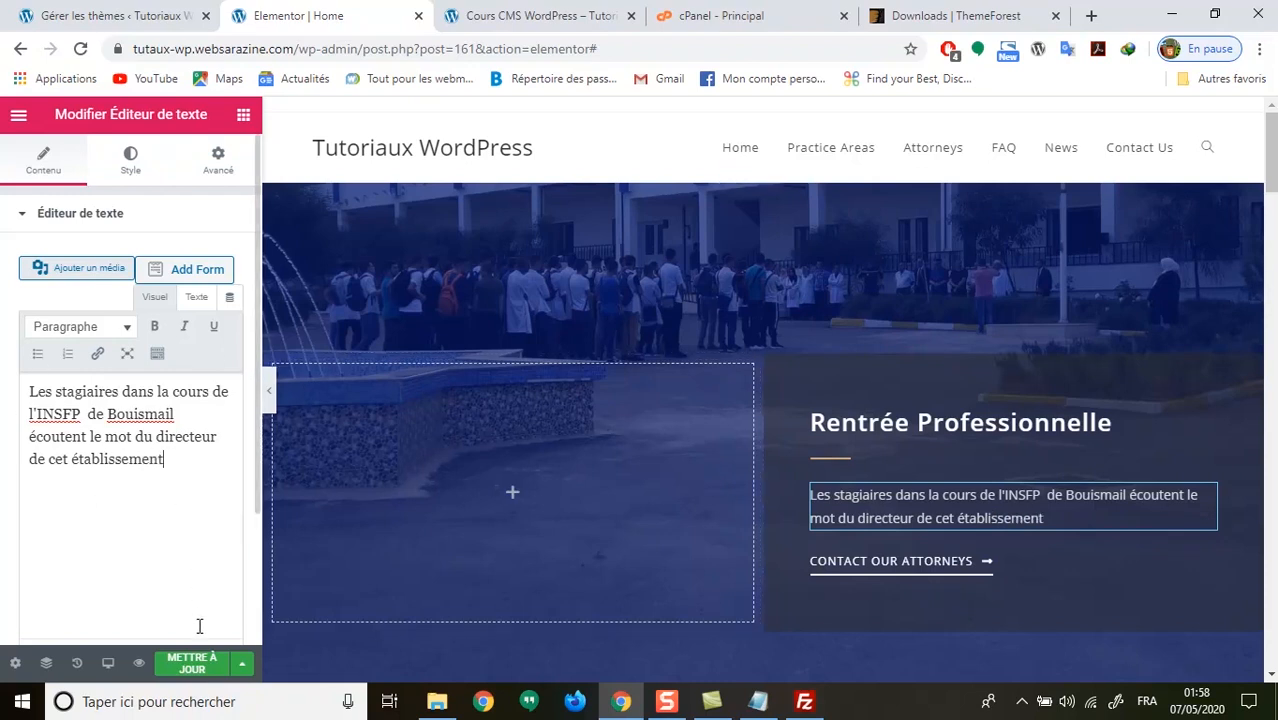
Update the page and reload the live home page to check the hero's new heading and paragraph.
left_click(195, 667)
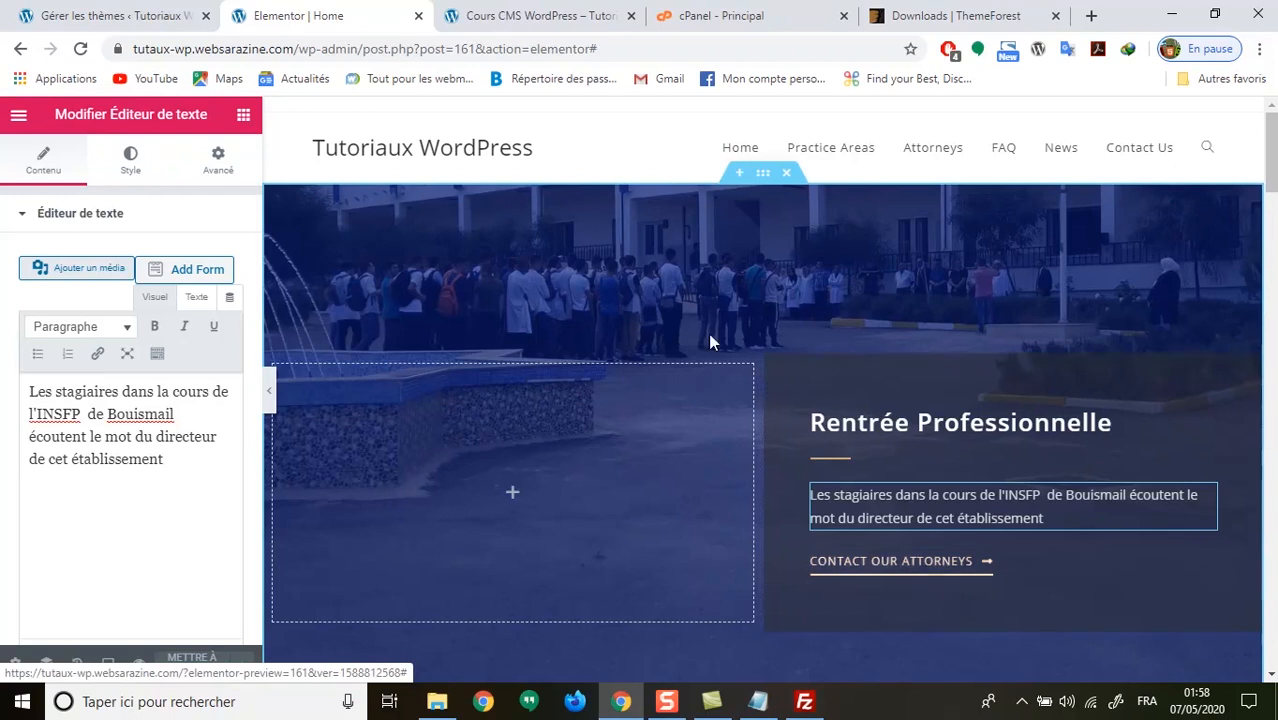
scroll(926, 310, "down", 5)
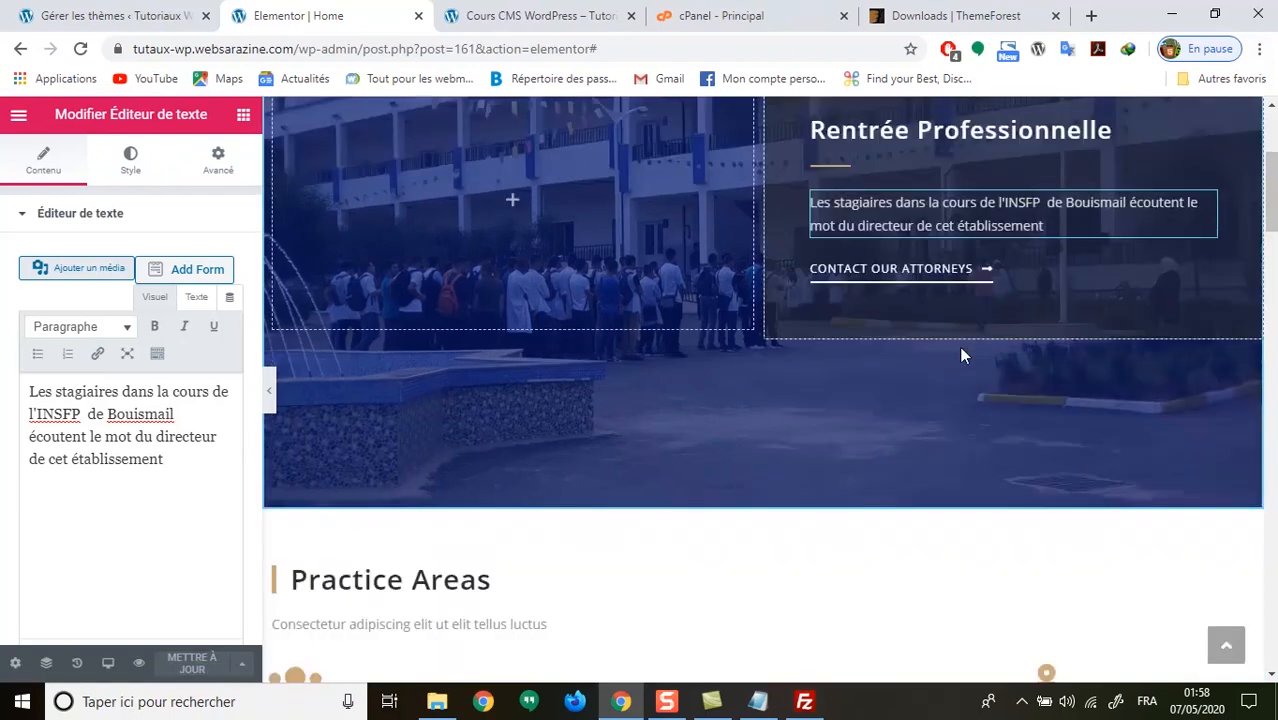
scroll(689, 106, "up", 3)
left_click(530, 16)
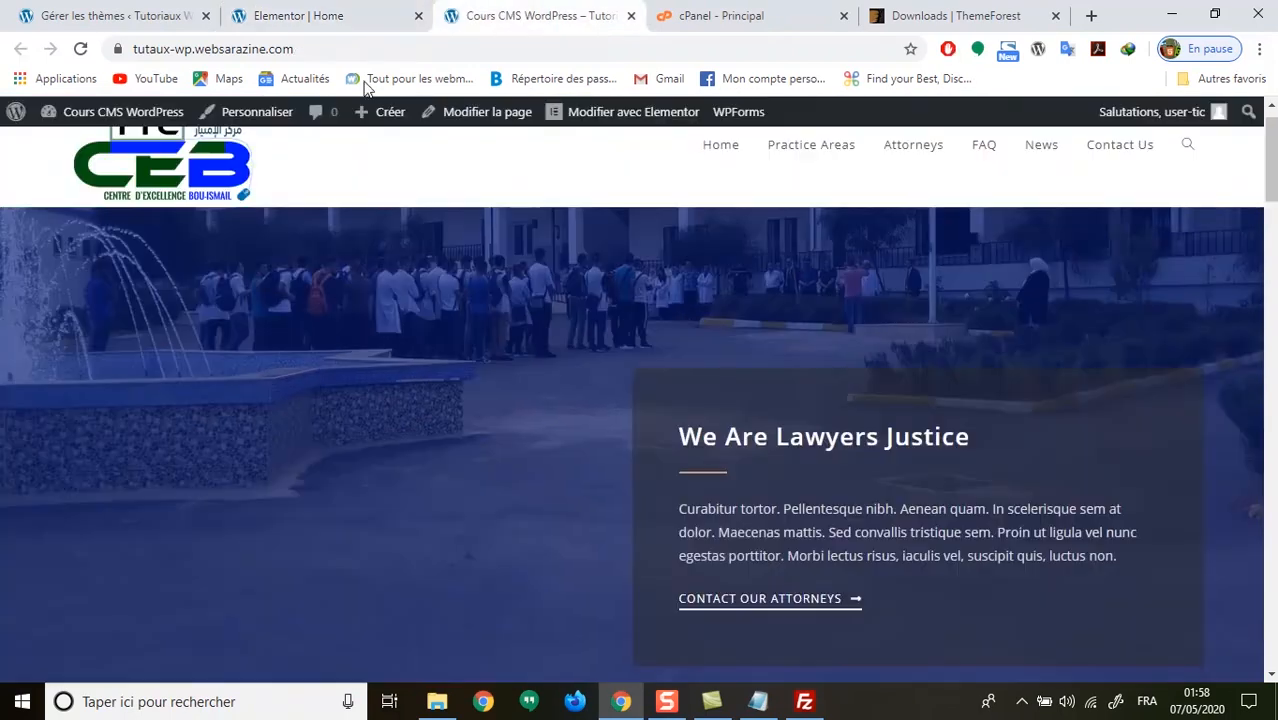
left_click(82, 49)
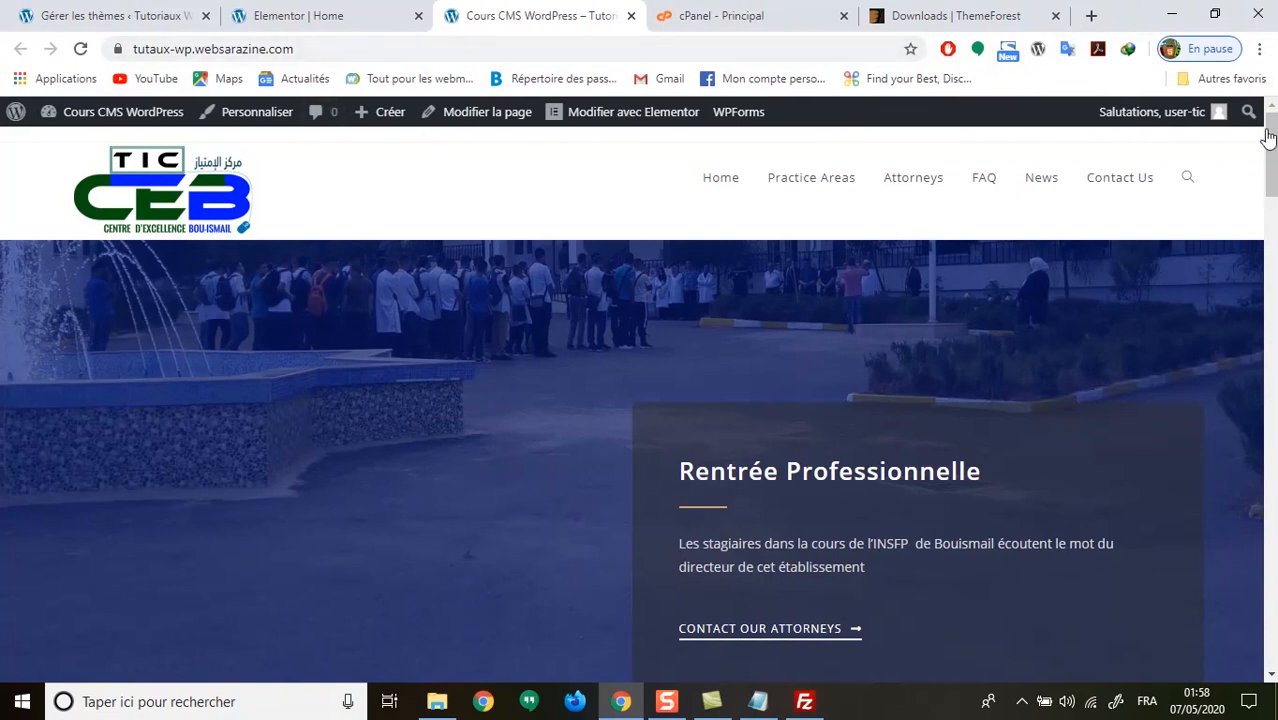
Look through the live home page's remaining sections, from Practice Areas to the footer, and return to the hero in the Elementor editor.
left_click_drag(1275, 159, 1274, 247)
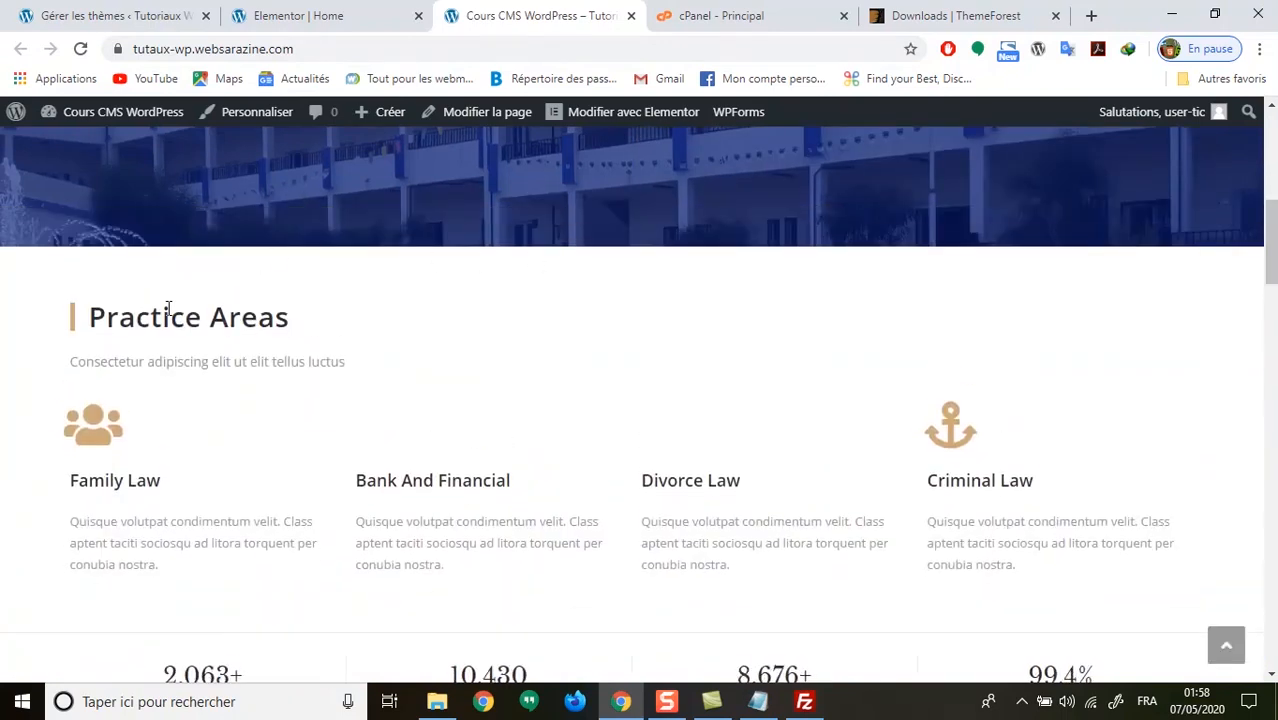
scroll(380, 330, "down", 3)
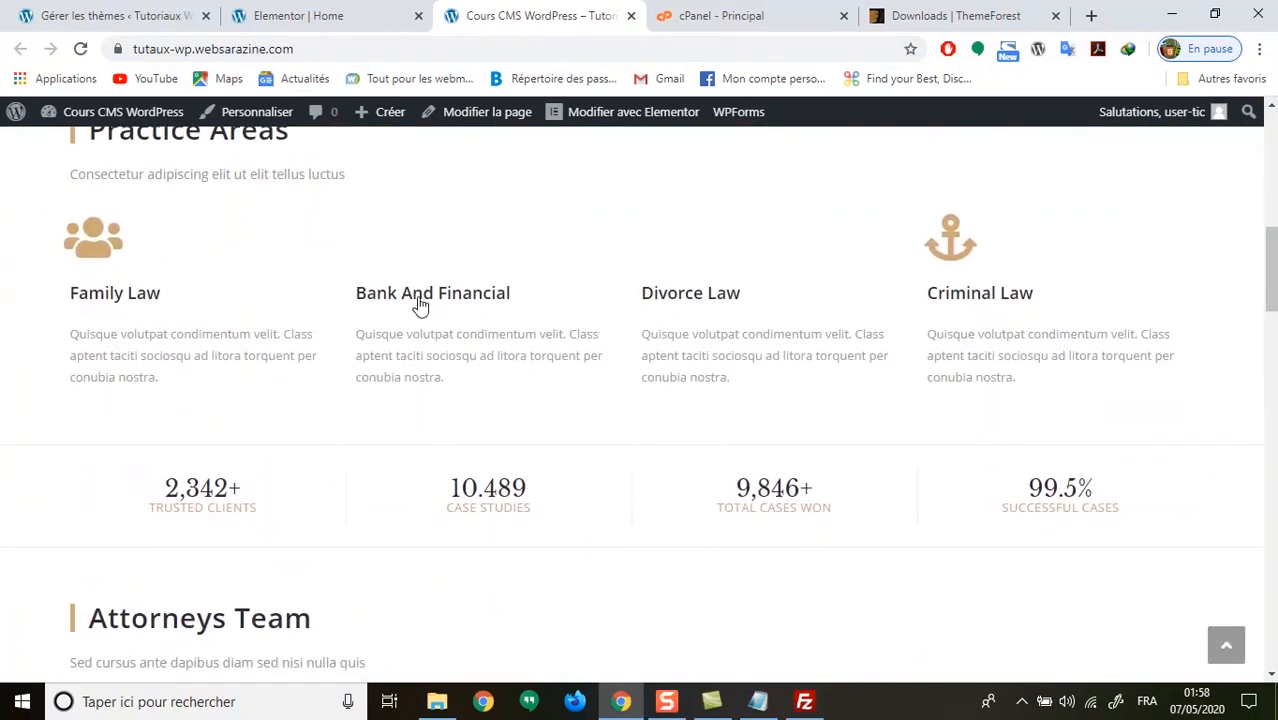
scroll(545, 350, "down", 10)
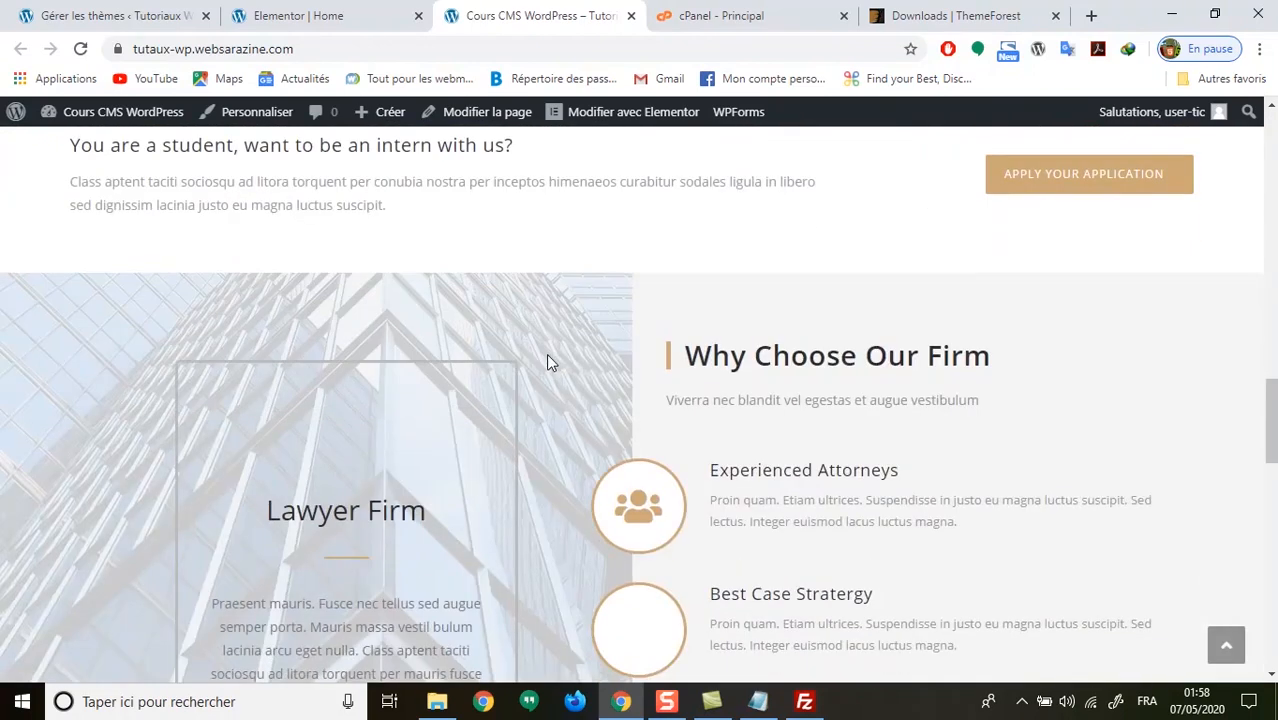
scroll(548, 362, "down", 8)
scroll(826, 495, "down", 3)
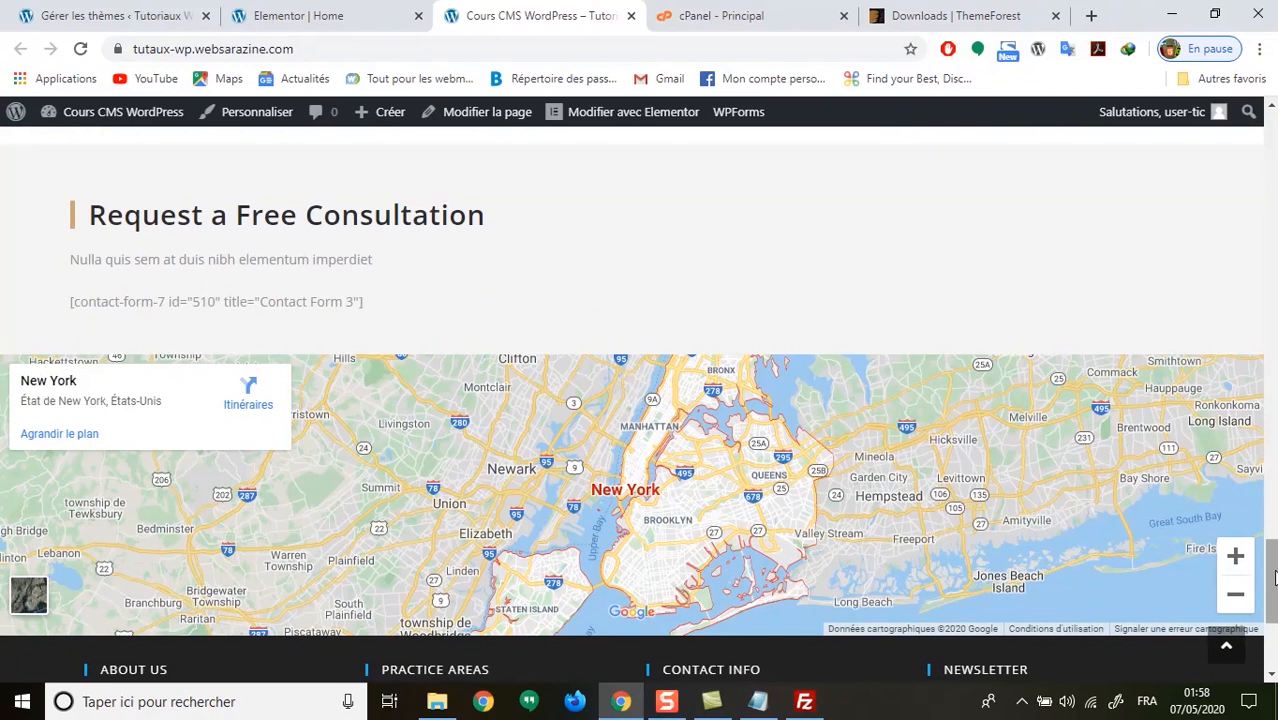
scroll(1274, 568, "down", 3)
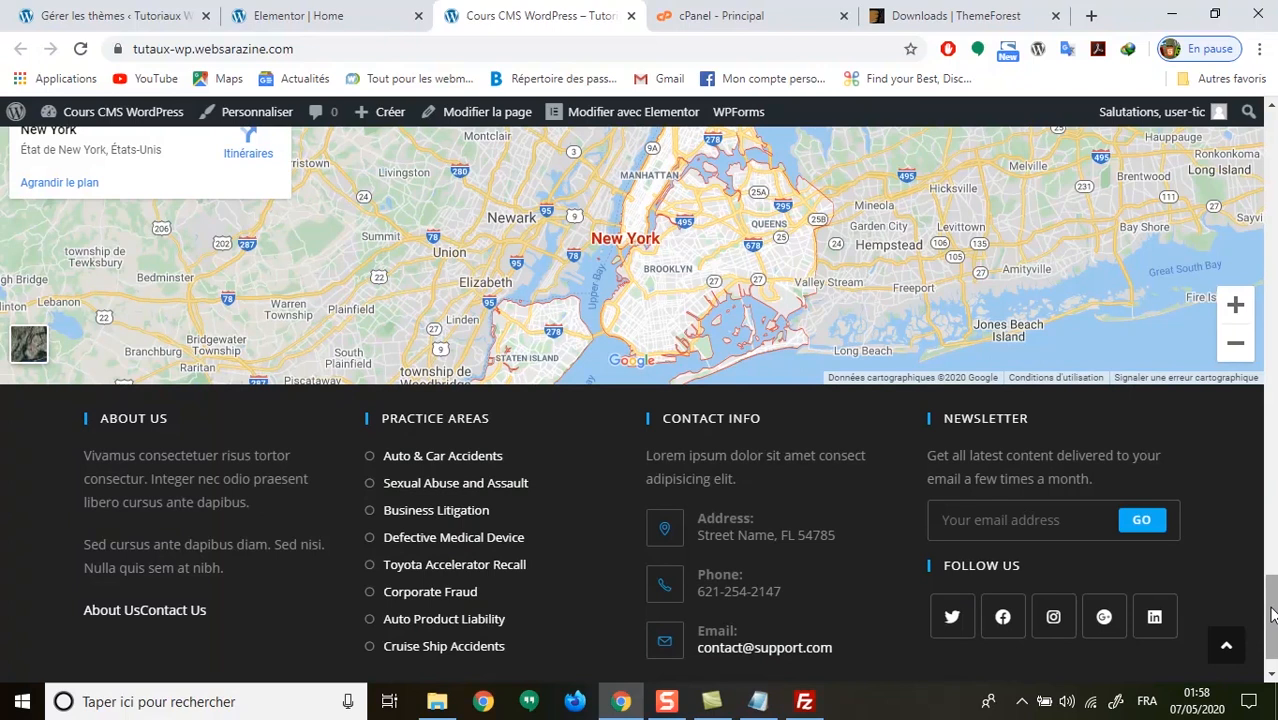
left_click(372, 12)
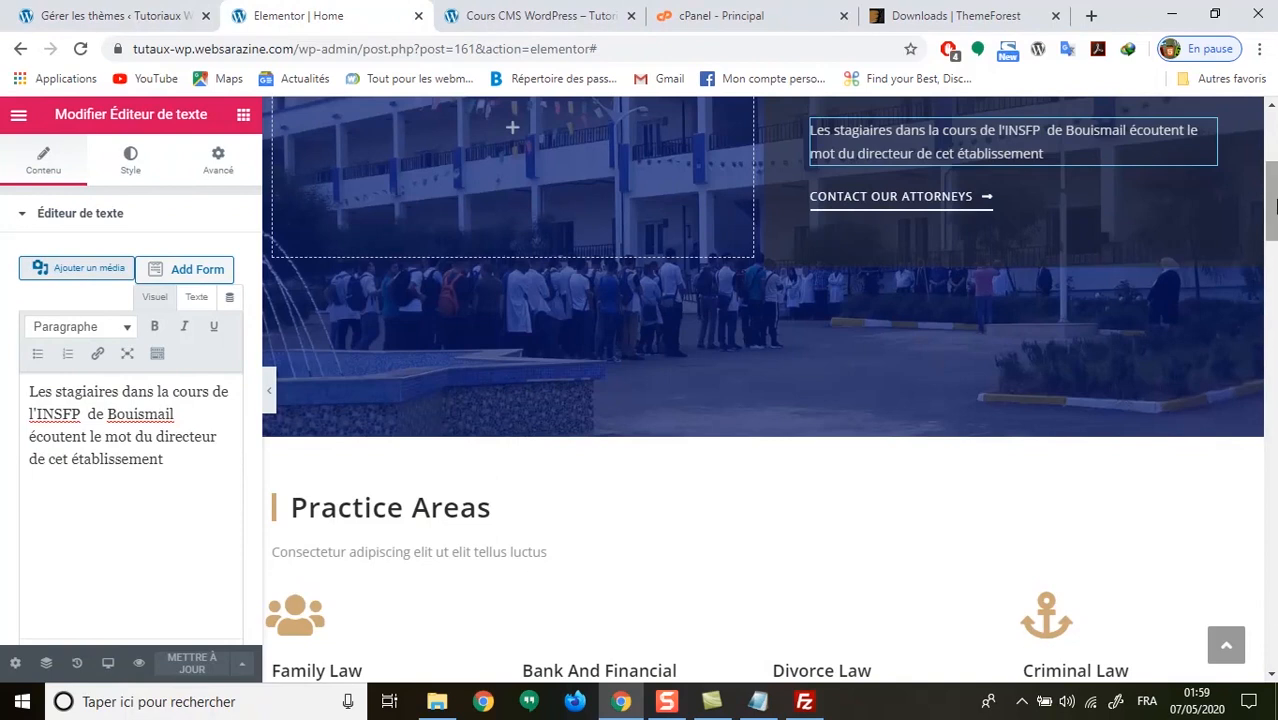
scroll(1273, 190, "up", 1)
scroll(1273, 190, "up", 2)
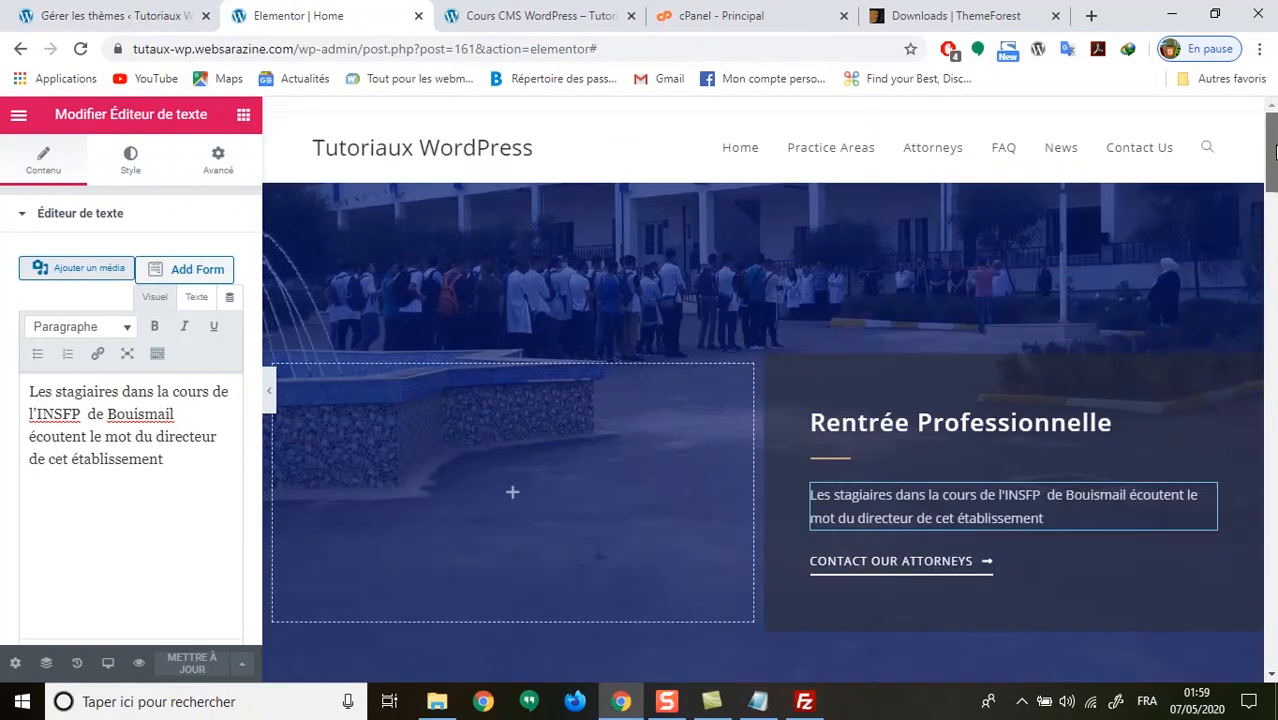